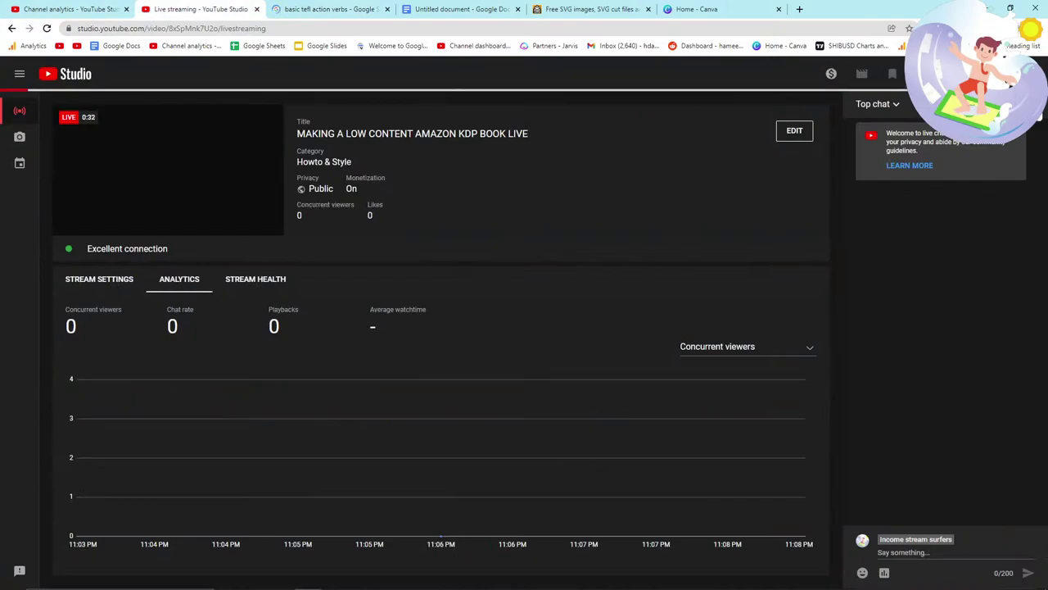
# Step: Pop the YouTube Studio live chat into its own window, then return to the search results
pyautogui.click(982, 152)
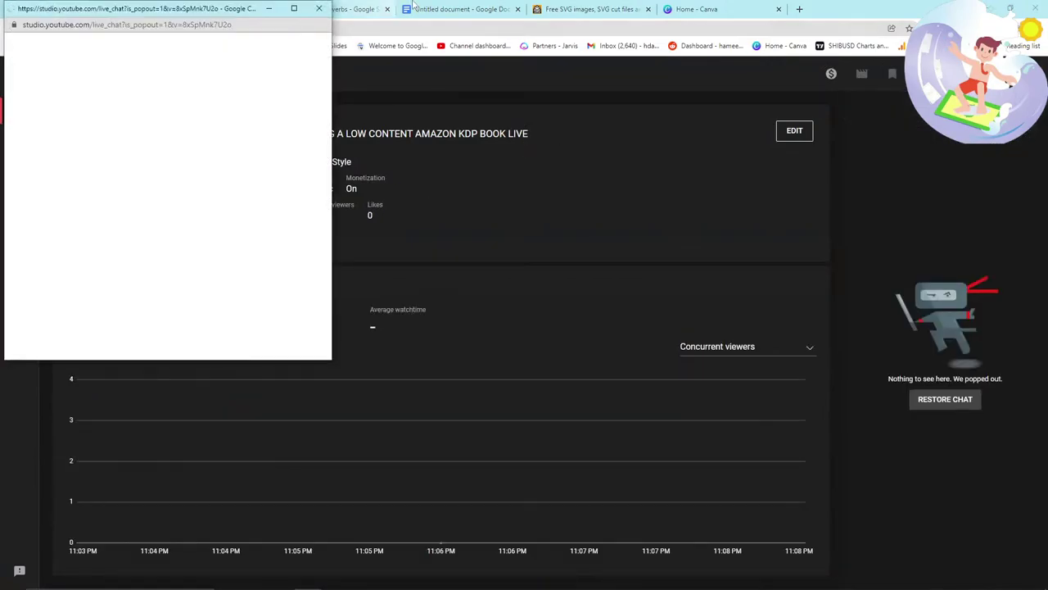
pyautogui.click(410, 8)
pyautogui.click(589, 9)
pyautogui.click(405, 6)
# Step: Browse the Google image results for 'basic tefl action verbs'
pyautogui.click(328, 9)
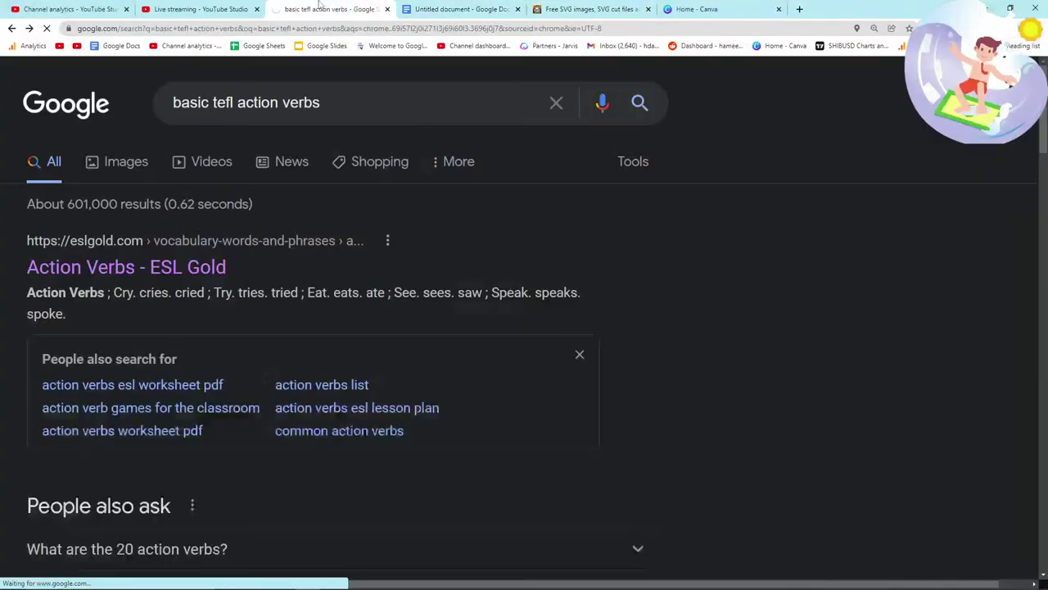
pyautogui.scroll(-1, 257, 243)
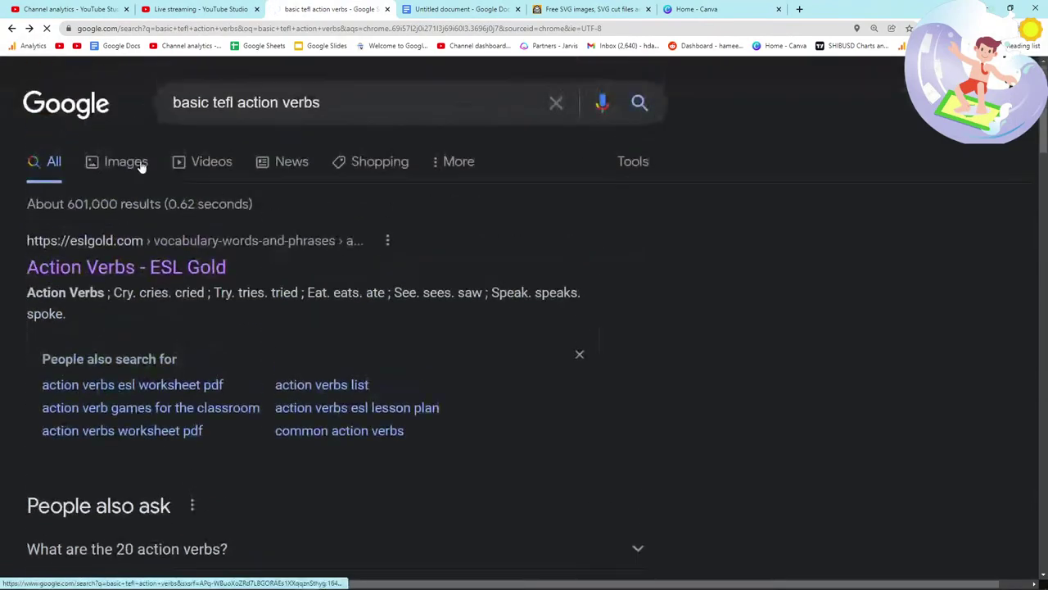
pyautogui.click(217, 7)
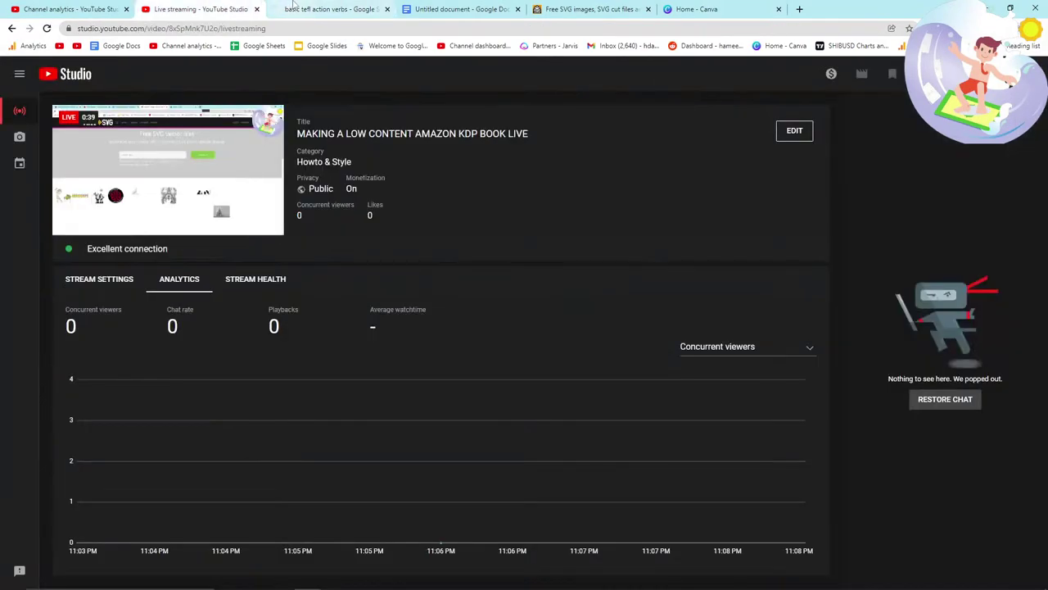
pyautogui.click(293, 7)
# Step: Cycle through the KDP bookshelf and live chat windows, then bring up FreeSVG
pyautogui.hotkey('alt', 'Tab')
pyautogui.press('Tab')
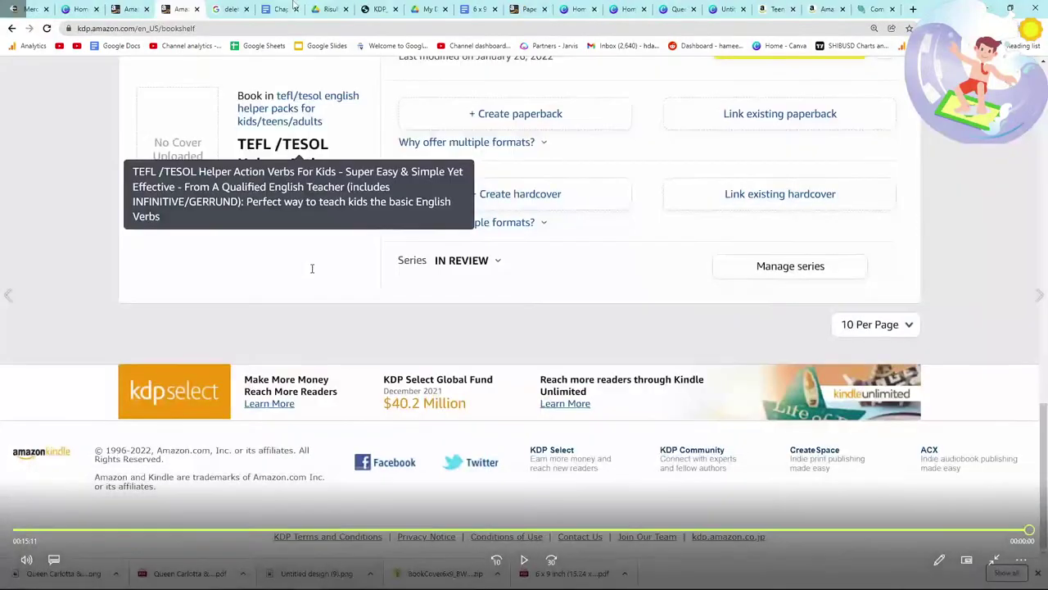
pyautogui.hotkey('alt', 'Tab')
pyautogui.press('Tab')
pyautogui.press('Tab')
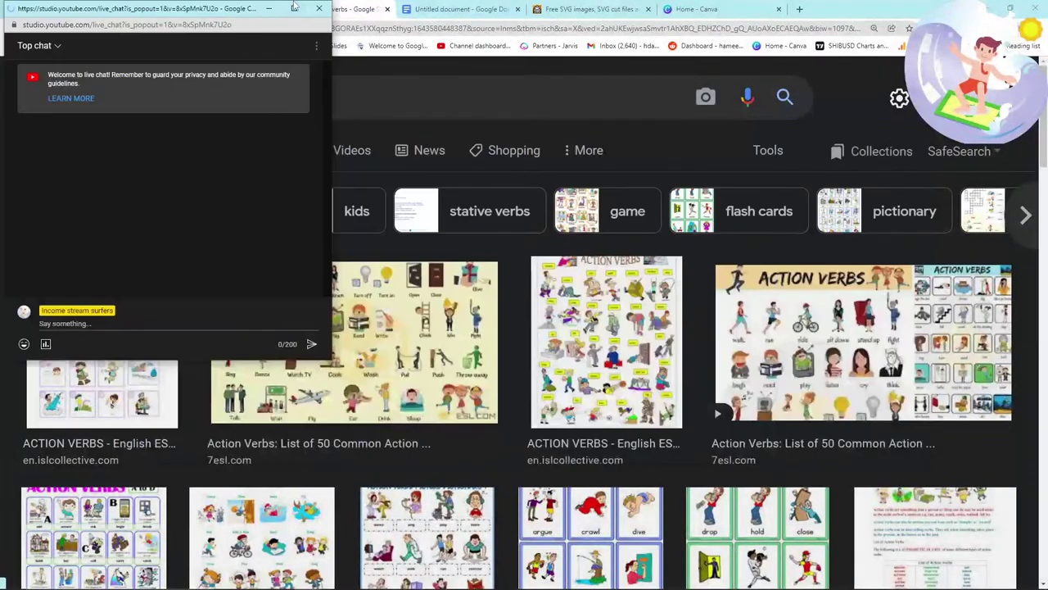
pyautogui.hotkey('alt', 'Tab')
pyautogui.hotkey('alt', 'Tab')
pyautogui.hotkey('alt', 'Tab')
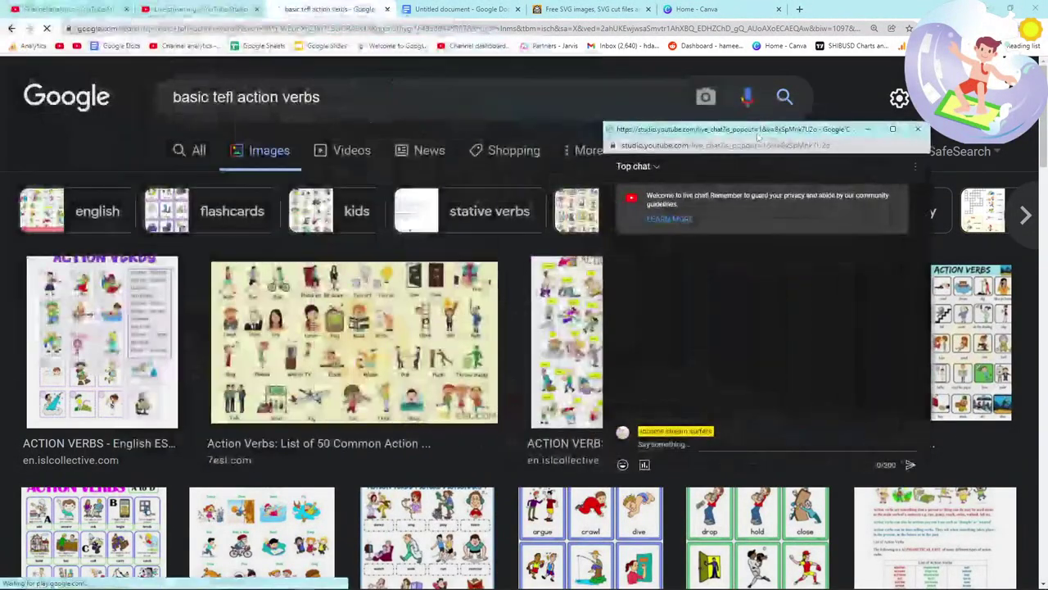
pyautogui.click(640, 7)
# Step: Search FreeSVG for 'eat' and browse the results
pyautogui.click(352, 225)
pyautogui.write('eat')
pyautogui.press('Return')
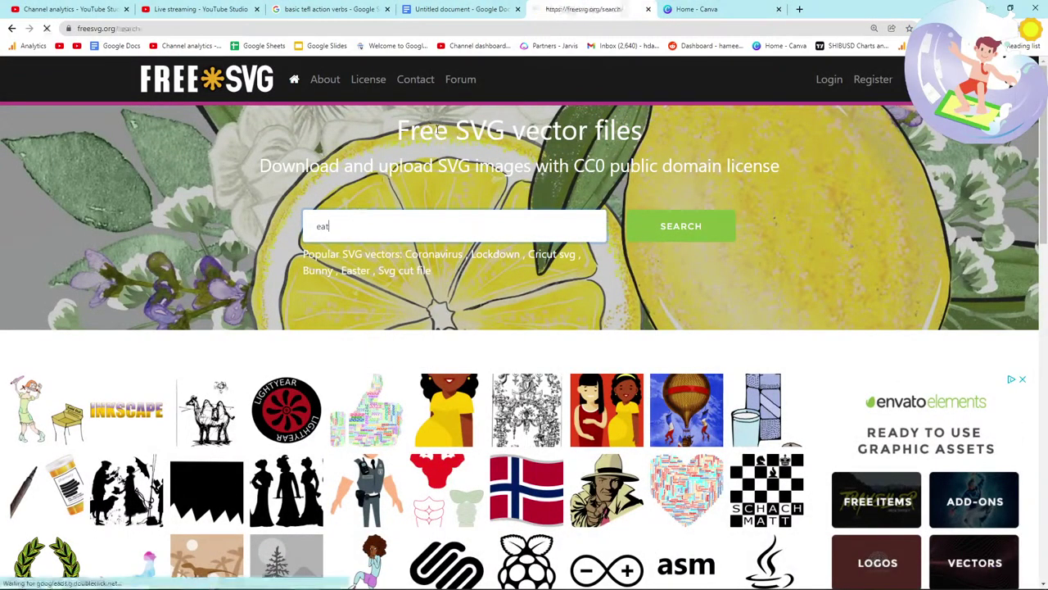
pyautogui.scroll(-3, 336, 215)
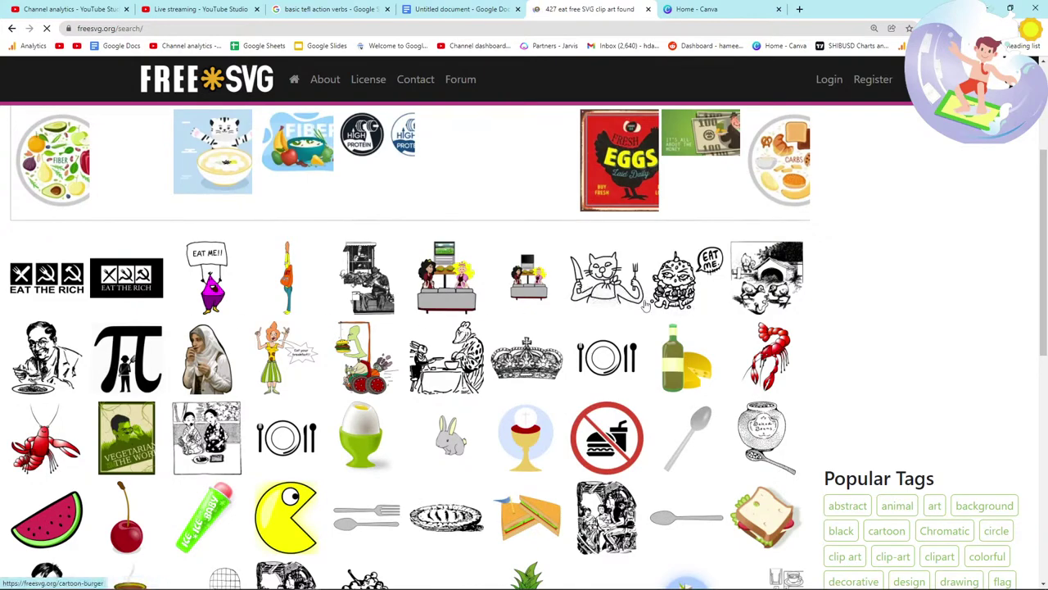
pyautogui.scroll(-2, 596, 318)
pyautogui.scroll(1, 242, 291)
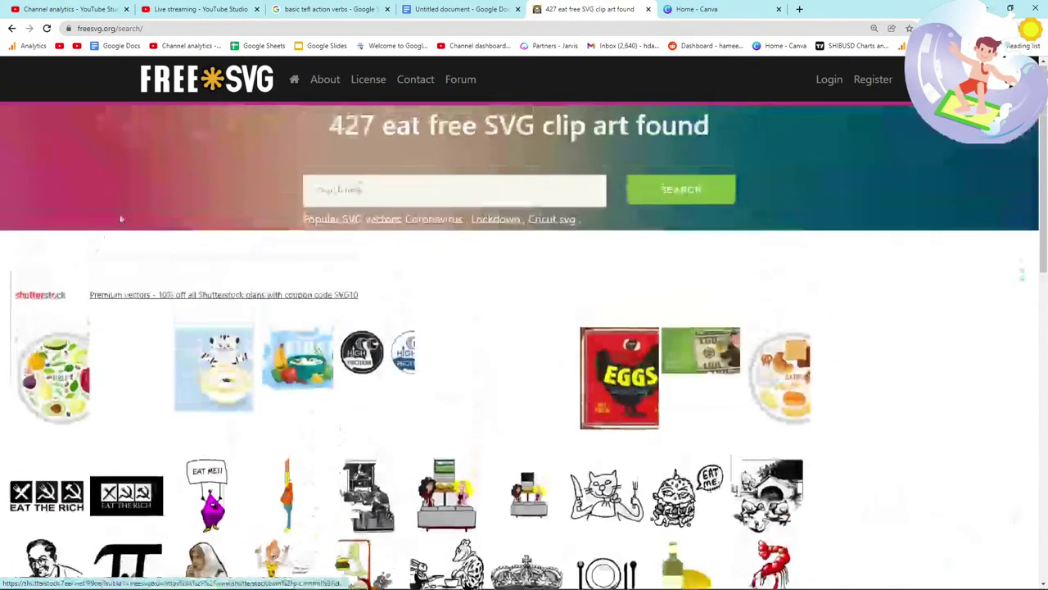
pyautogui.scroll(3, 119, 213)
# Step: Refine the FreeSVG search to 'eating verb' and scroll through the illustrations
pyautogui.click(360, 192)
pyautogui.write('eating verb')
pyautogui.press('Return')
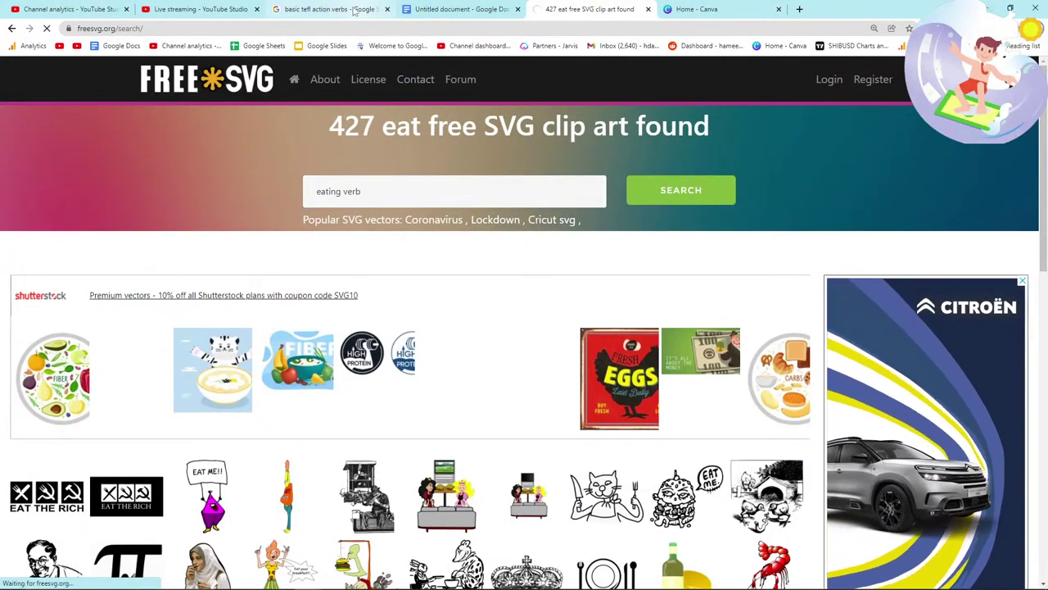
pyautogui.click(215, 9)
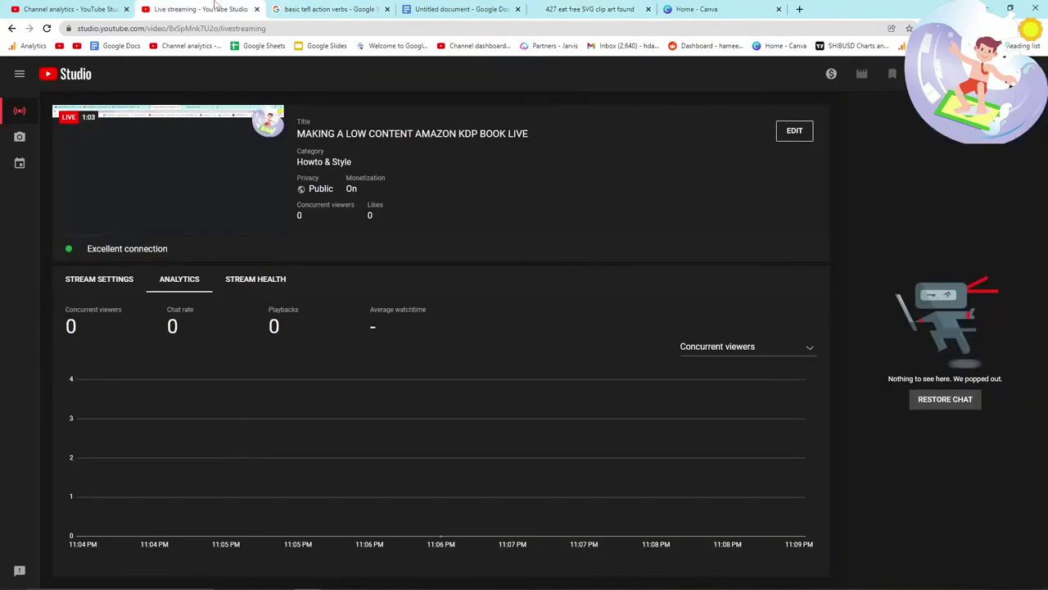
pyautogui.click(573, 7)
pyautogui.scroll(-2, 402, 257)
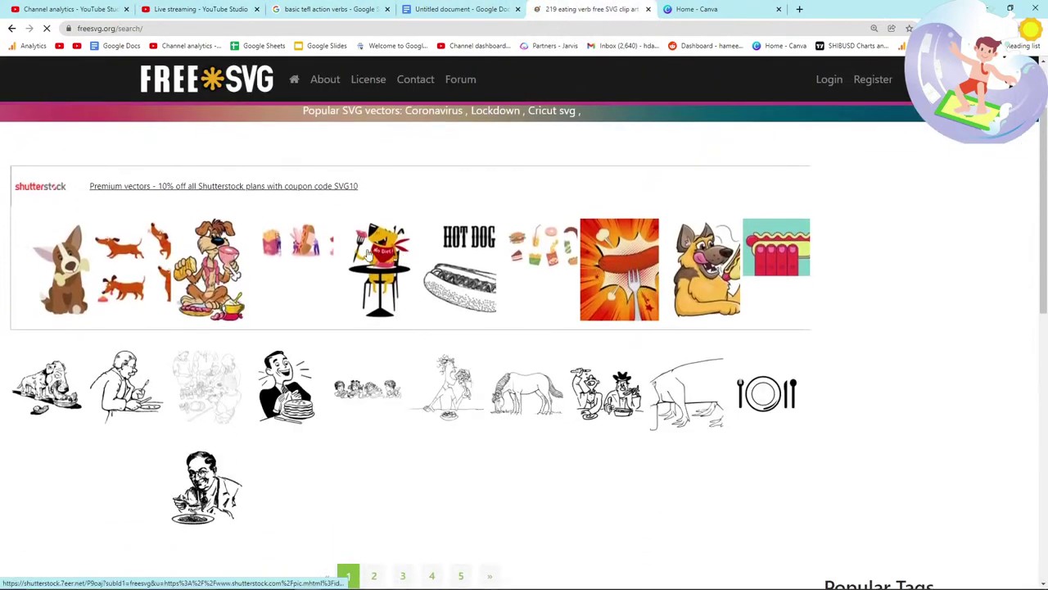
pyautogui.scroll(-2, 359, 253)
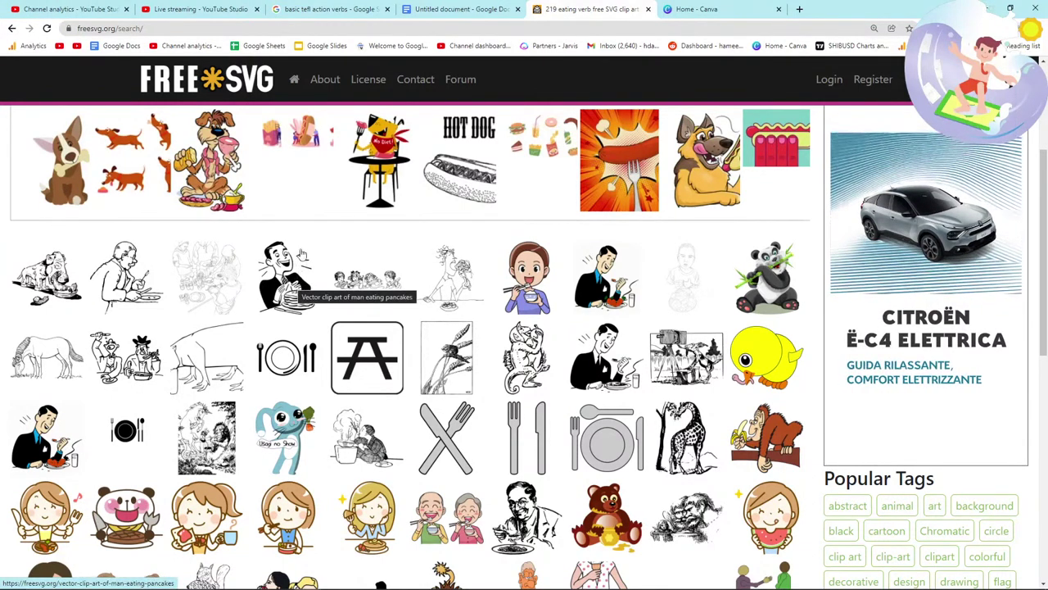
# Step: Download the Eating spaghetti drawing as Eating-Spaghetti.png
pyautogui.click(292, 285)
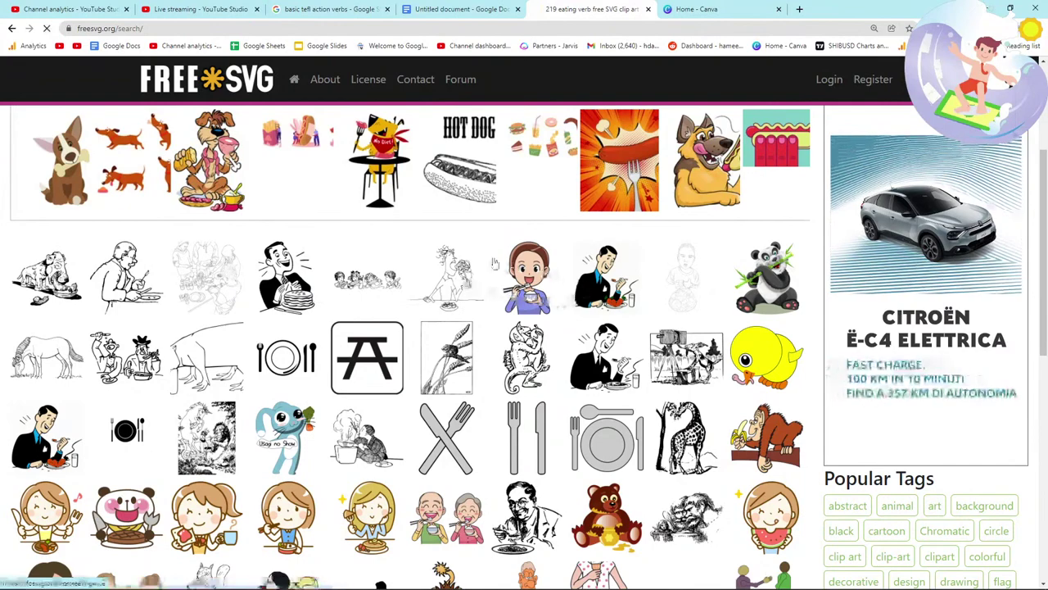
pyautogui.scroll(-2, 281, 323)
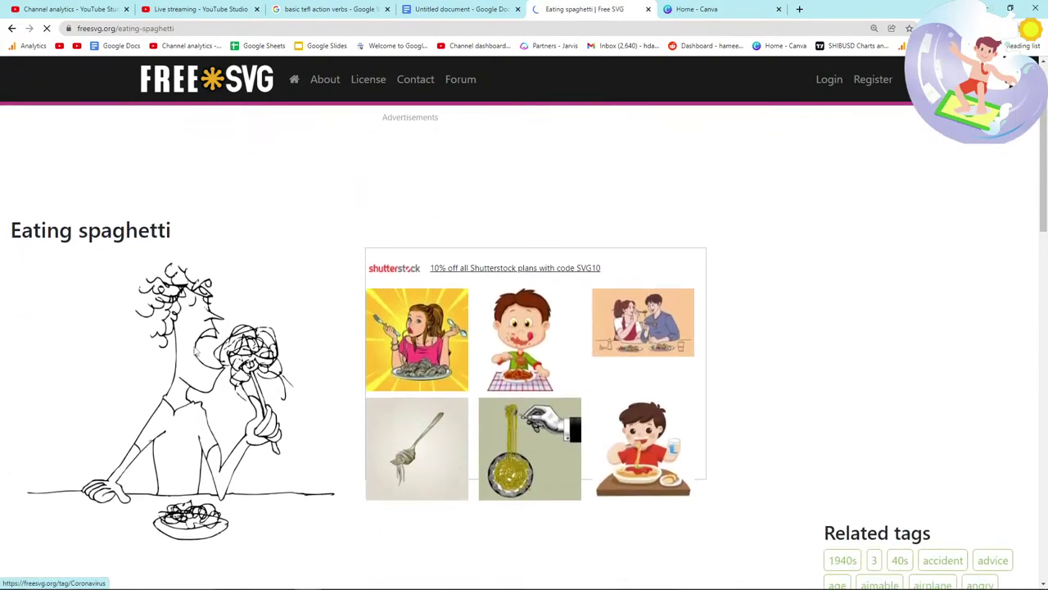
pyautogui.rightClick(201, 306)
pyautogui.click(220, 326)
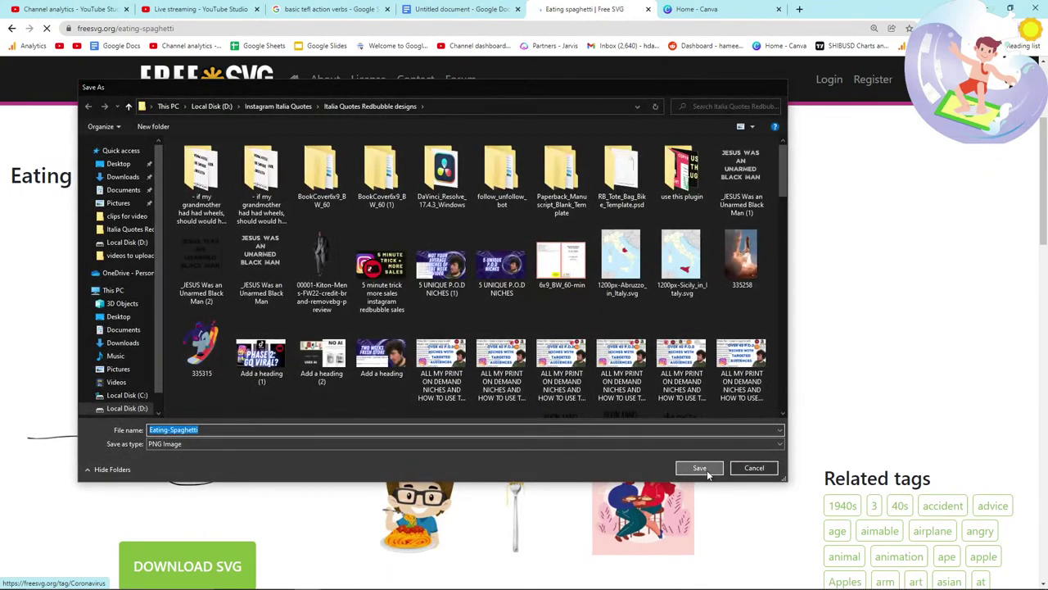
pyautogui.click(697, 402)
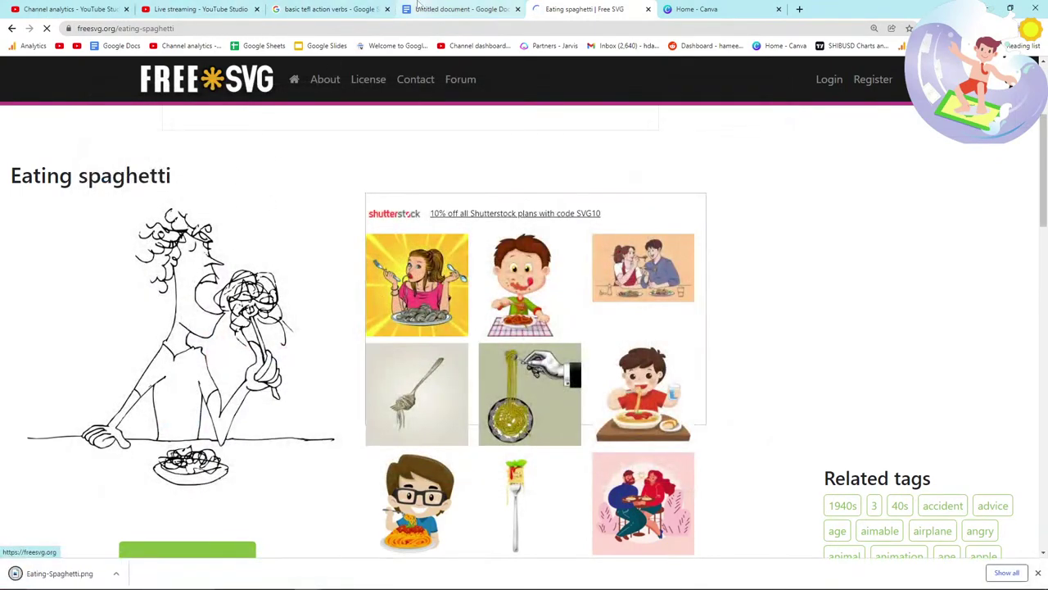
pyautogui.click(418, 6)
# Step: Insert Eating-Spaghetti.png into the untitled document from the download bar
pyautogui.moveTo(15, 578)
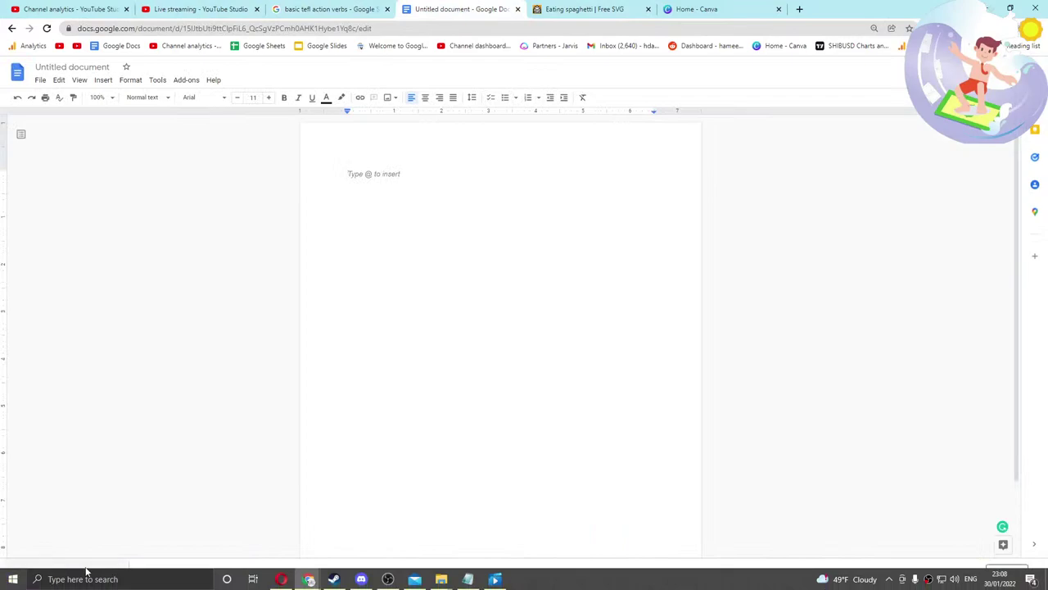
pyautogui.moveTo(82, 562); pyautogui.dragTo(375, 281)
pyautogui.scroll(-1, 456, 336)
pyautogui.click(655, 423)
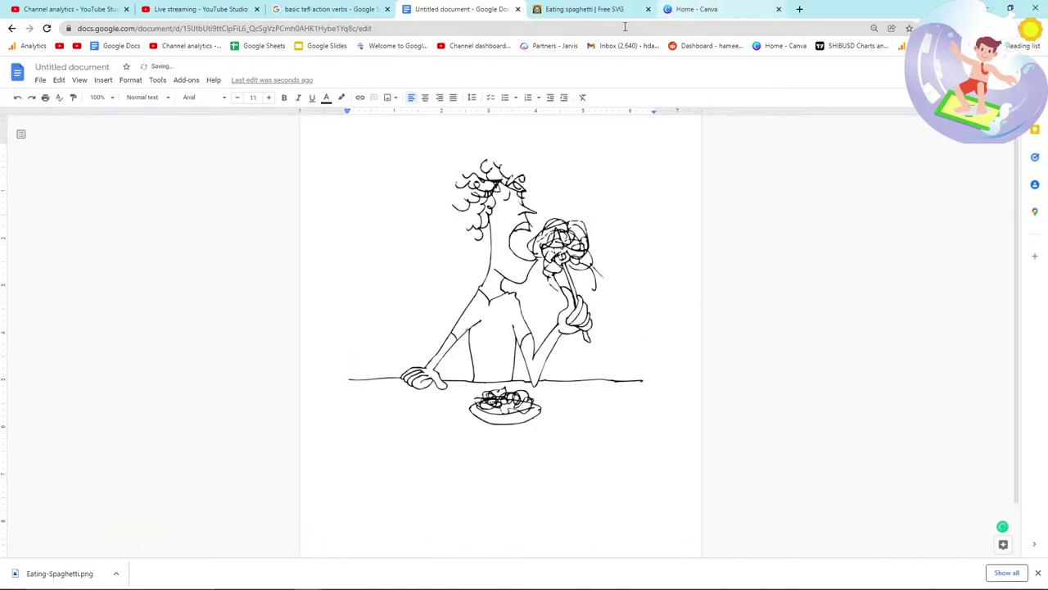
# Step: Browse into the English manuscript size-template folders, then return to the document
pyautogui.hotkey('alt', 'Tab')
pyautogui.click(804, 183)
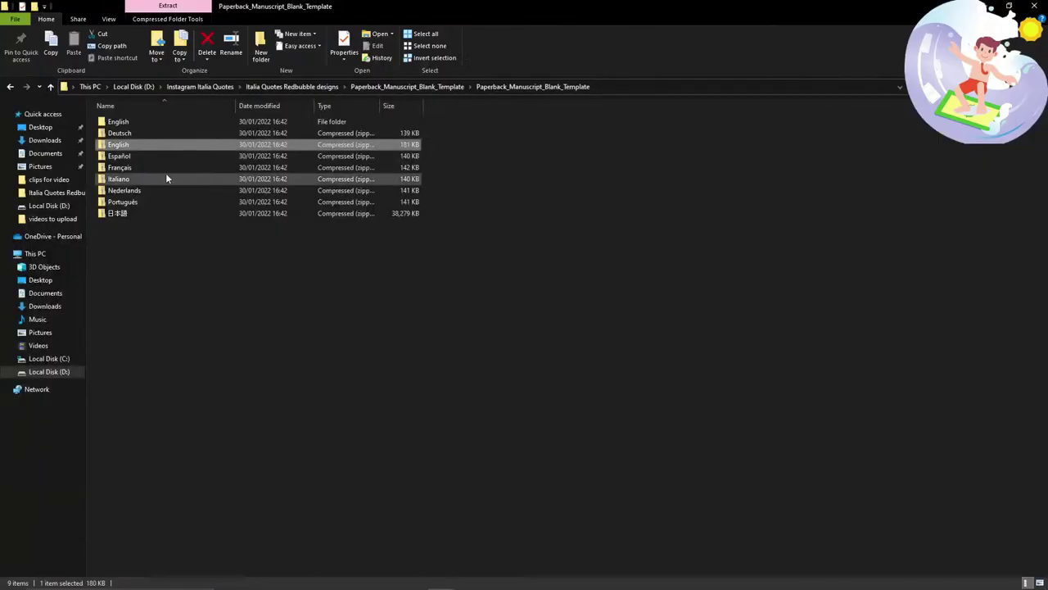
pyautogui.doubleClick(152, 123)
pyautogui.doubleClick(181, 121)
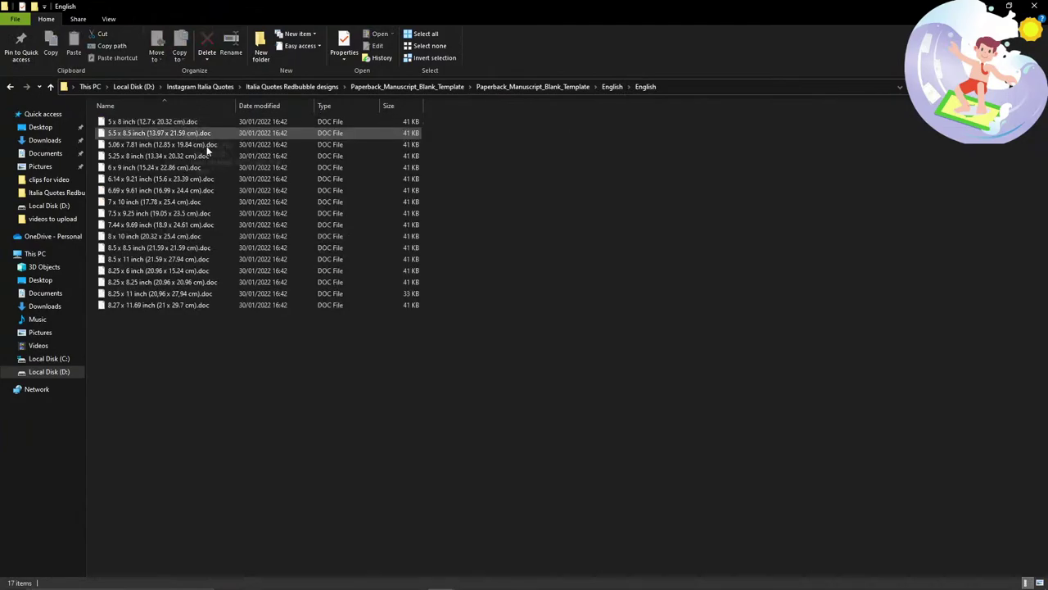
pyautogui.hotkey('alt', 'Tab')
pyautogui.click(371, 205)
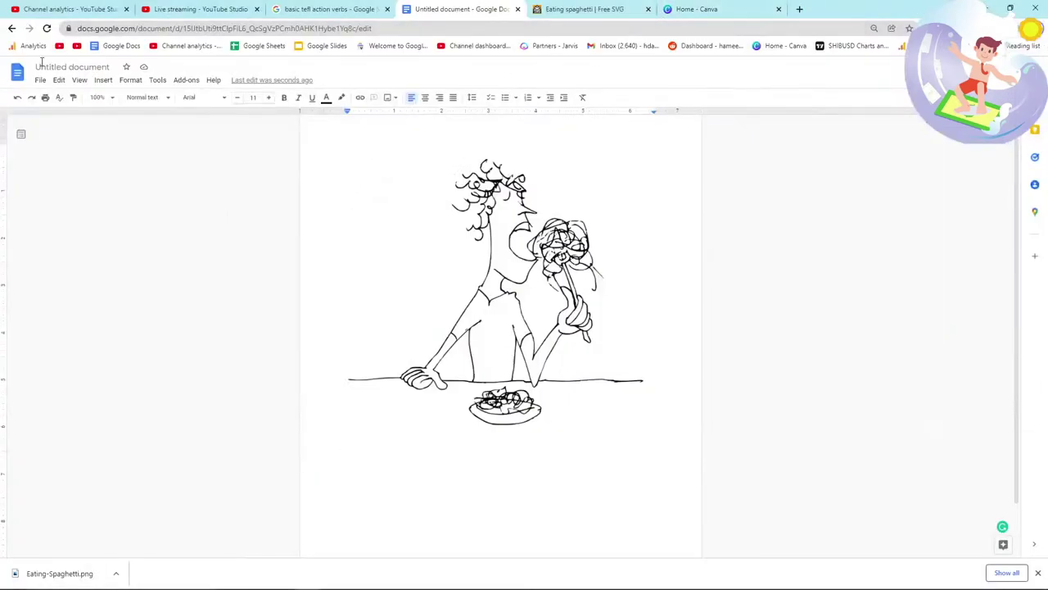
# Step: Open the 6 x 9 inch manuscript from the Docs home page
pyautogui.middleClick(17, 72)
pyautogui.click(612, 11)
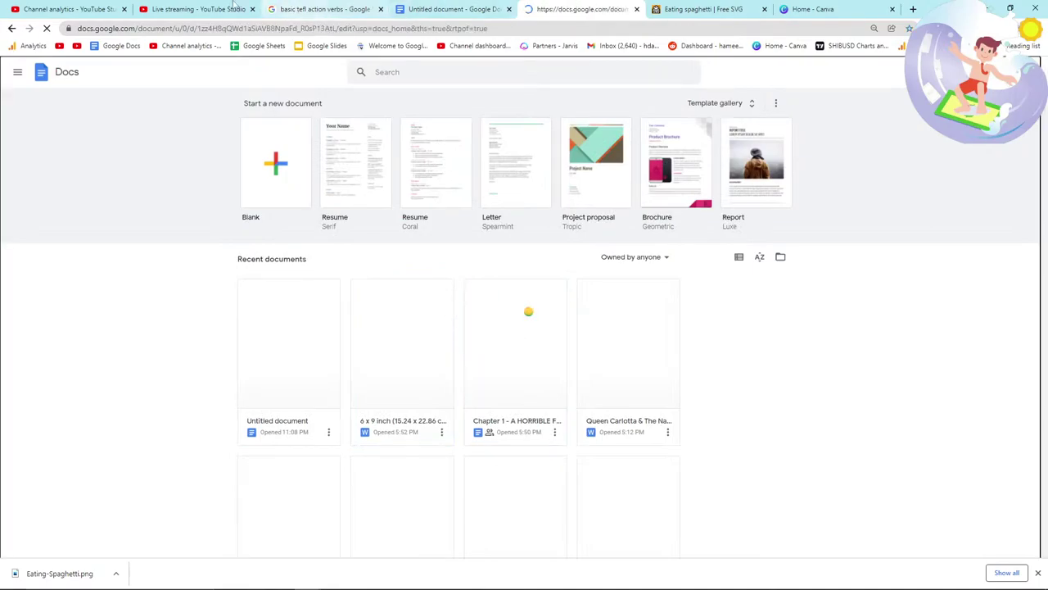
pyautogui.click(196, 9)
pyautogui.click(557, 9)
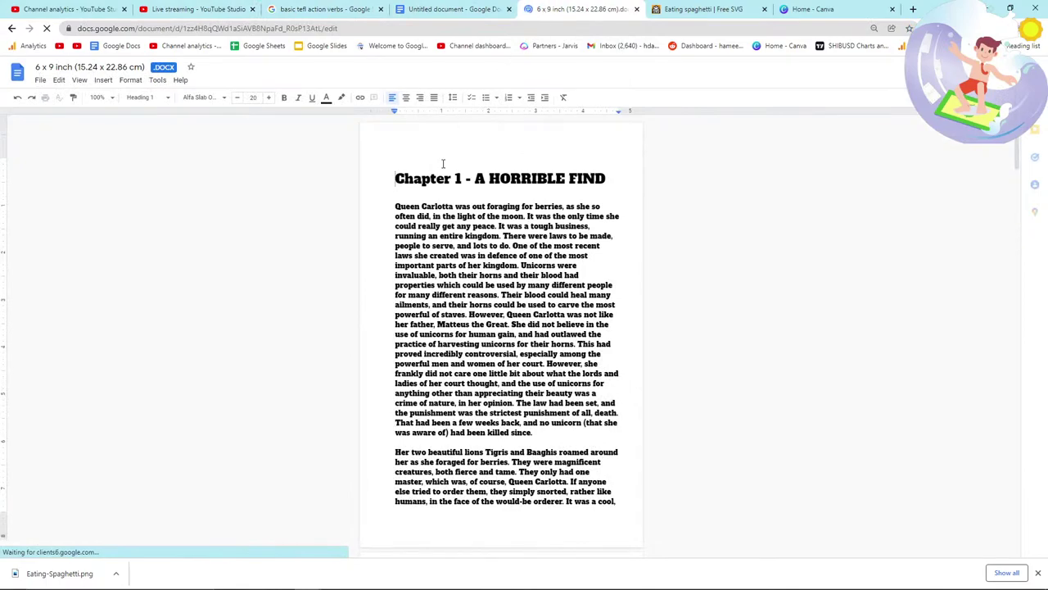
# Step: Delete all the chapter text and place the Eating spaghetti drawing on the empty page
pyautogui.hotkey('ctrl', 'a')
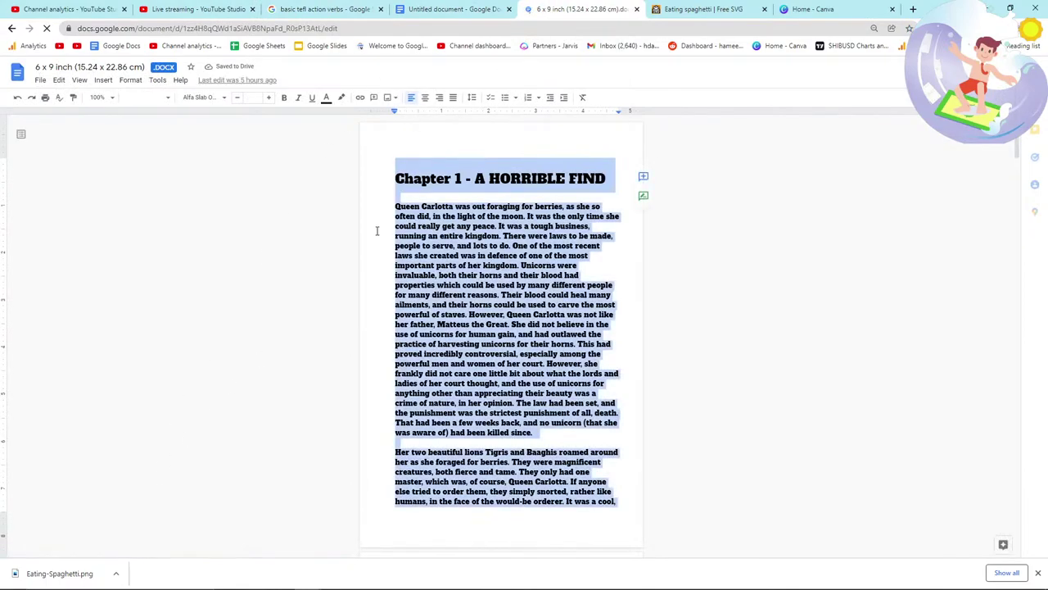
pyautogui.press('Delete')
pyautogui.moveTo(59, 573); pyautogui.dragTo(459, 189)
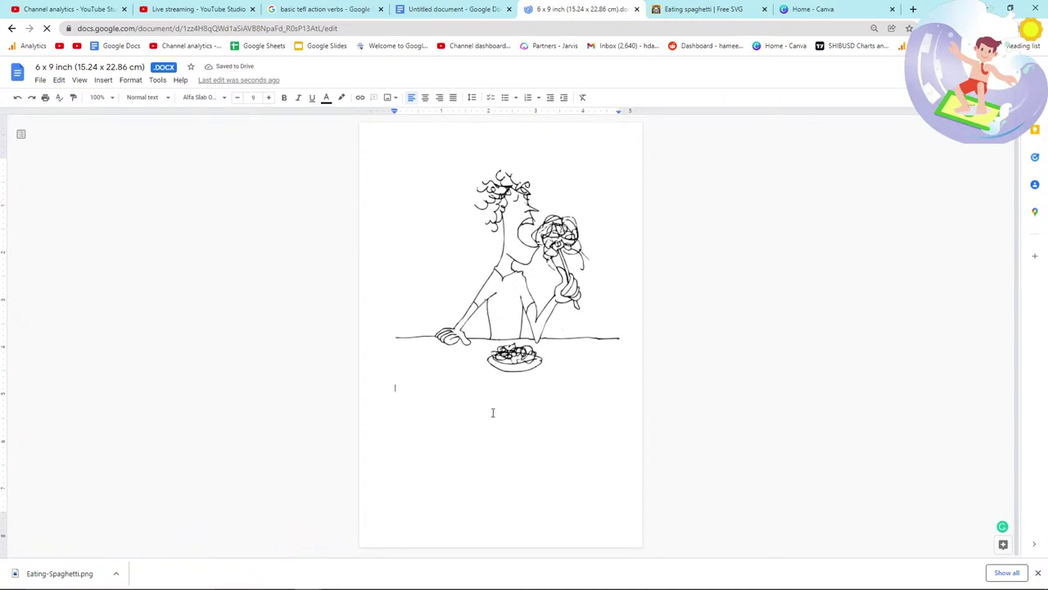
pyautogui.click(398, 163)
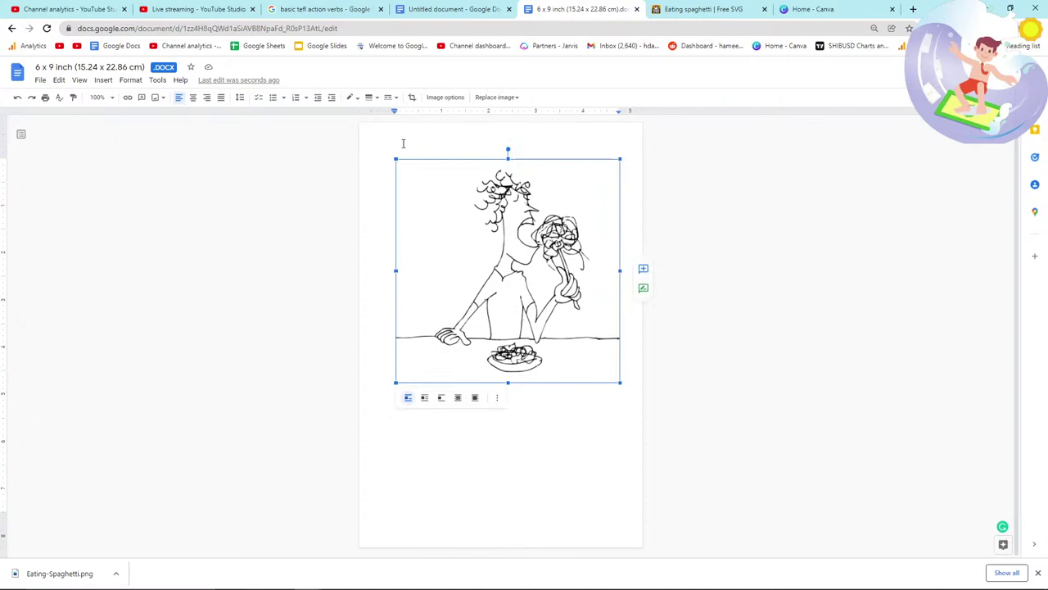
pyautogui.click(734, 280)
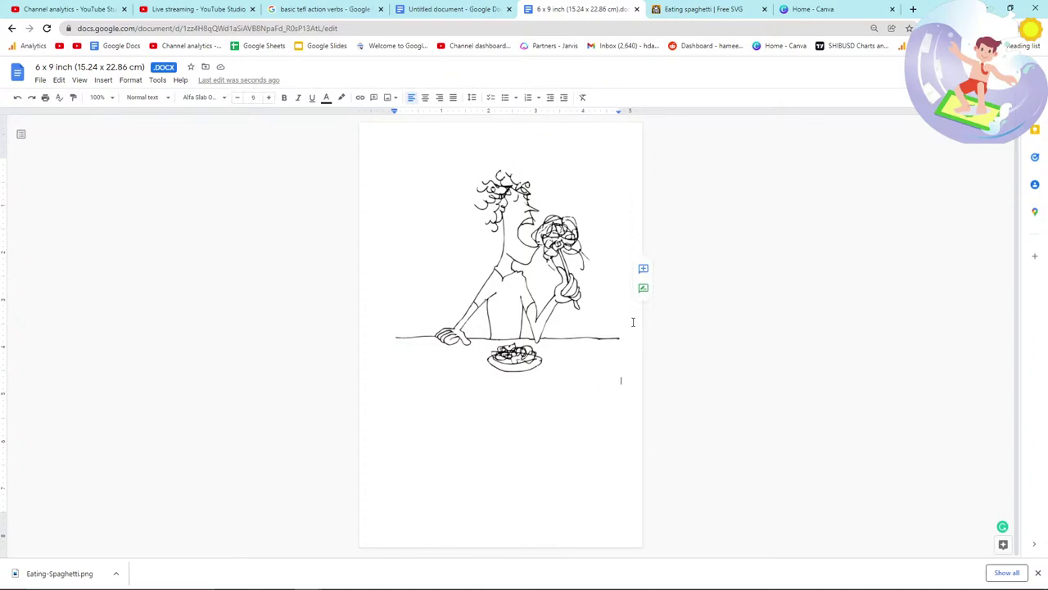
pyautogui.click(682, 18)
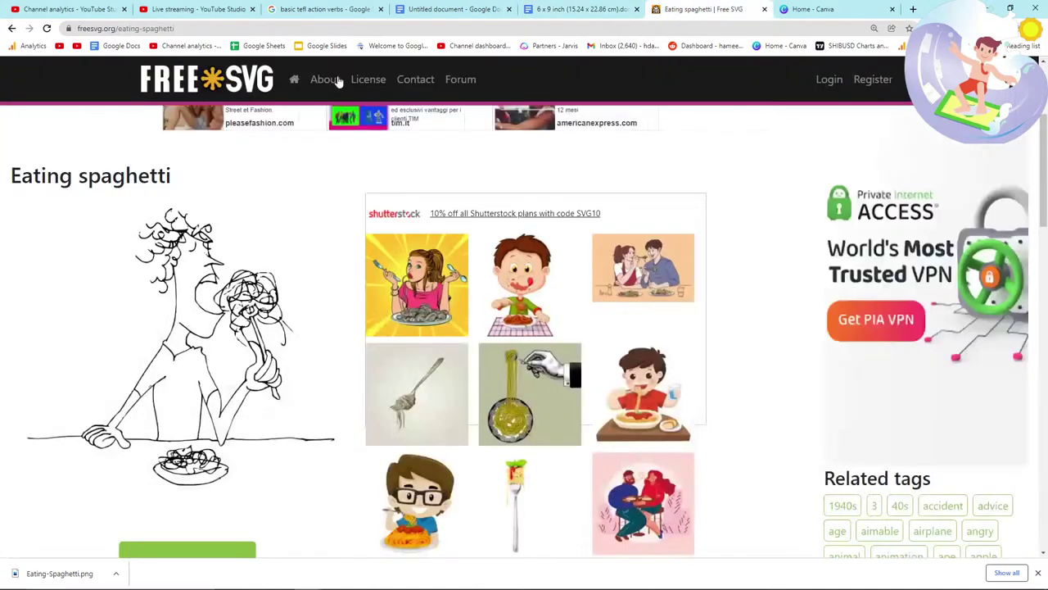
# Step: Search FreeSVG for 'run verb' and browse the clip art results
pyautogui.scroll(3, 347, 221)
pyautogui.click(371, 185)
pyautogui.write('run verb')
pyautogui.press('Return')
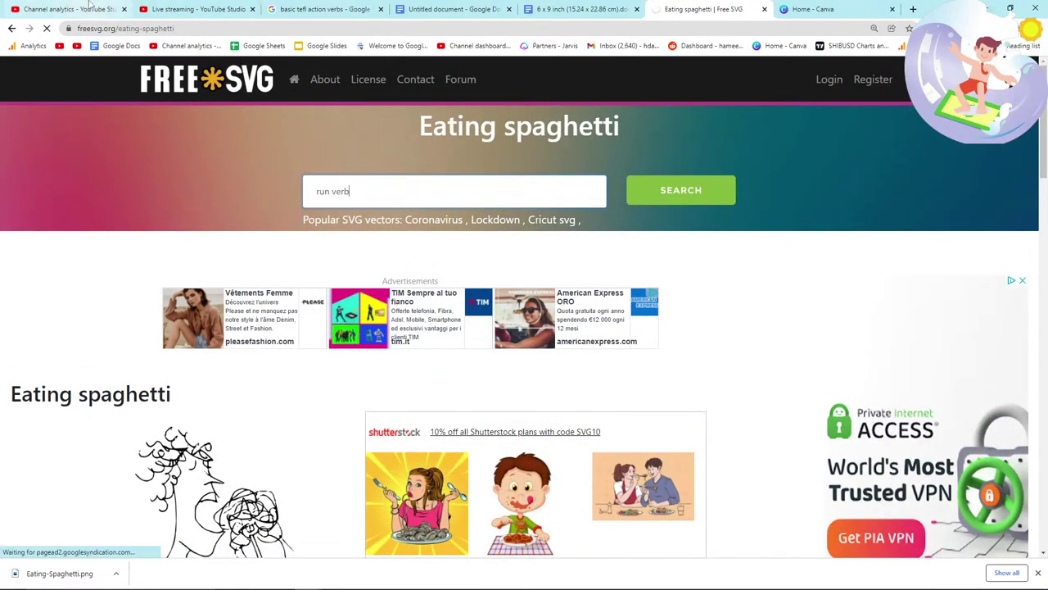
pyautogui.hotkey('alt', 'Tab')
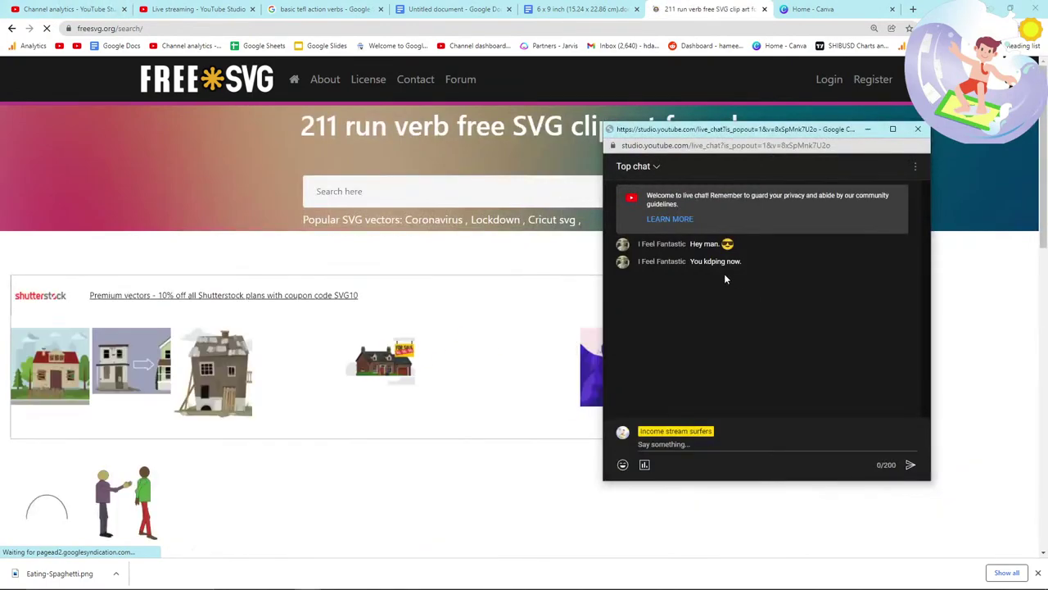
pyautogui.hotkey('alt', 'Tab')
pyautogui.scroll(-3, 497, 337)
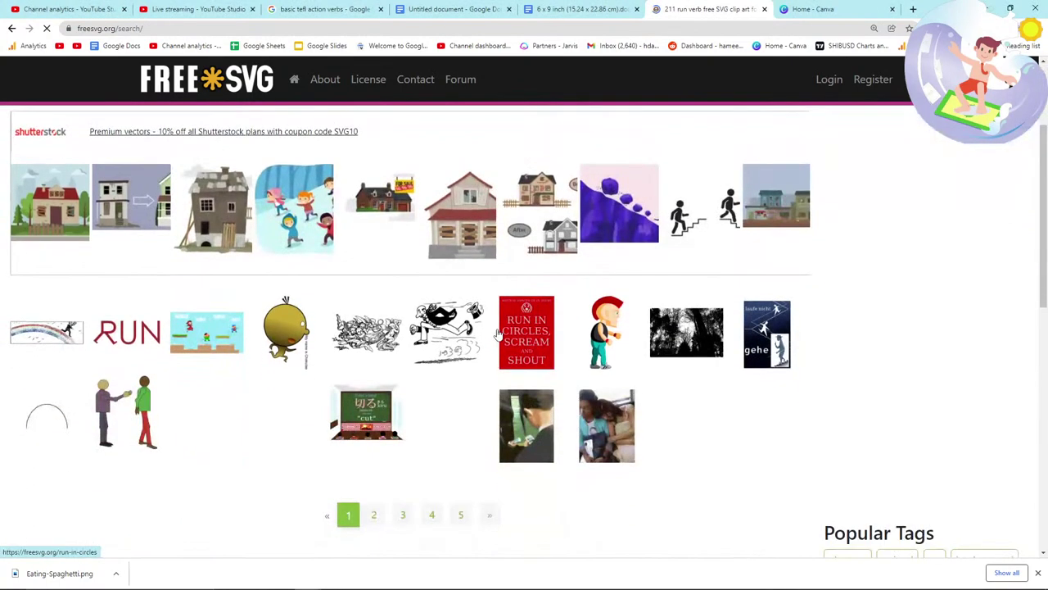
pyautogui.scroll(-1, 497, 335)
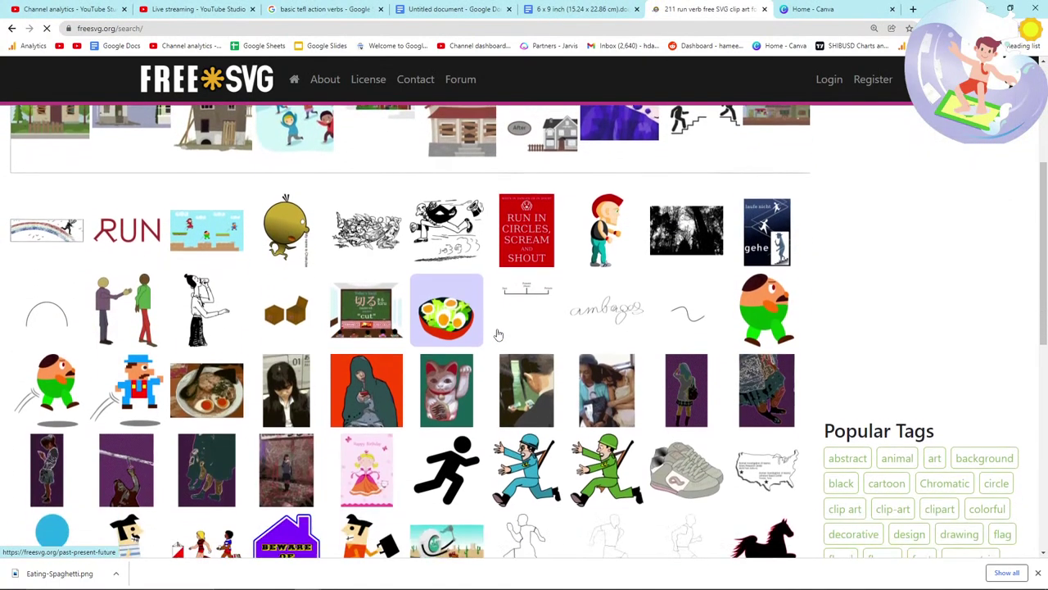
pyautogui.scroll(-1, 498, 335)
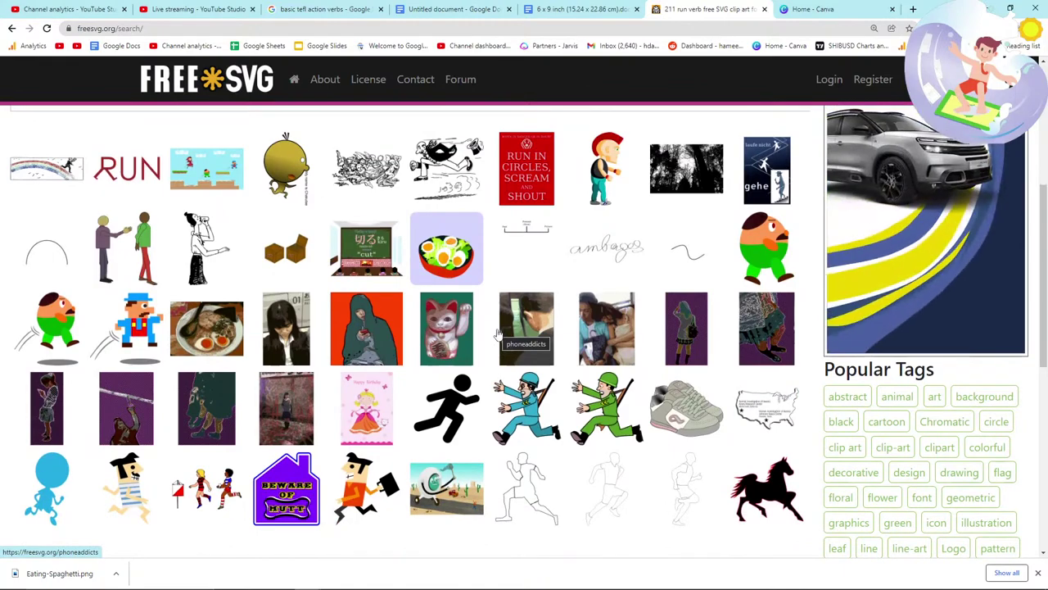
pyautogui.scroll(-2, 497, 333)
pyautogui.scroll(-1, 497, 333)
pyautogui.scroll(2, 531, 419)
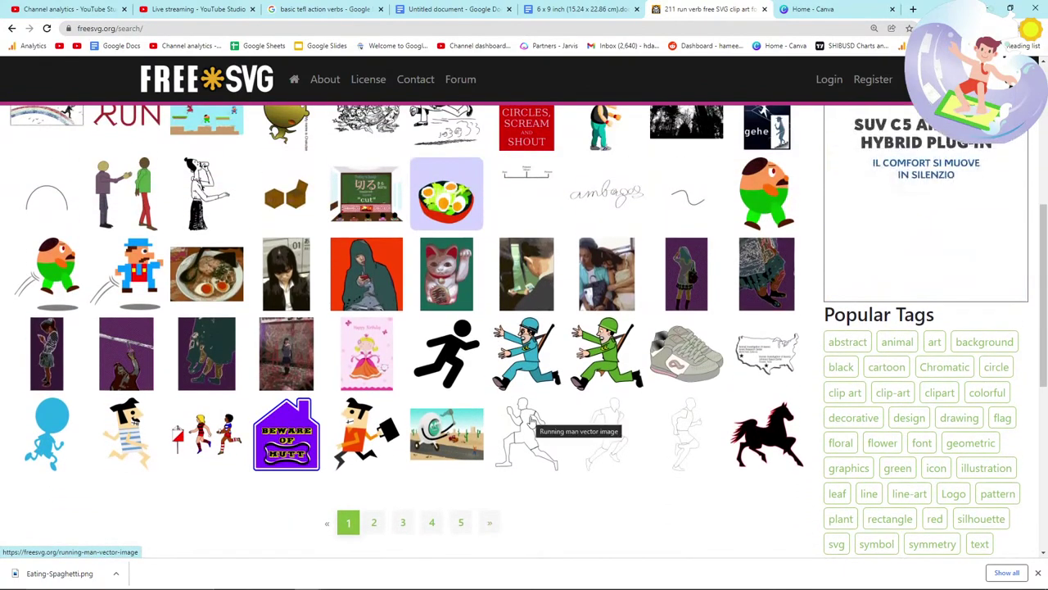
# Step: Save the Running man line drawing as run-3.png
pyautogui.click(531, 420)
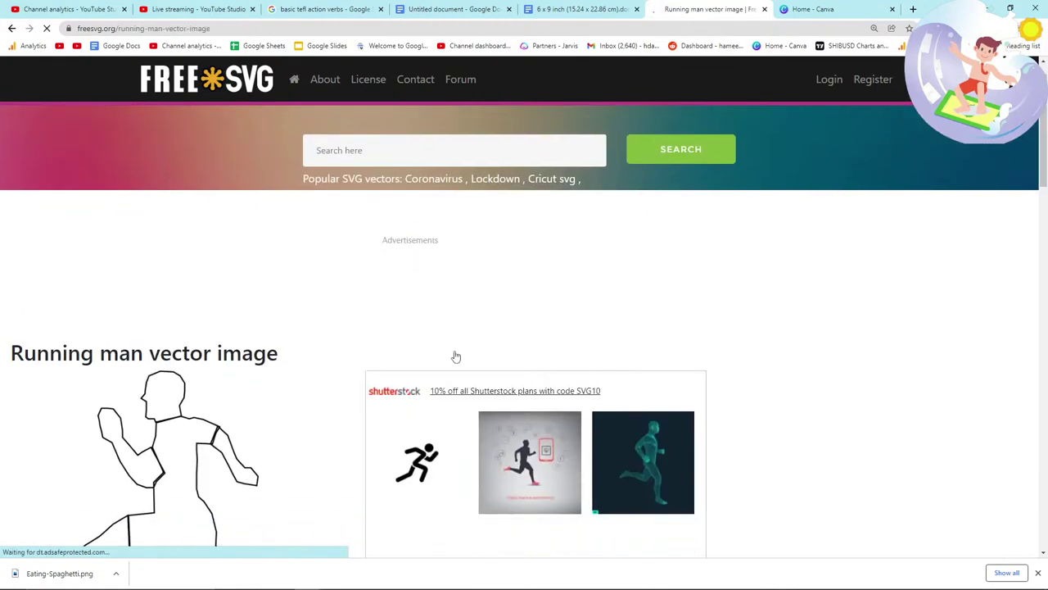
pyautogui.scroll(-2, 456, 356)
pyautogui.rightClick(244, 318)
pyautogui.click(259, 337)
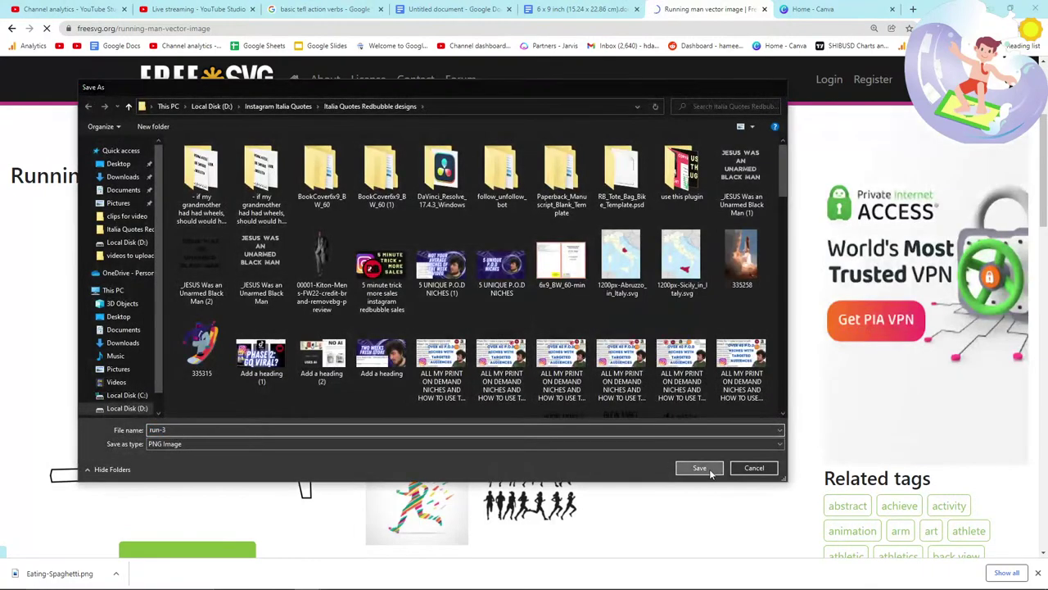
pyautogui.click(700, 467)
# Step: Add a new line after the spaghetti picture and drop run-3.png onto page 2
pyautogui.click(573, 9)
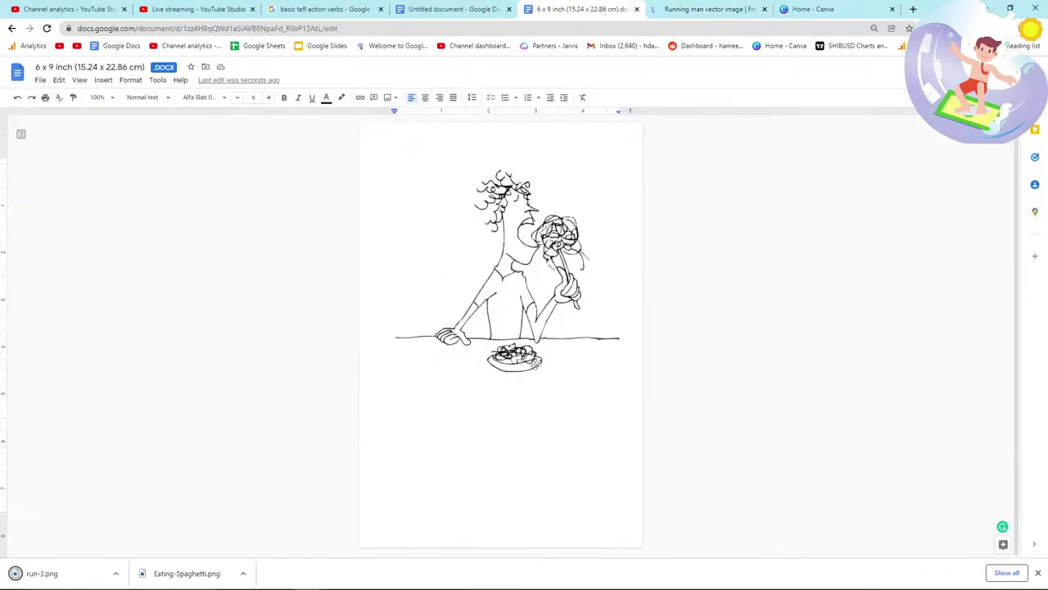
pyautogui.press('Return')
pyautogui.press('Return')
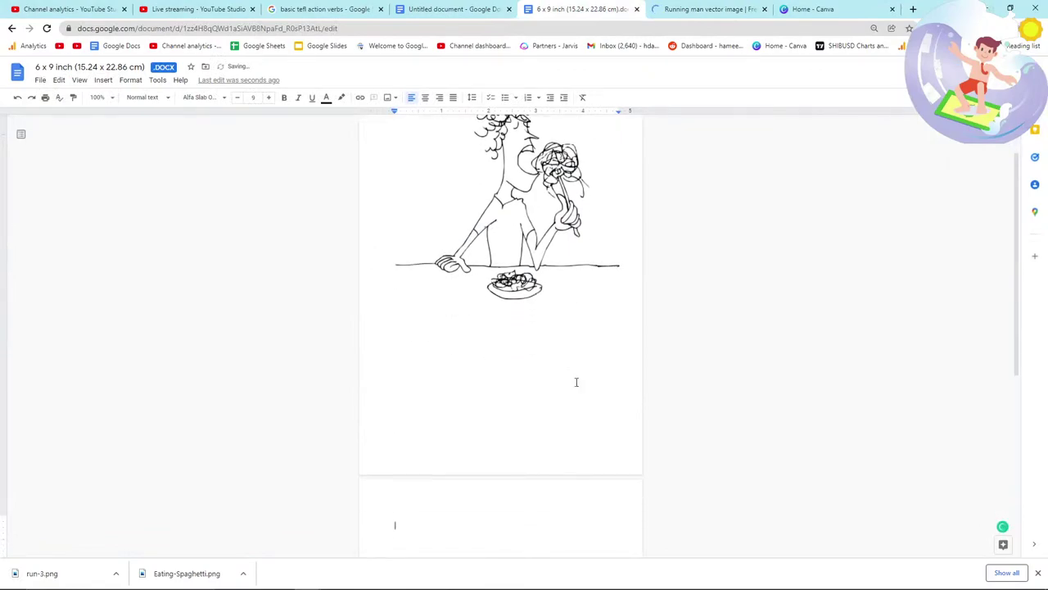
pyautogui.scroll(-3, 138, 546)
pyautogui.moveTo(54, 561); pyautogui.dragTo(395, 308)
pyautogui.scroll(-2, 417, 384)
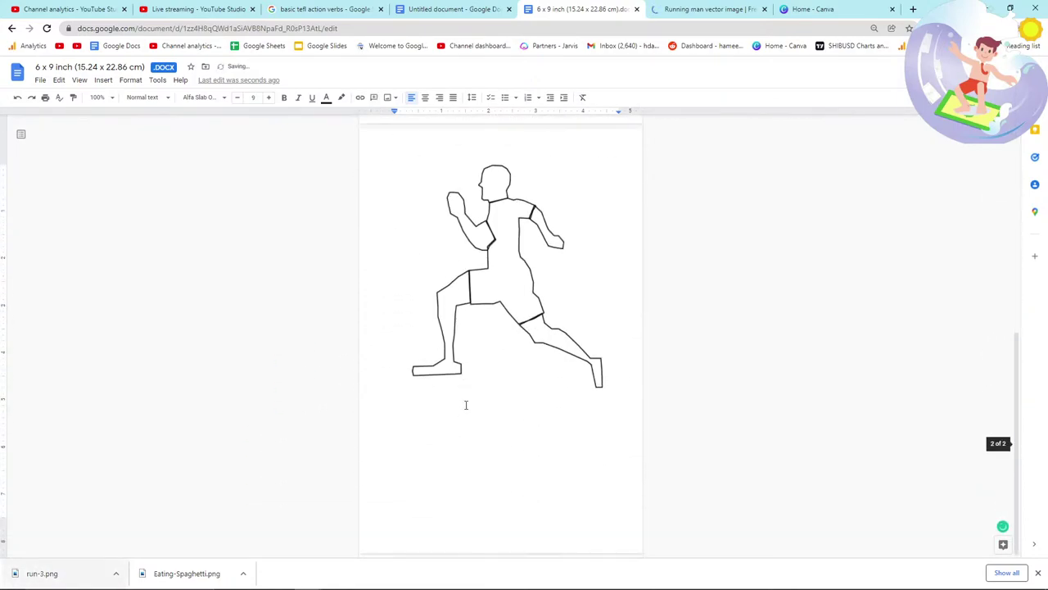
# Step: Send 'Hello' in the live stream chat, then return to the manuscript
pyautogui.hotkey('alt', 'Tab')
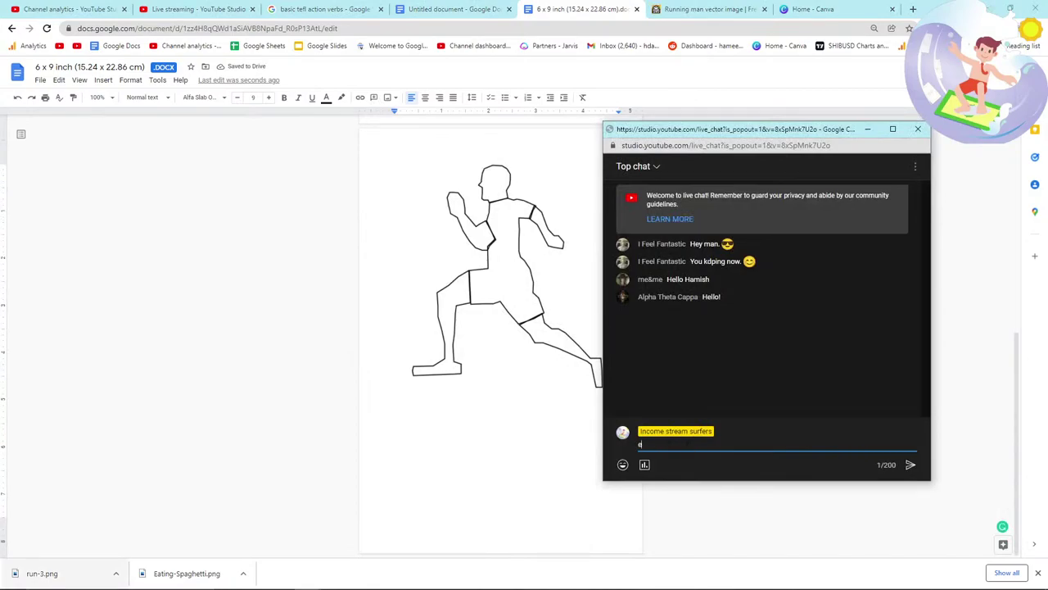
pyautogui.write('Hello')
pyautogui.press('Return')
pyautogui.click(536, 6)
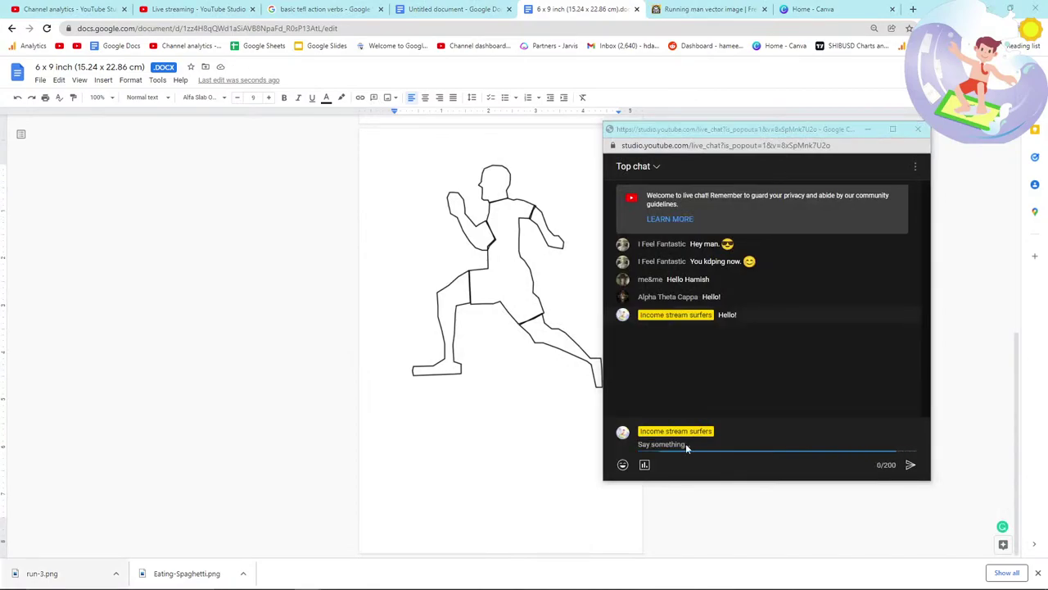
pyautogui.click(688, 7)
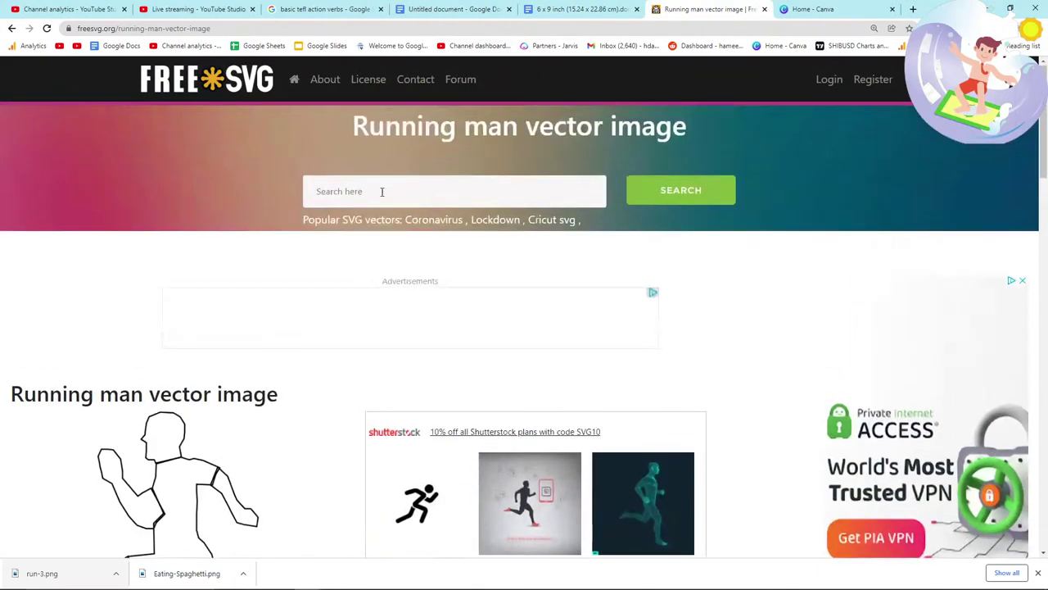
# Step: Search FreeSVG for 'Swim' and scroll through the clip art results
pyautogui.click(370, 191)
pyautogui.write('Swim verb')
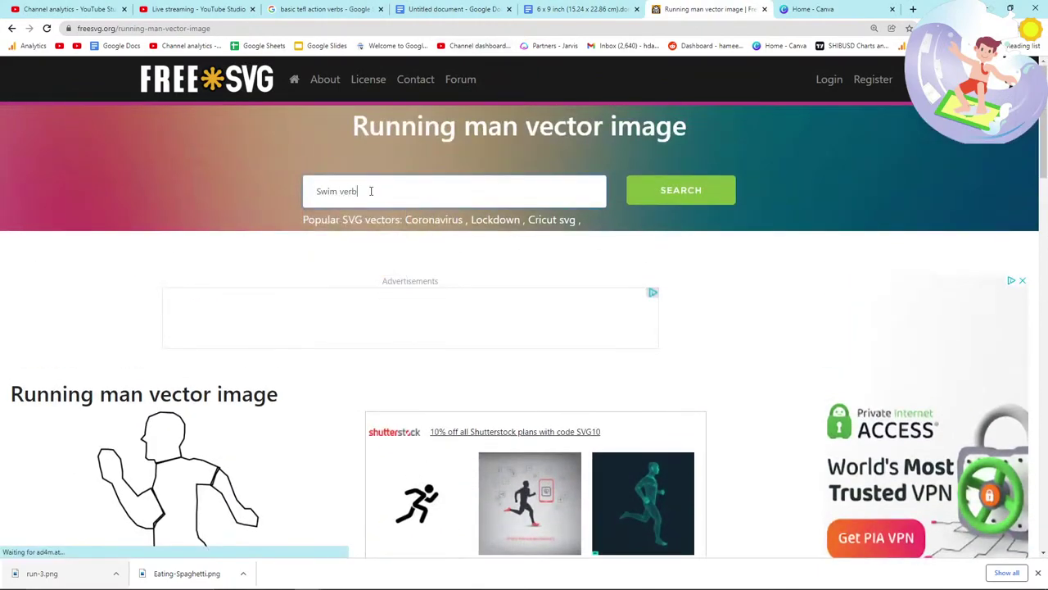
pyautogui.press('Return')
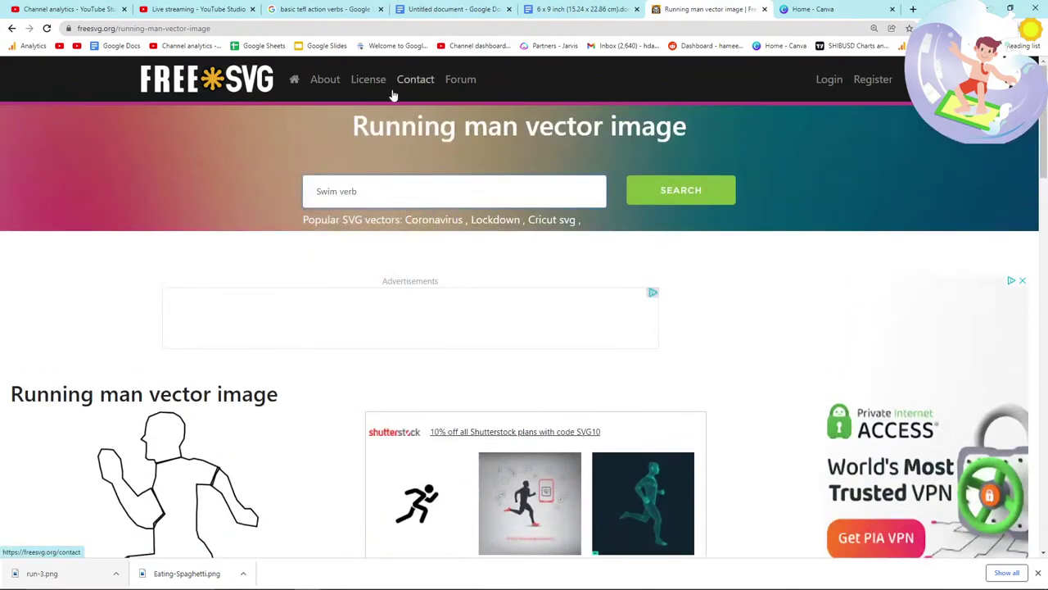
pyautogui.scroll(-3, 311, 282)
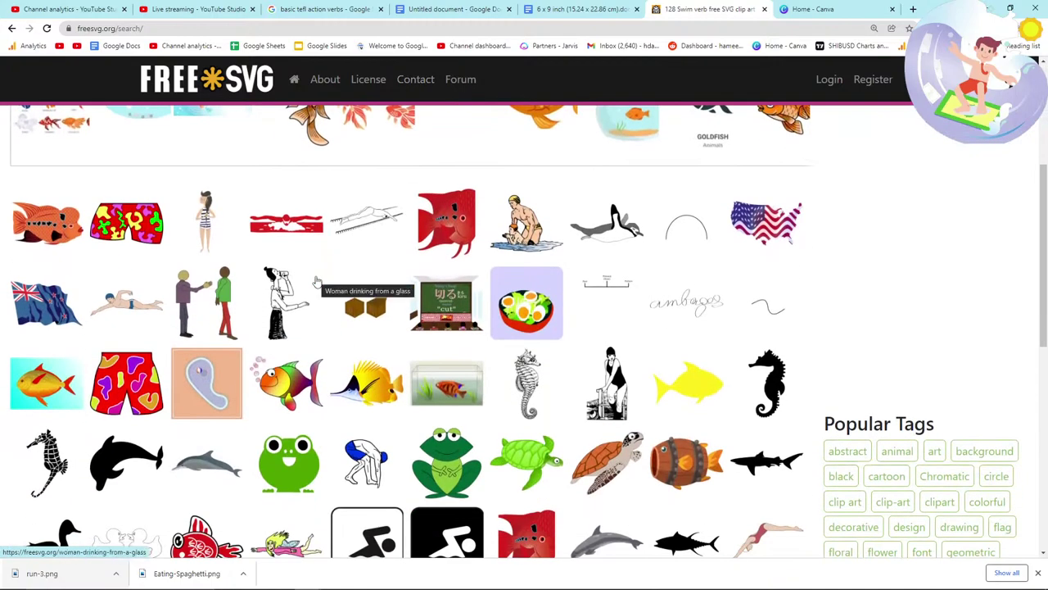
pyautogui.scroll(-2, 473, 323)
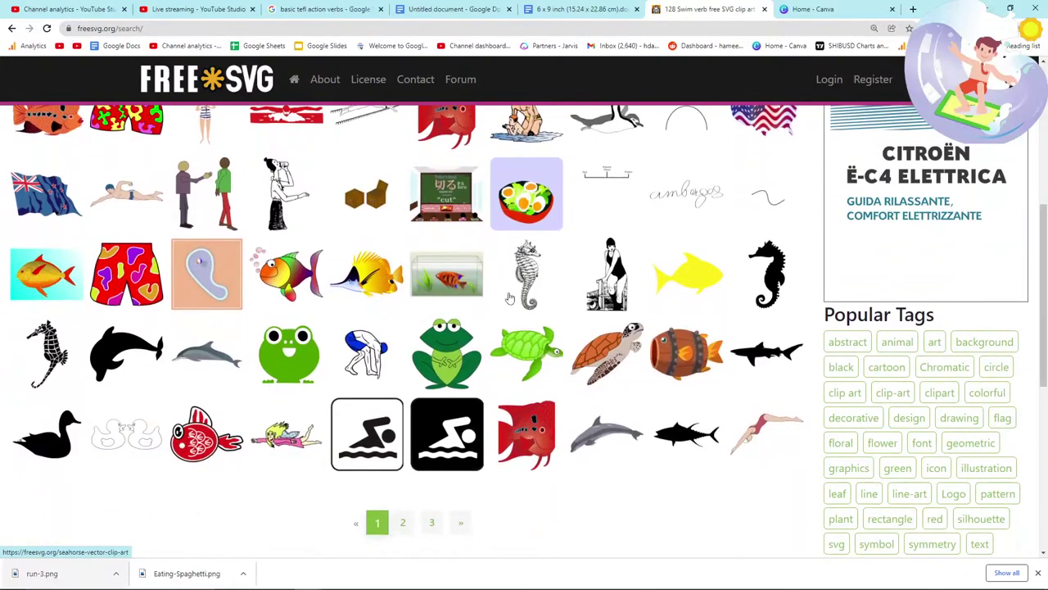
# Step: Open the Swimmer illustration and save it to the computer
pyautogui.click(358, 350)
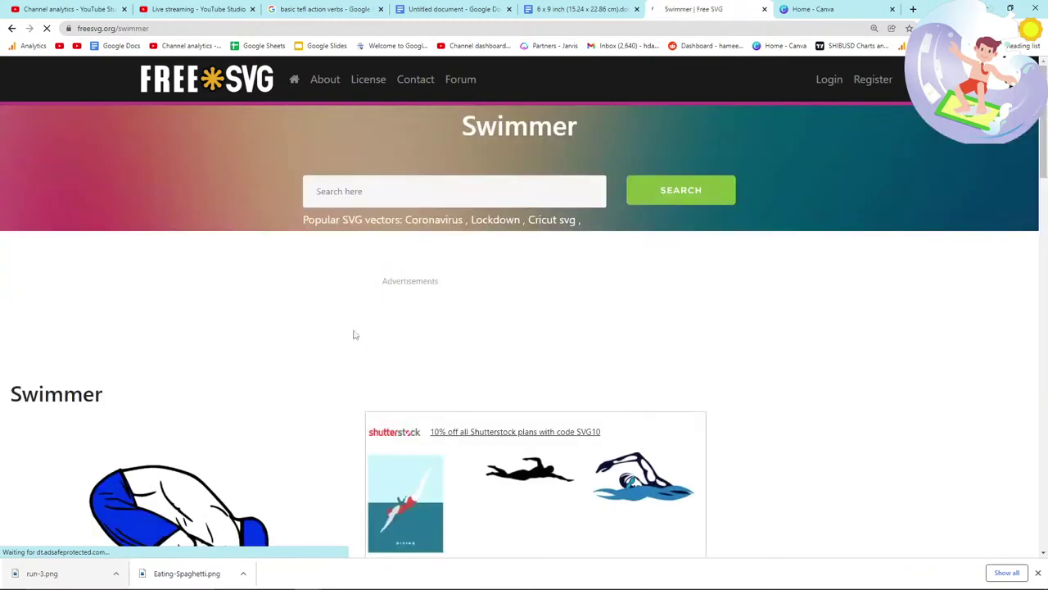
pyautogui.scroll(-3, 353, 334)
pyautogui.rightClick(225, 353)
pyautogui.click(246, 370)
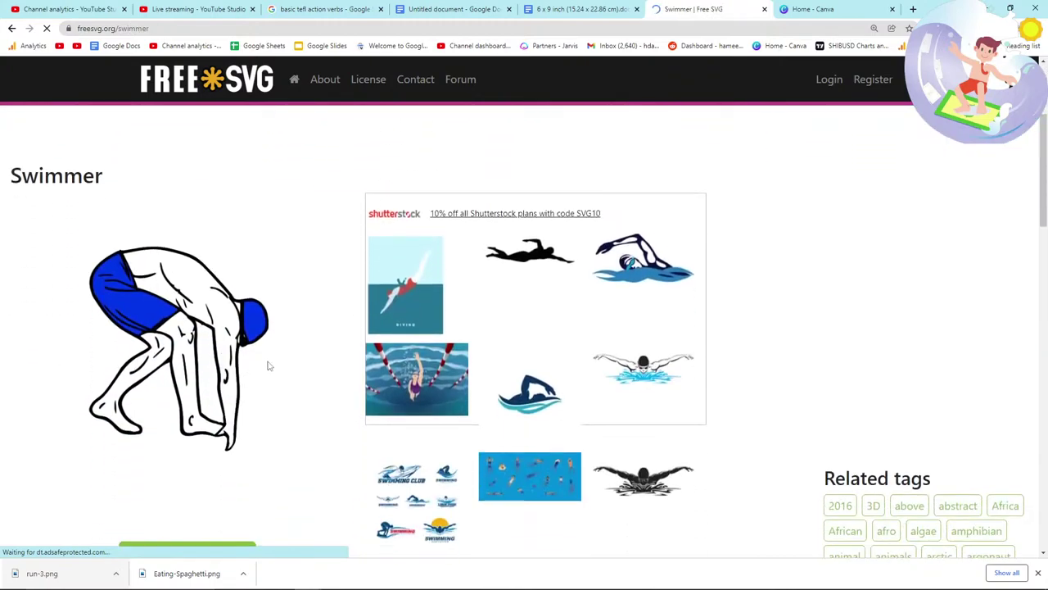
pyautogui.click(699, 467)
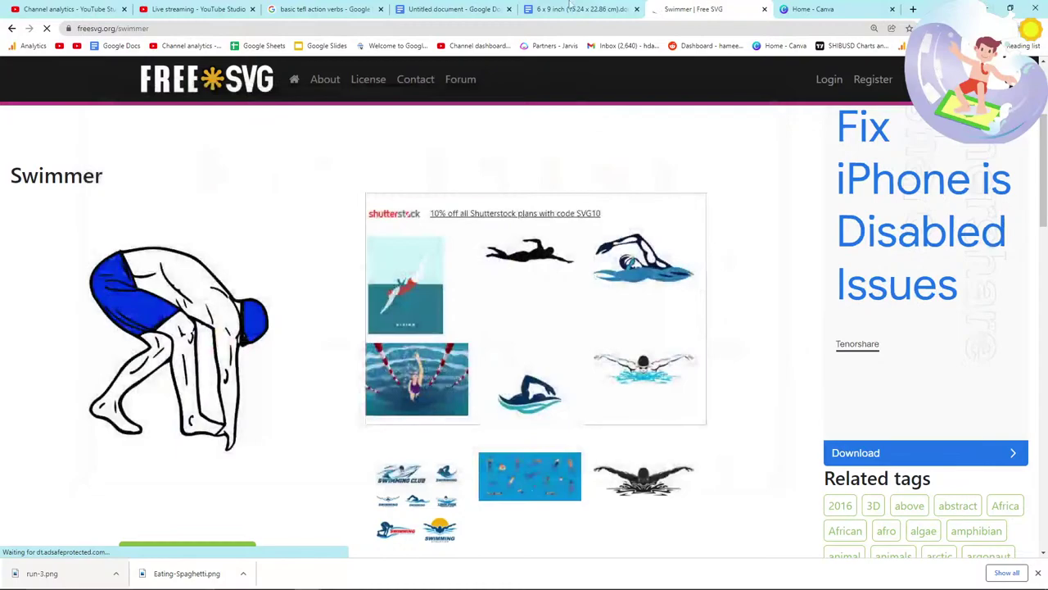
pyautogui.click(582, 9)
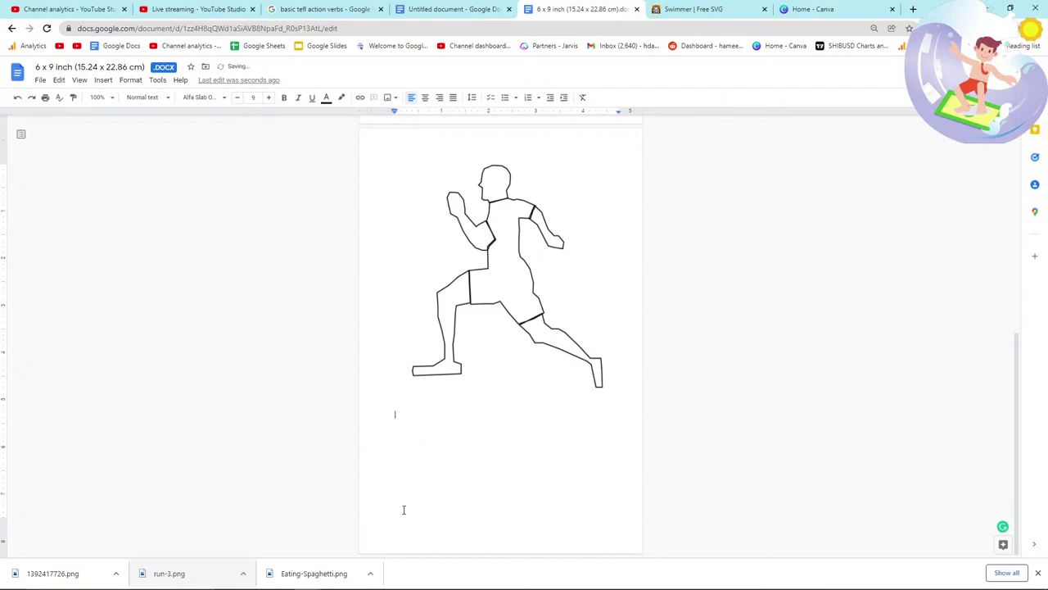
# Step: Drag 1392417726.png into the manuscript below the running-man page
pyautogui.scroll(-2, 404, 510)
pyautogui.moveTo(49, 574); pyautogui.dragTo(408, 509)
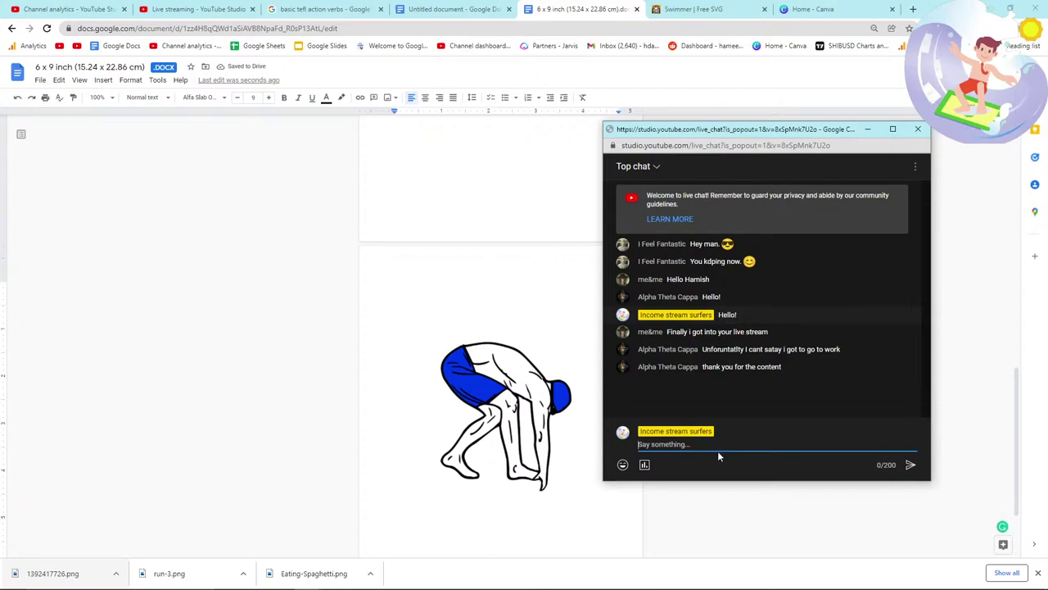
pyautogui.click(522, 234)
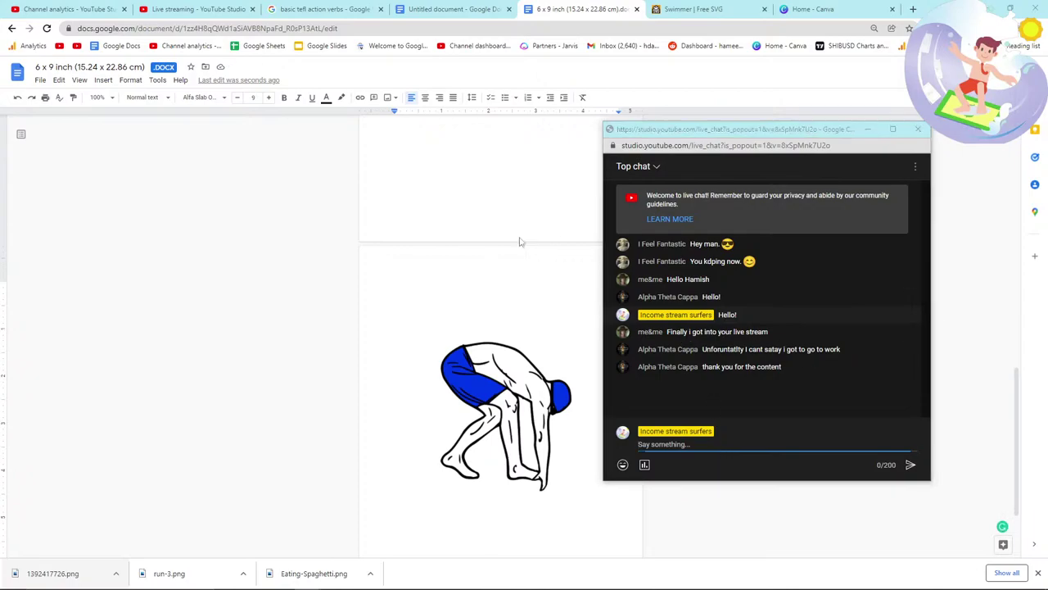
pyautogui.click(648, 8)
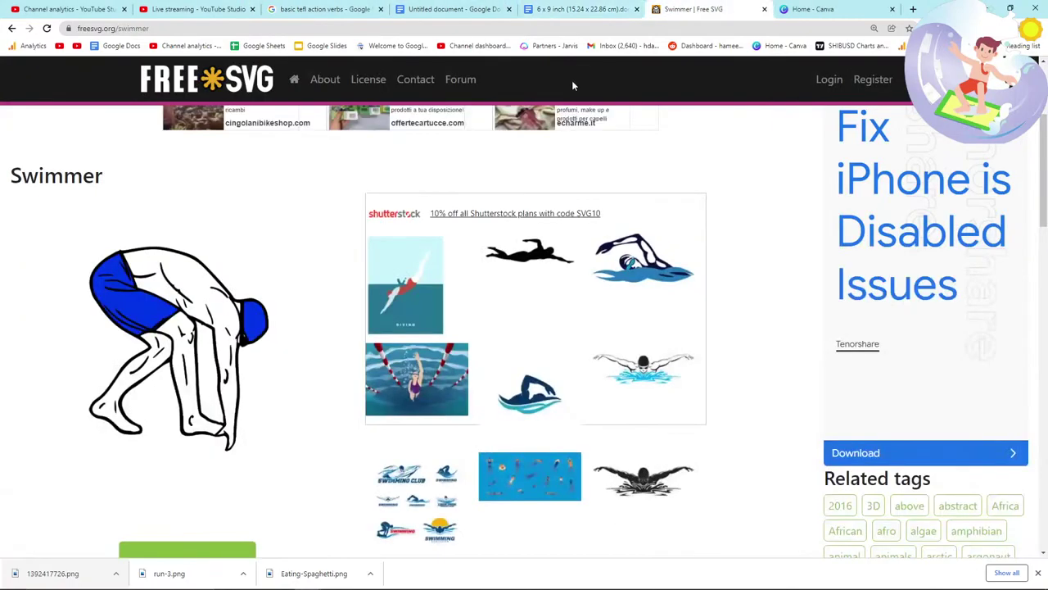
# Step: Preview an action verbs chart in the Google image results for ideas
pyautogui.hotkey('alt', 'Tab')
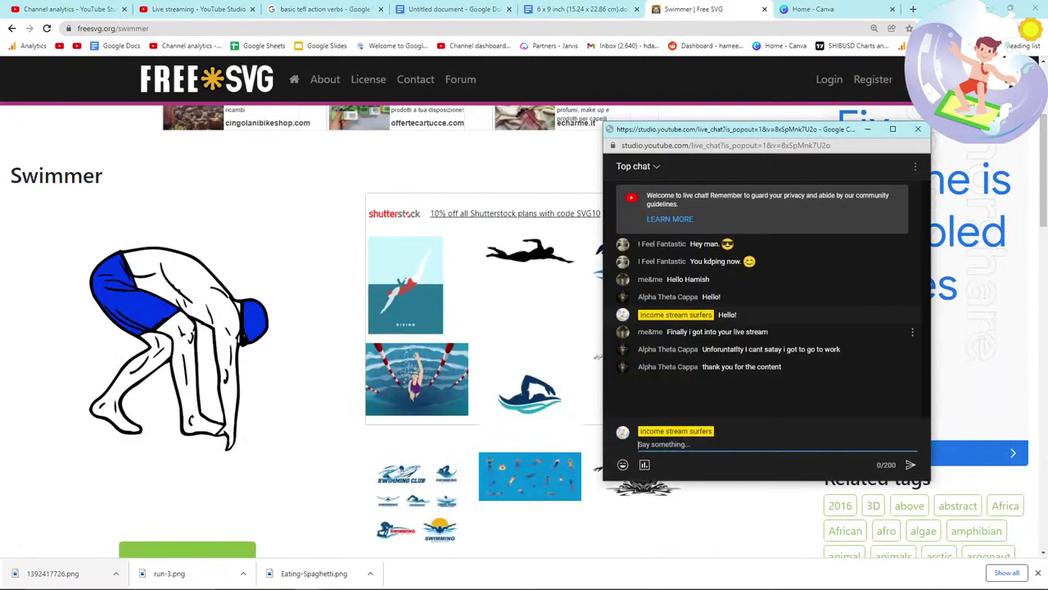
pyautogui.click(442, 354)
pyautogui.scroll(3, 442, 353)
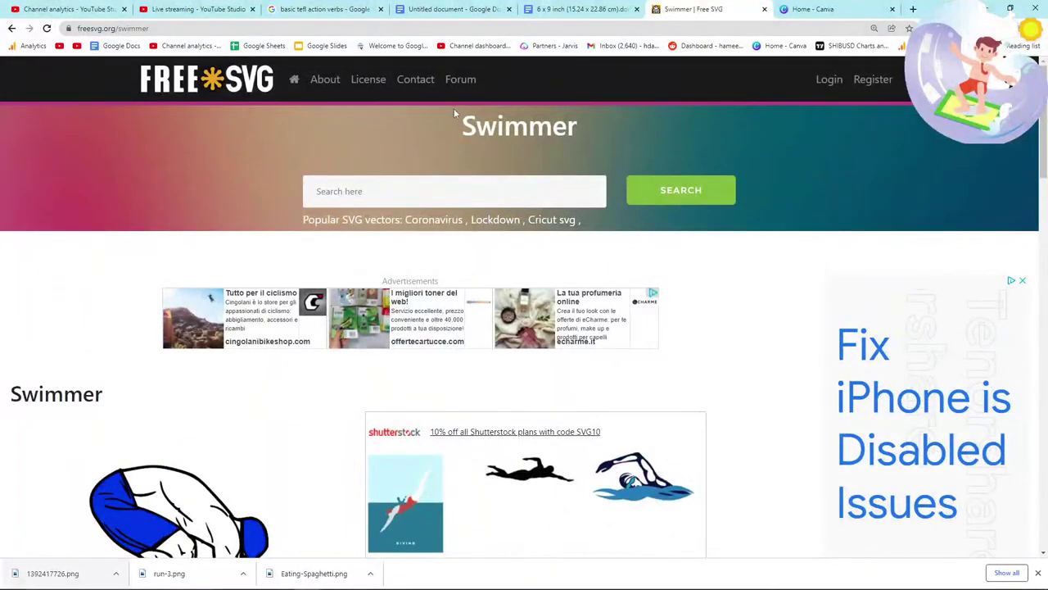
pyautogui.click(385, 7)
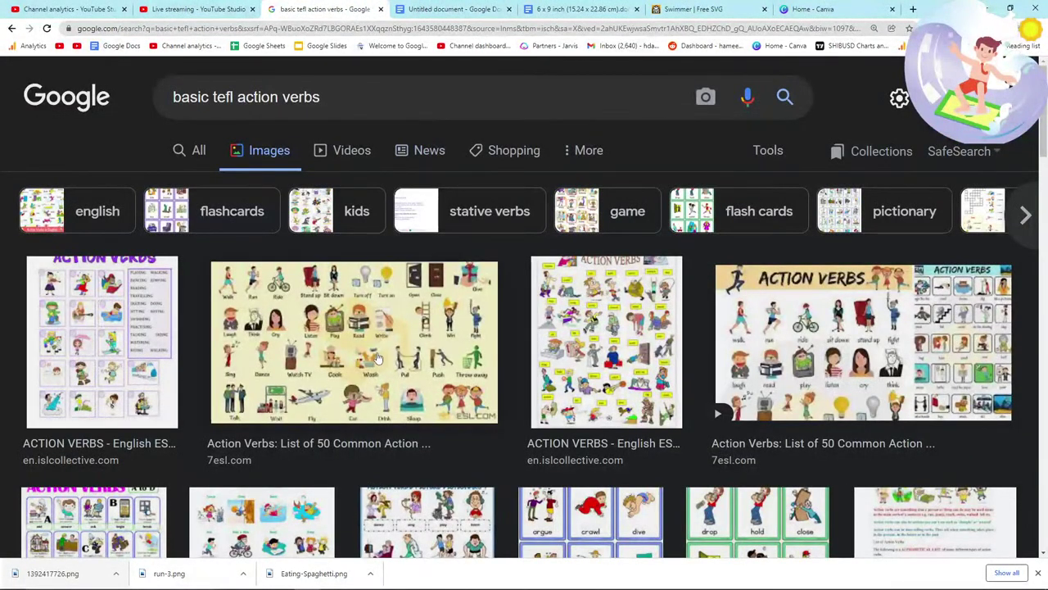
pyautogui.click(378, 358)
pyautogui.click(693, 9)
# Step: Search FreeSVG for 'sit down verb' and scroll through the results
pyautogui.click(373, 191)
pyautogui.write('sit down verb')
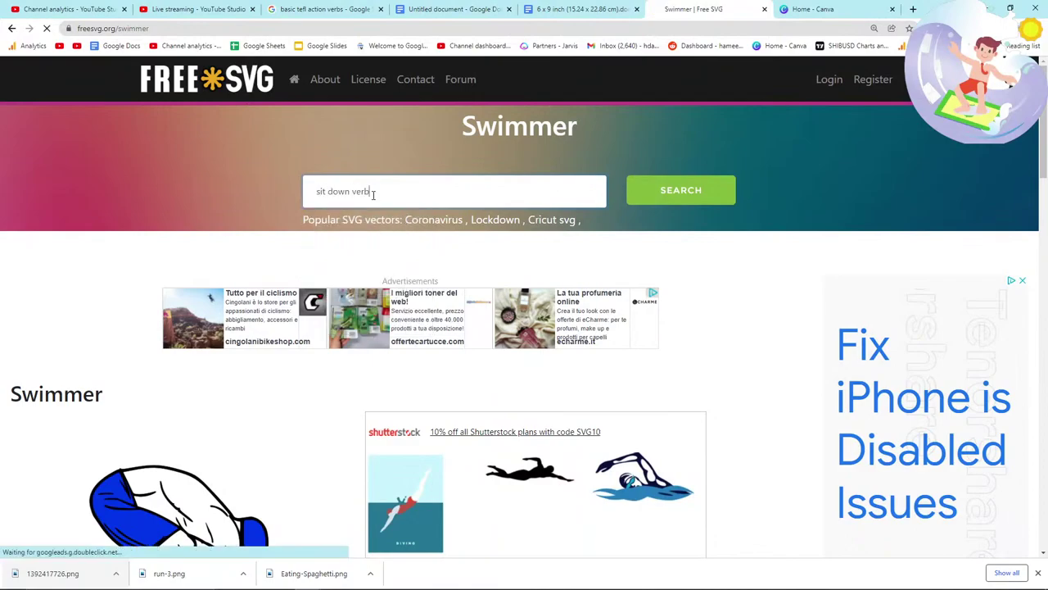
pyautogui.press('Return')
pyautogui.scroll(-3, 325, 219)
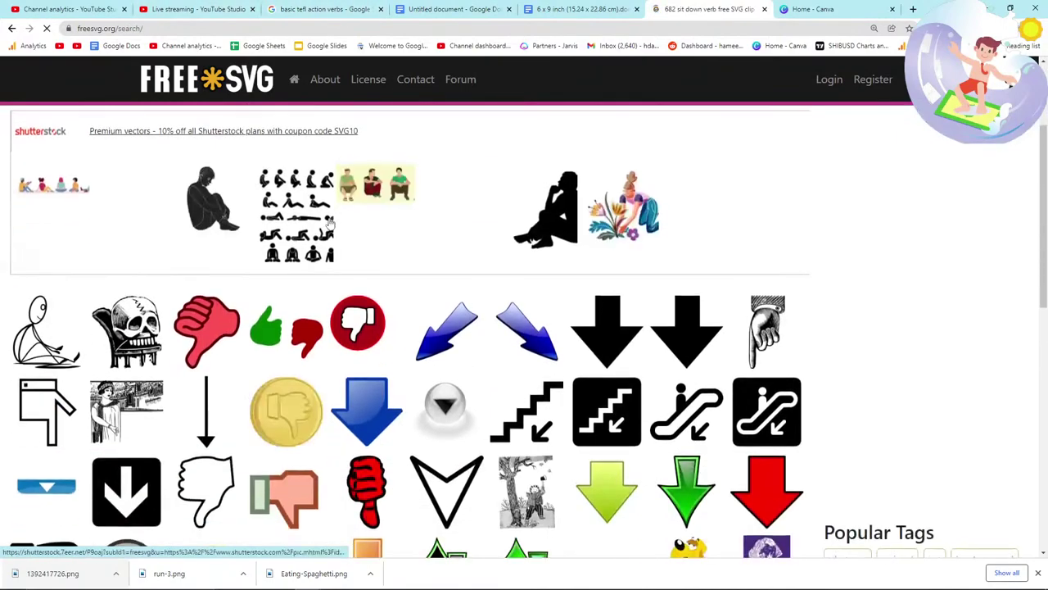
pyautogui.scroll(-1, 262, 236)
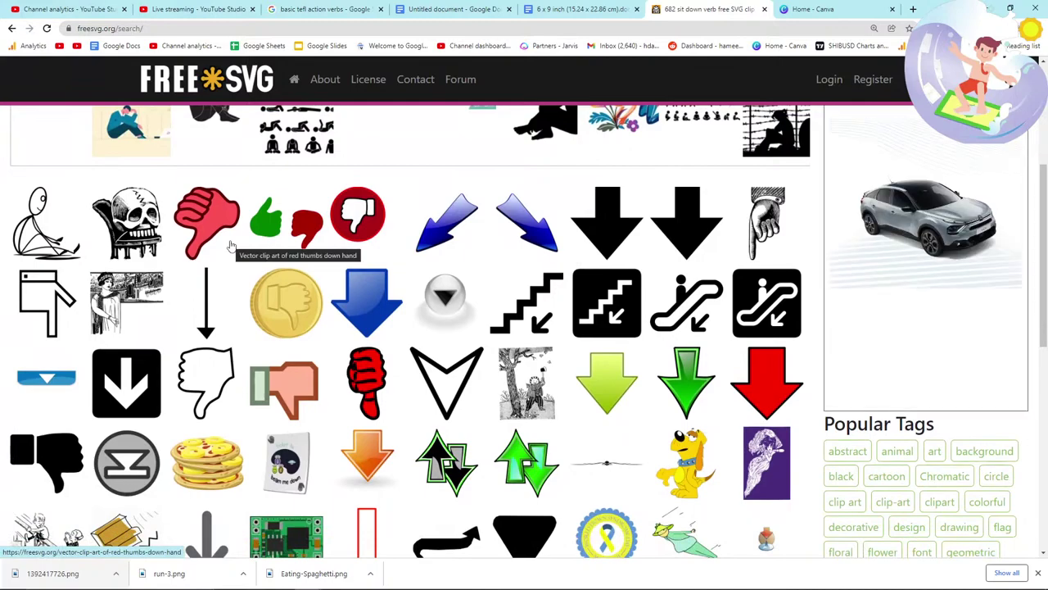
pyautogui.scroll(-2, 232, 246)
pyautogui.scroll(-1, 232, 246)
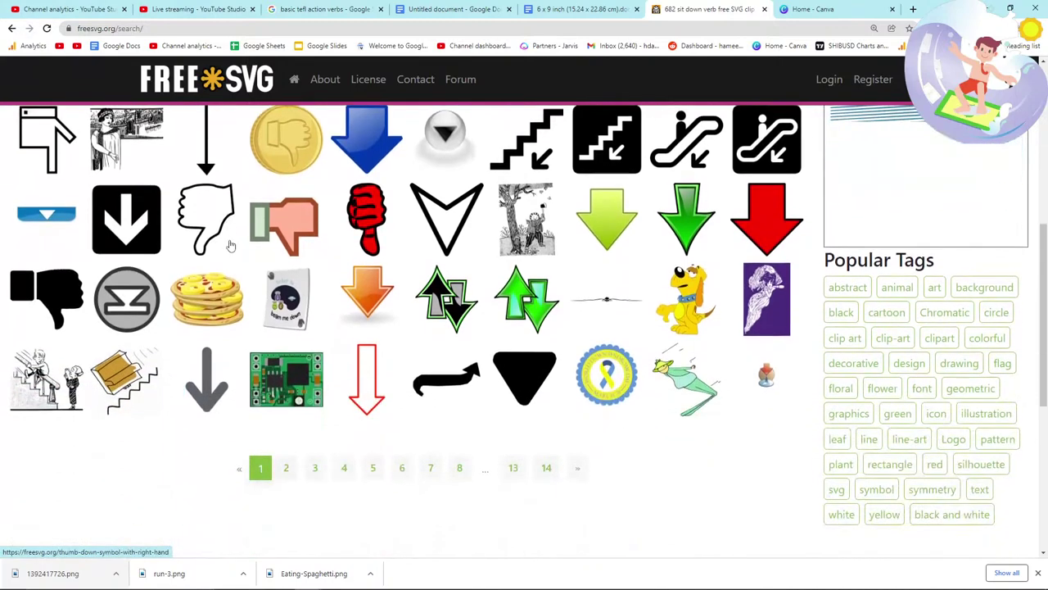
pyautogui.scroll(2, 231, 246)
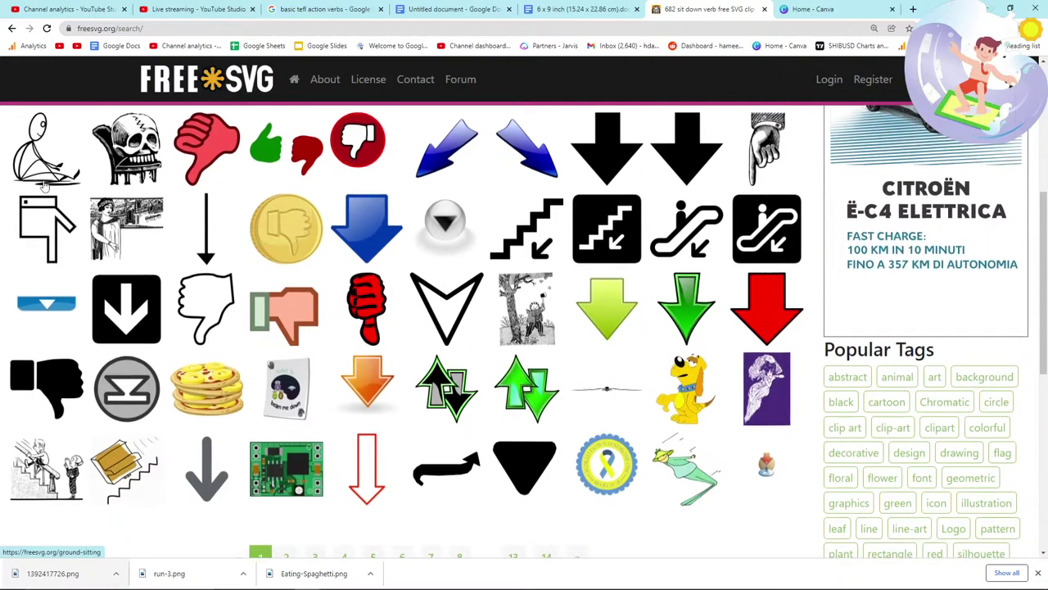
pyautogui.scroll(-3, 278, 393)
# Step: Go to page 2 of the results, dismiss the chat, and start typing 'sit on chair'
pyautogui.click(287, 414)
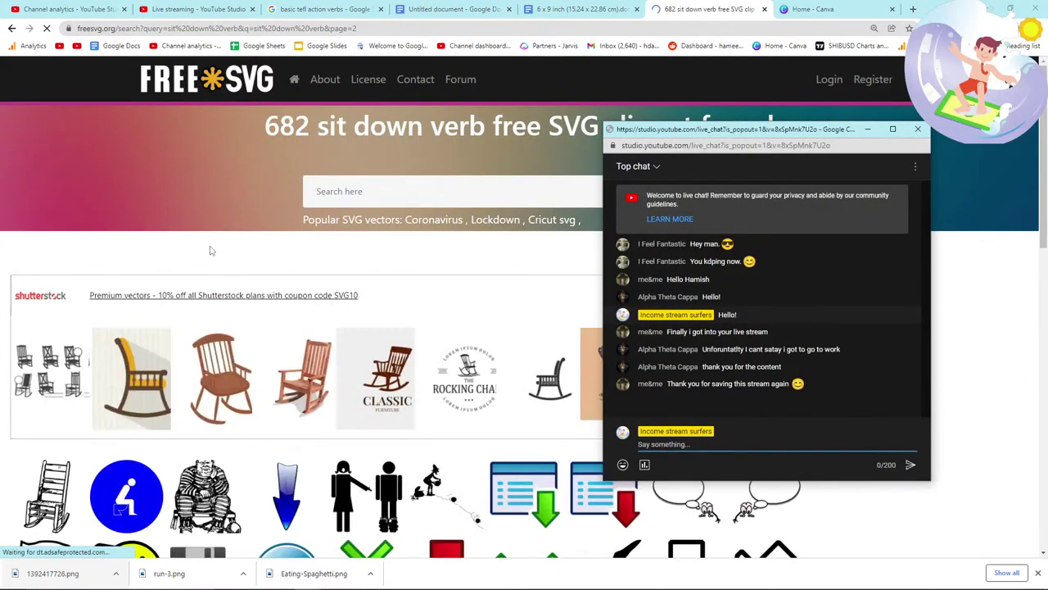
pyautogui.click(210, 250)
pyautogui.scroll(-3, 217, 320)
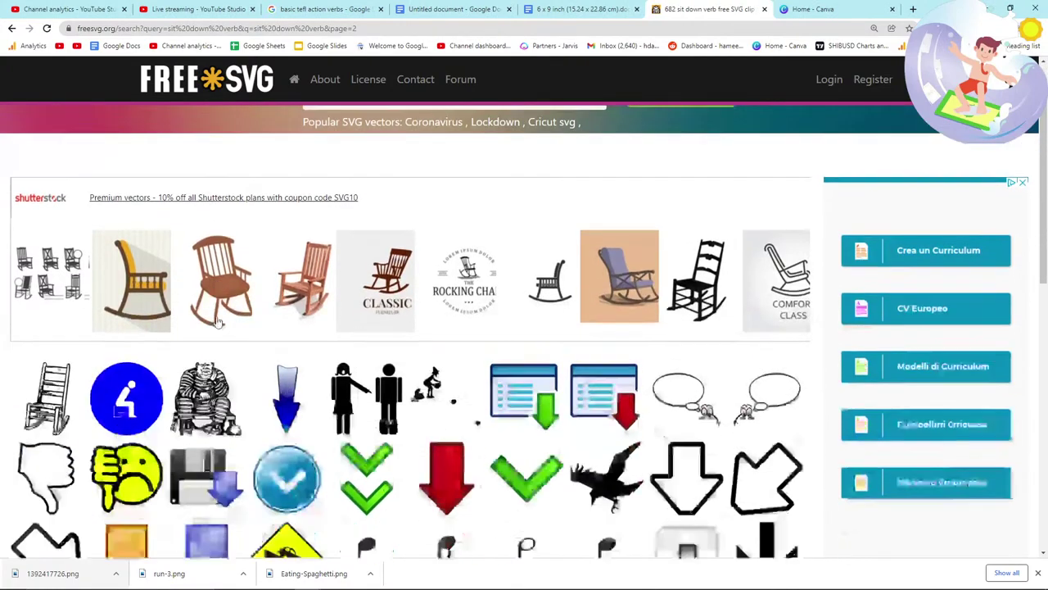
pyautogui.scroll(2, 218, 321)
pyautogui.scroll(-2, 217, 320)
pyautogui.scroll(3, 370, 177)
pyautogui.click(382, 185)
pyautogui.write('sit on chair')
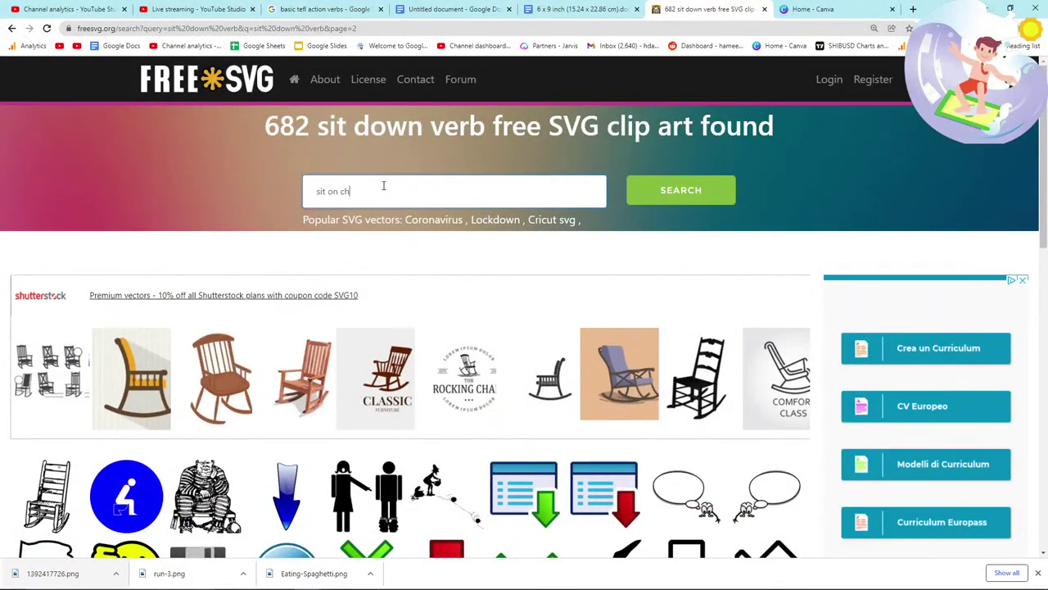
# Step: Open the Man straddling chair illustration from page 2 of the chair results
pyautogui.scroll(-3, 219, 309)
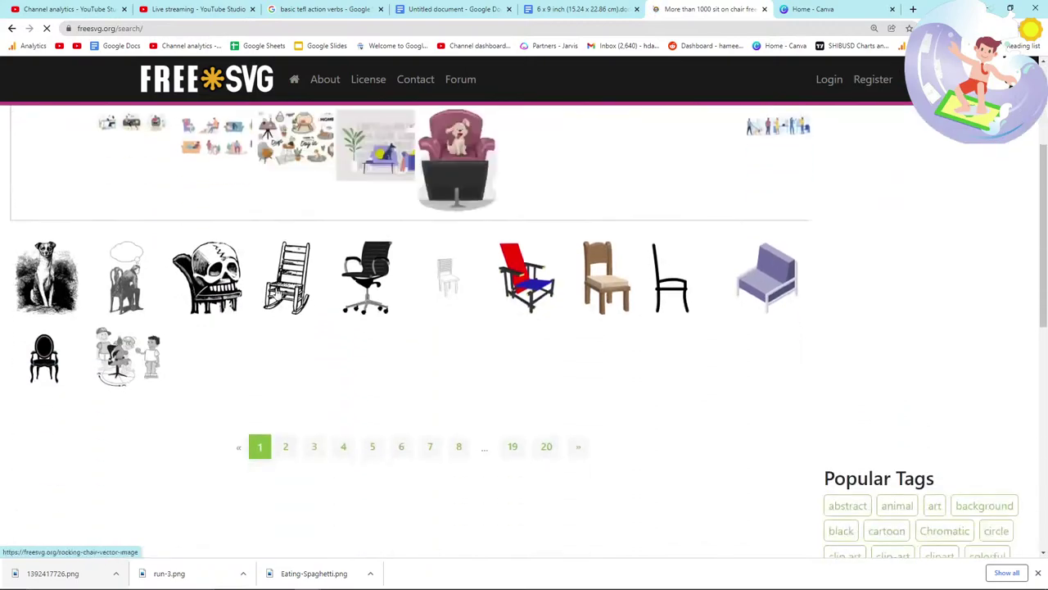
pyautogui.scroll(-4, 219, 310)
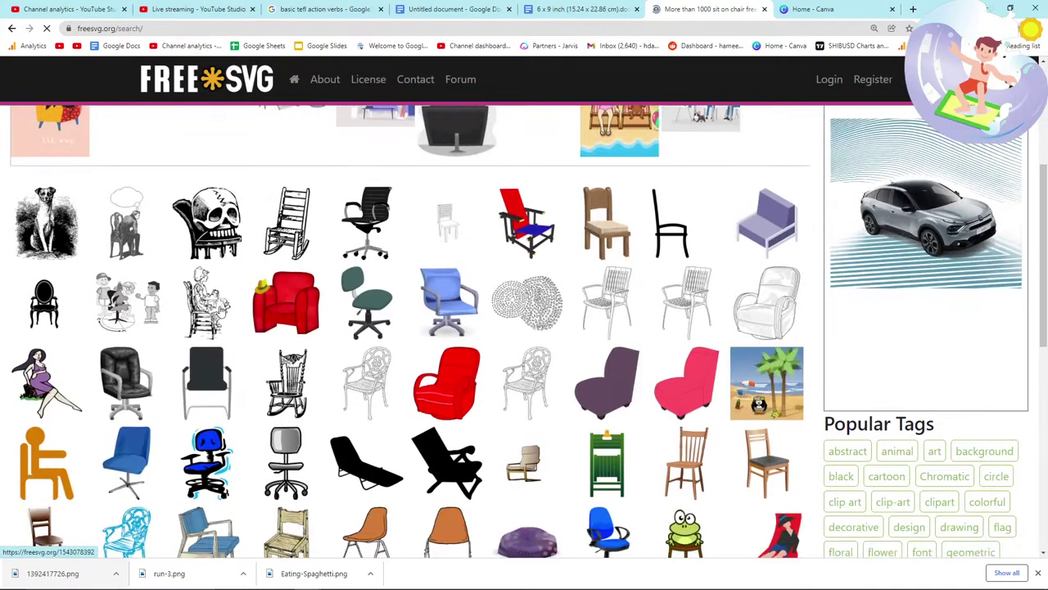
pyautogui.scroll(-1, 220, 309)
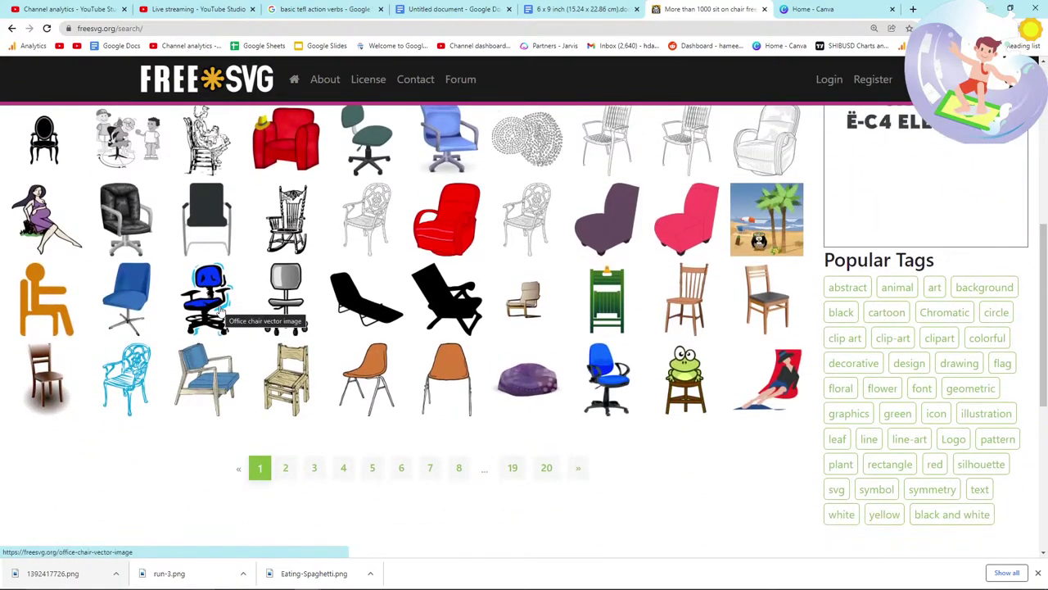
pyautogui.scroll(-2, 285, 364)
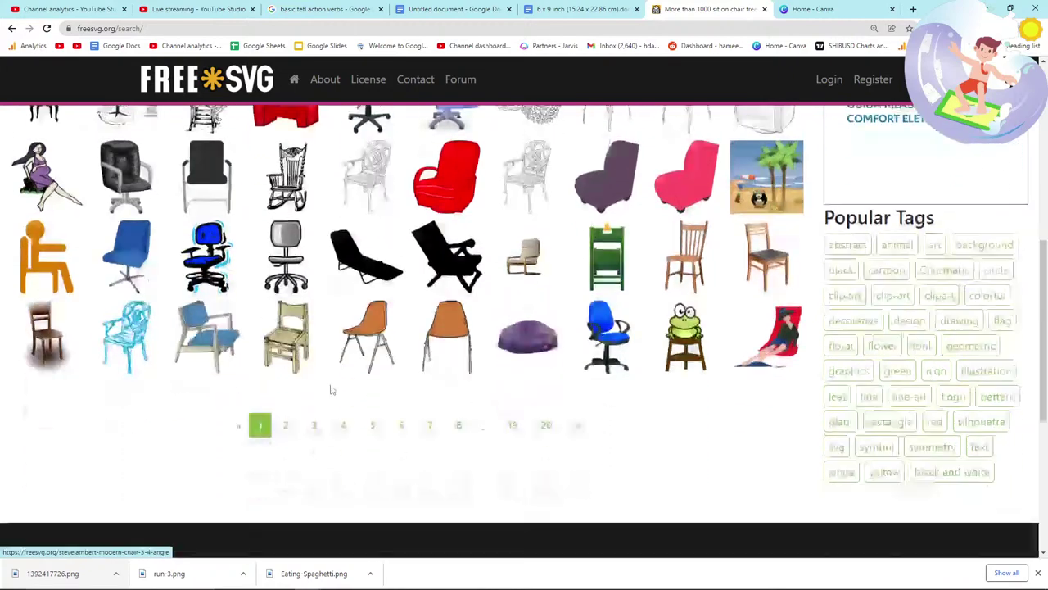
pyautogui.click(285, 360)
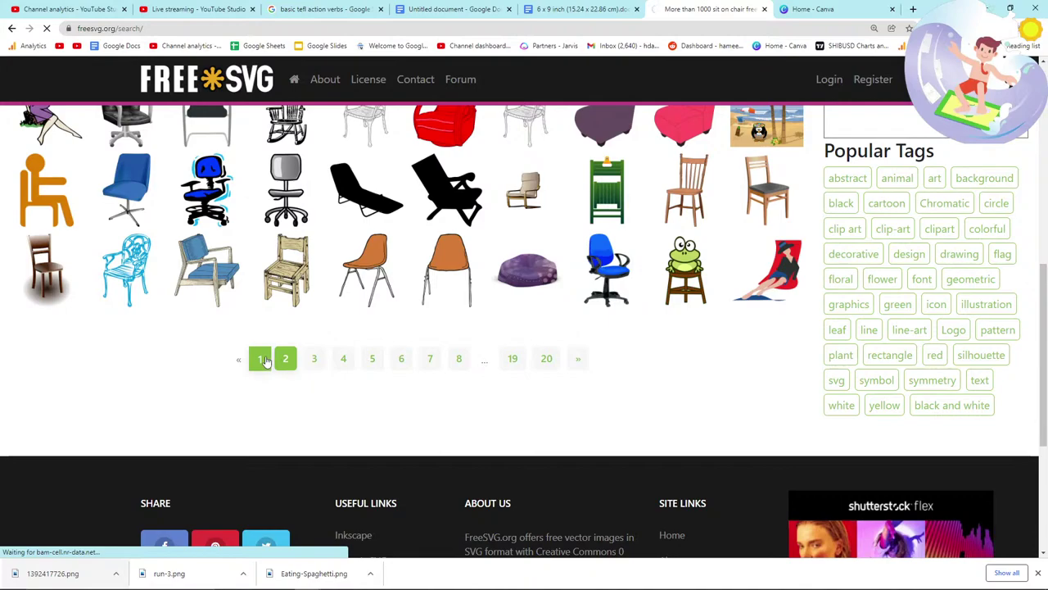
pyautogui.scroll(2, 262, 359)
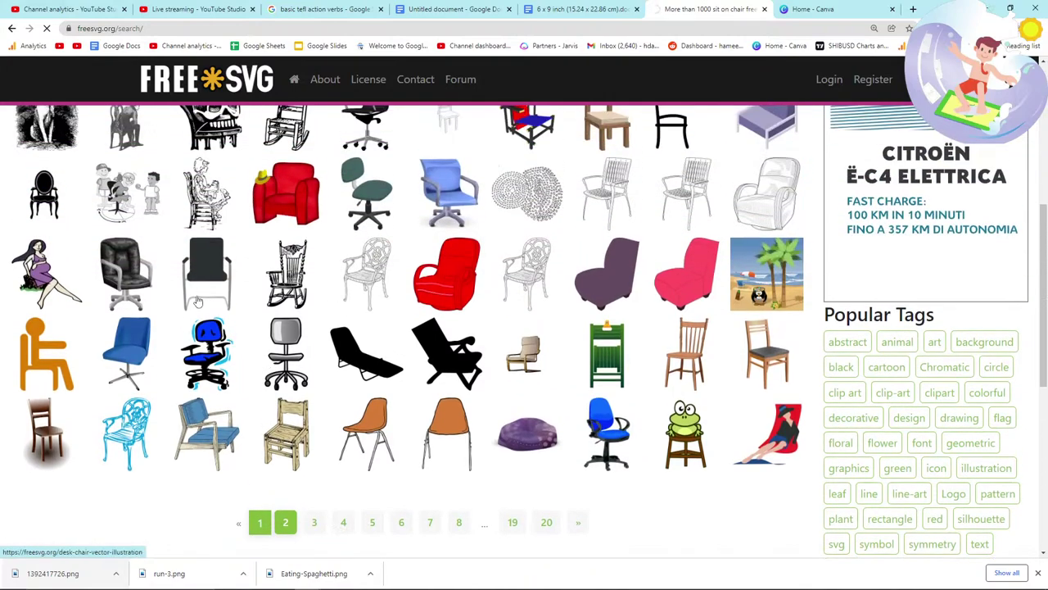
pyautogui.scroll(-3, 208, 352)
pyautogui.scroll(-1, 208, 352)
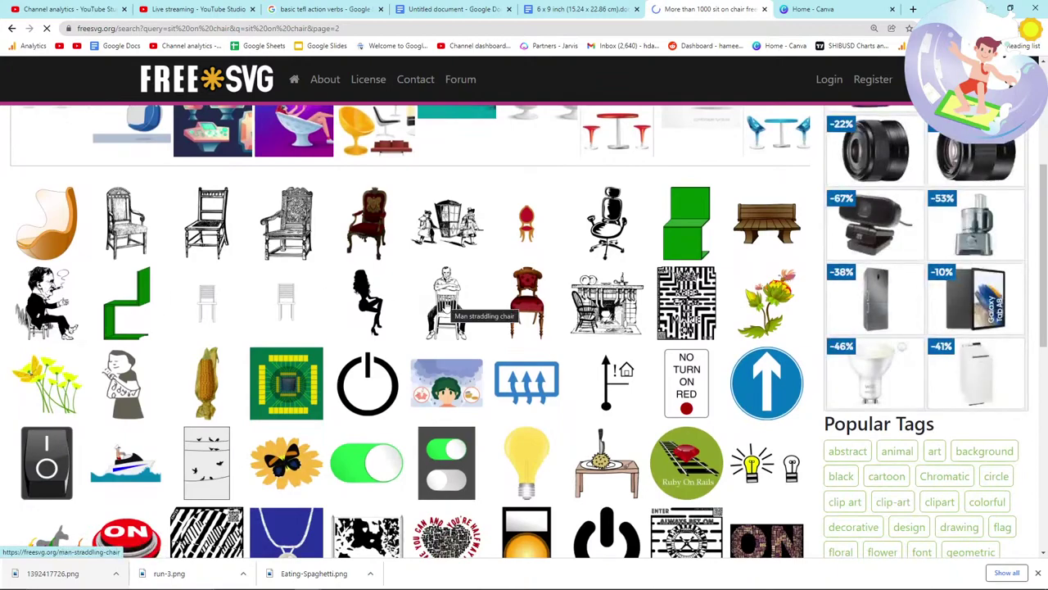
pyautogui.click(446, 305)
# Step: Save the Man straddling chair image to the computer as ManStraddlingChair
pyautogui.scroll(-2, 356, 295)
pyautogui.scroll(-1, 297, 296)
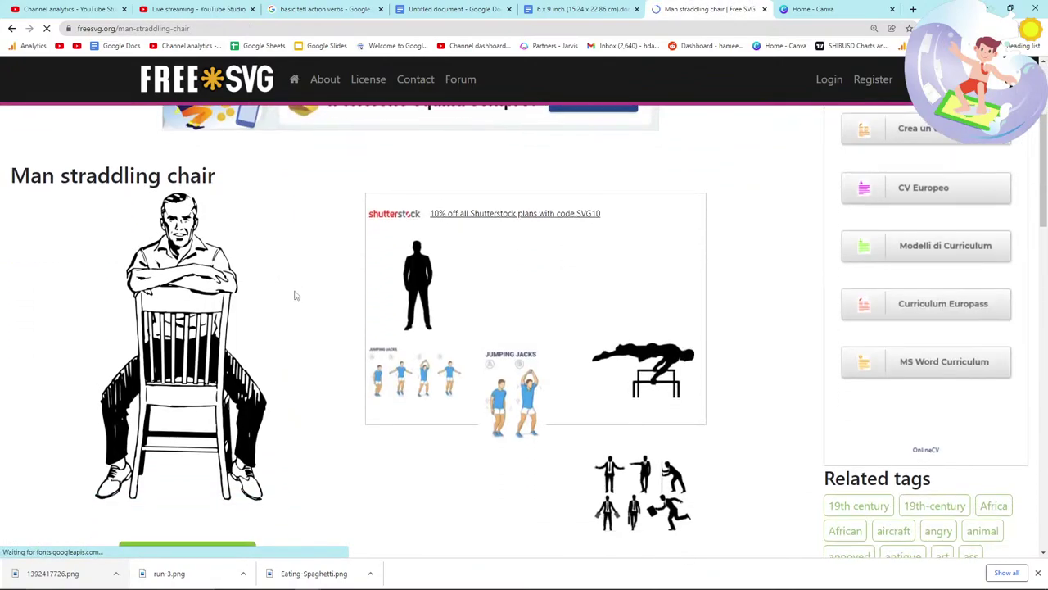
pyautogui.rightClick(174, 303)
pyautogui.click(201, 321)
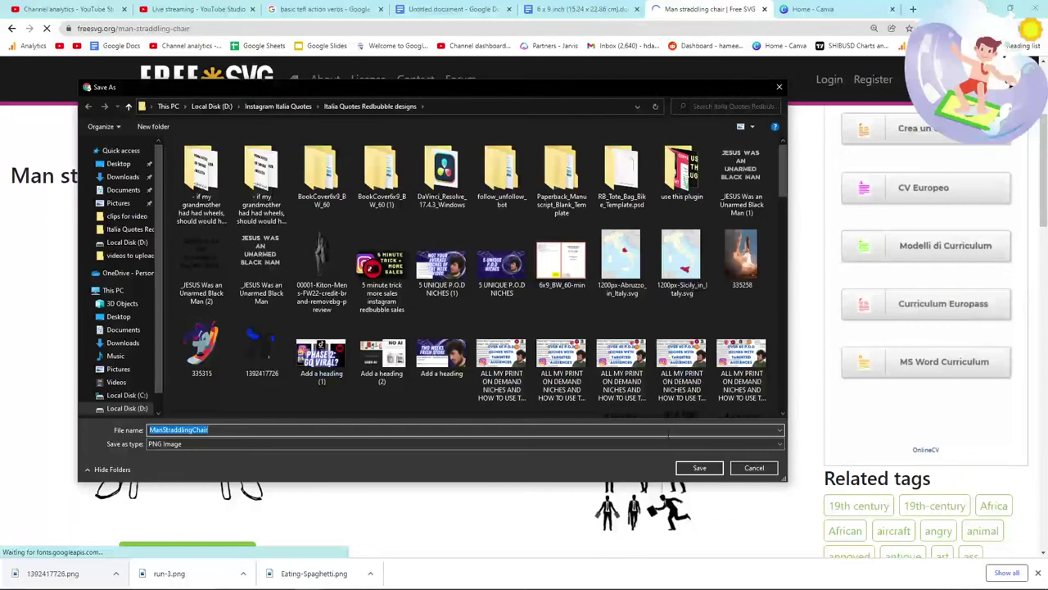
pyautogui.click(699, 468)
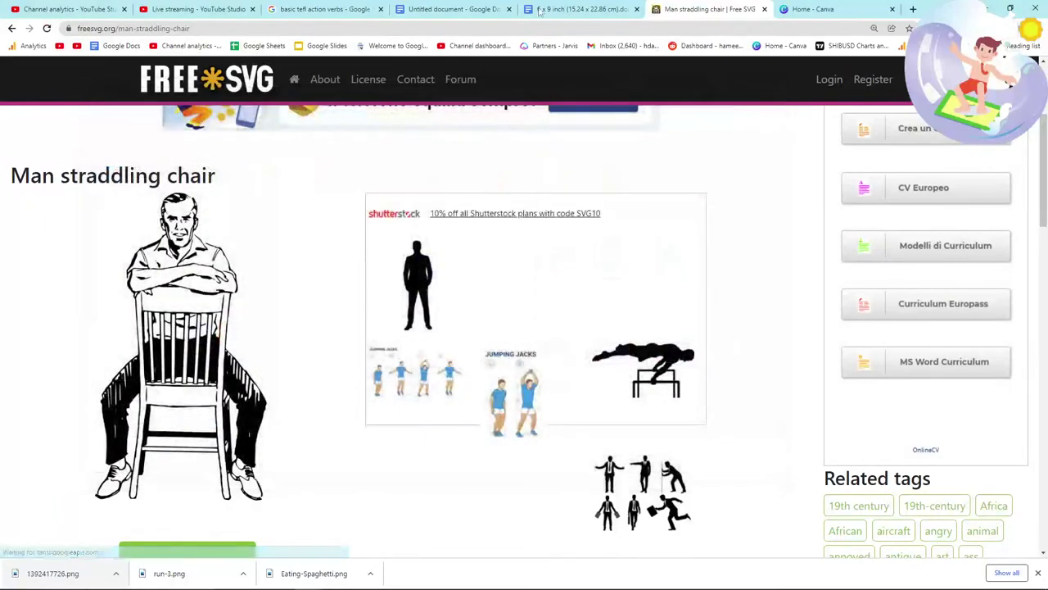
pyautogui.click(582, 9)
# Step: Drag ManStraddlingChair.png from the download bar into the manuscript
pyautogui.moveTo(64, 565); pyautogui.dragTo(409, 468)
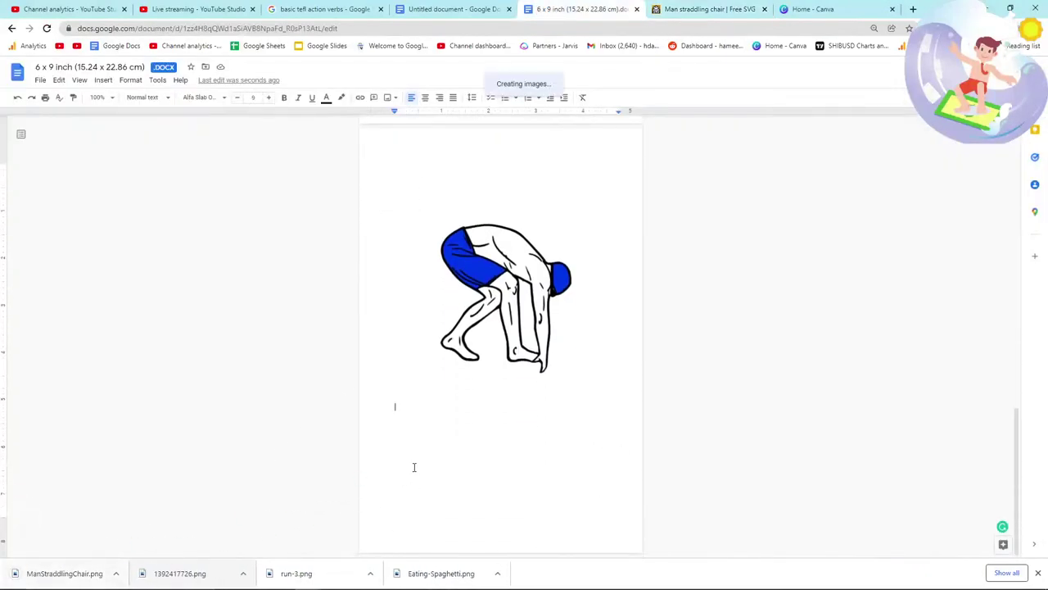
pyautogui.scroll(10, 374, 421)
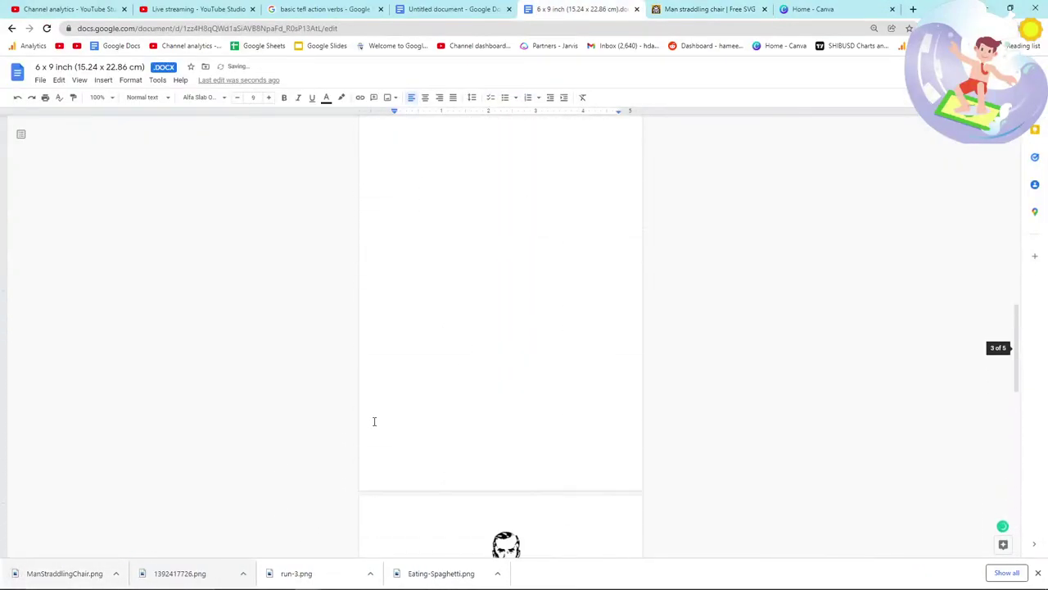
pyautogui.scroll(2, 374, 421)
pyautogui.scroll(-8, 374, 420)
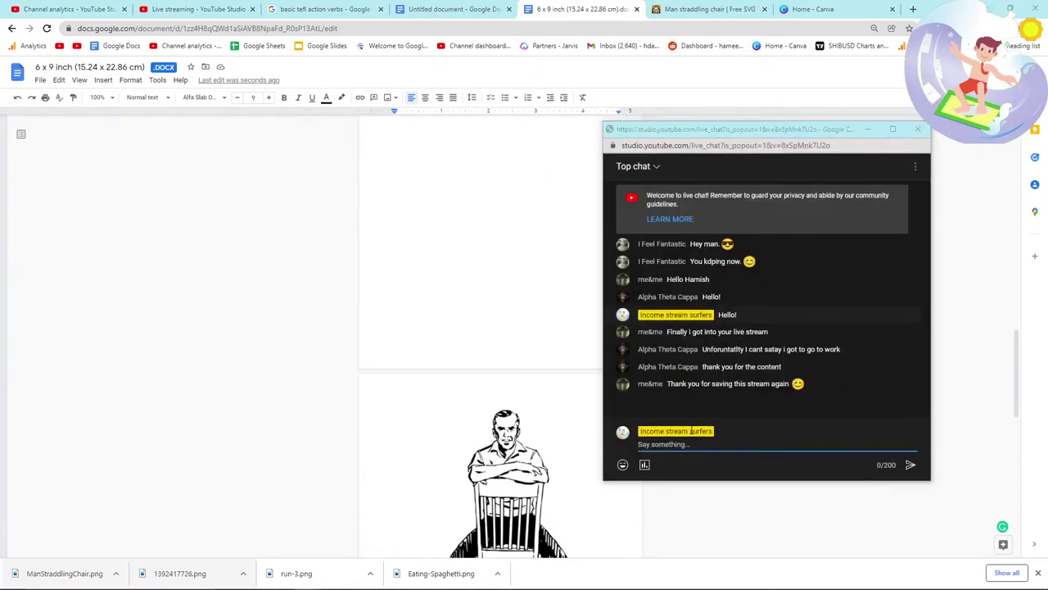
pyautogui.click(348, 402)
pyautogui.scroll(-5, 512, 327)
pyautogui.scroll(2, 512, 201)
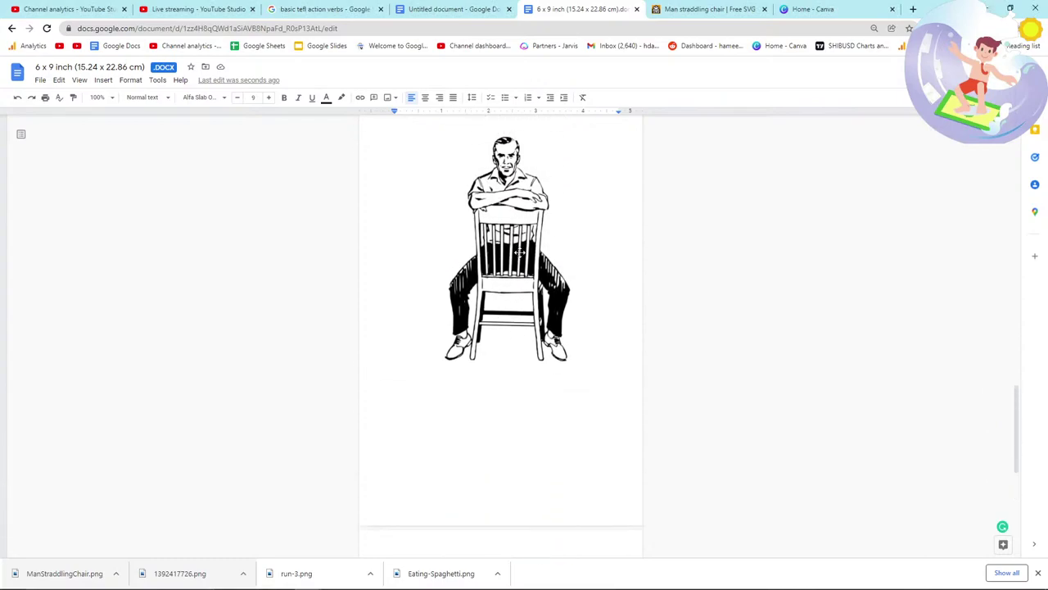
# Step: Set the chair image to Wrap text
pyautogui.click(521, 357)
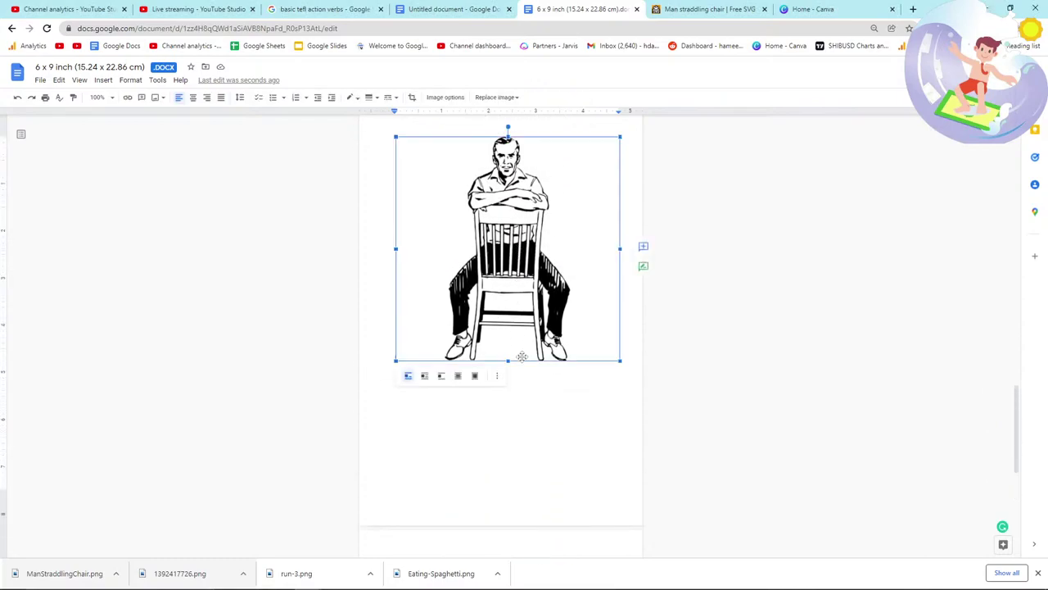
pyautogui.click(424, 377)
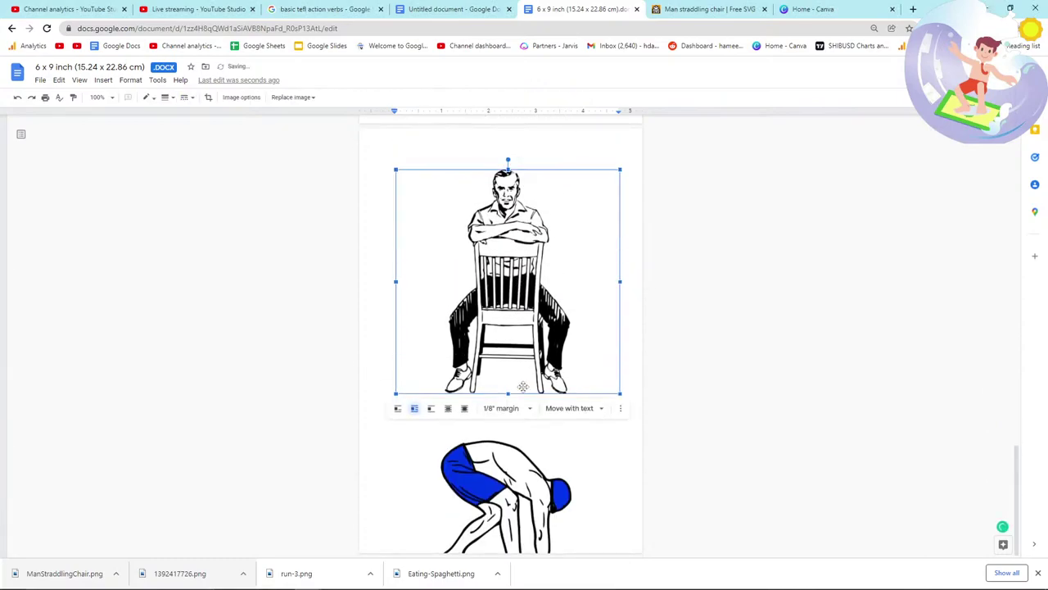
pyautogui.click(721, 386)
pyautogui.click(586, 343)
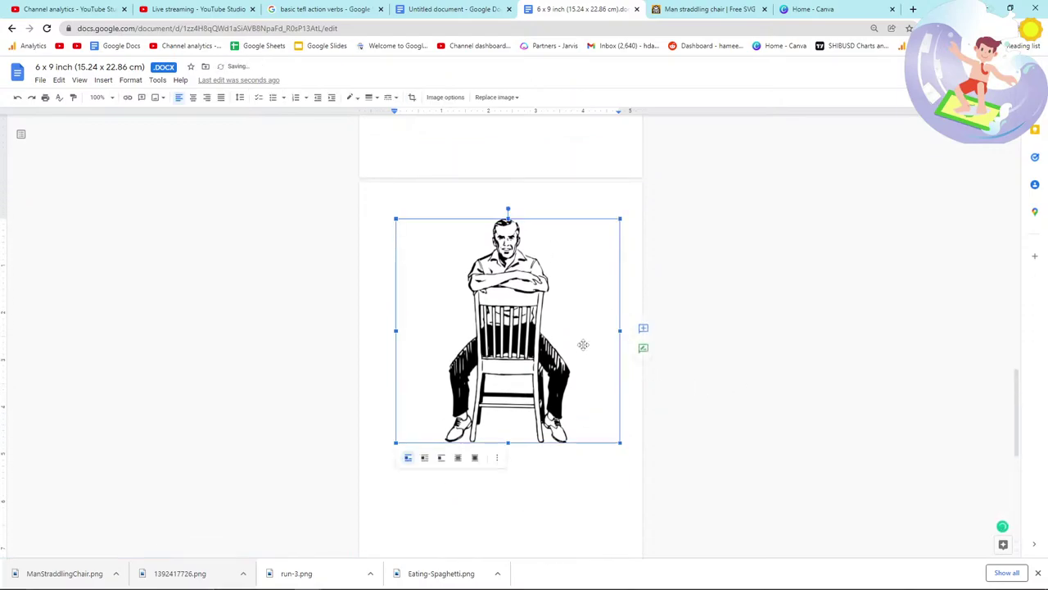
pyautogui.scroll(-3, 556, 377)
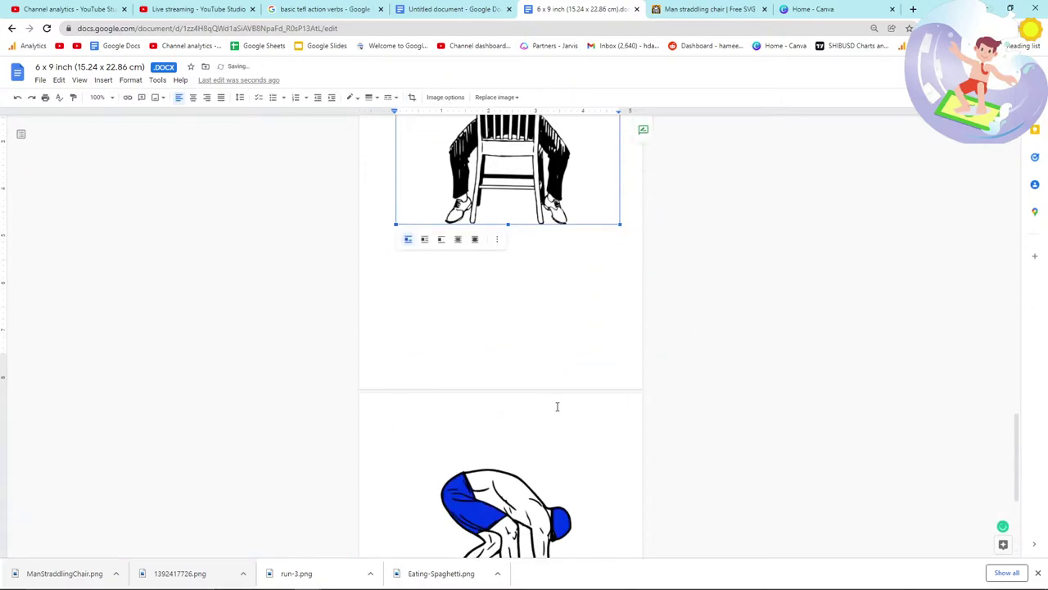
pyautogui.scroll(2, 622, 423)
pyautogui.scroll(-10, 621, 424)
pyautogui.scroll(-7, 573, 422)
# Step: Place the cursor on blank page 3, then return to the FreeSVG chair page
pyautogui.click(475, 385)
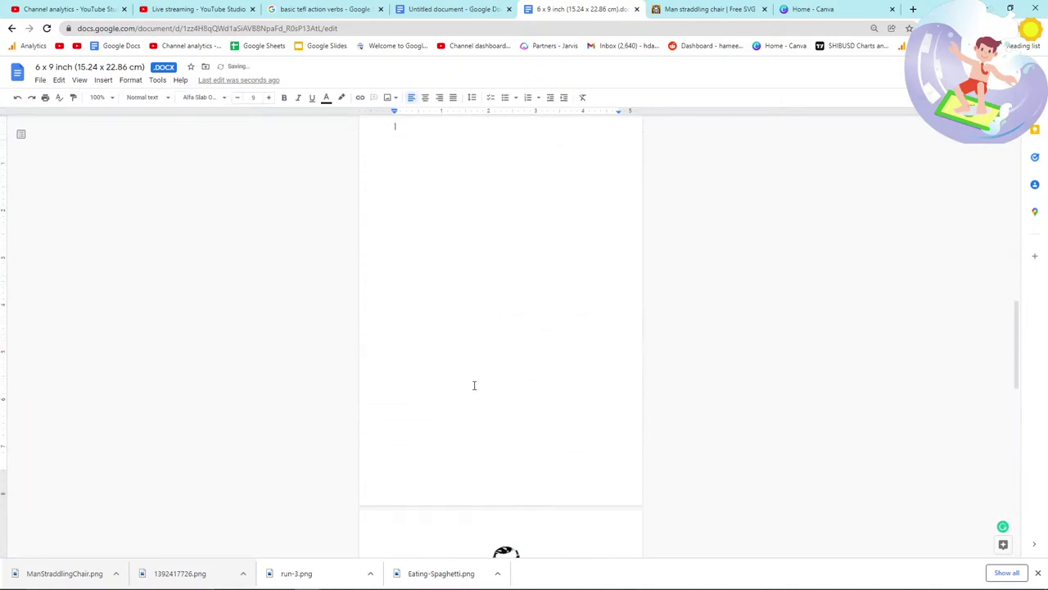
pyautogui.scroll(10, 473, 385)
pyautogui.scroll(-12, 475, 393)
pyautogui.scroll(-10, 475, 402)
pyautogui.hotkey('alt', 'Tab')
pyautogui.hotkey('alt', 'Tab')
pyautogui.press('Escape')
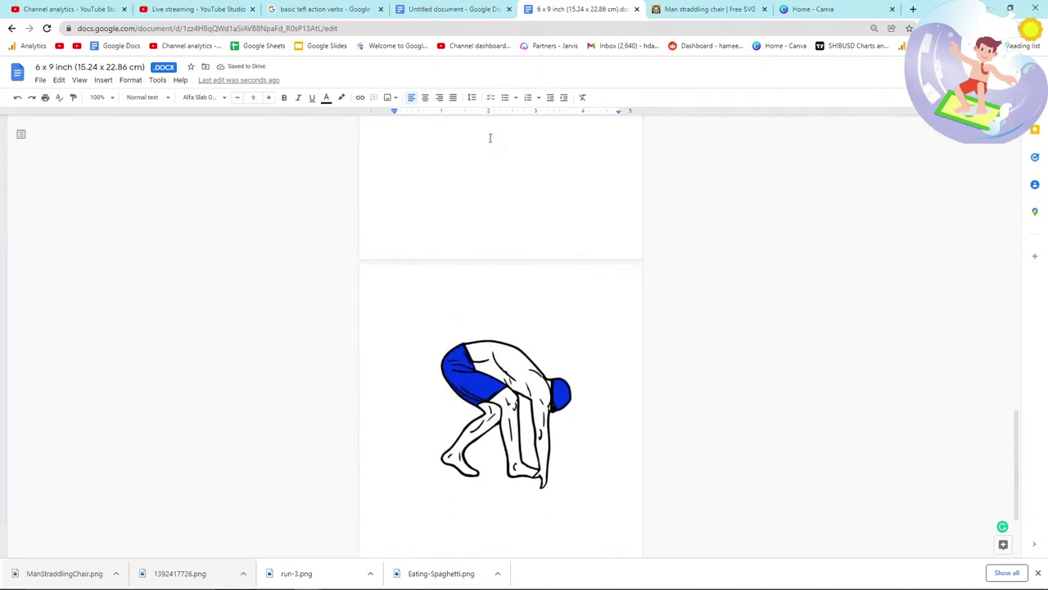
pyautogui.click(664, 12)
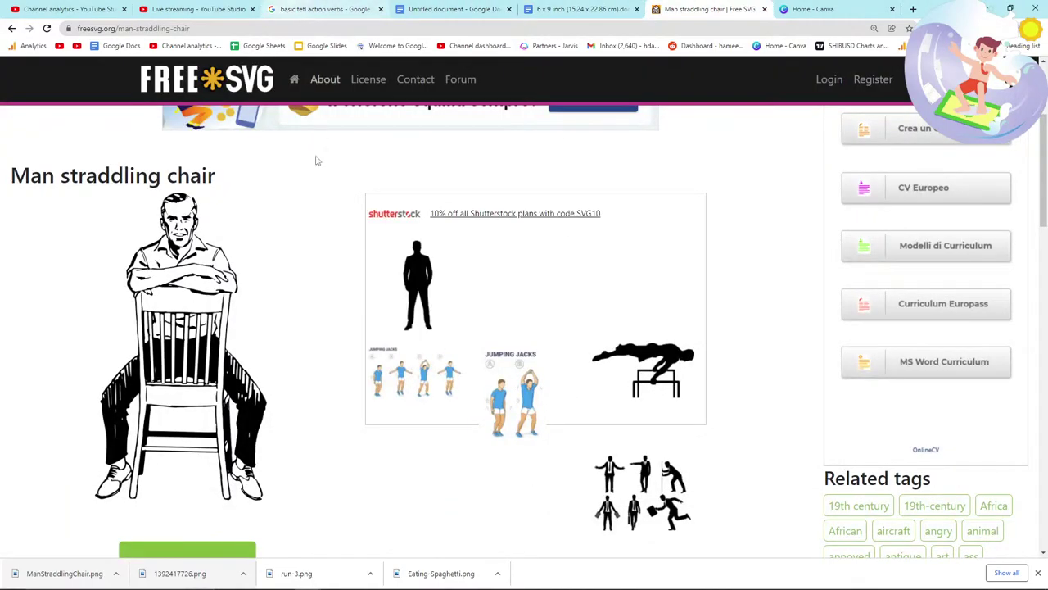
# Step: Search FreeSVG for 'standing up'
pyautogui.scroll(3, 321, 142)
pyautogui.click(386, 178)
pyautogui.write('stand up')
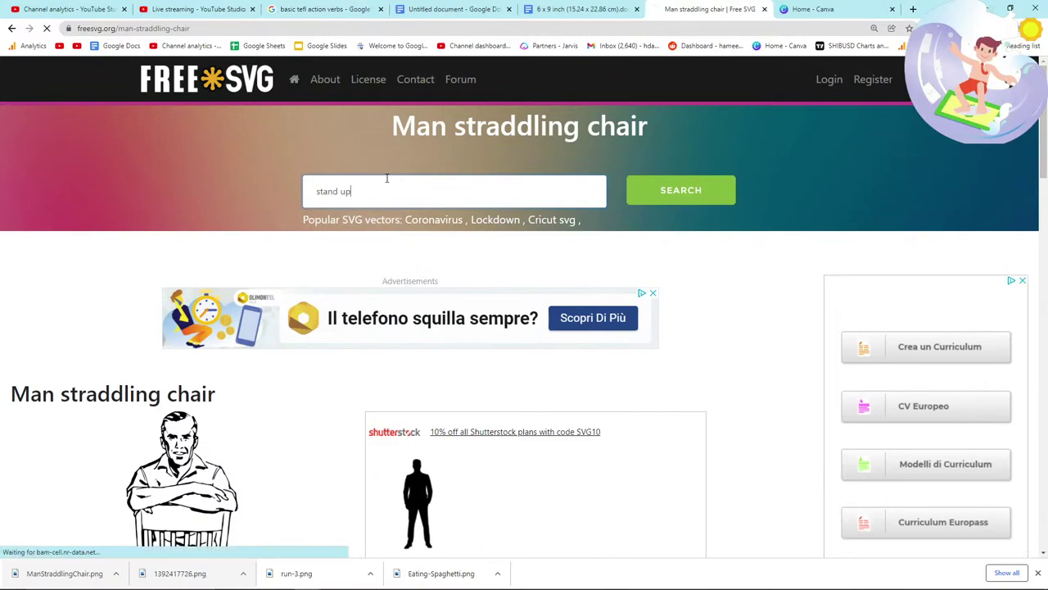
pyautogui.scroll(-3, 377, 264)
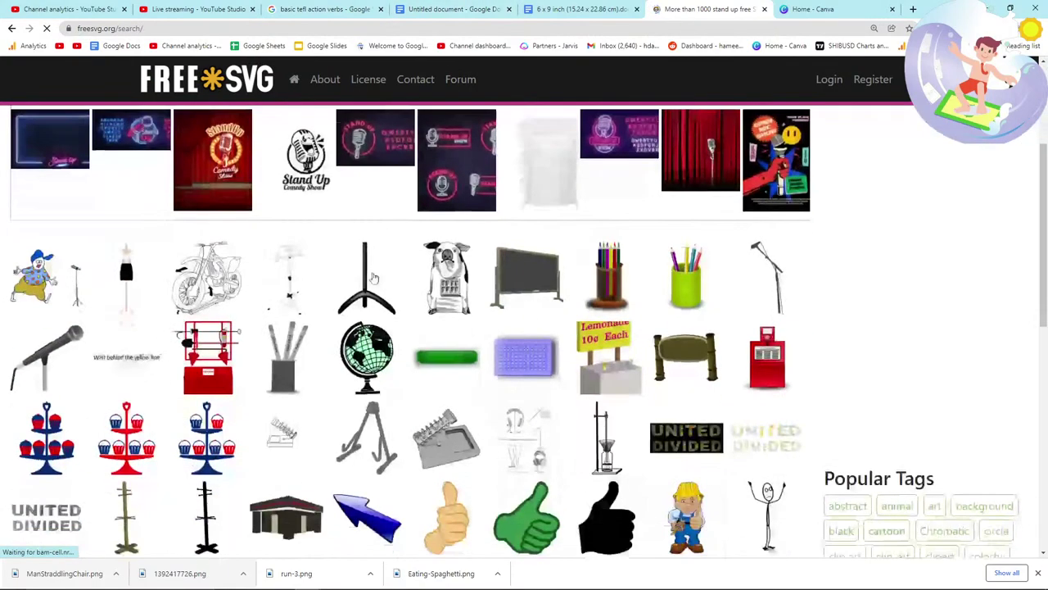
pyautogui.scroll(3, 324, 299)
pyautogui.click(394, 189)
pyautogui.write('stand up')
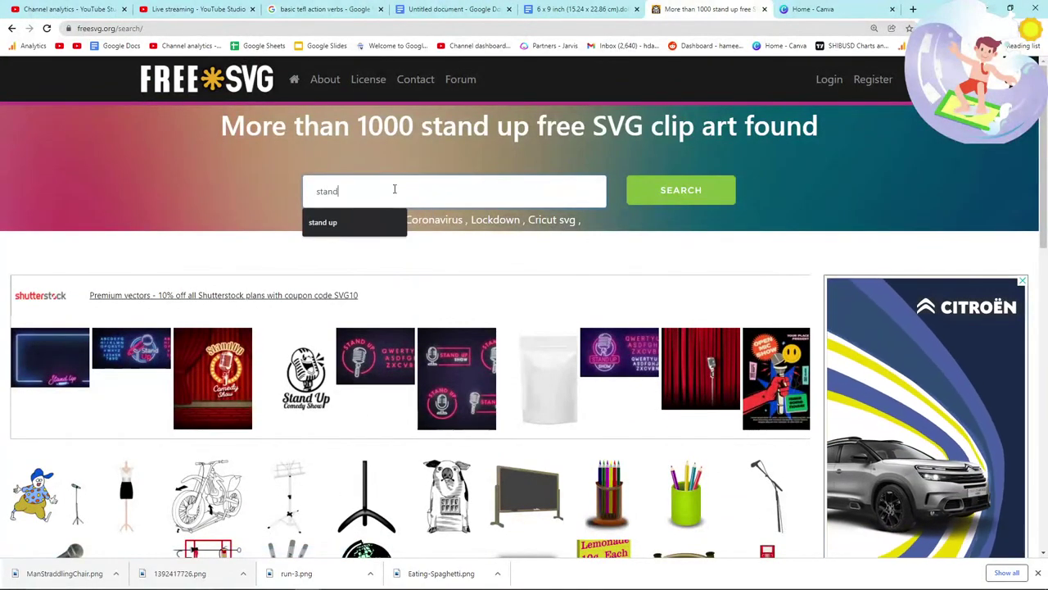
pyautogui.press('BackSpace')
pyautogui.press('BackSpace')
pyautogui.press('BackSpace')
pyautogui.press('BackSpace')
pyautogui.press('BackSpace')
pyautogui.press('BackSpace')
pyautogui.press('BackSpace')
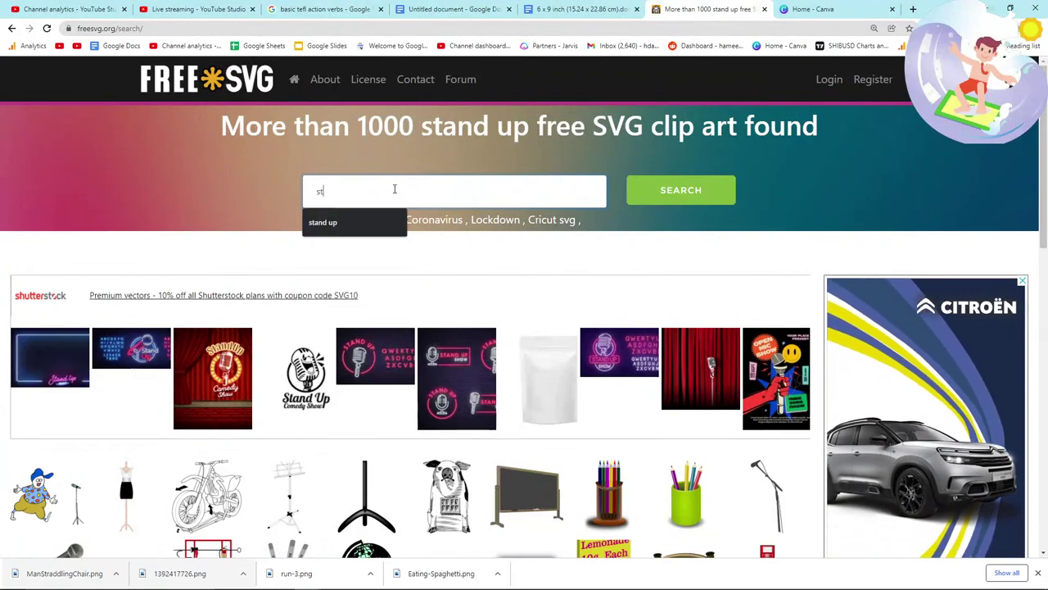
pyautogui.write('anding up')
pyautogui.press('Return')
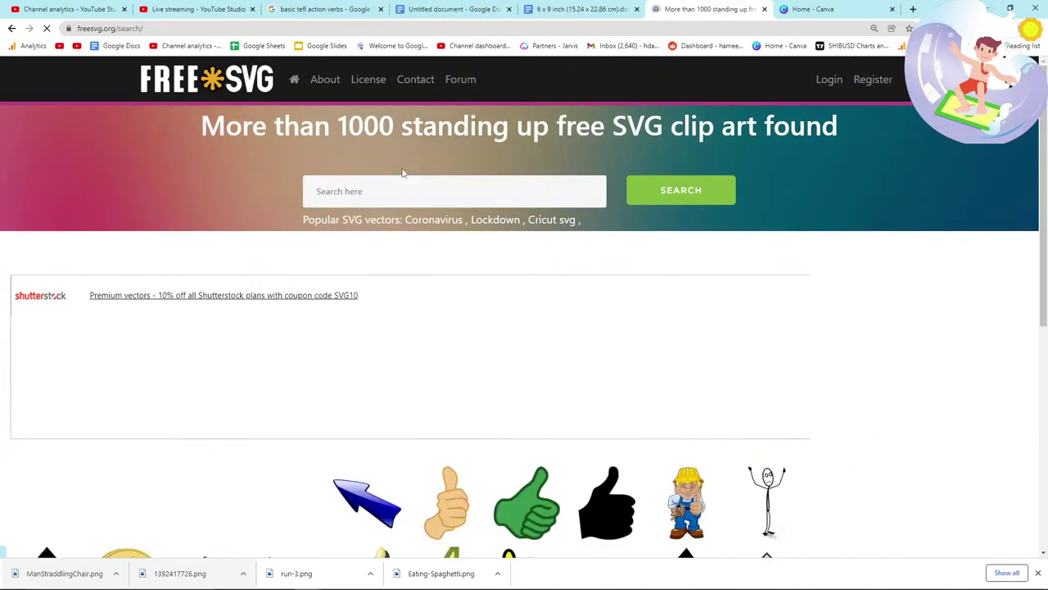
# Step: Open the bangle girl standing silhouette and choose Save image as
pyautogui.scroll(-2, 282, 374)
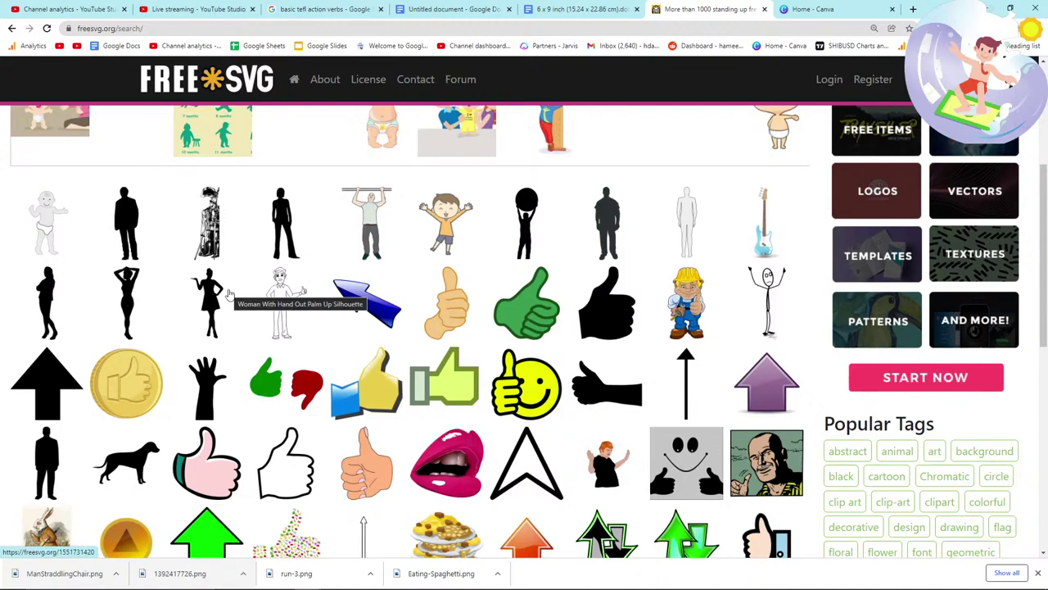
pyautogui.click(288, 216)
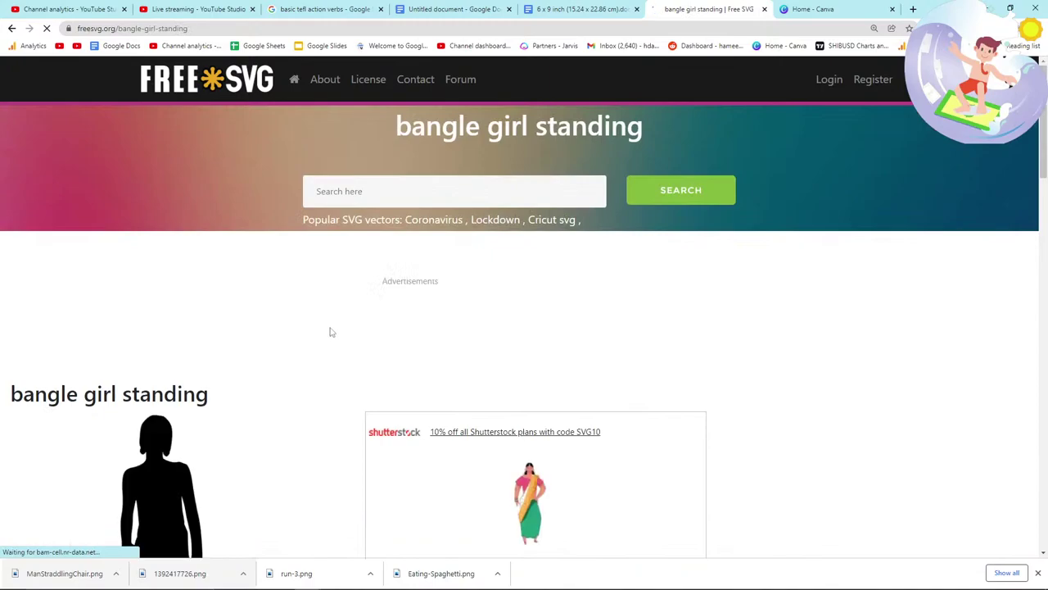
pyautogui.scroll(-5, 253, 321)
pyautogui.scroll(2, 253, 320)
pyautogui.rightClick(179, 342)
pyautogui.click(211, 366)
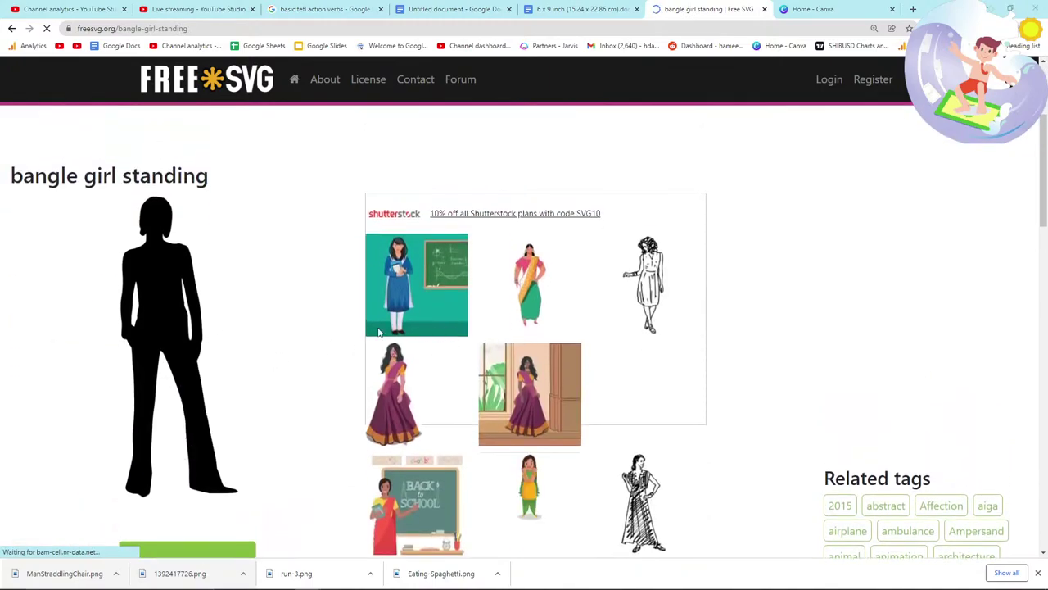
# Step: Save the bangle girl image and drop it after the crouching figure on a new page
pyautogui.click(698, 467)
pyautogui.click(582, 9)
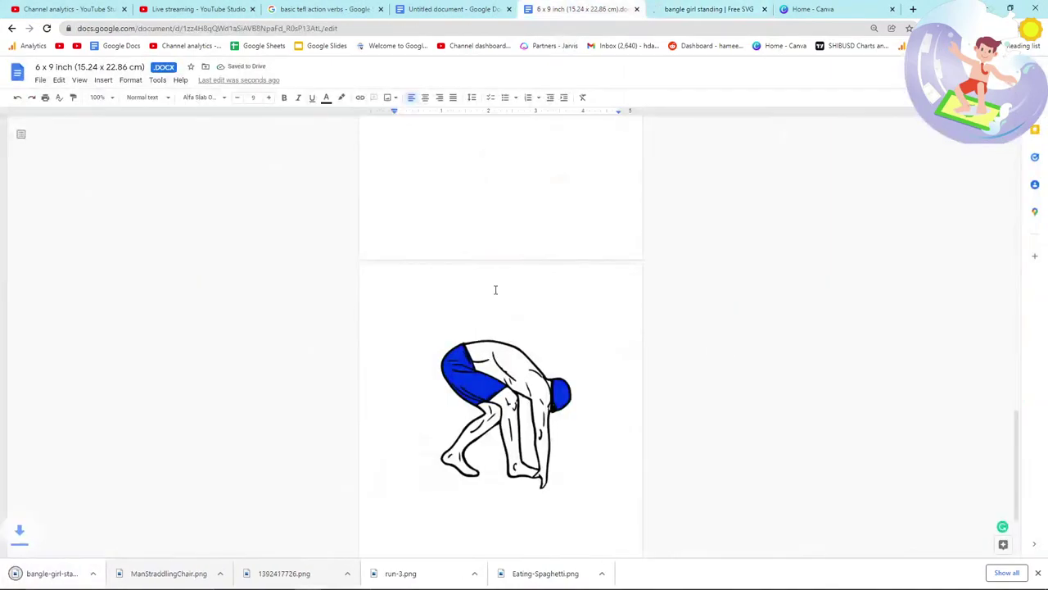
pyautogui.scroll(-2, 483, 311)
pyautogui.click(524, 360)
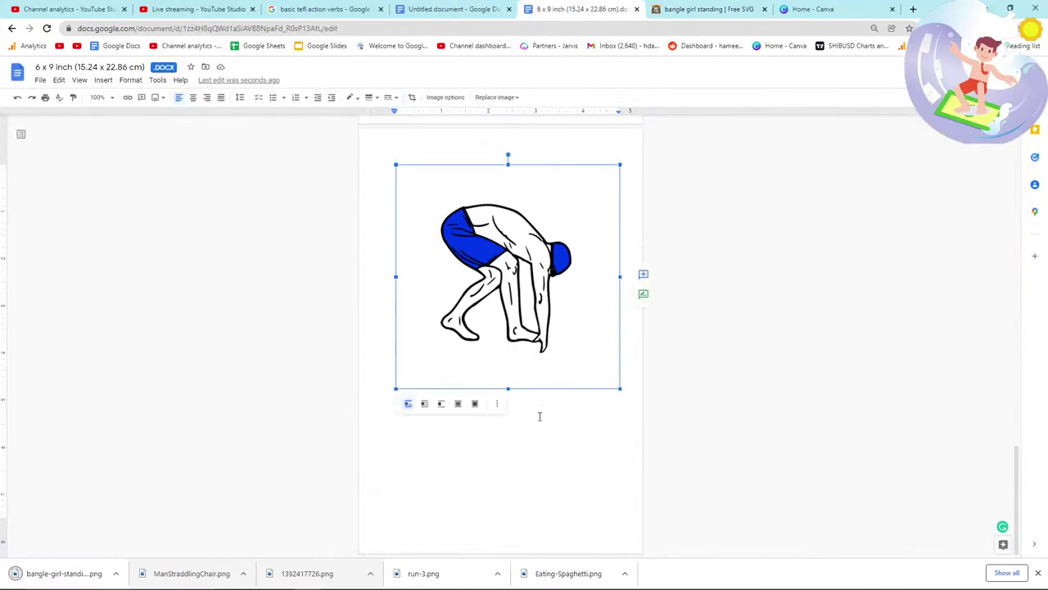
pyautogui.click(631, 377)
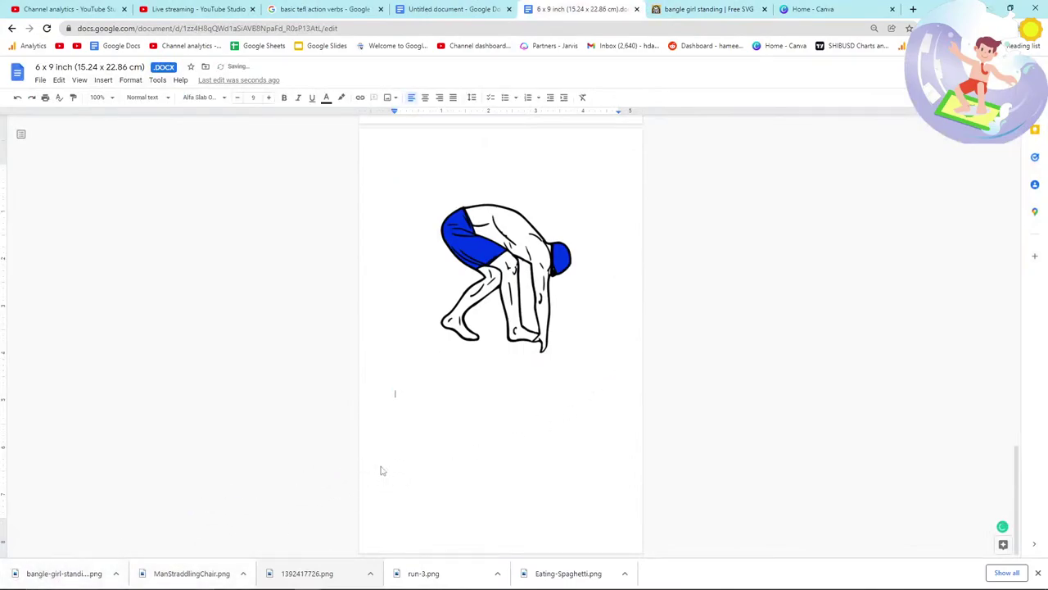
pyautogui.moveTo(381, 471); pyautogui.dragTo(377, 467)
# Step: Glance at the live-stream chat and return to the manuscript
pyautogui.scroll(-2, 375, 458)
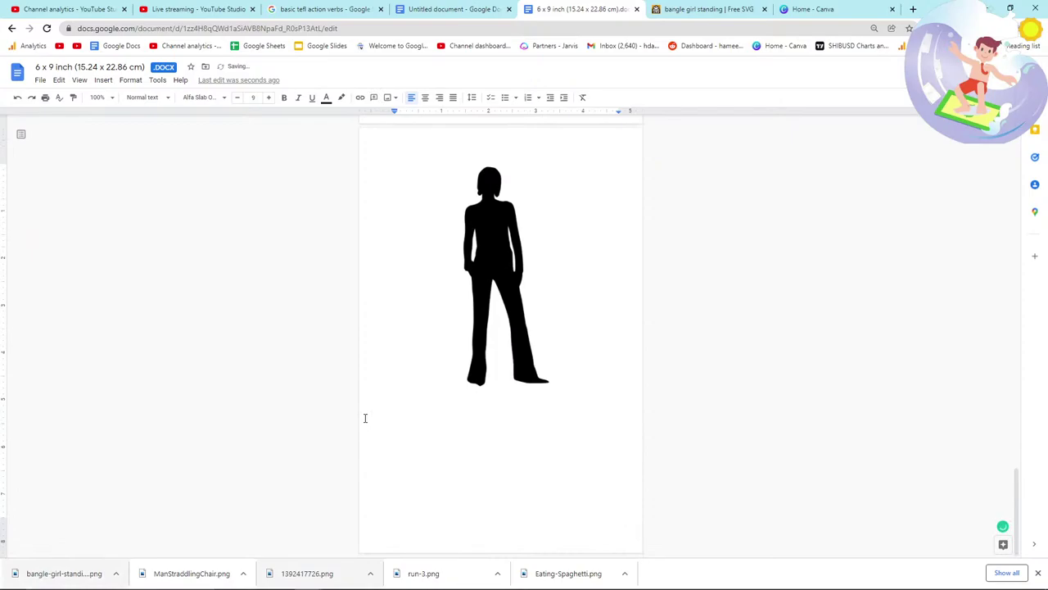
pyautogui.hotkey('alt', 'Tab')
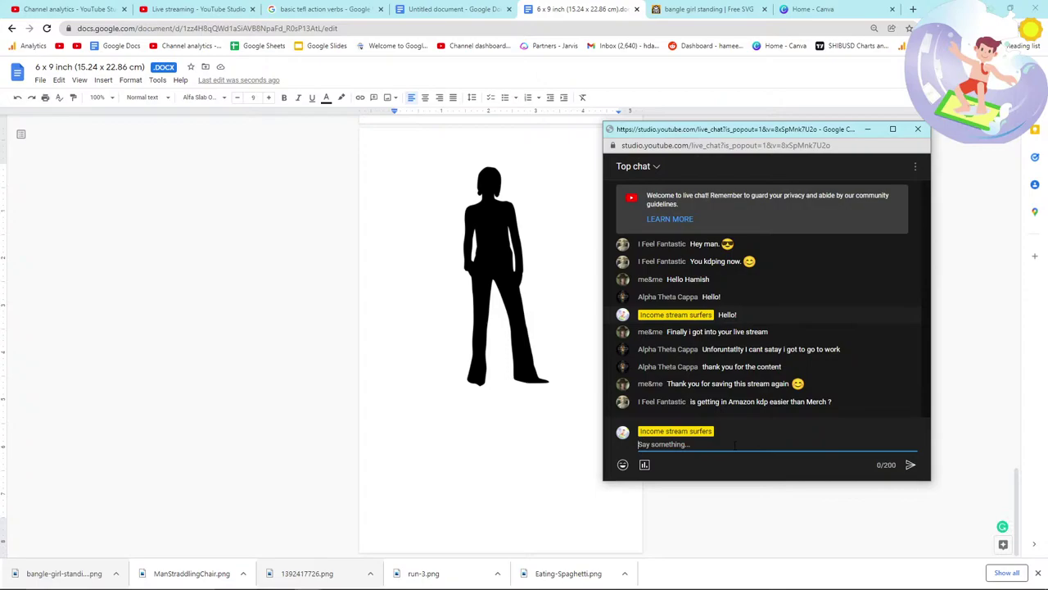
pyautogui.hotkey('alt', 'Tab')
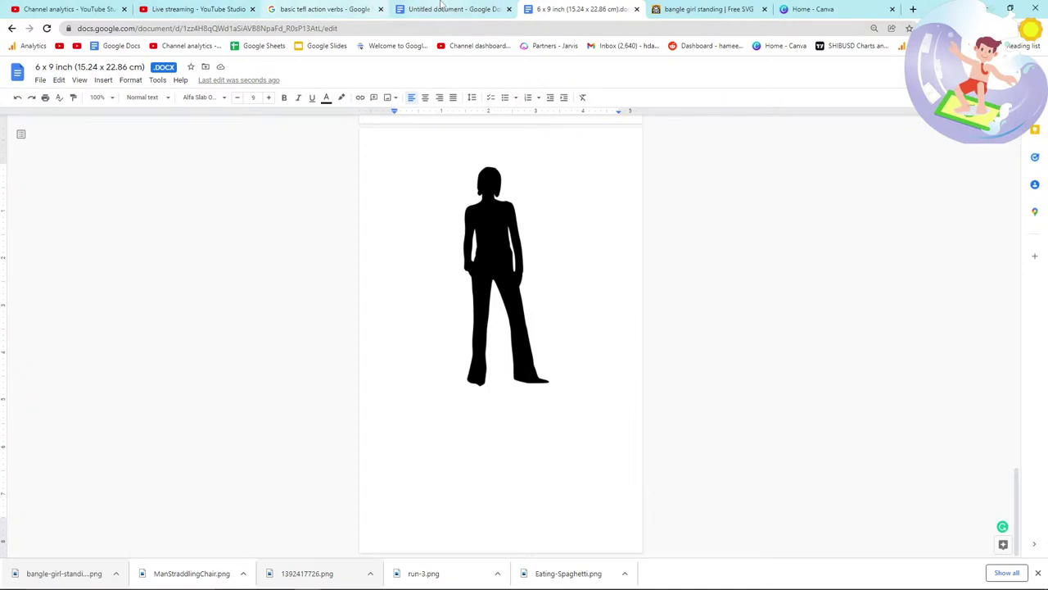
pyautogui.moveTo(442, 5)
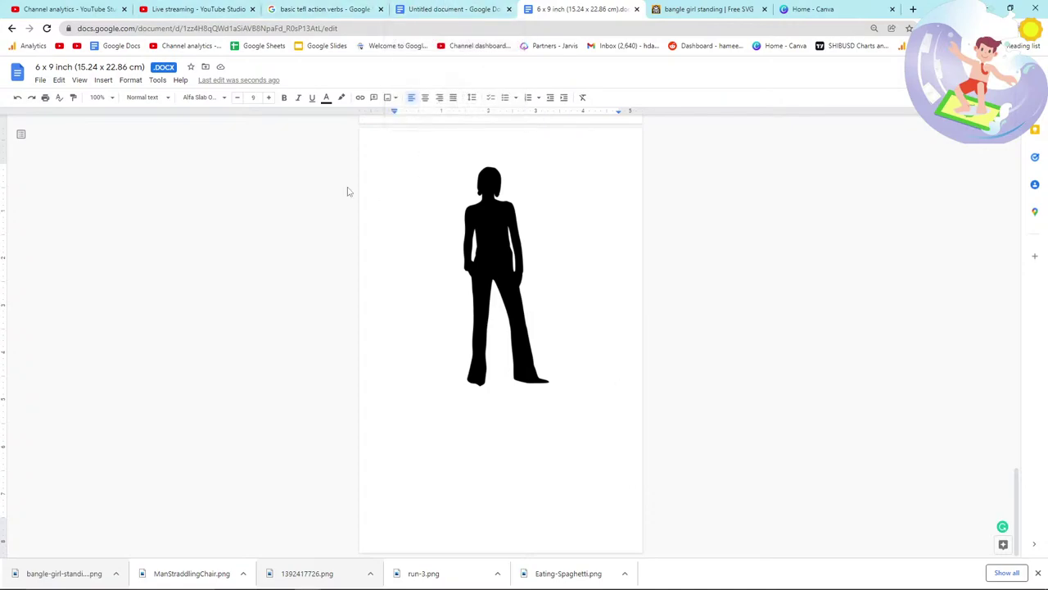
# Step: Search FreeSVG for 'thinking verb' and browse the results
pyautogui.click(312, 10)
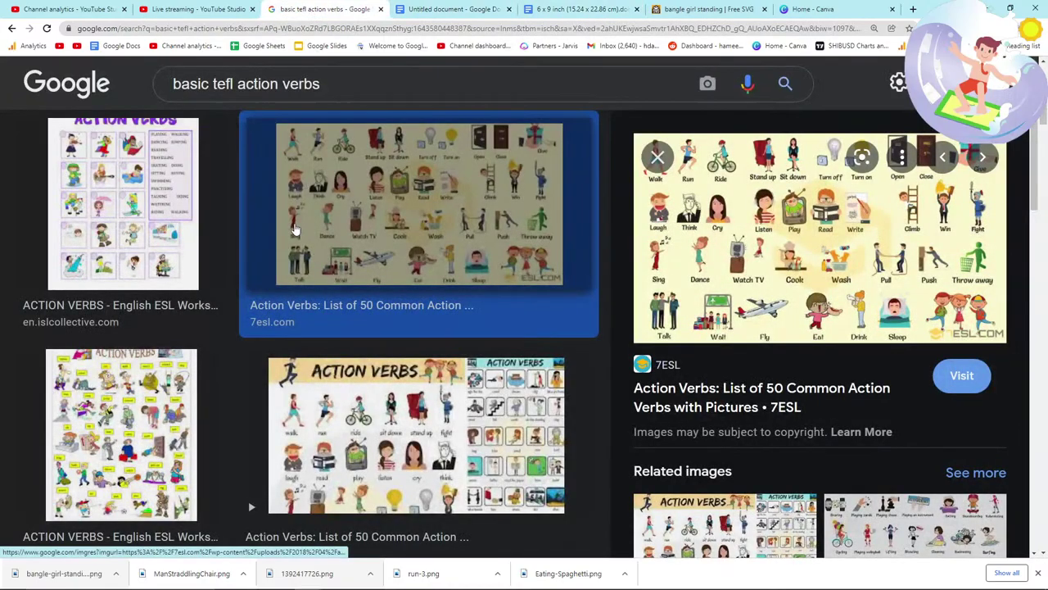
pyautogui.hotkey('ctrl', '6')
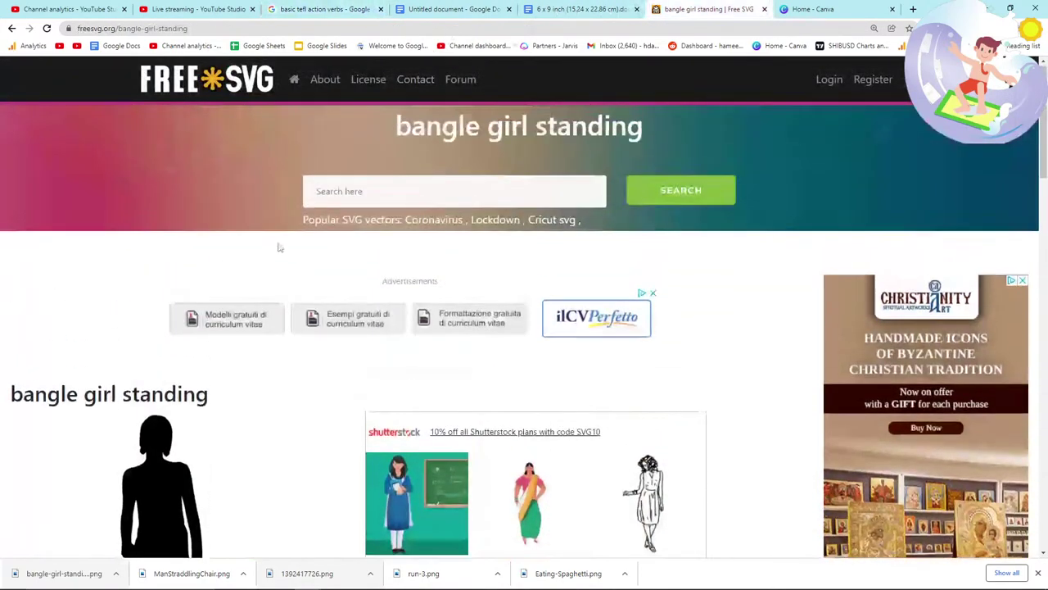
pyautogui.click(353, 194)
pyautogui.write('th')
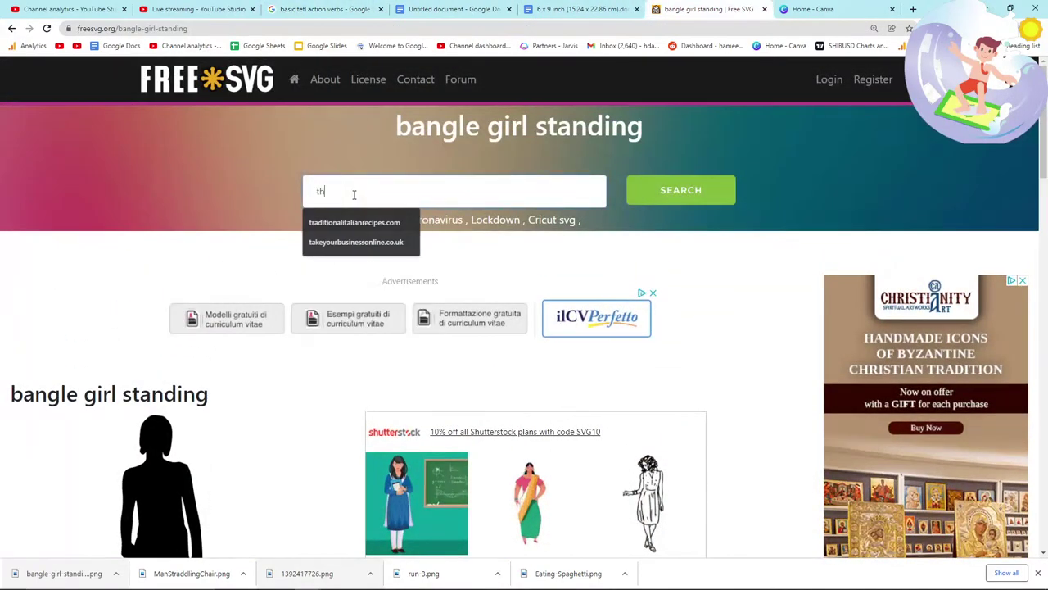
pyautogui.write('inking ver')
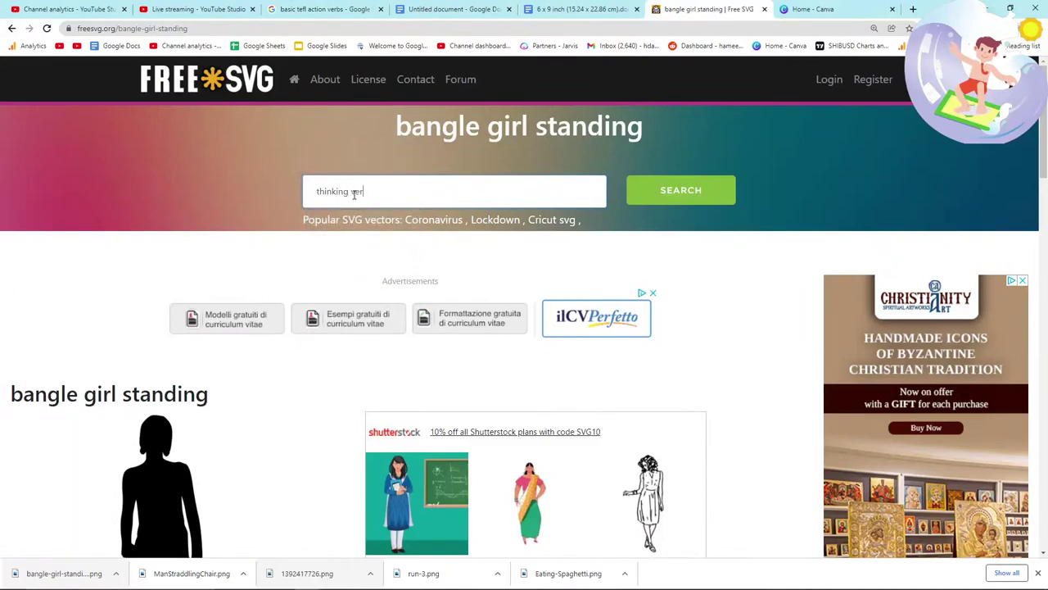
pyautogui.write('b')
pyautogui.press('Return')
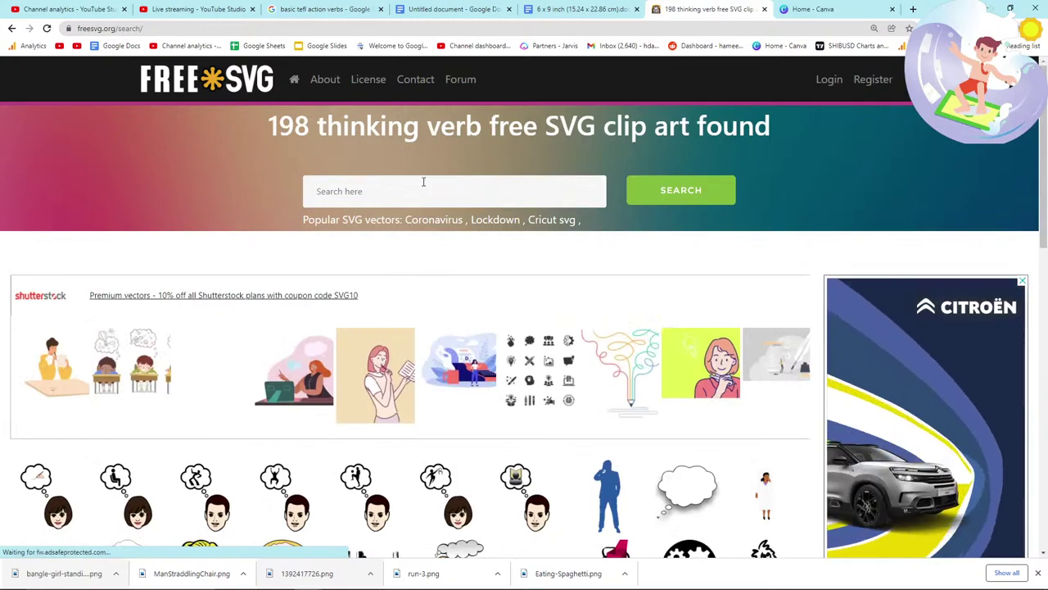
pyautogui.scroll(-3, 424, 181)
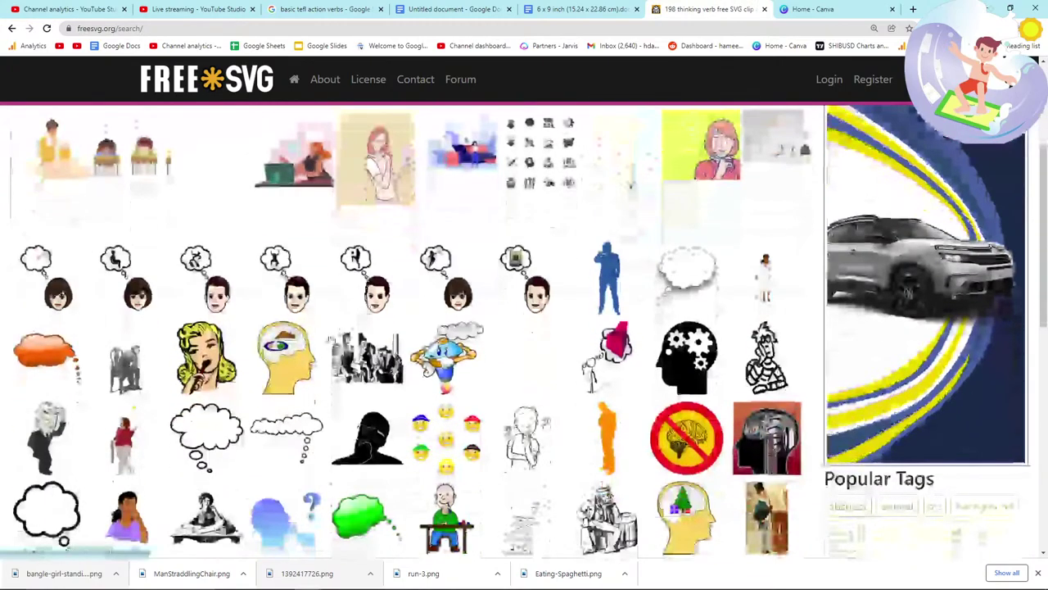
pyautogui.scroll(-1, 341, 400)
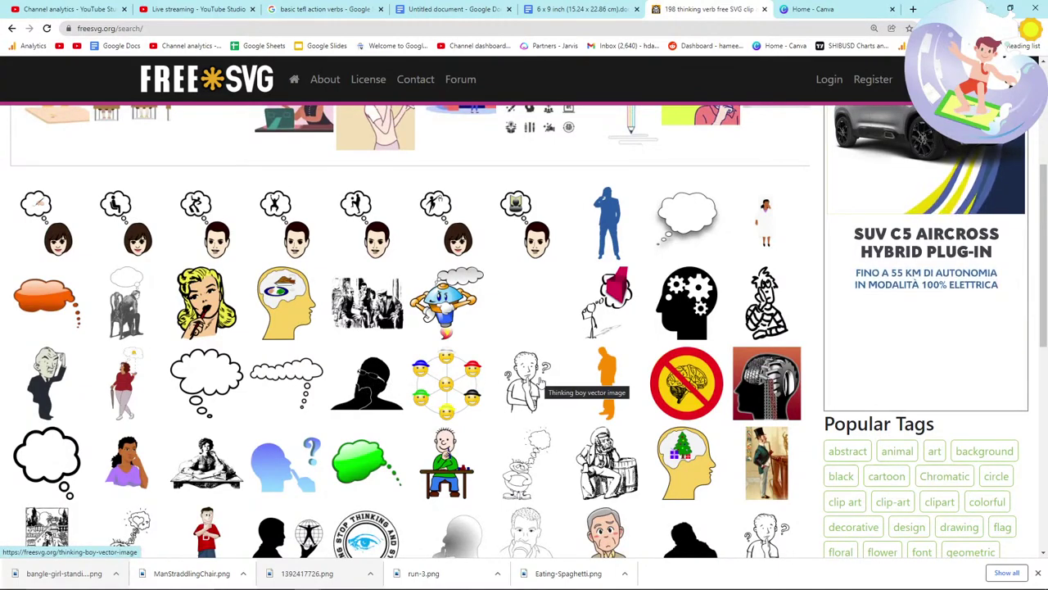
pyautogui.scroll(-1, 537, 383)
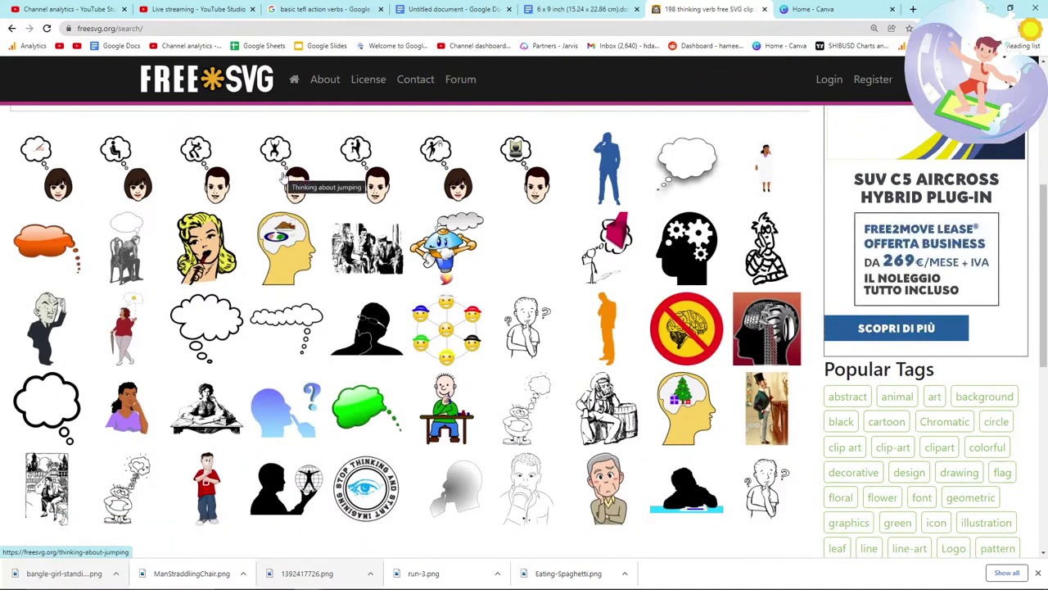
# Step: Open Thinking about reading and save the image as Read-think.png
pyautogui.click(537, 199)
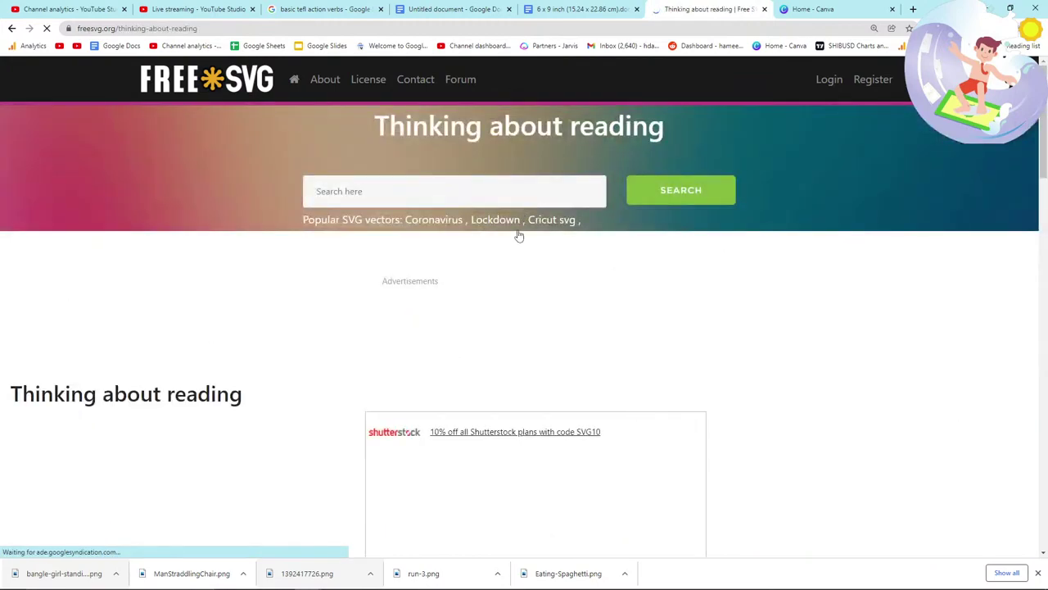
pyautogui.scroll(-2, 469, 389)
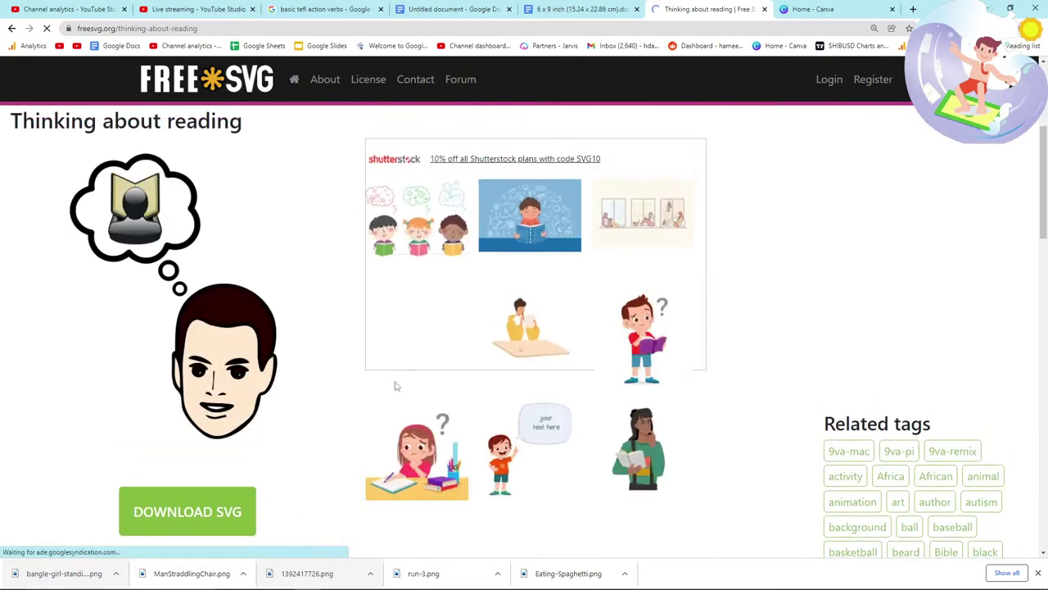
pyautogui.rightClick(185, 337)
pyautogui.click(227, 357)
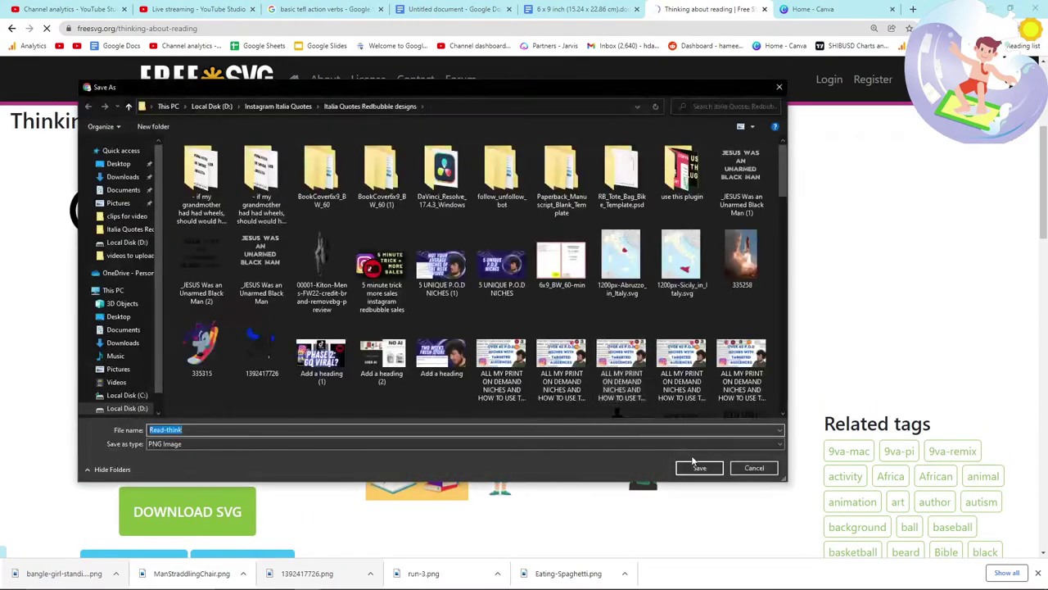
pyautogui.click(695, 463)
pyautogui.hotkey('ctrl', 'shift', 'Tab')
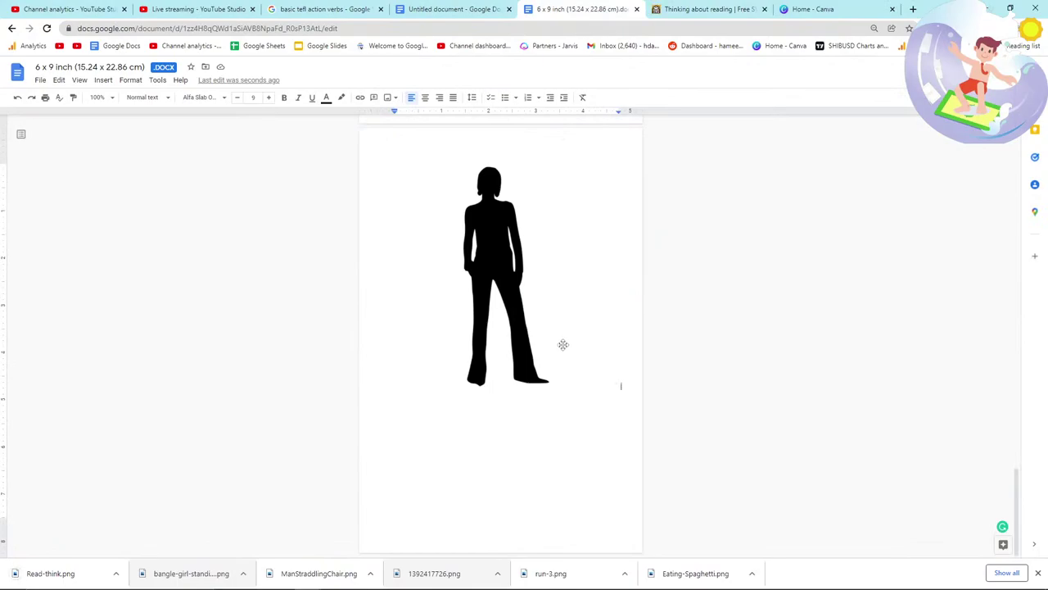
# Step: Drop Read-think.png into the manuscript as a new last page
pyautogui.moveTo(65, 571); pyautogui.dragTo(418, 444)
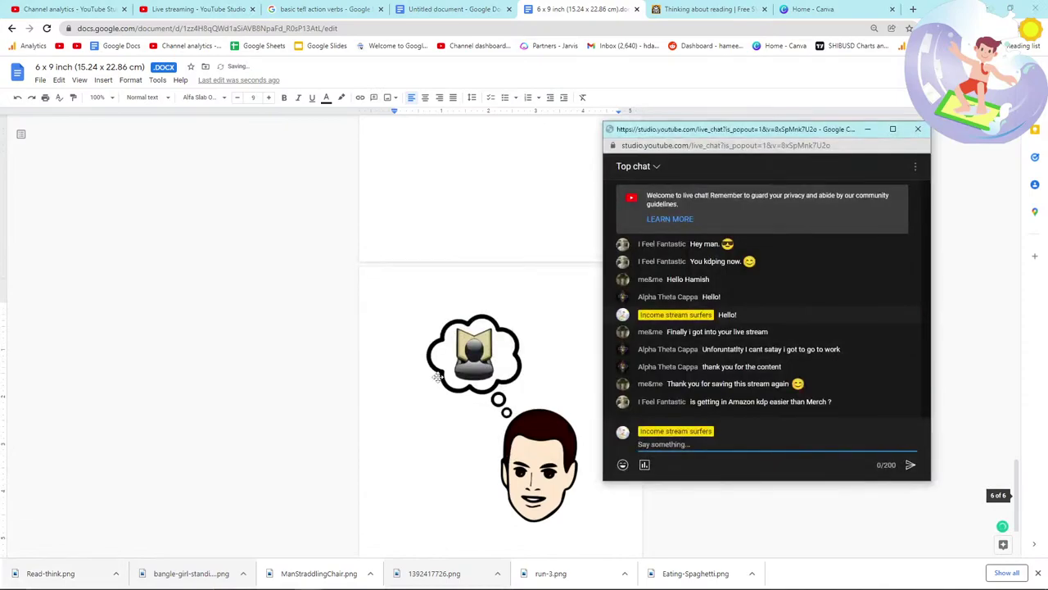
pyautogui.click(455, 9)
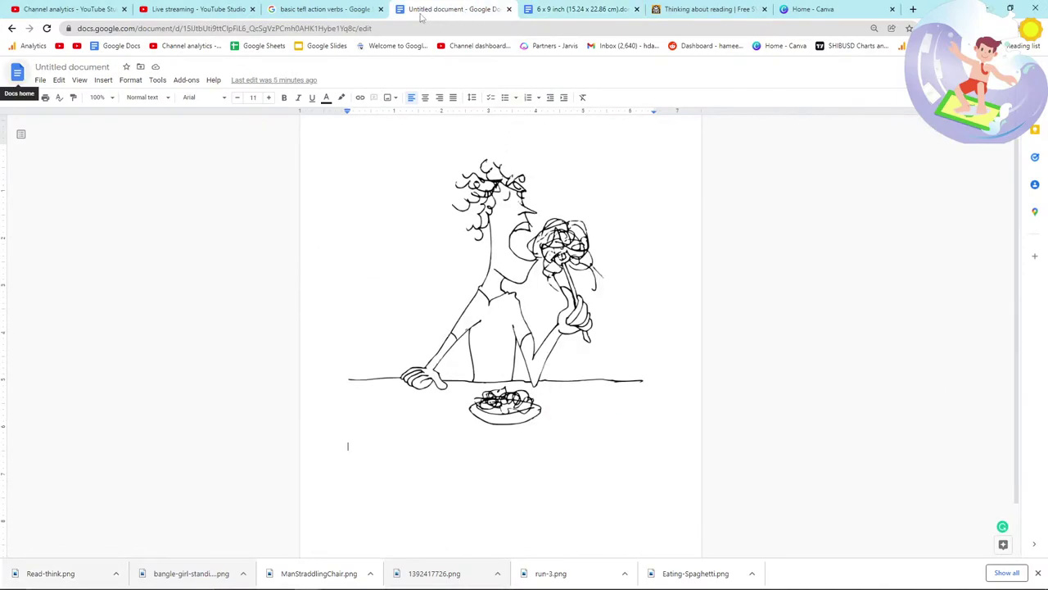
pyautogui.click(581, 9)
# Step: Scroll through the manuscript pages to check the illustrations
pyautogui.scroll(-6, 524, 270)
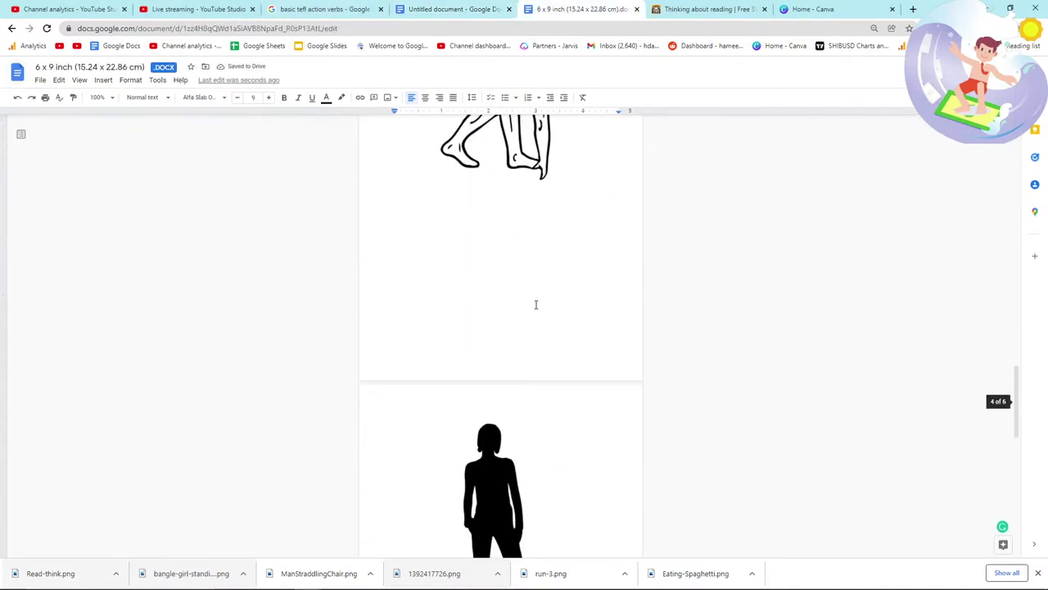
pyautogui.scroll(-8, 537, 294)
pyautogui.scroll(15, 524, 339)
pyautogui.scroll(10, 528, 344)
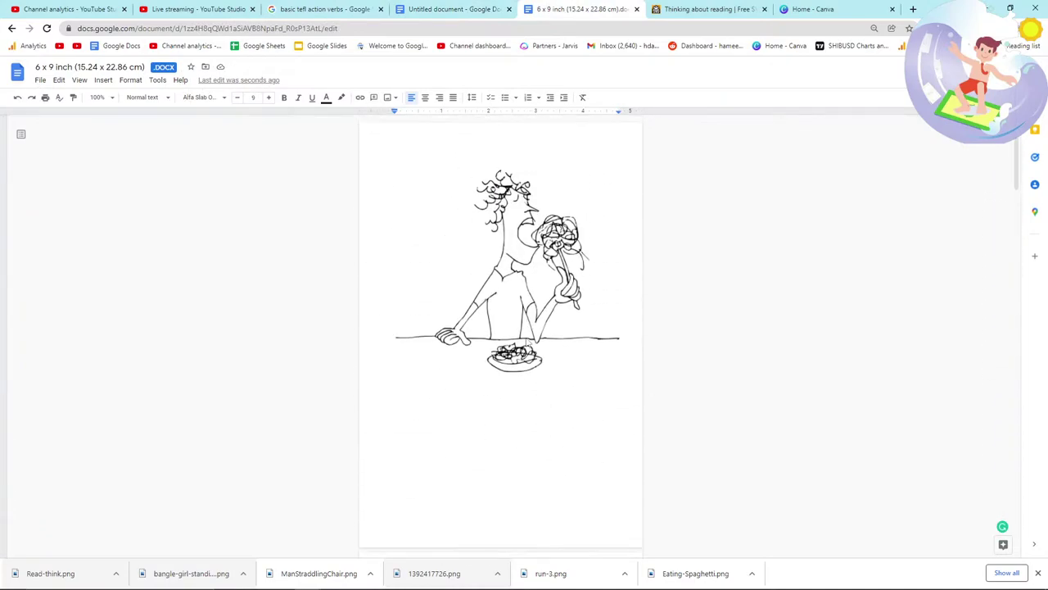
pyautogui.scroll(-20, 528, 342)
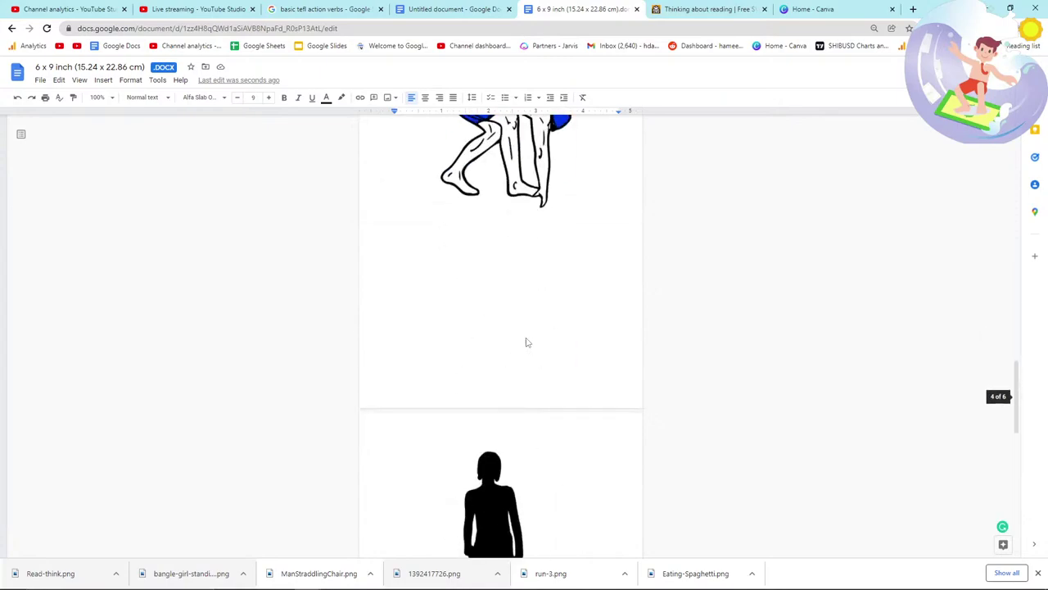
pyautogui.scroll(-1, 528, 343)
pyautogui.scroll(20, 529, 343)
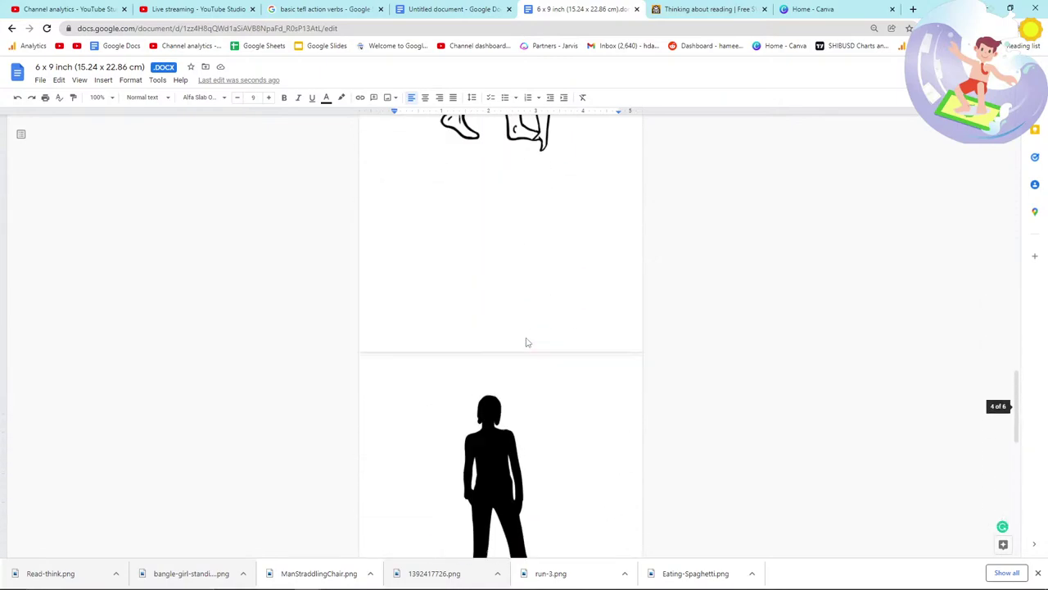
pyautogui.press('super')
# Step: Launch Notepad from the Windows search for 'note'
pyautogui.write('note')
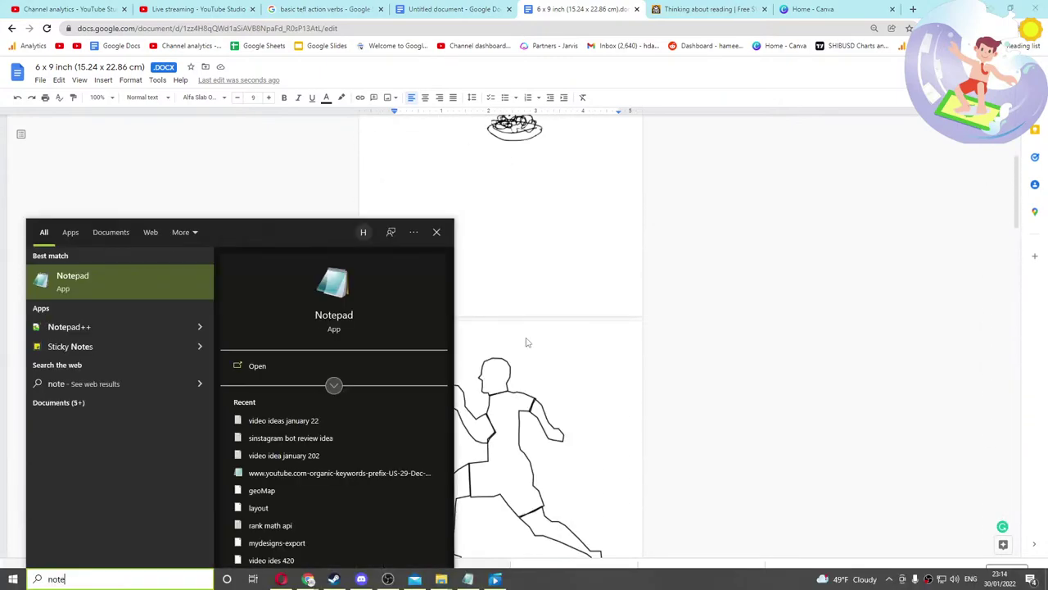
pyautogui.click(181, 276)
pyautogui.scroll(2, 574, 338)
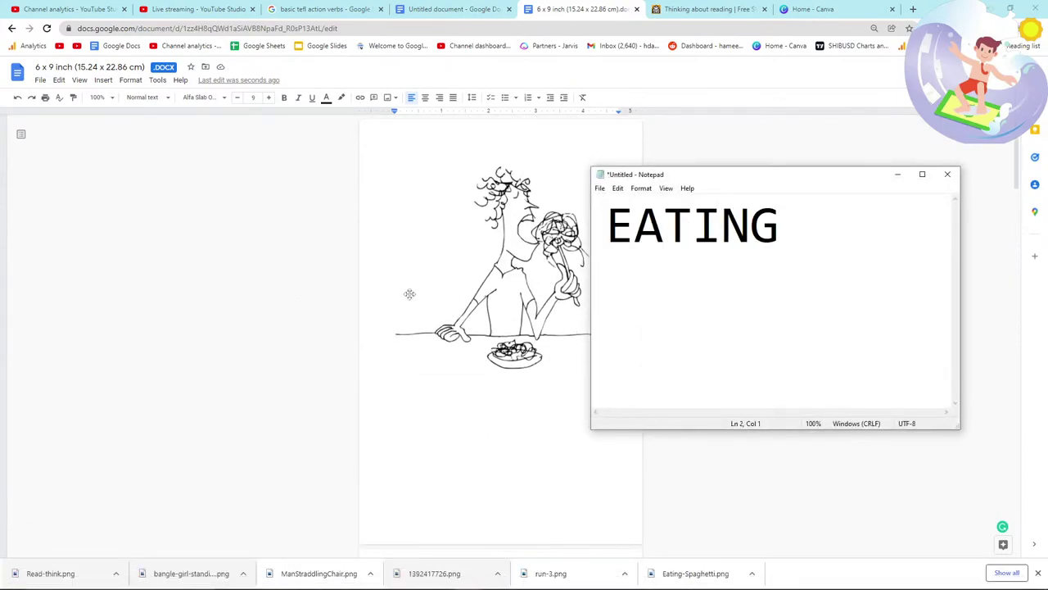
pyautogui.scroll(-5, 409, 294)
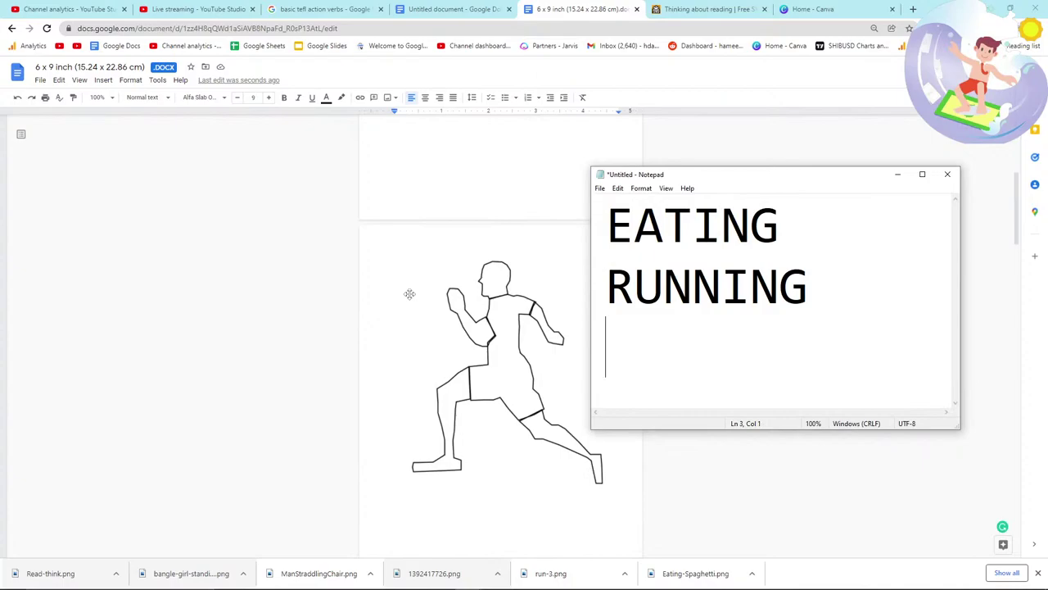
pyautogui.scroll(-7, 445, 299)
pyautogui.scroll(1, 444, 299)
# Step: Enter SITTING DOWN and SWIMMING as lines in the verb list
pyautogui.write('SITTING DOWN')
pyautogui.press('Return')
pyautogui.scroll(-5, 444, 300)
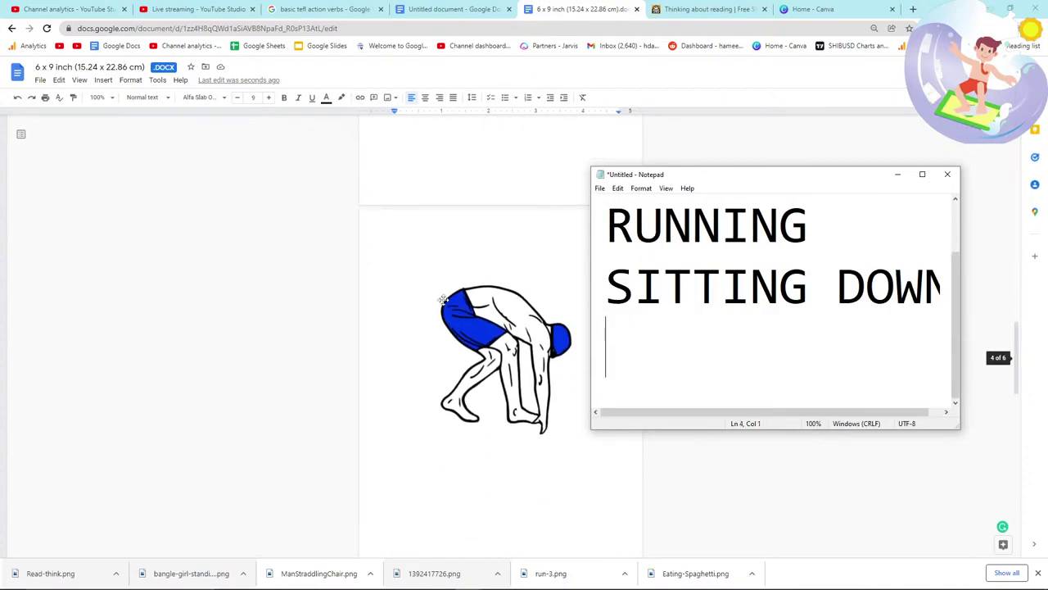
pyautogui.write('SWIMMING')
pyautogui.press('Return')
pyautogui.scroll(-5, 443, 295)
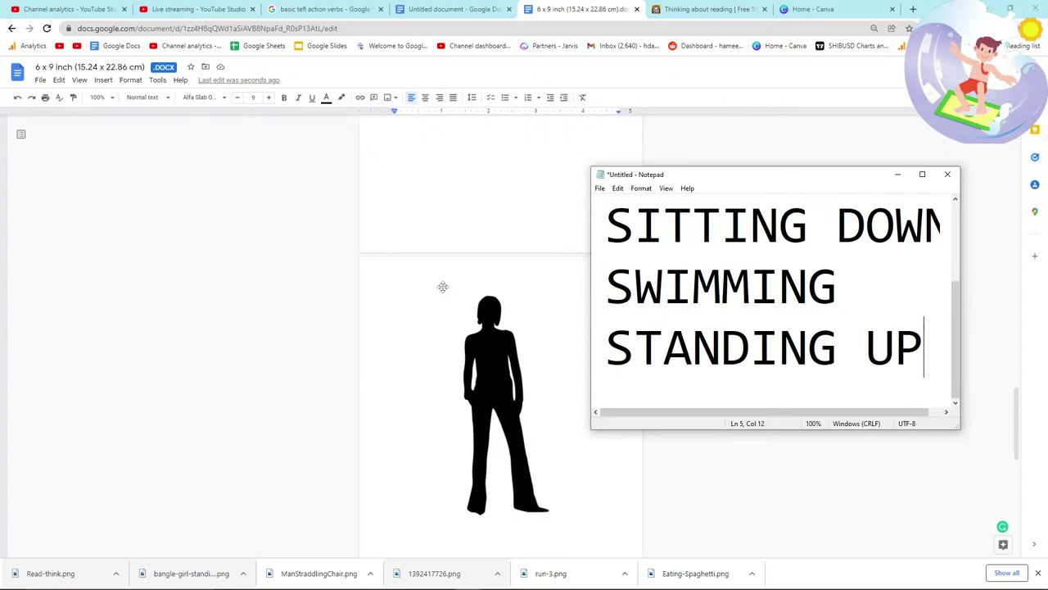
pyautogui.scroll(-5, 443, 287)
# Step: Start a new line in the list and switch to the live-chat window
pyautogui.press('Return')
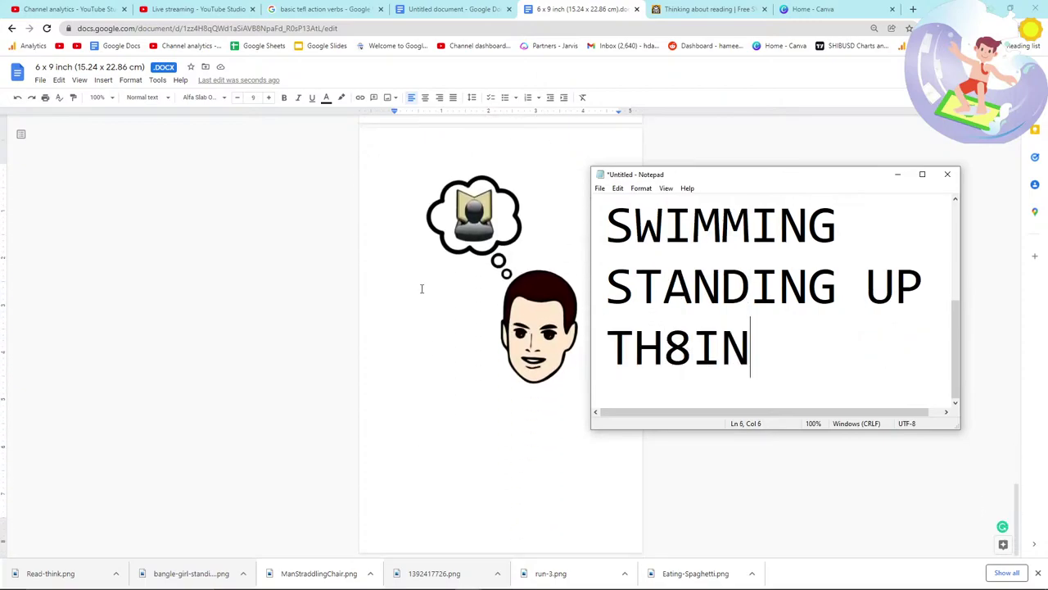
pyautogui.press('Return')
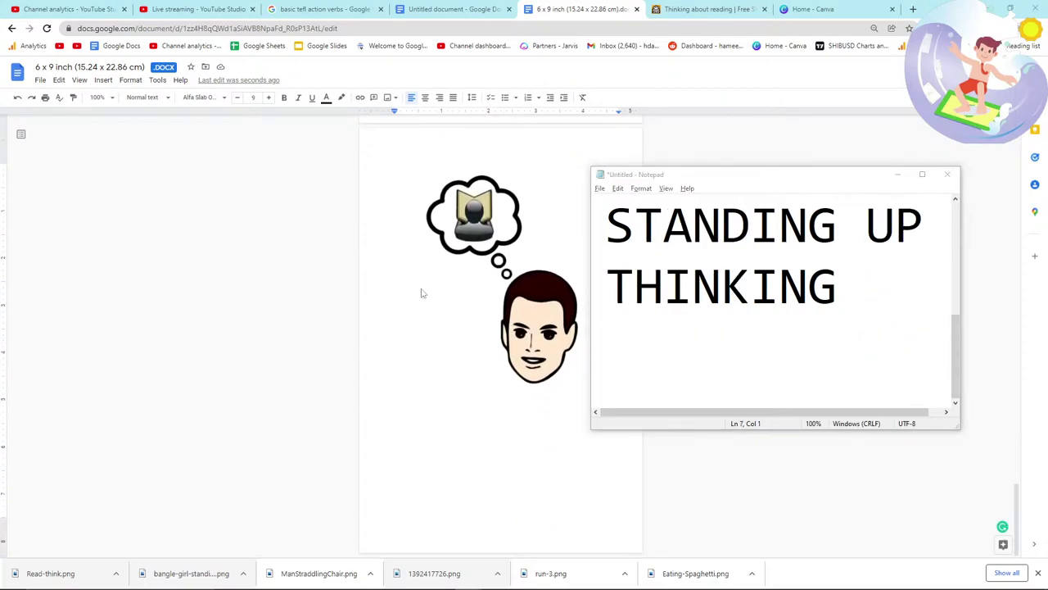
pyautogui.hotkey('alt', 'Tab')
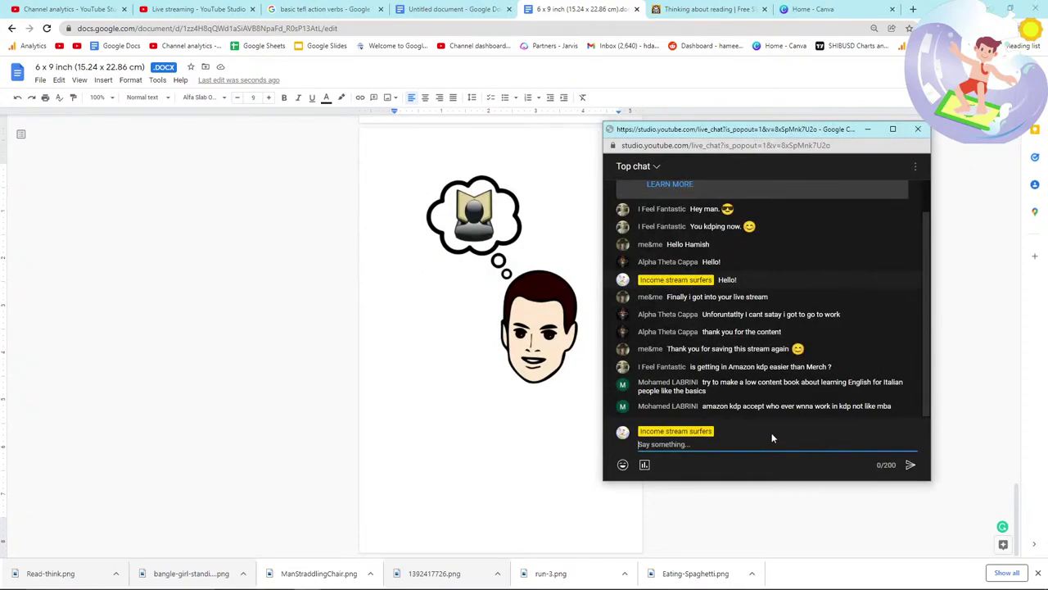
# Step: Back in the manuscript, select the crouching swimmer illustration
pyautogui.hotkey('alt', 'Tab')
pyautogui.scroll(-10, 516, 422)
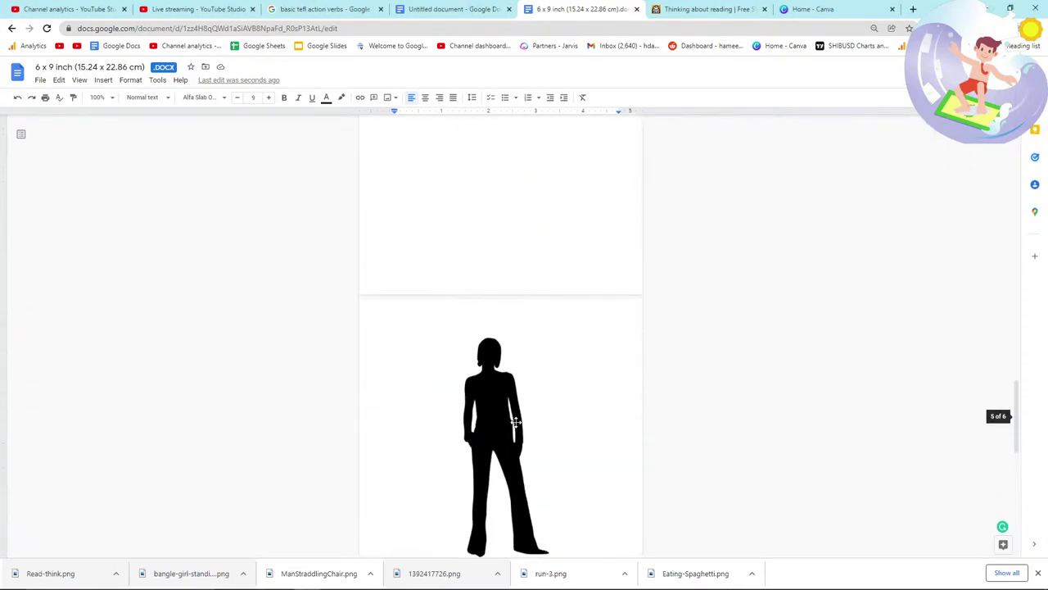
pyautogui.click(501, 353)
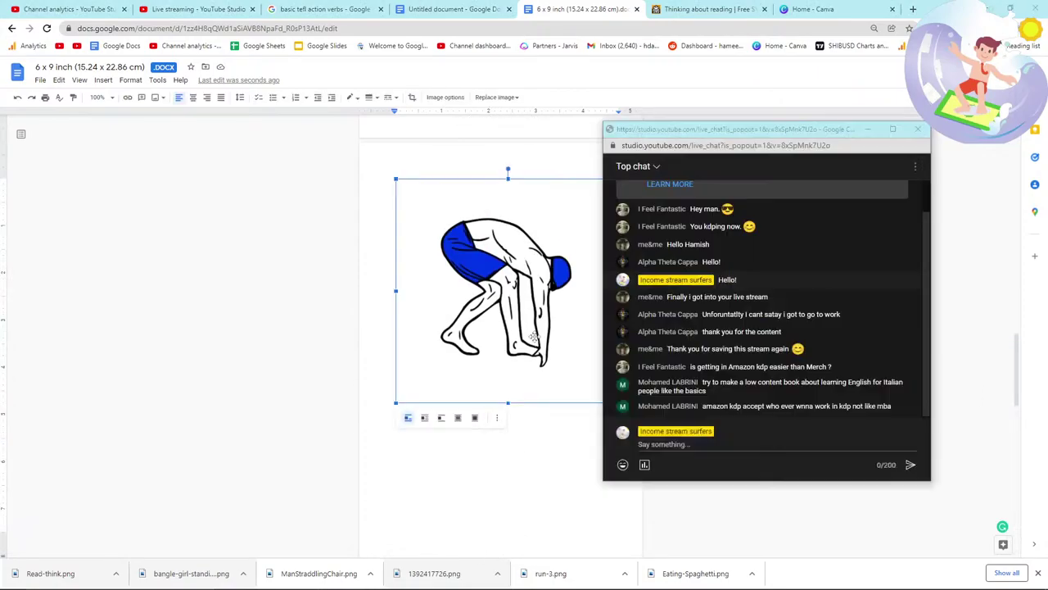
pyautogui.hotkey('alt', 'Tab')
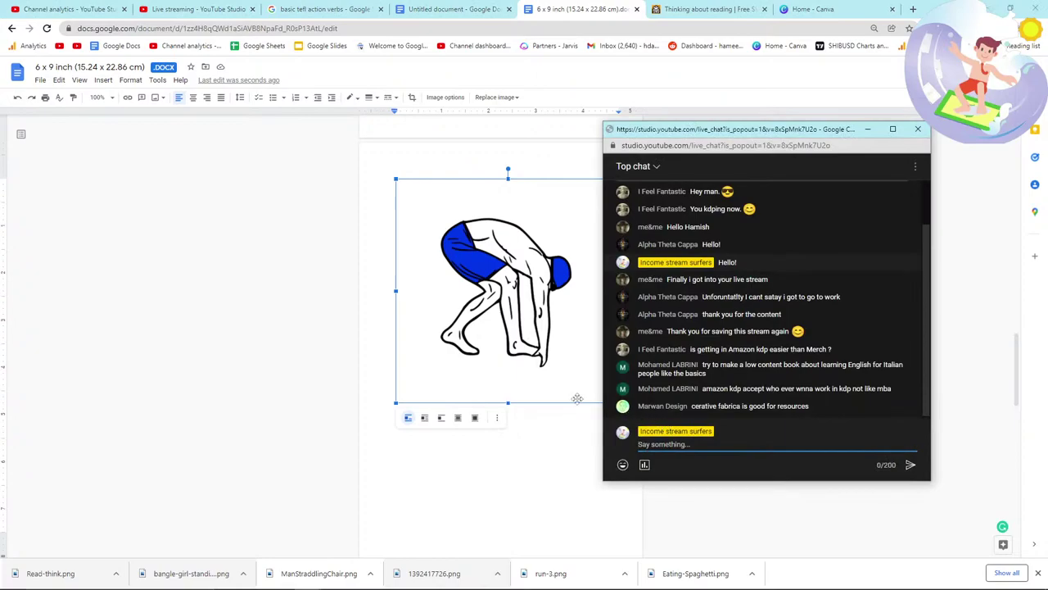
# Step: Scroll the live chat and read a viewer's message about KDP
pyautogui.scroll(10, 578, 399)
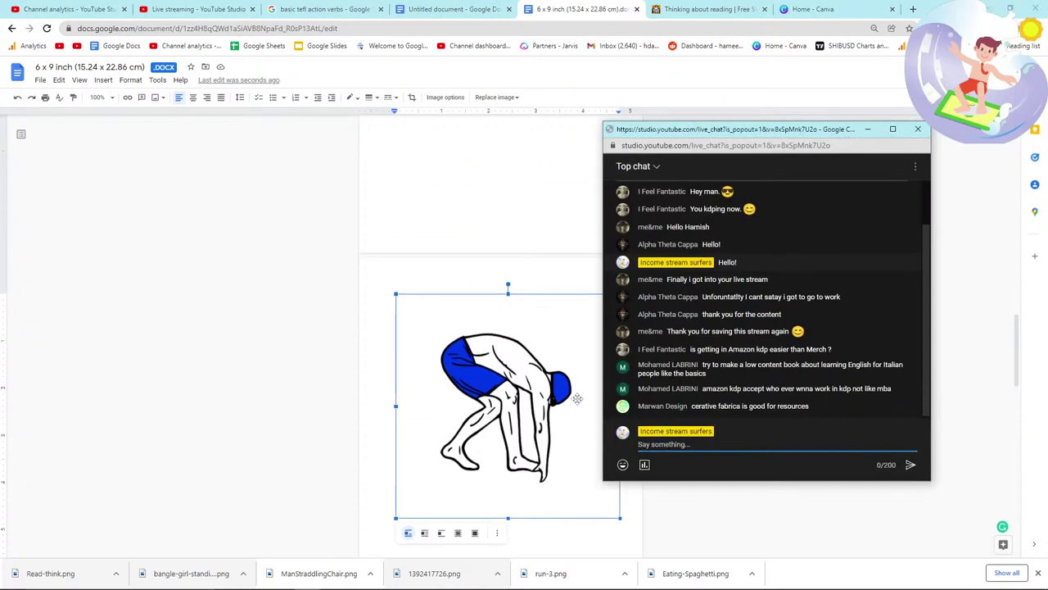
pyautogui.scroll(8, 577, 398)
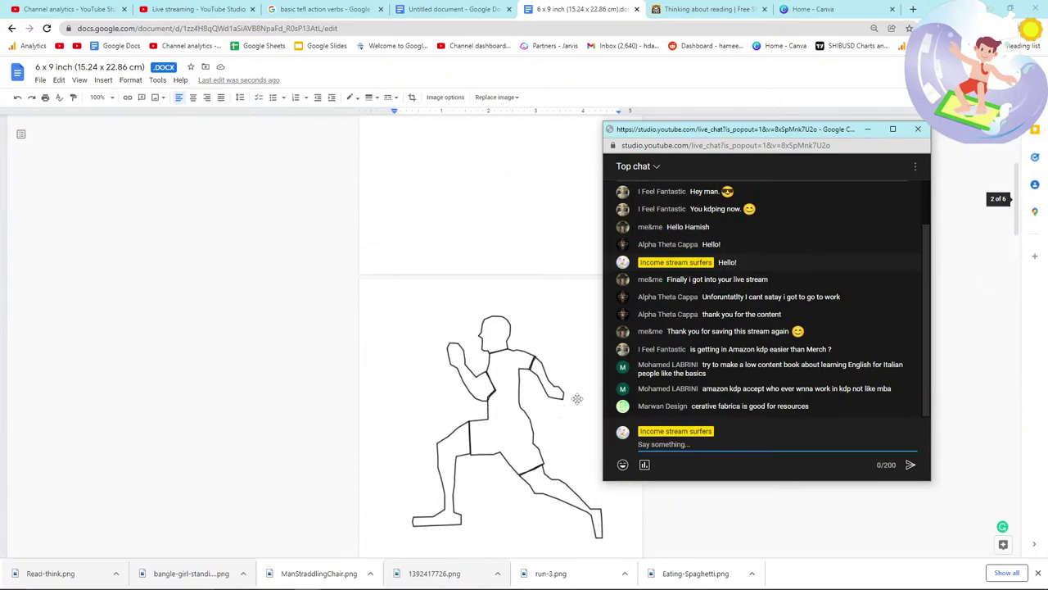
pyautogui.scroll(-8, 578, 398)
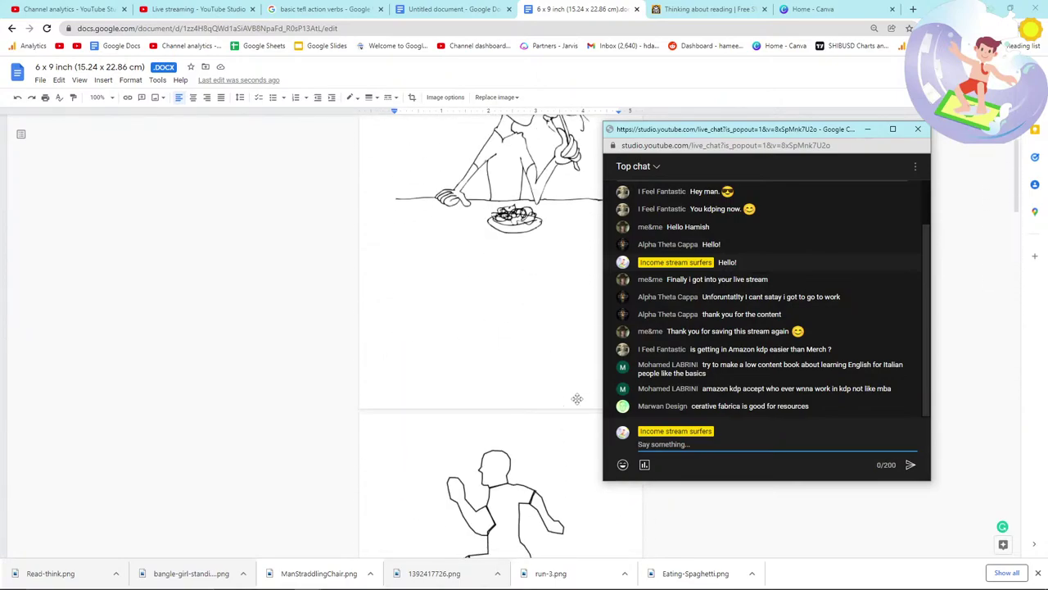
pyautogui.scroll(-3, 577, 399)
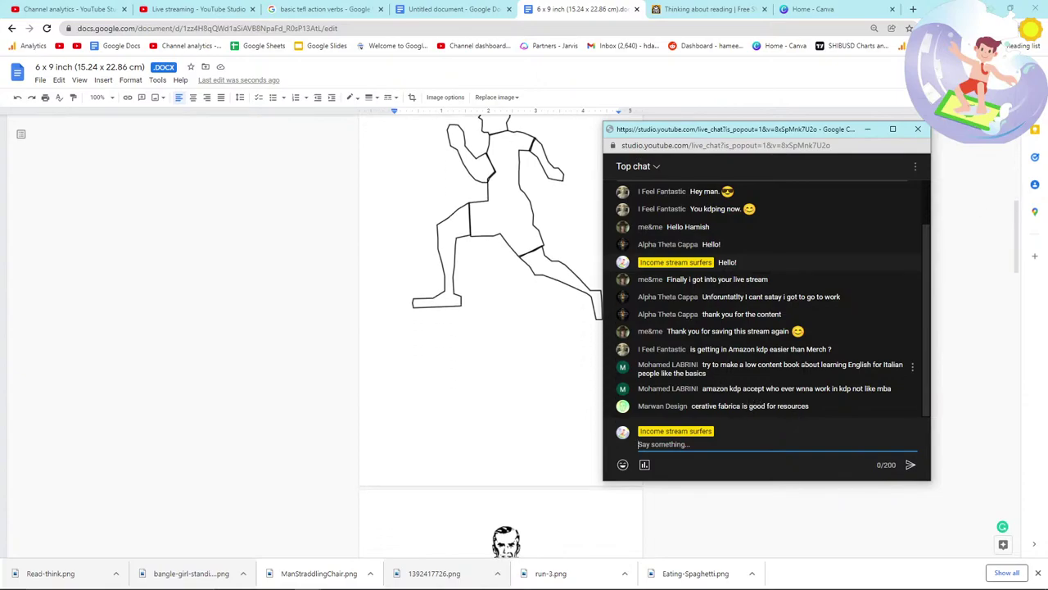
pyautogui.tripleClick(734, 371)
pyautogui.click(718, 380)
pyautogui.click(374, 389)
# Step: Place the insertion point below the thinking-man image, then open the action verbs results
pyautogui.scroll(10, 381, 383)
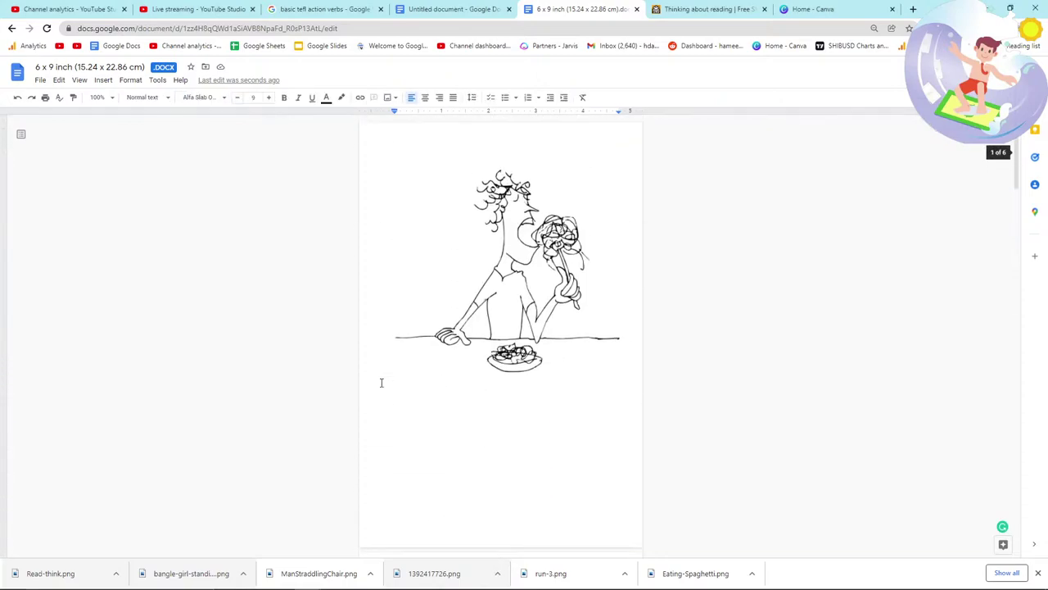
pyautogui.scroll(-18, 381, 382)
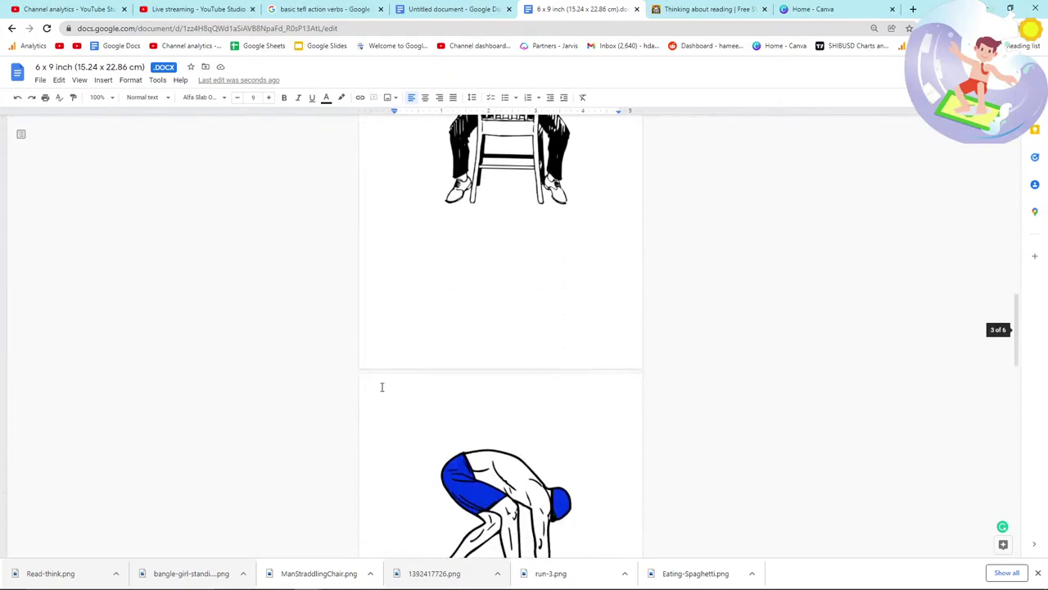
pyautogui.scroll(-10, 381, 386)
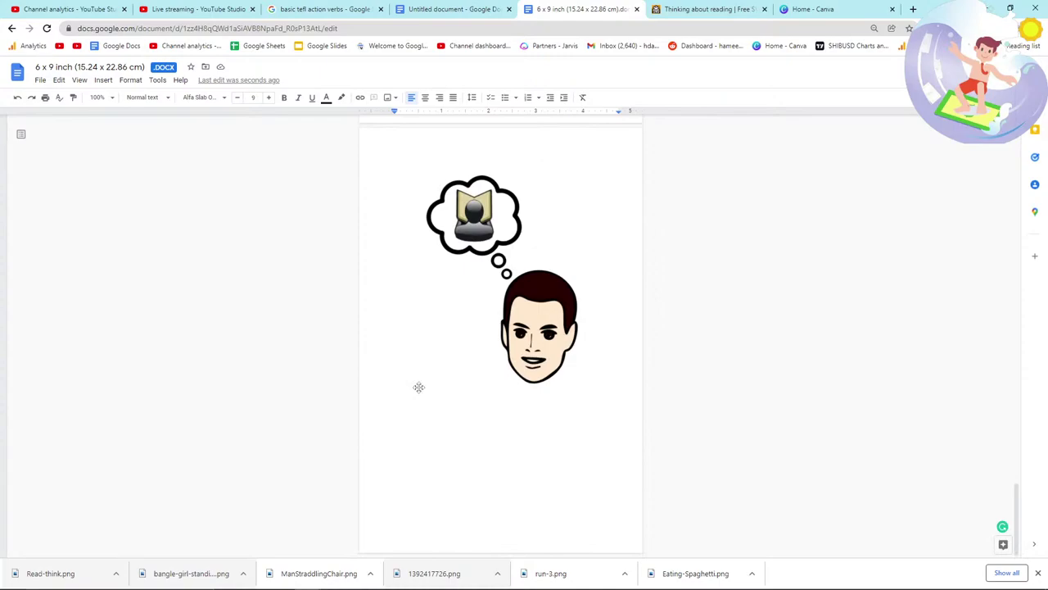
pyautogui.click(630, 384)
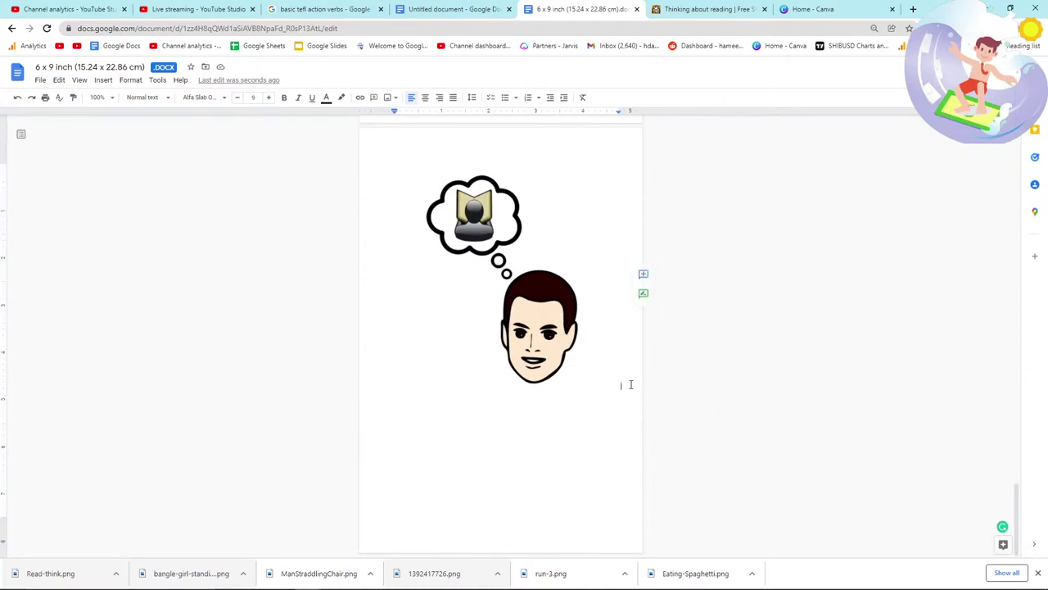
pyautogui.hotkey('alt', 'Tab')
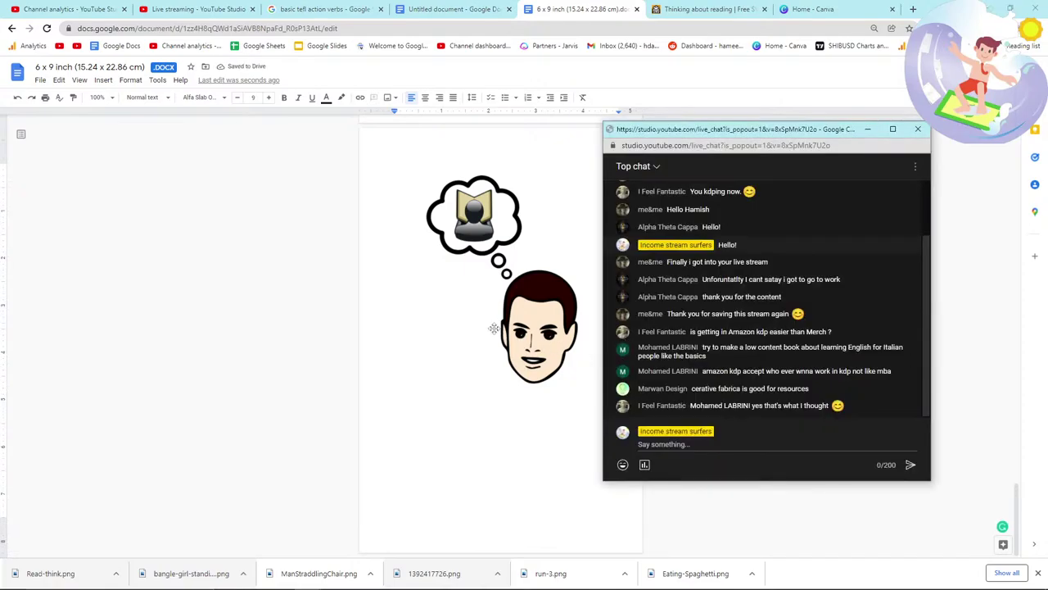
pyautogui.hotkey('alt', 'Tab')
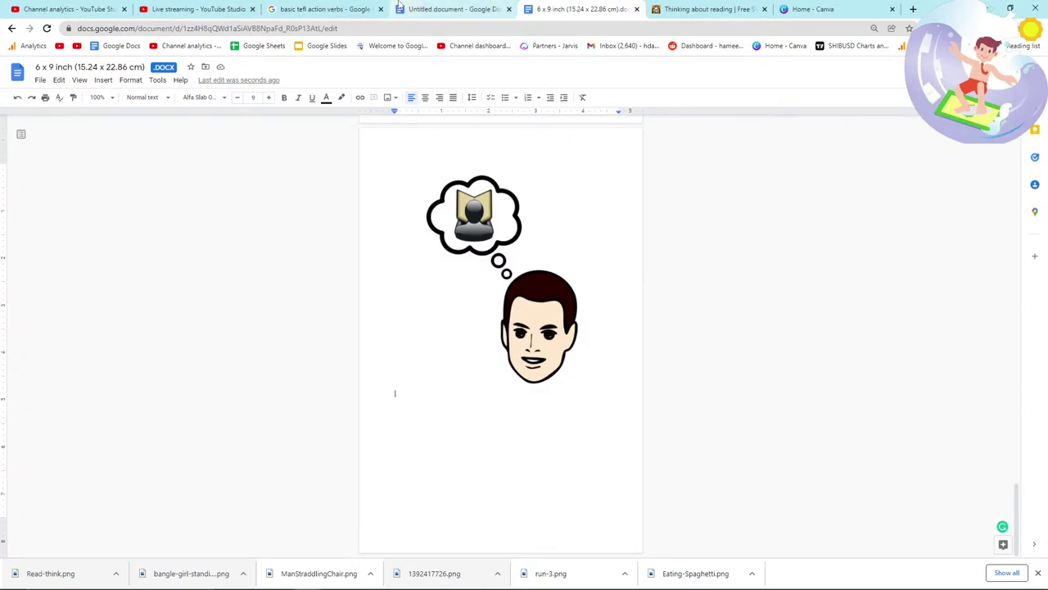
pyautogui.click(325, 8)
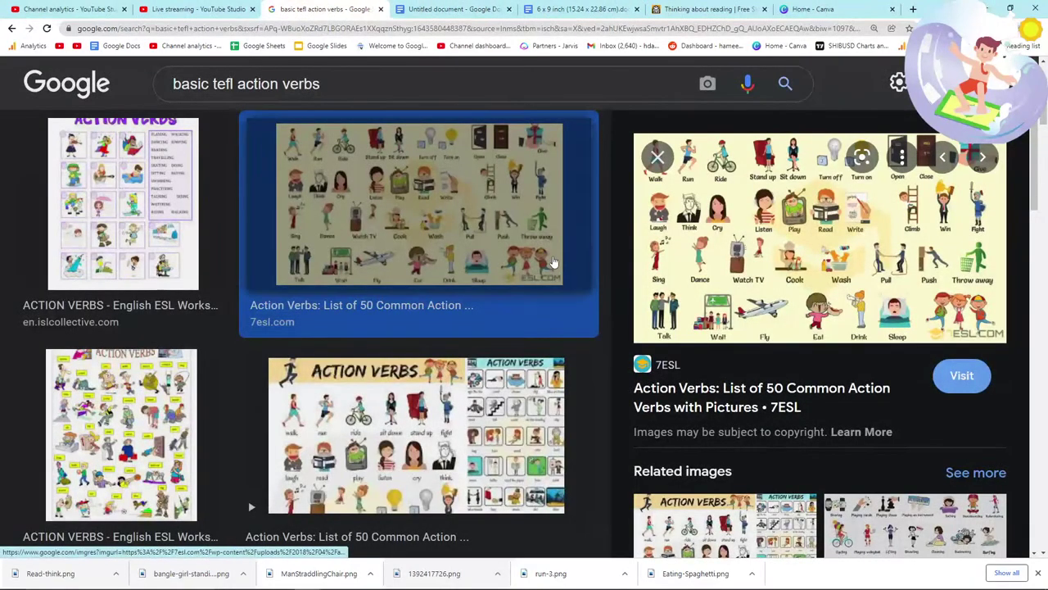
# Step: Search FreeSVG for 'cry' and browse the results
pyautogui.click(709, 9)
pyautogui.scroll(3, 410, 246)
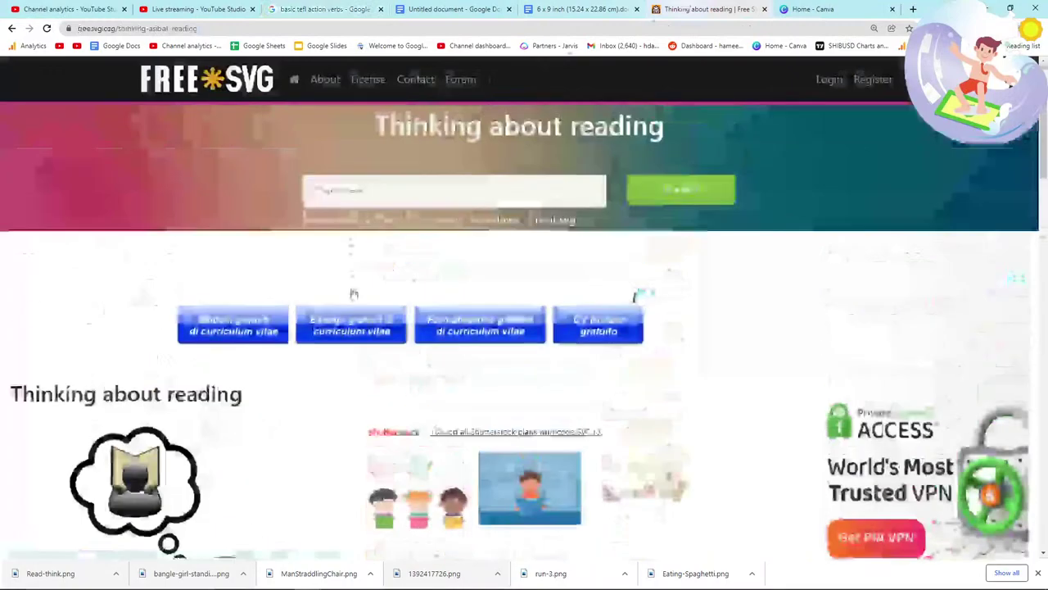
pyautogui.click(357, 189)
pyautogui.write('cry')
pyautogui.press('Return')
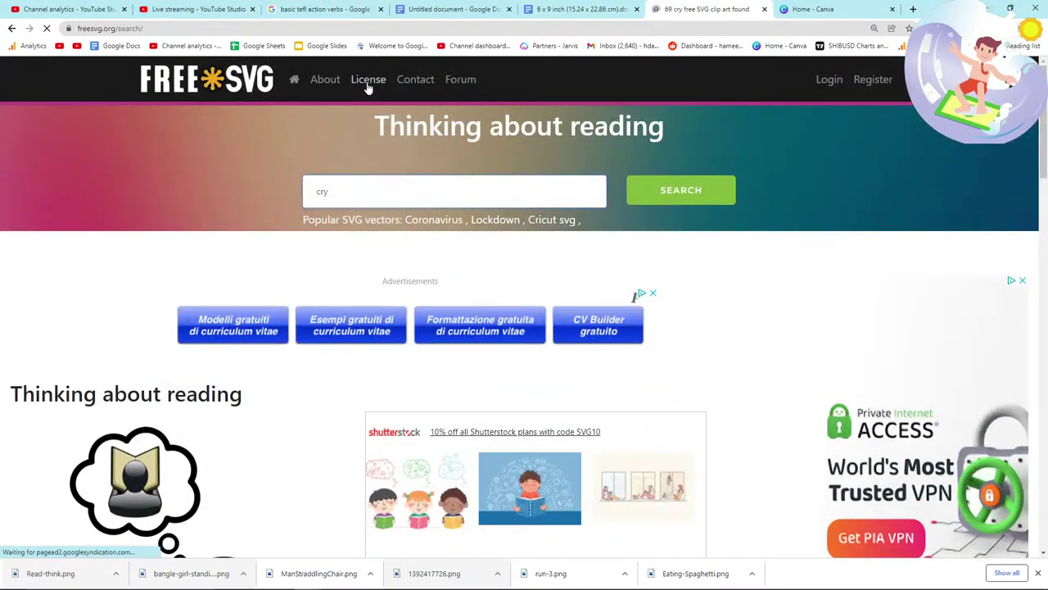
pyautogui.scroll(-2, 450, 272)
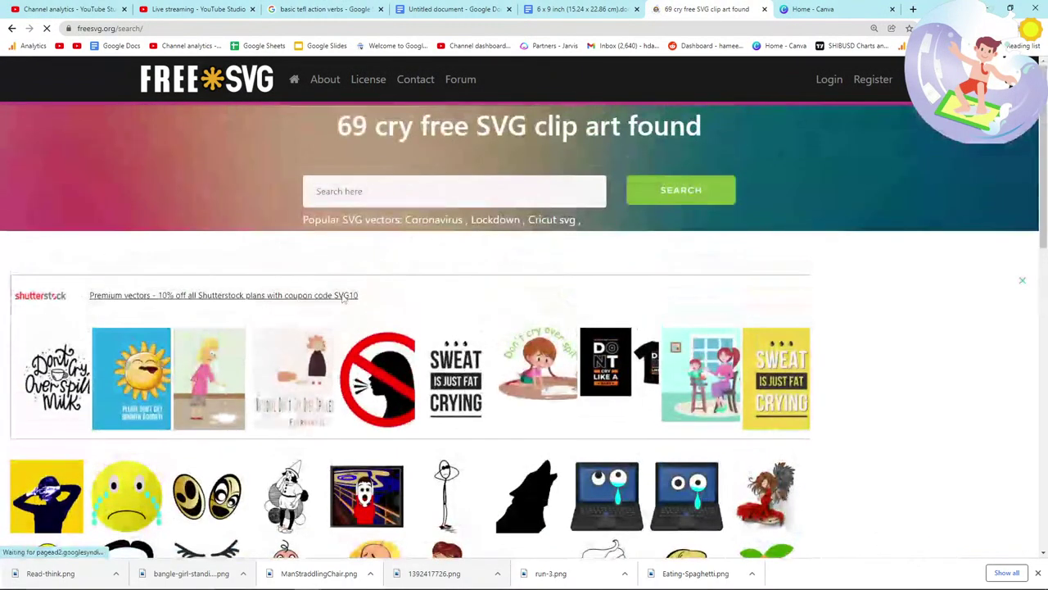
pyautogui.scroll(-3, 163, 319)
pyautogui.scroll(-1, 163, 319)
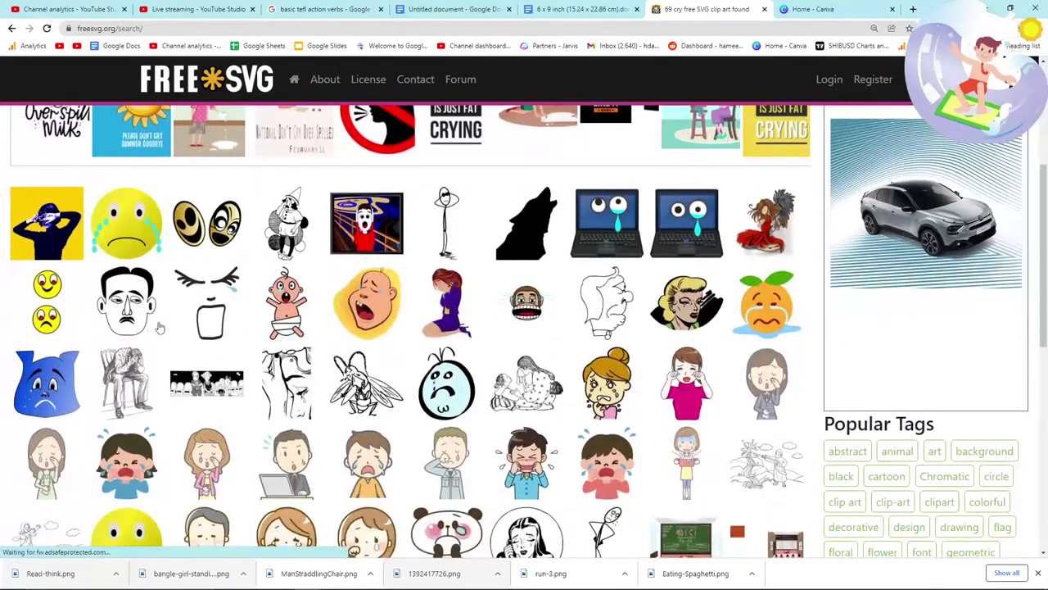
pyautogui.scroll(-2, 160, 328)
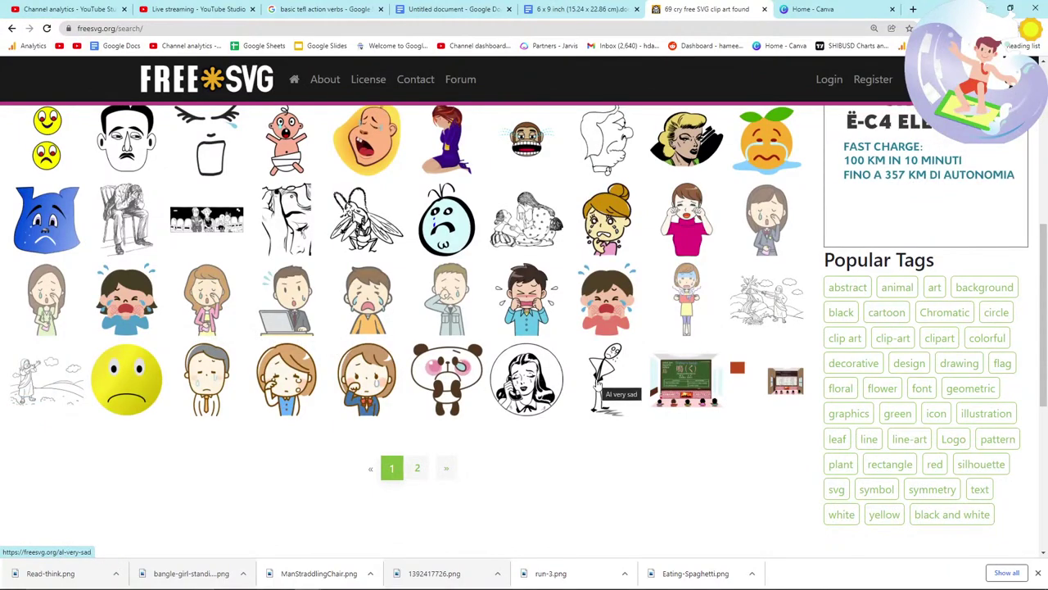
# Step: Open the 'Al very sad' stick figure and save the image
pyautogui.click(602, 380)
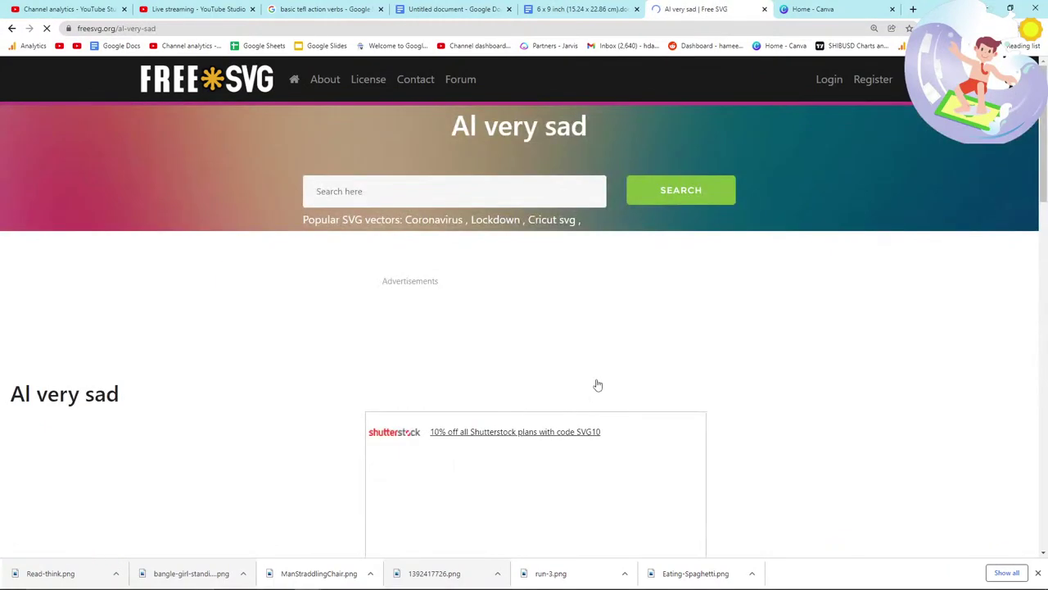
pyautogui.scroll(-3, 311, 390)
pyautogui.rightClick(183, 288)
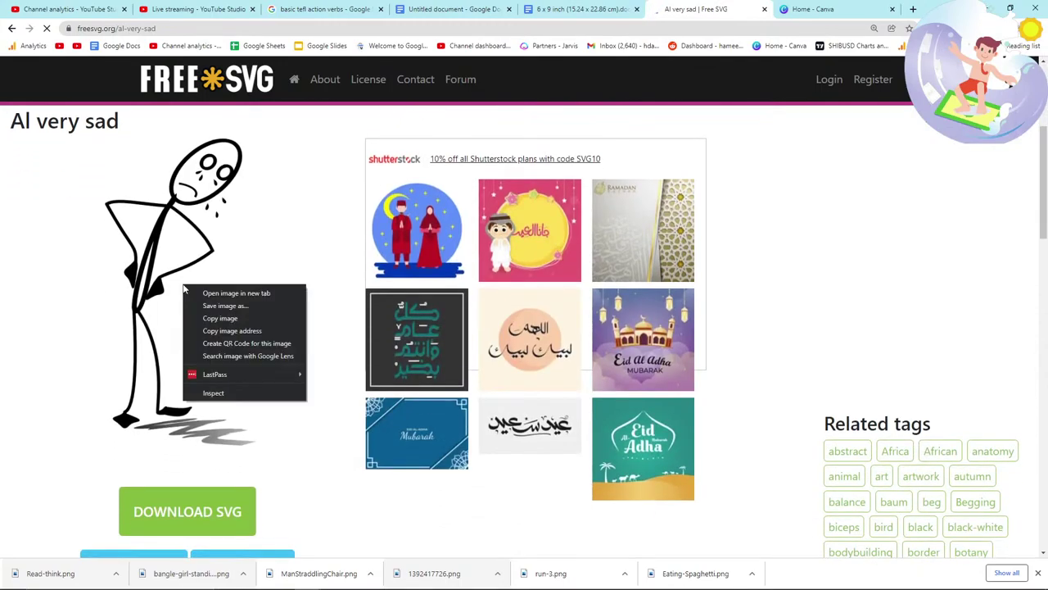
pyautogui.click(226, 307)
pyautogui.press('Return')
# Step: Drag Al-very-sad.png into the manuscript as page 7
pyautogui.hotkey('ctrl', 'shift', 'Tab')
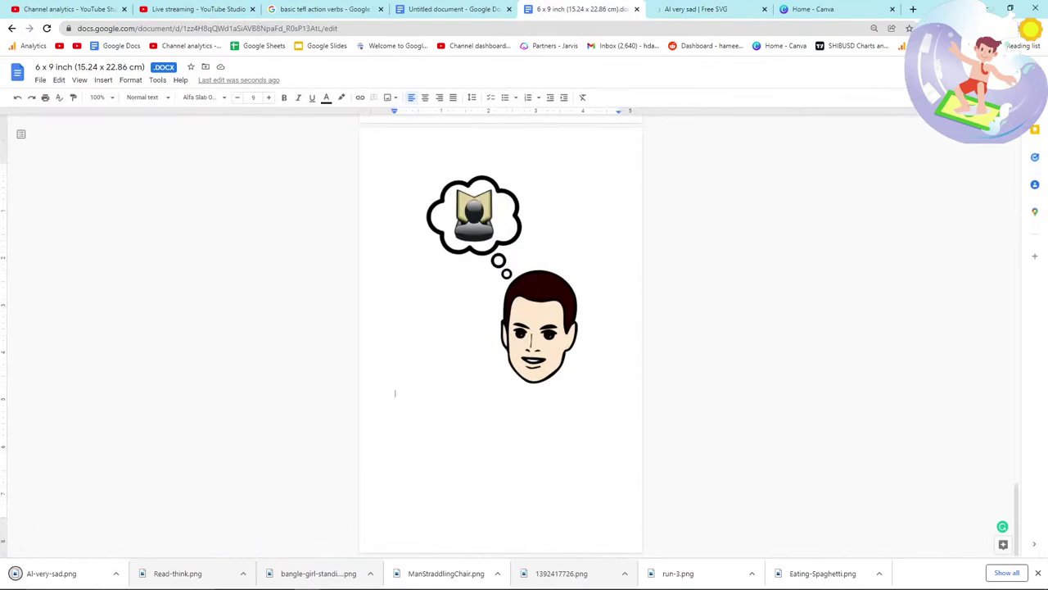
pyautogui.moveTo(72, 576); pyautogui.dragTo(479, 442)
pyautogui.scroll(3, 562, 385)
pyautogui.scroll(-3, 533, 320)
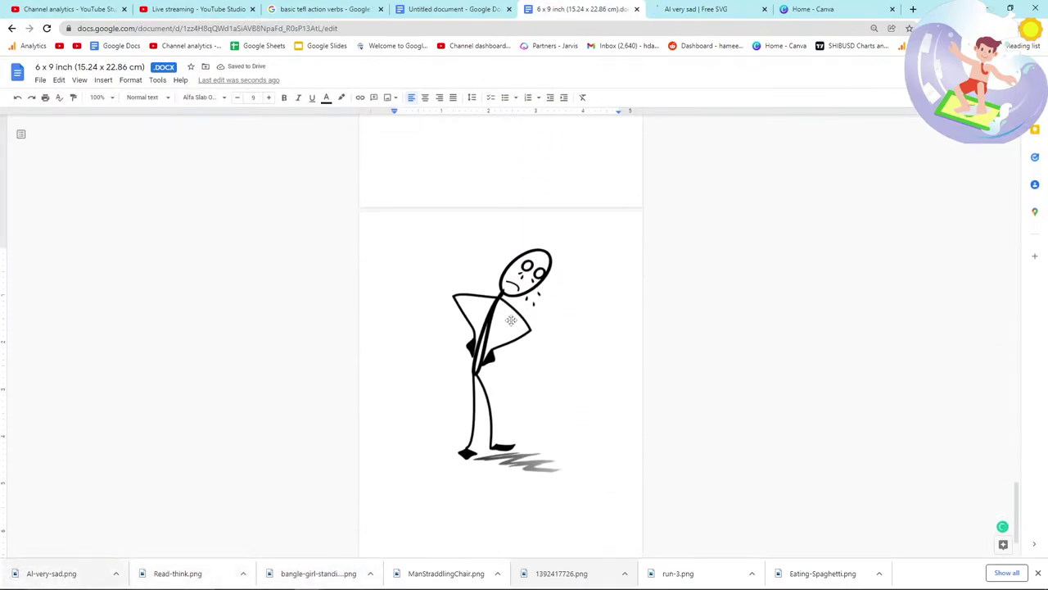
# Step: Glance at the live stream dashboard and channel analytics, then return to the FreeSVG page
pyautogui.click(664, 13)
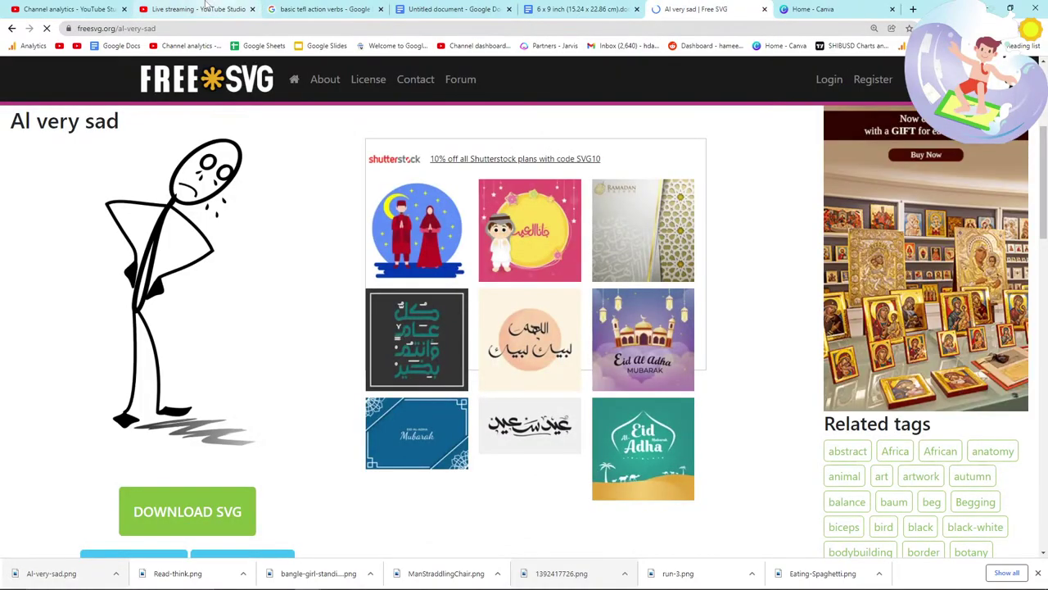
pyautogui.click(479, 205)
pyautogui.click(196, 9)
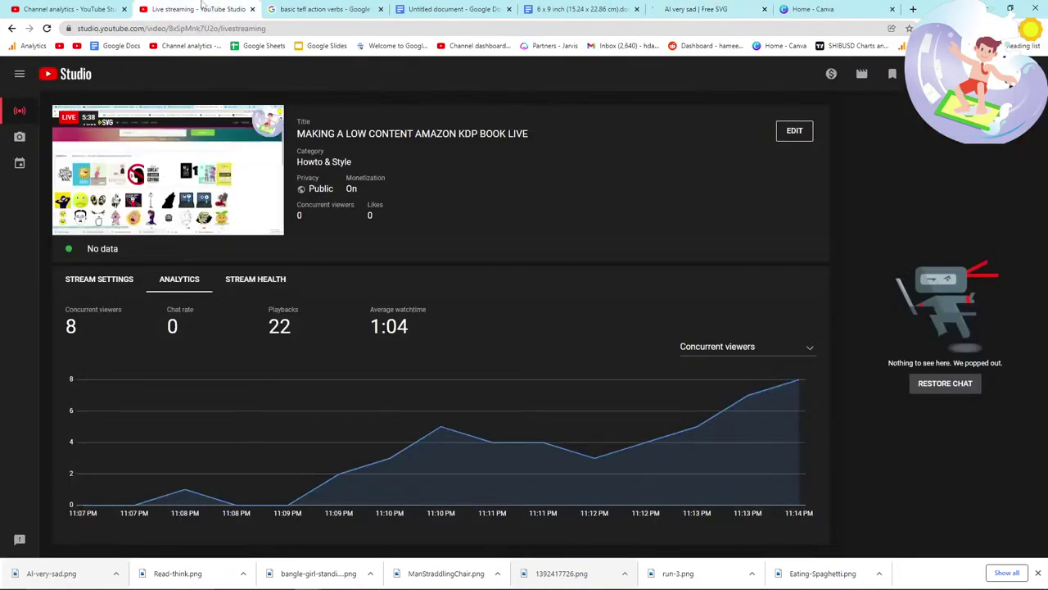
pyautogui.click(70, 9)
pyautogui.click(353, 15)
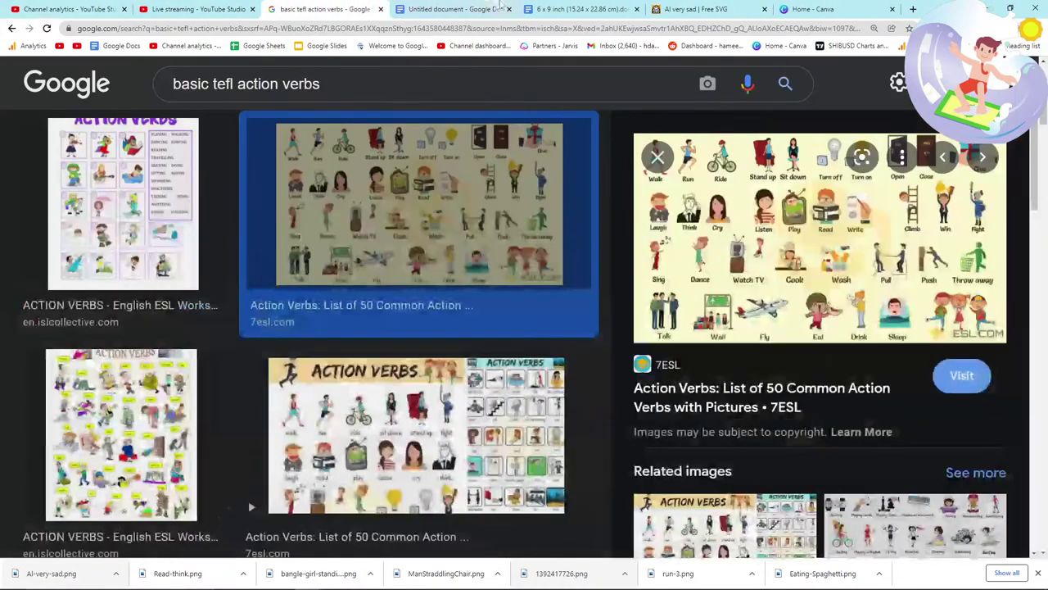
pyautogui.click(668, 9)
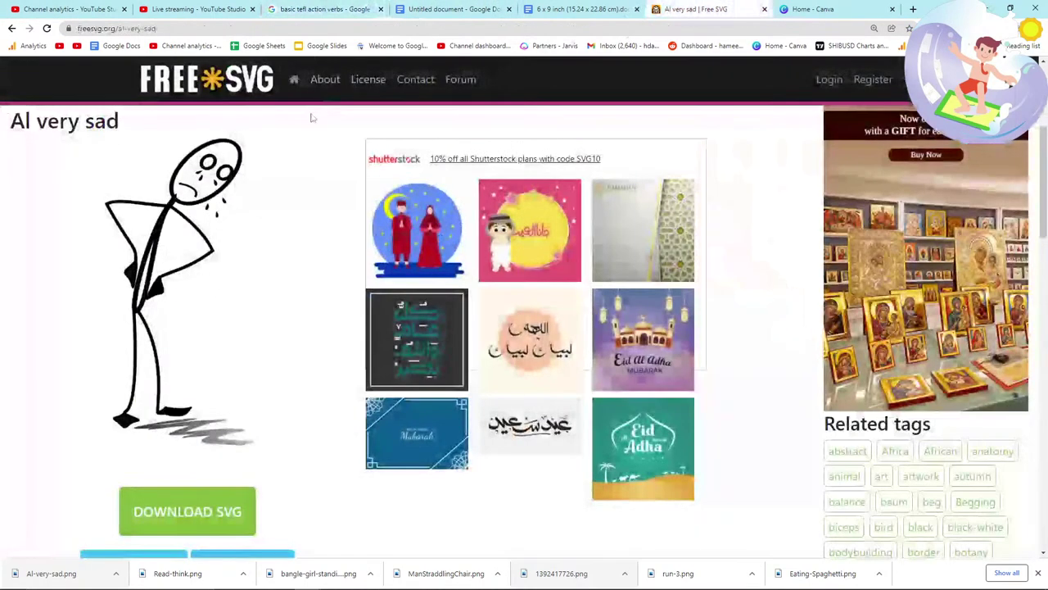
# Step: Search FreeSVG for 'da' and open The Last Dance ballerina silhouette
pyautogui.scroll(5, 358, 191)
pyautogui.click(359, 191)
pyautogui.write('dance')
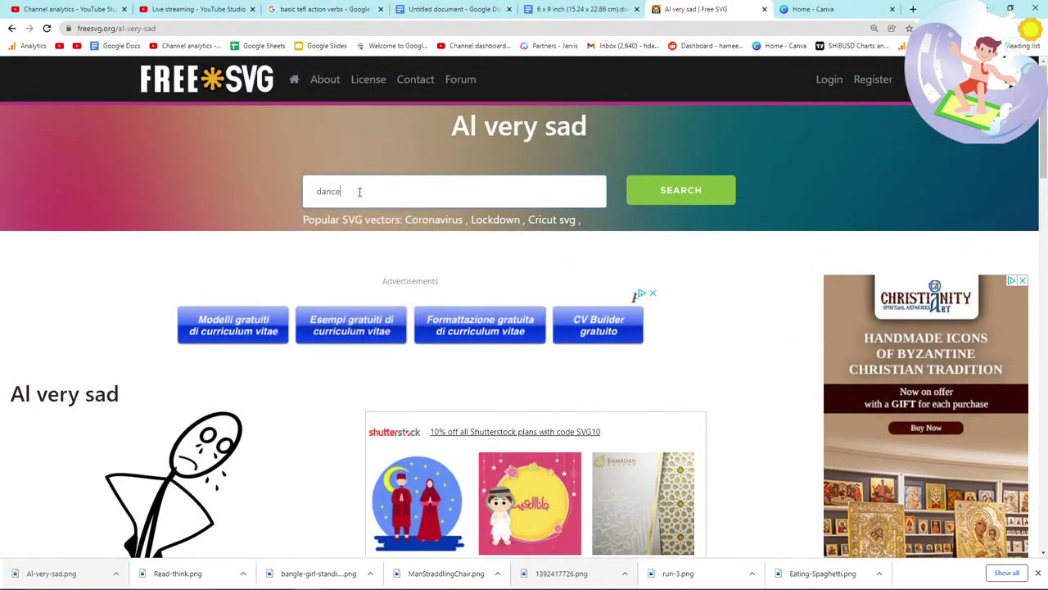
pyautogui.press('Return')
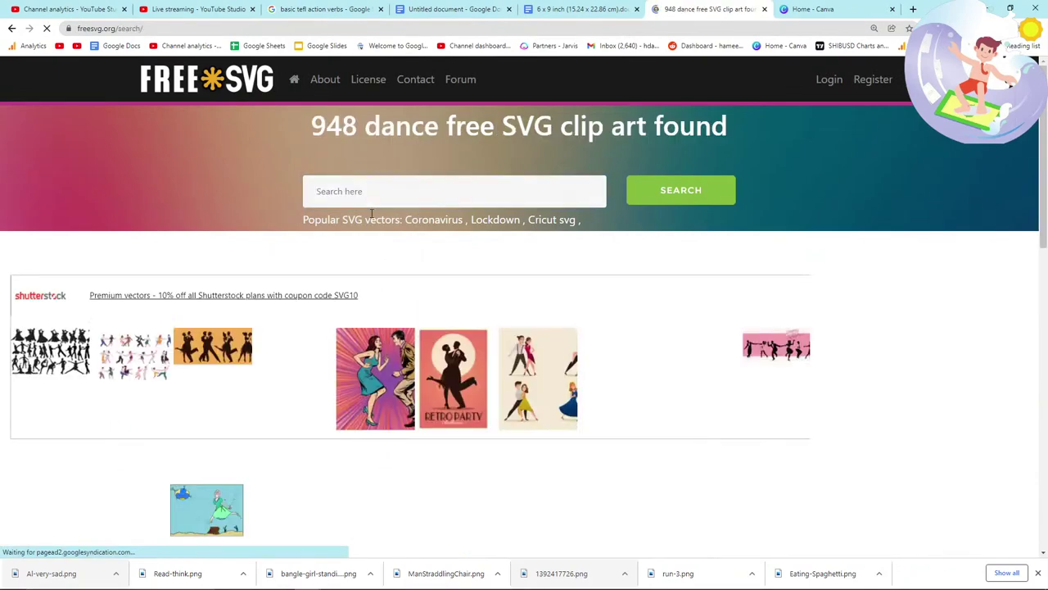
pyautogui.scroll(-3, 352, 266)
pyautogui.scroll(-1, 359, 264)
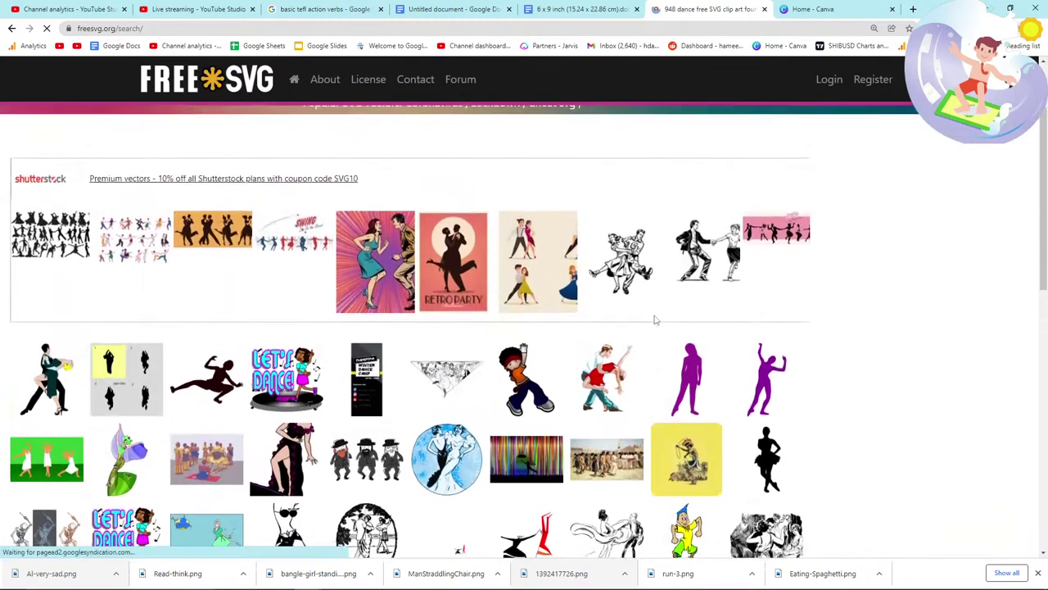
pyautogui.scroll(-1, 654, 315)
pyautogui.scroll(-1, 654, 315)
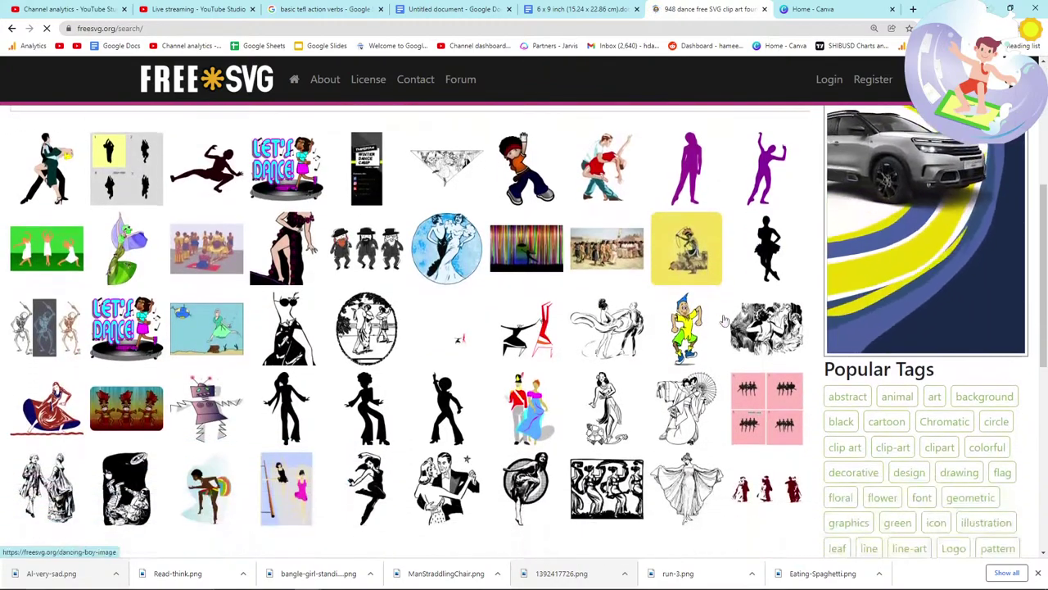
pyautogui.click(655, 319)
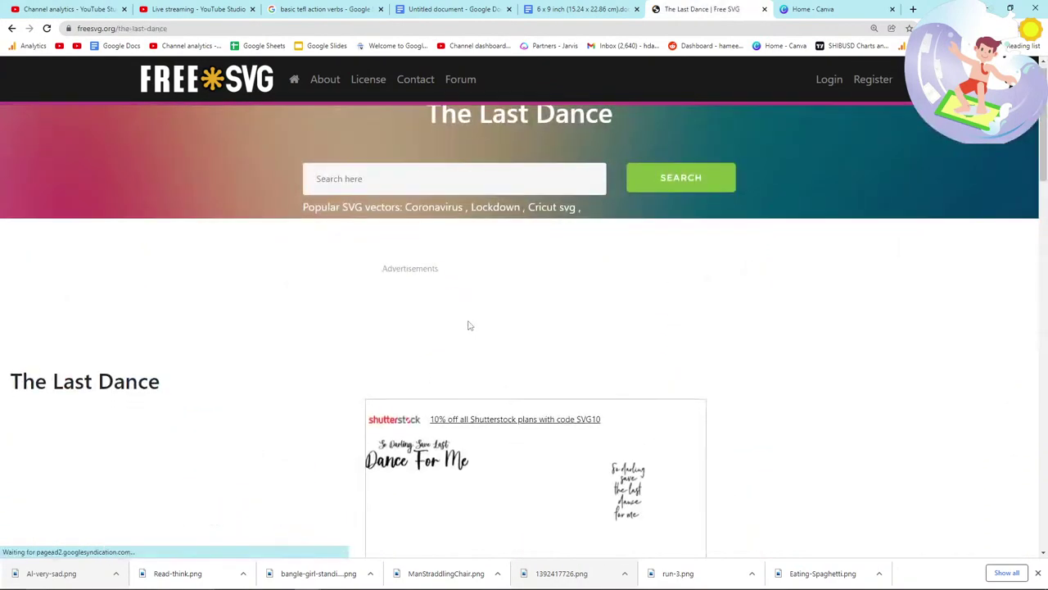
# Step: Save the ballerina silhouette as The-Last-Dance.png
pyautogui.scroll(-5, 293, 323)
pyautogui.rightClick(177, 274)
pyautogui.click(212, 293)
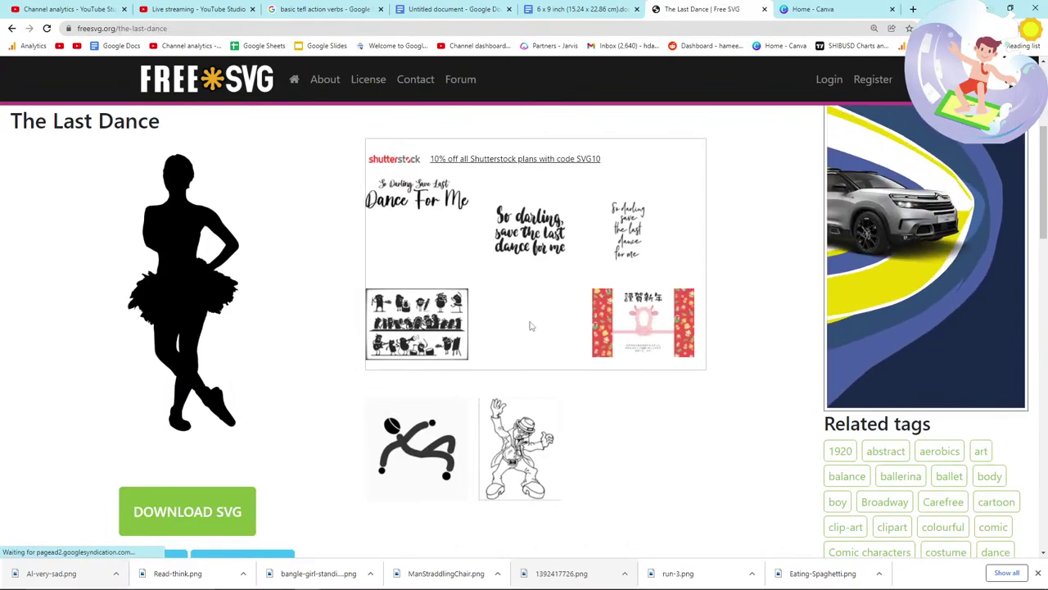
pyautogui.click(696, 466)
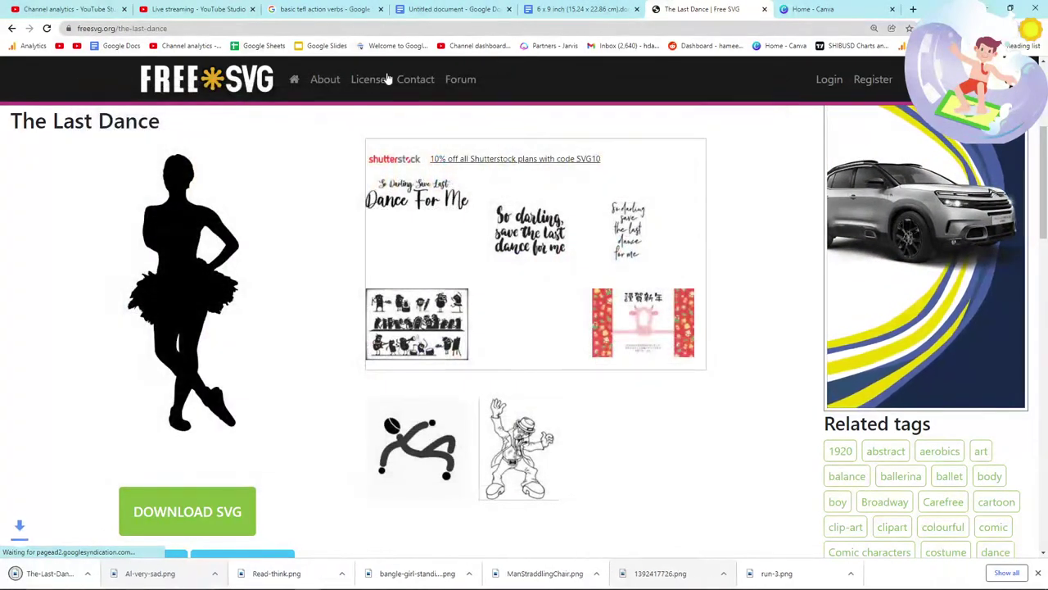
# Step: Close the Untitled document, check the ballerina on page 8, and return to The Last Dance page
pyautogui.click(336, 9)
pyautogui.click(473, 6)
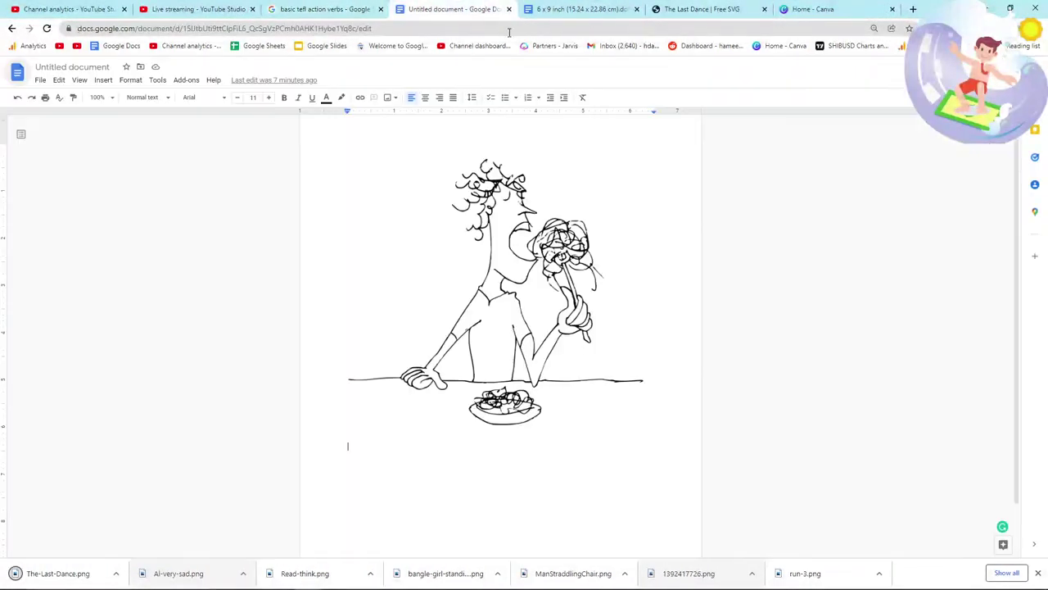
pyautogui.click(508, 9)
pyautogui.scroll(-2, 554, 363)
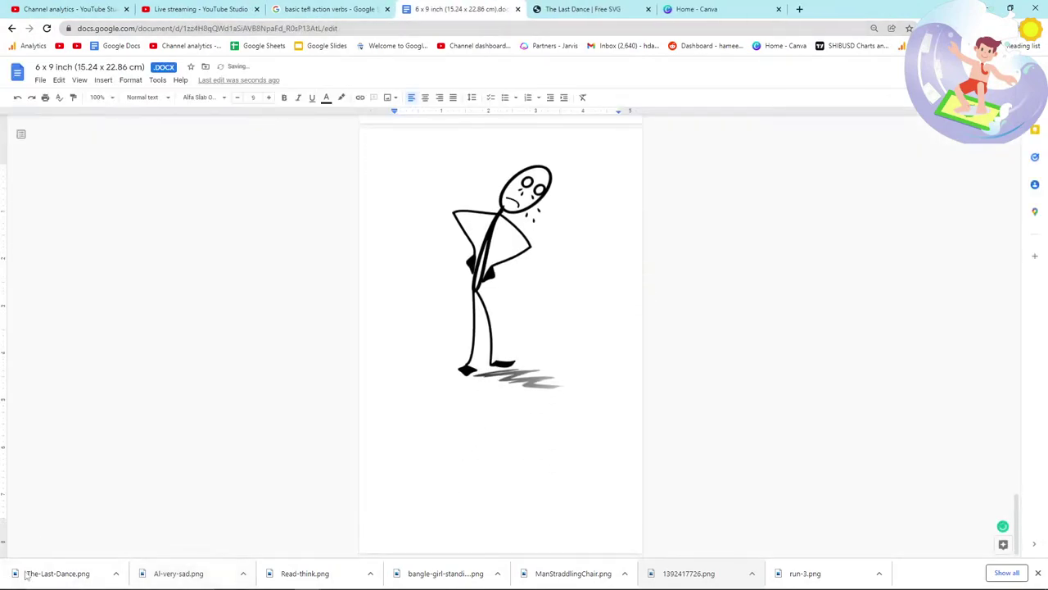
pyautogui.scroll(-3, 468, 206)
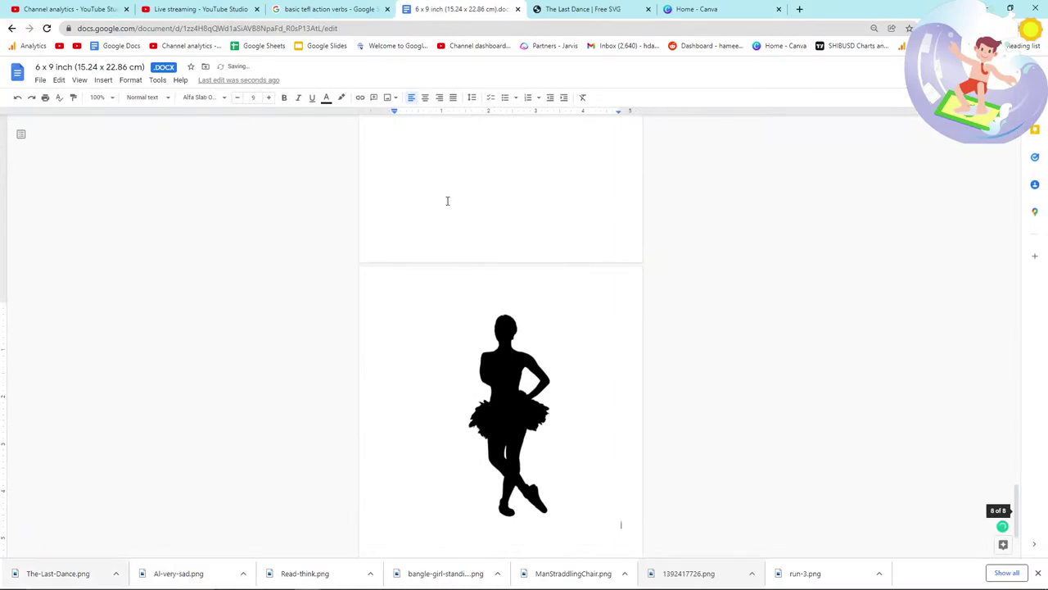
pyautogui.click(594, 9)
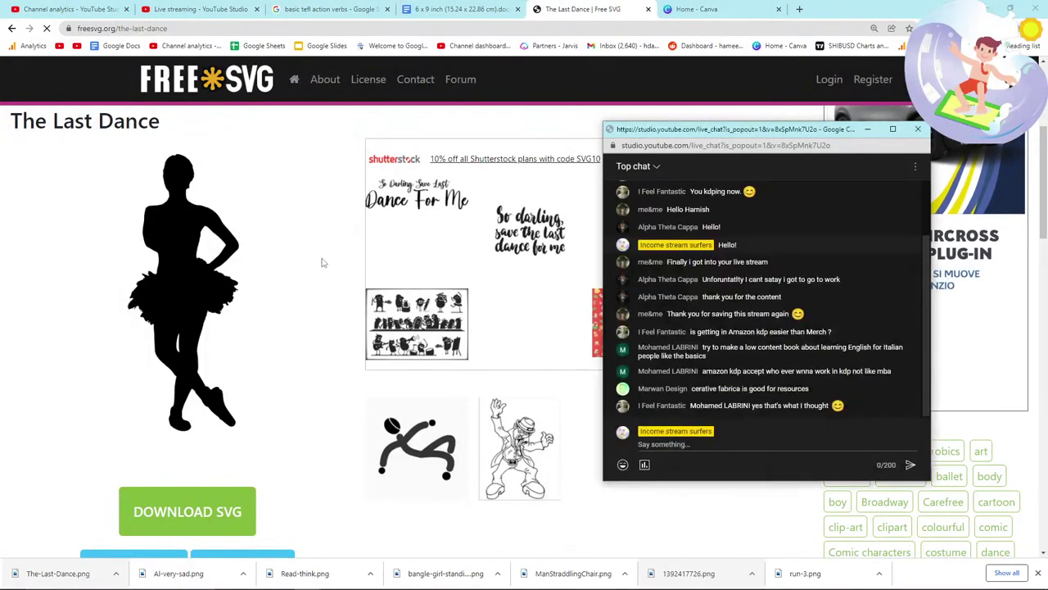
# Step: Search FreeSVG for 'riding a bike' and open the bike rider silhouette
pyautogui.click(331, 264)
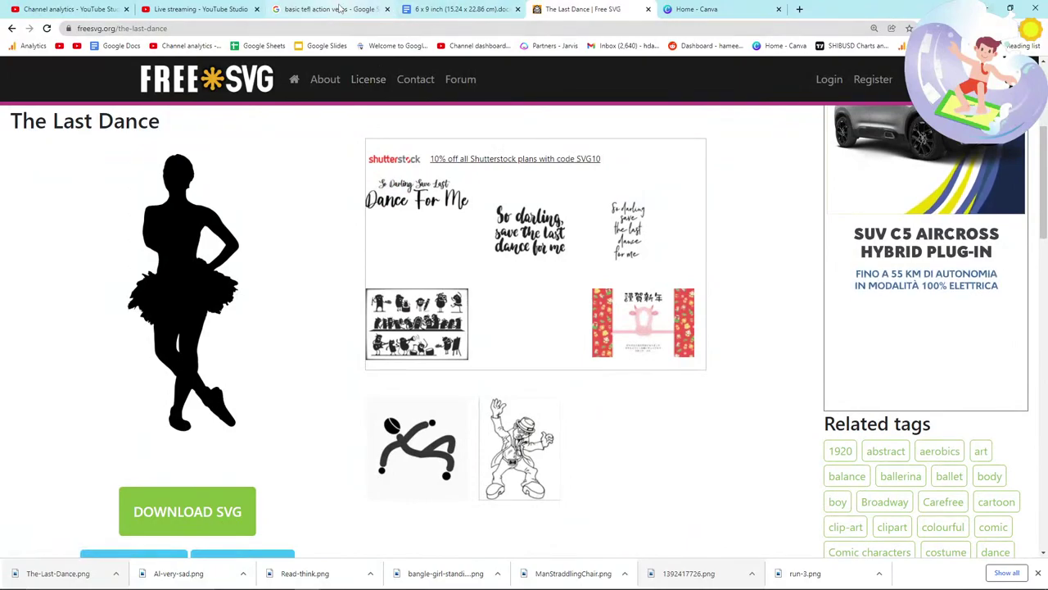
pyautogui.click(323, 8)
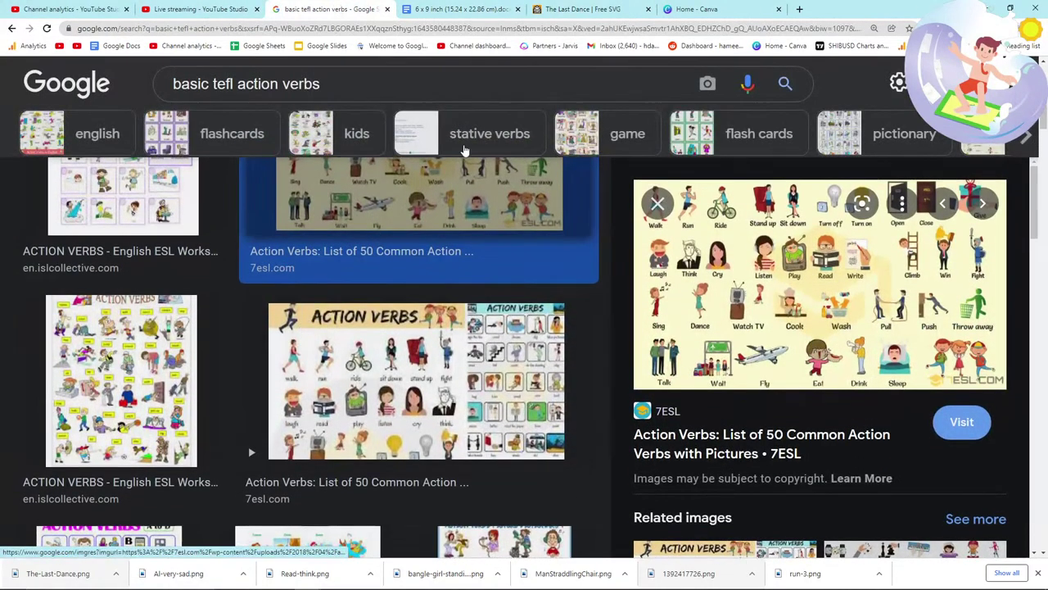
pyautogui.click(561, 9)
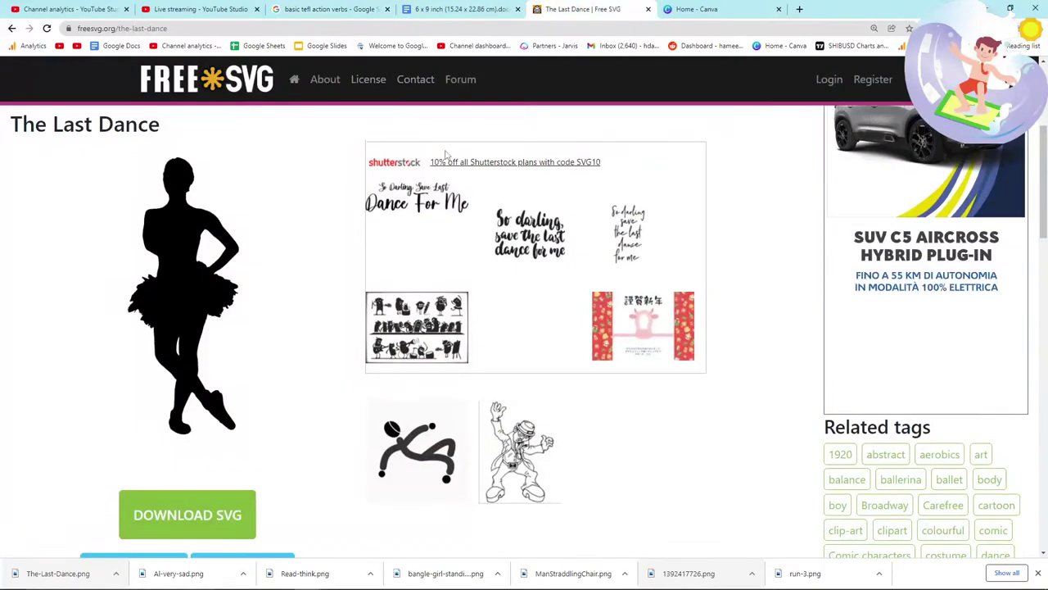
pyautogui.scroll(3, 369, 163)
pyautogui.click(370, 136)
pyautogui.write('riding a bike')
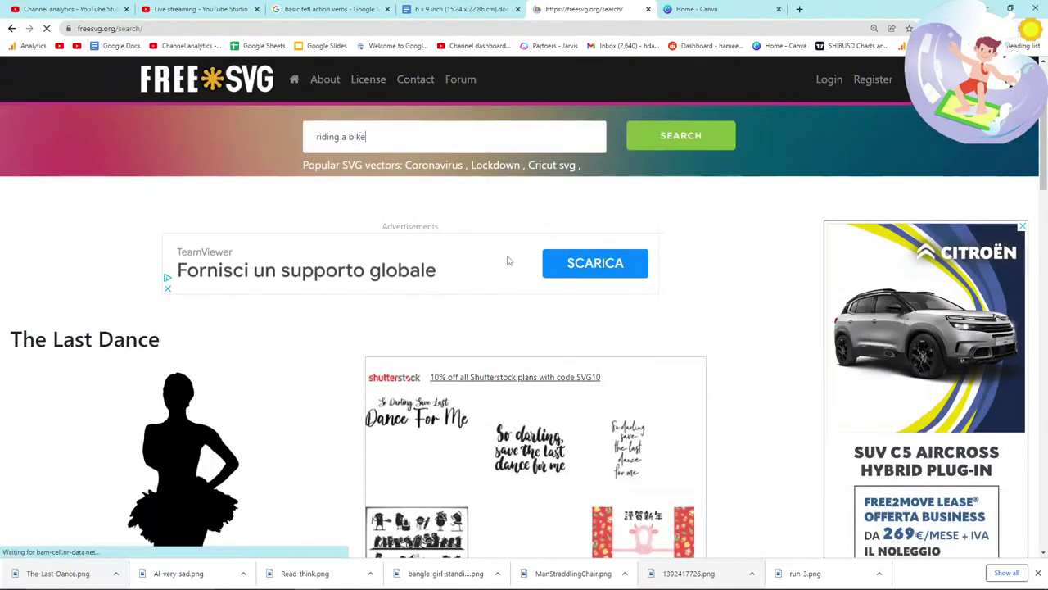
pyautogui.press('Return')
pyautogui.scroll(-2, 491, 234)
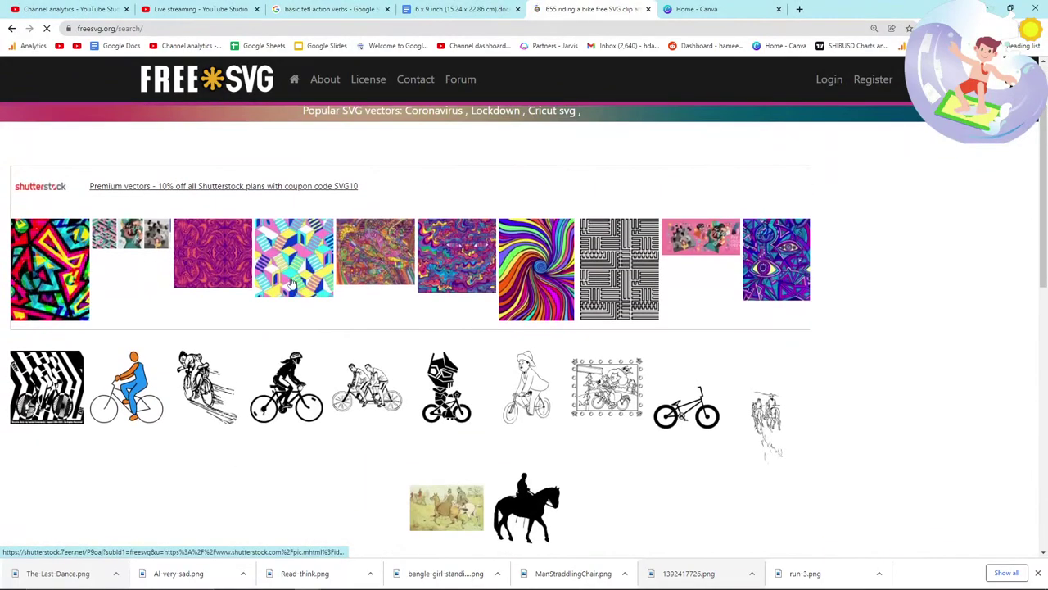
pyautogui.scroll(-1, 238, 324)
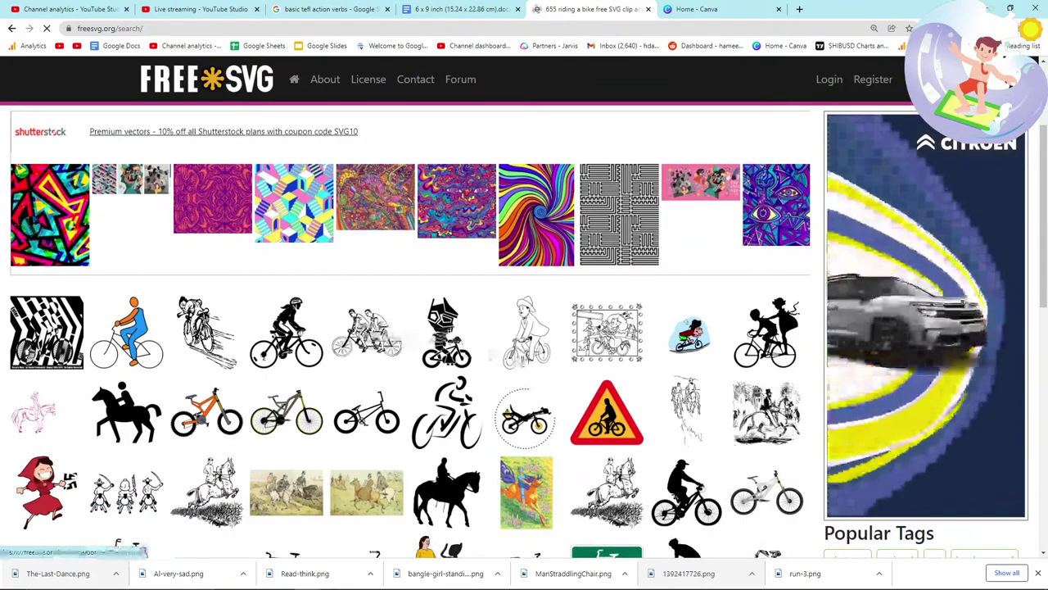
pyautogui.click(297, 330)
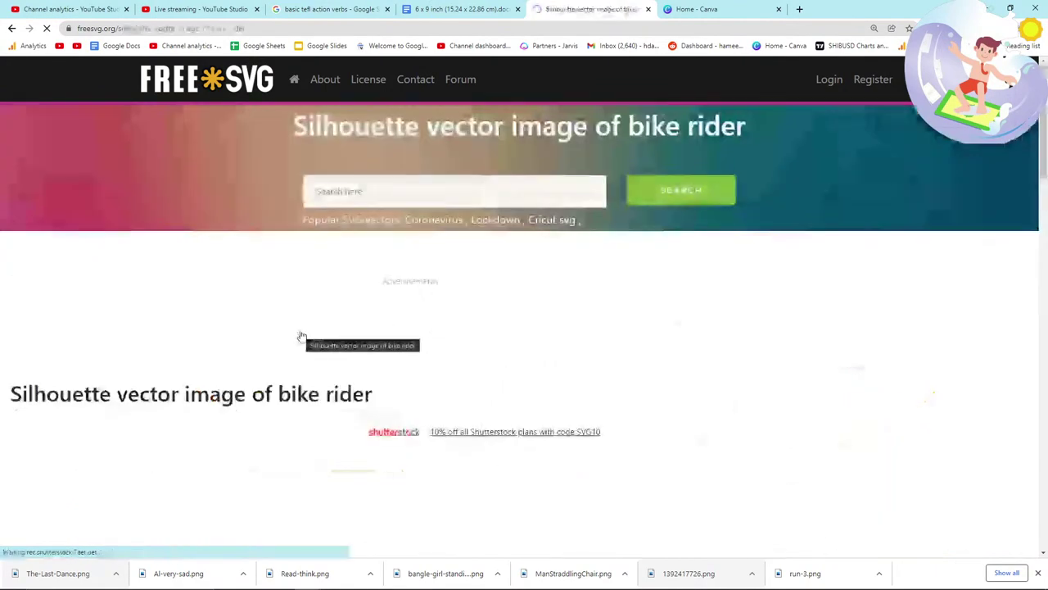
# Step: Save the bike rider silhouette as Steren_bike_rider_1.png
pyautogui.scroll(-4, 297, 332)
pyautogui.rightClick(209, 293)
pyautogui.click(225, 316)
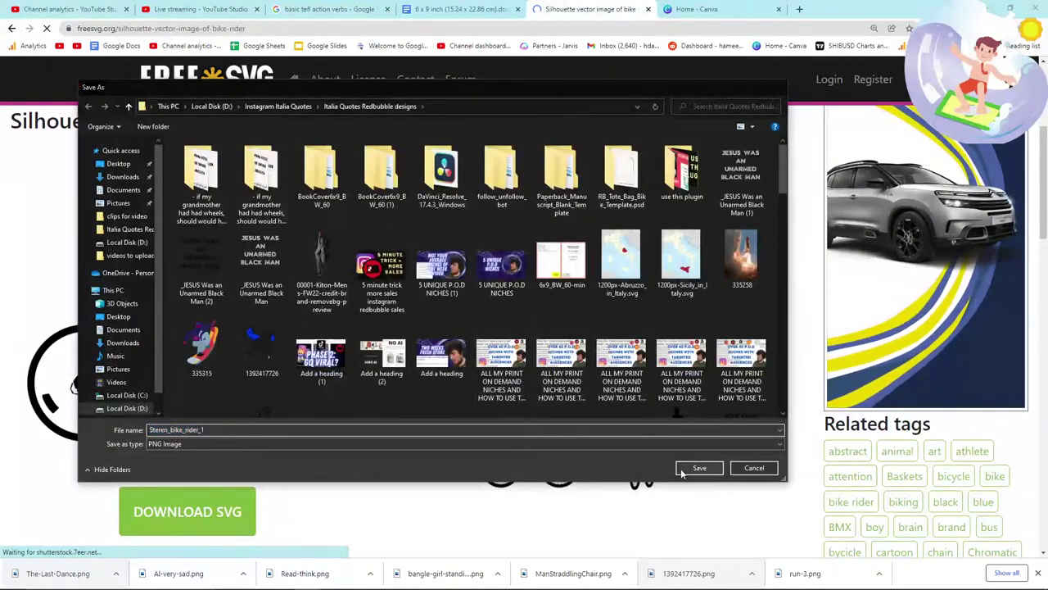
pyautogui.press('Return')
# Step: Drag the bike rider PNG onto page 9, below the ballerina, in the 6x9 manuscript
pyautogui.click(465, 9)
pyautogui.scroll(-2, 609, 426)
pyautogui.click(594, 385)
pyautogui.click(629, 385)
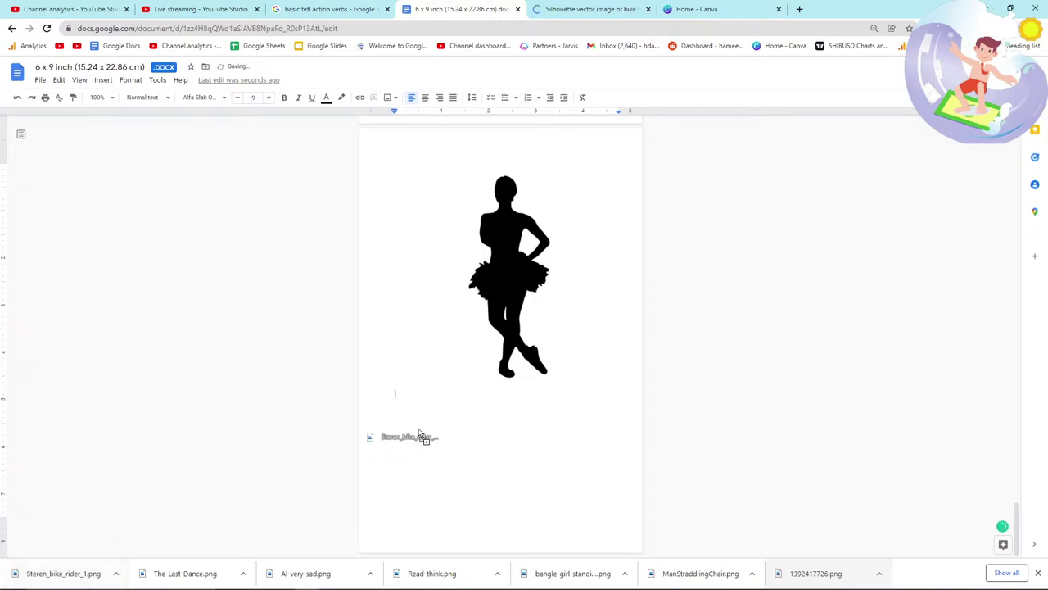
pyautogui.moveTo(402, 442); pyautogui.dragTo(405, 438)
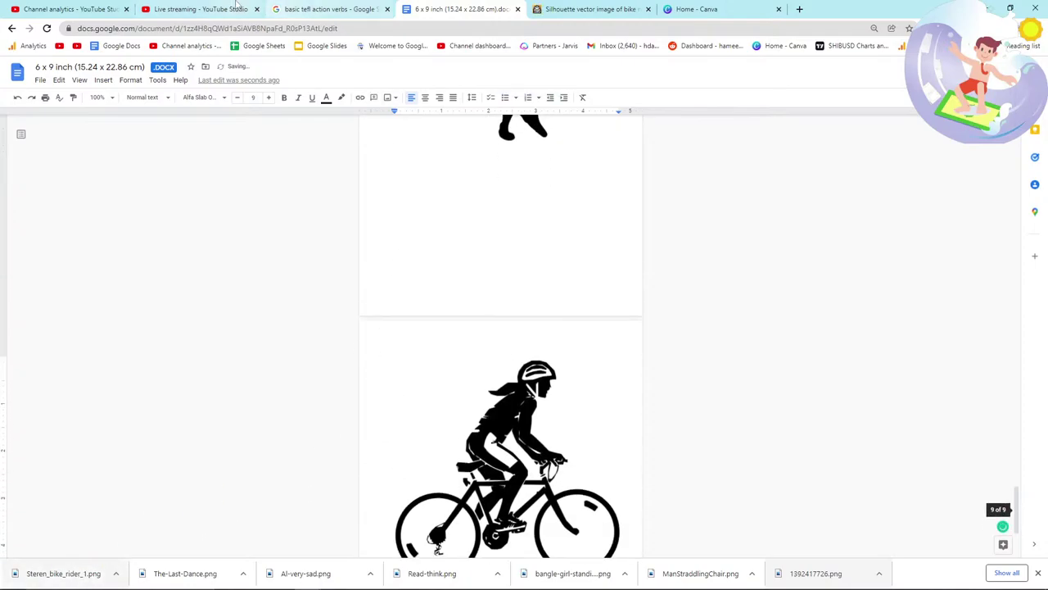
pyautogui.click(531, 8)
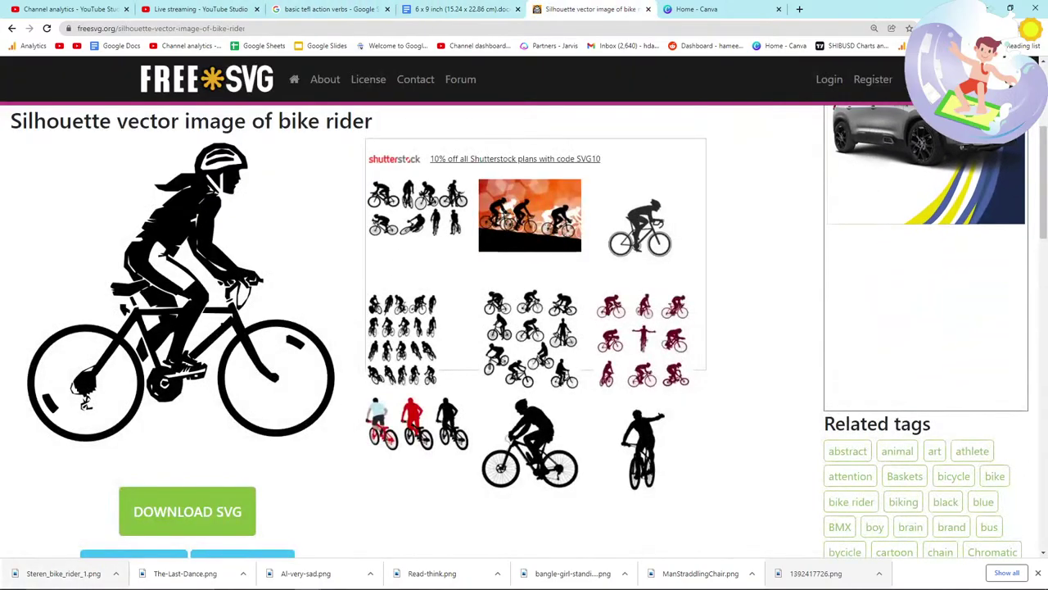
# Step: Search FreeSVG for 'watching tv'
pyautogui.click(328, 8)
pyautogui.scroll(-1, 319, 303)
pyautogui.scroll(1, 320, 303)
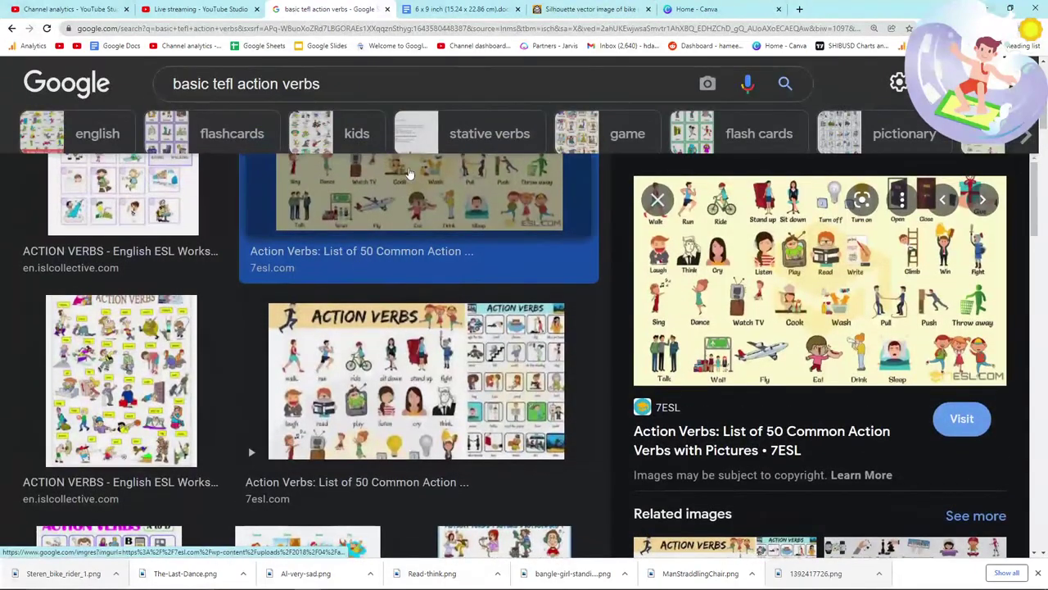
pyautogui.click(590, 9)
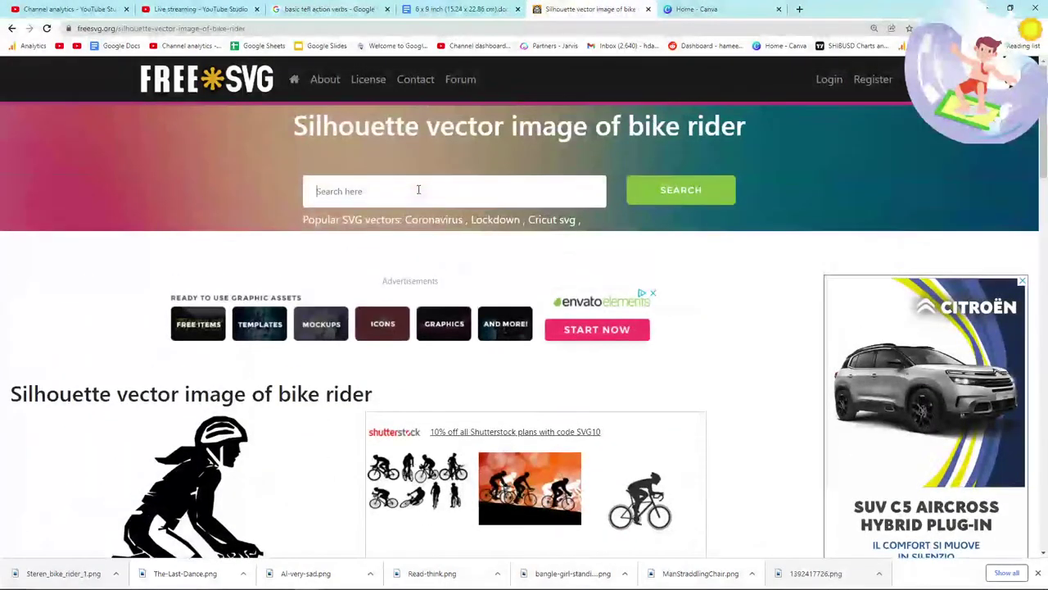
pyautogui.click(418, 189)
pyautogui.write('watching tv')
pyautogui.press('Return')
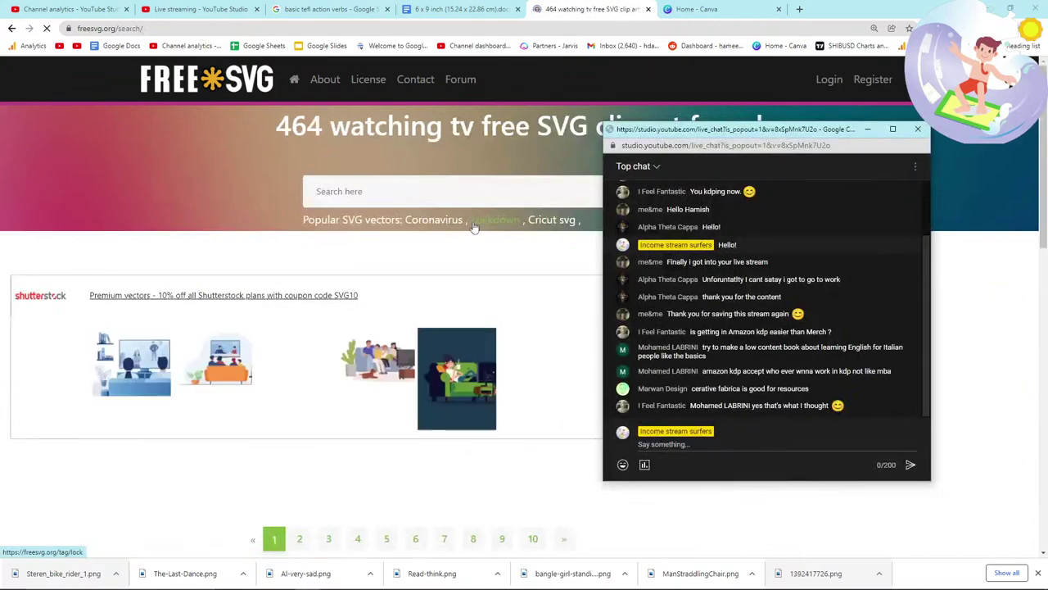
# Step: Save the Watching TV drawing as WatchingTV.png
pyautogui.scroll(-3, 399, 348)
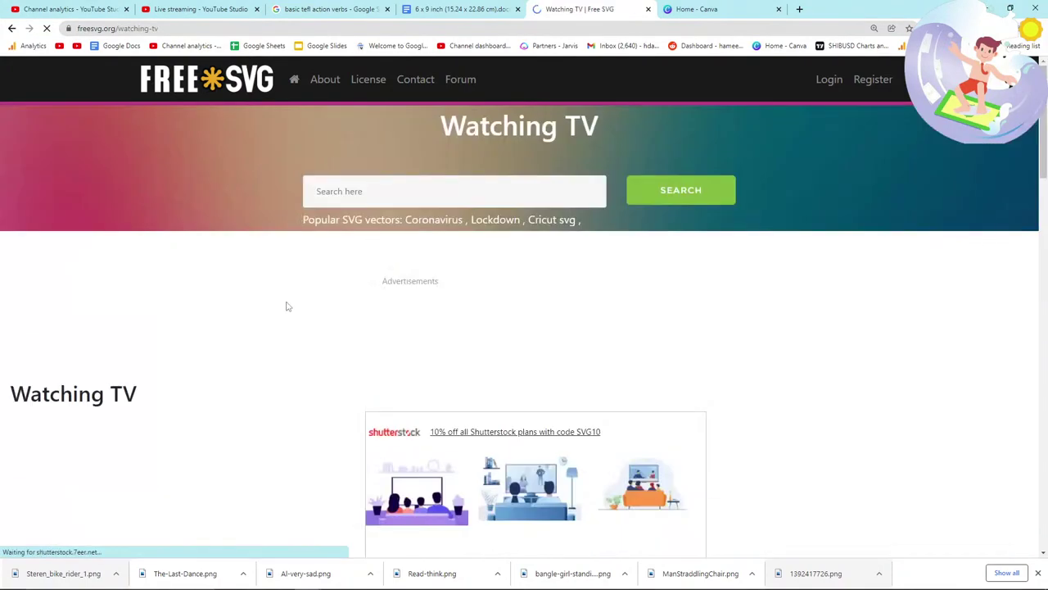
pyautogui.scroll(-3, 289, 300)
pyautogui.rightClick(217, 300)
pyautogui.click(254, 331)
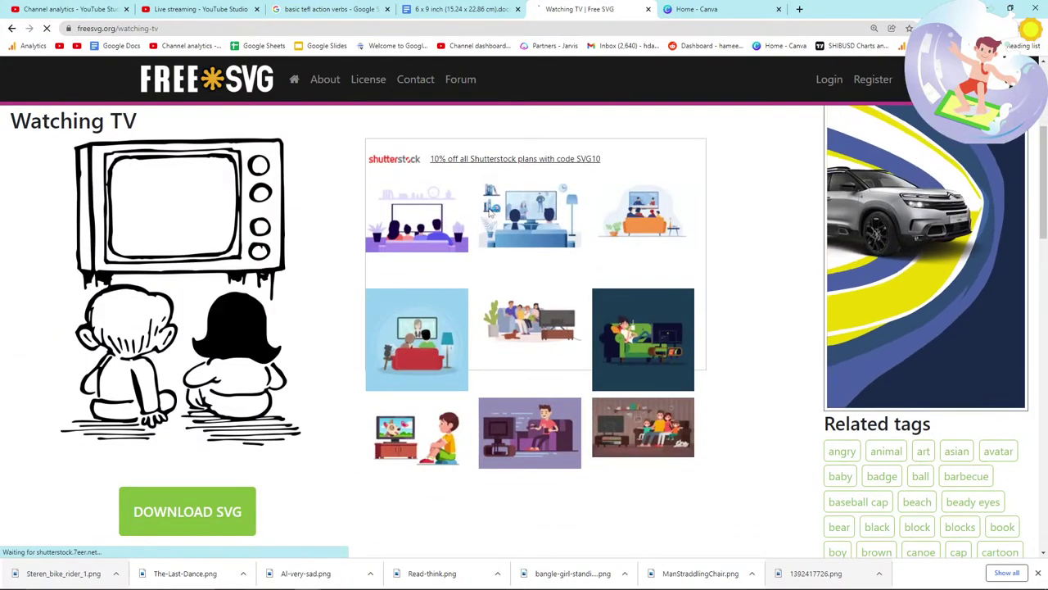
pyautogui.press('Return')
# Step: Copy the Amazon search query line from Notepad and post it in the live chat
pyautogui.hotkey('alt', 'Tab')
pyautogui.press('Tab')
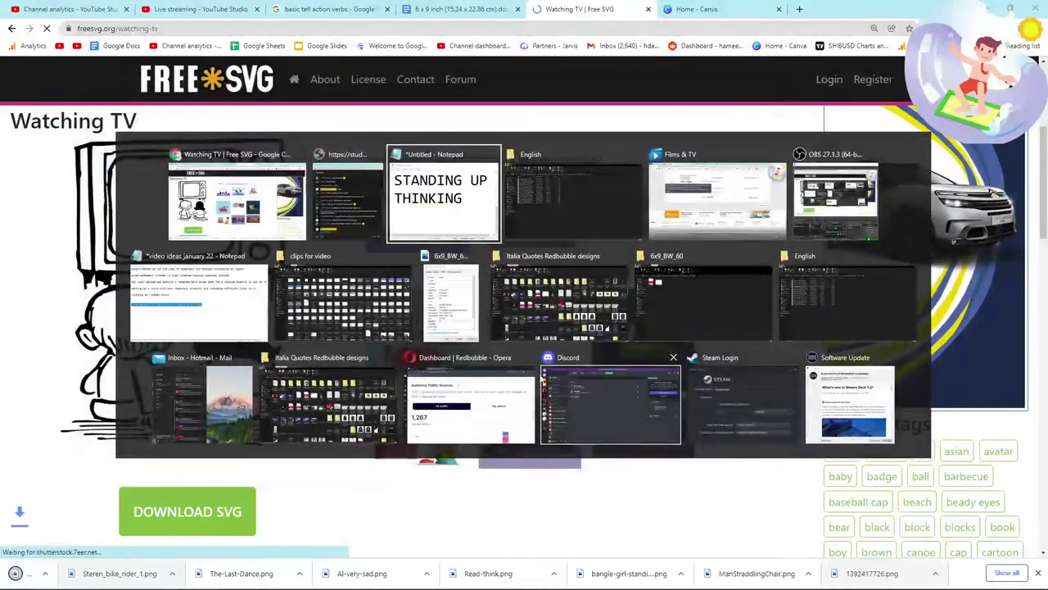
pyautogui.click(246, 300)
pyautogui.moveTo(543, 308); pyautogui.dragTo(6, 309)
pyautogui.hotkey('ctrl', 'c')
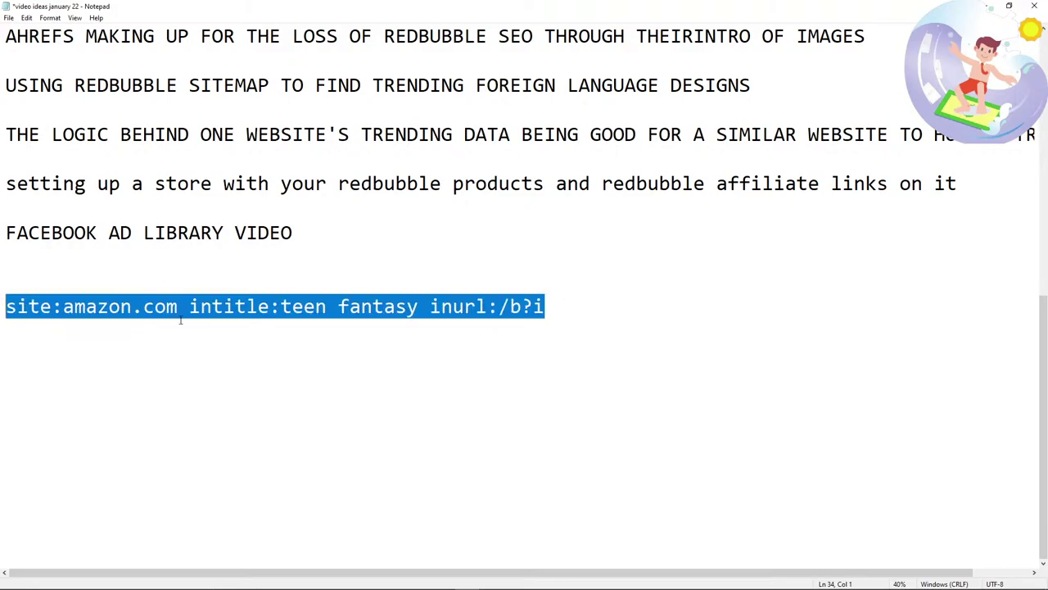
pyautogui.hotkey('alt', 'Tab')
pyautogui.hotkey('alt', 'Tab')
pyautogui.click(682, 403)
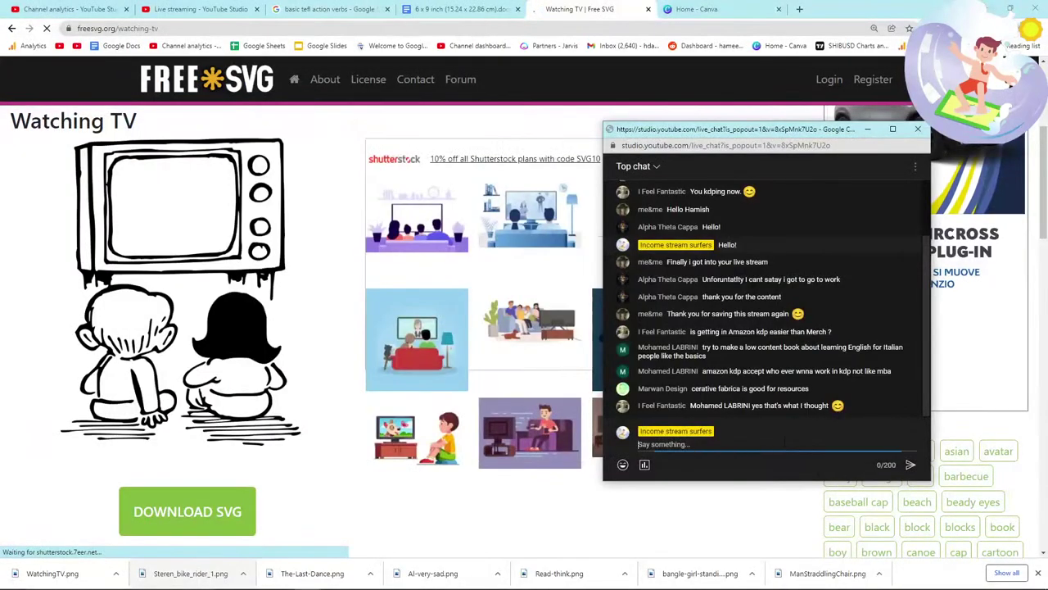
pyautogui.hotkey('ctrl', 'v')
pyautogui.press('Return')
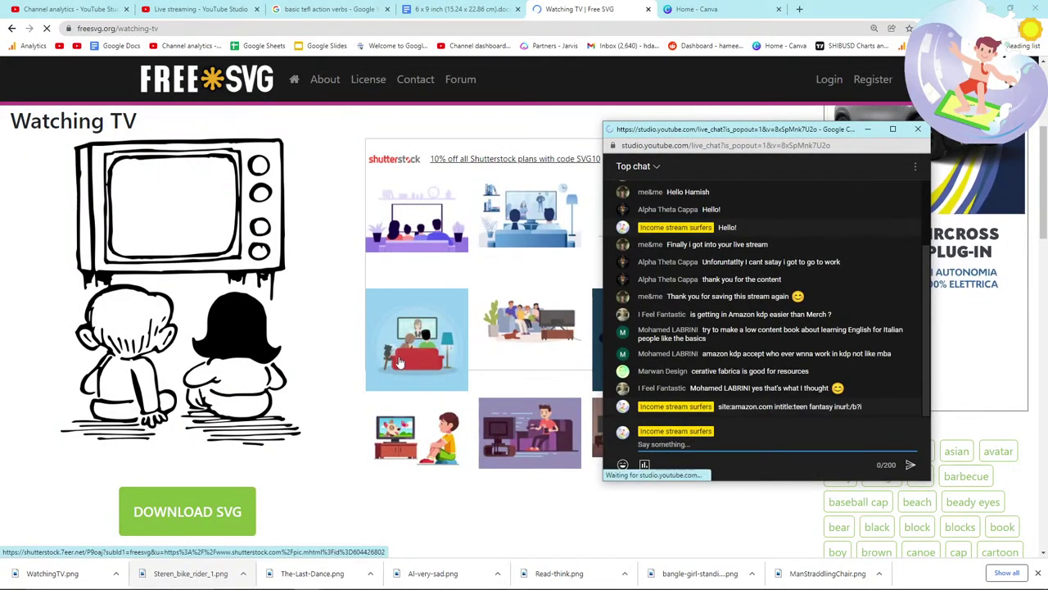
pyautogui.click(338, 379)
# Step: Dismiss the image options and go back to the 6x9 manuscript
pyautogui.rightClick(206, 261)
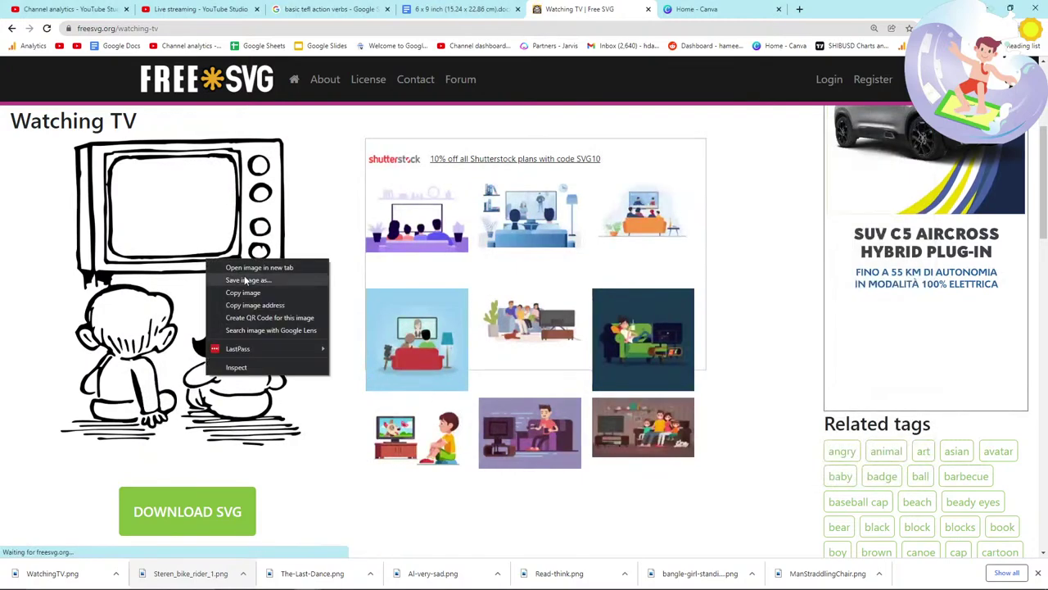
pyautogui.click(245, 281)
pyautogui.click(458, 9)
pyautogui.scroll(-3, 659, 404)
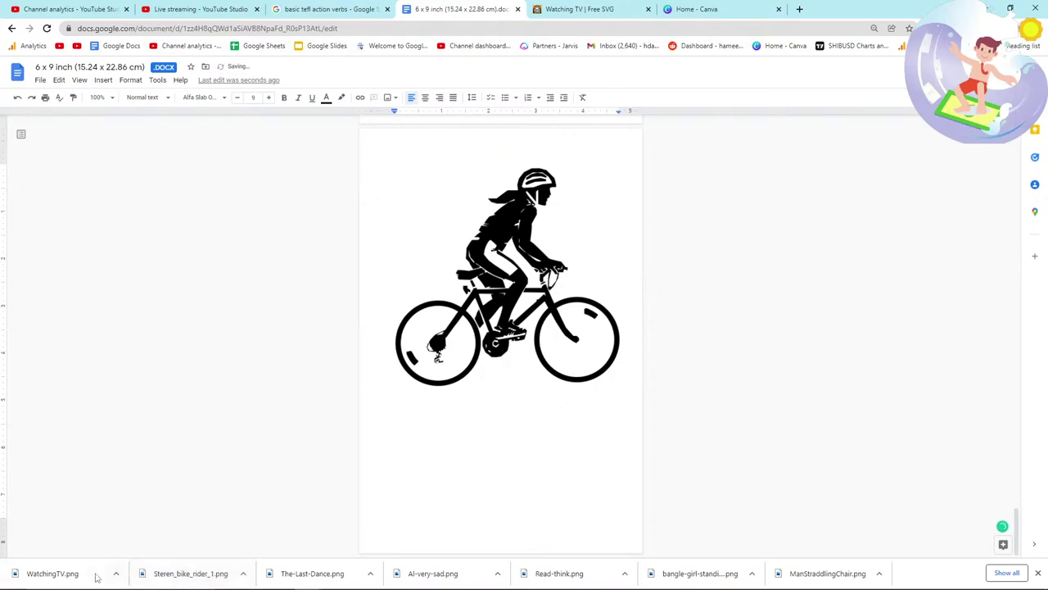
# Step: Review the manuscript pages and complete CRYING in the Notepad verb list
pyautogui.moveTo(440, 473); pyautogui.dragTo(426, 478)
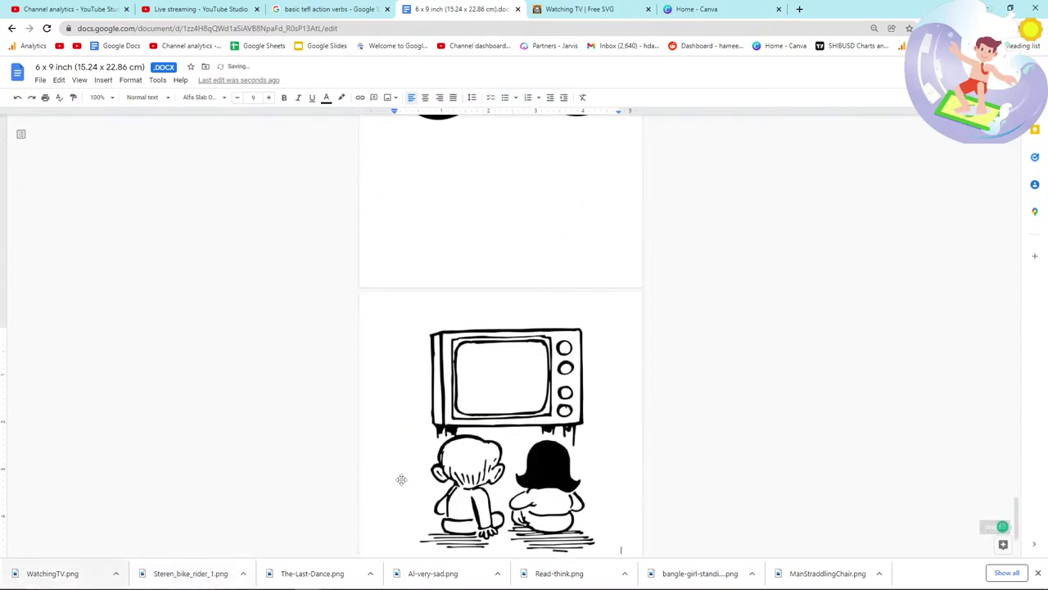
pyautogui.scroll(10, 412, 449)
pyautogui.hotkey('alt', 'Tab')
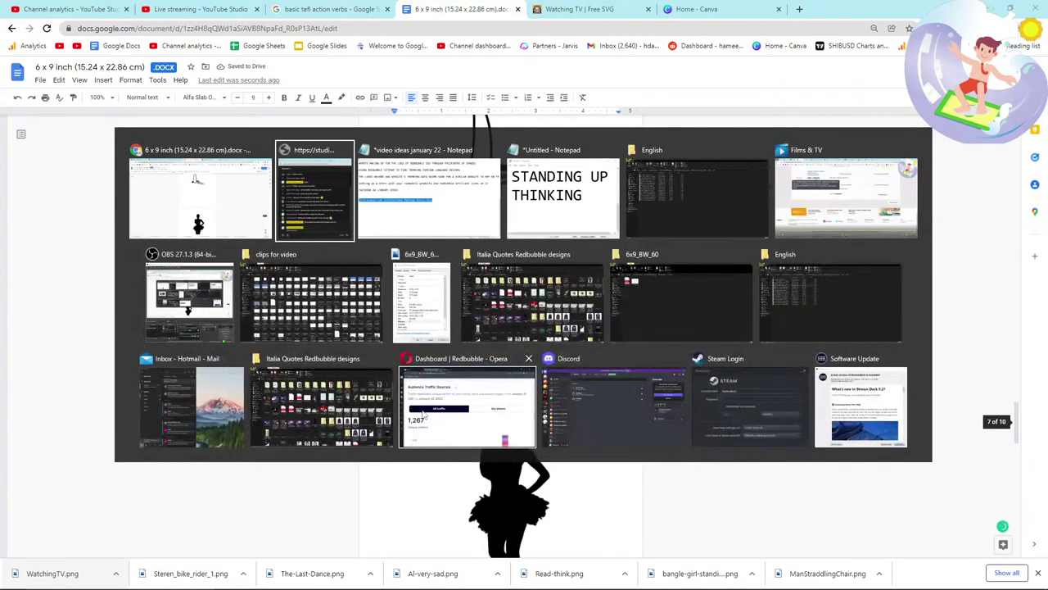
pyautogui.hotkey('alt', 'Tab')
pyautogui.scroll(-10, 446, 399)
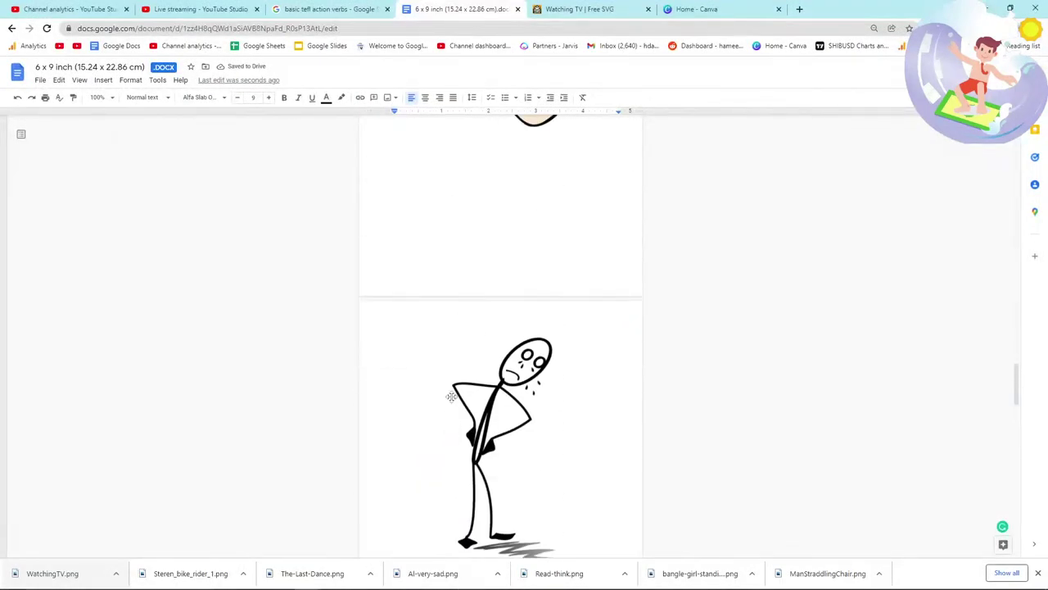
pyautogui.scroll(-5, 451, 396)
pyautogui.hotkey('alt', 'Tab')
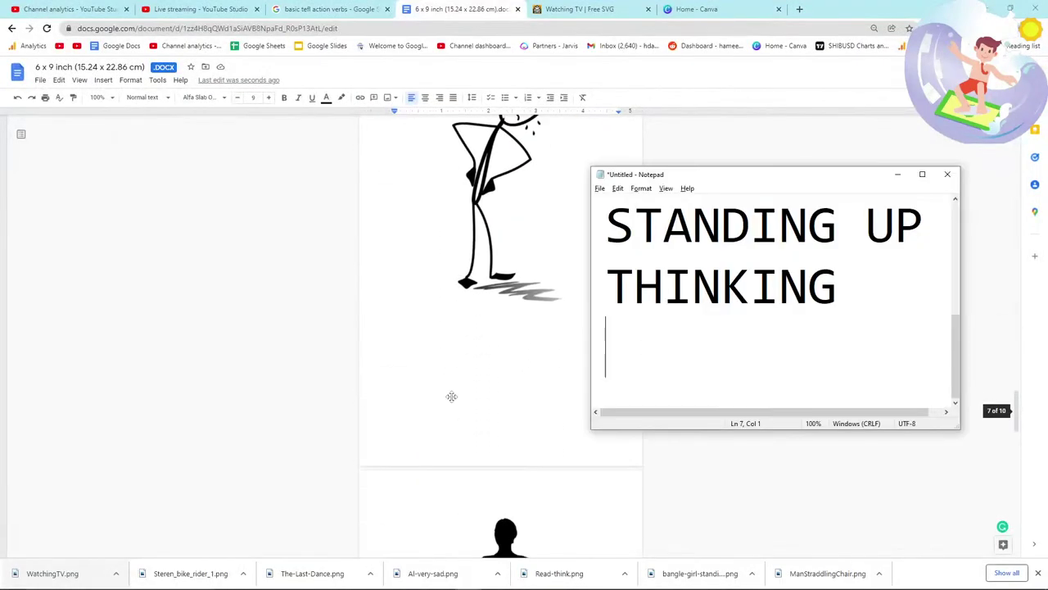
pyautogui.write('ING')
pyautogui.press('Return')
# Step: Add DANCING and RIDING A BIKE to the verb list
pyautogui.hotkey('alt', 'Tab')
pyautogui.scroll(-4, 456, 394)
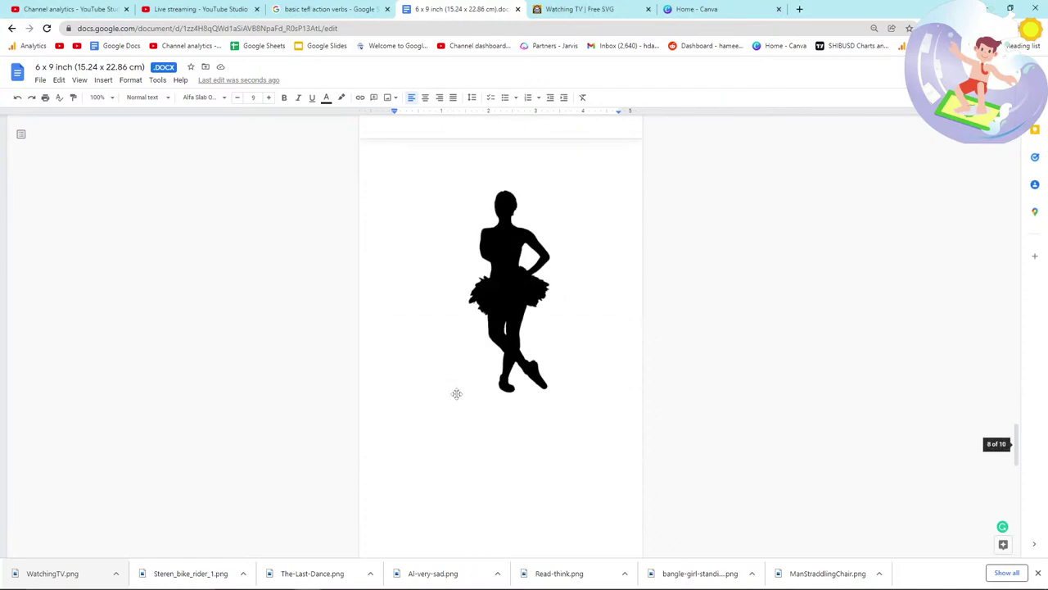
pyautogui.hotkey('alt', 'Tab')
pyautogui.write('DA')
pyautogui.write('NCING')
pyautogui.click(456, 394)
pyautogui.scroll(-5, 456, 394)
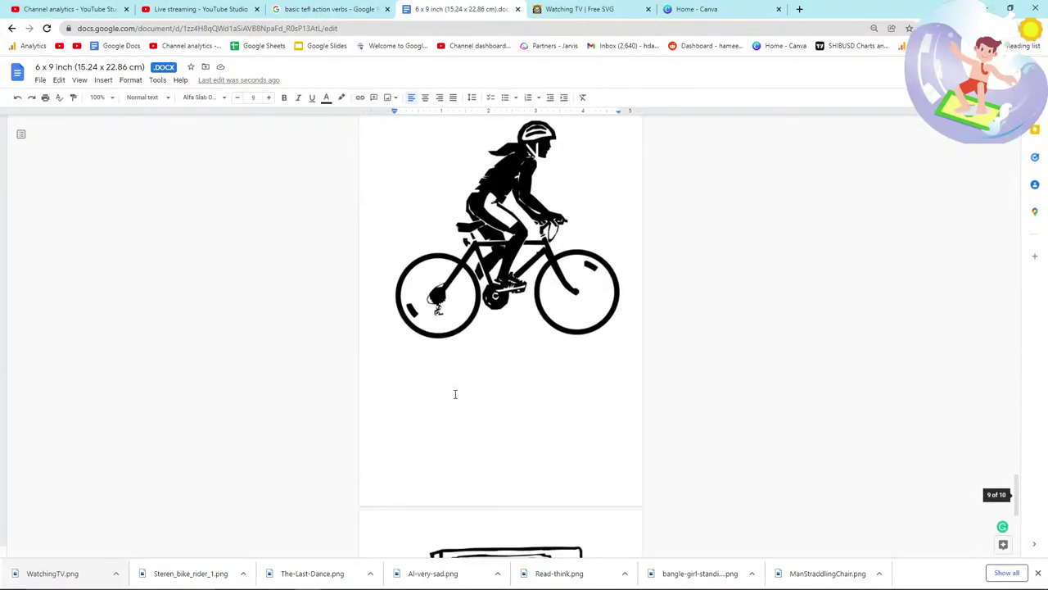
pyautogui.hotkey('alt', 'Tab')
pyautogui.write('RIDING A BIKE')
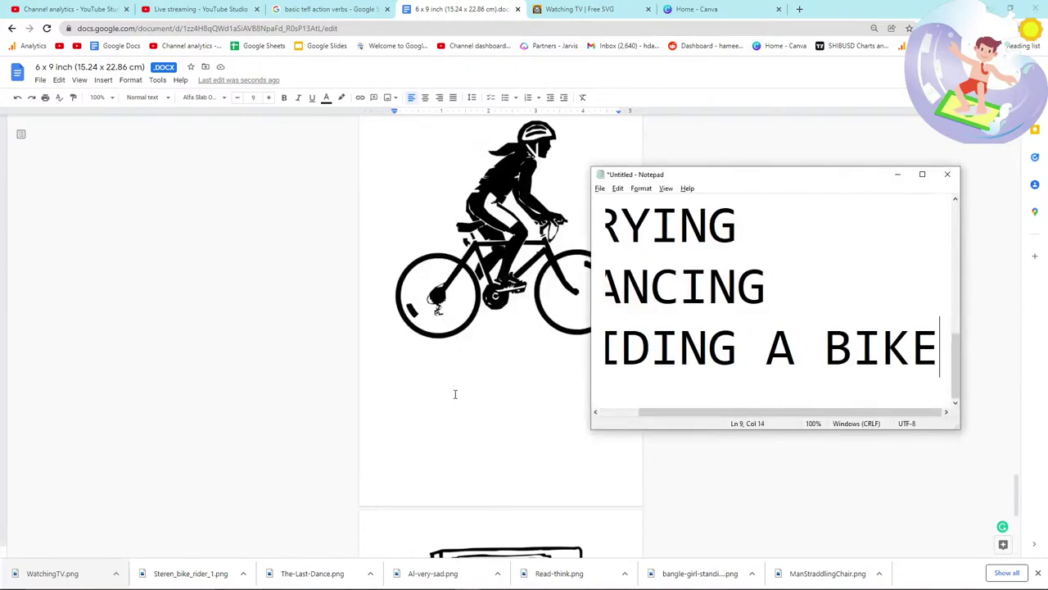
# Step: Add WATCHING TV to the verb list after checking the next manuscript page
pyautogui.hotkey('alt', 'Tab')
pyautogui.scroll(-5, 456, 394)
pyautogui.hotkey('alt', 'Tab')
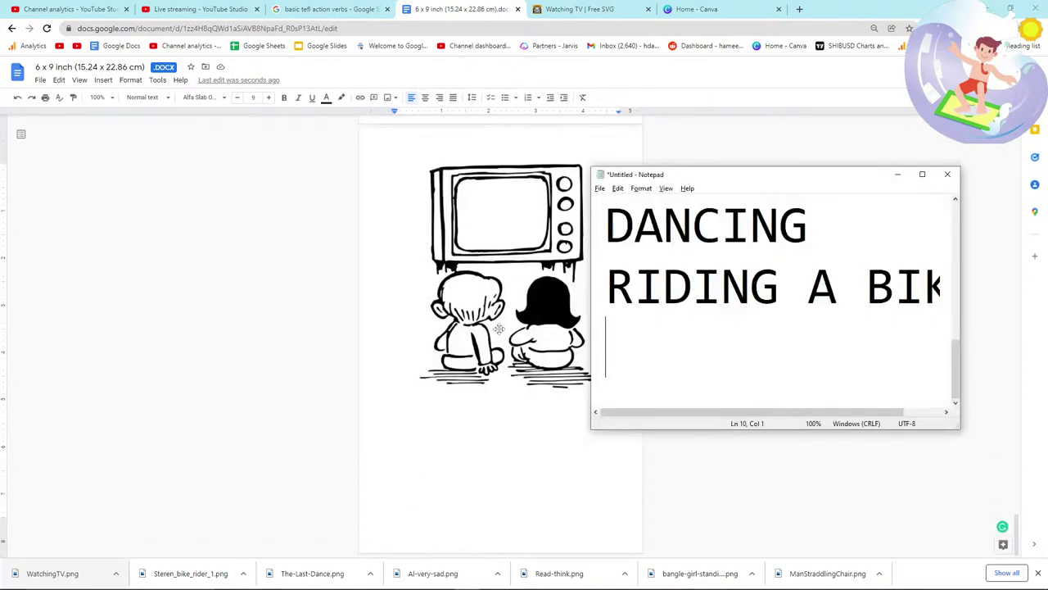
pyautogui.write('WATCHING TV')
pyautogui.hotkey('alt', 'Tab')
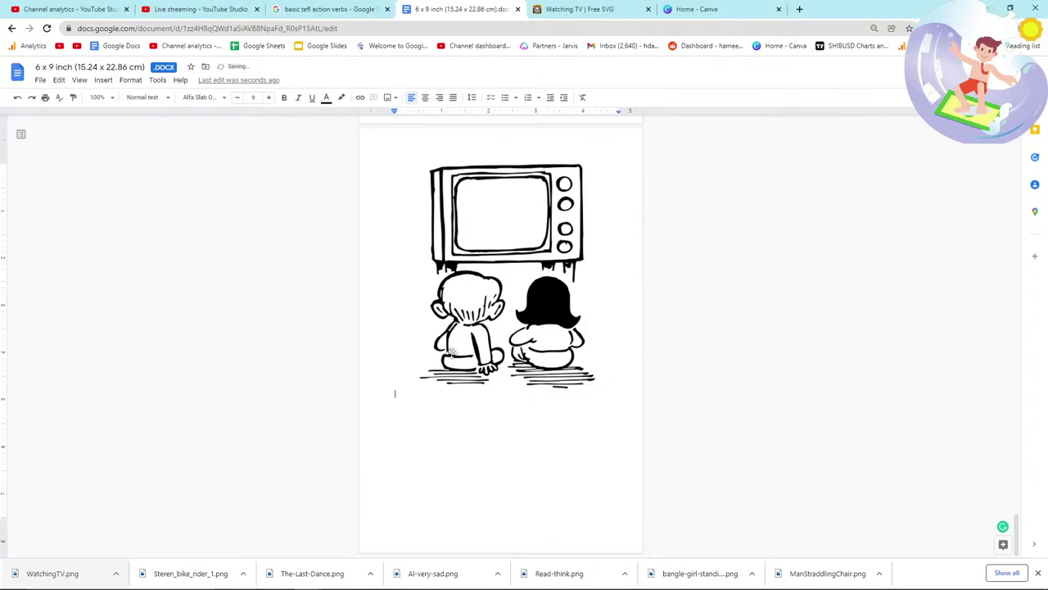
pyautogui.hotkey('alt', 'Tab')
pyautogui.hotkey('alt', 'Tab')
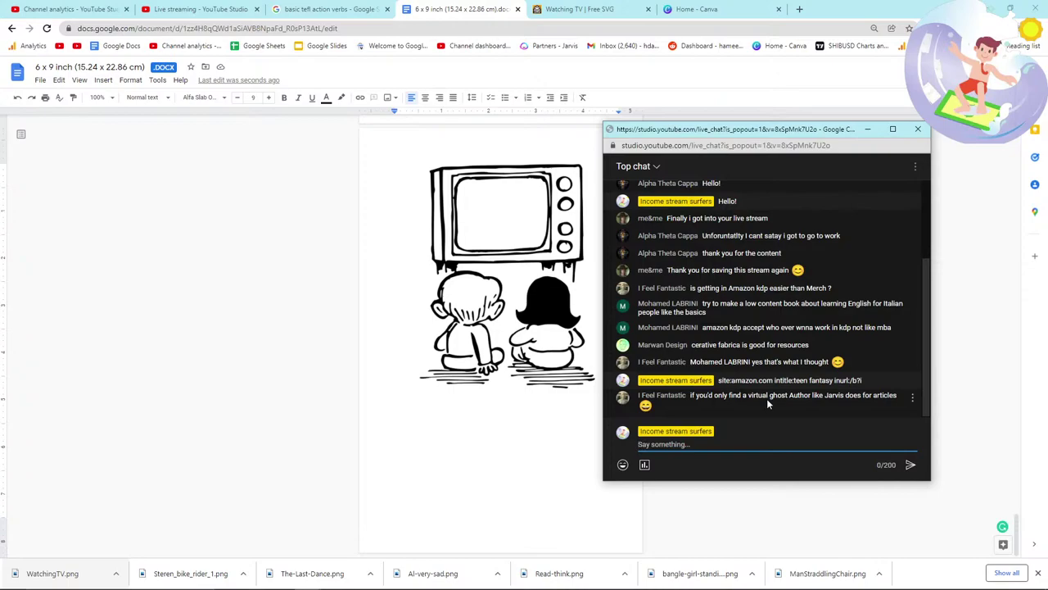
# Step: Select the chat messages about Jarvis and the virtual ghost author
pyautogui.tripleClick(833, 394)
pyautogui.click(834, 395)
pyautogui.tripleClick(766, 395)
pyautogui.click(765, 395)
pyautogui.click(522, 396)
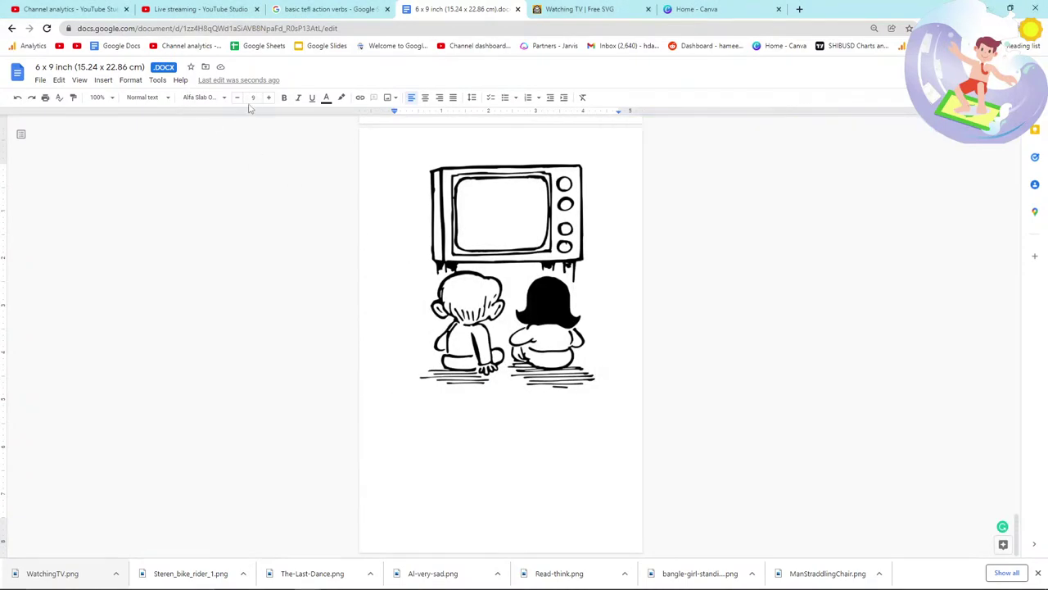
# Step: Send a reply in the live chat and bring the Notepad verb list forward
pyautogui.hotkey('alt', 'Tab')
pyautogui.hotkey('alt', 'Tab')
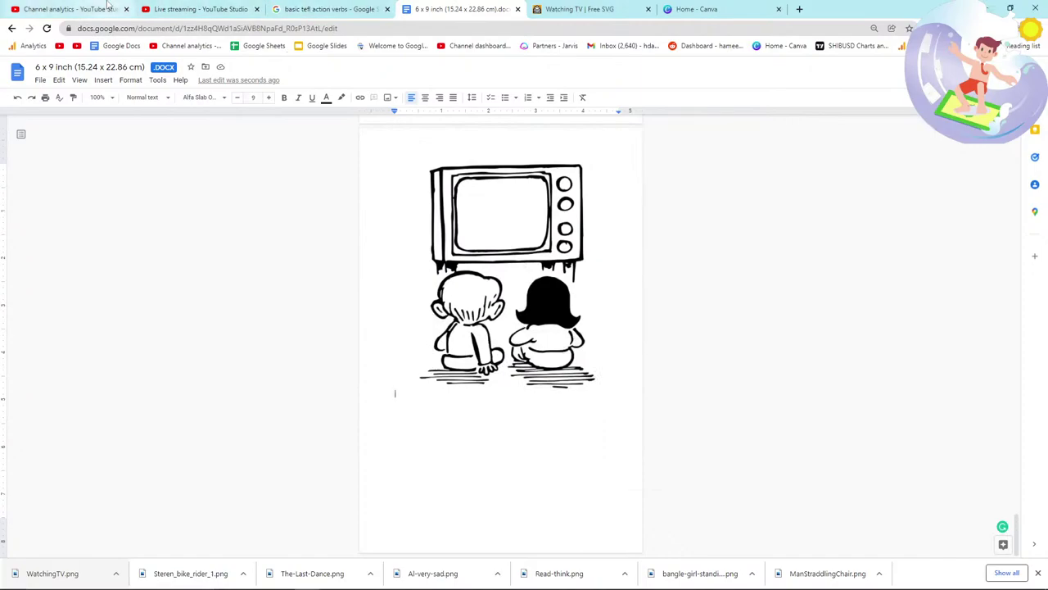
pyautogui.hotkey('alt', 'Tab')
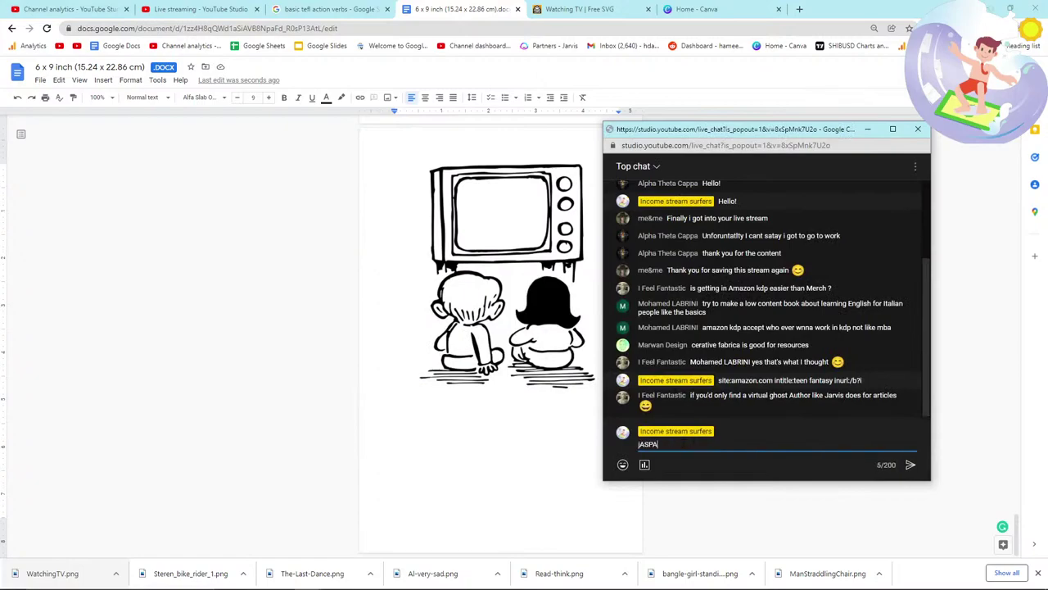
pyautogui.press('Return')
pyautogui.hotkey('alt', 'Tab')
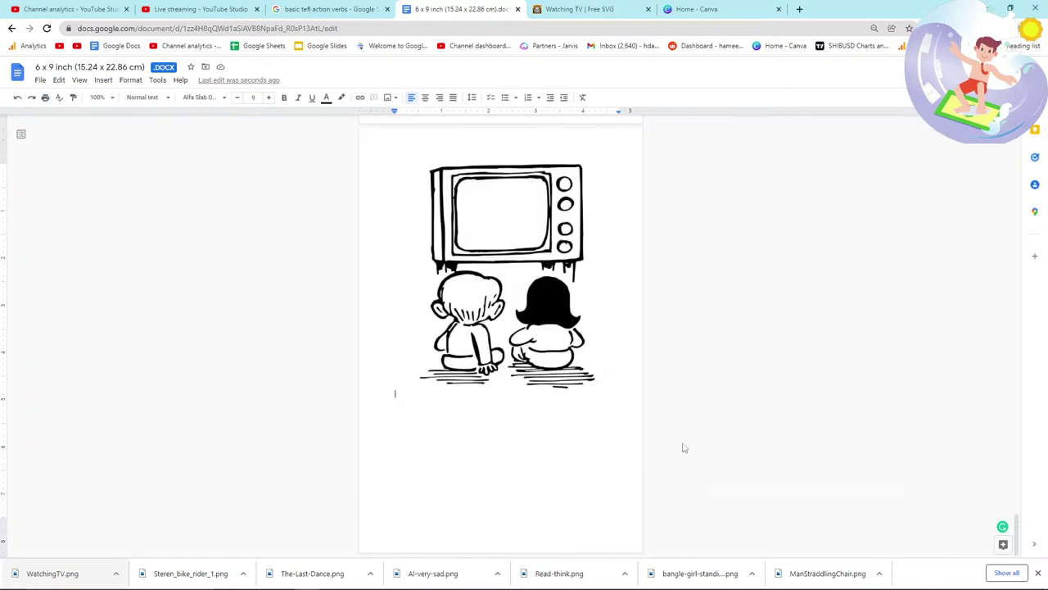
pyautogui.hotkey('alt', 'Tab')
pyautogui.hotkey('alt', 'Tab')
pyautogui.hotkey('alt', 'Tab')
pyautogui.hotkey('alt', 'Tab')
# Step: Search FreeSVG for 'walking' illustrations
pyautogui.click(577, 9)
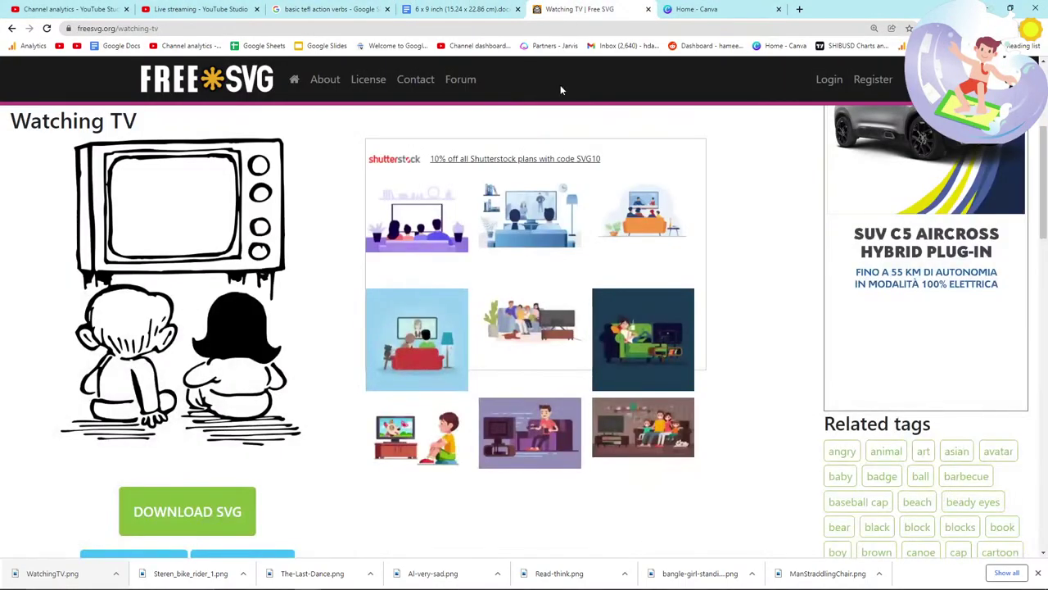
pyautogui.click(327, 9)
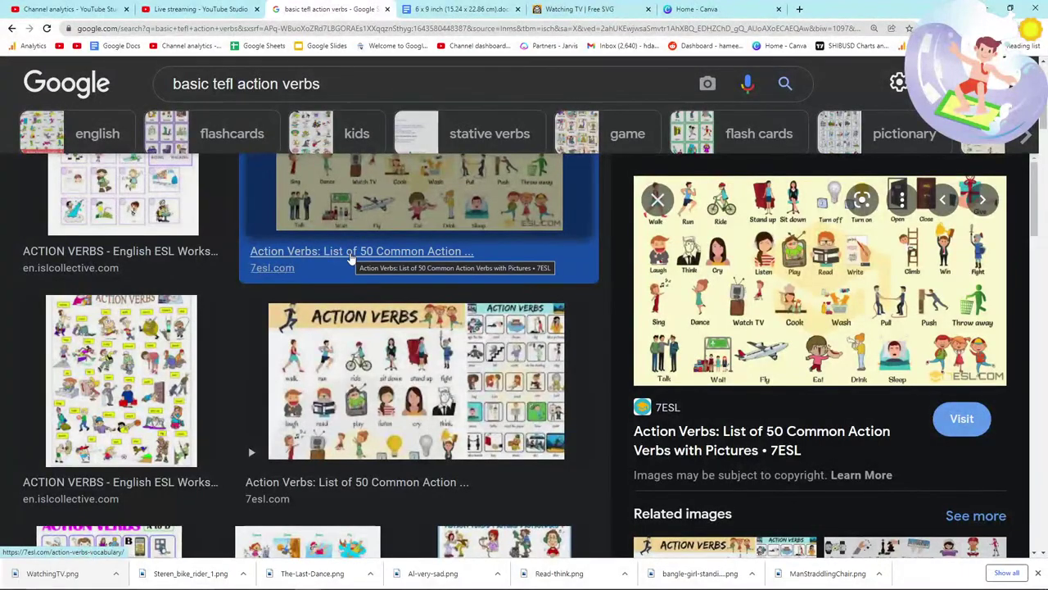
pyautogui.click(577, 9)
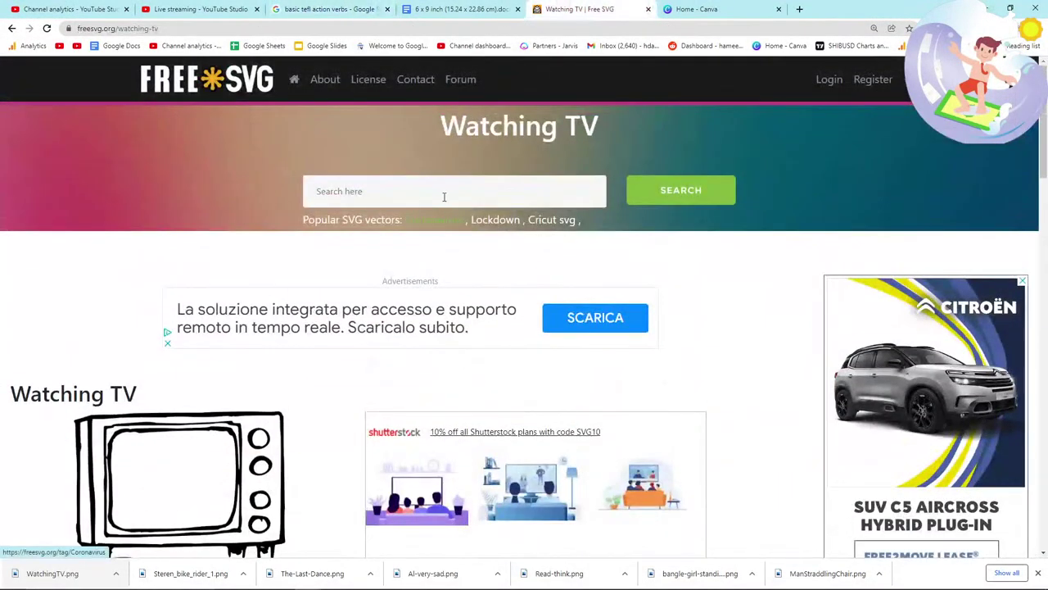
pyautogui.click(443, 193)
pyautogui.write('walking')
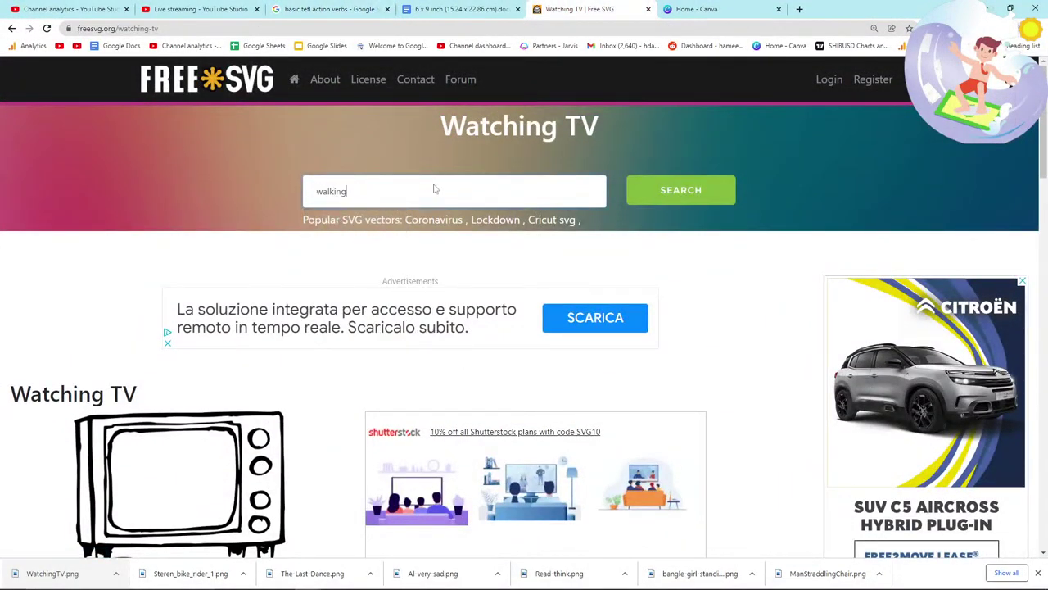
pyautogui.press('Return')
# Step: Open the drawing of a man walking with an umbrella
pyautogui.hotkey('alt', 'Tab')
pyautogui.hotkey('alt', 'Tab')
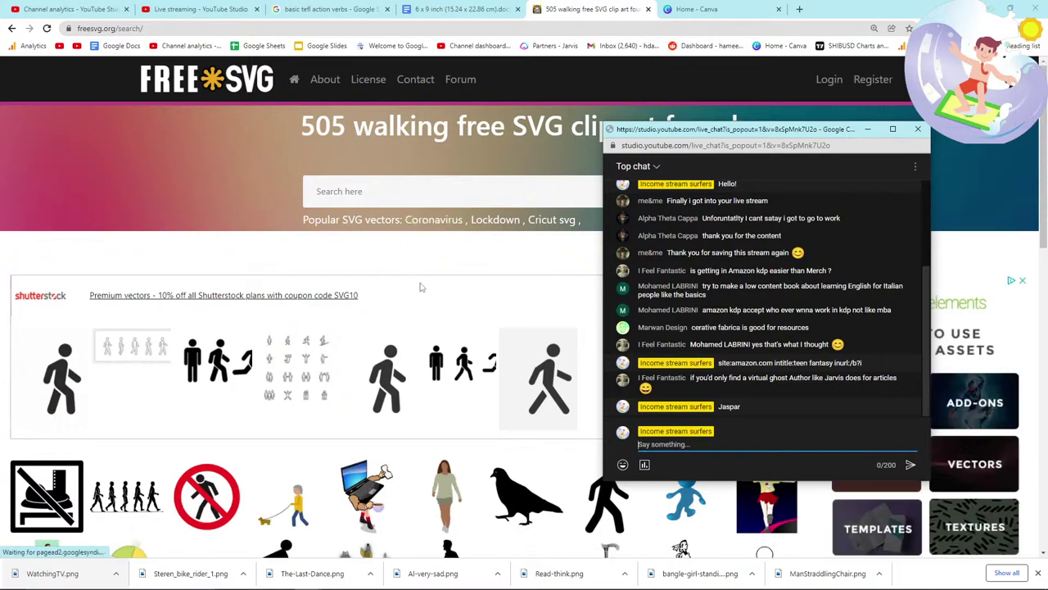
pyautogui.click(14, 262)
pyautogui.scroll(-2, 106, 261)
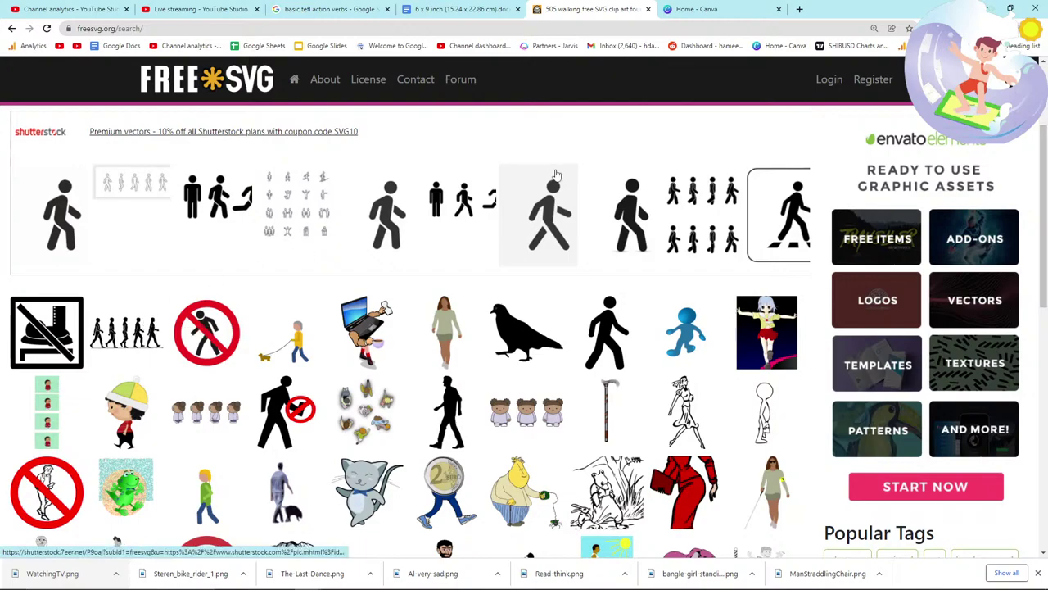
pyautogui.scroll(-2, 449, 325)
pyautogui.scroll(-1, 450, 326)
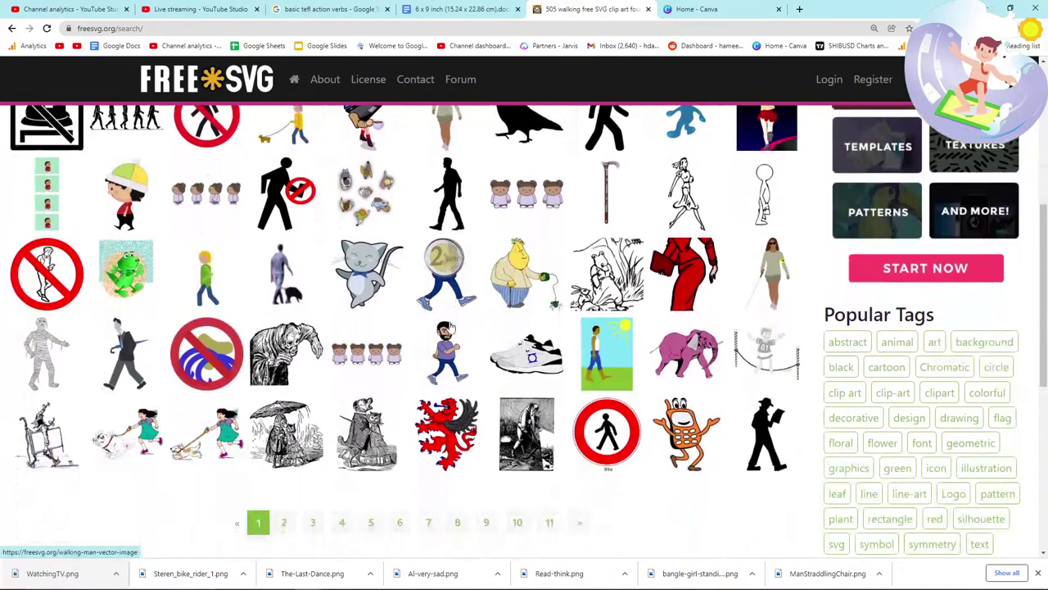
pyautogui.scroll(-1, 450, 325)
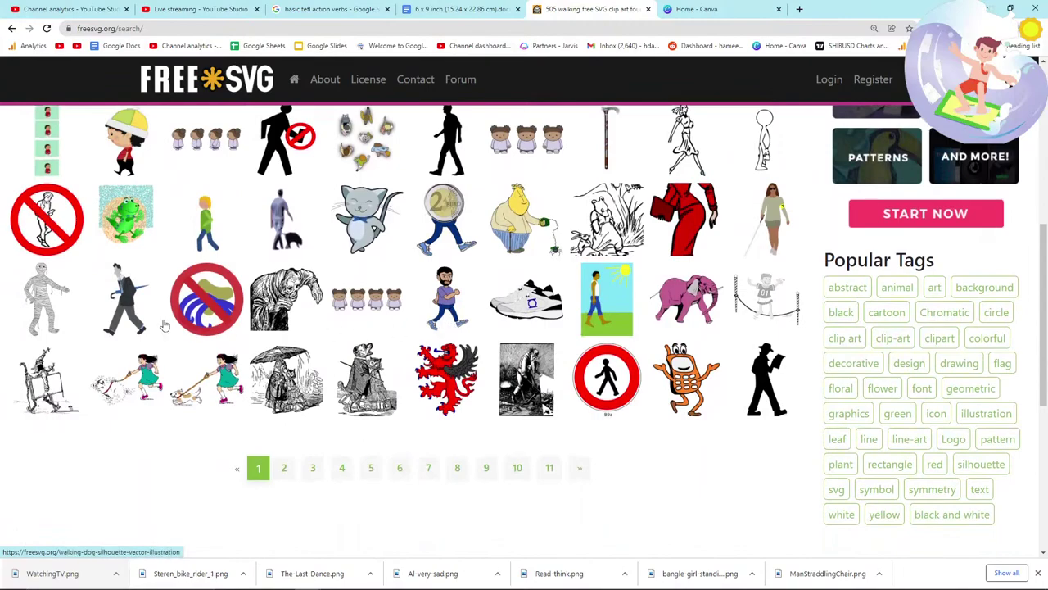
pyautogui.click(135, 301)
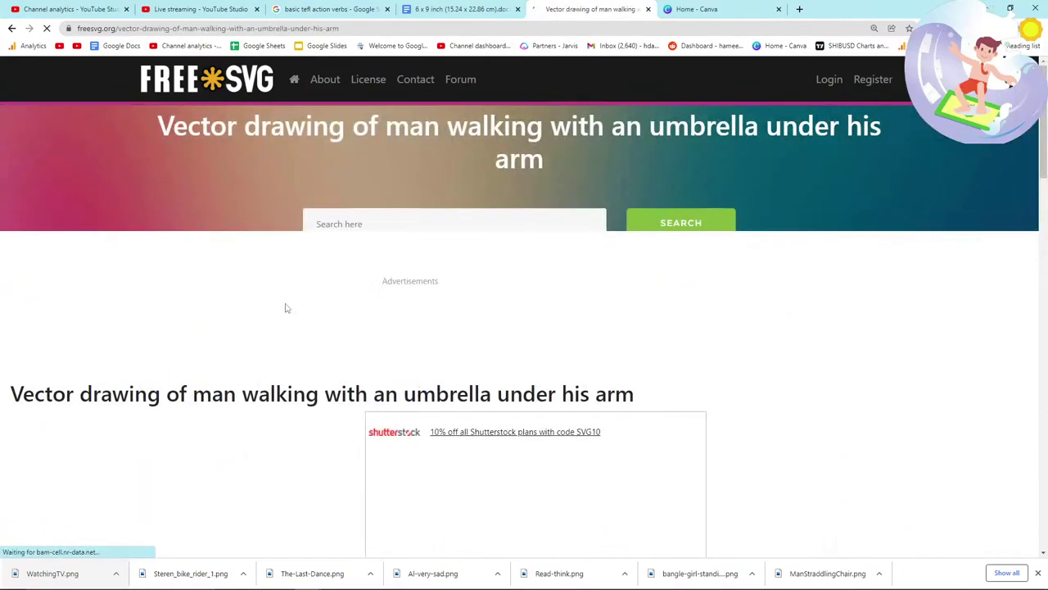
# Step: Save the umbrella-man drawing as studyzazou.png and switch back to the manuscript
pyautogui.scroll(-3, 279, 318)
pyautogui.scroll(-2, 270, 327)
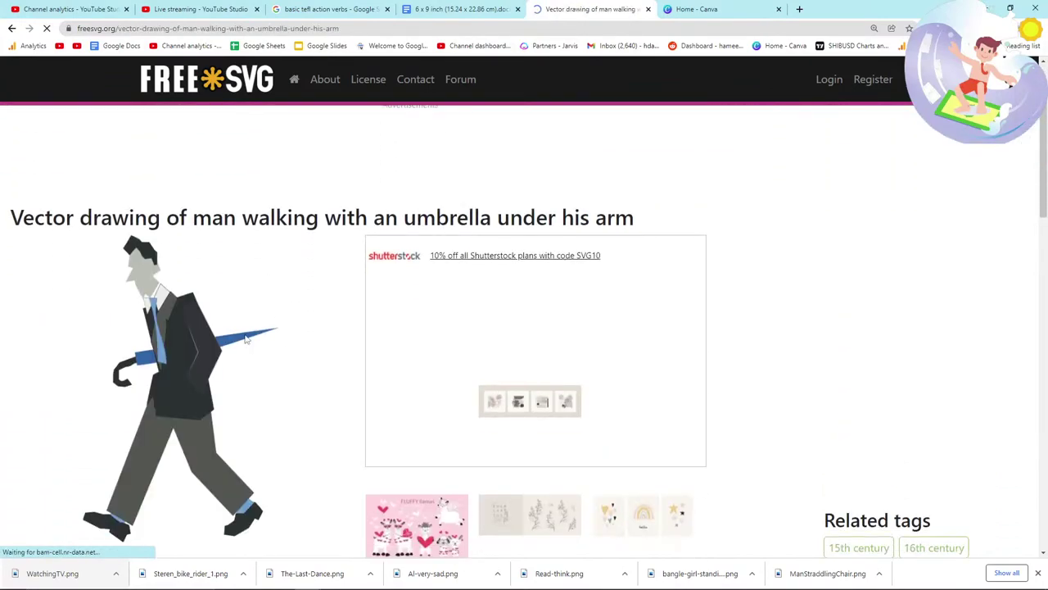
pyautogui.rightClick(185, 311)
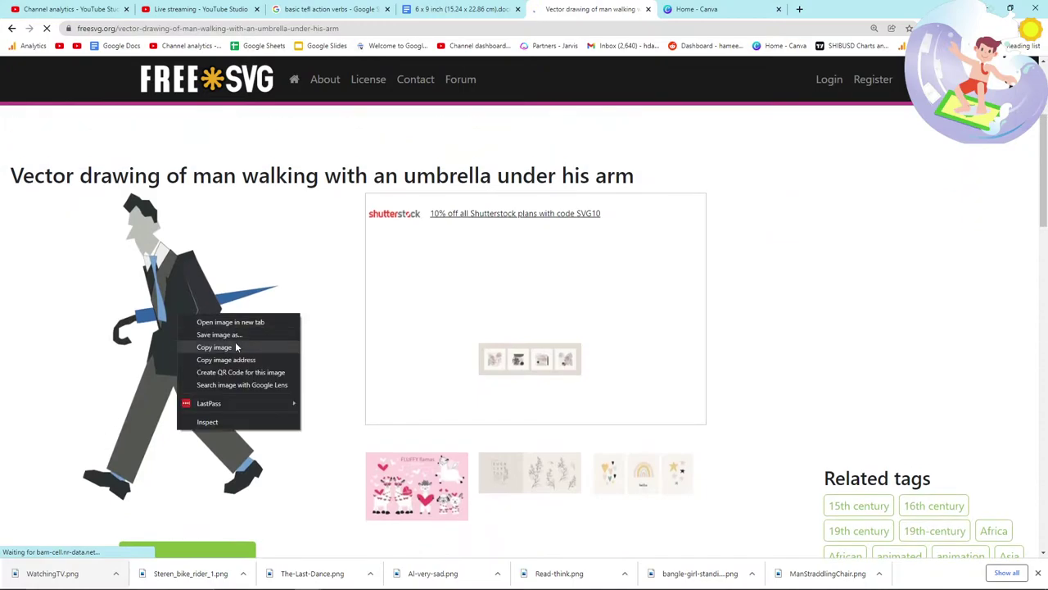
pyautogui.click(235, 344)
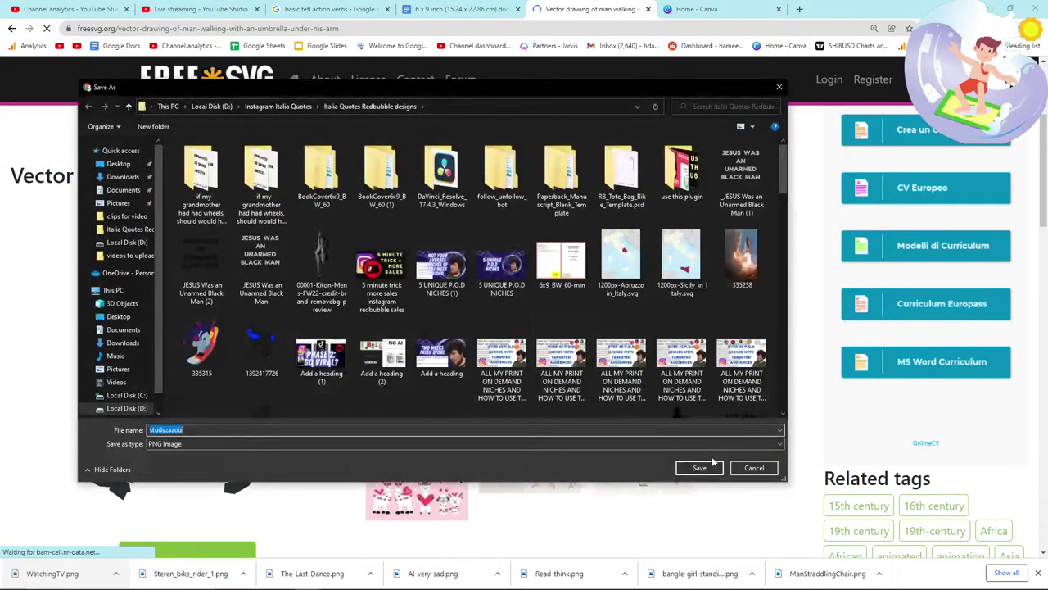
pyautogui.click(698, 467)
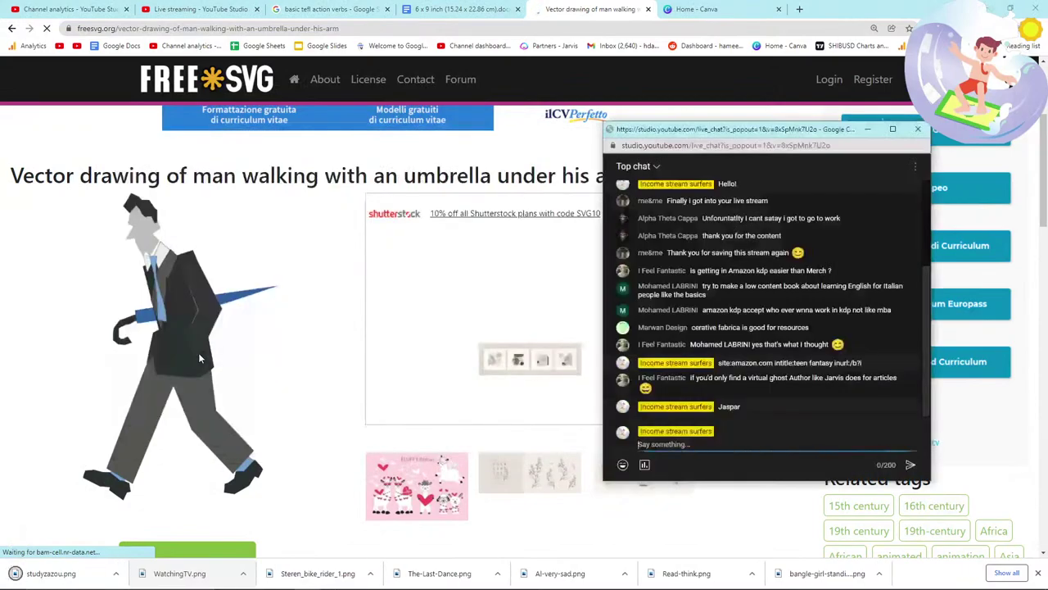
pyautogui.click(401, 182)
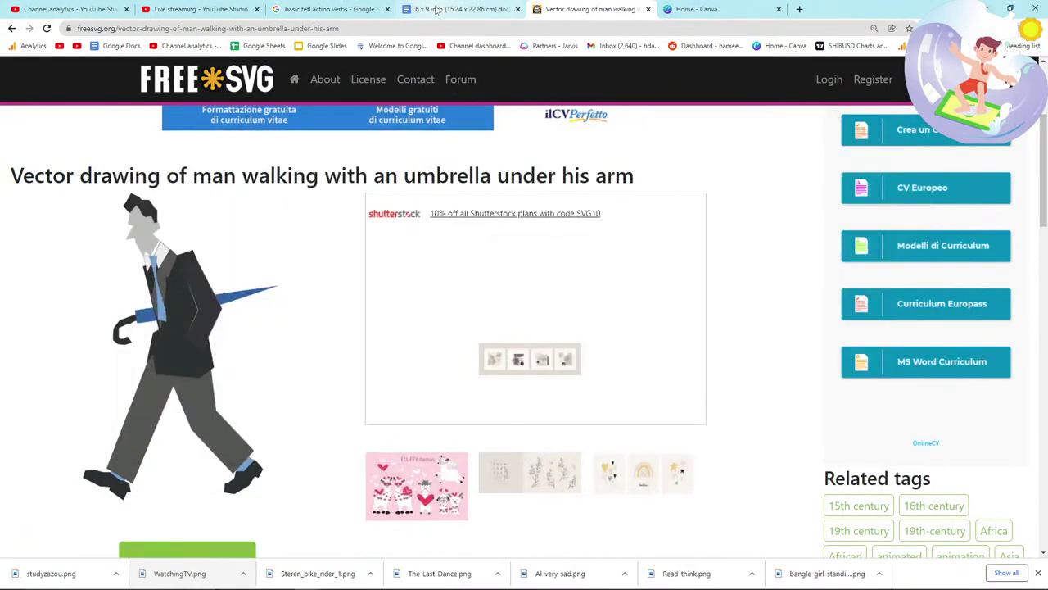
pyautogui.click(437, 10)
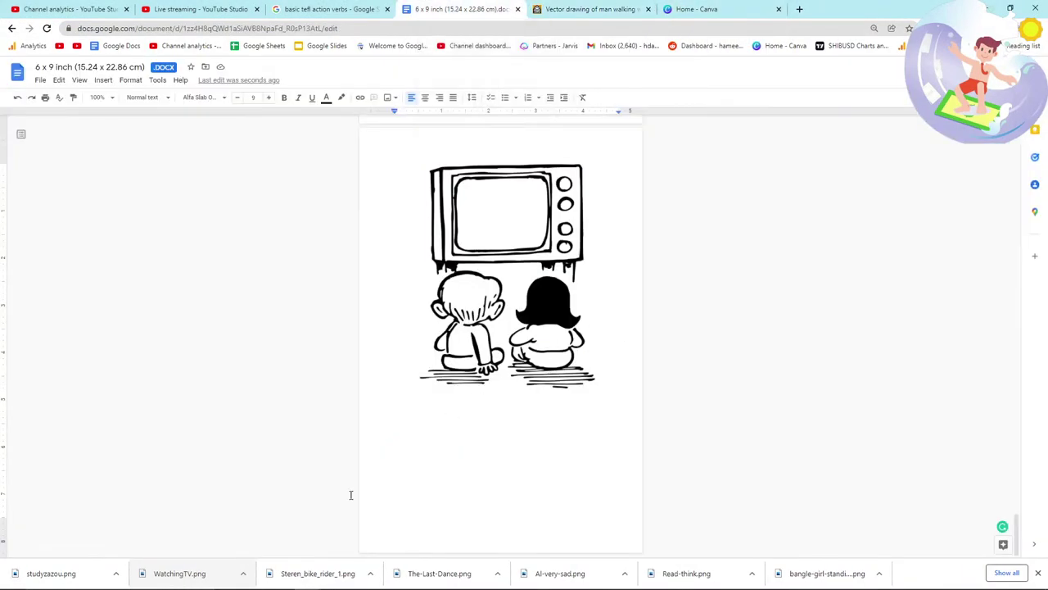
# Step: Drop the walking-man image onto a new manuscript page
pyautogui.moveTo(433, 416); pyautogui.dragTo(453, 306)
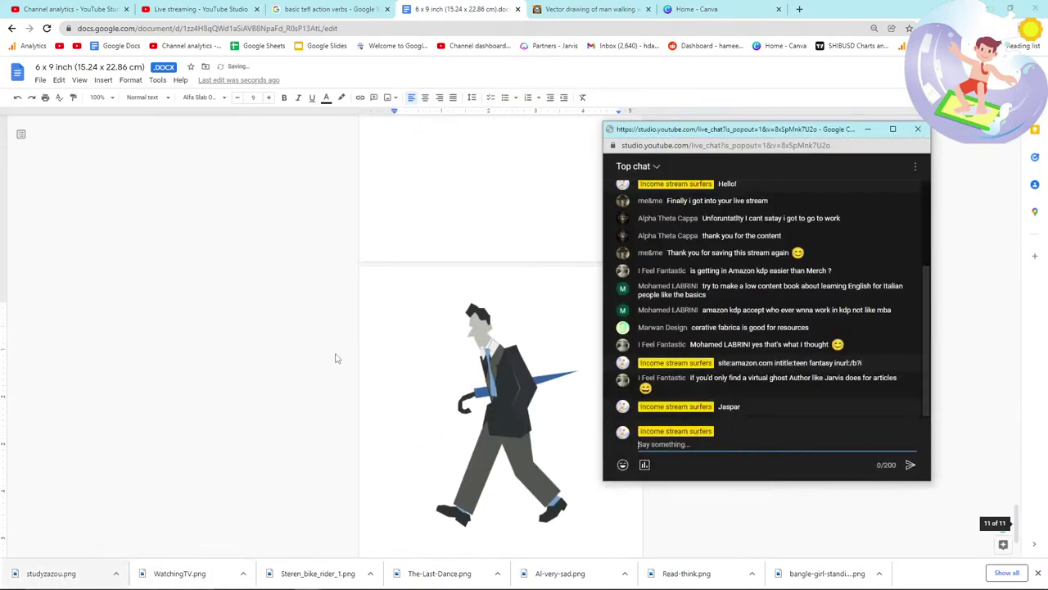
pyautogui.click(358, 367)
pyautogui.hotkey('alt', 'Tab')
pyautogui.press('Tab')
pyautogui.press('Tab')
pyautogui.press('Tab')
pyautogui.press('Tab')
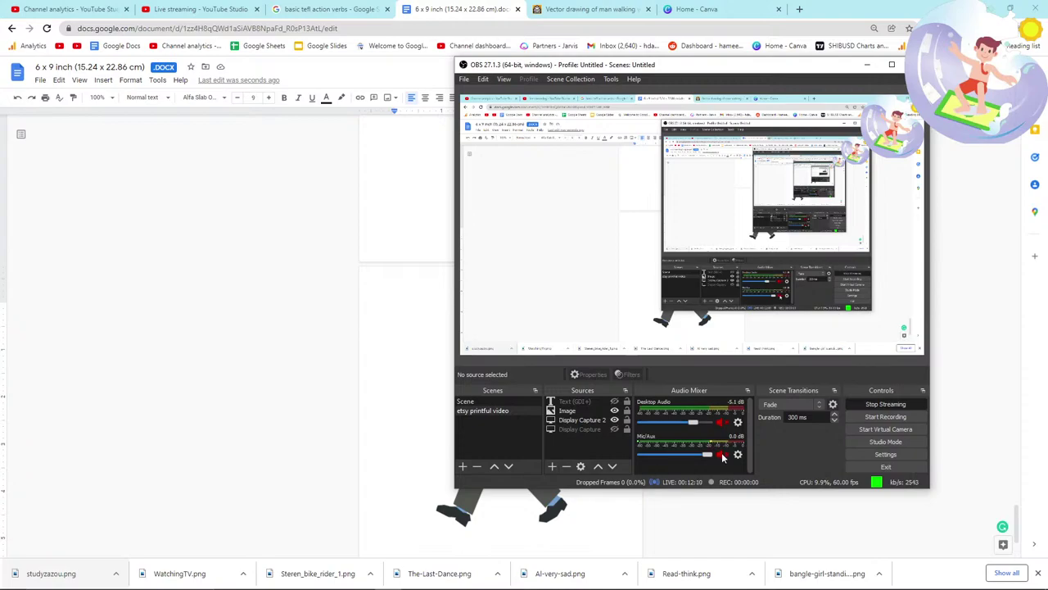
# Step: Check the placed illustration, deselect it, and return to the 'basic tefl action verbs' results
pyautogui.click(274, 424)
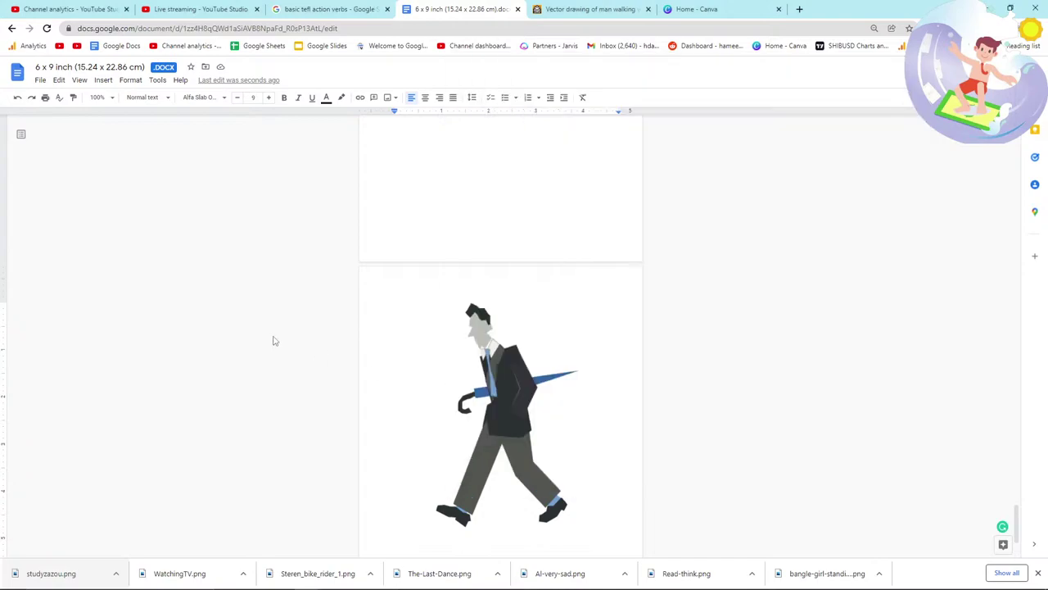
pyautogui.click(507, 369)
pyautogui.scroll(-1, 574, 369)
pyautogui.click(632, 460)
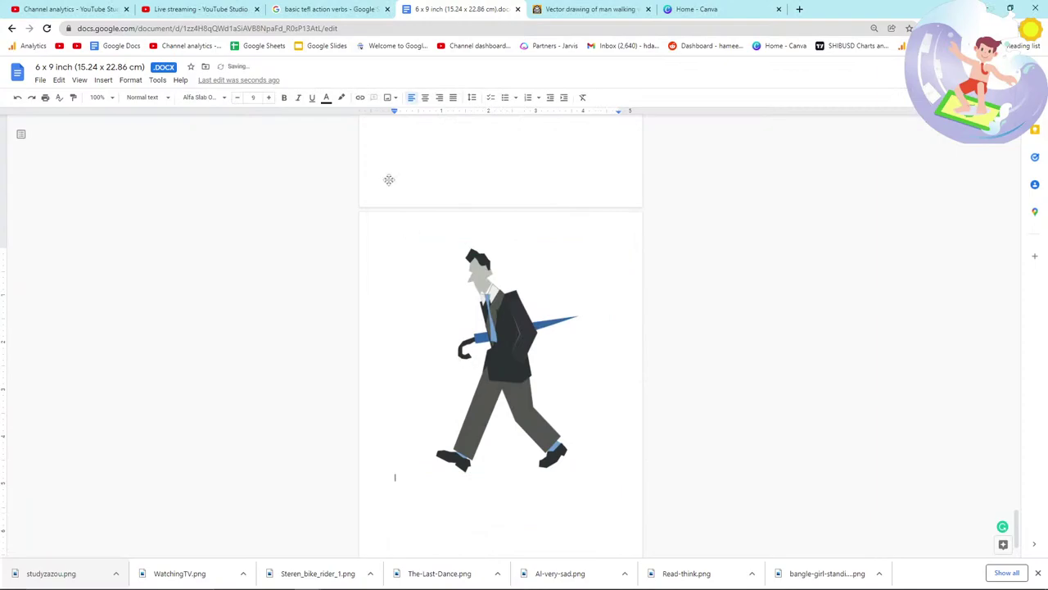
pyautogui.click(360, 6)
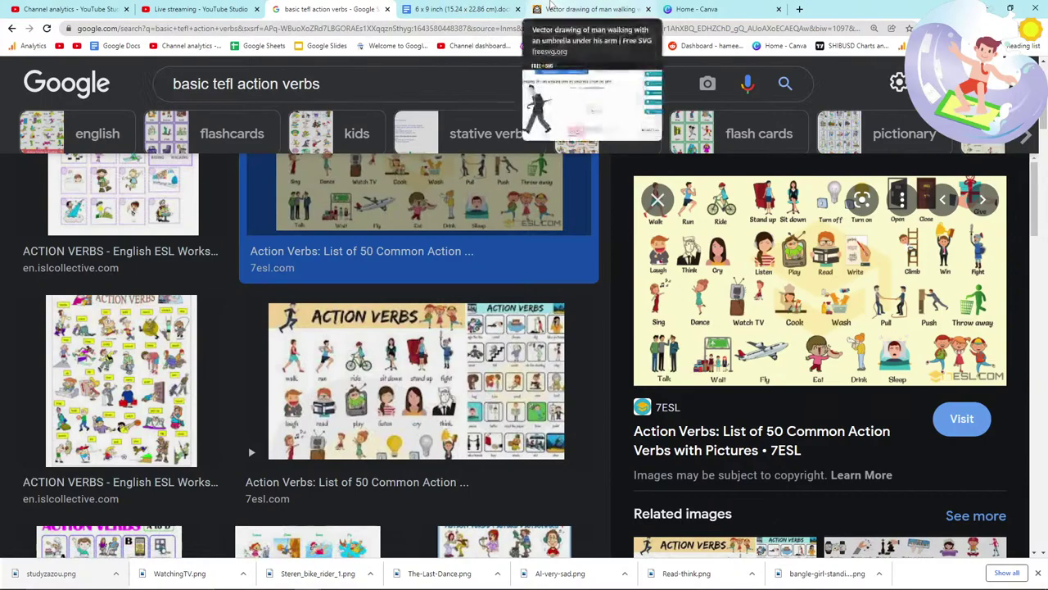
# Step: Search FreeSVG for 'open door' clip art and scroll through the results
pyautogui.click(553, 8)
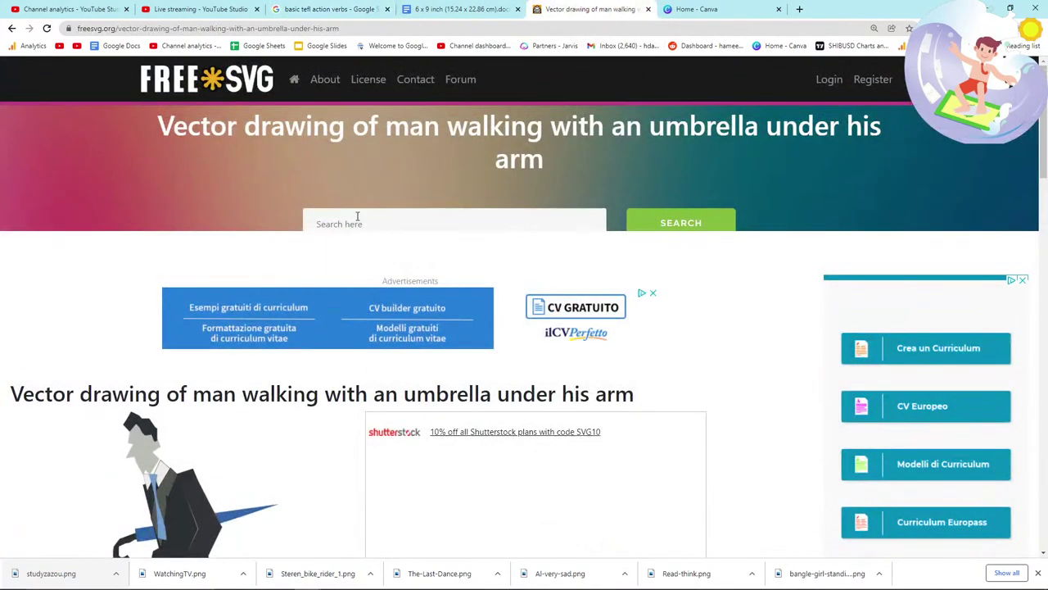
pyautogui.click(357, 218)
pyautogui.write('open')
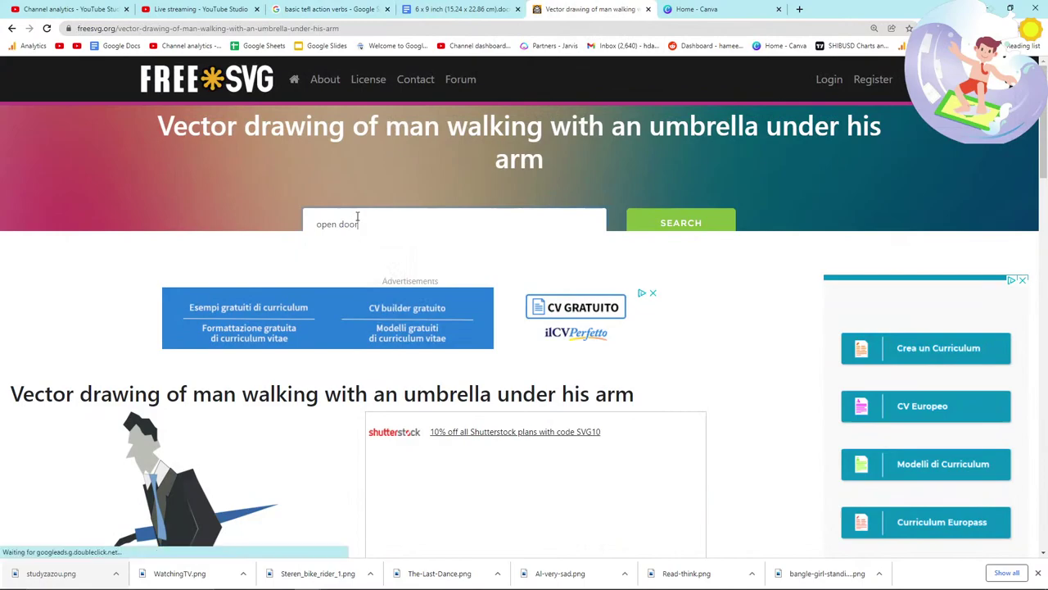
pyautogui.write(' door')
pyautogui.press('Return')
pyautogui.hotkey('alt', 'Tab')
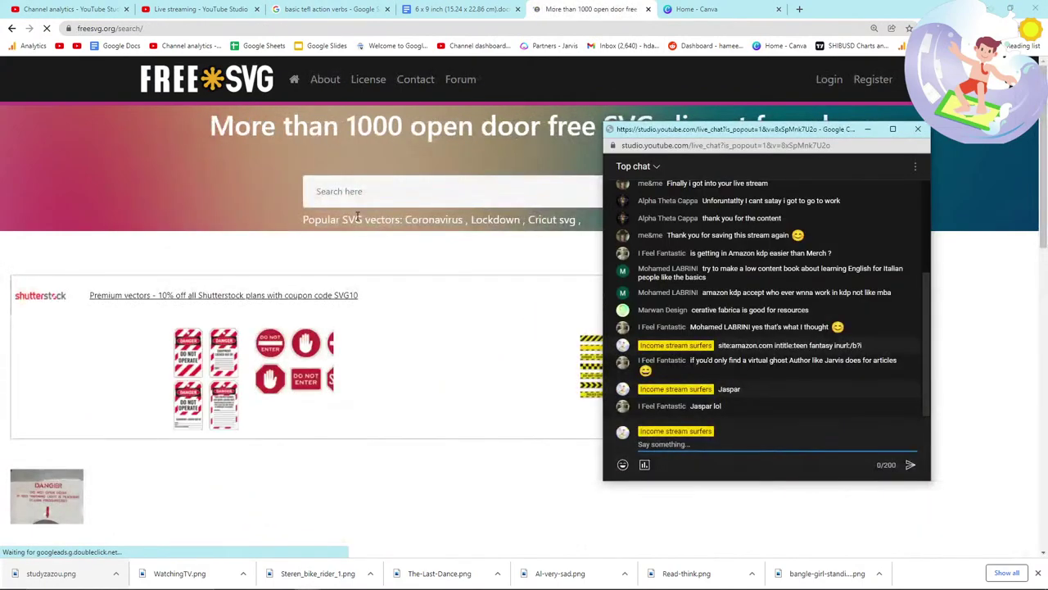
pyautogui.click(357, 218)
pyautogui.scroll(-4, 381, 152)
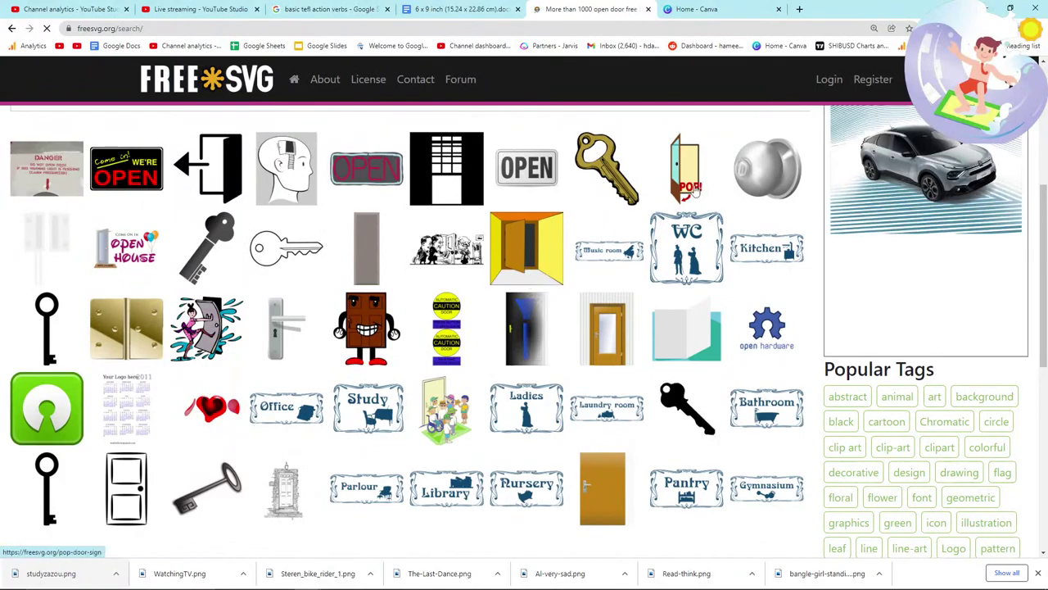
pyautogui.scroll(-3, 505, 368)
pyautogui.scroll(7, 423, 180)
# Step: Search FreeSVG for 'door' instead and browse the 562 results
pyautogui.click(423, 180)
pyautogui.write('door')
pyautogui.press('Return')
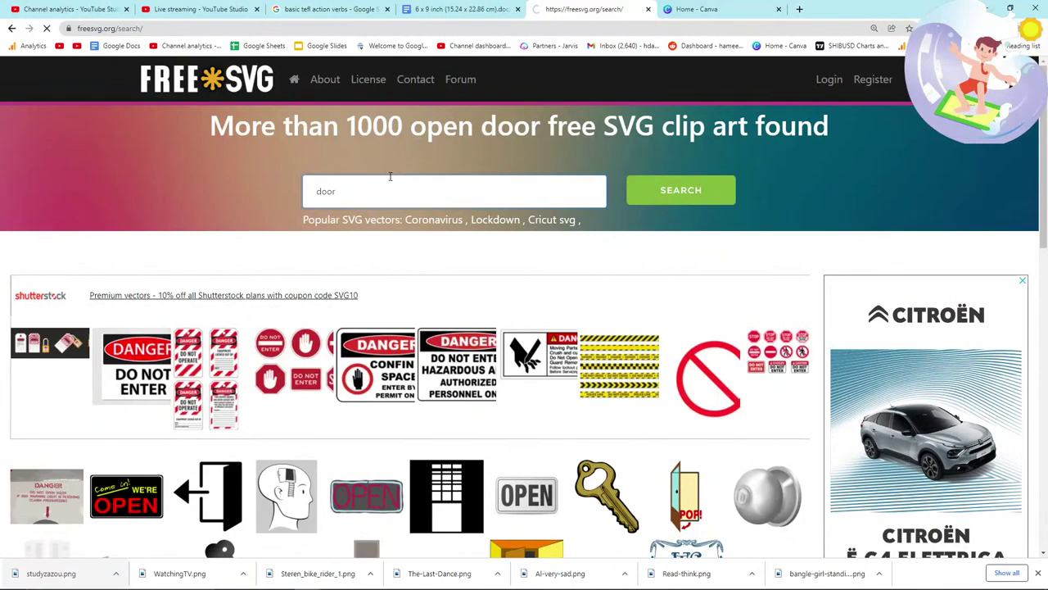
pyautogui.scroll(-2, 283, 294)
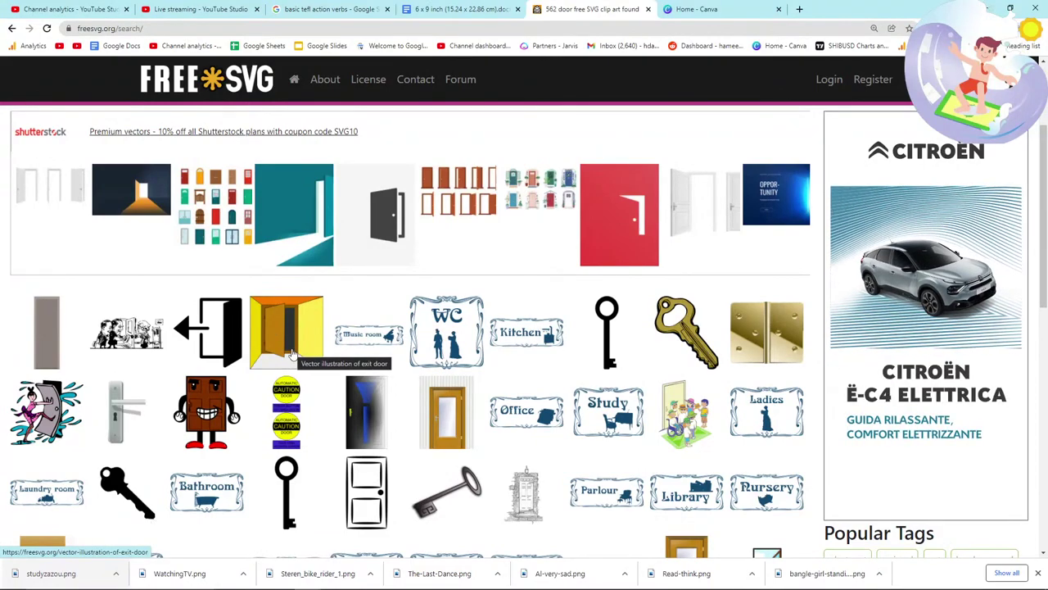
pyautogui.scroll(-3, 291, 354)
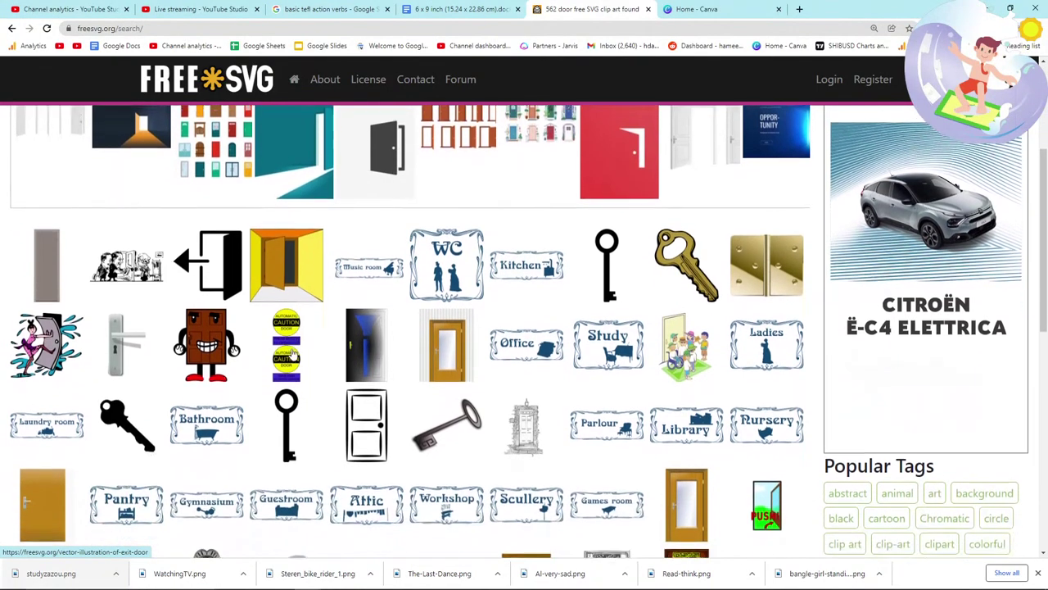
pyautogui.scroll(-1, 270, 368)
pyautogui.scroll(1, 160, 428)
pyautogui.scroll(5, 119, 434)
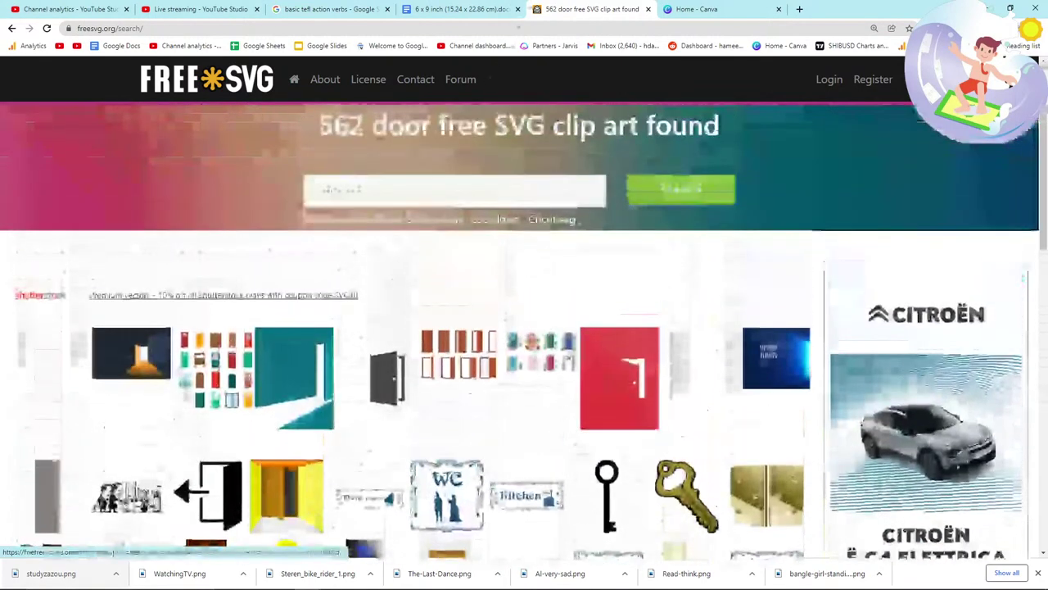
# Step: Run a new FreeSVG search for 'laugh', bringing up 110 results
pyautogui.click(324, 9)
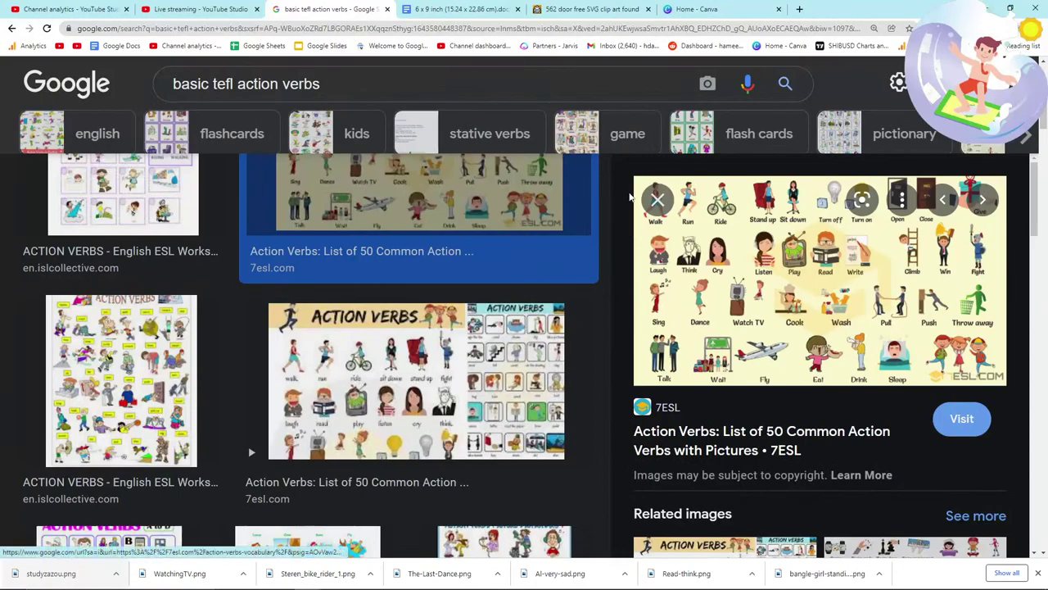
pyautogui.click(591, 9)
pyautogui.click(363, 197)
pyautogui.write('laugh')
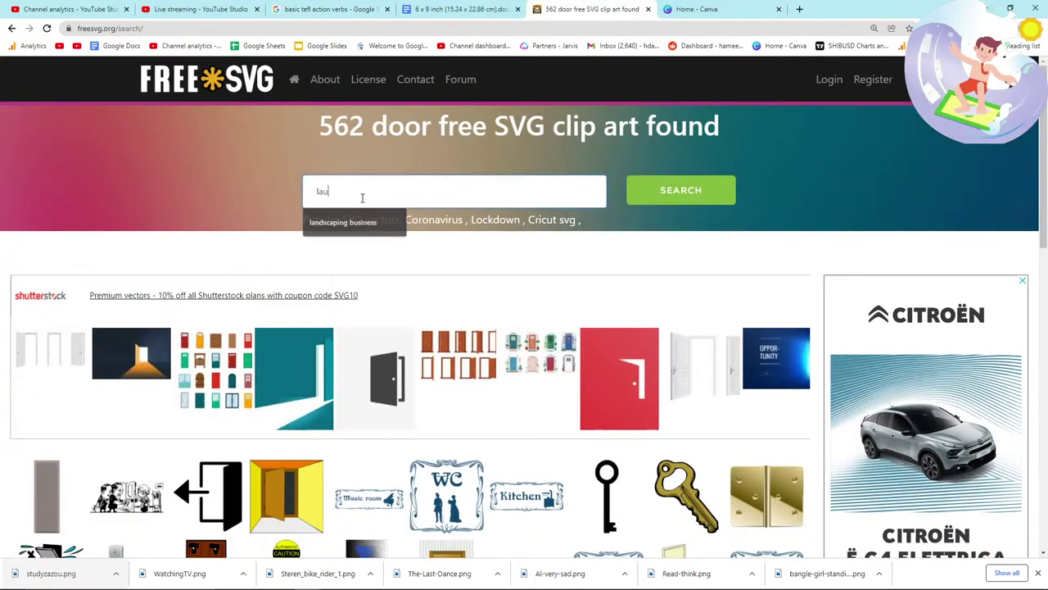
pyautogui.press('Return')
# Step: Download 'Vector drawing of fat man laughing' from the laugh results as biglaughingman.png
pyautogui.hotkey('alt', 'Tab')
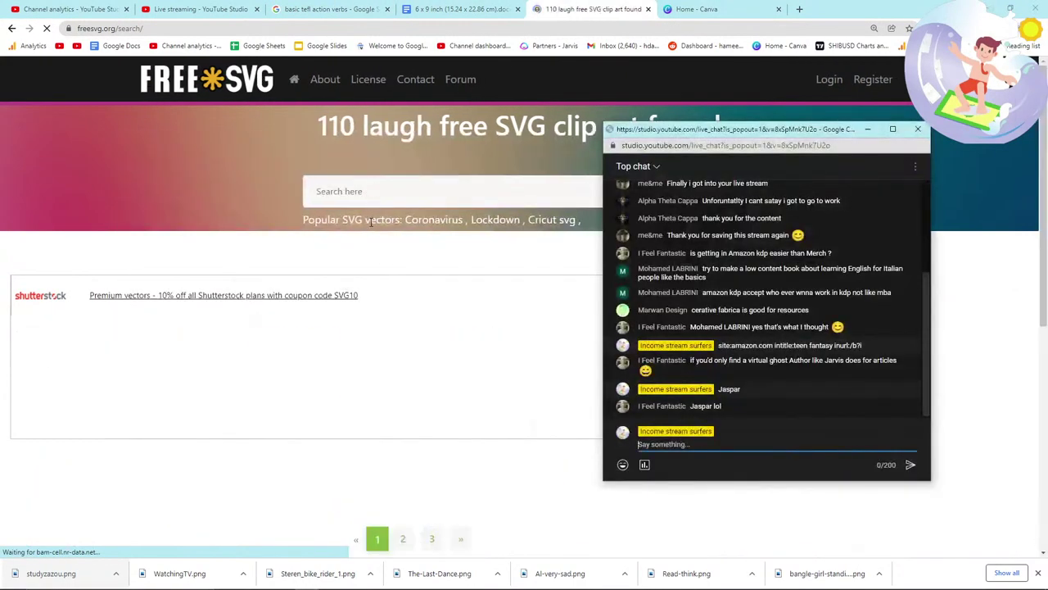
pyautogui.hotkey('alt', 'Tab')
pyautogui.scroll(-3, 352, 360)
pyautogui.scroll(-1, 350, 350)
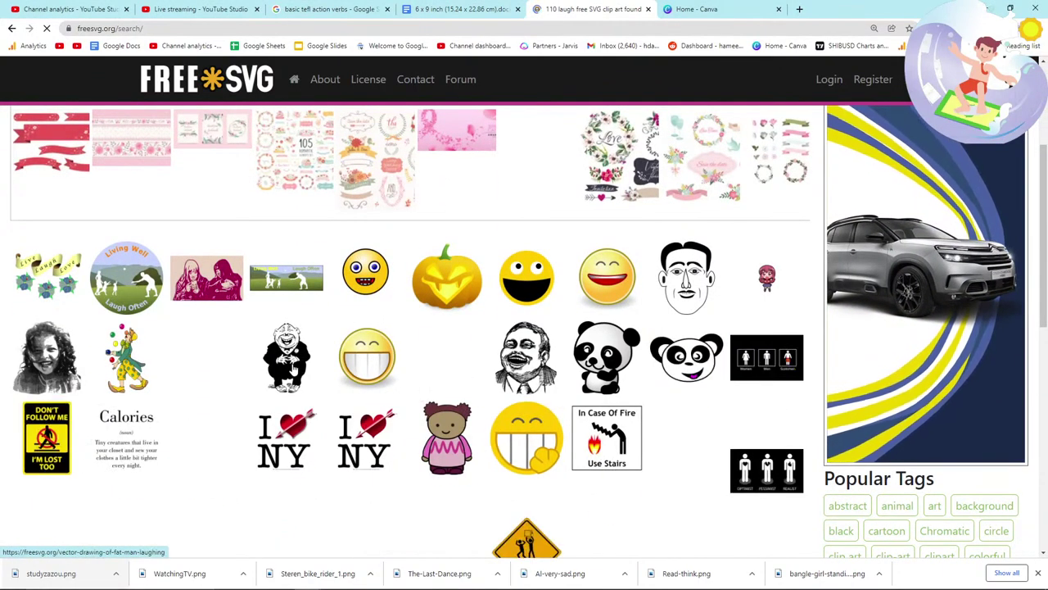
pyautogui.click(287, 366)
pyautogui.scroll(-4, 291, 362)
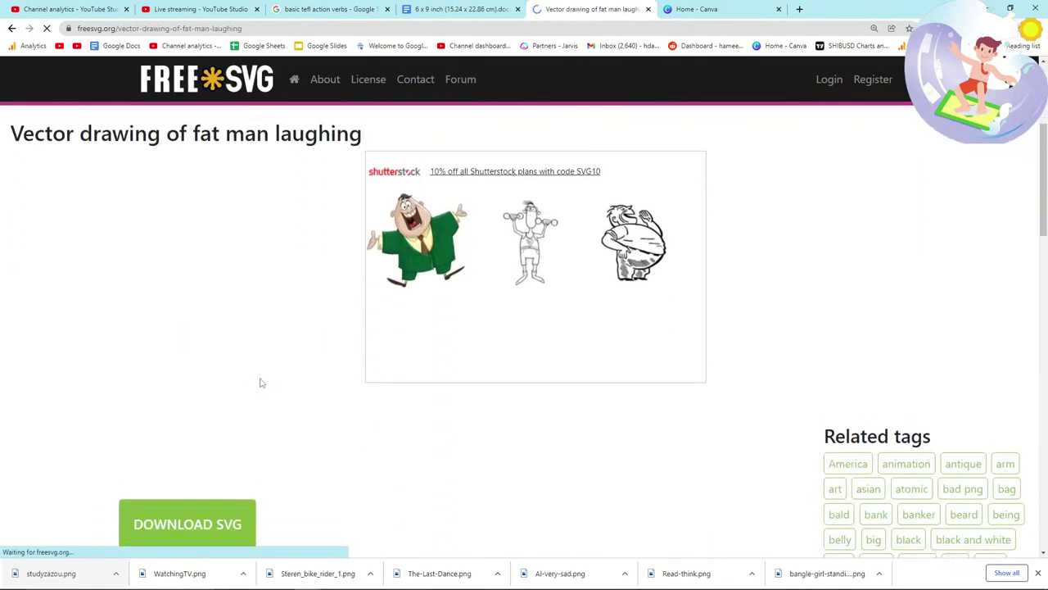
pyautogui.rightClick(219, 362)
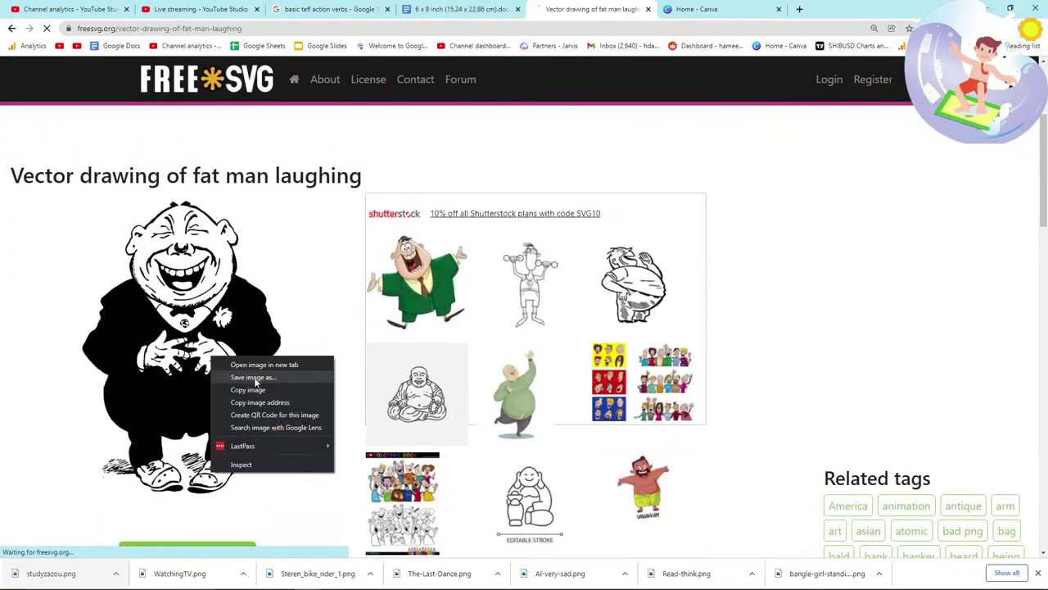
pyautogui.click(254, 378)
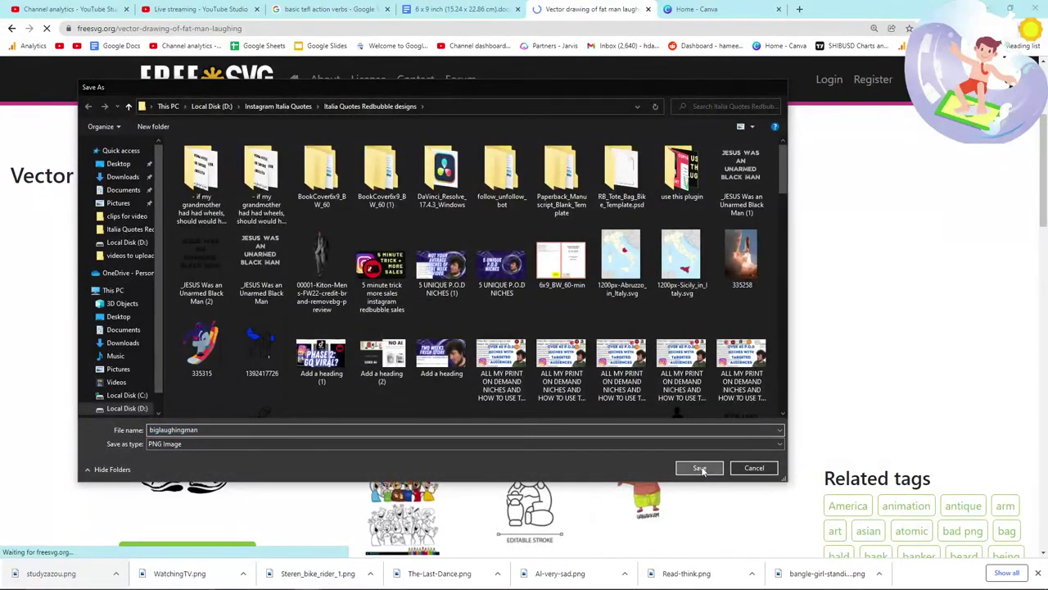
pyautogui.click(698, 467)
# Step: Place biglaughingman on a new manuscript page, then return to the fat man page
pyautogui.click(459, 9)
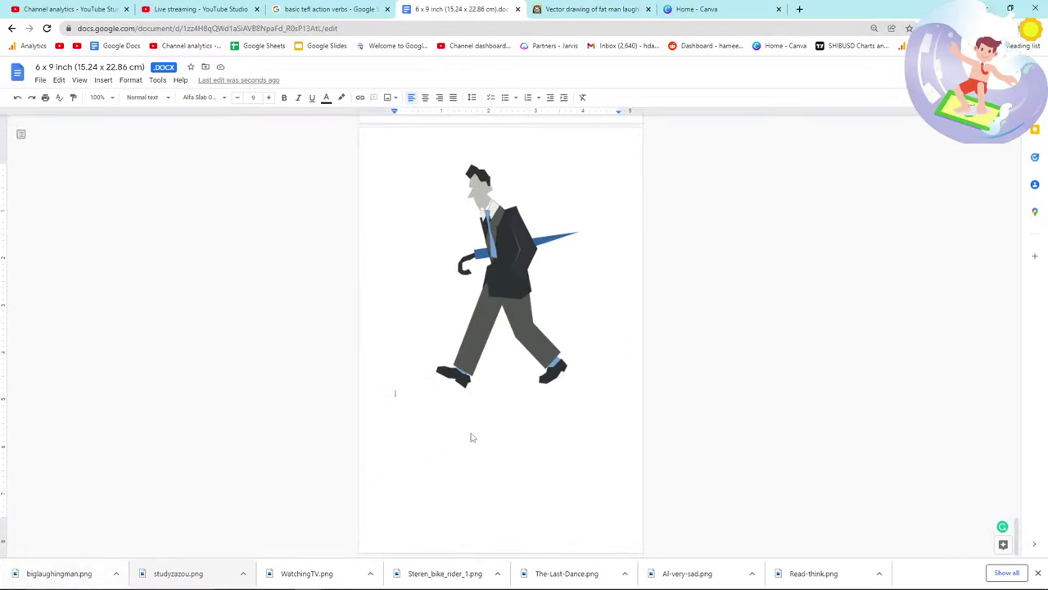
pyautogui.moveTo(471, 437); pyautogui.dragTo(471, 437)
pyautogui.click(319, 9)
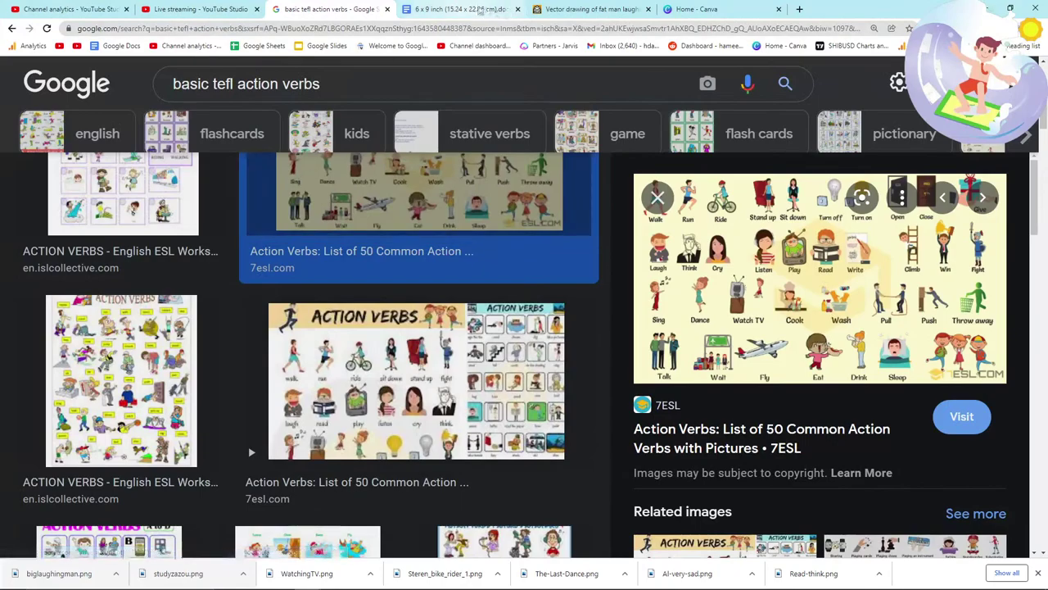
pyautogui.click(565, 9)
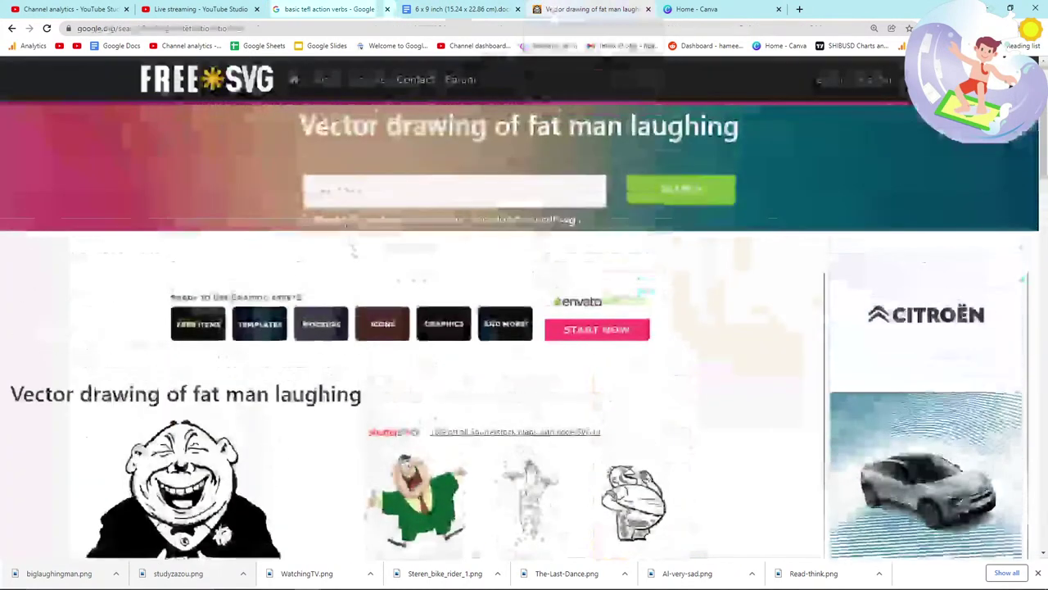
# Step: Search FreeSVG for 'listening to music through headphones' and scroll the results
pyautogui.click(318, 187)
pyautogui.write('listening to music through headphones')
pyautogui.press('Return')
pyautogui.click(361, 197)
pyautogui.scroll(-3, 342, 361)
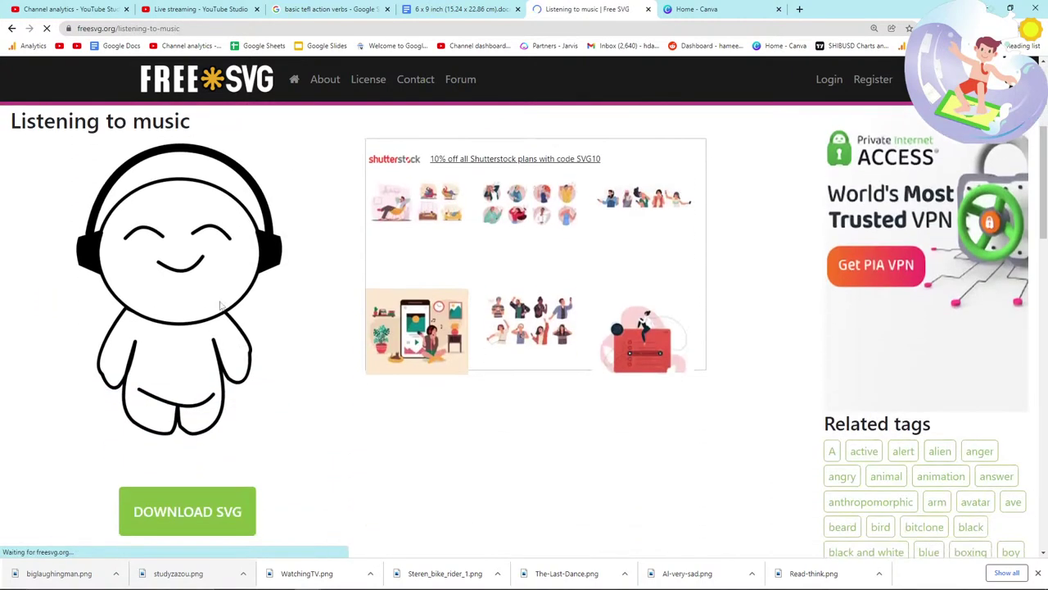
# Step: Save the headphones figure as bambino-felice.png and return to the manuscript
pyautogui.rightClick(220, 301)
pyautogui.click(243, 321)
pyautogui.click(693, 466)
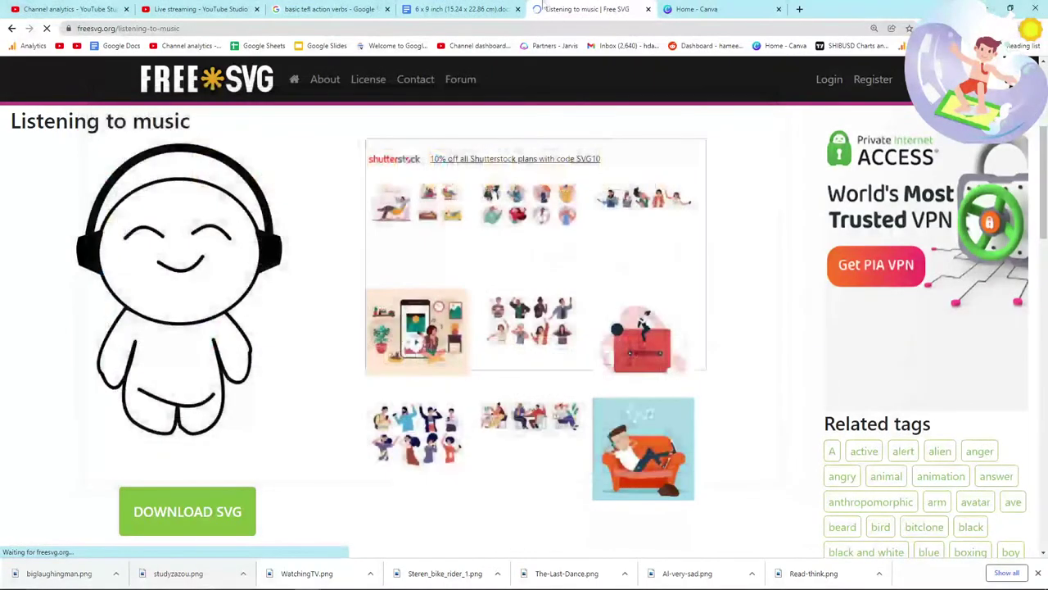
pyautogui.click(477, 9)
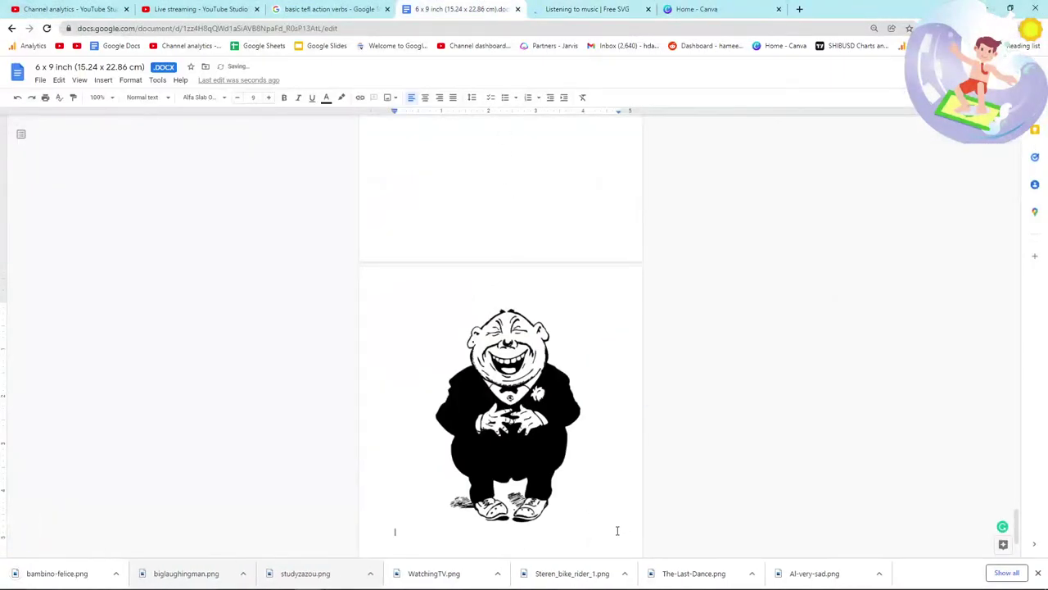
# Step: Drop the headphones figure onto a manuscript page and review the pages
pyautogui.scroll(-3, 620, 530)
pyautogui.moveTo(82, 571); pyautogui.dragTo(409, 418)
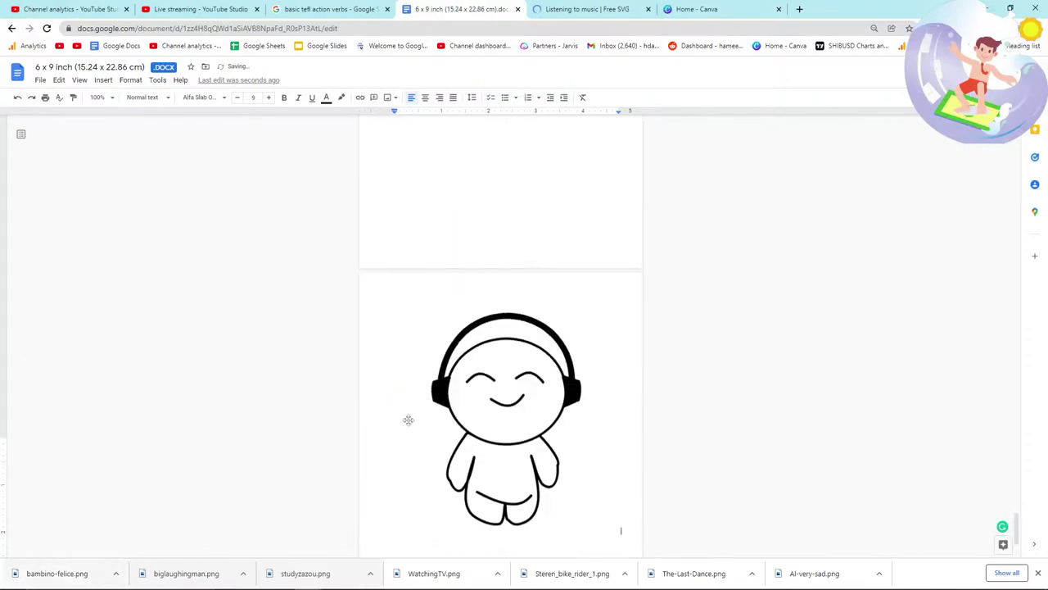
pyautogui.hotkey('alt', 'Tab')
pyautogui.hotkey('alt', 'Tab')
pyautogui.hotkey('alt', 'Tab')
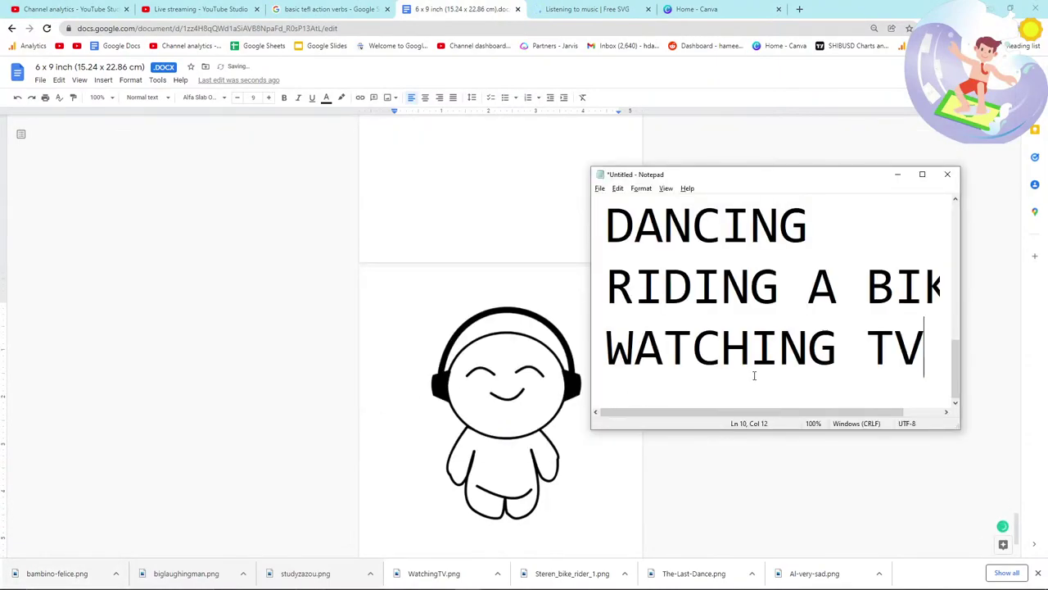
pyautogui.scroll(-1, 877, 330)
pyautogui.hotkey('alt', 'Tab')
pyautogui.scroll(15, 709, 292)
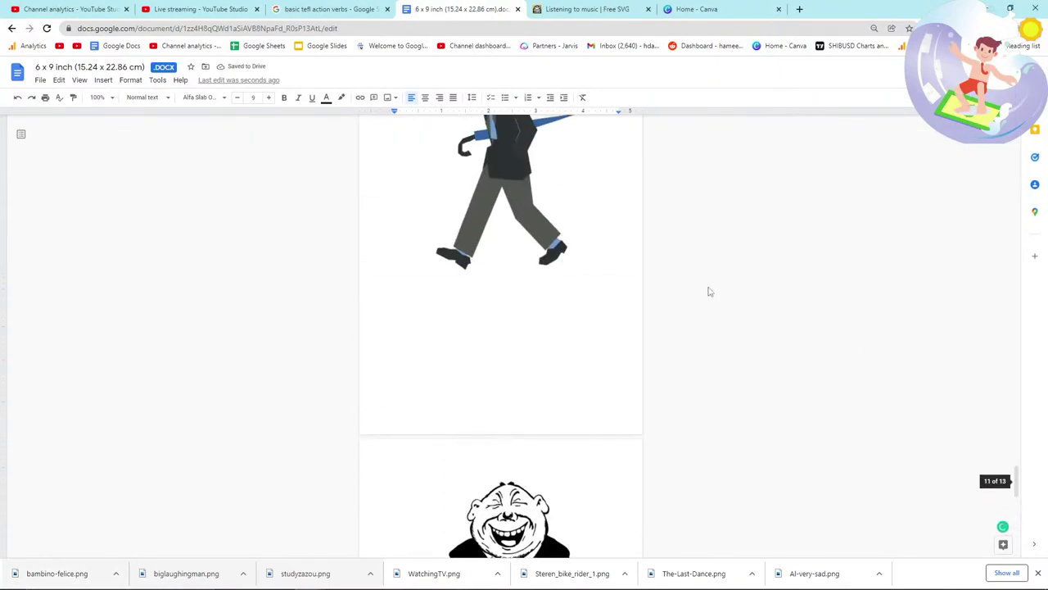
pyautogui.scroll(6, 709, 292)
pyautogui.scroll(-3, 710, 291)
pyautogui.hotkey('alt', 'Tab')
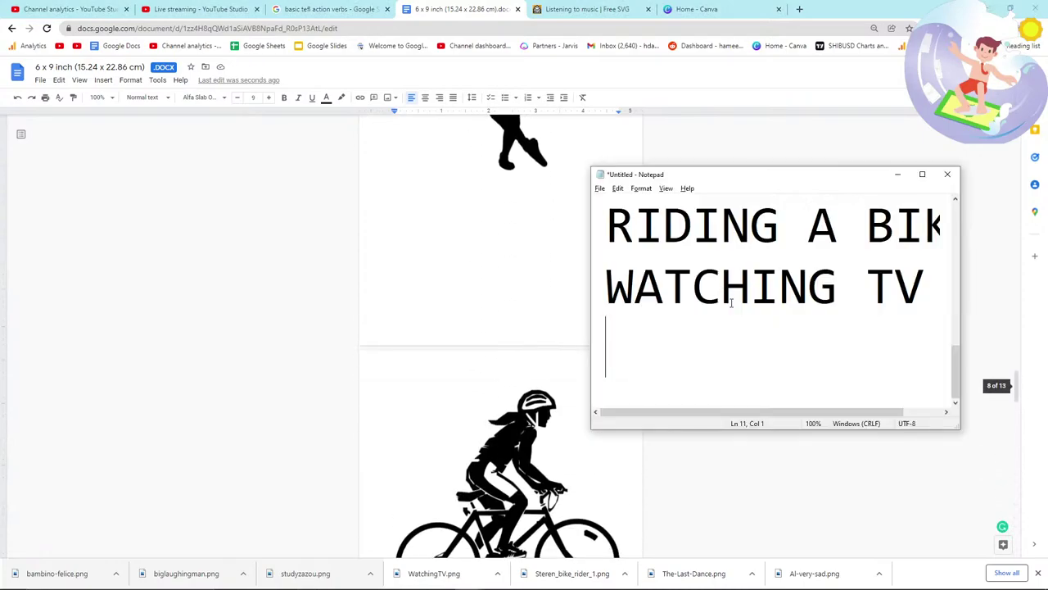
pyautogui.hotkey('alt', 'Tab')
pyautogui.scroll(-10, 731, 305)
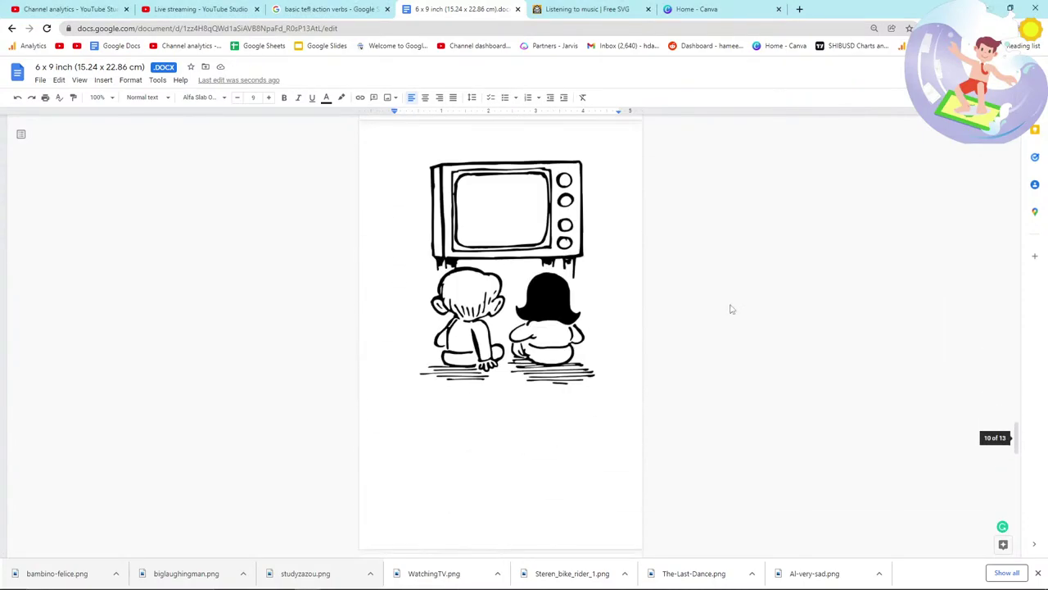
pyautogui.hotkey('alt', 'Tab')
# Step: Add WALKING, LAUGHING and LISTENING to the Notepad verb list
pyautogui.write('WALKING')
pyautogui.press('Return')
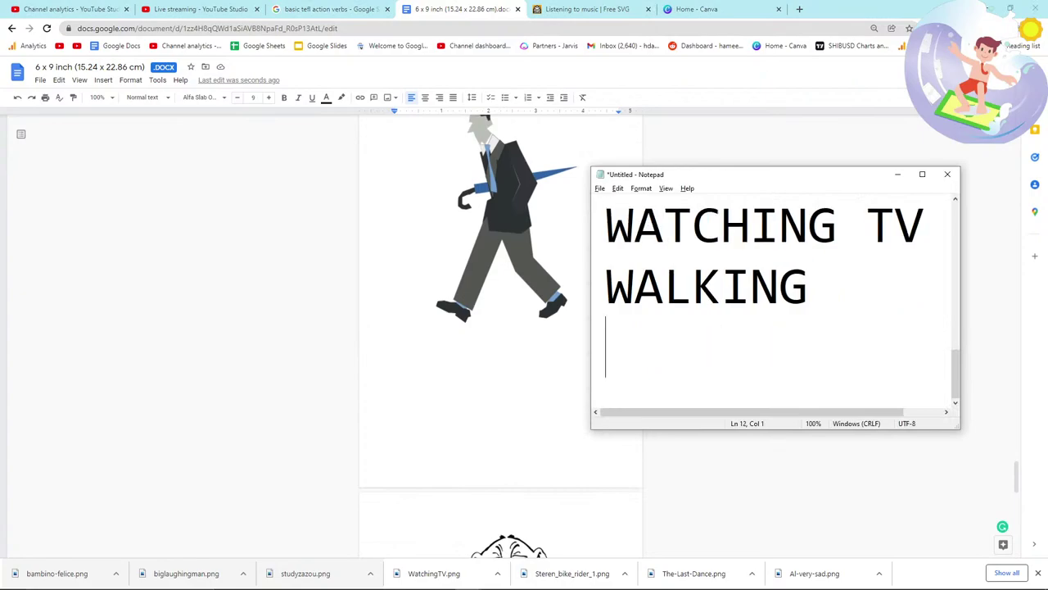
pyautogui.hotkey('alt', 'Tab')
pyautogui.scroll(-5, 741, 310)
pyautogui.hotkey('alt', 'Tab')
pyautogui.write('LAUGH')
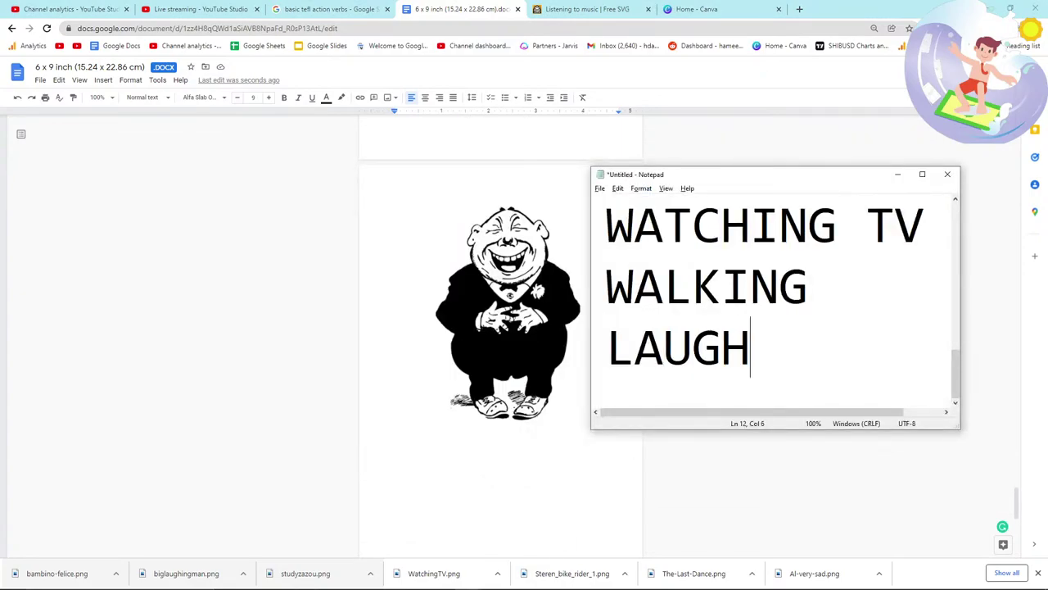
pyautogui.write('ING')
pyautogui.press('Return')
pyautogui.write('LISTENING')
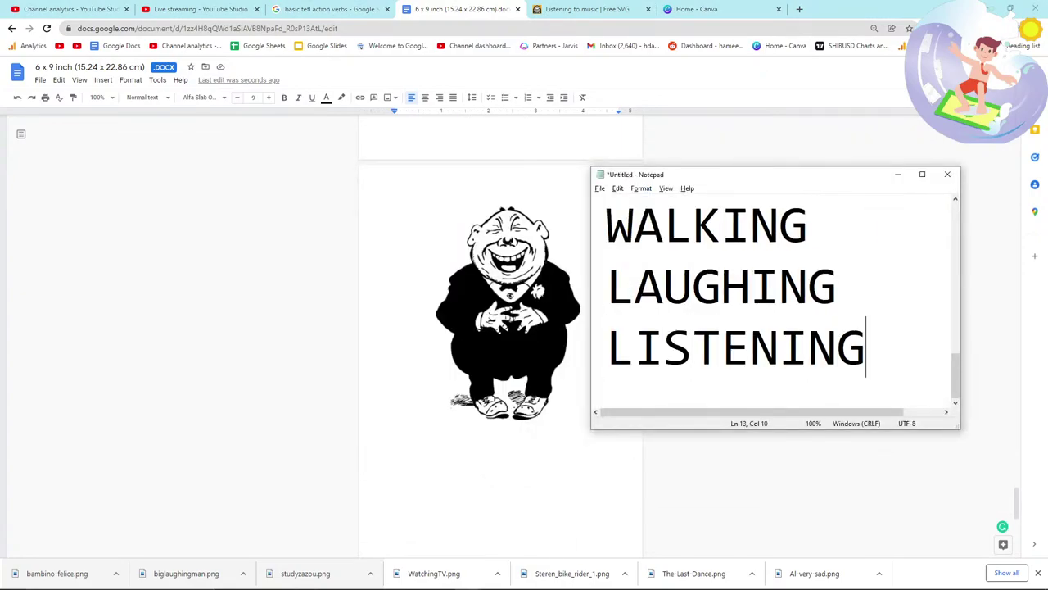
# Step: Place the cursor just after the headphone-character image in the manuscript
pyautogui.hotkey('alt', 'Tab')
pyautogui.scroll(-5, 605, 334)
pyautogui.click(618, 338)
pyautogui.click(633, 385)
pyautogui.hotkey('alt', 'Tab')
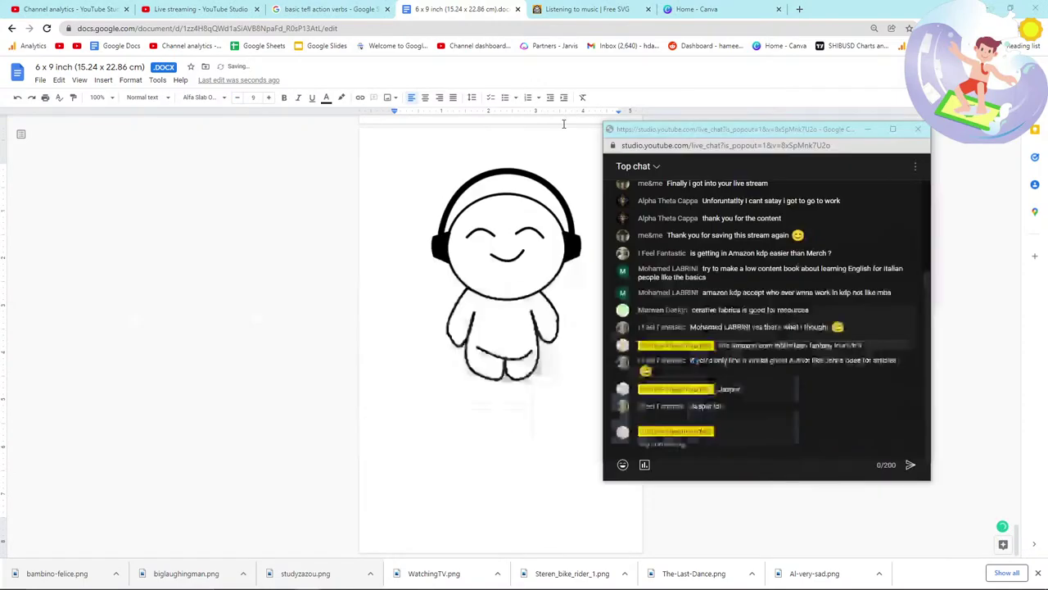
pyautogui.press('Escape')
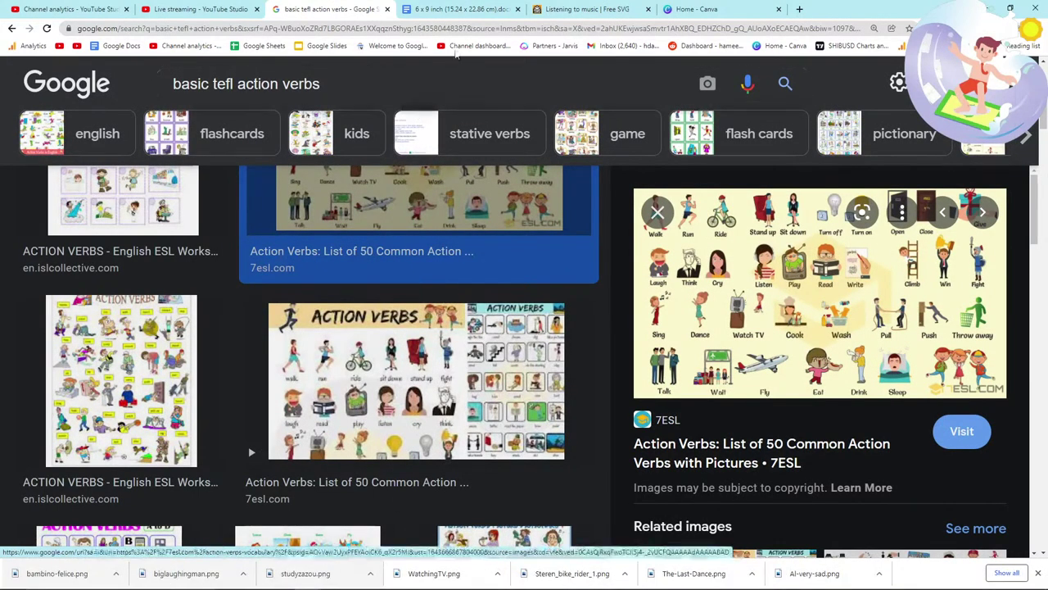
# Step: Search FreeSVG for 'play' clip art and look over the results
pyautogui.click(569, 8)
pyautogui.scroll(4, 409, 246)
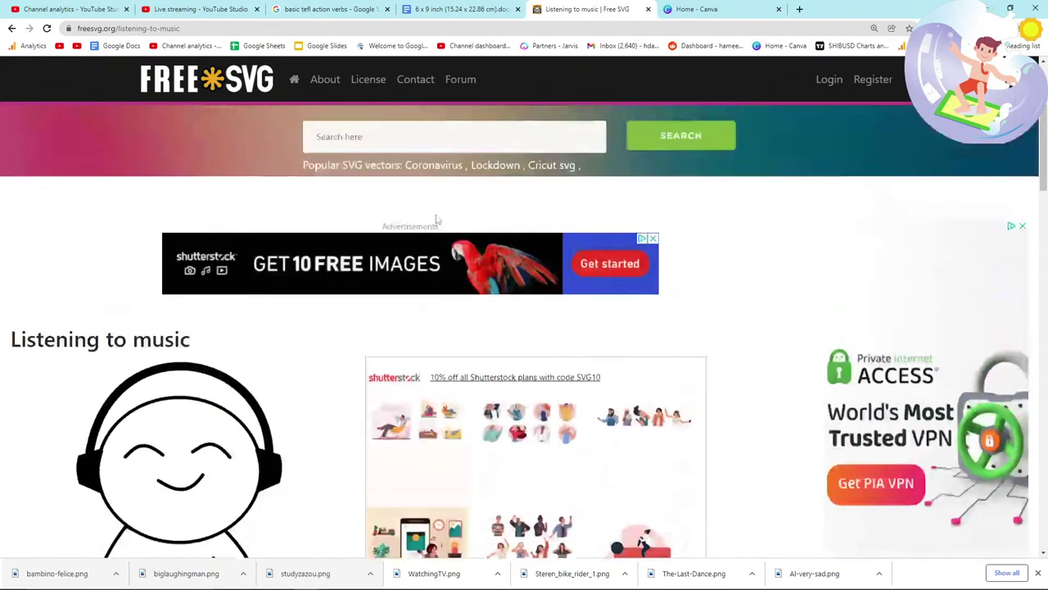
pyautogui.click(408, 186)
pyautogui.write('play')
pyautogui.press('Return')
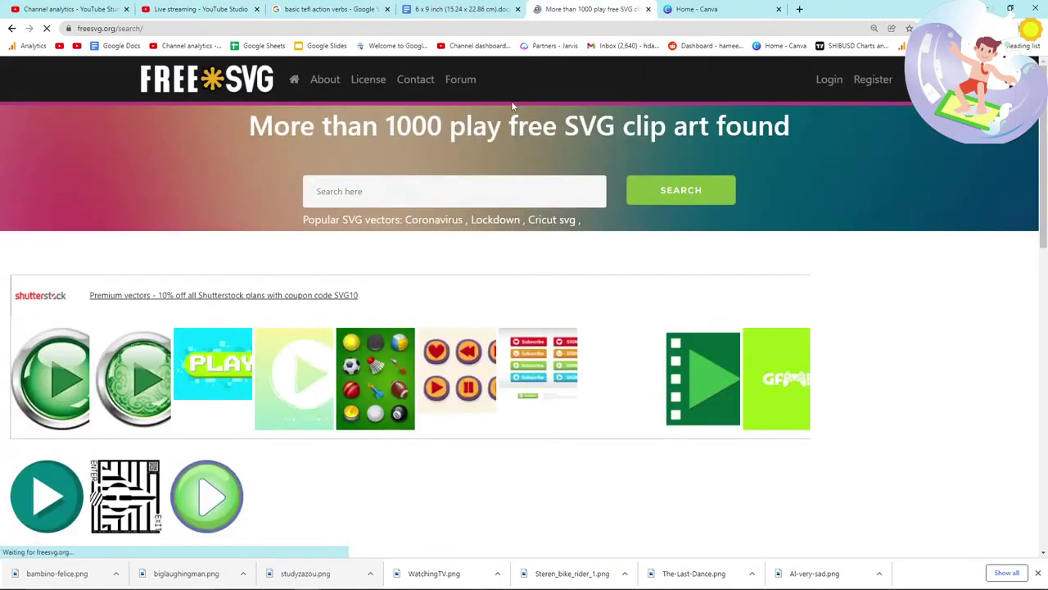
pyautogui.scroll(-2, 285, 395)
pyautogui.scroll(2, 328, 221)
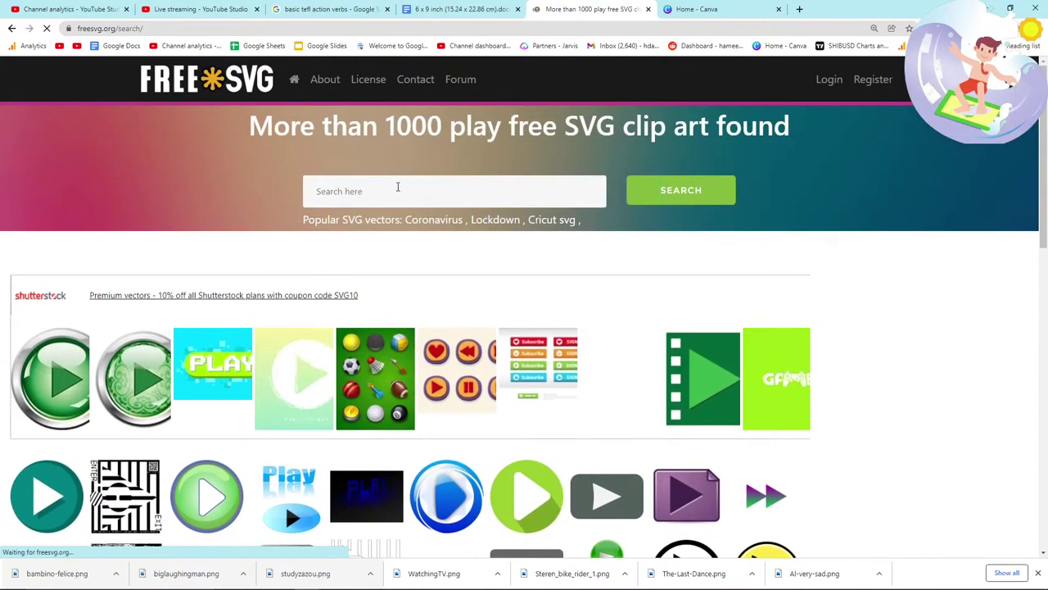
# Step: Search FreeSVG for 'playing a video game' and browse the results
pyautogui.click(386, 199)
pyautogui.write('playing a video game')
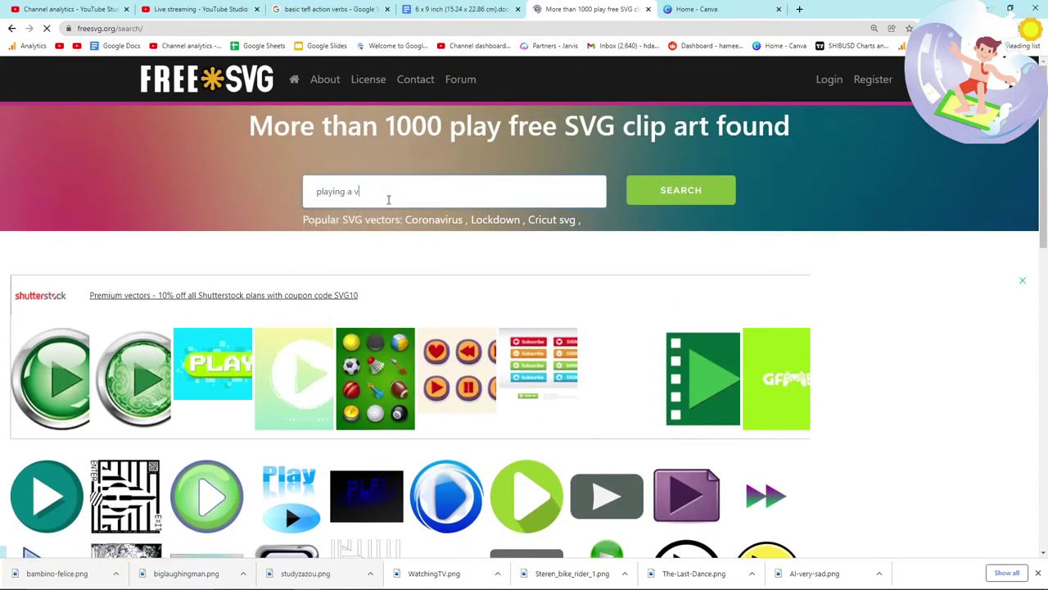
pyautogui.press('Return')
pyautogui.scroll(-2, 335, 284)
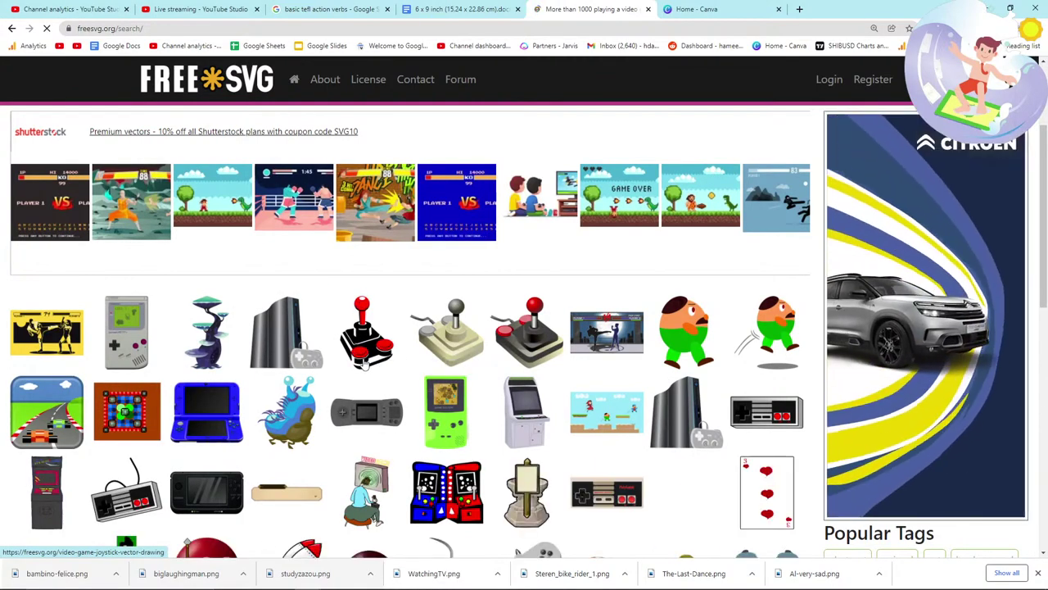
pyautogui.scroll(-1, 365, 366)
pyautogui.scroll(-1, 47, 378)
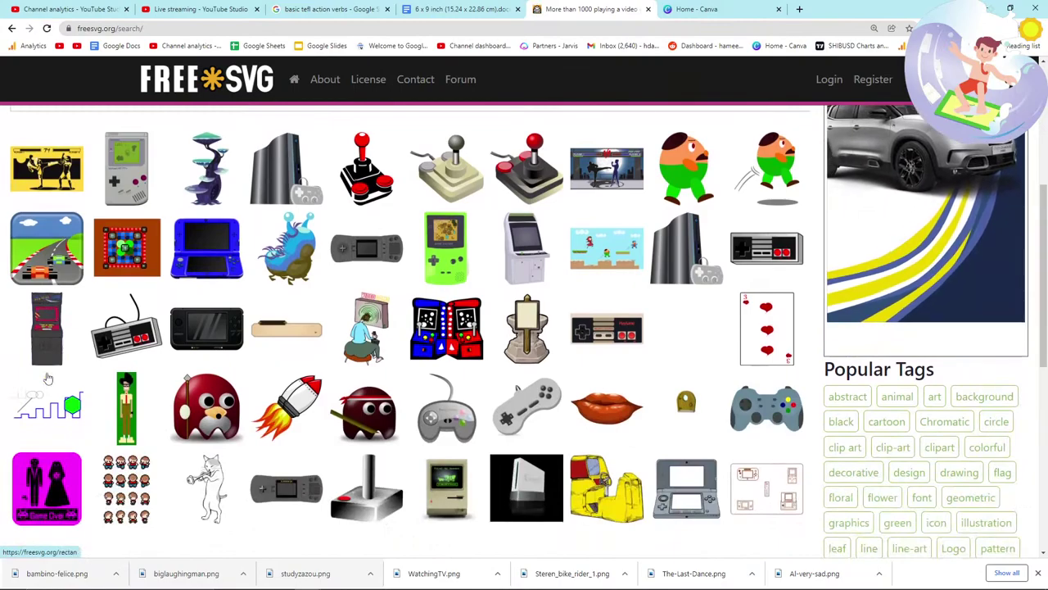
pyautogui.scroll(4, 352, 177)
# Step: Search 'kid playing game' and open the soccer-boy drawing in a new tab
pyautogui.click(352, 180)
pyautogui.write('kid playing game')
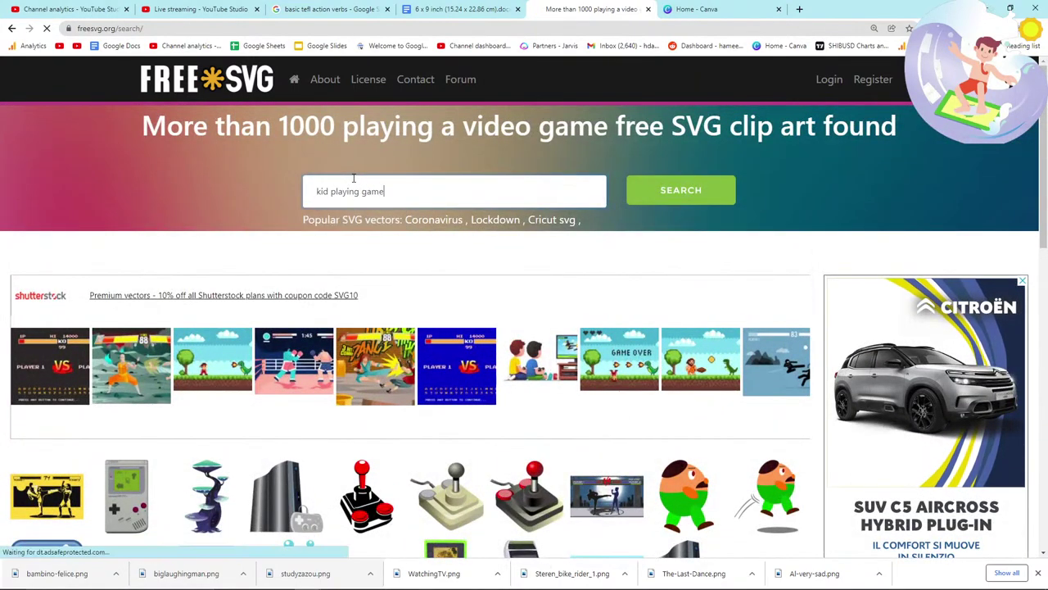
pyautogui.press('Return')
pyautogui.scroll(-2, 323, 318)
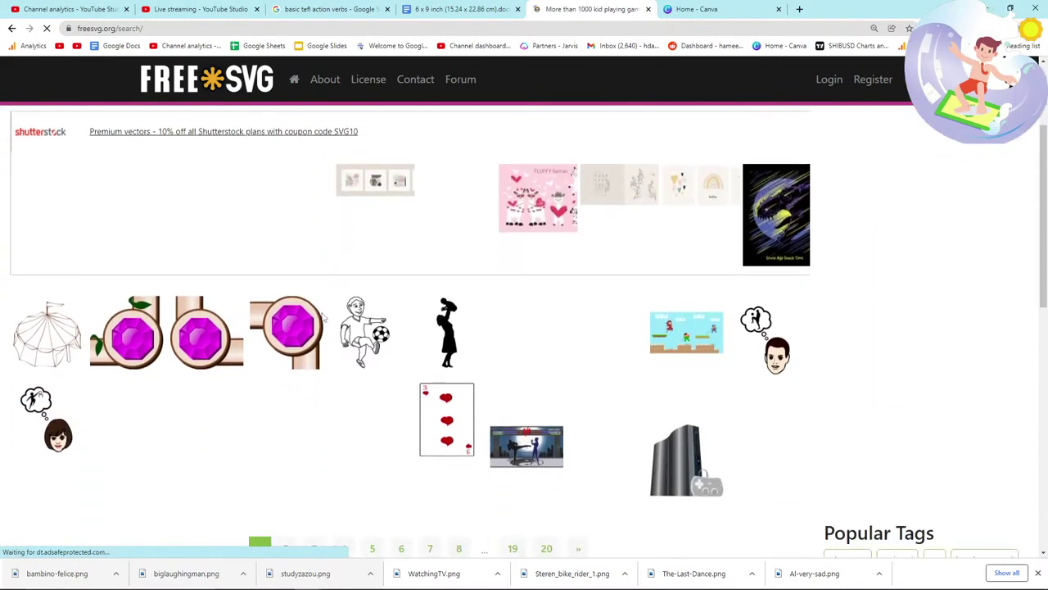
pyautogui.rightClick(361, 329)
pyautogui.click(389, 336)
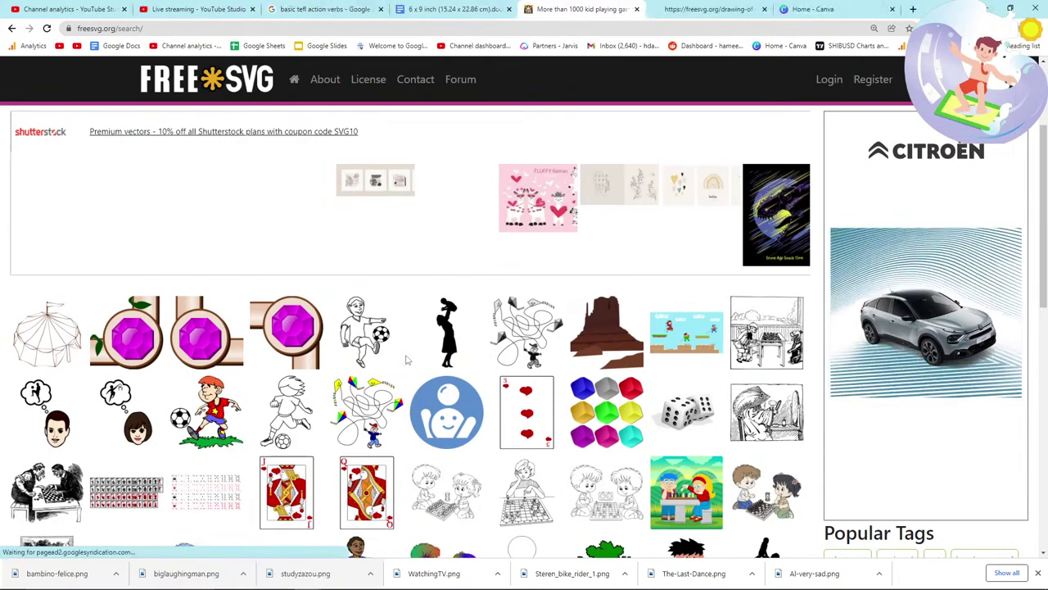
# Step: Save the soccer-boy image as the Fussballspieler PNG and return to the manuscript
pyautogui.hotkey('ctrl', 'Tab')
pyautogui.scroll(-3, 257, 300)
pyautogui.rightClick(161, 323)
pyautogui.click(205, 344)
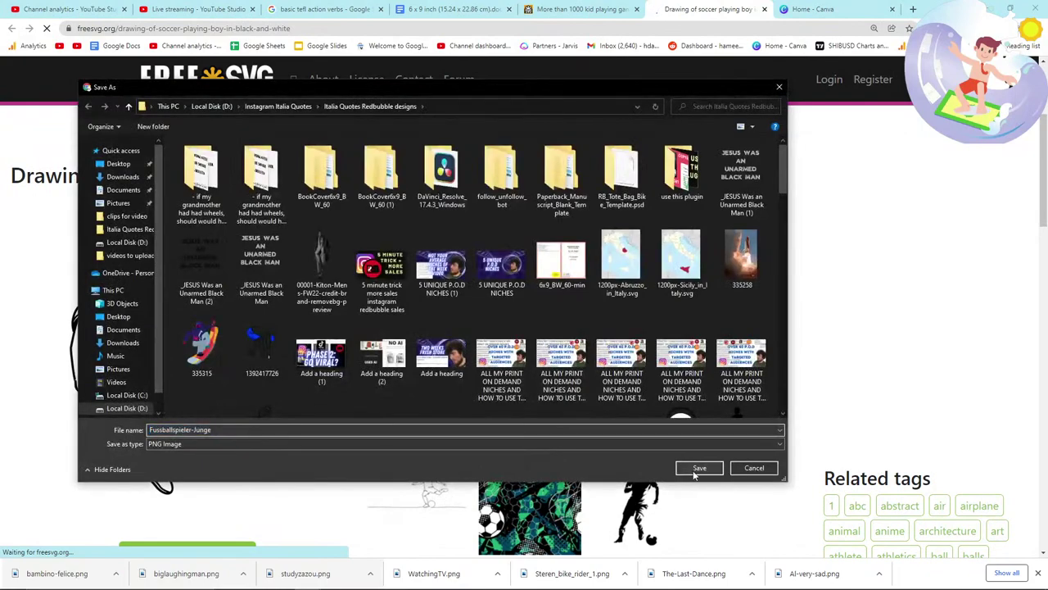
pyautogui.click(697, 466)
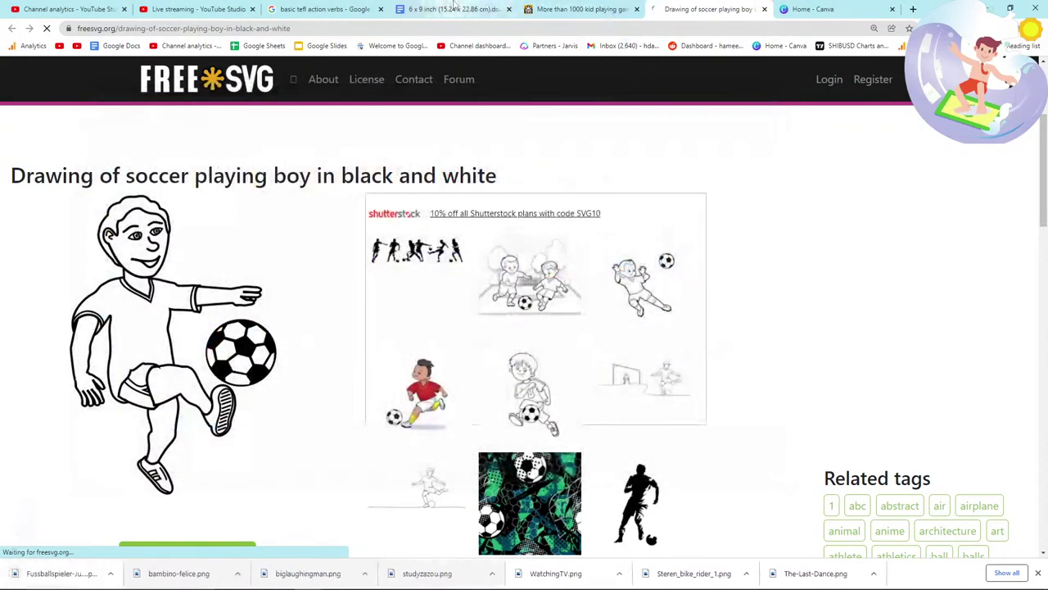
pyautogui.click(453, 8)
# Step: Insert the Fussballspieler PNG as final page 14, check it, and open a new tab
pyautogui.moveTo(29, 577); pyautogui.dragTo(547, 439)
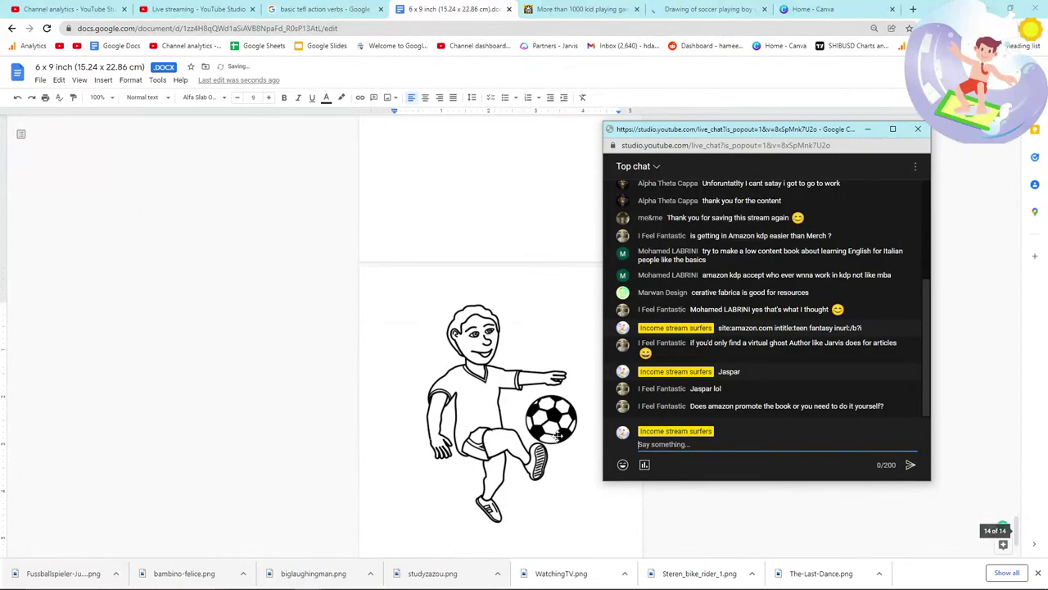
pyautogui.click(591, 431)
pyautogui.scroll(-6, 554, 433)
pyautogui.scroll(2, 555, 432)
pyautogui.scroll(-2, 555, 433)
pyautogui.scroll(-4, 554, 432)
pyautogui.scroll(2, 555, 433)
pyautogui.scroll(-2, 555, 432)
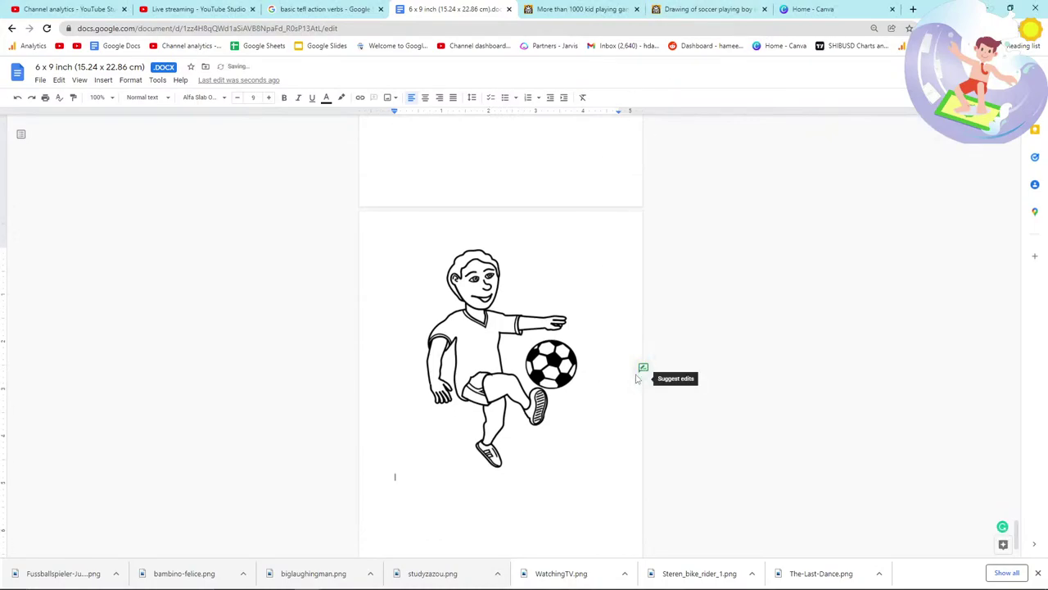
pyautogui.click(913, 9)
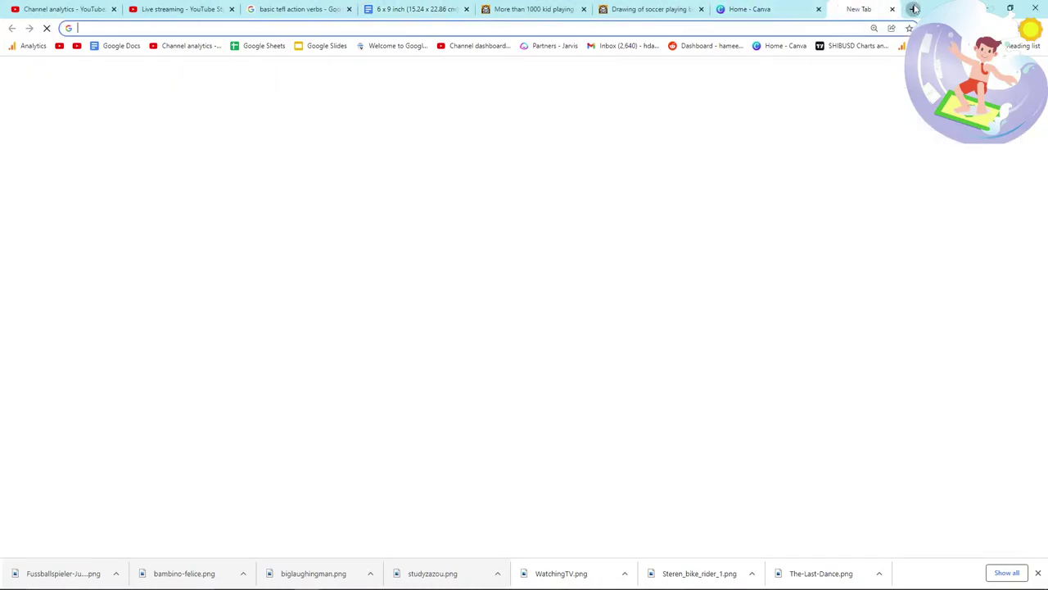
# Step: Google 'amazon new releases kdp', refine to 'site:amazon.com intitle:new release', and scroll results
pyautogui.write('amazon new rele')
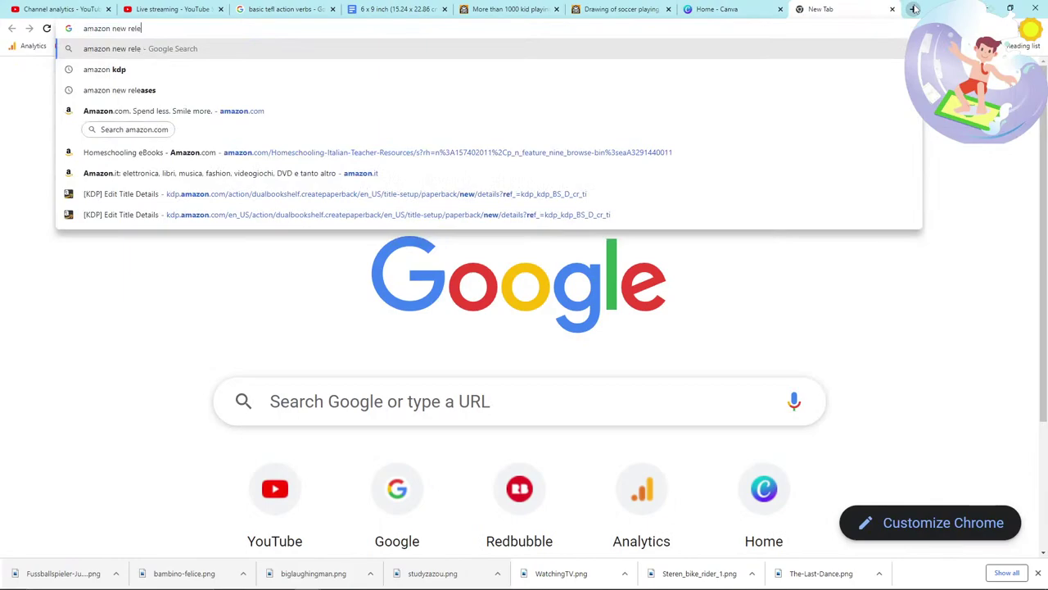
pyautogui.write('ases kdp')
pyautogui.press('Return')
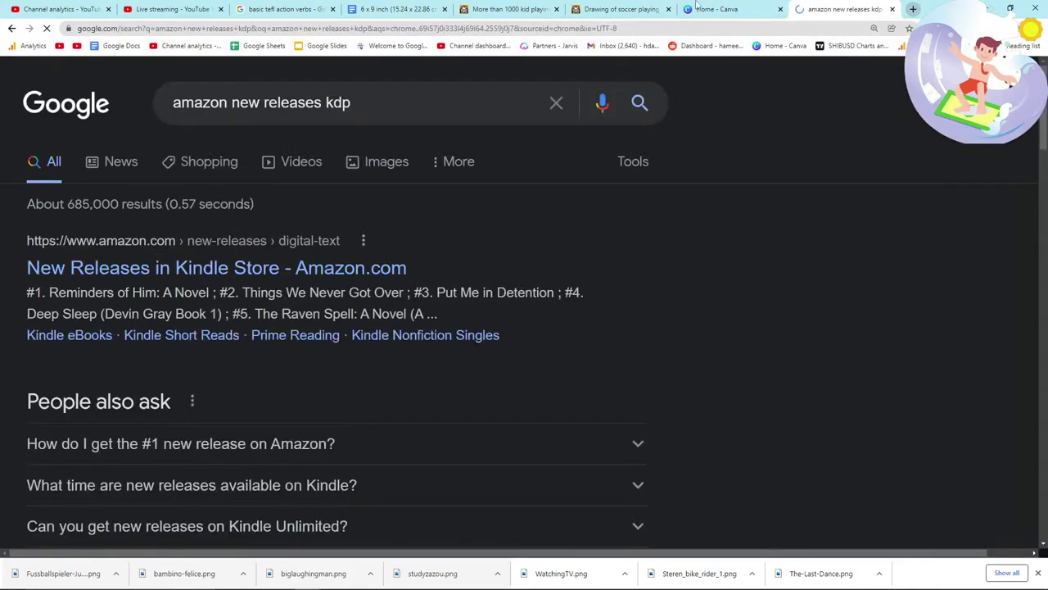
pyautogui.moveTo(352, 102); pyautogui.dragTo(123, 107)
pyautogui.write('site:')
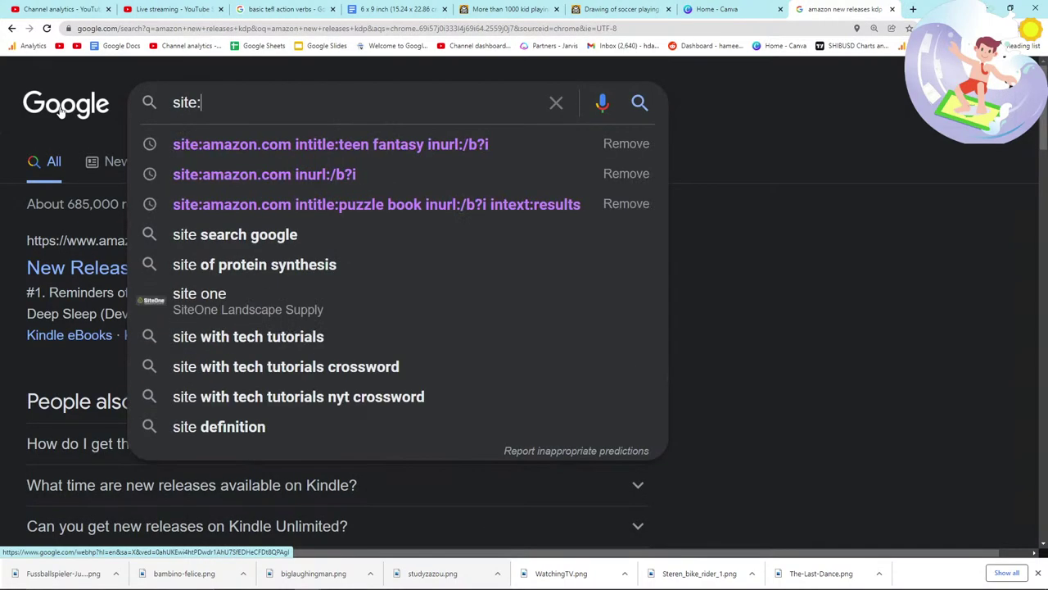
pyautogui.write('amazon.com intitle:')
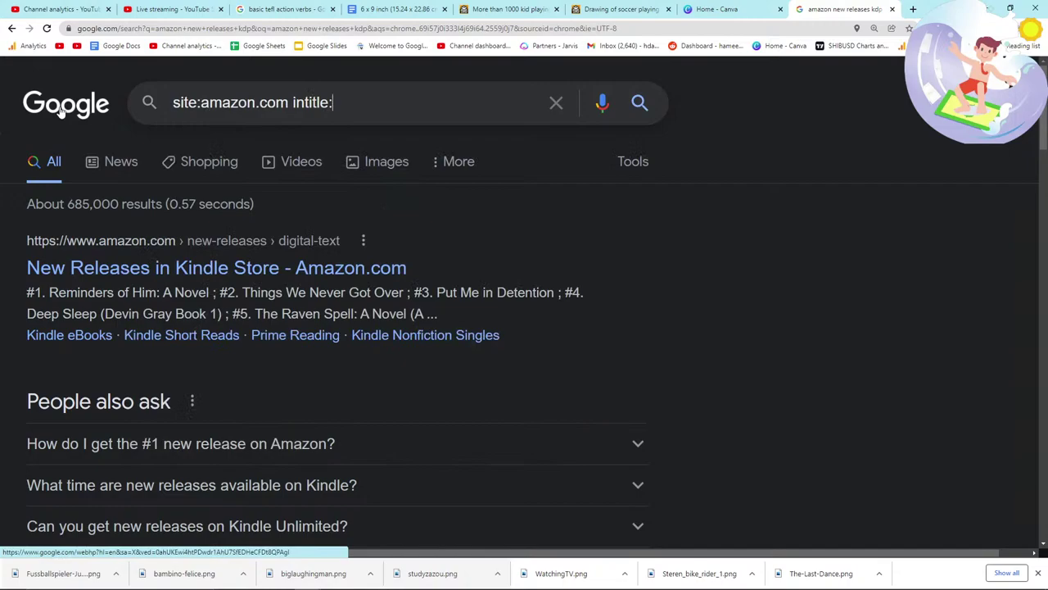
pyautogui.press('Return')
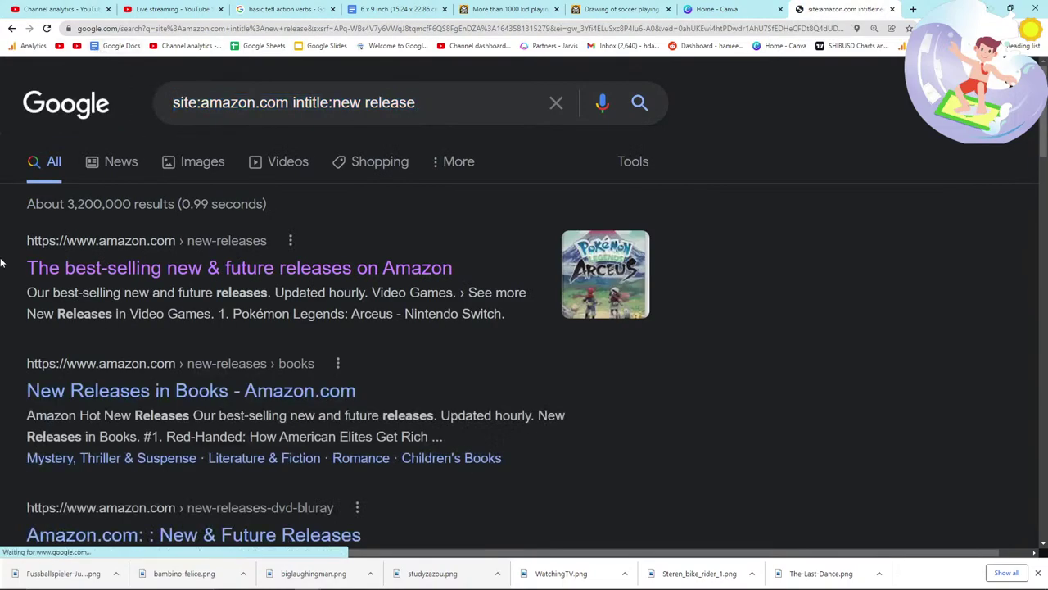
pyautogui.scroll(-1, 1, 263)
pyautogui.scroll(-3, 2, 263)
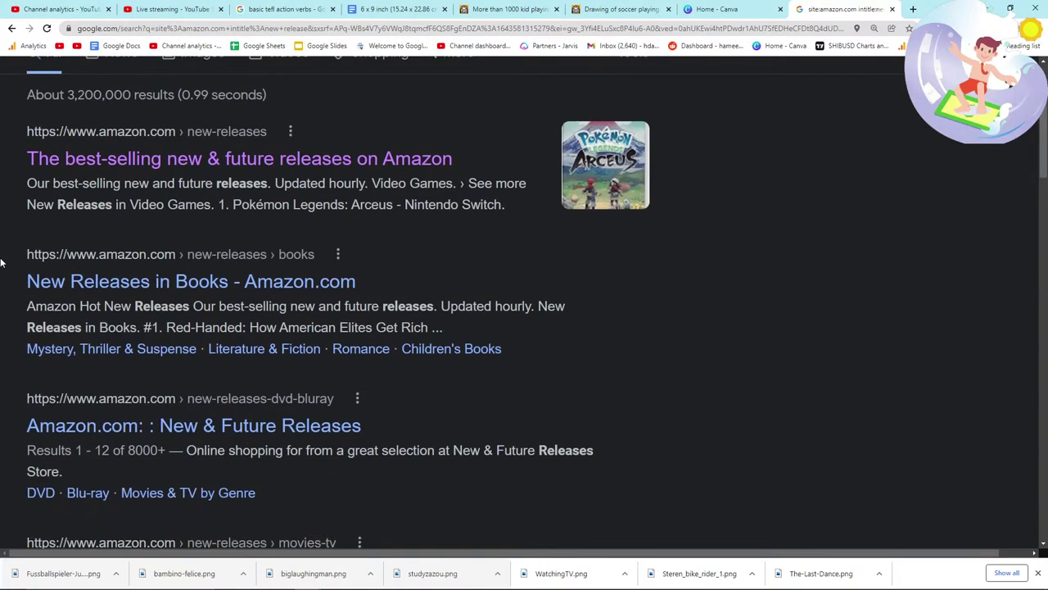
pyautogui.scroll(-1, 1, 263)
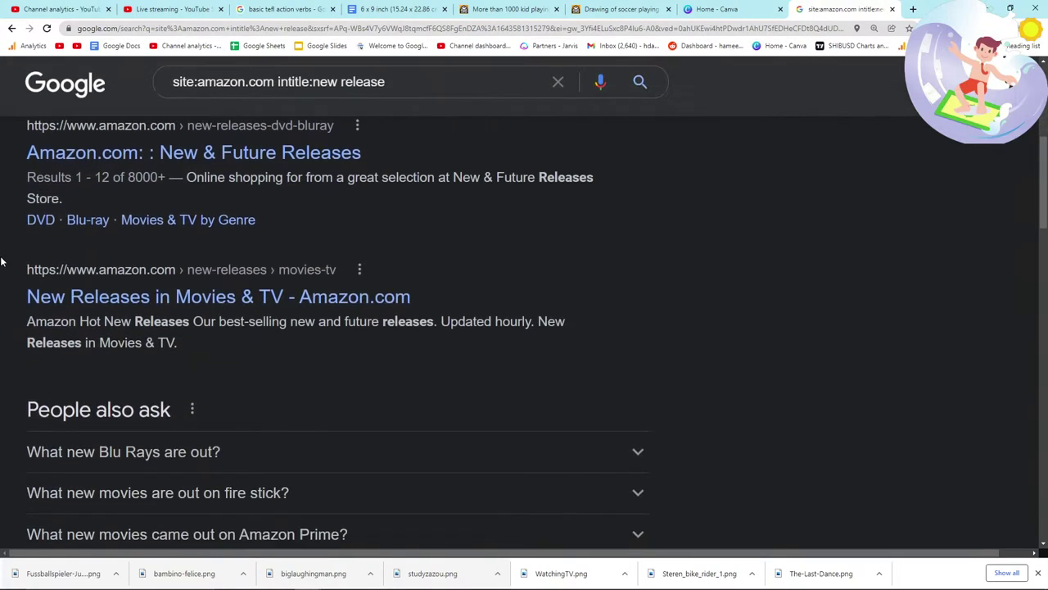
pyautogui.scroll(-4, 30, 272)
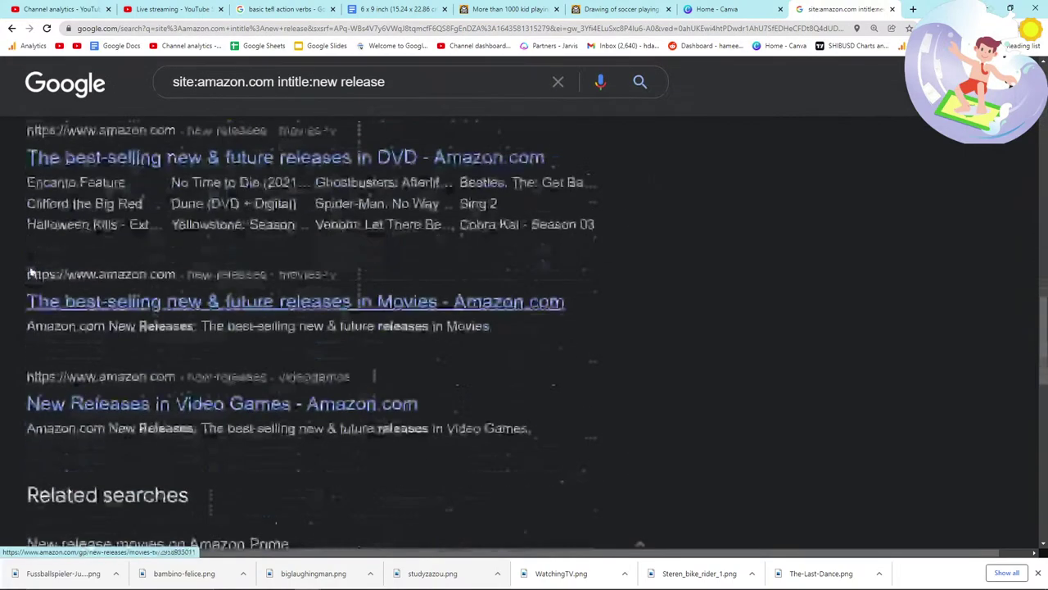
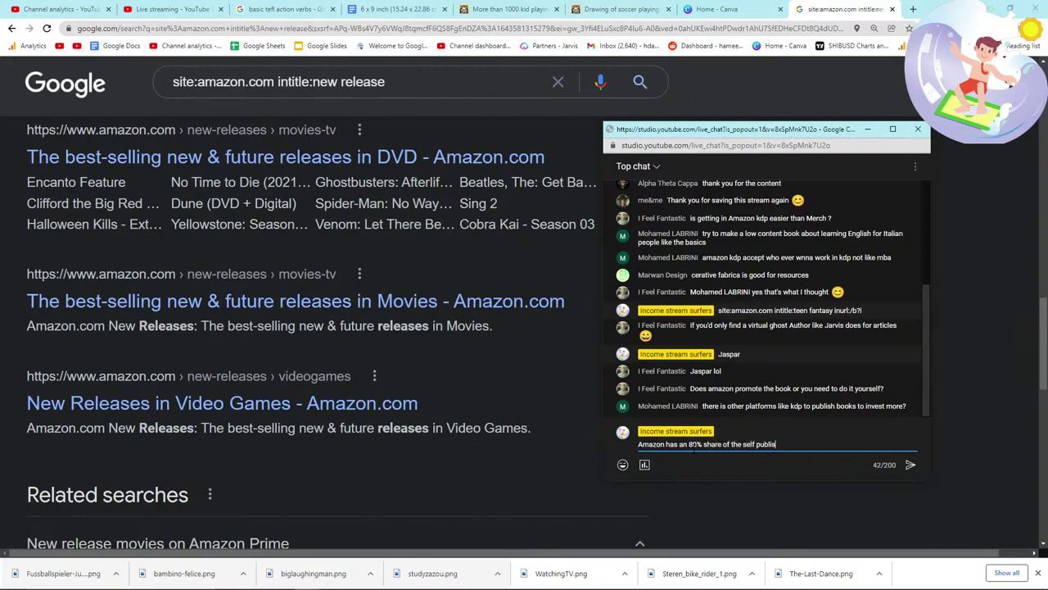
# Step: Send the chat message 'amrket' and bring the Google search results back
pyautogui.write('amrket')
pyautogui.press('Return')
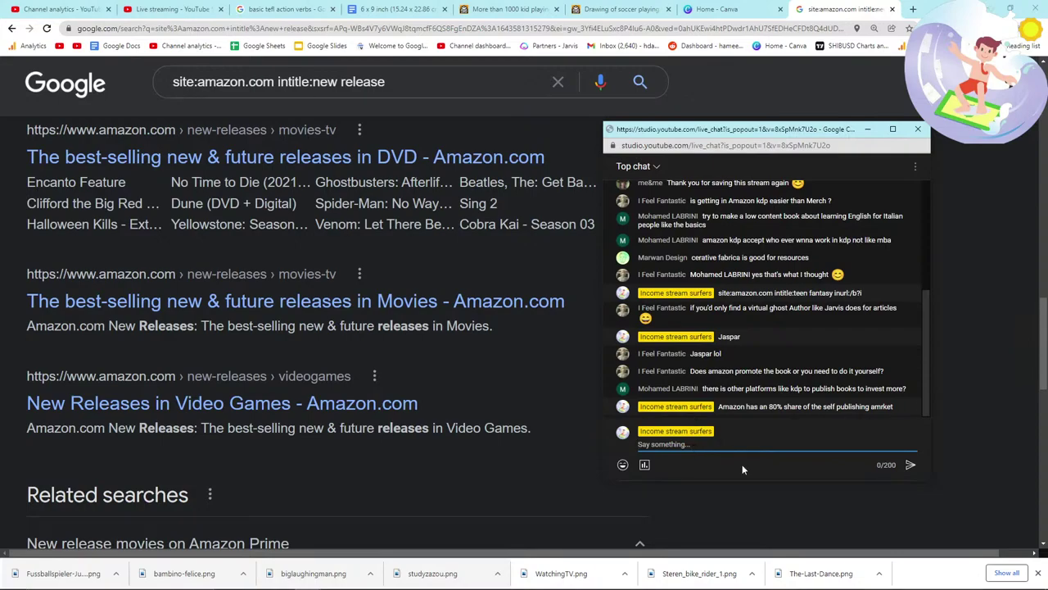
pyautogui.click(401, 422)
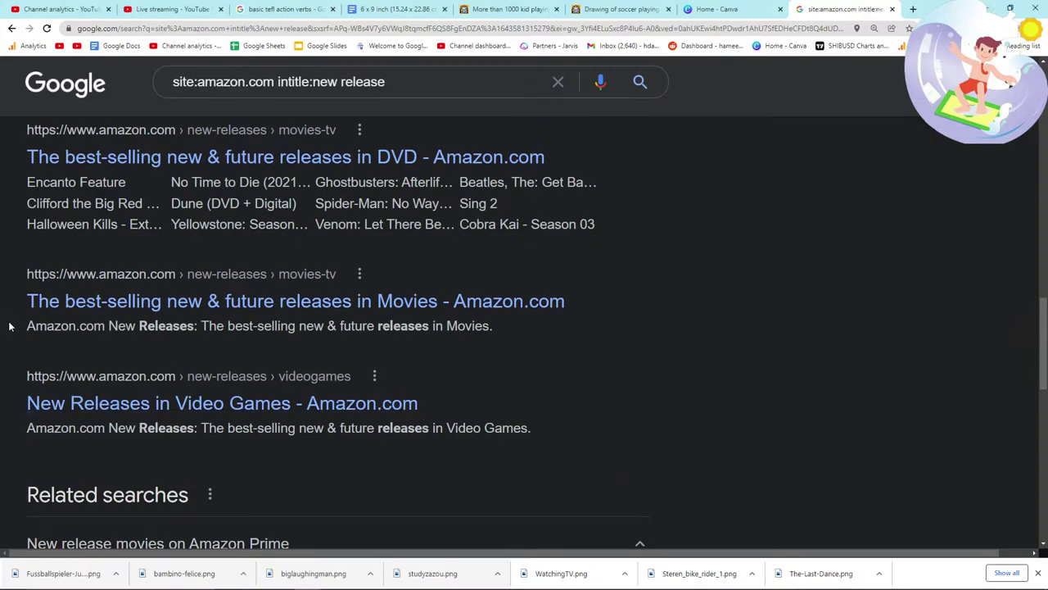
# Step: Add 'fantasy' to the Amazon new-release search and skim the Epic Fantasy results
pyautogui.click(410, 86)
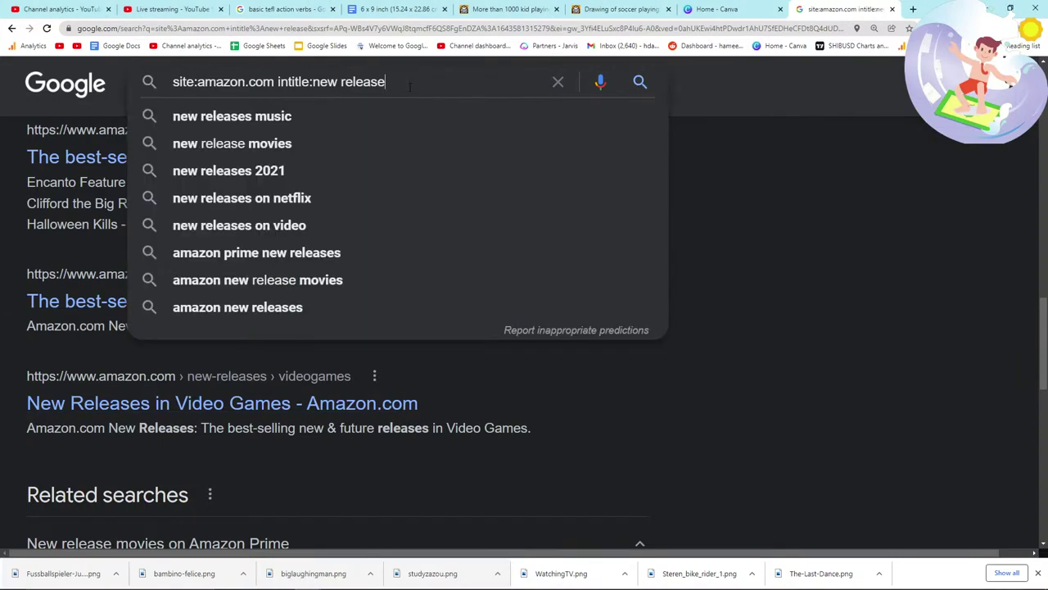
pyautogui.write('fantasy')
pyautogui.press('Return')
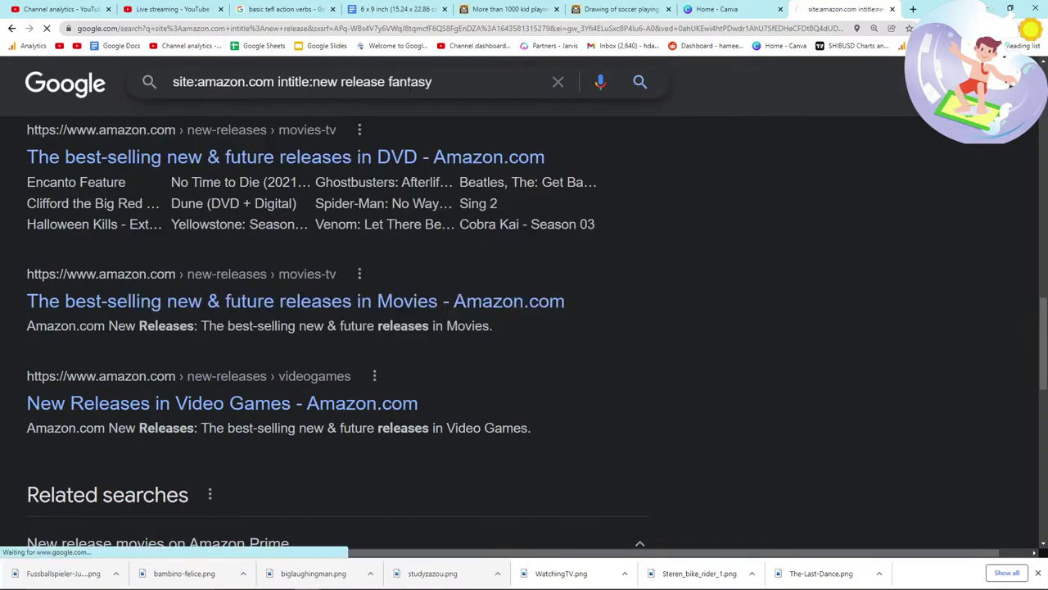
pyautogui.scroll(-1, 24, 339)
pyautogui.moveTo(2, 316); pyautogui.dragTo(363, 398)
pyautogui.scroll(-2, 362, 398)
pyautogui.moveTo(26, 246); pyautogui.dragTo(485, 355)
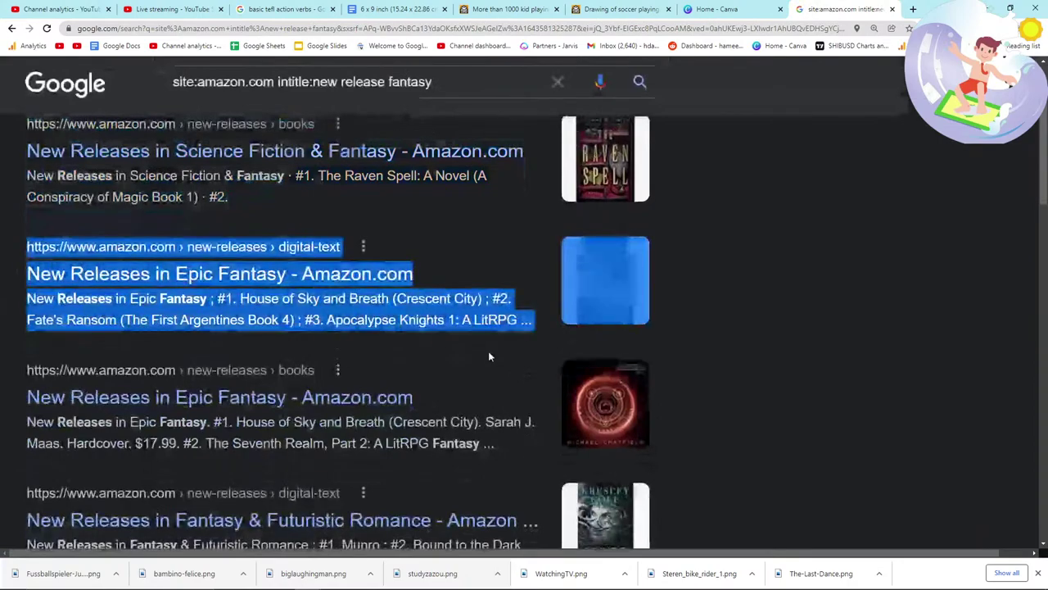
pyautogui.scroll(-2, 485, 356)
pyautogui.moveTo(25, 241); pyautogui.dragTo(497, 277)
pyautogui.scroll(-1, 3, 304)
pyautogui.moveTo(3, 305); pyautogui.dragTo(503, 297)
# Step: Add 'kids' to the query and highlight the first children's fantasy results
pyautogui.click(472, 82)
pyautogui.write('kids')
pyautogui.press('Return')
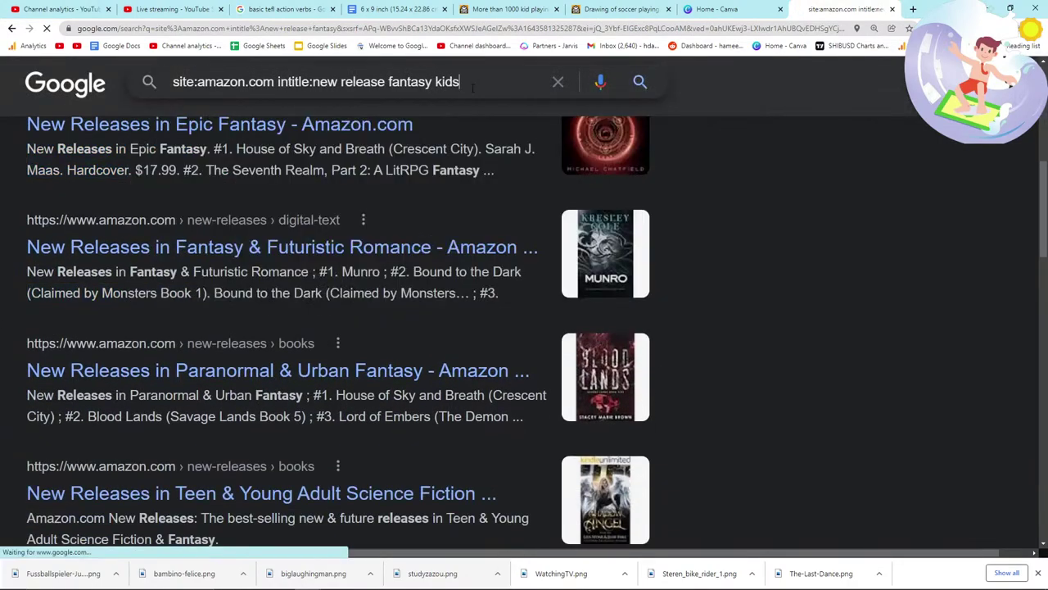
pyautogui.moveTo(24, 235); pyautogui.dragTo(529, 436)
pyautogui.scroll(-1, 19, 254)
pyautogui.click(19, 254)
# Step: Check the video-ideas notes, then return to the Google results
pyautogui.hotkey('alt', 'Tab')
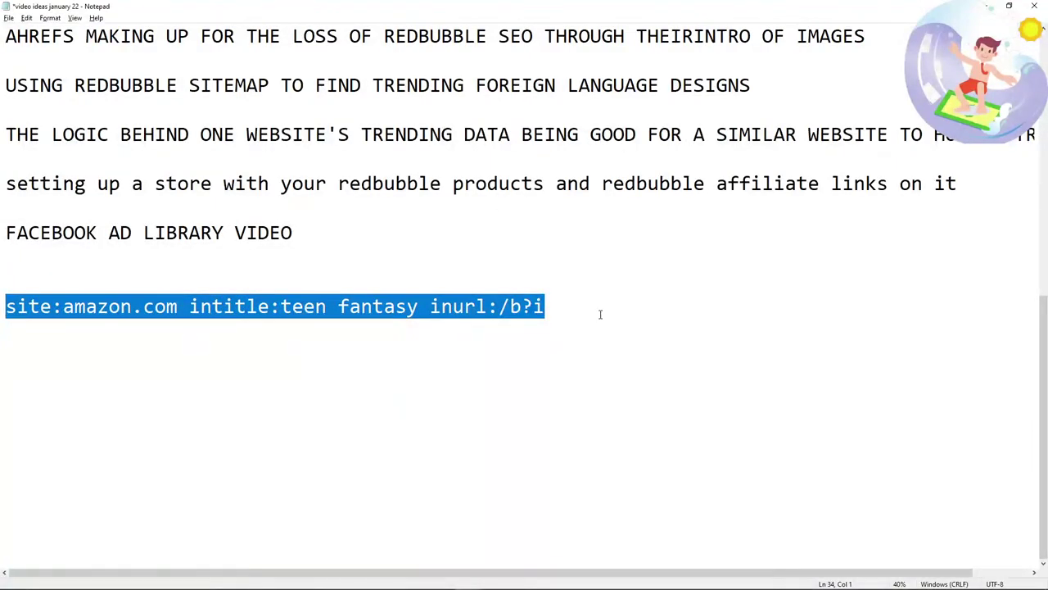
pyautogui.click(600, 315)
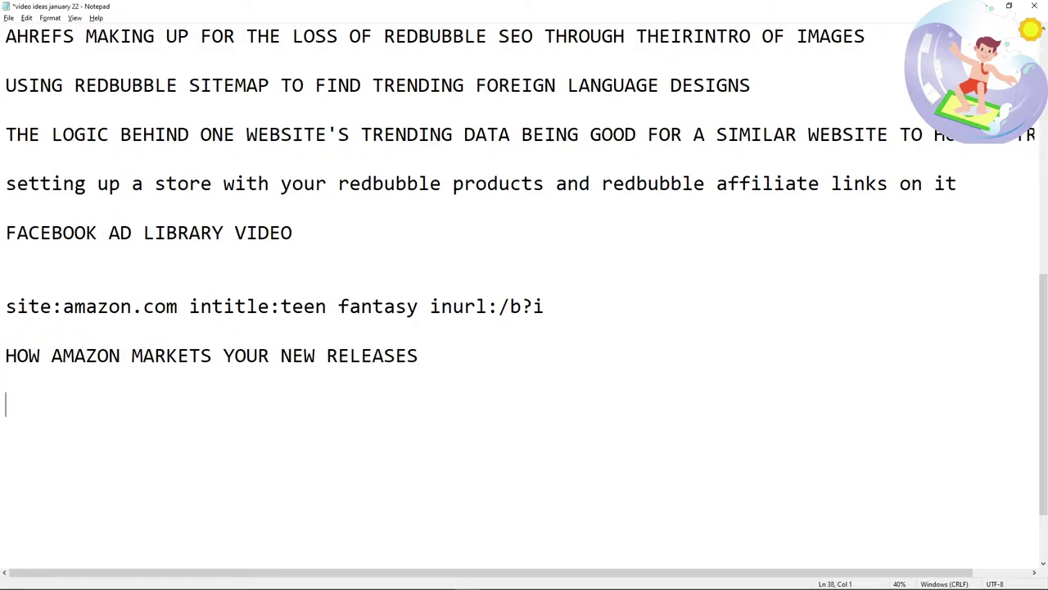
pyautogui.hotkey('alt', 'Tab')
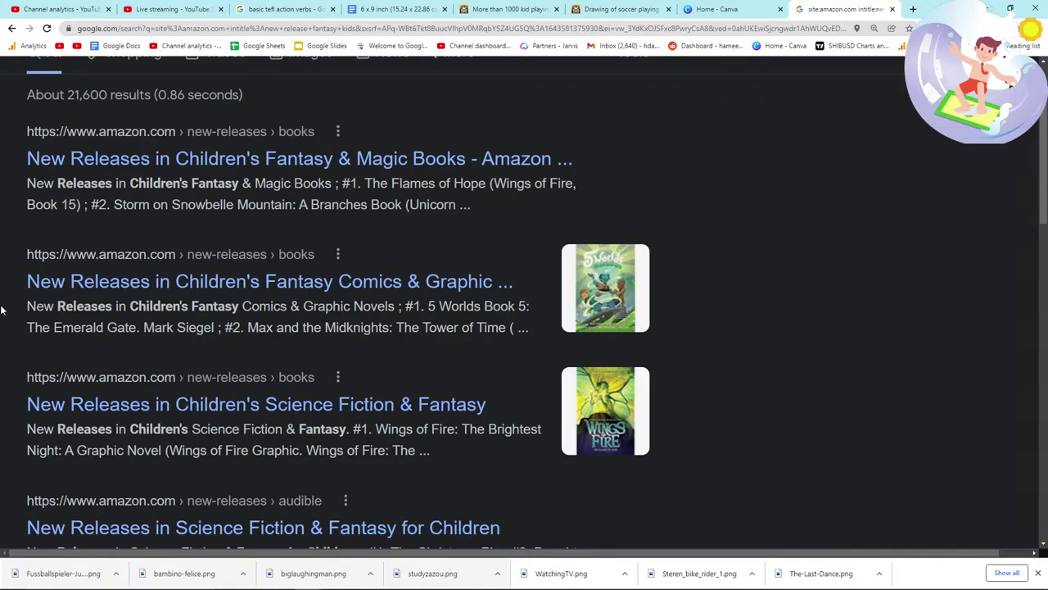
# Step: Highlight the Science Fiction & Fantasy for Children listing and finish browsing the results
pyautogui.scroll(-2, 55, 344)
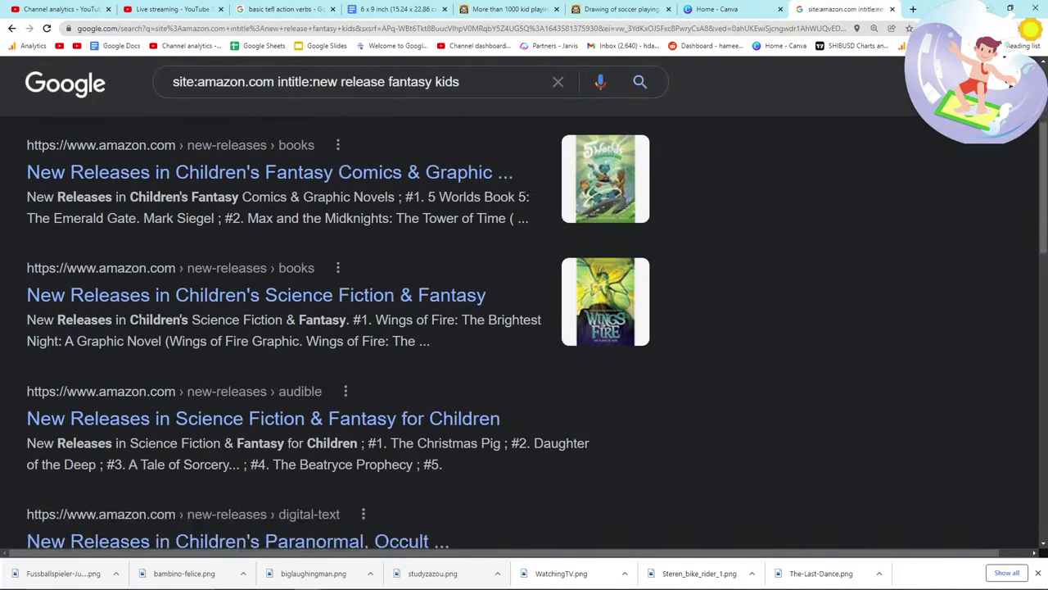
pyautogui.moveTo(1, 405); pyautogui.dragTo(557, 419)
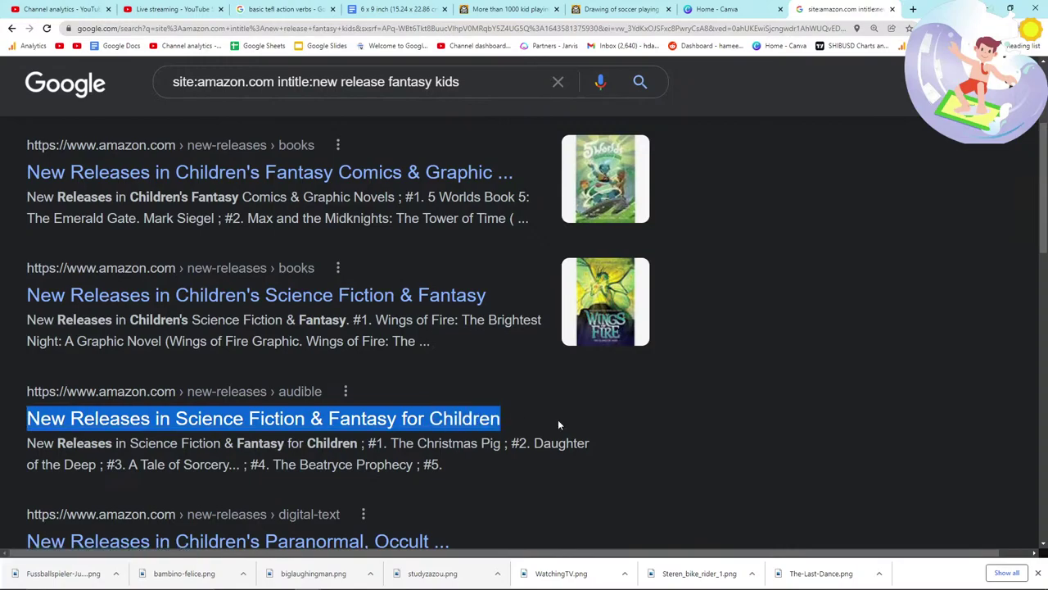
pyautogui.click(552, 421)
pyautogui.moveTo(9, 412); pyautogui.dragTo(158, 417)
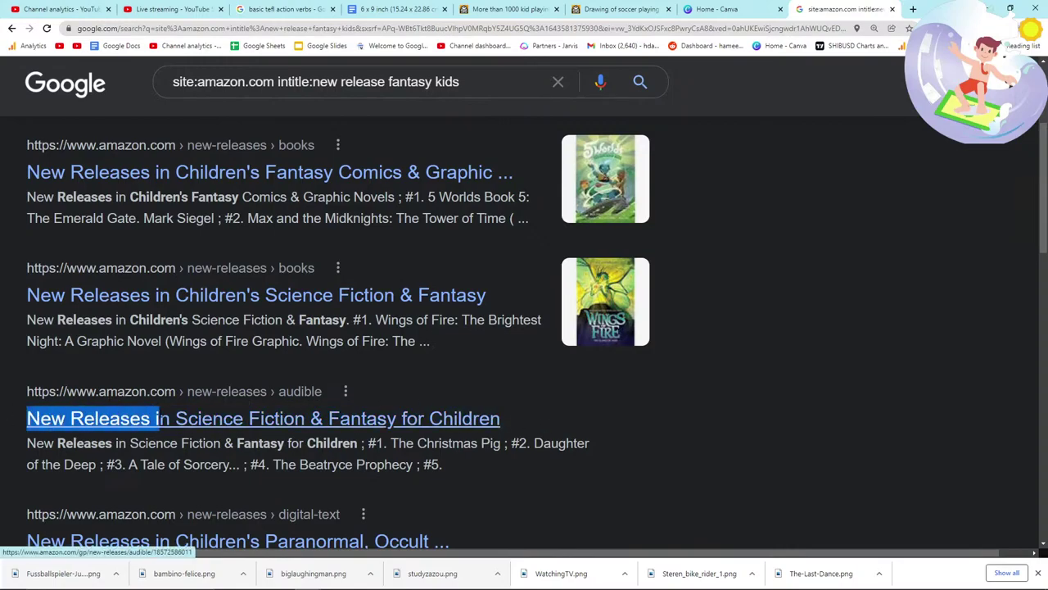
pyautogui.scroll(-1, 228, 410)
pyautogui.hotkey('alt', 'Tab')
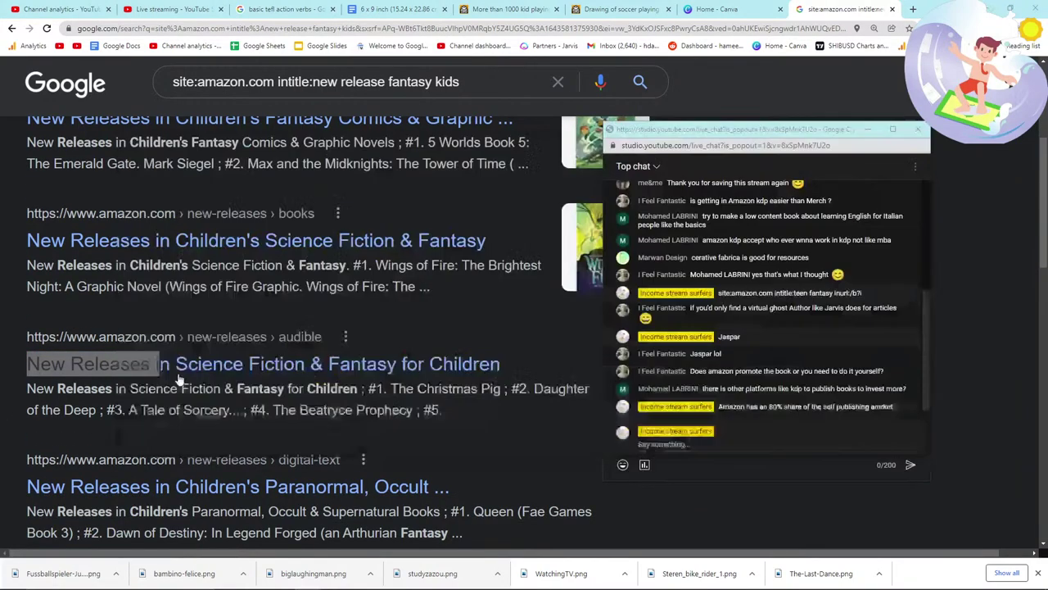
pyautogui.hotkey('alt', 'Tab')
pyautogui.scroll(-3, 171, 195)
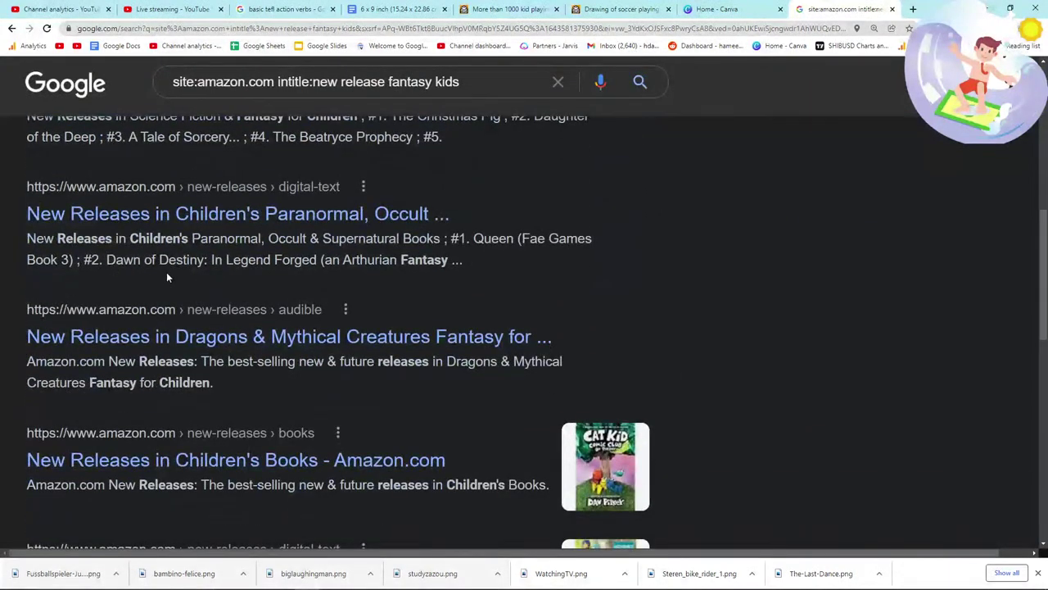
pyautogui.scroll(1, 425, 194)
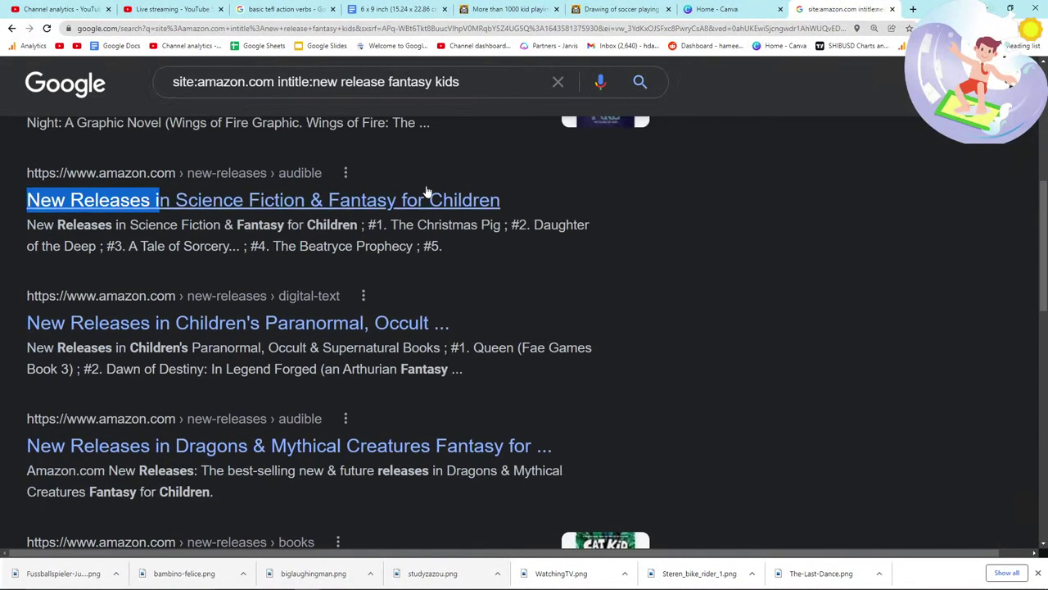
pyautogui.click(471, 9)
# Step: Open the Lady playing chess clipart in a new tab and save the image
pyautogui.scroll(-2, 459, 266)
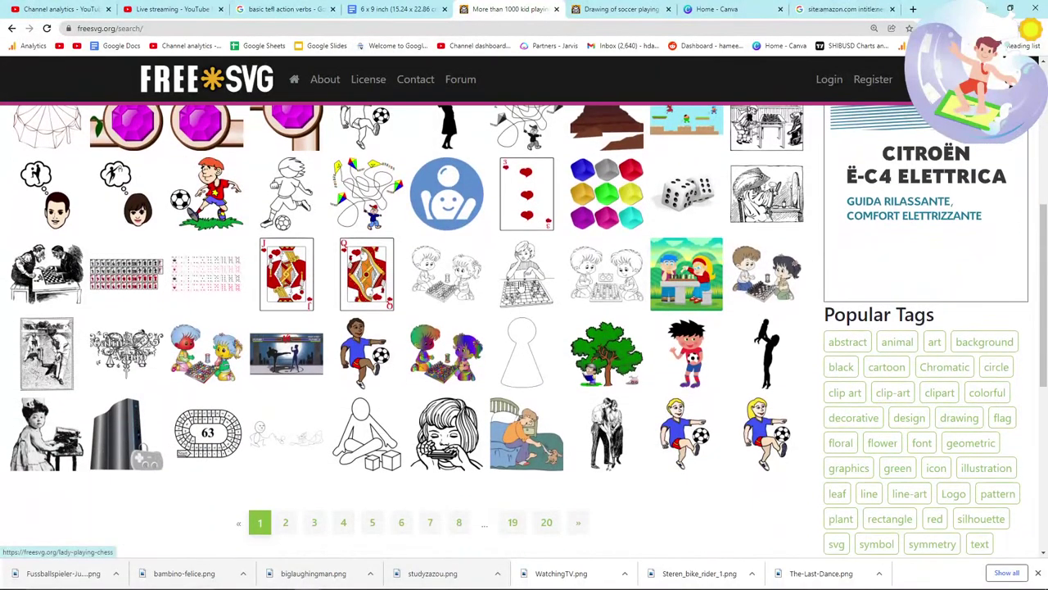
pyautogui.middleClick(457, 115)
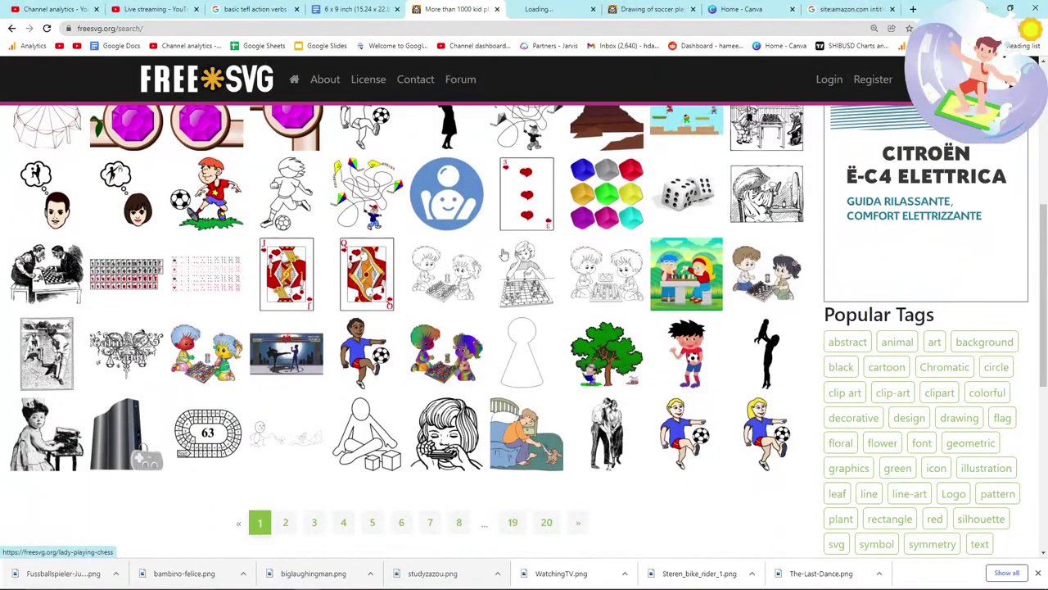
pyautogui.click(549, 9)
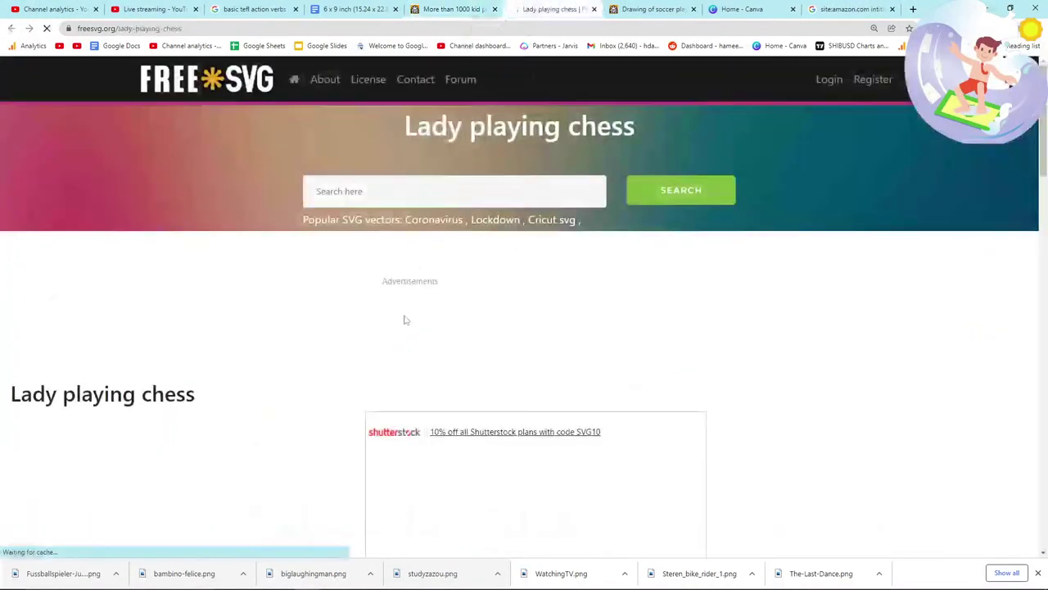
pyautogui.scroll(-1, 286, 307)
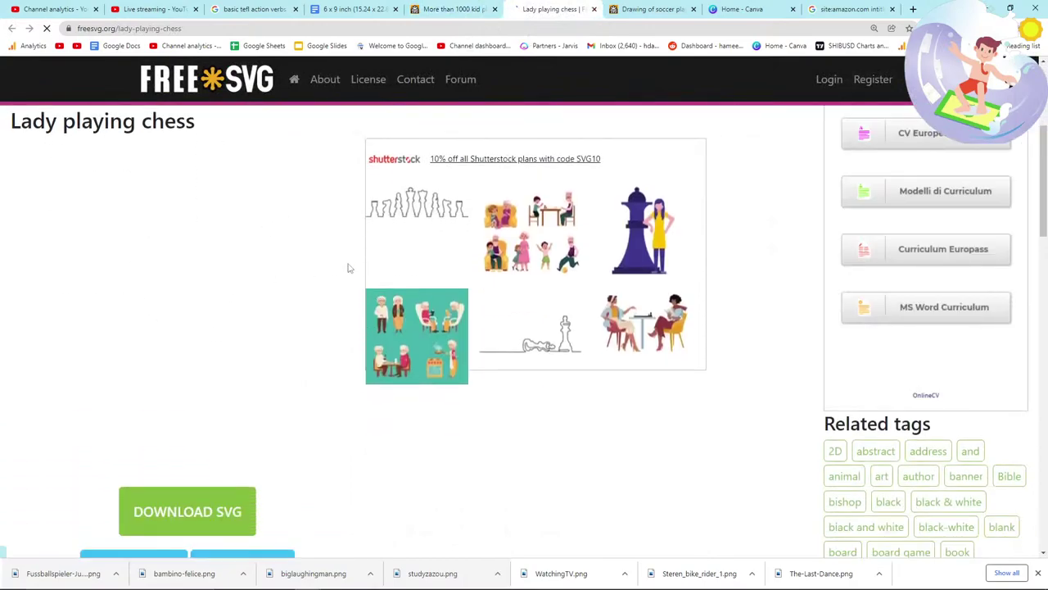
pyautogui.hotkey('alt', 'Tab')
pyautogui.moveTo(155, 9); pyautogui.dragTo(255, 9)
pyautogui.click(555, 9)
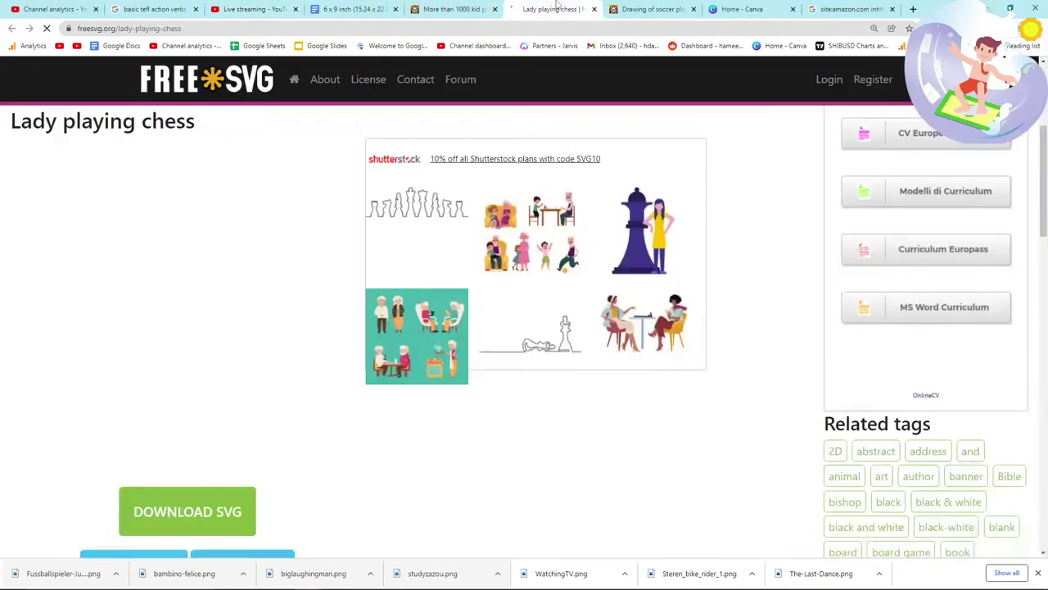
pyautogui.rightClick(174, 265)
pyautogui.click(208, 284)
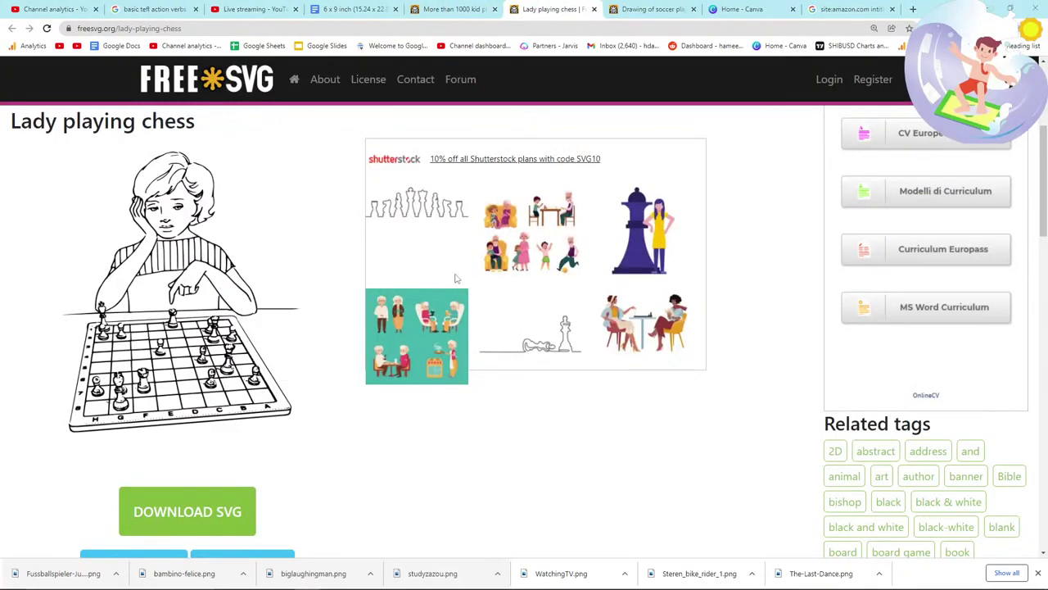
pyautogui.click(696, 465)
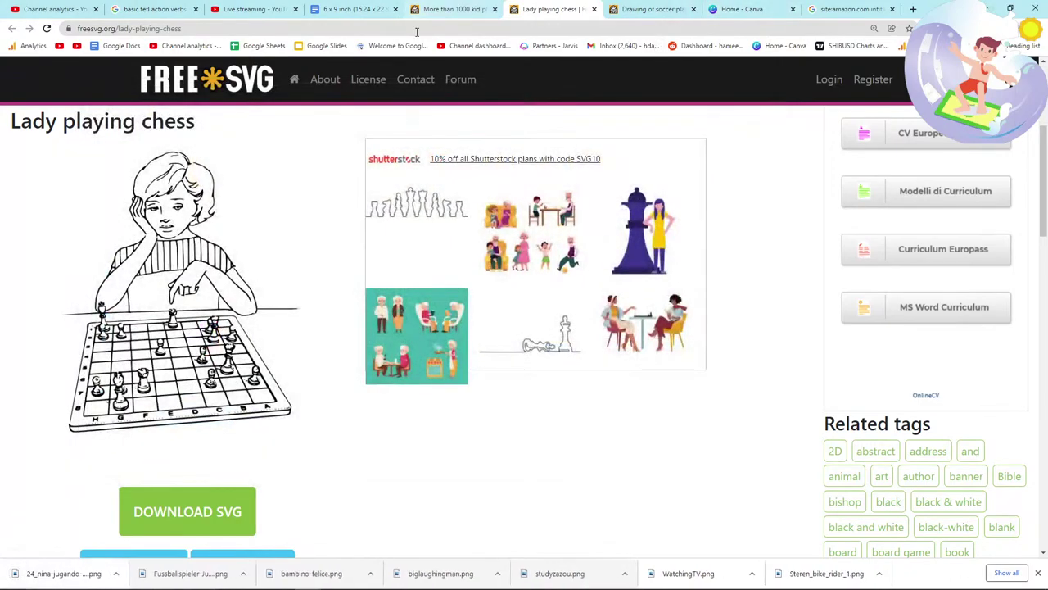
# Step: Drag the chess drawing into the 6 x 9 inch book as a new final page
pyautogui.click(352, 9)
pyautogui.moveTo(63, 573); pyautogui.dragTo(336, 442)
pyautogui.scroll(4, 377, 307)
pyautogui.scroll(-5, 365, 401)
# Step: Add PLAYING to the verb list notes and go back to the FreeSVG results
pyautogui.hotkey('alt', 'Tab')
pyautogui.hotkey('alt', 'Tab')
pyautogui.hotkey('alt', 'Tab')
pyautogui.press('Return')
pyautogui.write('PLAYING')
pyautogui.hotkey('alt', 'Tab')
pyautogui.scroll(4, 748, 283)
pyautogui.scroll(-4, 747, 282)
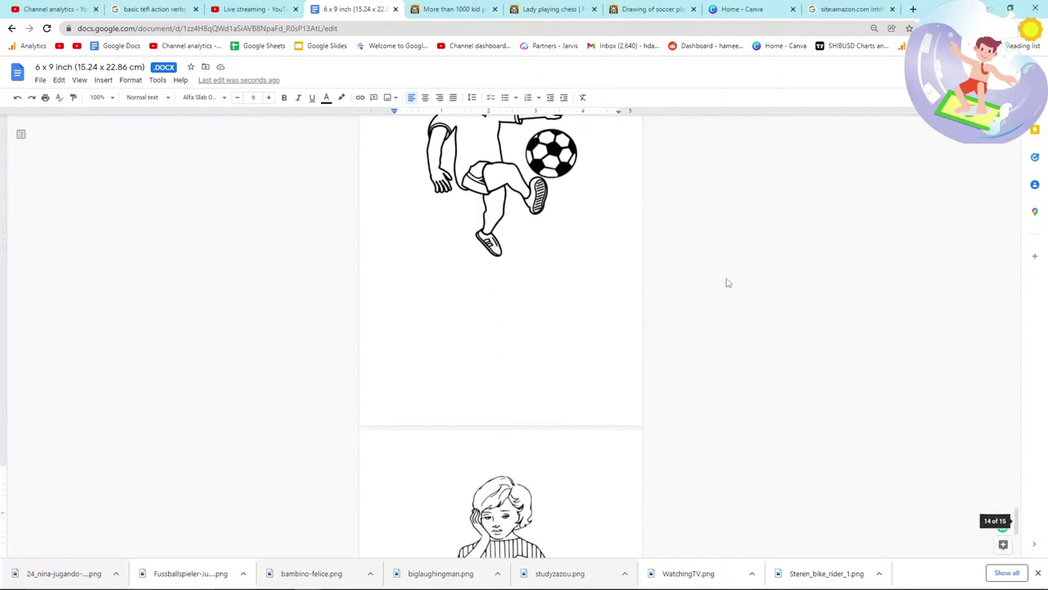
pyautogui.click(451, 9)
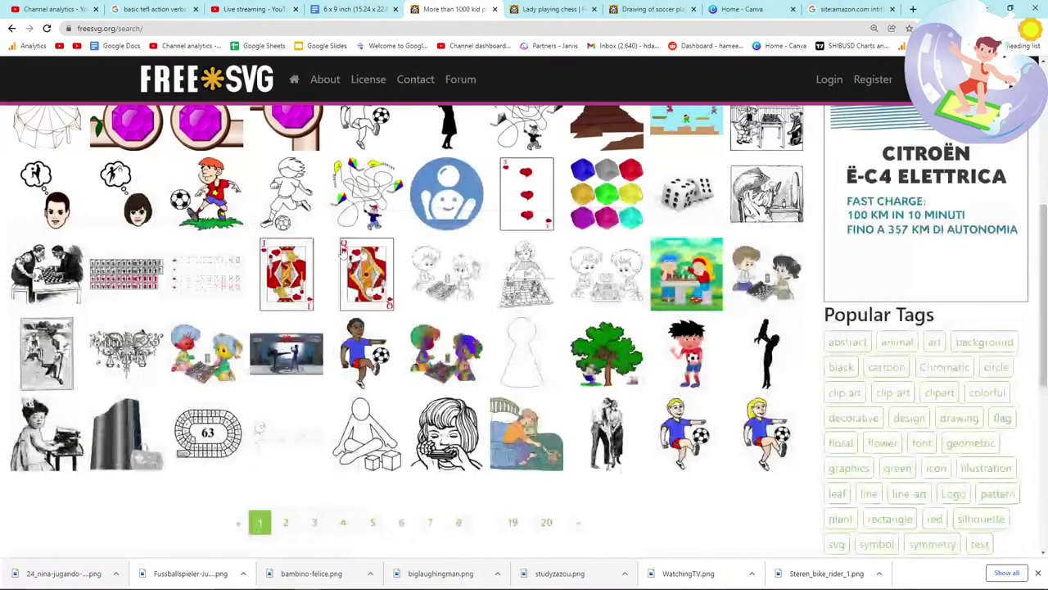
pyautogui.scroll(-1, 151, 319)
pyautogui.scroll(3, 152, 319)
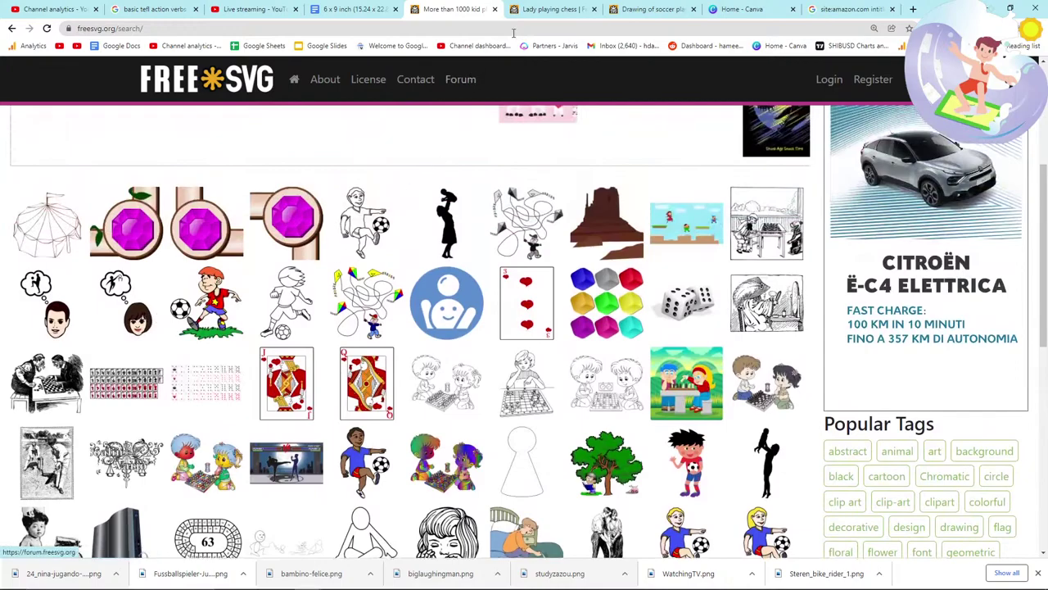
# Step: Search Canva design types for 'thumb', 'kdp', then 'kindle', and show the FreeSVG soccer-boy page
pyautogui.click(729, 9)
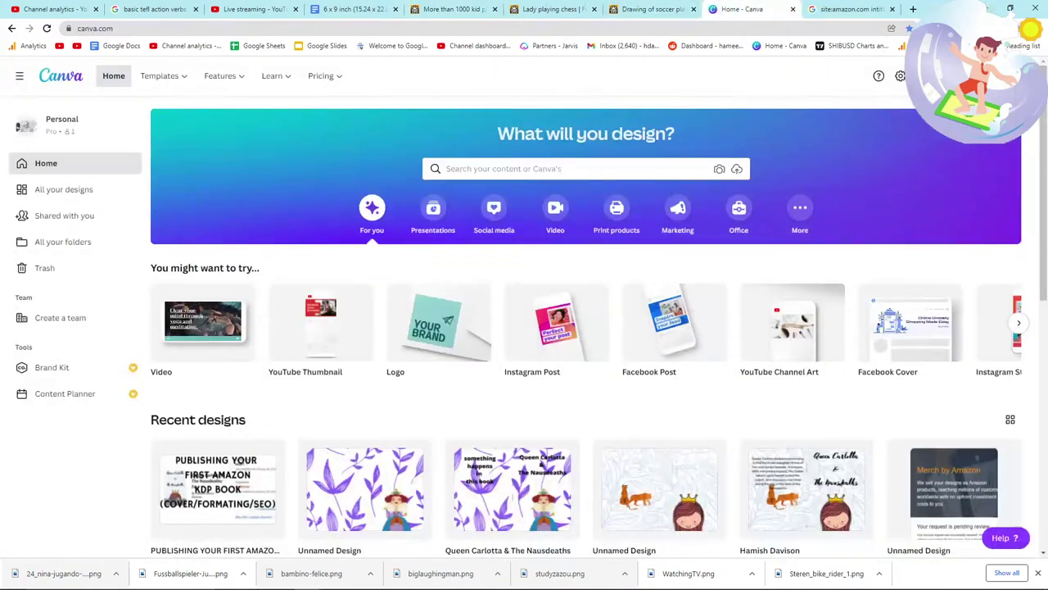
pyautogui.write('thumb')
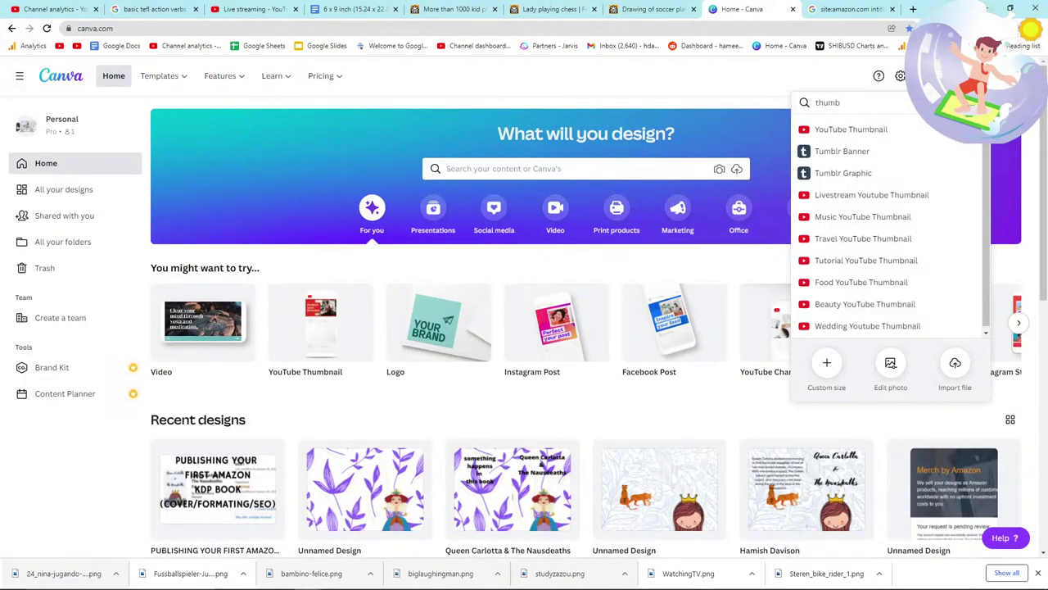
pyautogui.hotkey('ctrl', 'a')
pyautogui.write('kdp')
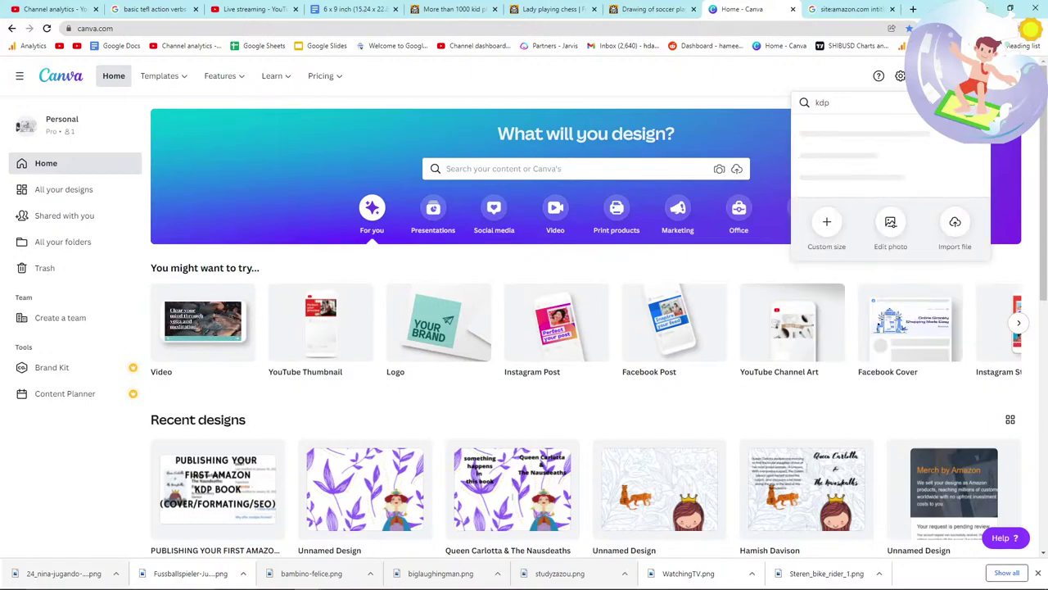
pyautogui.press('BackSpace')
pyautogui.press('BackSpace')
pyautogui.press('BackSpace')
pyautogui.write('kindle')
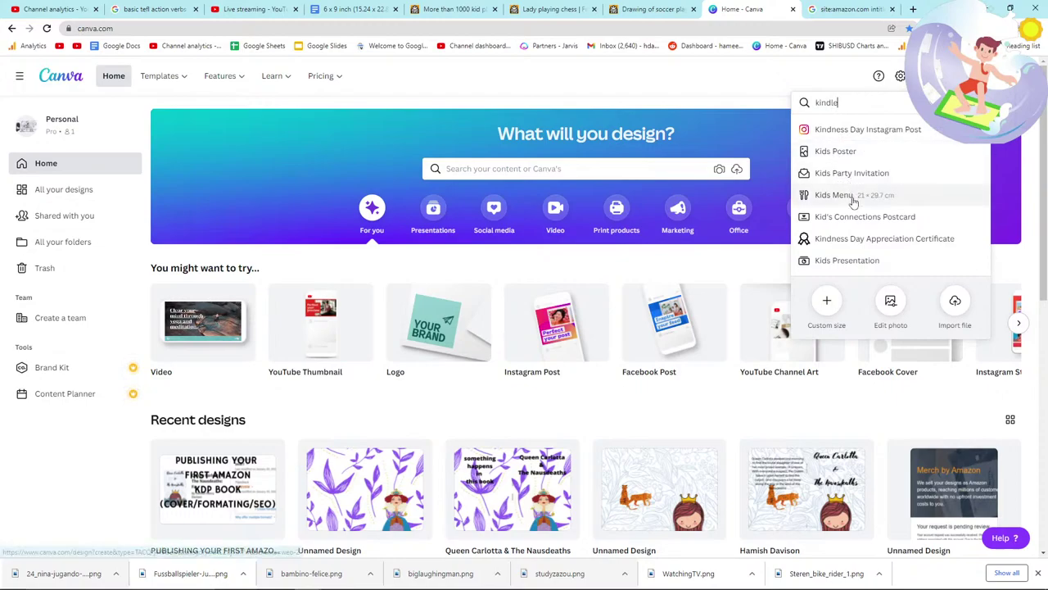
pyautogui.click(647, 9)
pyautogui.scroll(3, 372, 242)
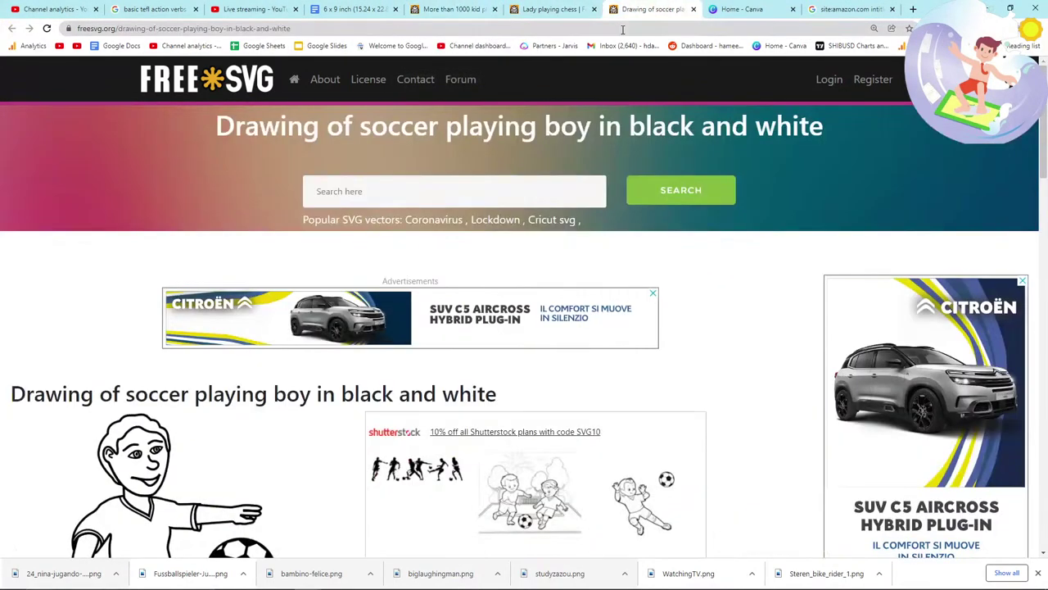
# Step: Search FreeSVG for 'verb' and open the drinking-woman result in a new tab
pyautogui.click(408, 186)
pyautogui.write('verb')
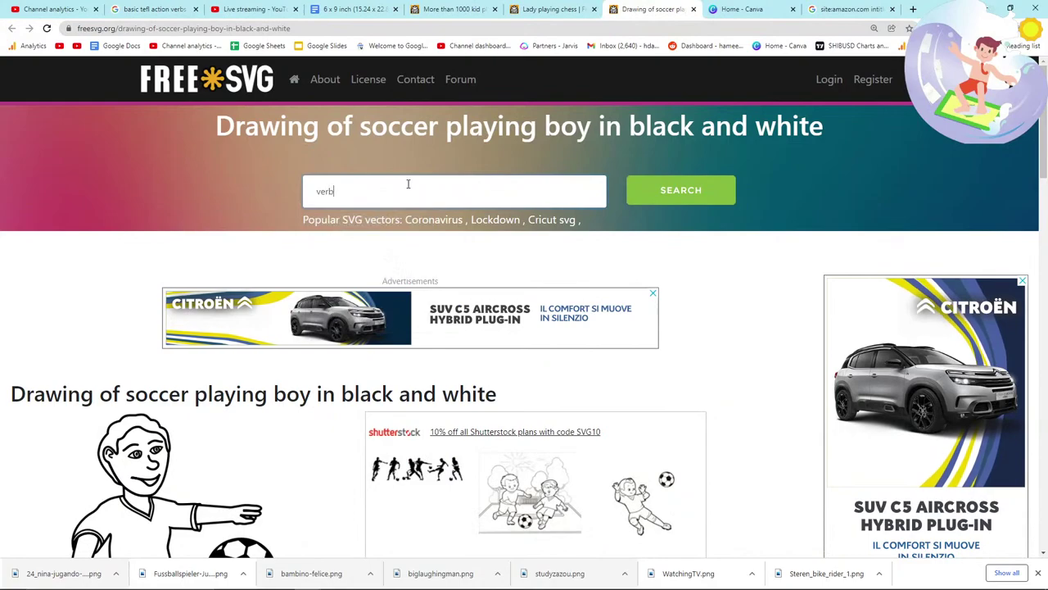
pyautogui.press('Return')
pyautogui.hotkey('alt', 'Tab')
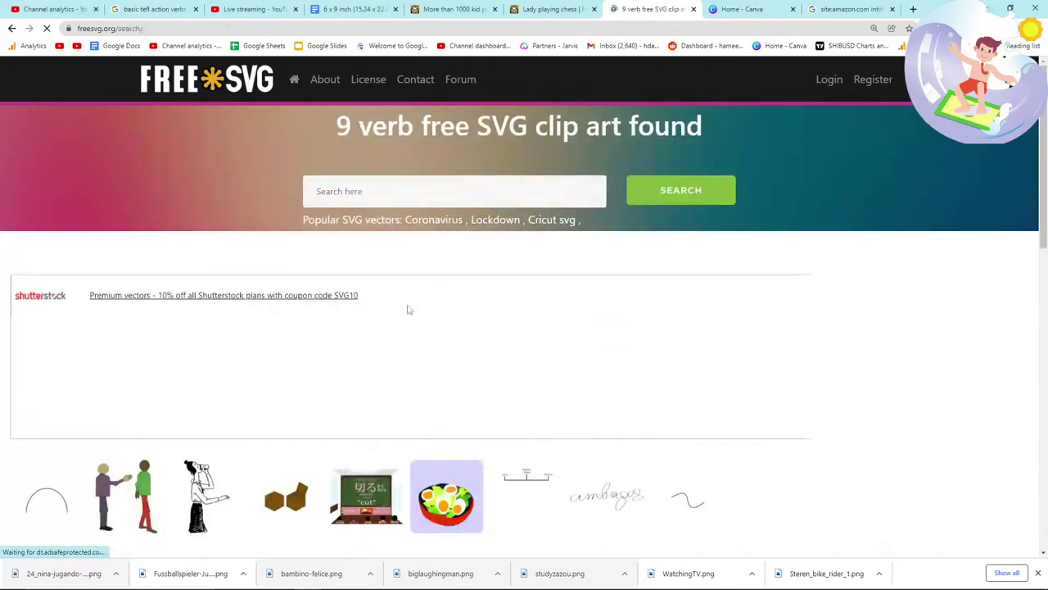
pyautogui.scroll(-3, 342, 303)
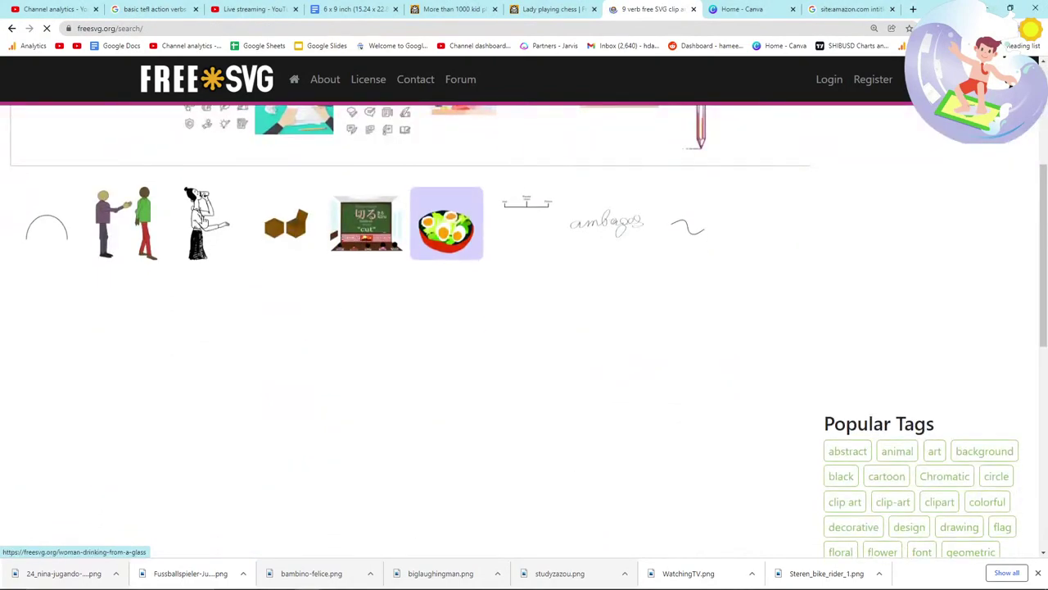
pyautogui.middleClick(286, 237)
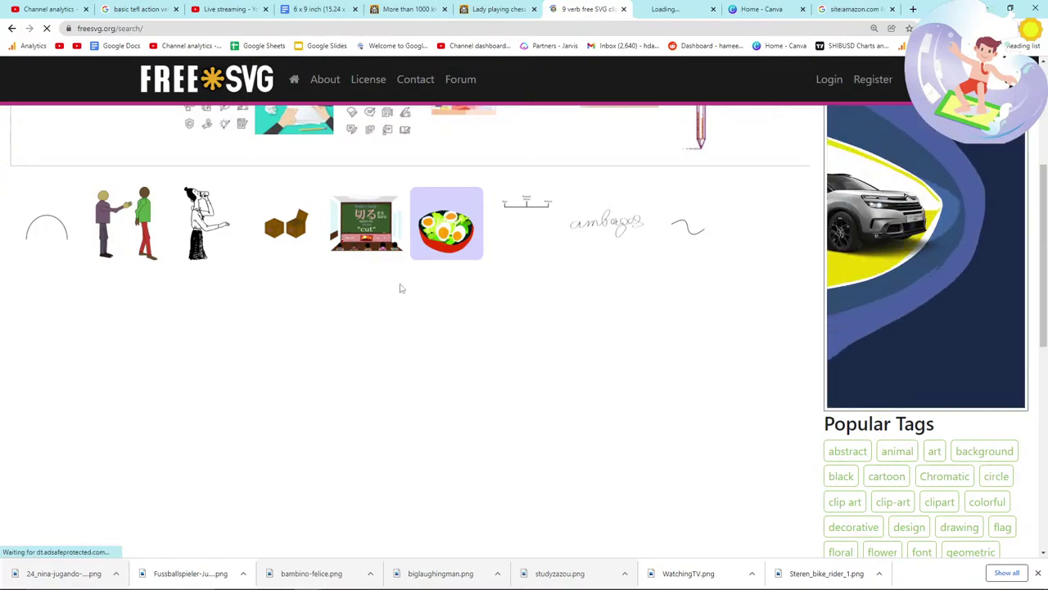
pyautogui.scroll(-2, 407, 304)
pyautogui.scroll(5, 407, 304)
# Step: Search for 'action', then save the Woman drinking from a glass image as drinkcartoon.png
pyautogui.click(378, 181)
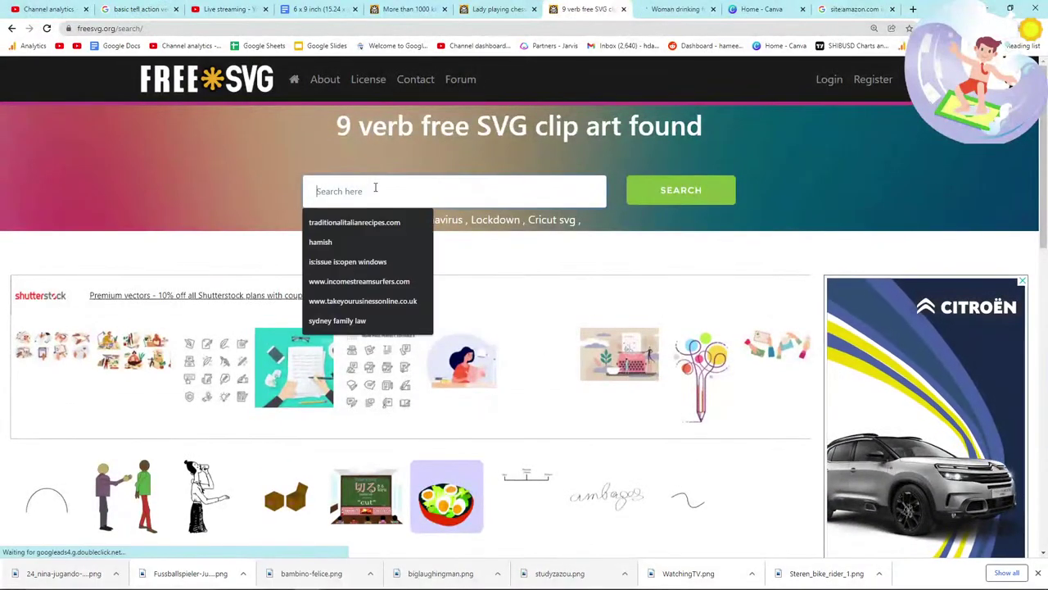
pyautogui.write('action')
pyautogui.press('Return')
pyautogui.click(676, 9)
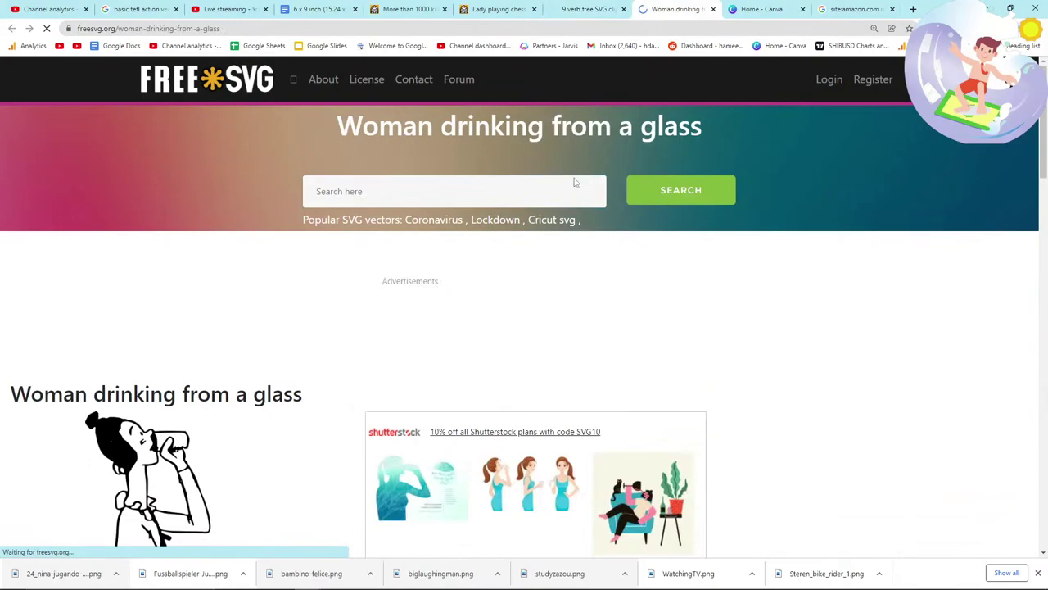
pyautogui.scroll(-3, 196, 270)
pyautogui.rightClick(198, 261)
pyautogui.click(242, 281)
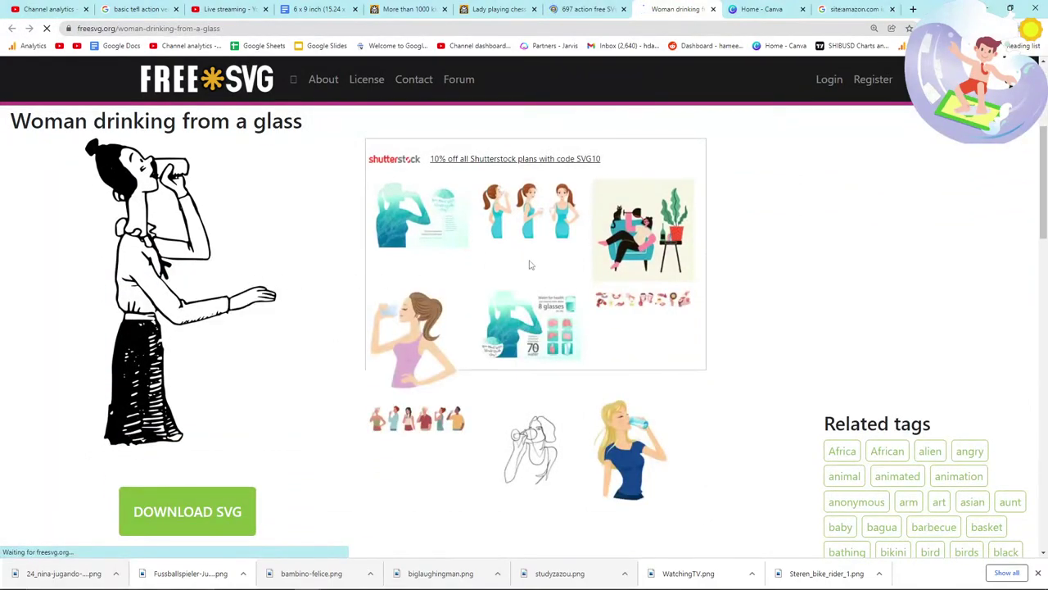
pyautogui.click(700, 467)
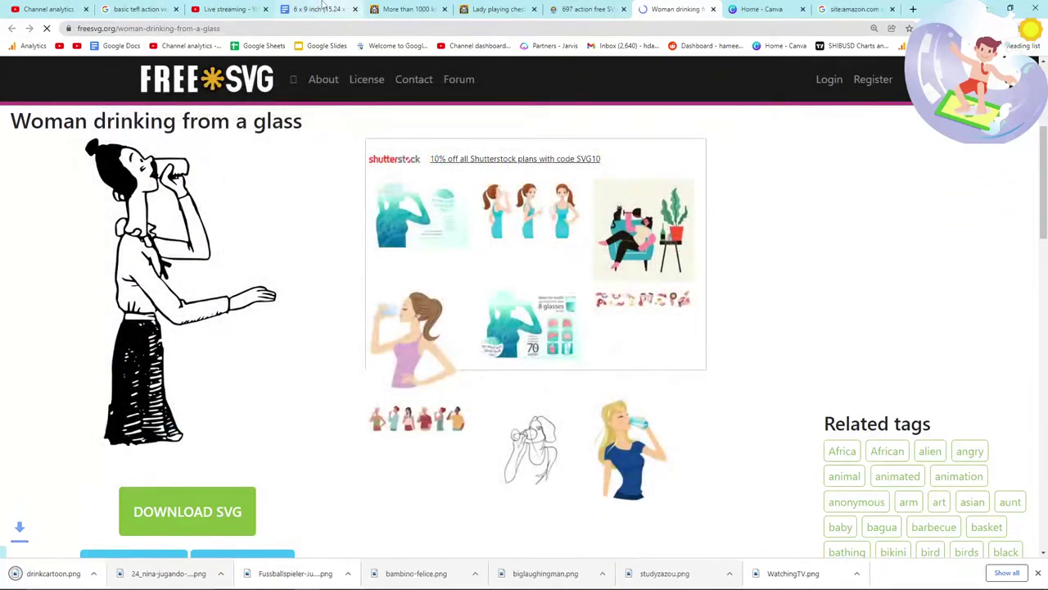
pyautogui.click(319, 9)
pyautogui.scroll(-2, 611, 408)
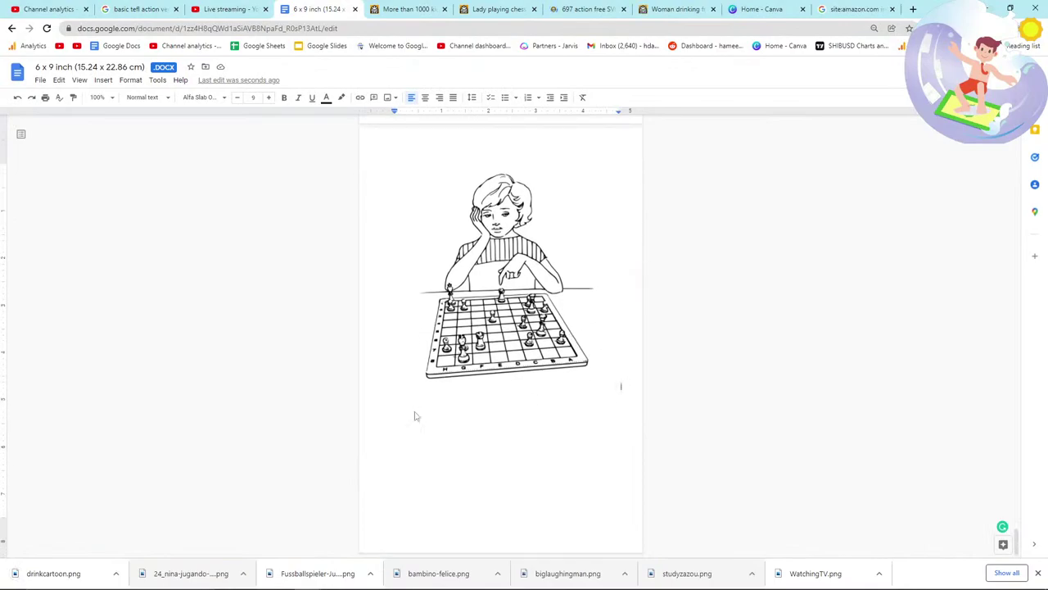
# Step: Add the drinking-woman drawing on a new page after the chess picture
pyautogui.click(618, 383)
pyautogui.moveTo(635, 384); pyautogui.dragTo(629, 384)
pyautogui.click(625, 384)
pyautogui.press('Return')
pyautogui.hotkey('alt', 'Tab')
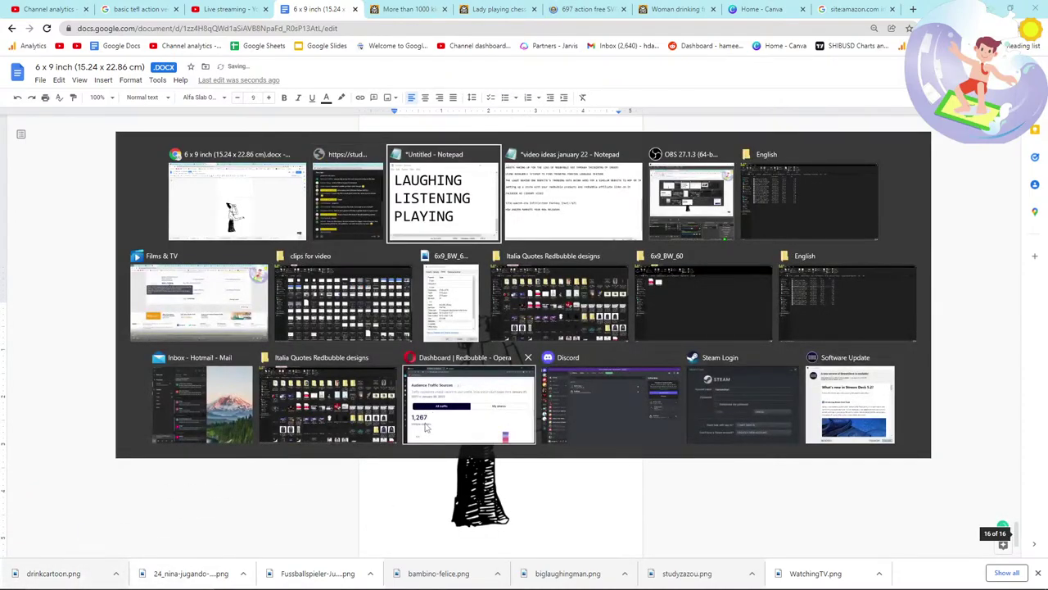
pyautogui.hotkey('alt', 'Tab')
pyautogui.press('Tab')
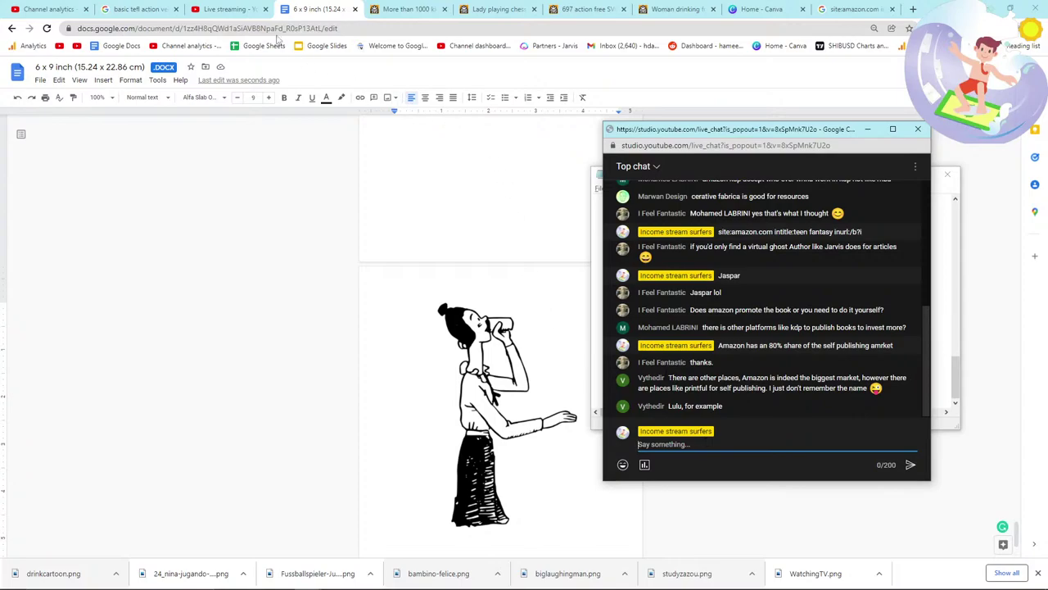
pyautogui.scroll(-2, 411, 393)
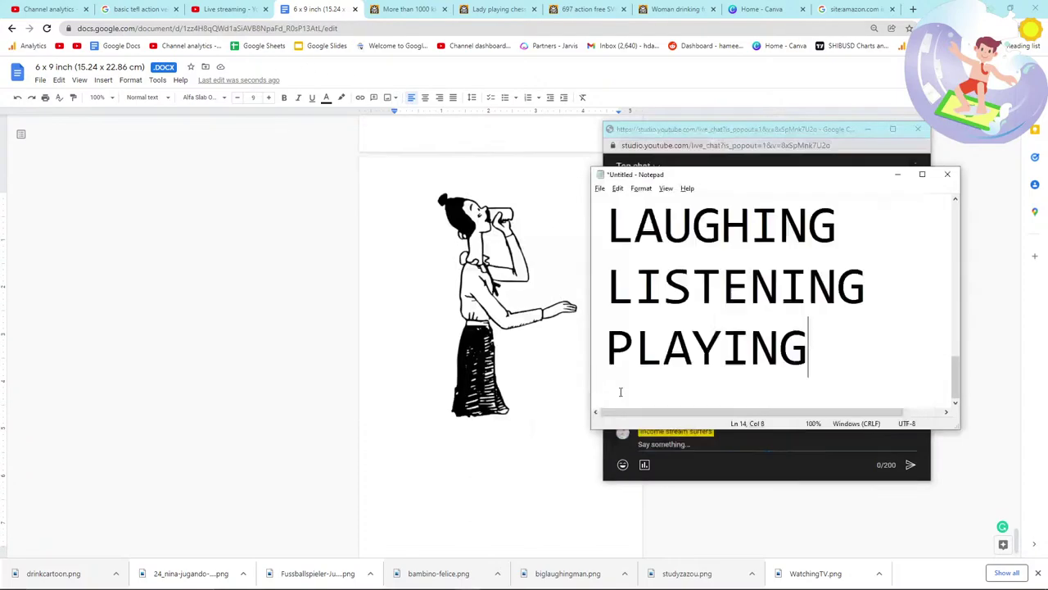
pyautogui.click(539, 384)
# Step: Add DRINKING under PLAYING in the Notepad verb list and return to FreeSVG
pyautogui.hotkey('alt', 'Tab')
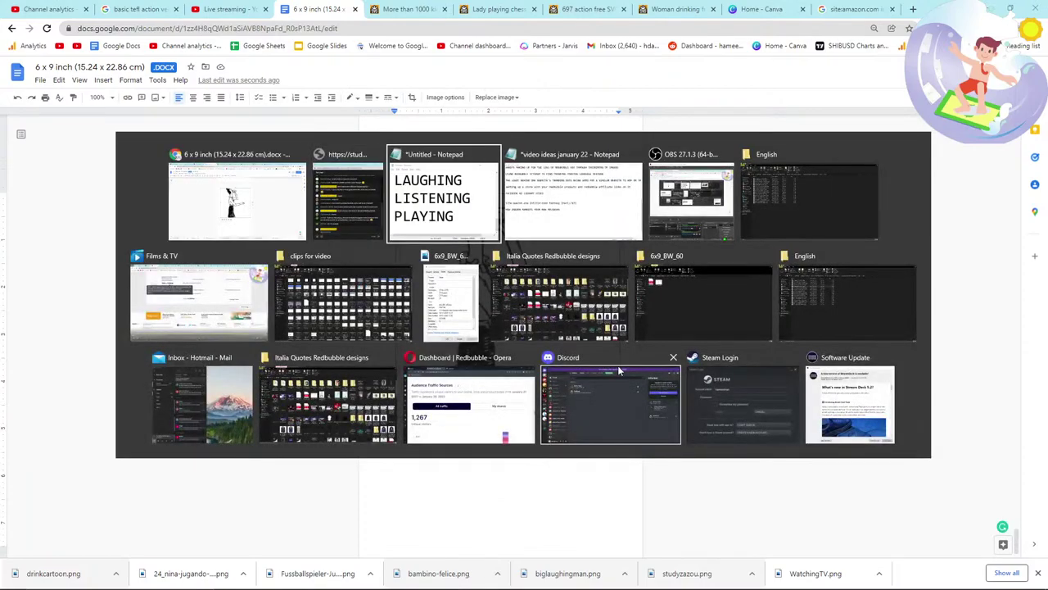
pyautogui.press('Return')
pyautogui.write('DRINKING')
pyautogui.press('Return')
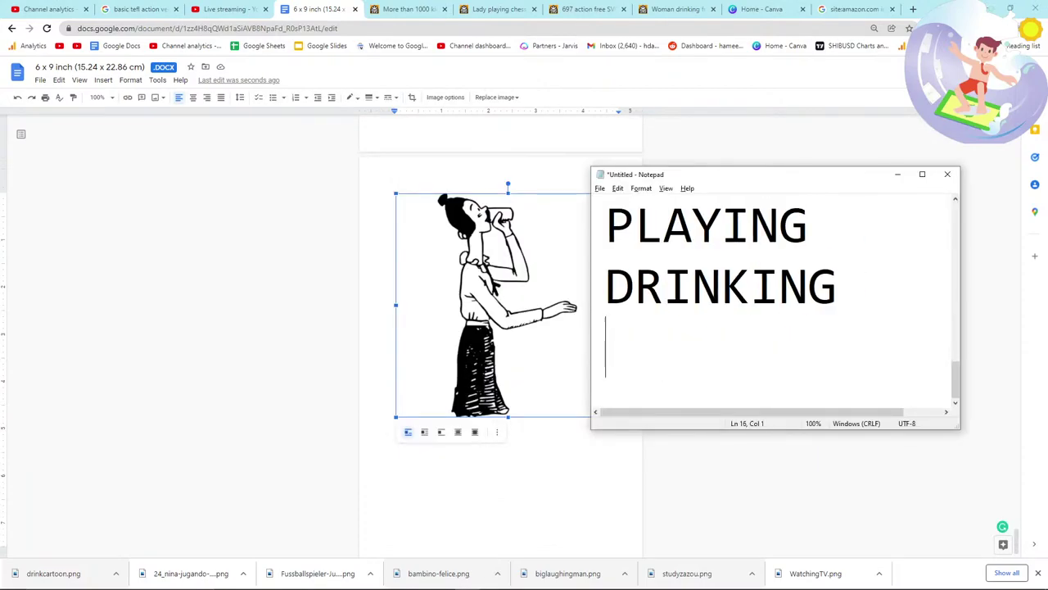
pyautogui.hotkey('alt', 'Tab')
pyautogui.click(655, 396)
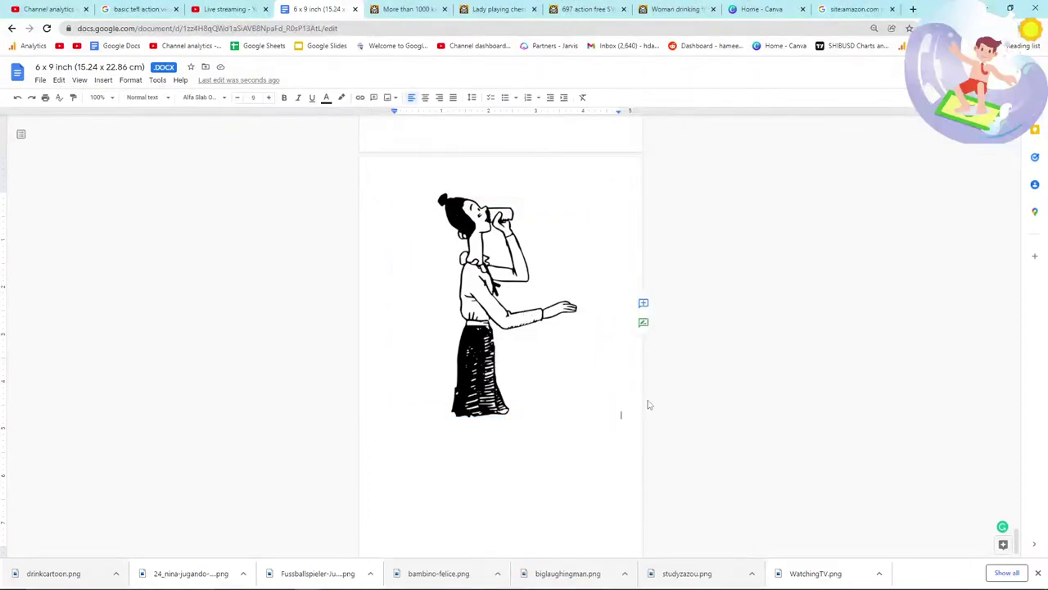
pyautogui.hotkey('alt', 'Tab')
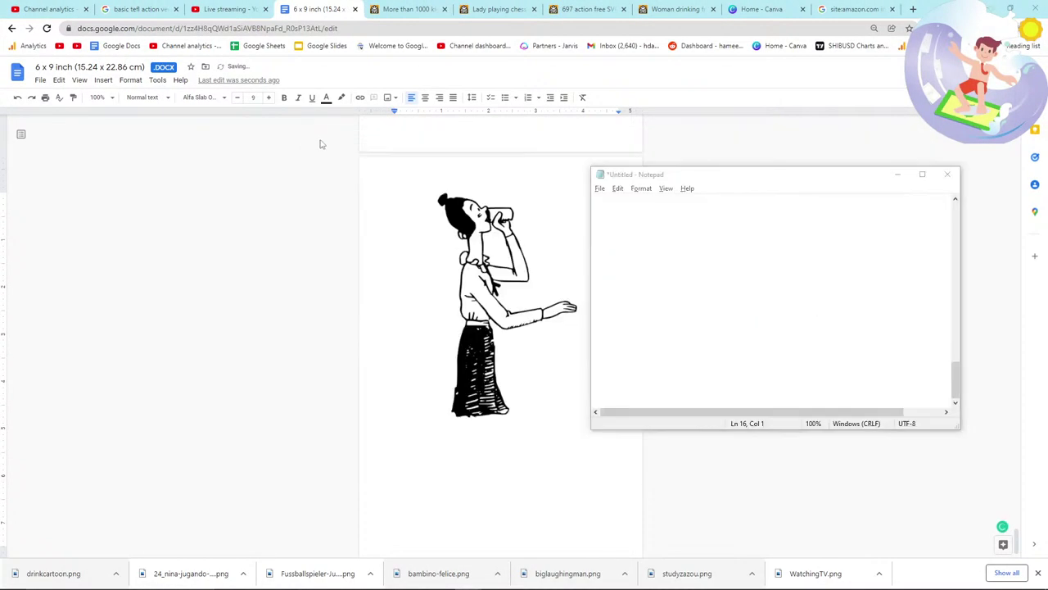
pyautogui.click(254, 8)
pyautogui.click(316, 9)
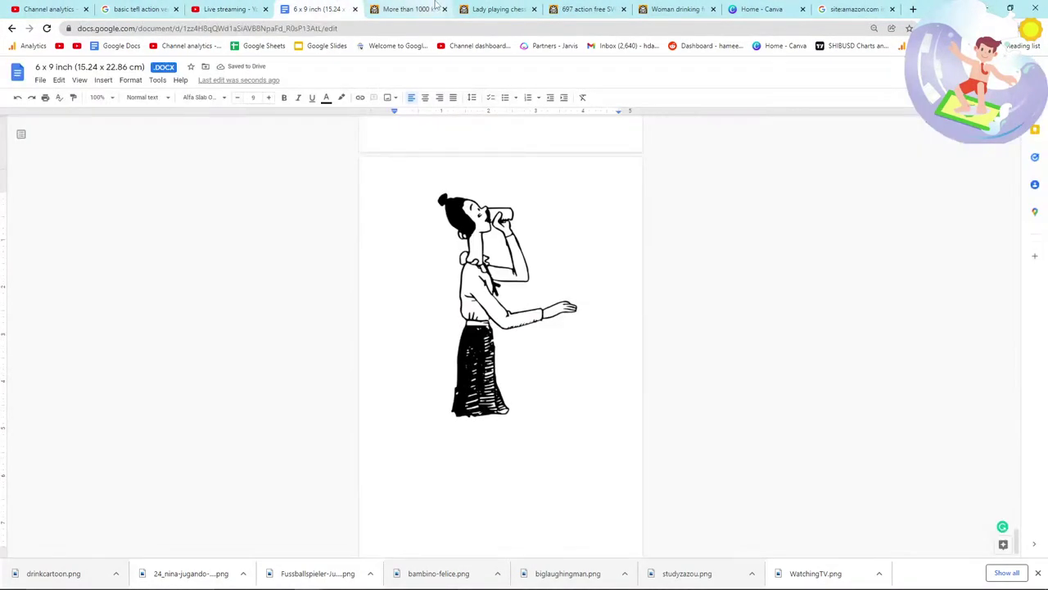
pyautogui.click(406, 9)
pyautogui.moveTo(496, 9); pyautogui.dragTo(413, 9)
# Step: Search FreeSVG for 'POINT' and browse the results
pyautogui.moveTo(565, 9); pyautogui.dragTo(405, 9)
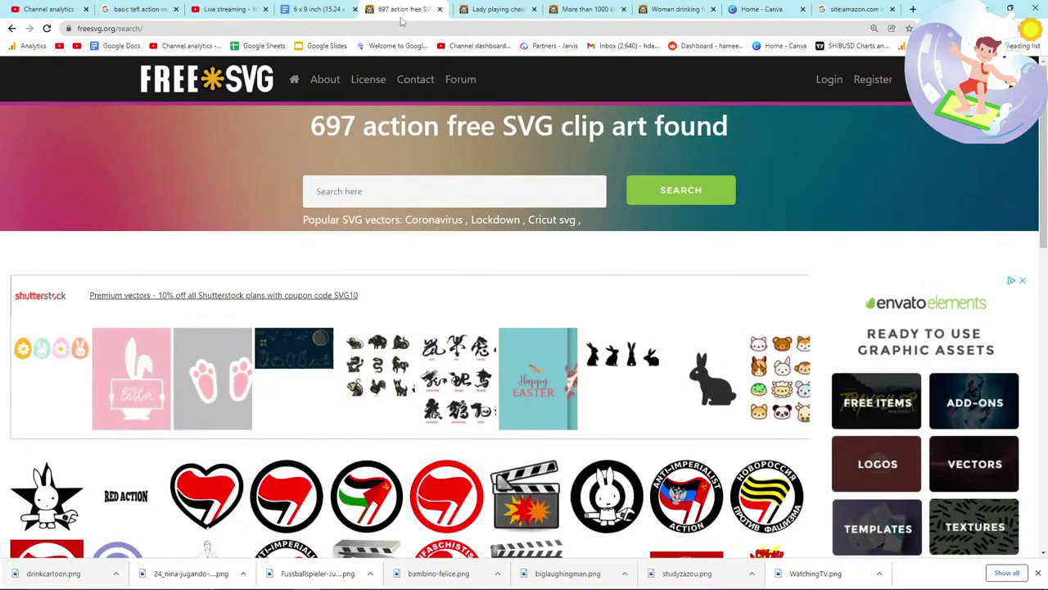
pyautogui.scroll(-3, 325, 335)
pyautogui.scroll(-2, 325, 336)
pyautogui.scroll(5, 370, 191)
pyautogui.click(370, 191)
pyautogui.write('POINT')
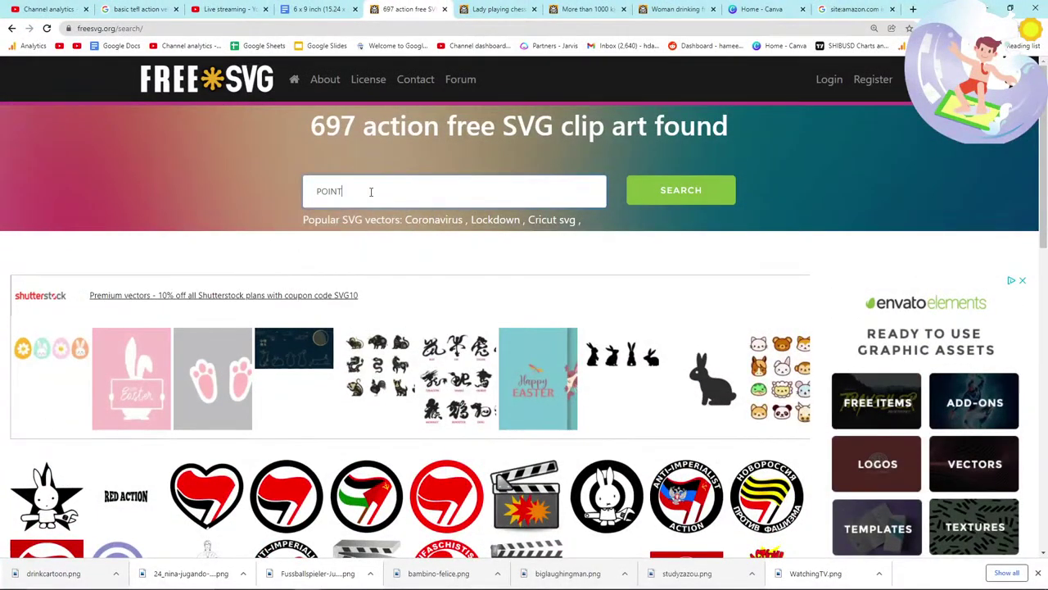
pyautogui.press('Return')
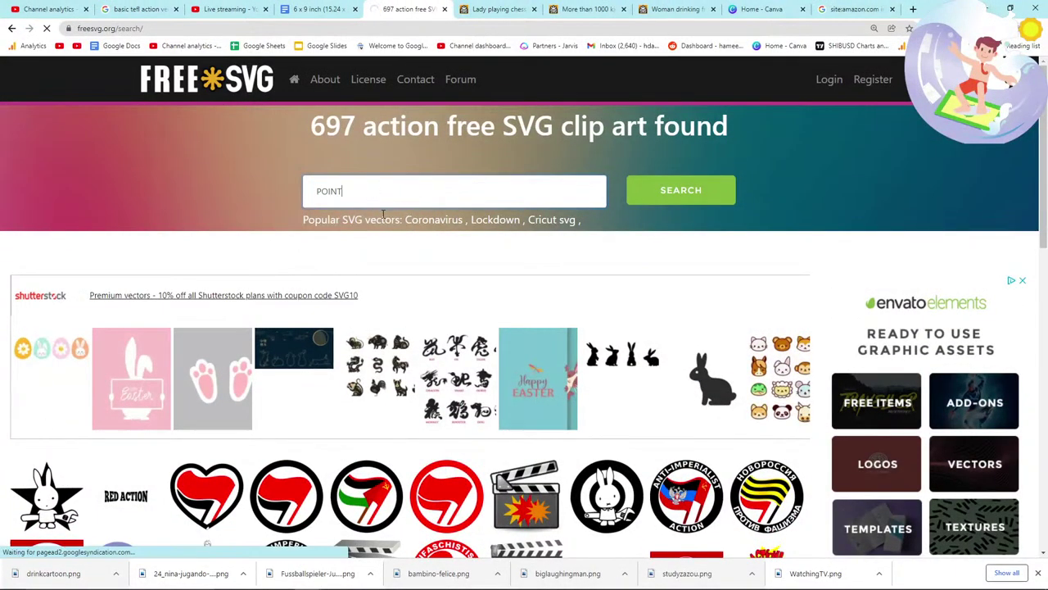
pyautogui.scroll(-3, 390, 262)
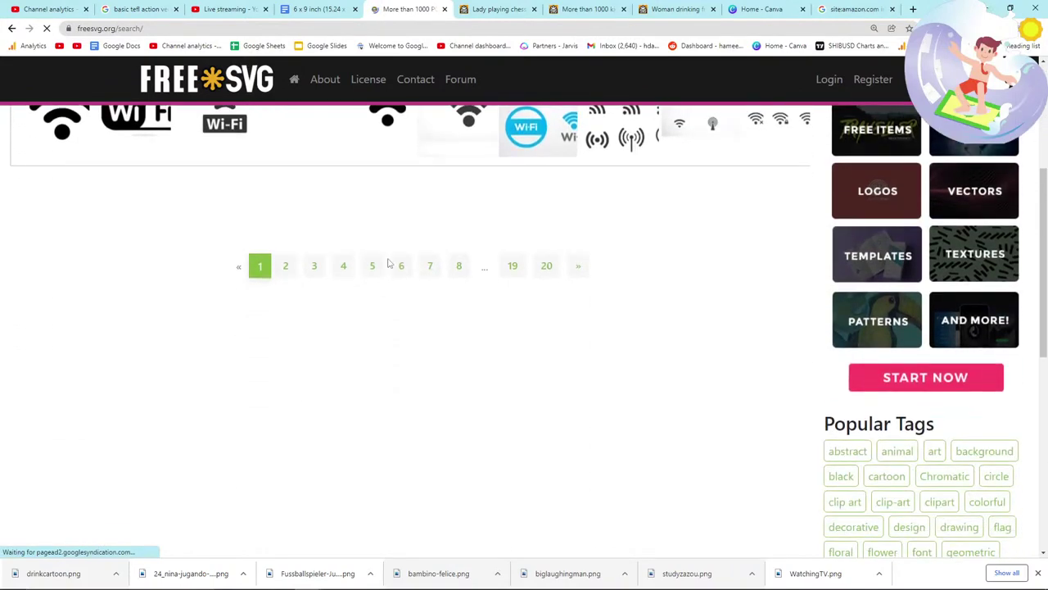
pyautogui.scroll(-1, 390, 263)
pyautogui.scroll(-2, 390, 263)
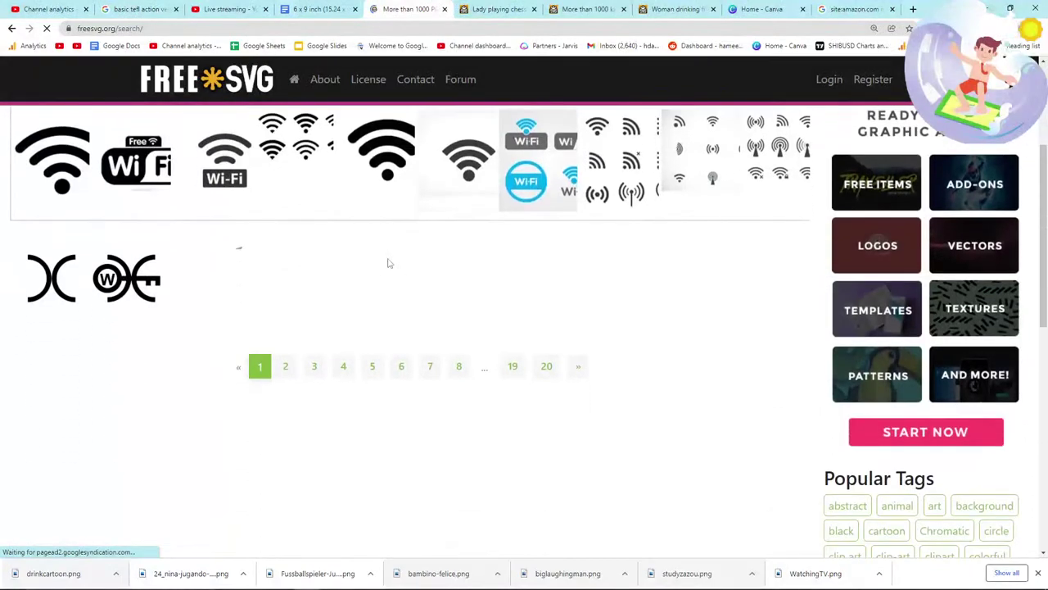
pyautogui.scroll(3, 388, 262)
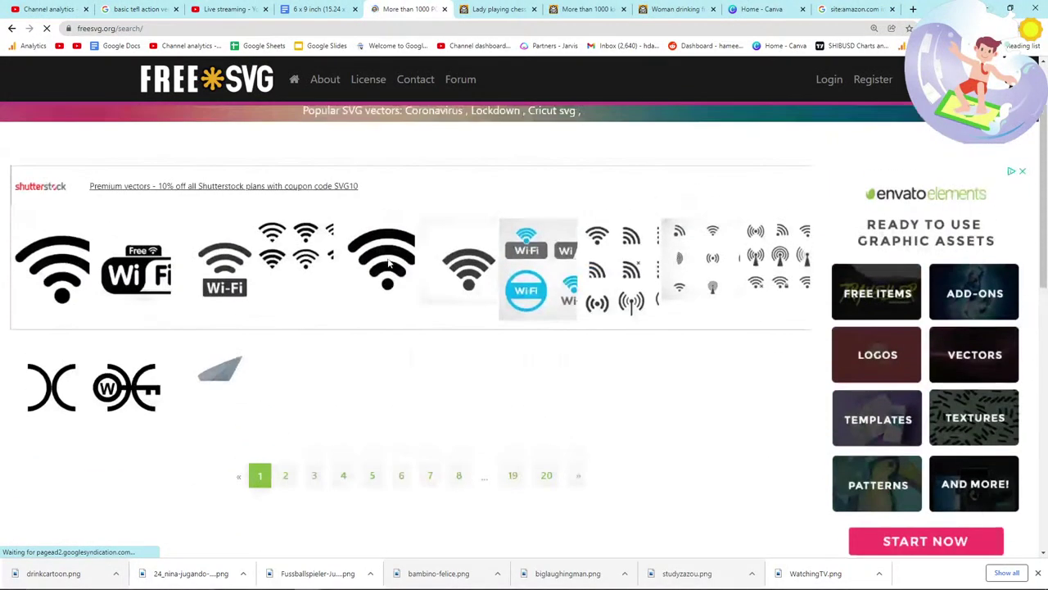
# Step: Refine the search to 'person poin' and open the man-in-suit pointing clipart
pyautogui.click(365, 192)
pyautogui.write('pers')
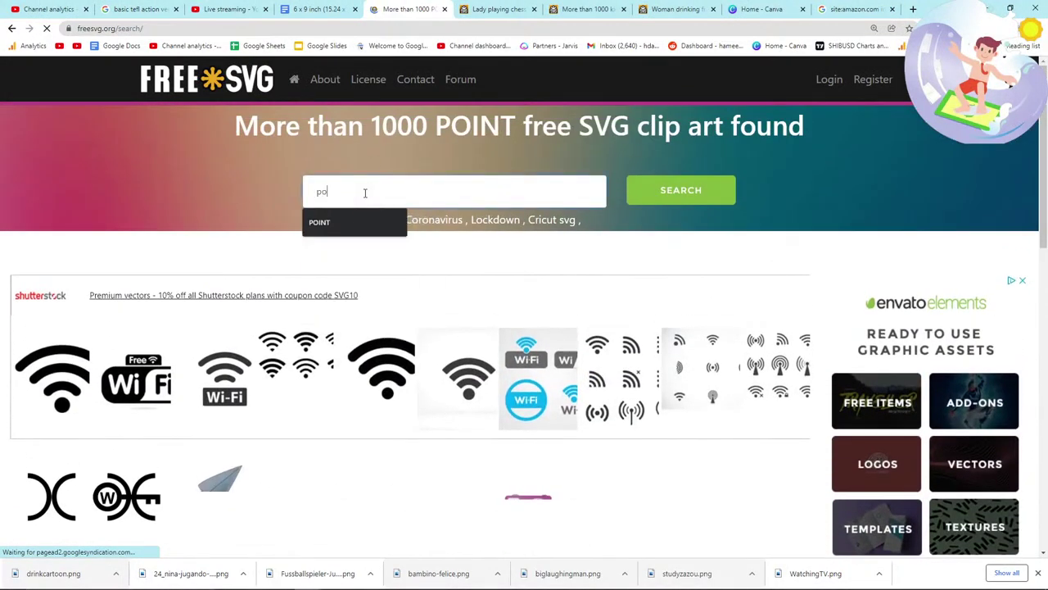
pyautogui.write('on pointin')
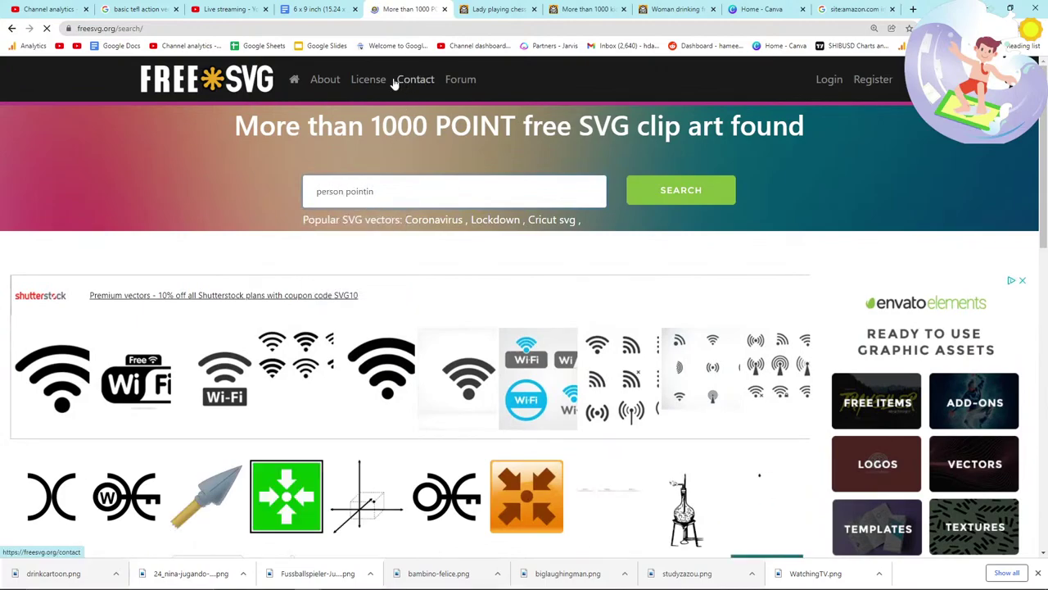
pyautogui.click(229, 9)
pyautogui.click(402, 9)
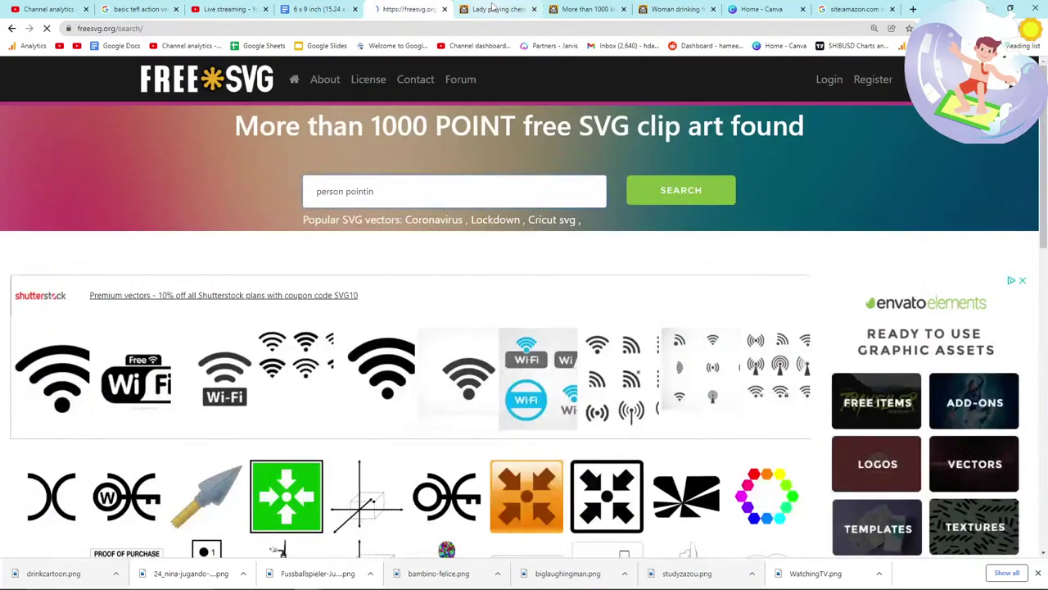
pyautogui.press('Return')
pyautogui.scroll(-2, 281, 271)
pyautogui.scroll(2, 270, 295)
pyautogui.scroll(-2, 253, 329)
pyautogui.scroll(-2, 252, 329)
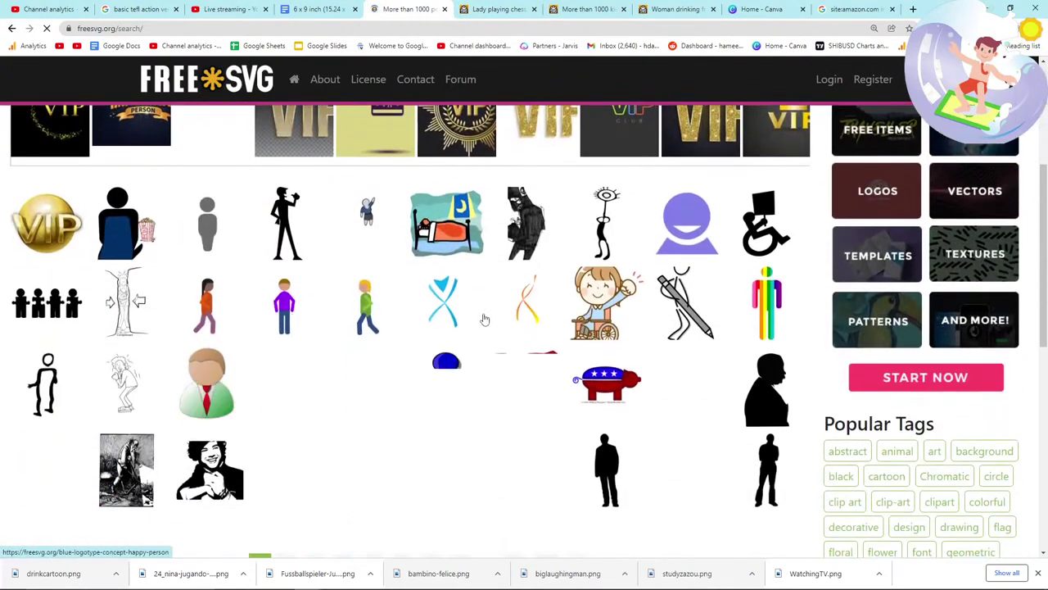
pyautogui.scroll(-2, 481, 317)
pyautogui.scroll(-2, 467, 335)
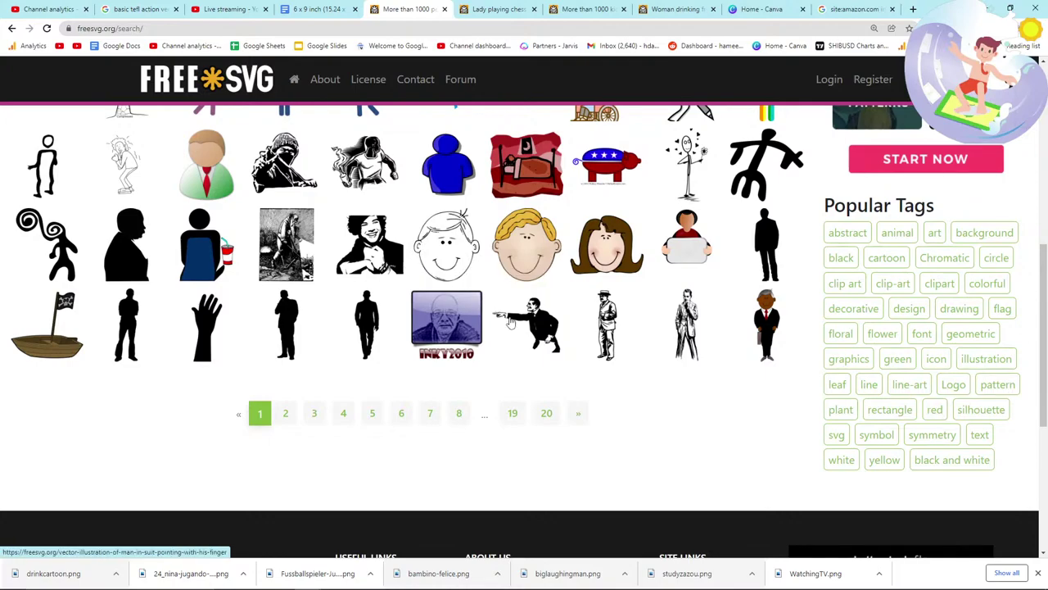
pyautogui.click(539, 326)
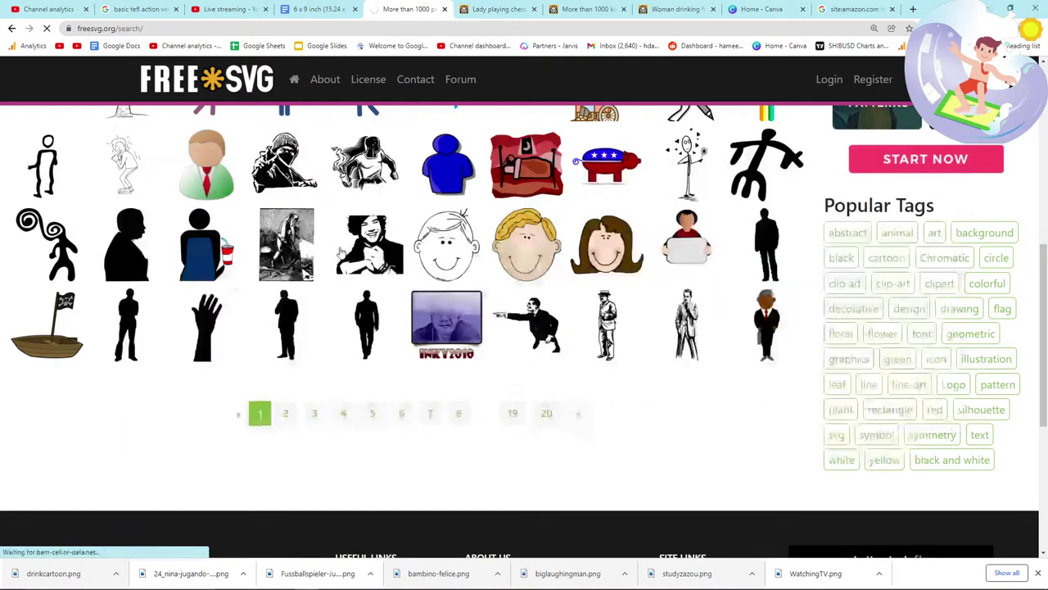
# Step: Open the older man with hat clipart in a background tab and return to the FreeSVG results
pyautogui.hotkey('alt', 'Tab')
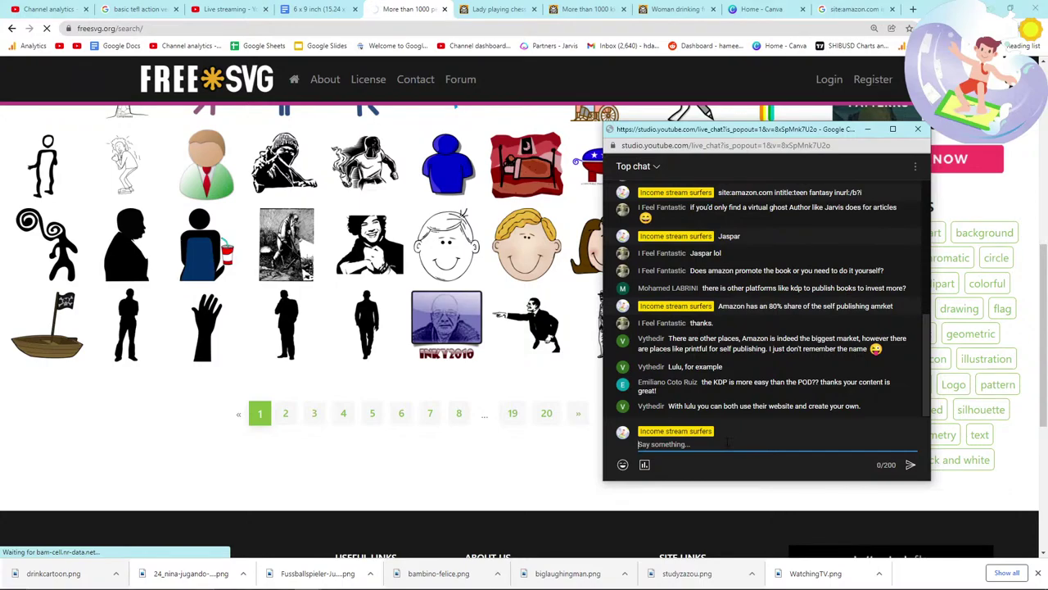
pyautogui.hotkey('alt', 'Tab')
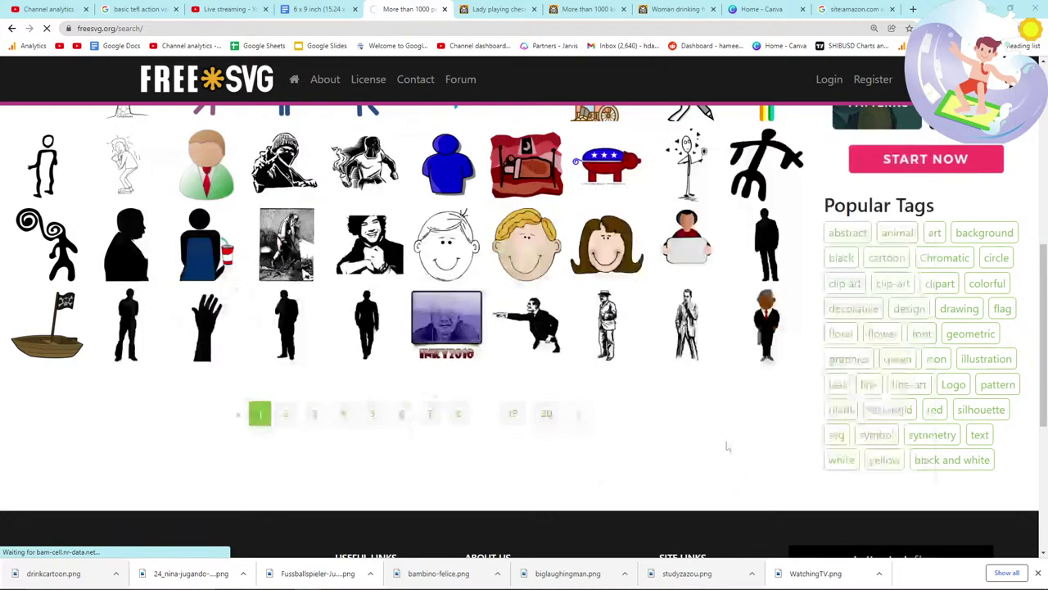
pyautogui.middleClick(525, 325)
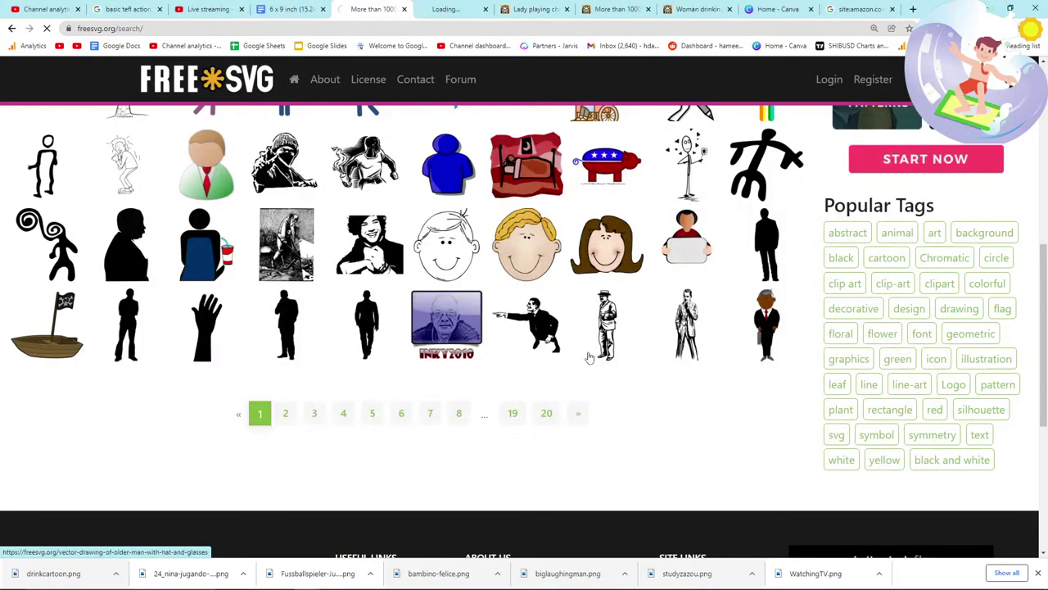
pyautogui.hotkey('alt', 'Tab')
pyautogui.hotkey('alt', 'Tab')
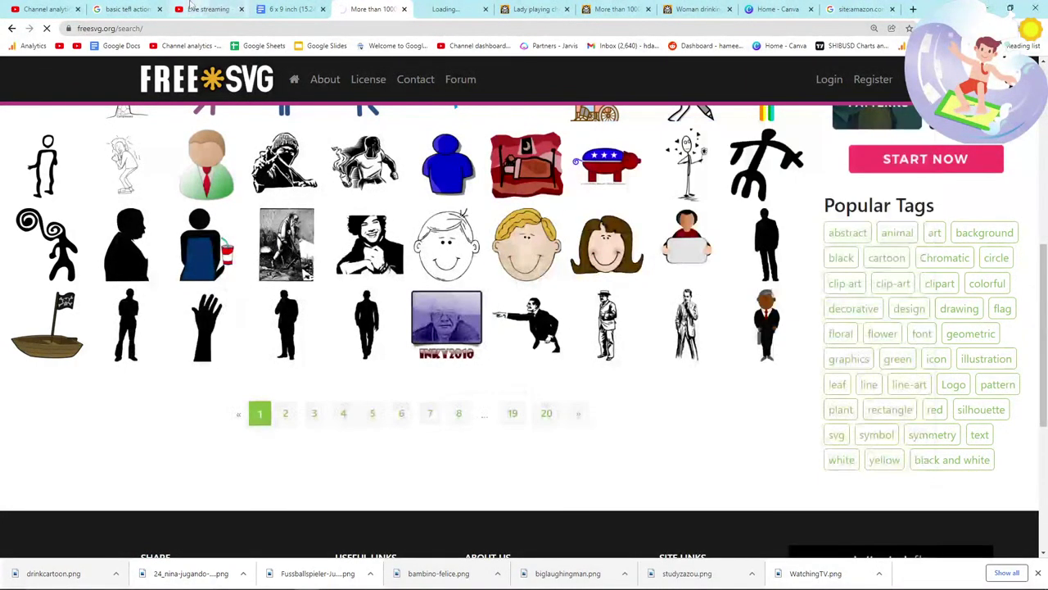
pyautogui.click(205, 9)
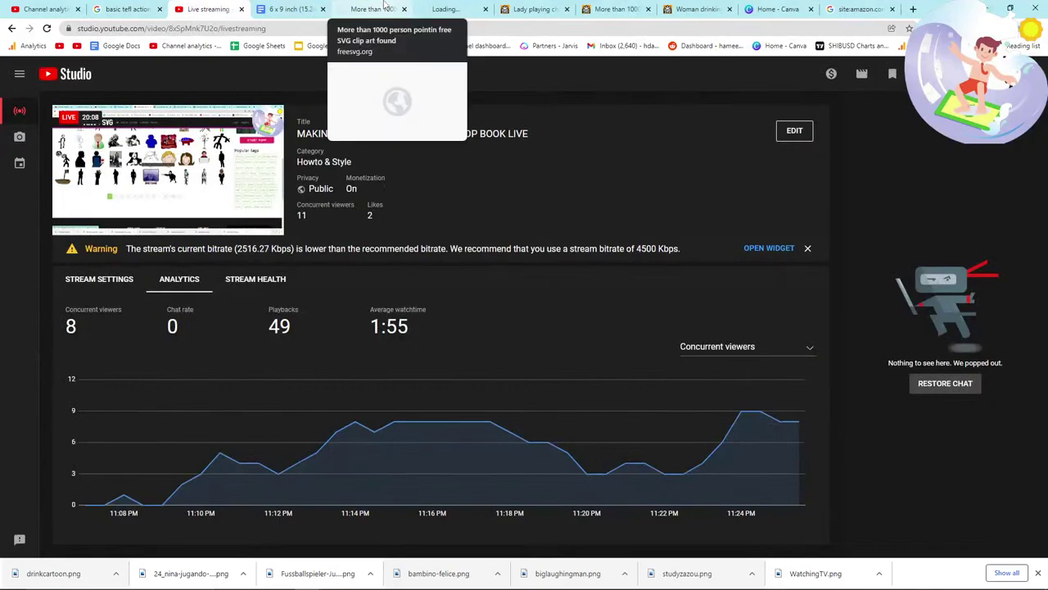
pyautogui.click(377, 9)
# Step: Post 'KDP = POD' and 'I think 've disconneted' in the live chat
pyautogui.write('KDP = POD')
pyautogui.press('Return')
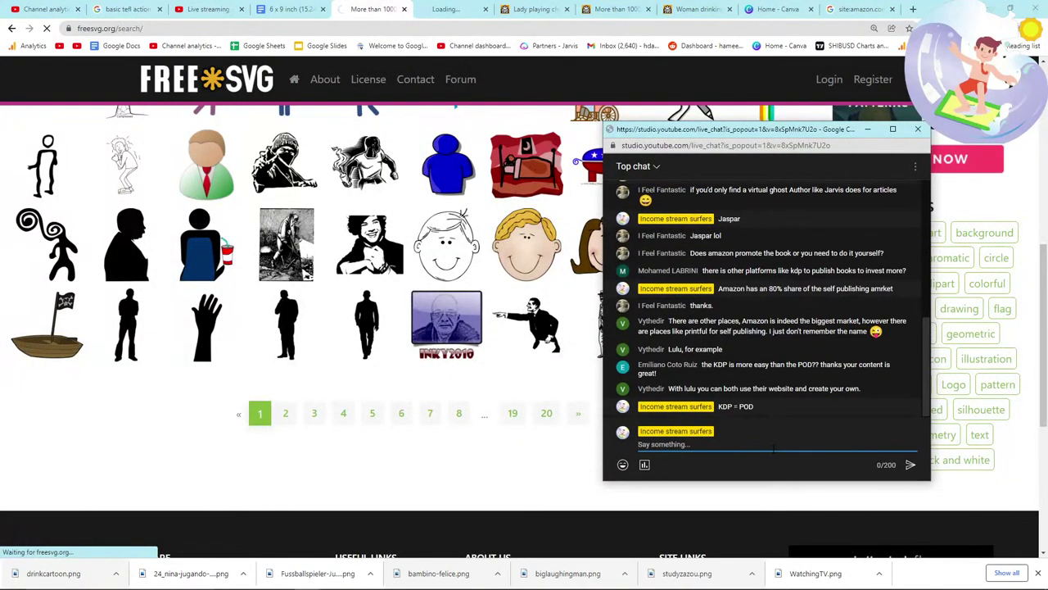
pyautogui.click(590, 254)
pyautogui.hotkey('alt', 'Tab')
pyautogui.write("I think 've disconneted")
pyautogui.click(590, 254)
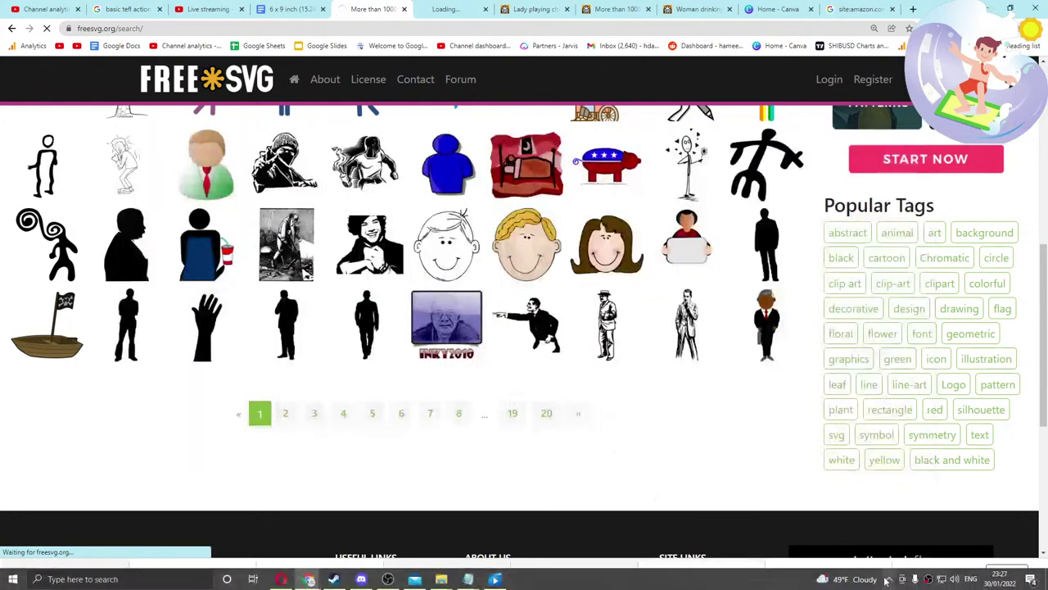
# Step: After loading the Guardian site, reload the FreeSVG results and close the stray news tab
pyautogui.click(462, 26)
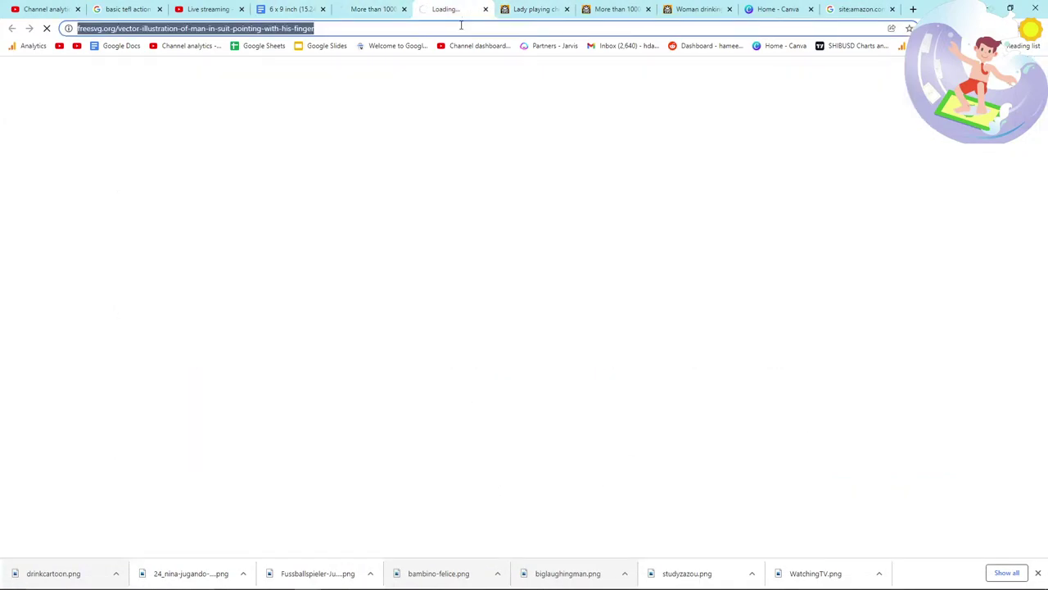
pyautogui.write('gu')
pyautogui.press('Return')
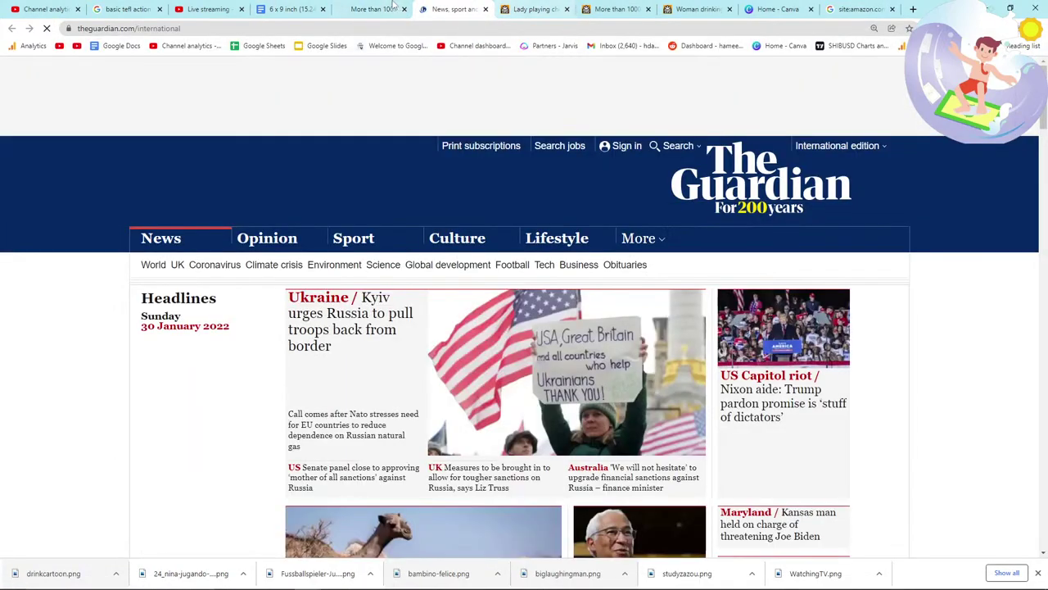
pyautogui.click(397, 6)
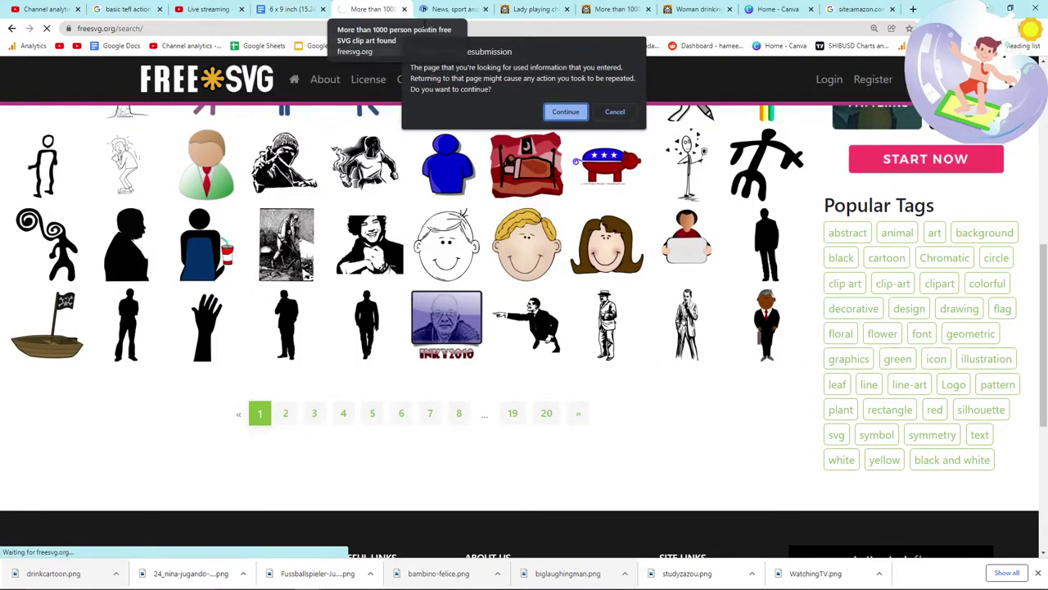
pyautogui.click(564, 112)
pyautogui.click(486, 9)
pyautogui.press('super+Tab')
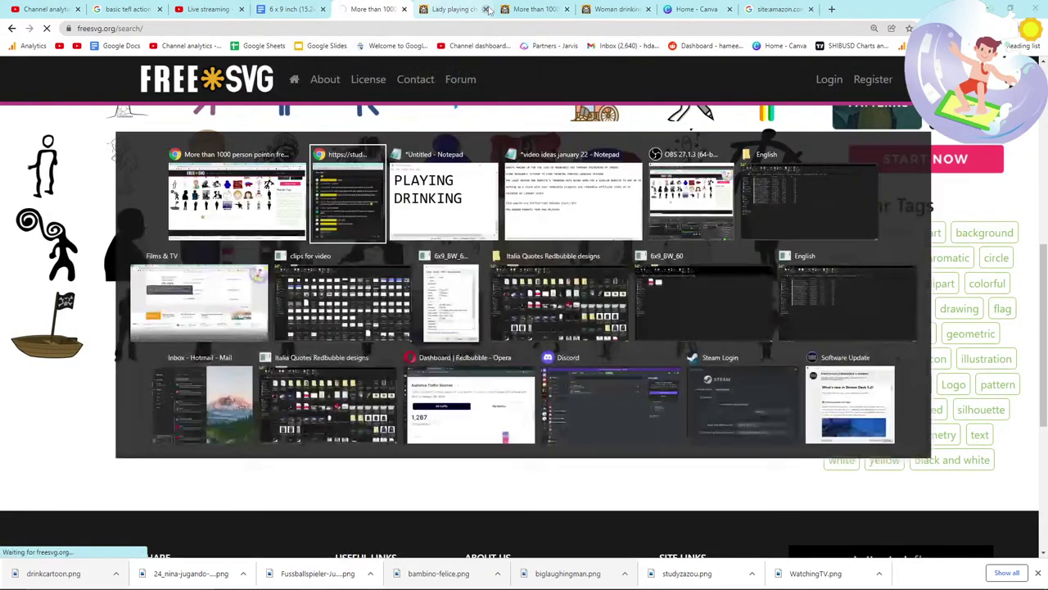
pyautogui.press('Return')
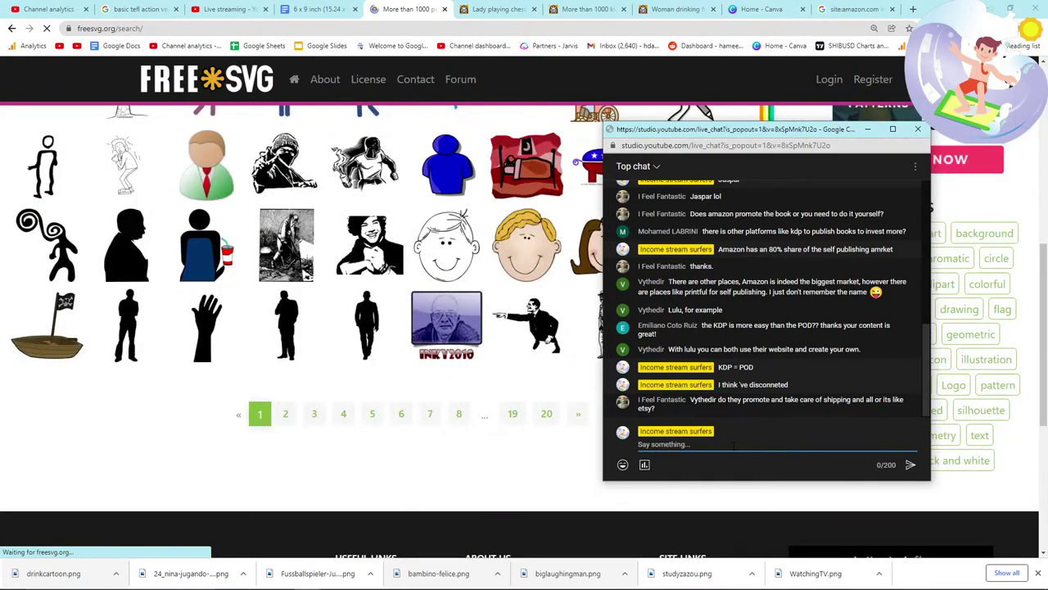
# Step: Search Google for 'lulu print on demand' and open Lulu's self-publishing homepage at lulu.com
pyautogui.click(527, 74)
pyautogui.click(854, 9)
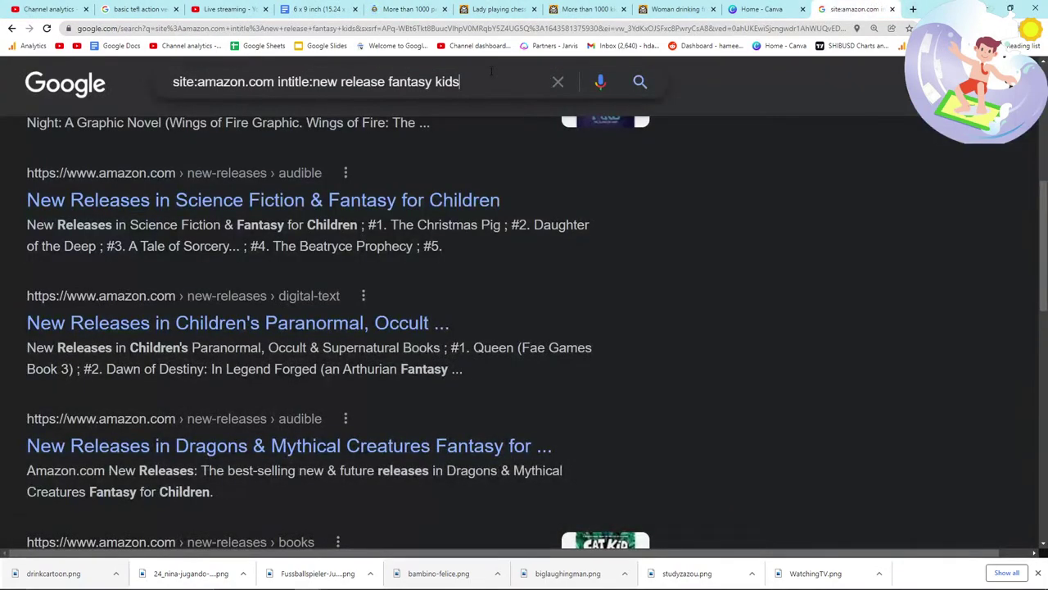
pyautogui.tripleClick(491, 71)
pyautogui.write('lulu')
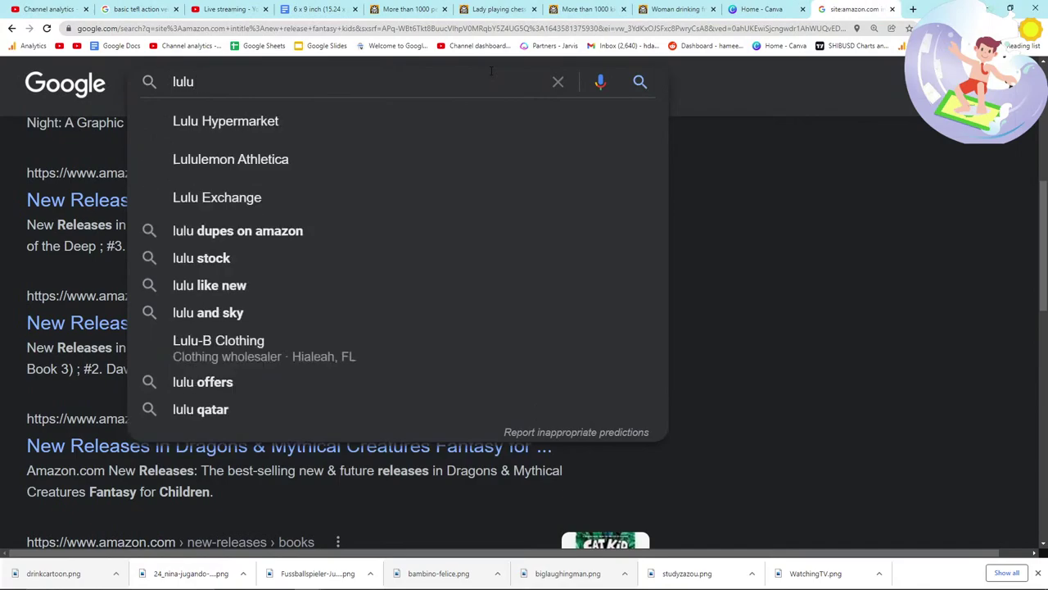
pyautogui.write(' print on demand')
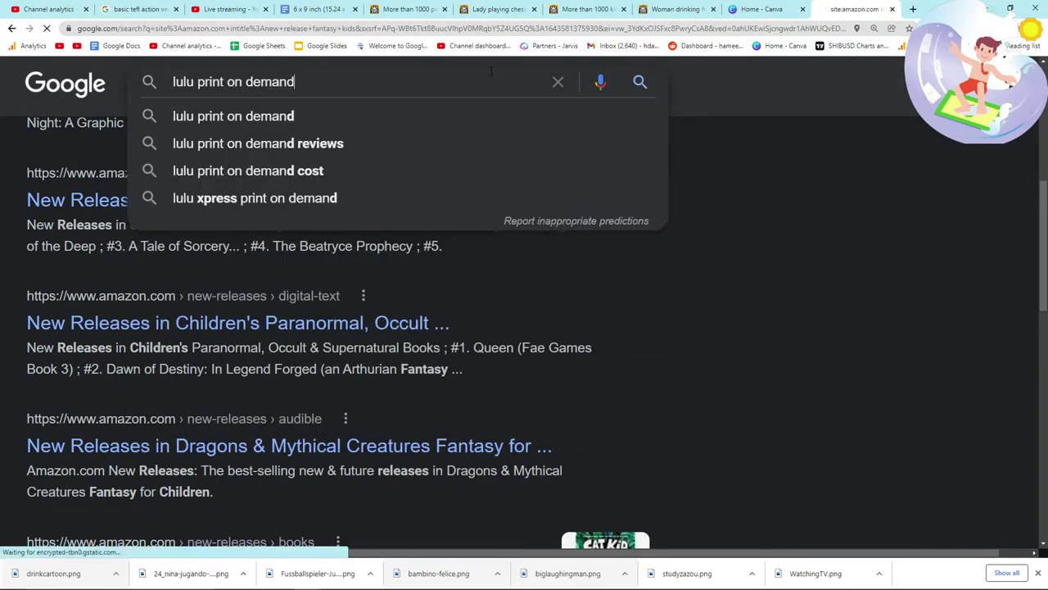
pyautogui.press('Return')
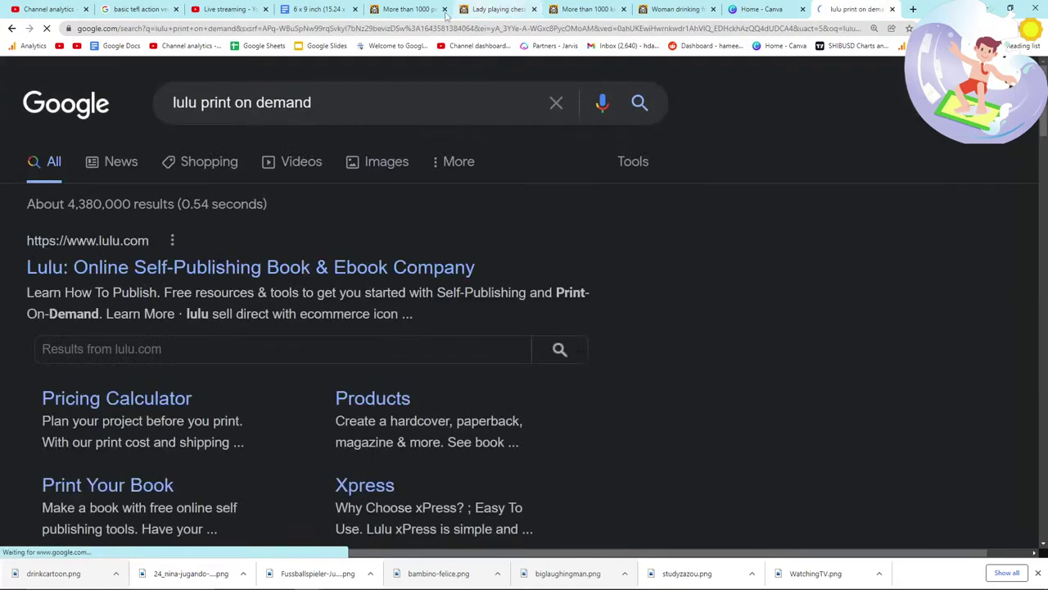
pyautogui.click(175, 259)
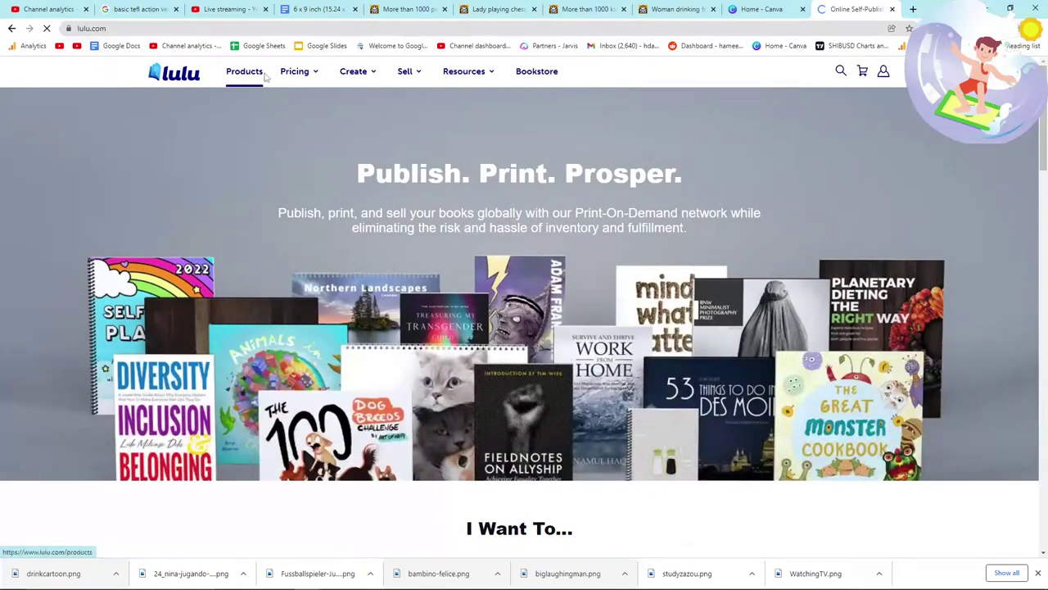
# Step: Open Lulu's 'Sell on Lulu' page in a new tab and read through it
pyautogui.moveTo(314, 72)
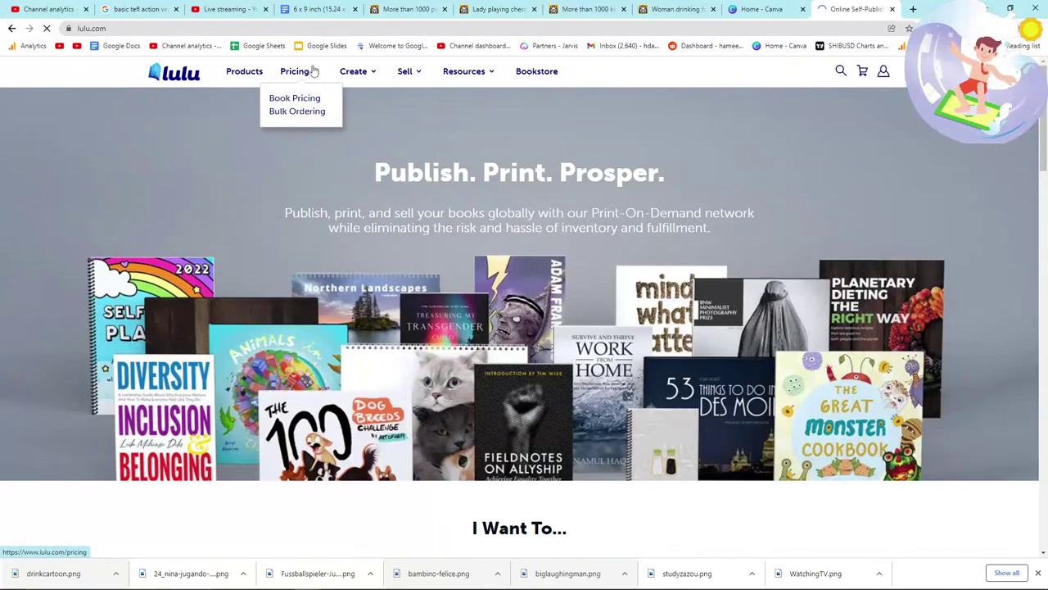
pyautogui.moveTo(351, 70)
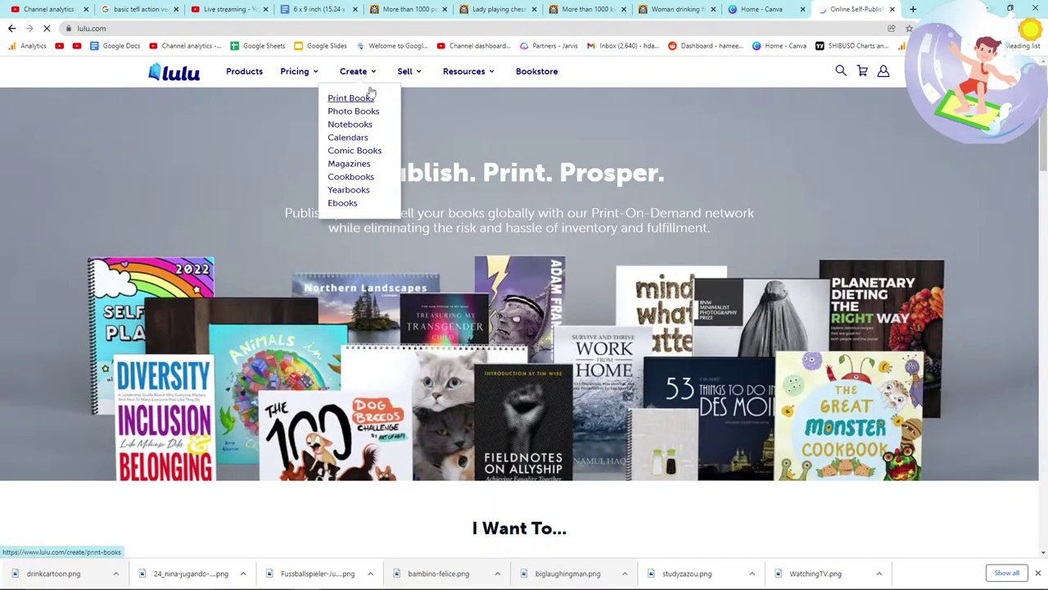
pyautogui.moveTo(411, 73)
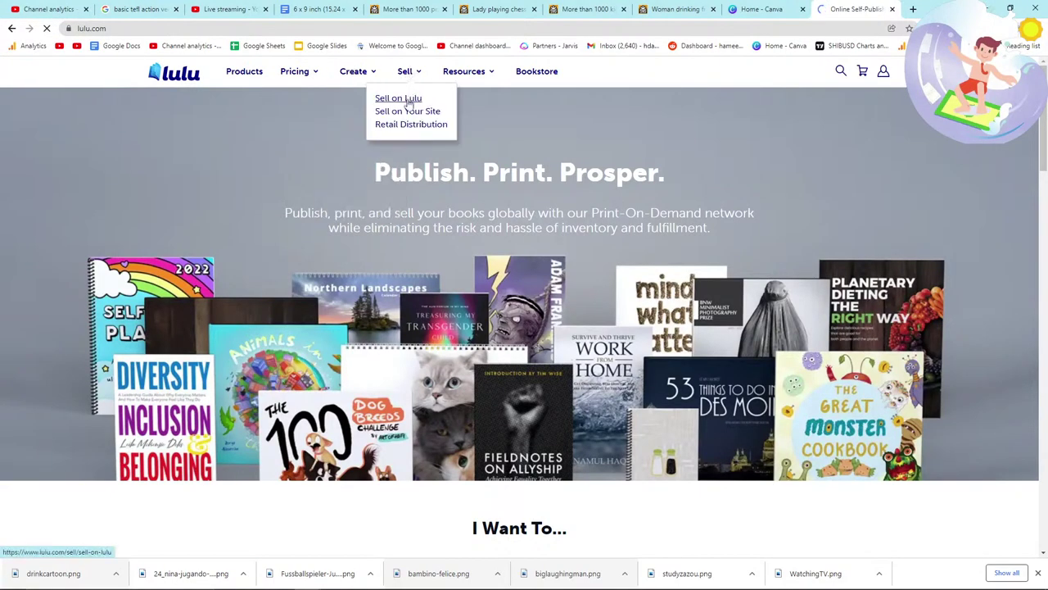
pyautogui.rightClick(410, 103)
pyautogui.click(428, 109)
pyautogui.hotkey('ctrl', 'Tab')
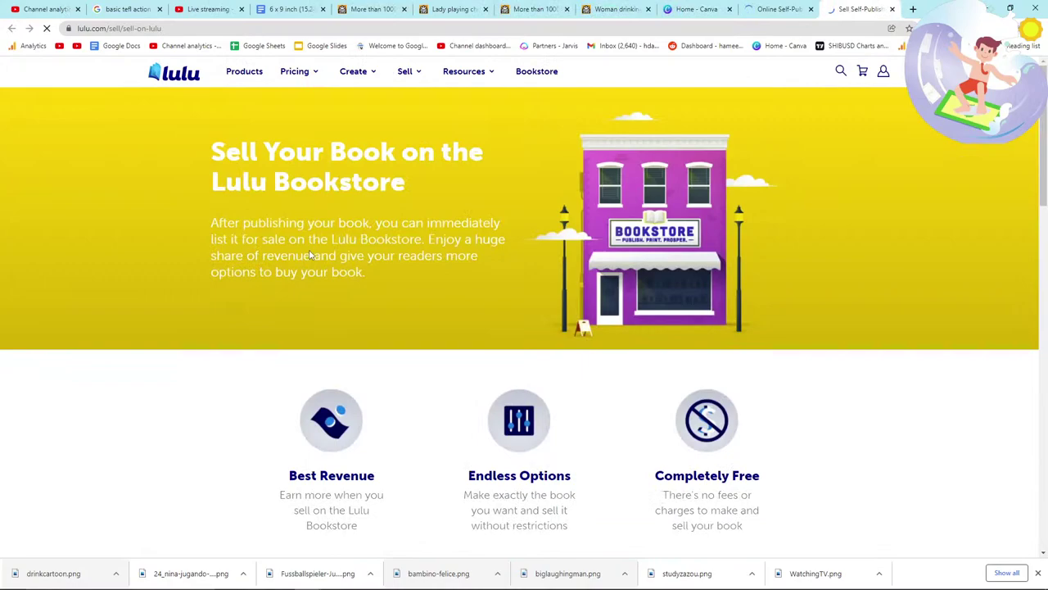
pyautogui.scroll(-1, 310, 256)
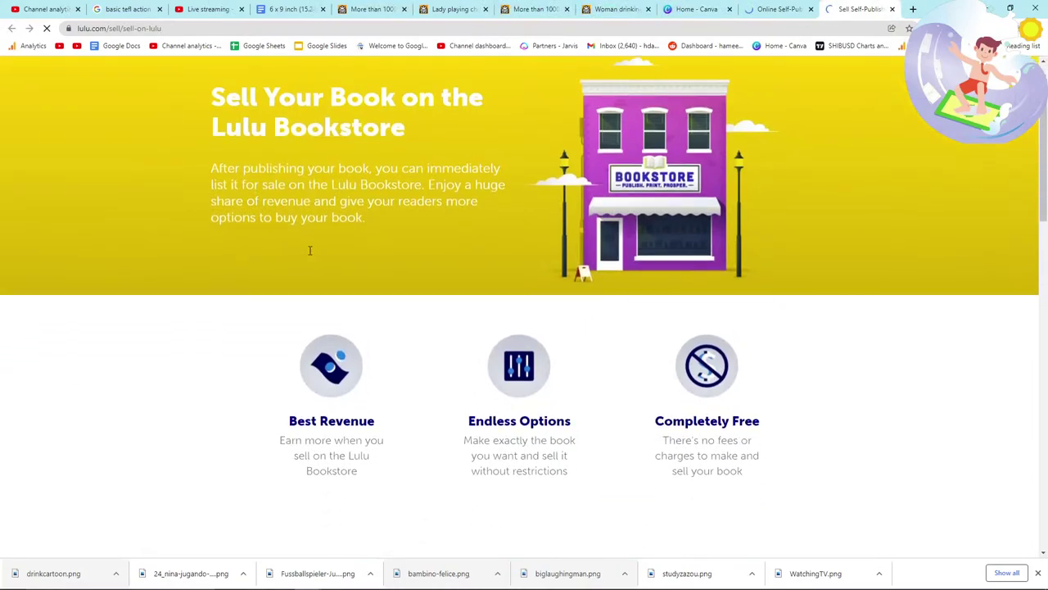
pyautogui.moveTo(180, 167); pyautogui.dragTo(390, 221)
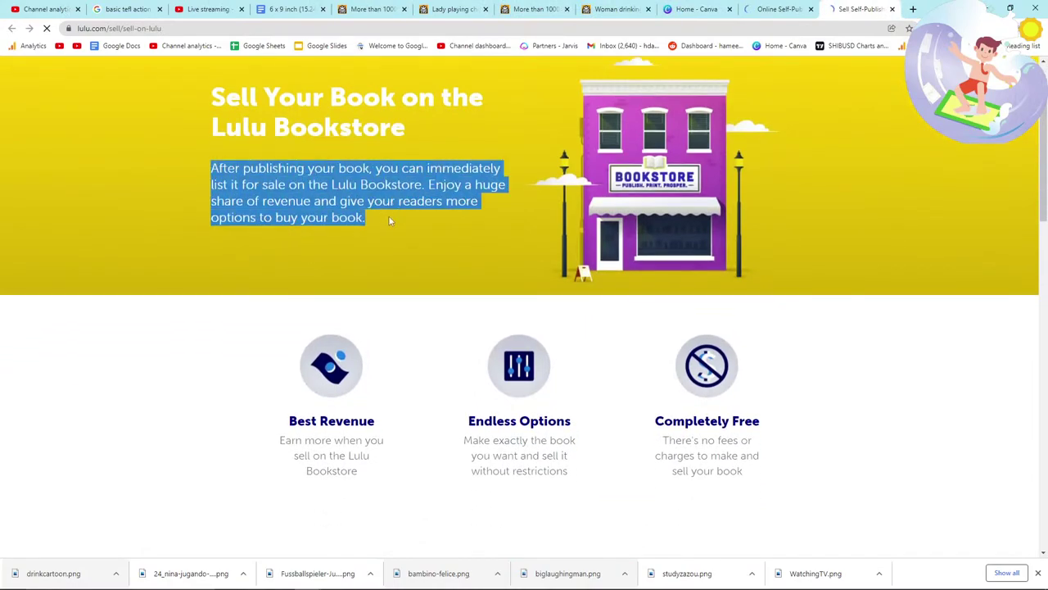
pyautogui.scroll(-1, 390, 221)
pyautogui.click(125, 263)
# Step: Cycle through the chat and recording windows and bring the Lulu page back to front
pyautogui.hotkey('alt', 'Tab')
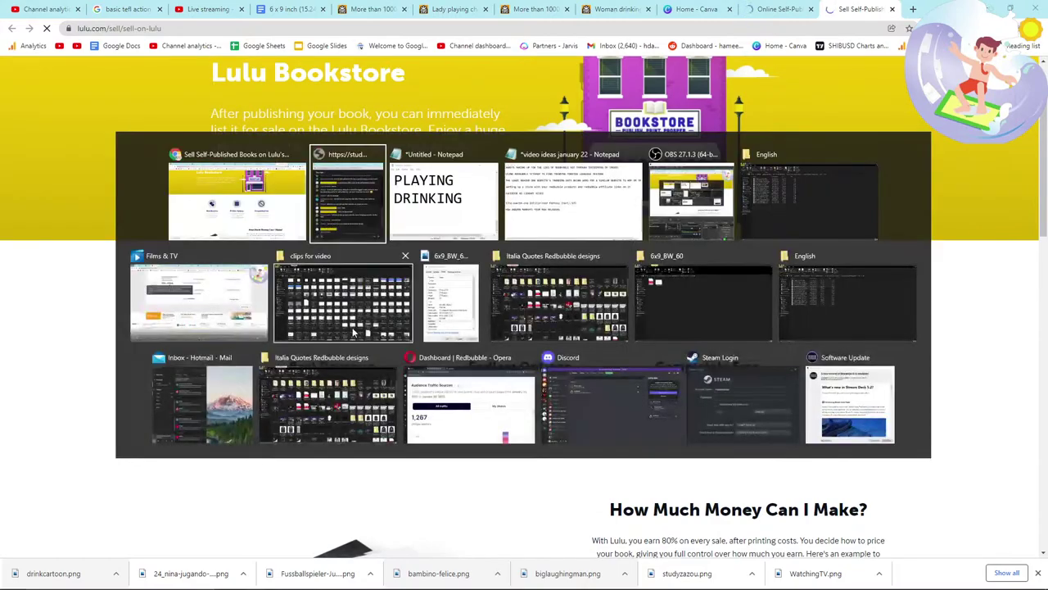
pyautogui.hotkey('alt', 'Tab')
pyautogui.hotkey('alt', 'Tab')
pyautogui.hotkey('alt', 'Tab')
pyautogui.hotkey('alt', 'Tab')
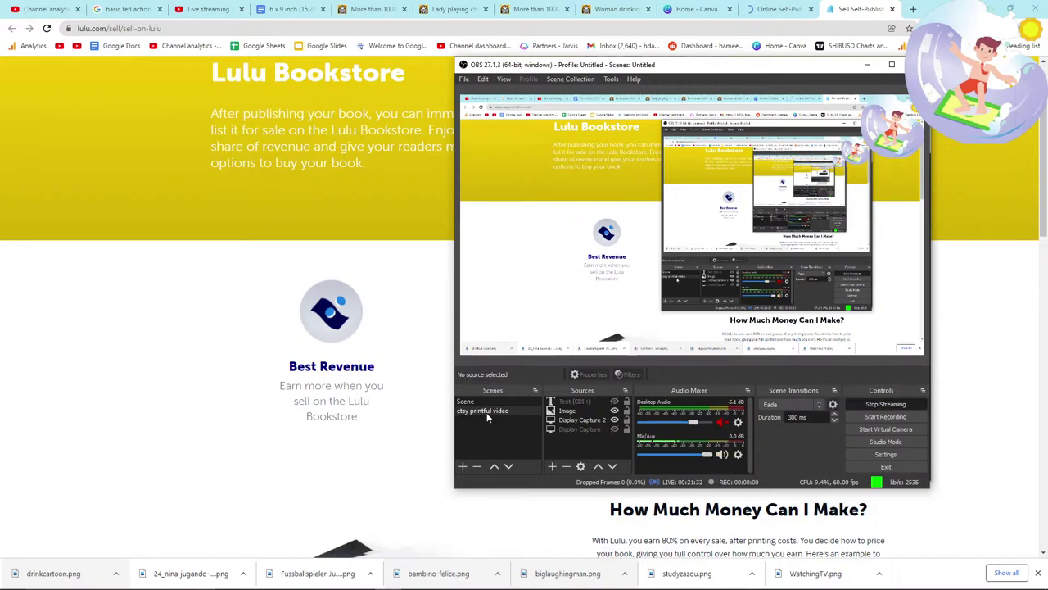
pyautogui.hotkey('alt', 'Tab')
pyautogui.hotkey('alt', 'Tab')
pyautogui.hotkey('alt', 'Tab')
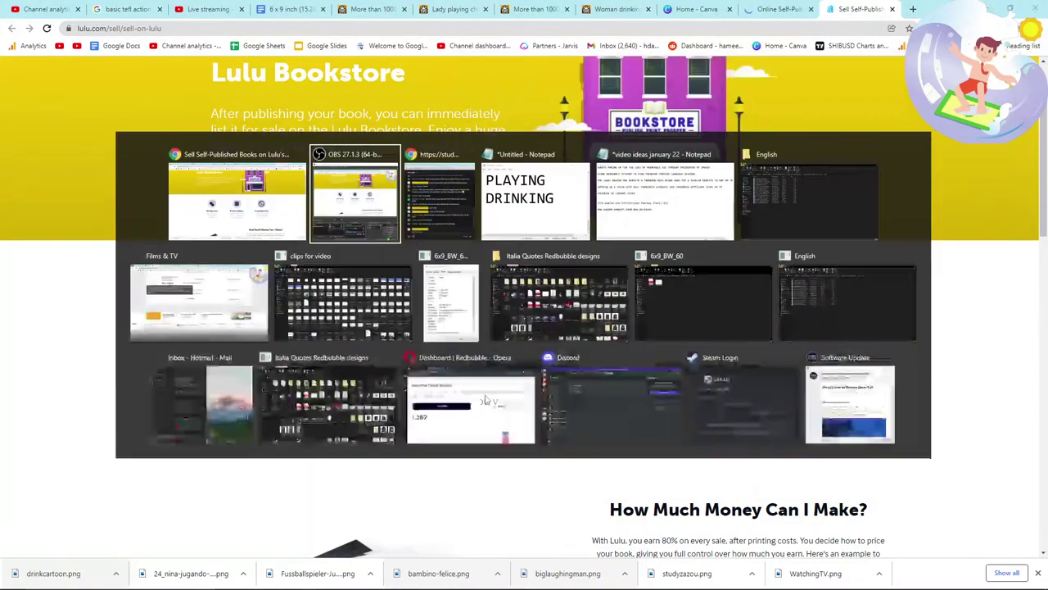
pyautogui.hotkey('alt', 'Tab')
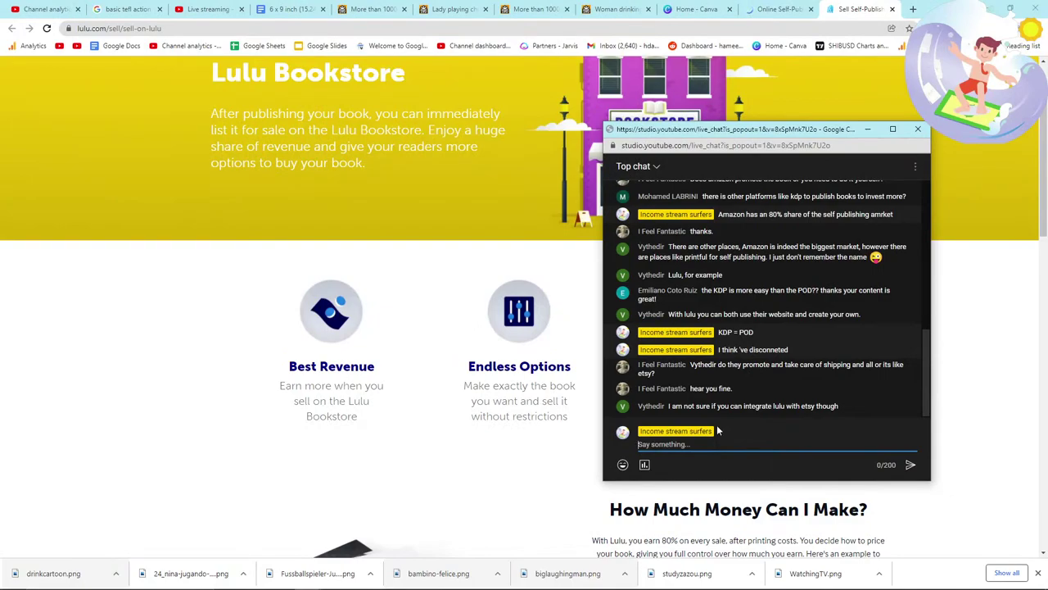
pyautogui.hotkey('alt', 'Tab')
pyautogui.scroll(1, 510, 390)
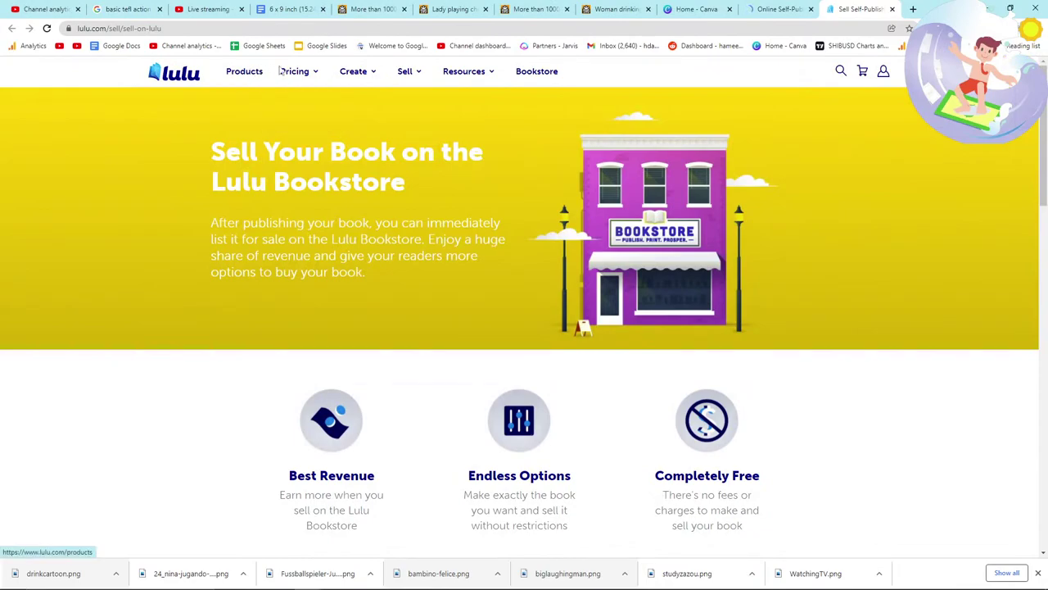
# Step: Open Lulu's page about selling on your own site and search it for 'etsy'
pyautogui.moveTo(361, 76)
pyautogui.moveTo(408, 80)
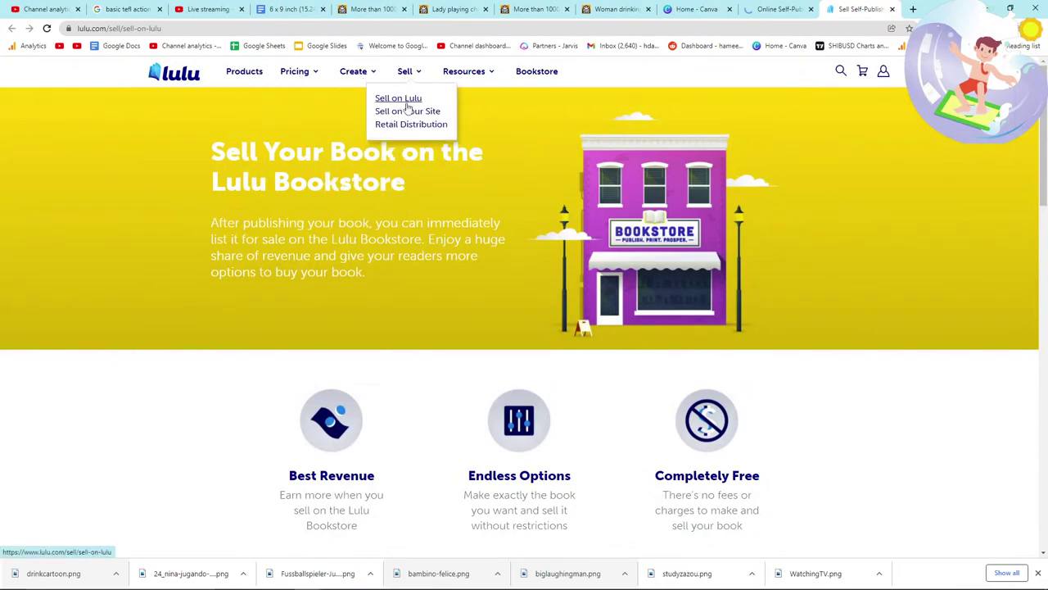
pyautogui.click(407, 111)
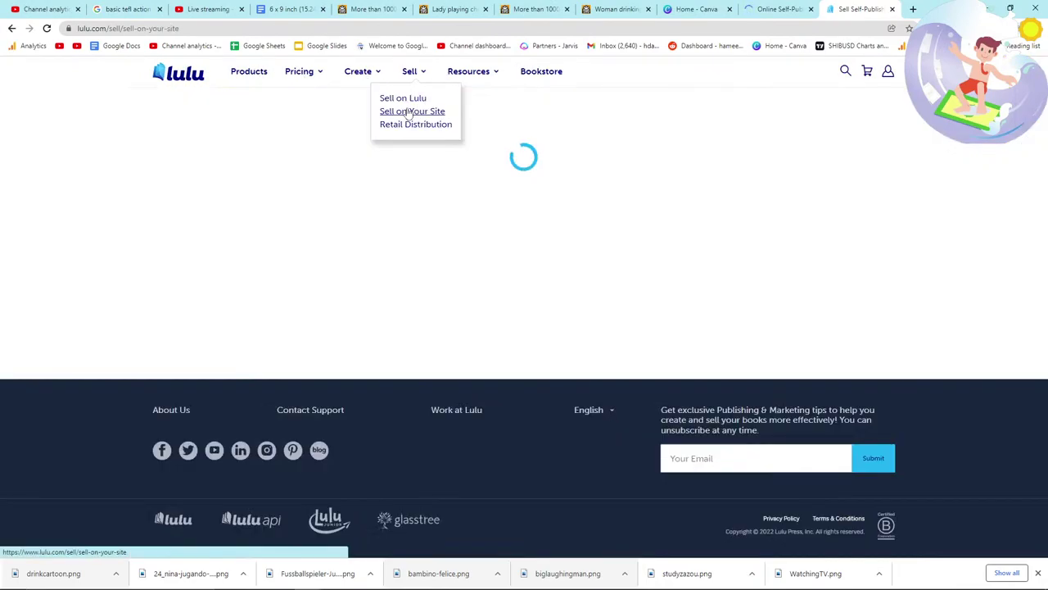
pyautogui.scroll(-4, 352, 266)
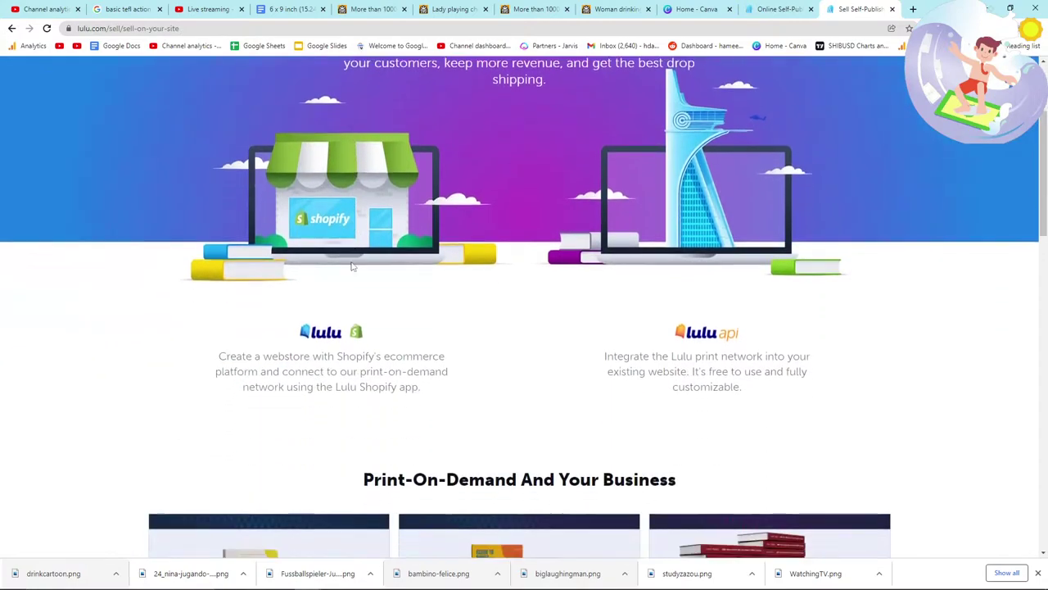
pyautogui.scroll(-2, 352, 266)
pyautogui.hotkey('ctrl', 'f')
pyautogui.write('etsy')
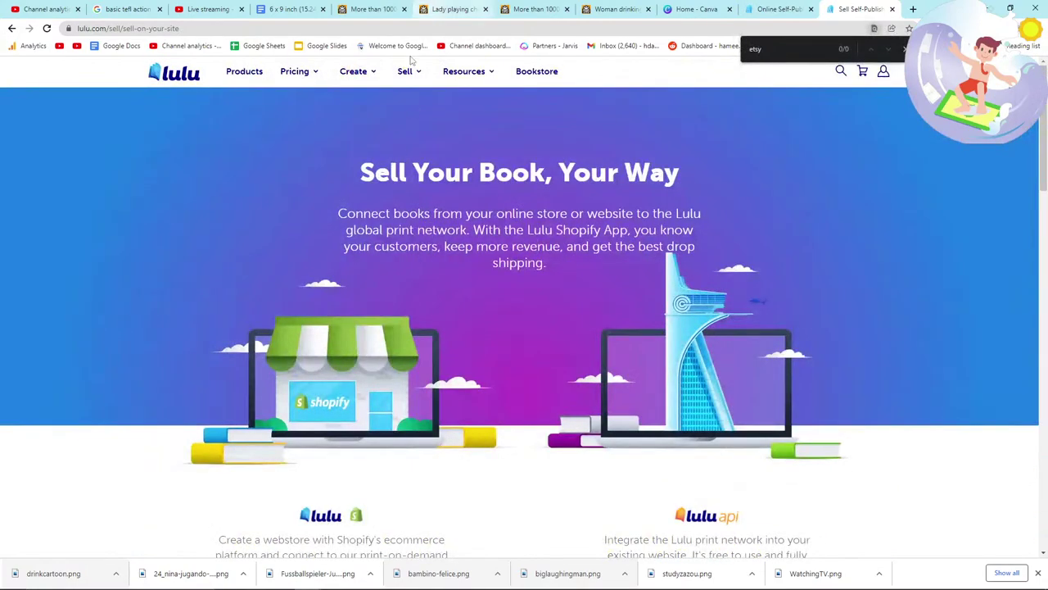
pyautogui.scroll(-5, 394, 232)
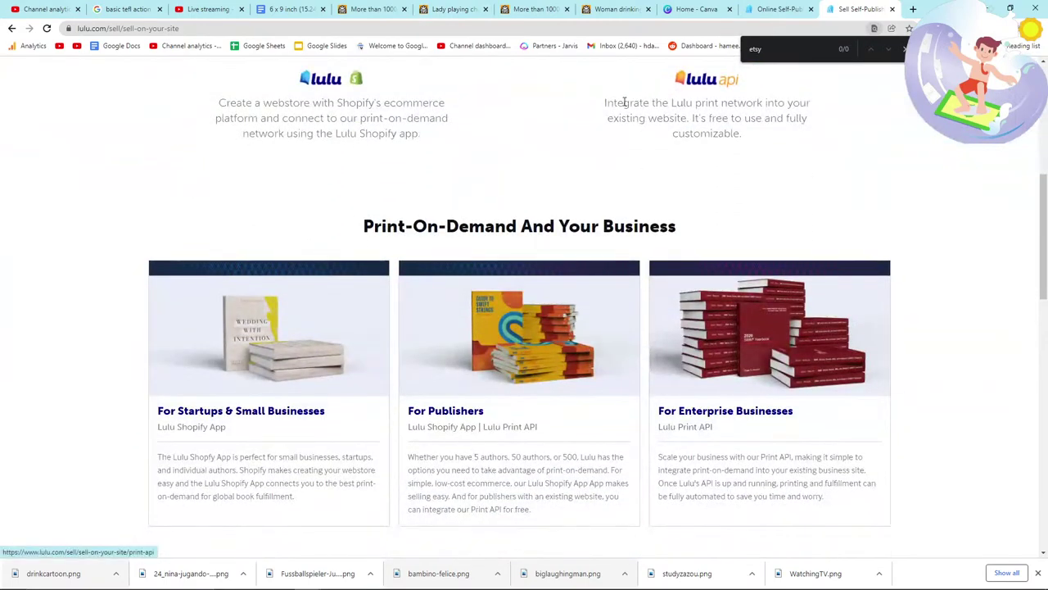
pyautogui.moveTo(601, 111); pyautogui.dragTo(742, 134)
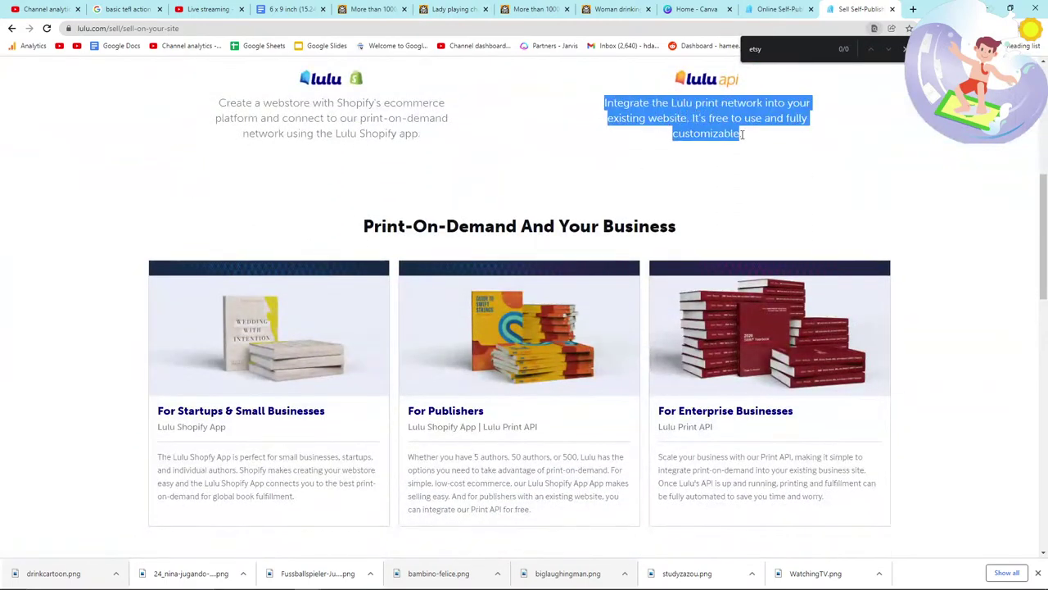
pyautogui.click(755, 144)
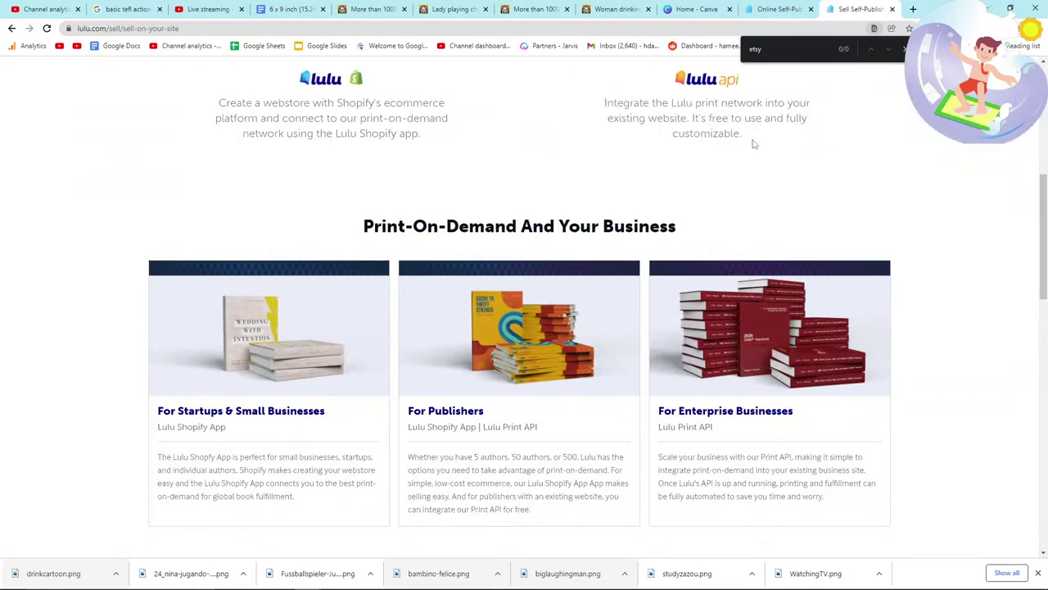
pyautogui.scroll(2, 516, 144)
pyautogui.moveTo(217, 212); pyautogui.dragTo(449, 246)
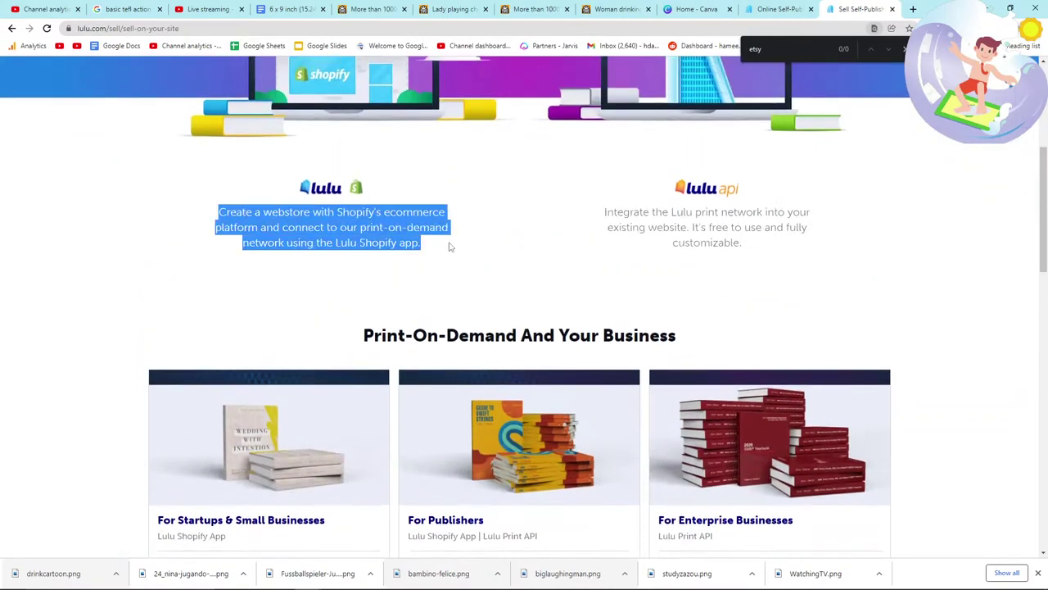
pyautogui.scroll(-6, 451, 254)
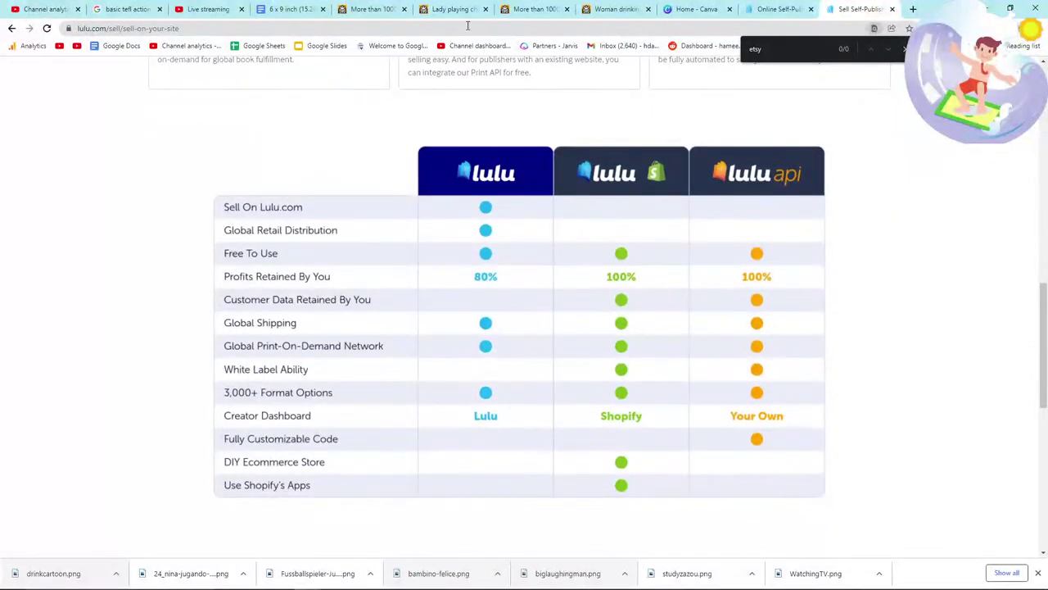
# Step: Search Google for 'lulu etsy integration', open the xpress.lulu.com integrations page, and find 'etsy'
pyautogui.click(303, 27)
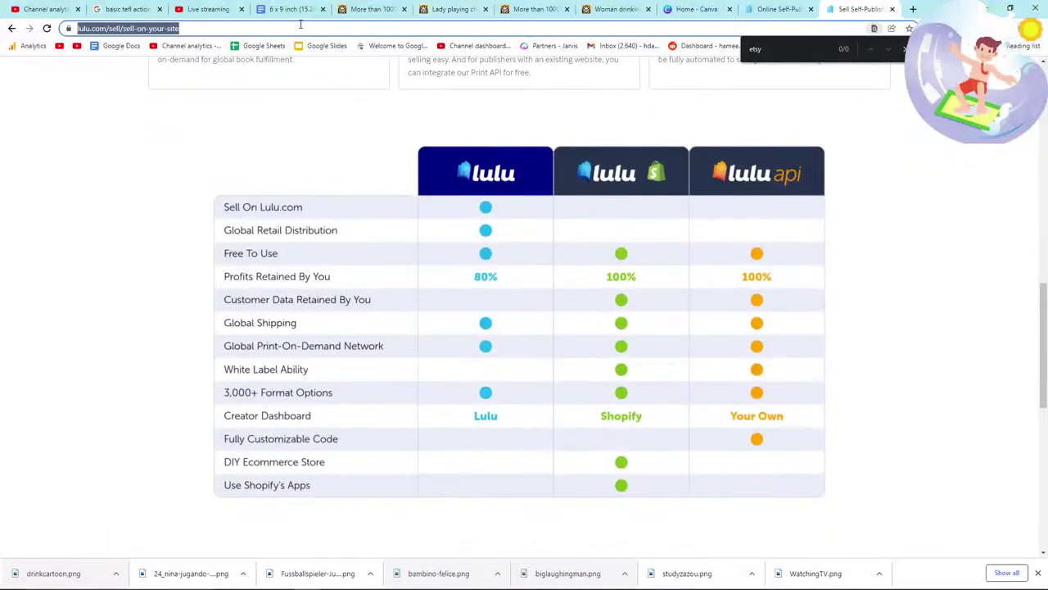
pyautogui.write('lulu etsy integration')
pyautogui.press('Return')
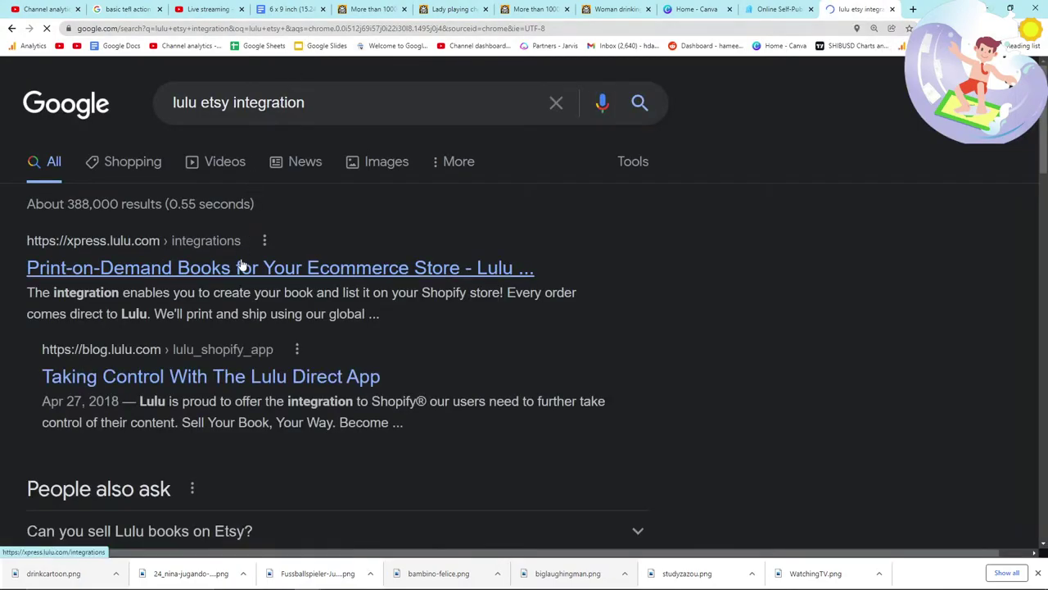
pyautogui.click(242, 266)
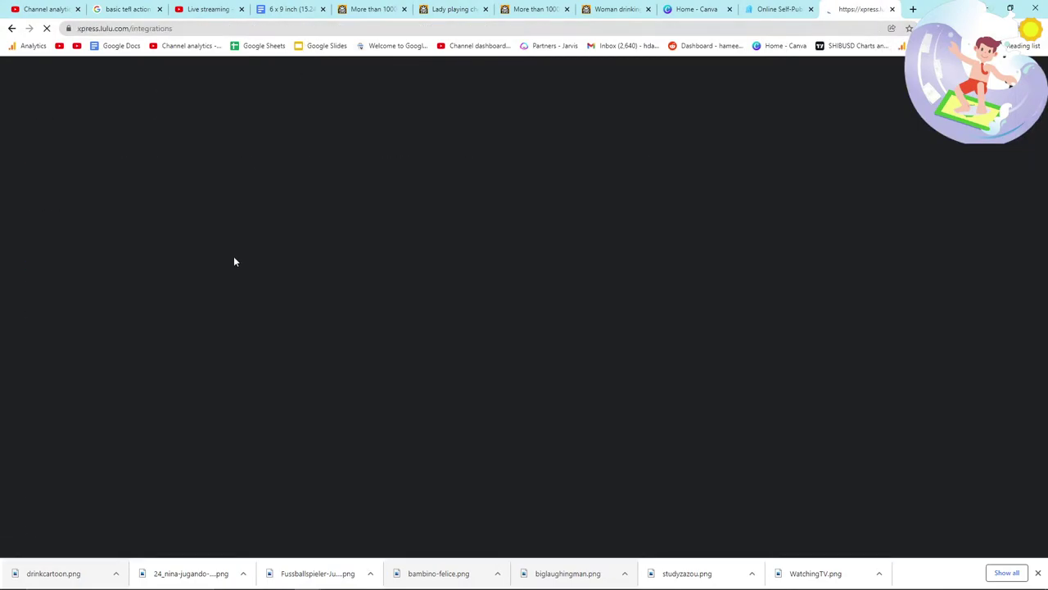
pyautogui.hotkey('ctrl', 'f')
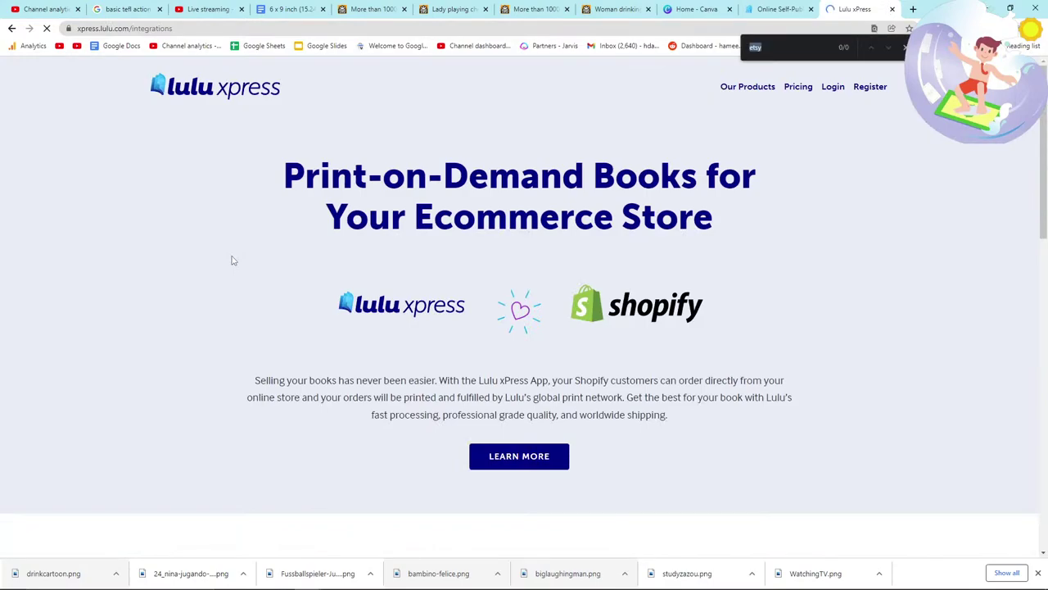
pyautogui.write('etsy')
pyautogui.scroll(-5, 352, 289)
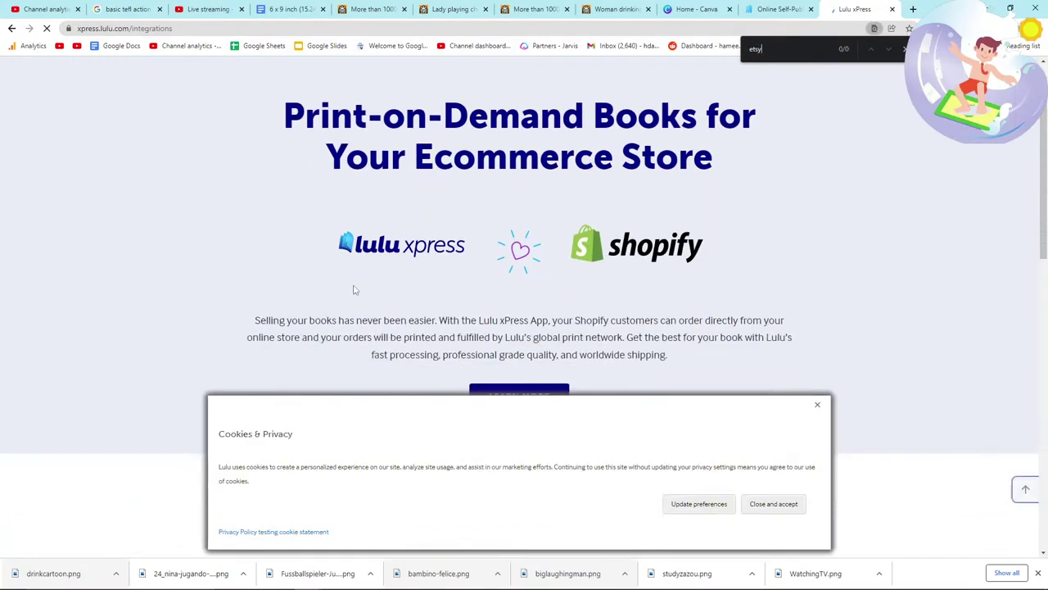
pyautogui.scroll(-4, 343, 301)
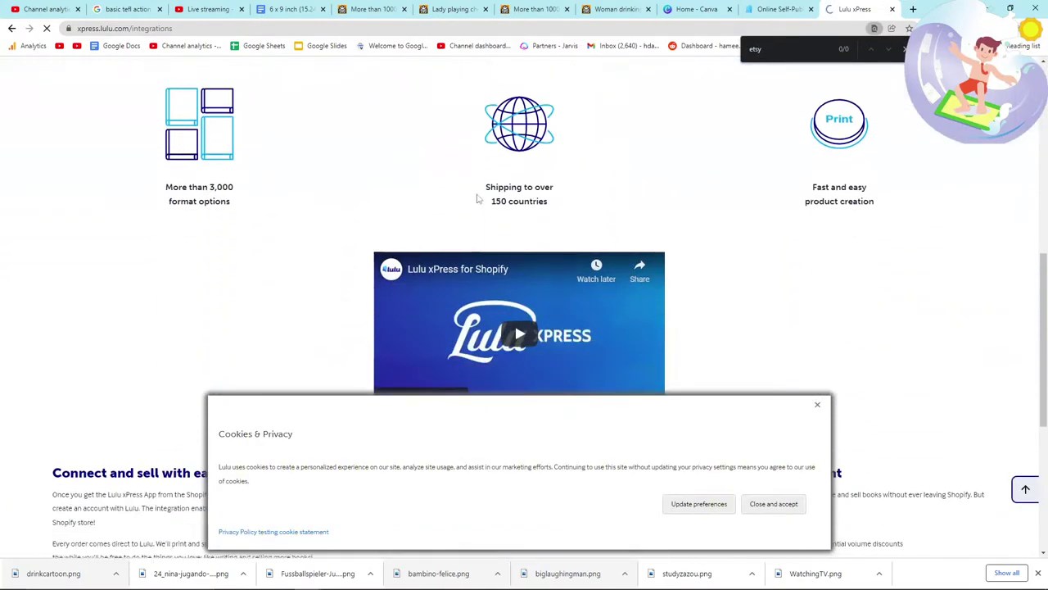
# Step: Close the Lulu xPress tab and review the open tabs, ending on the FreeSVG pointing results
pyautogui.click(892, 9)
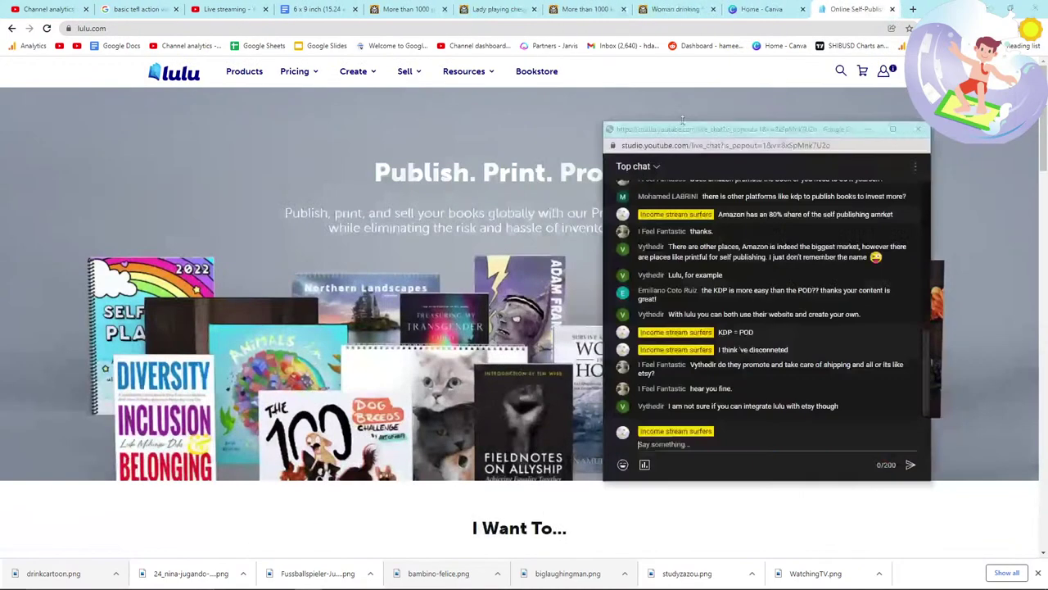
pyautogui.click(530, 254)
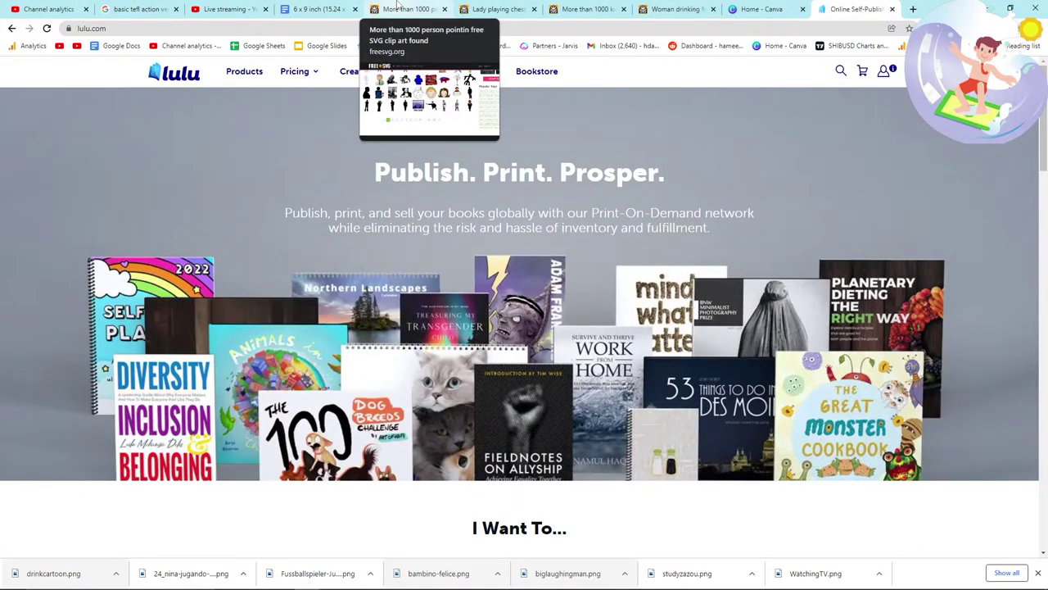
pyautogui.click(397, 7)
pyautogui.click(494, 9)
pyautogui.click(320, 9)
pyautogui.scroll(-1, 433, 336)
pyautogui.scroll(5, 433, 336)
pyautogui.scroll(-4, 433, 339)
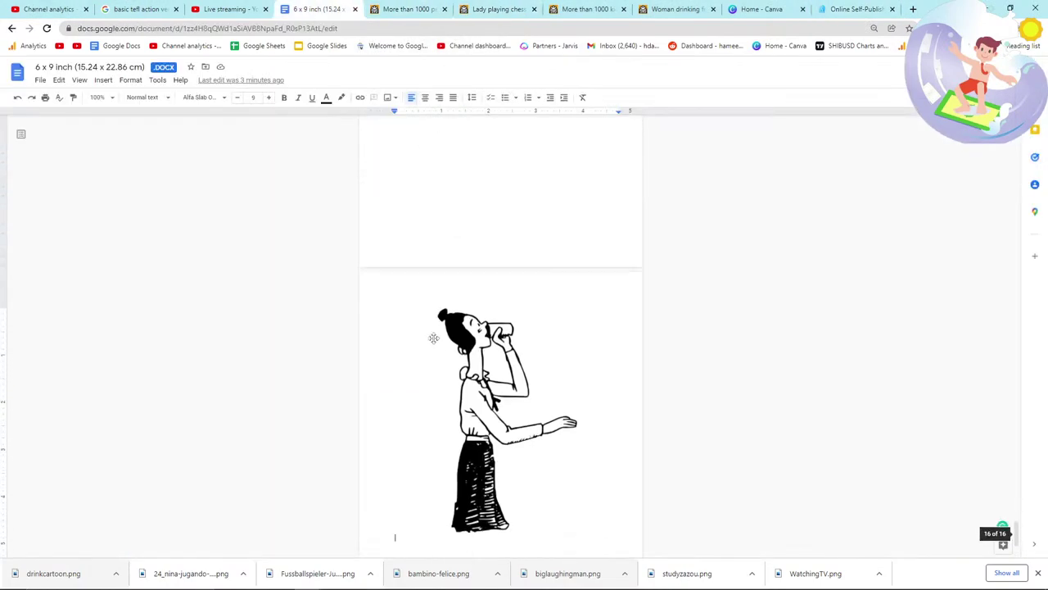
pyautogui.scroll(-2, 433, 336)
pyautogui.click(676, 9)
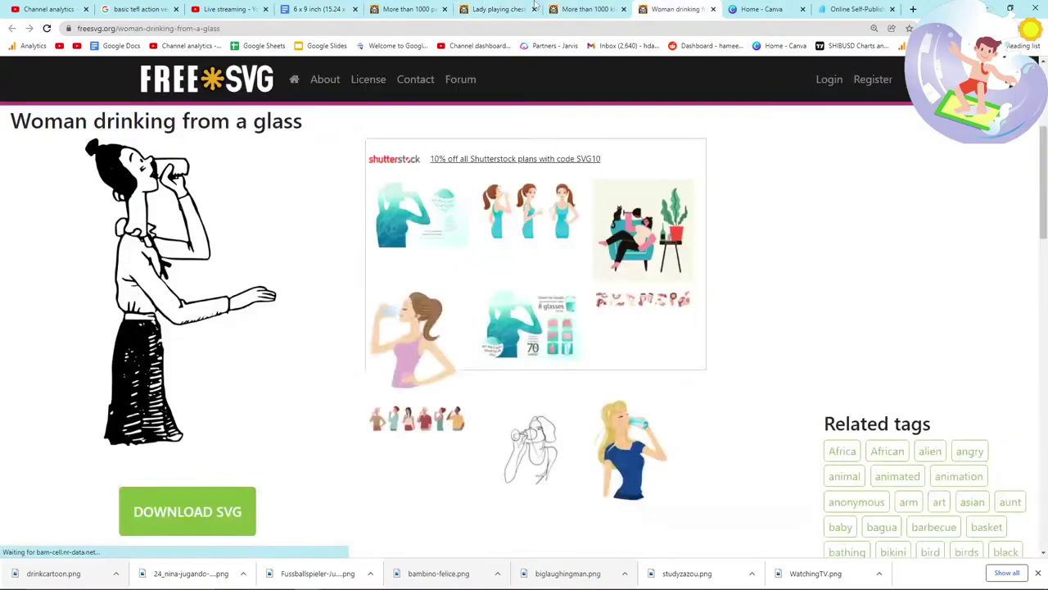
pyautogui.click(412, 8)
# Step: Save the man-in-suit pointing clipart as man-pointing.png and drag it onto a new book page
pyautogui.click(547, 328)
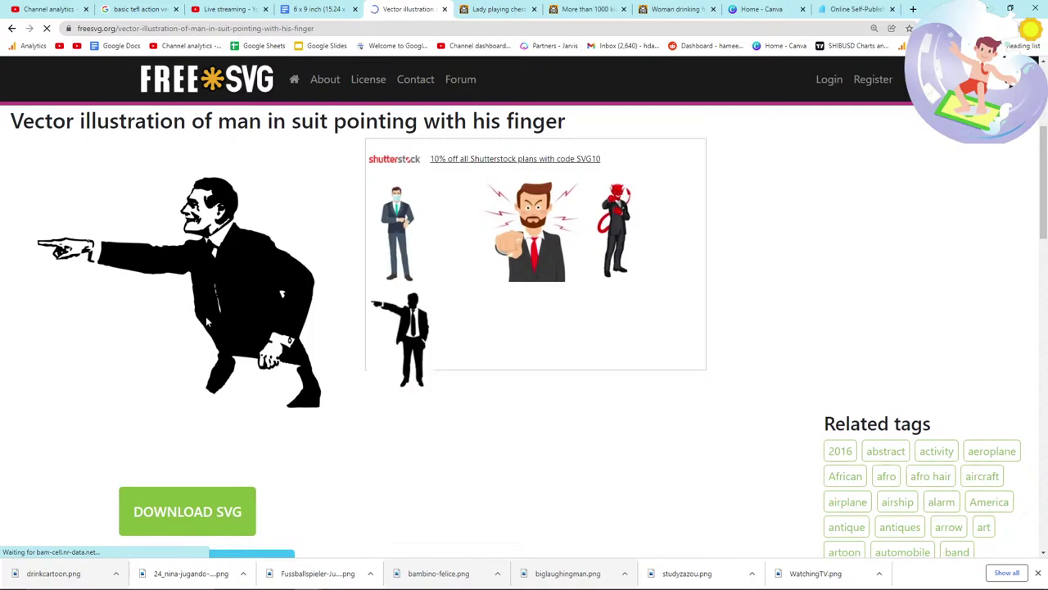
pyautogui.rightClick(206, 306)
pyautogui.click(224, 326)
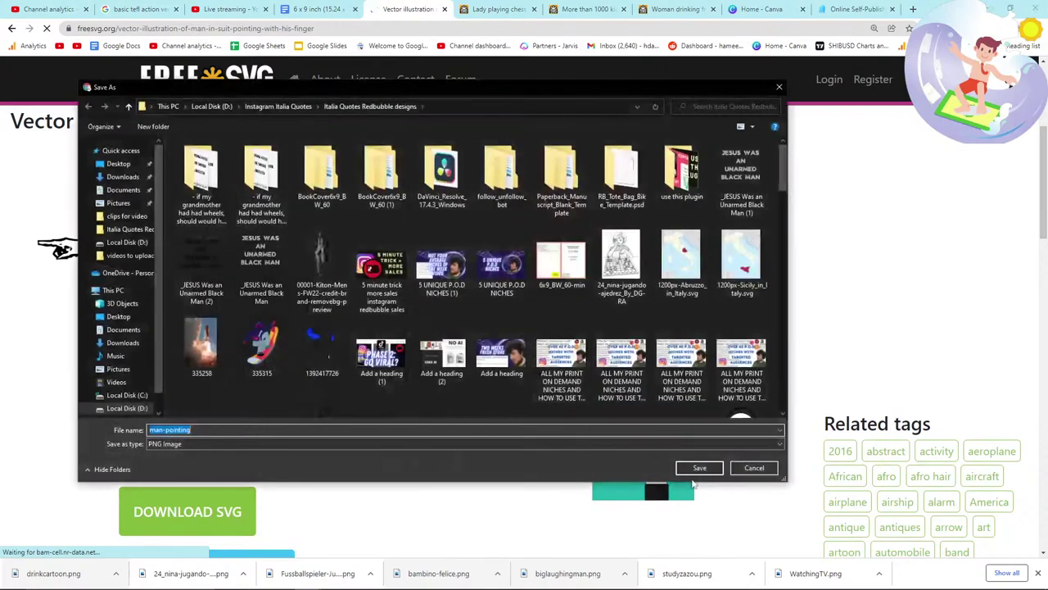
pyautogui.press('Return')
pyautogui.hotkey('ctrl', 'shift', 'Tab')
pyautogui.moveTo(68, 573); pyautogui.dragTo(424, 419)
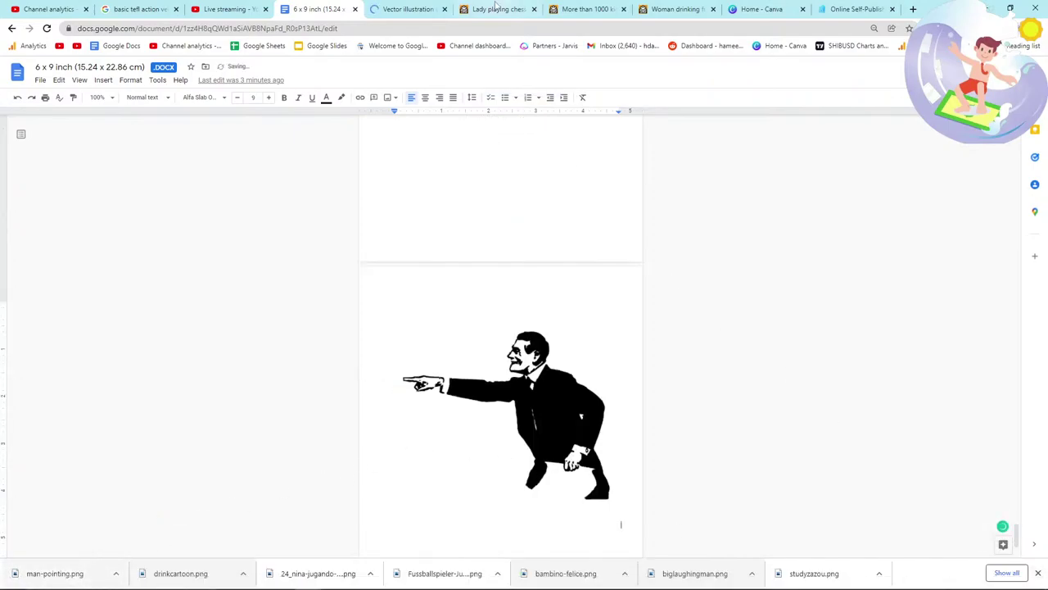
# Step: Add 'POINTING' to the Notepad verb list and return to the browser
pyautogui.hotkey('alt', 'Tab')
pyautogui.press('Tab')
pyautogui.press('Tab')
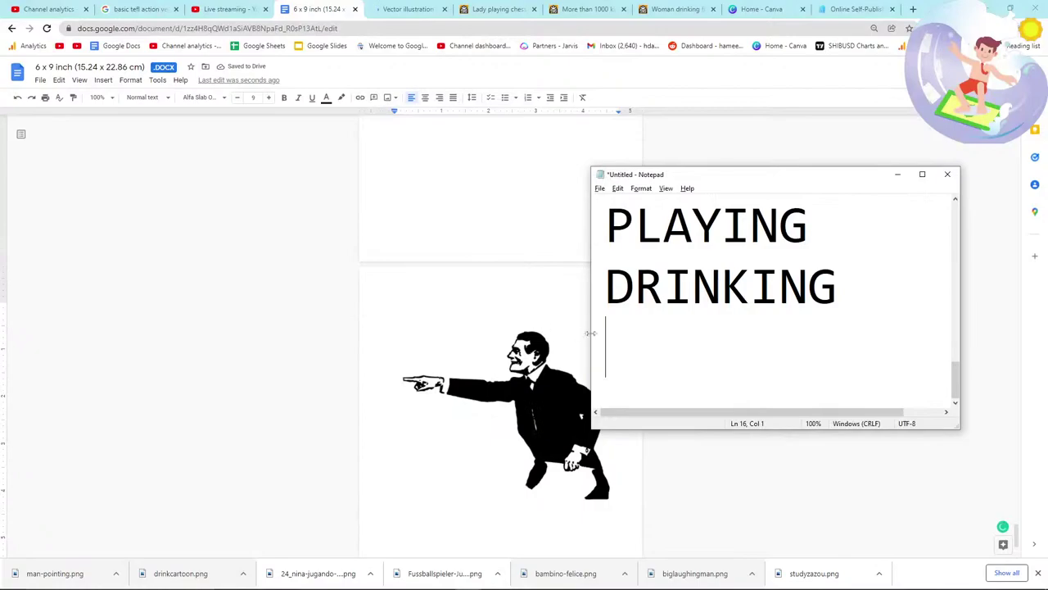
pyautogui.write('POINTING')
pyautogui.press('Return')
pyautogui.hotkey('alt', 'Tab')
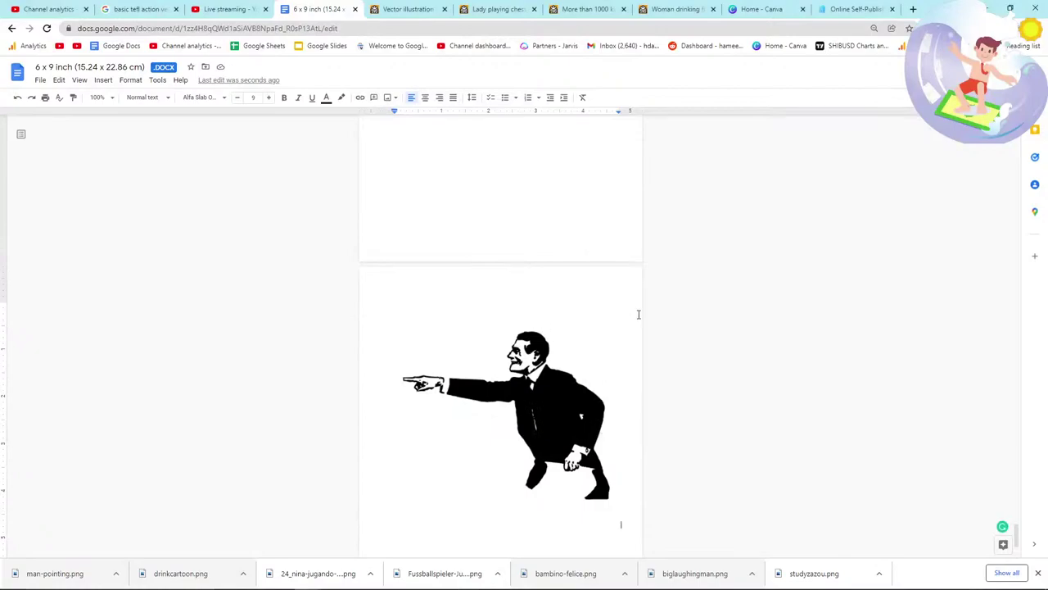
pyautogui.click(229, 9)
# Step: Check the book document and chess tab, then return to the pointing-man clipart page
pyautogui.click(319, 9)
pyautogui.click(498, 9)
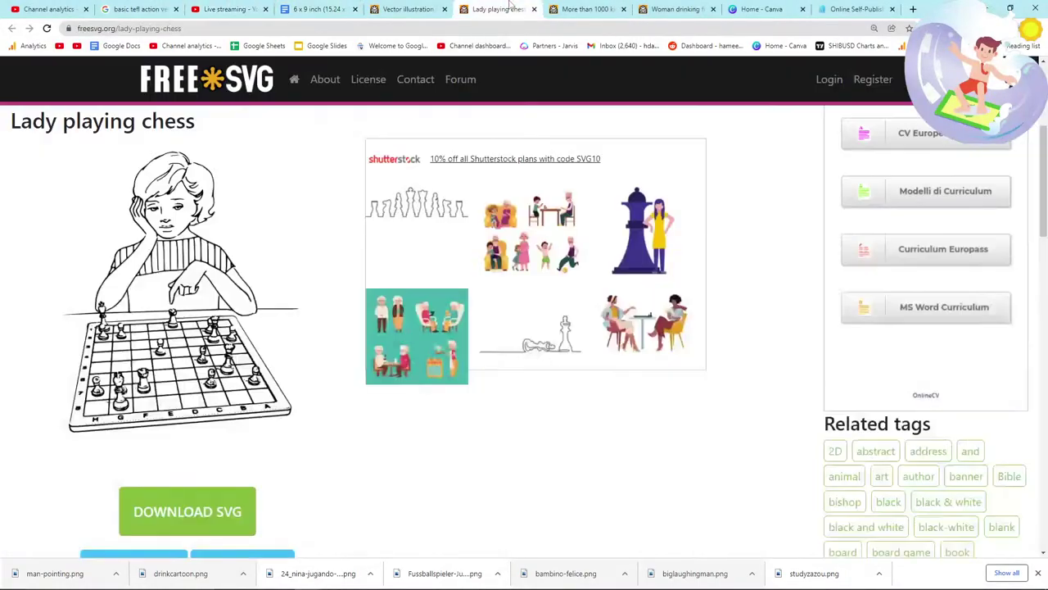
pyautogui.click(407, 9)
pyautogui.scroll(3, 351, 285)
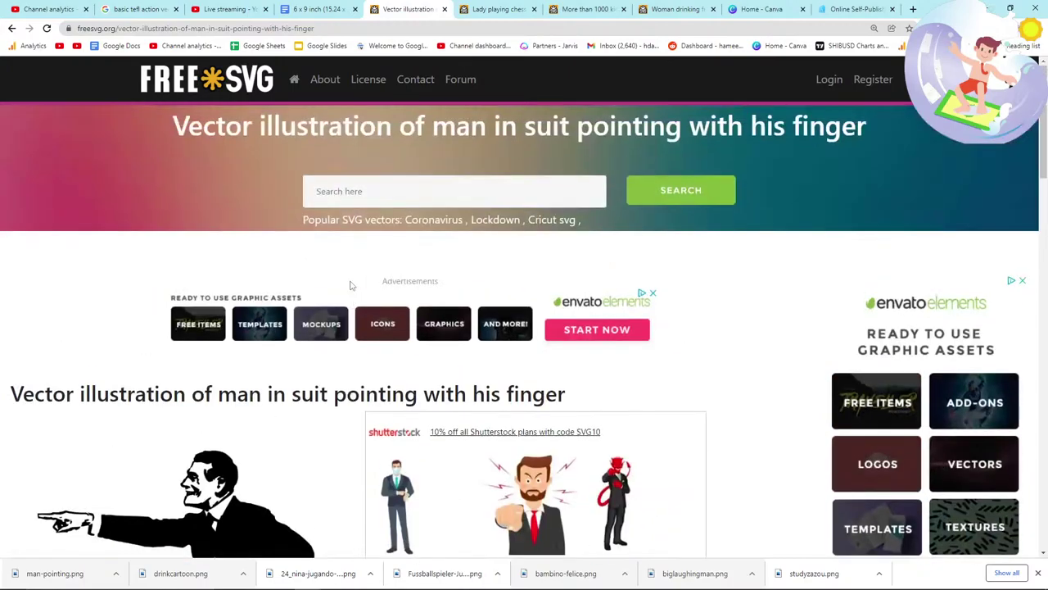
pyautogui.scroll(-15, 351, 285)
pyautogui.scroll(3, 375, 336)
pyautogui.scroll(-4, 372, 340)
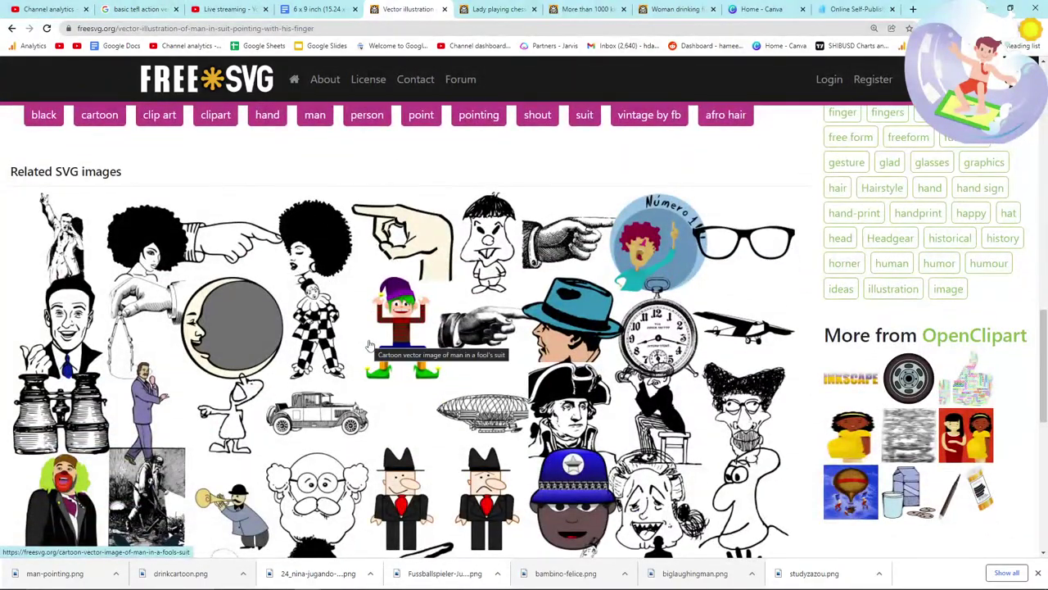
pyautogui.scroll(10, 369, 344)
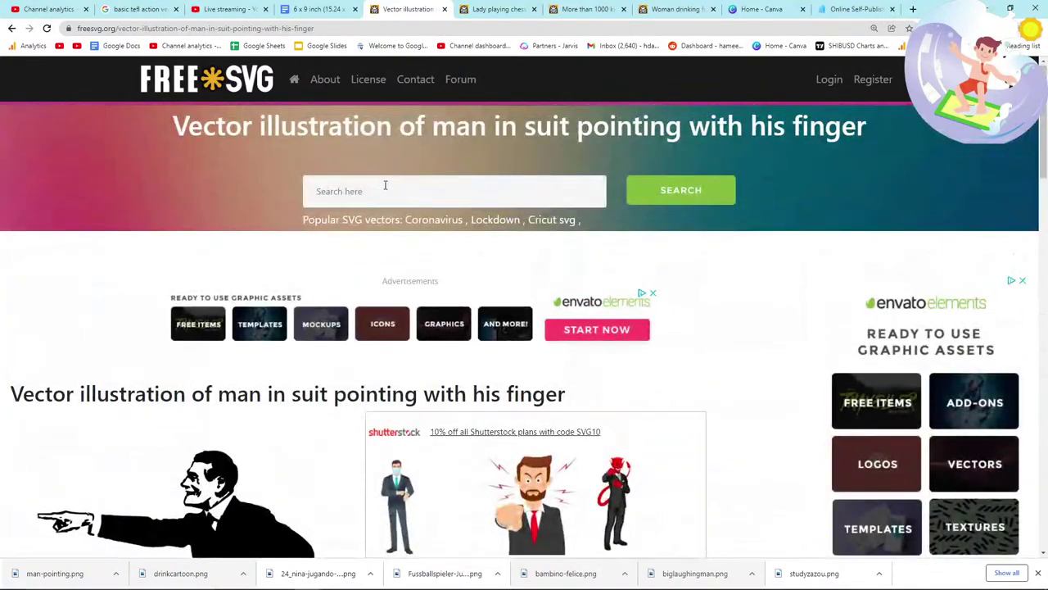
# Step: Search FreeSVG for 'looking through a telescope'
pyautogui.click(384, 187)
pyautogui.write('looking')
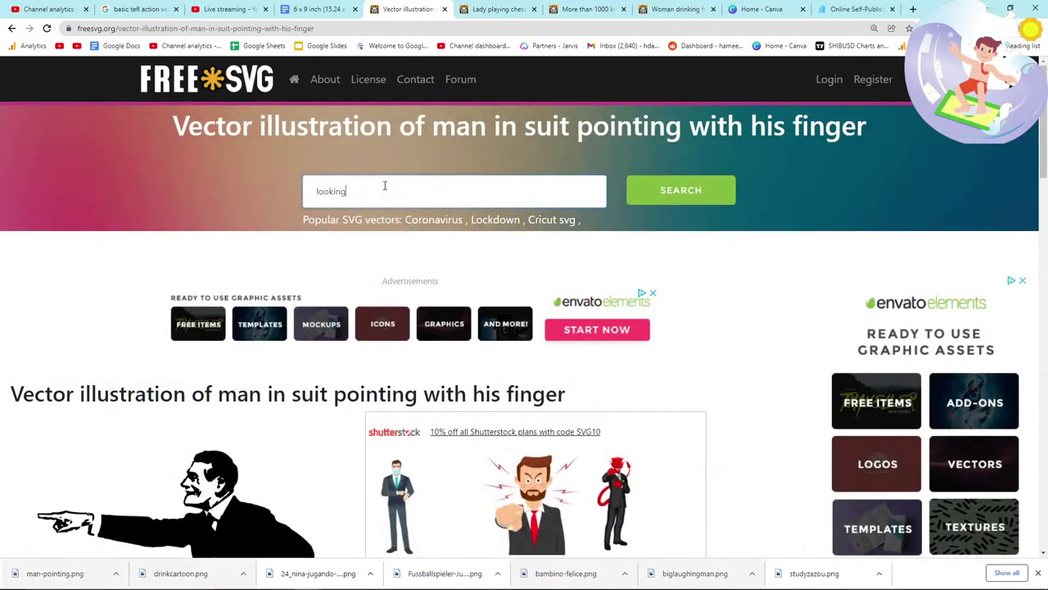
pyautogui.hotkey('ctrl', 'a')
pyautogui.press('BackSpace')
pyautogui.write('wa')
pyautogui.press('BackSpace')
pyautogui.press('BackSpace')
pyautogui.write('lo')
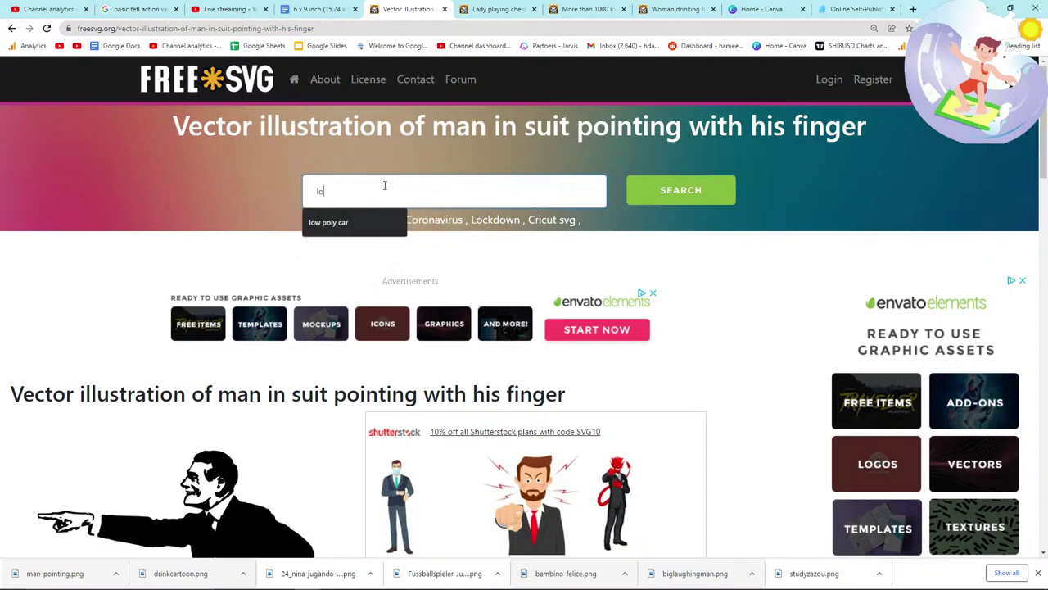
pyautogui.write('oking through a telescope')
pyautogui.press('Return')
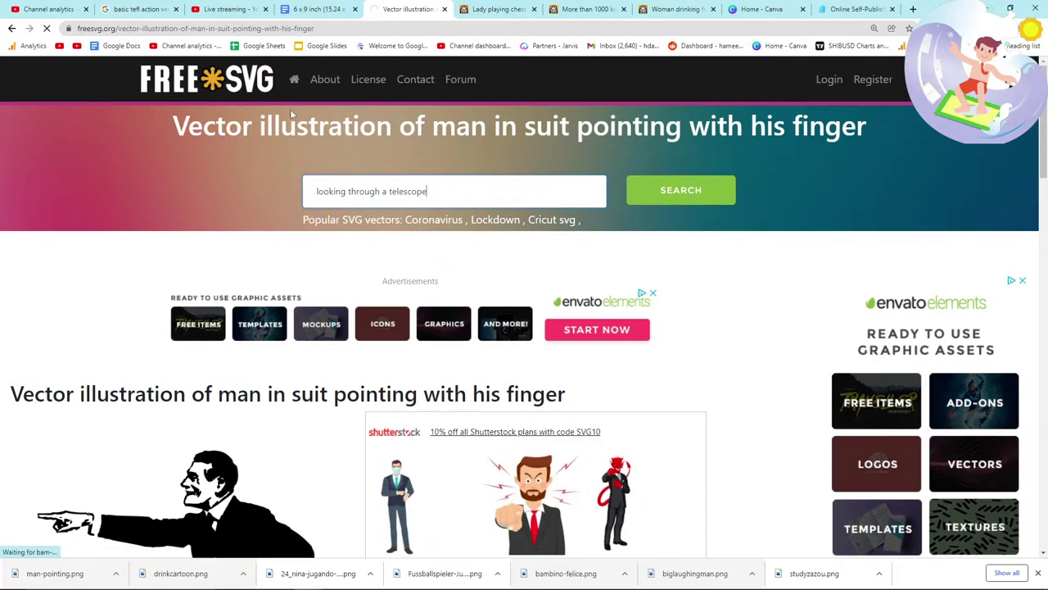
# Step: Check the Notepad verb list and the book, then scroll through the telescope results
pyautogui.hotkey('alt', 'Tab')
pyautogui.hotkey('alt', 'Tab')
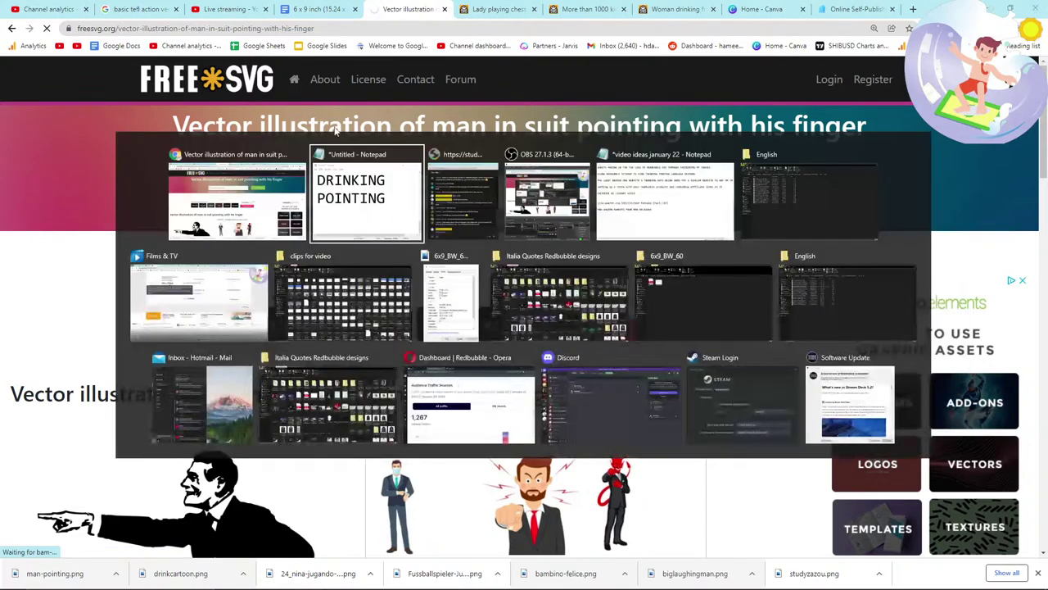
pyautogui.click(576, 361)
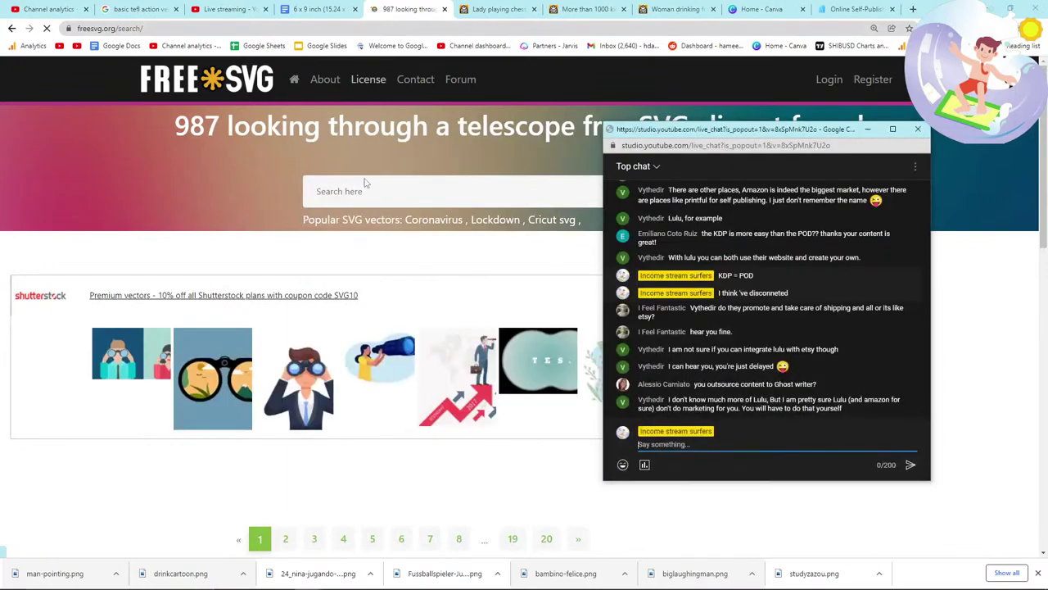
pyautogui.click(319, 9)
pyautogui.scroll(5, 444, 287)
pyautogui.scroll(-12, 425, 316)
pyautogui.scroll(-5, 426, 318)
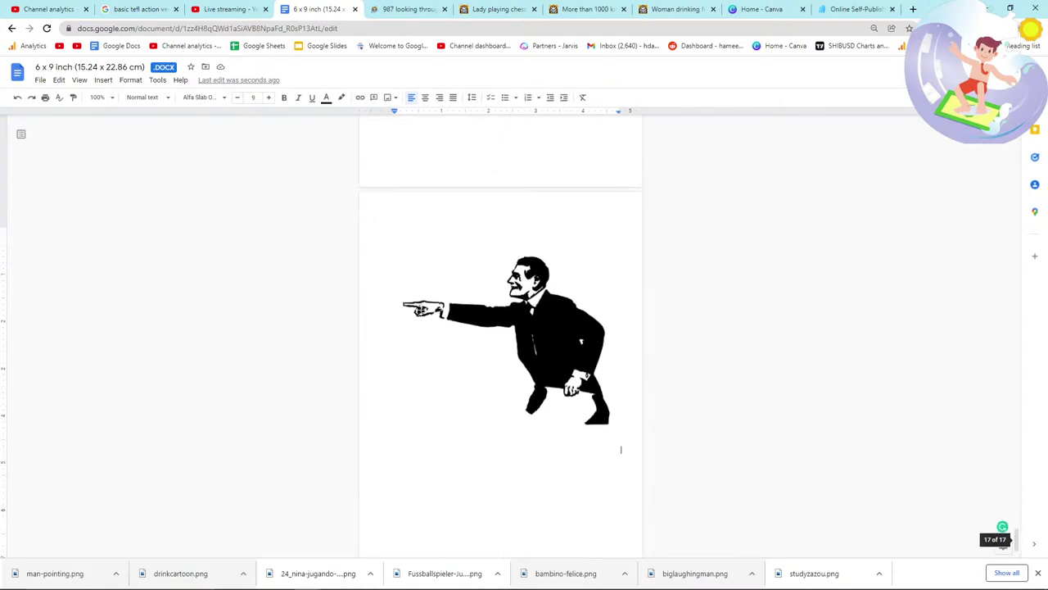
pyautogui.click(407, 9)
pyautogui.scroll(-3, 335, 359)
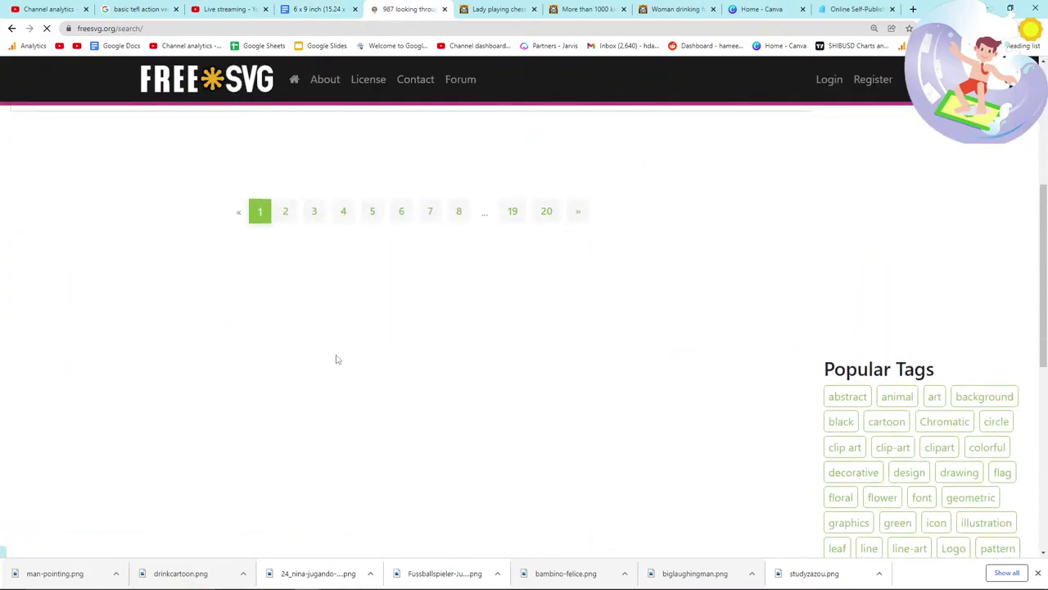
pyautogui.scroll(-2, 393, 336)
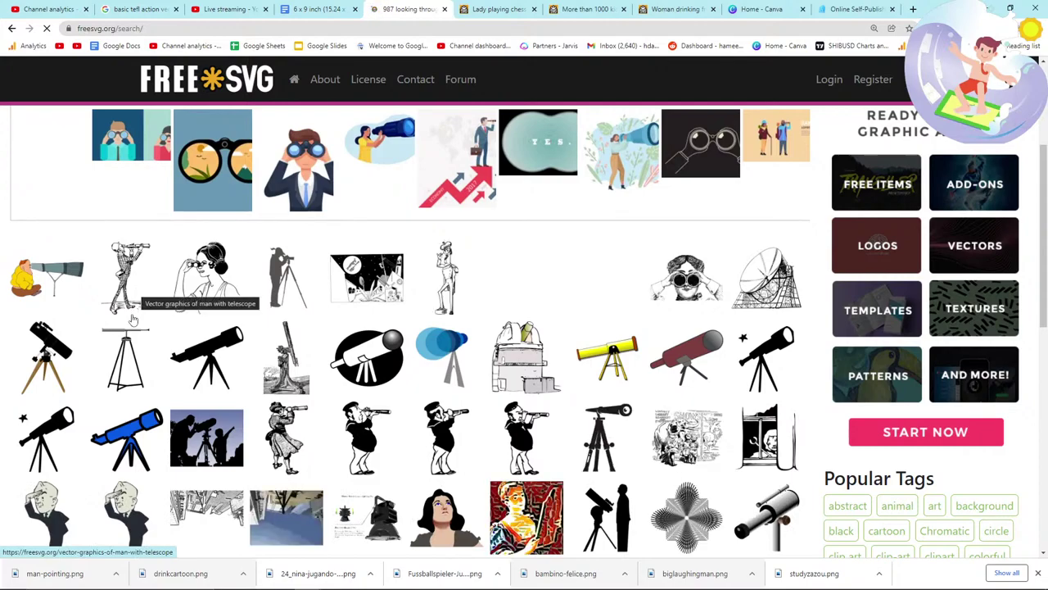
pyautogui.scroll(-1, 133, 305)
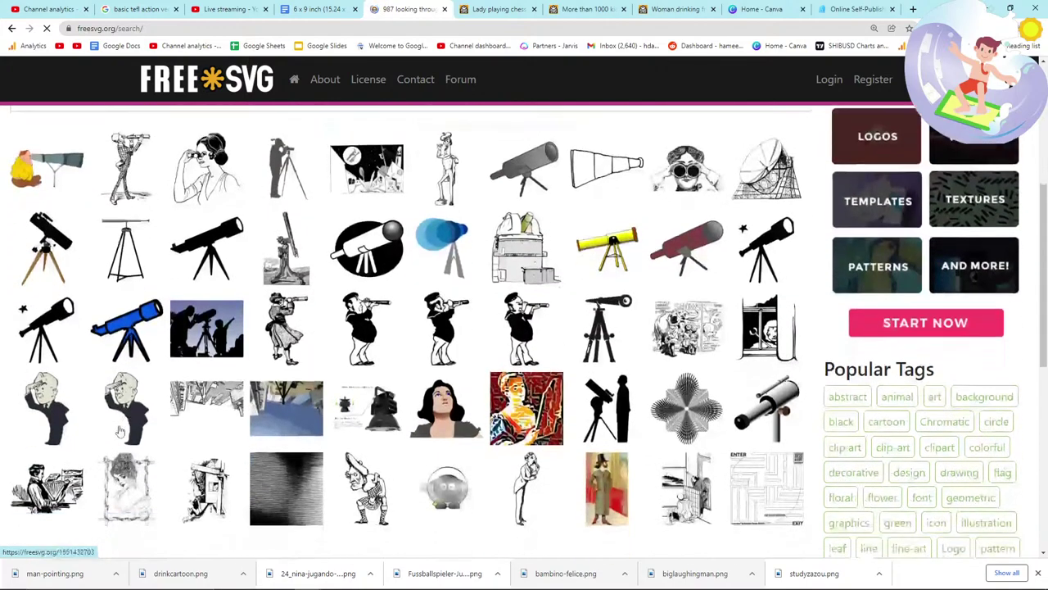
# Step: Open FreeSVG's 'Retro man looking' clipart and save its image
pyautogui.click(54, 407)
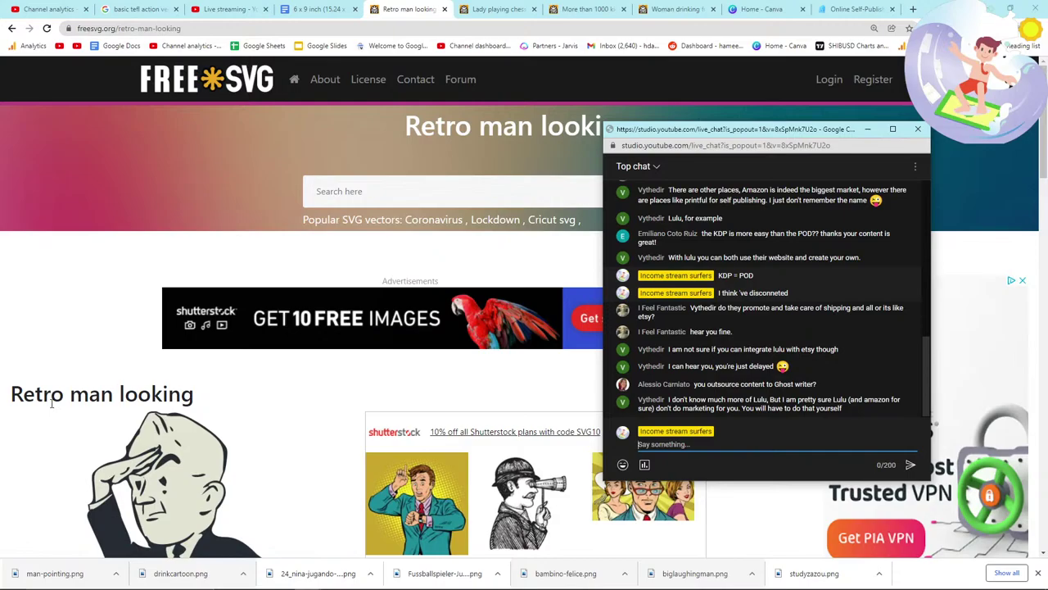
pyautogui.scroll(-3, 51, 414)
pyautogui.rightClick(128, 318)
pyautogui.click(123, 364)
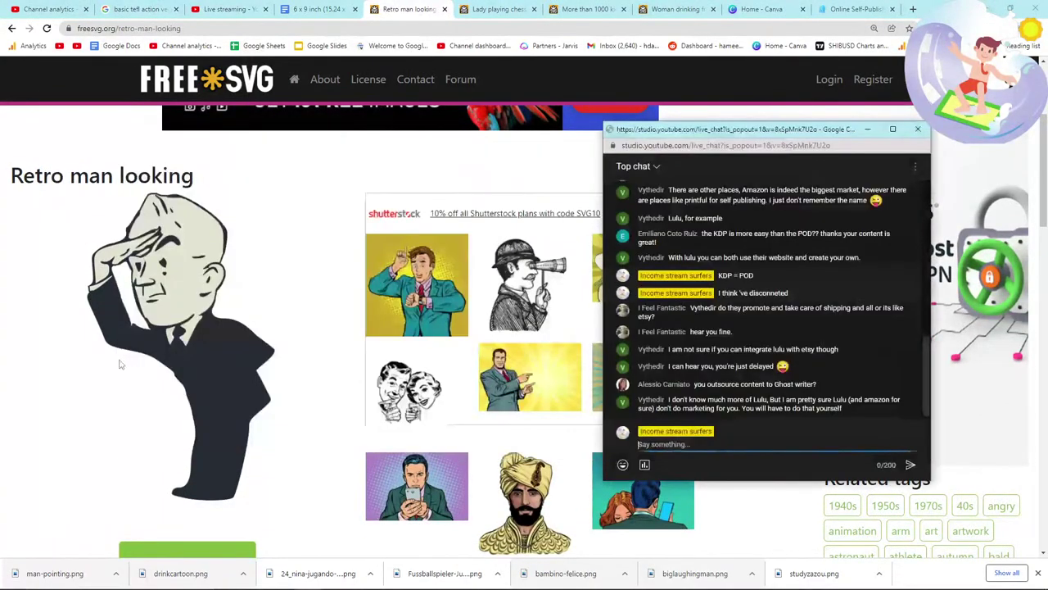
pyautogui.click(697, 466)
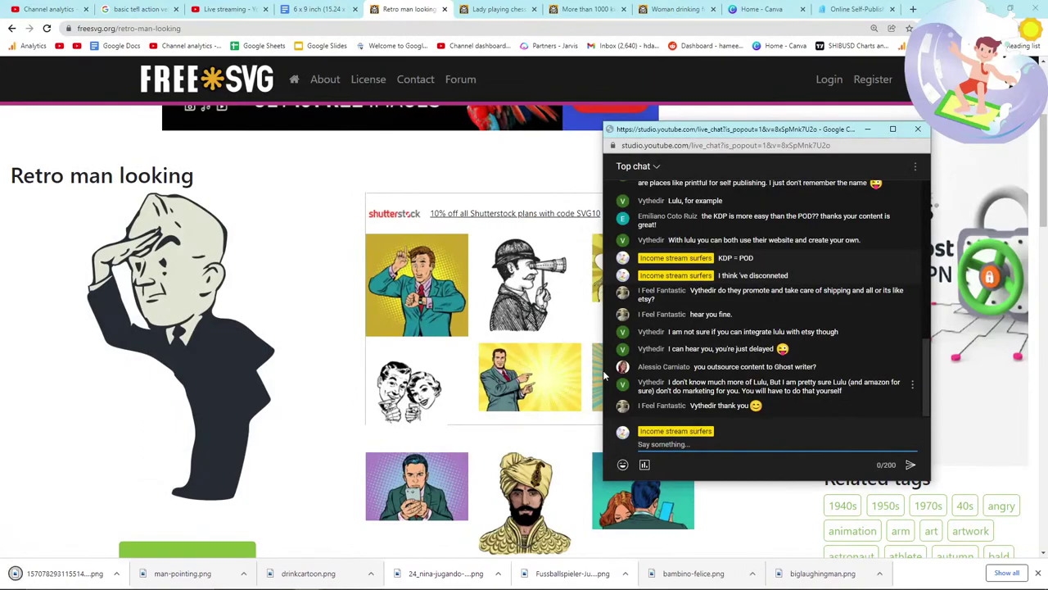
# Step: Drag the downloaded retro man image onto a new book page, then return to its FreeSVG page
pyautogui.click(317, 9)
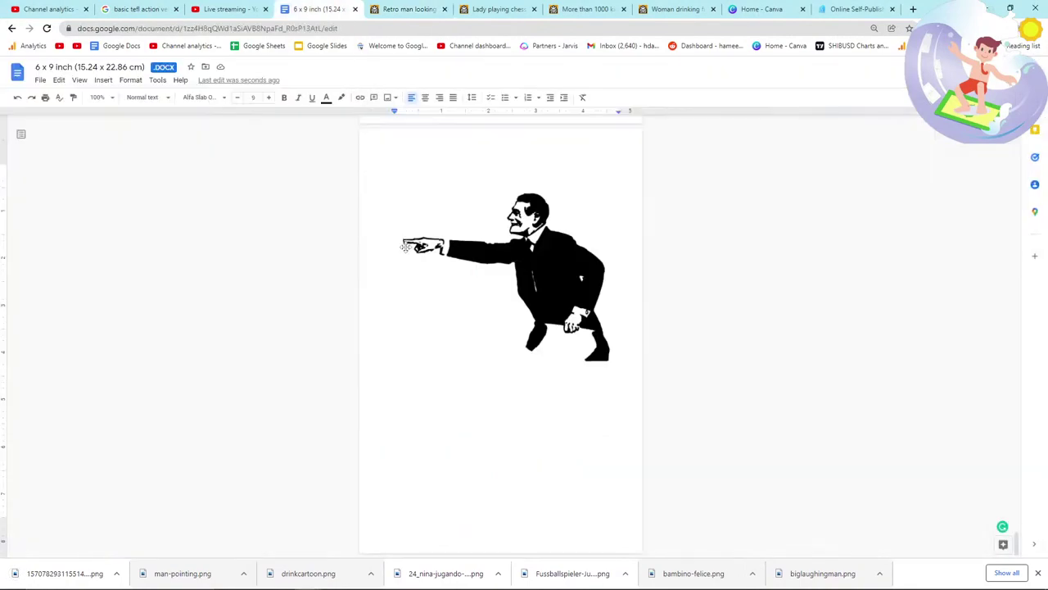
pyautogui.moveTo(77, 573); pyautogui.dragTo(475, 405)
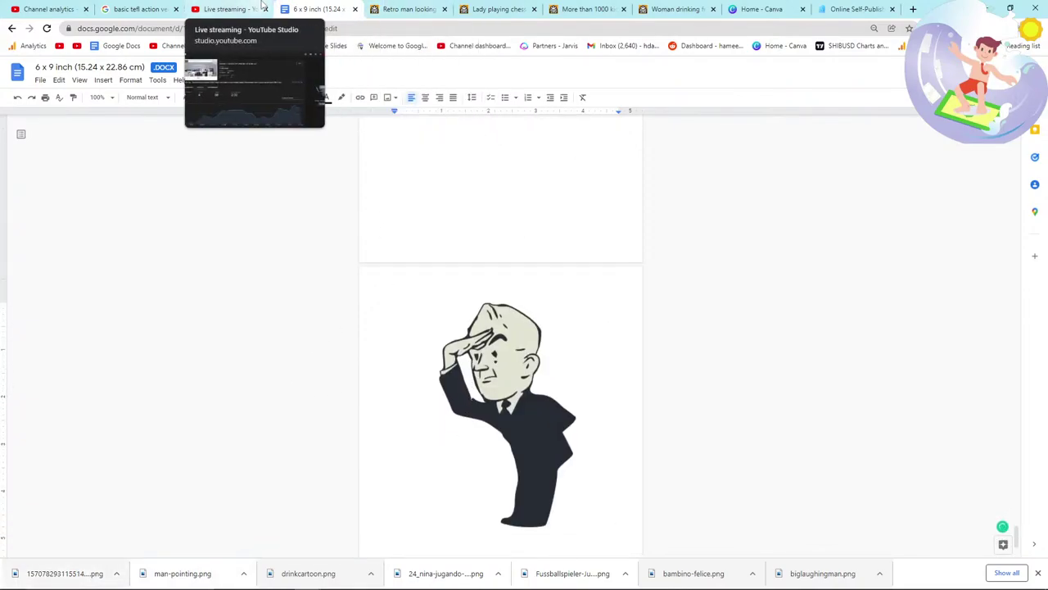
pyautogui.click(409, 8)
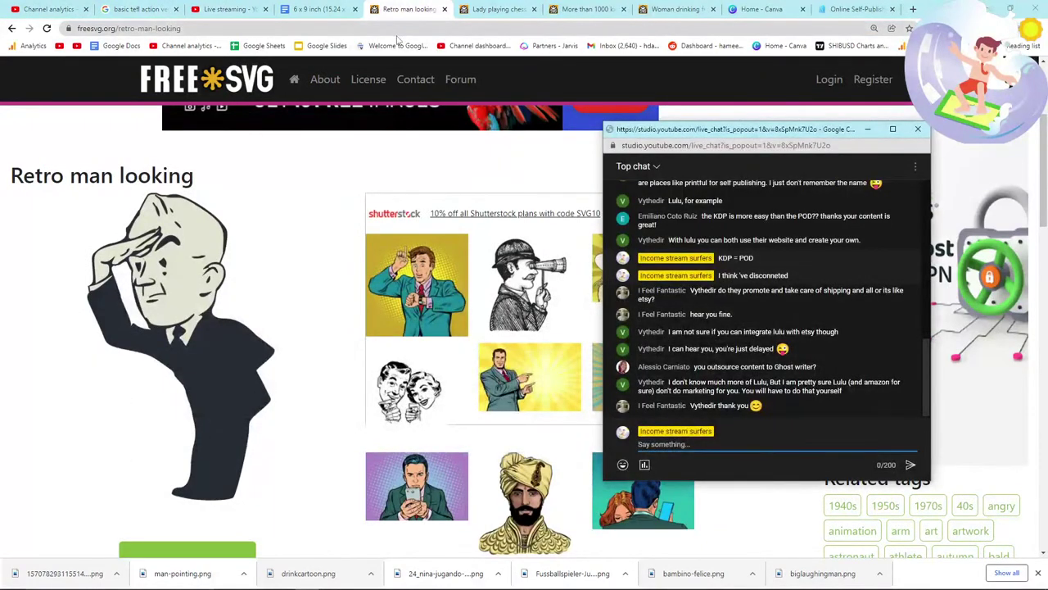
pyautogui.scroll(-4, 314, 311)
pyautogui.scroll(2, 316, 315)
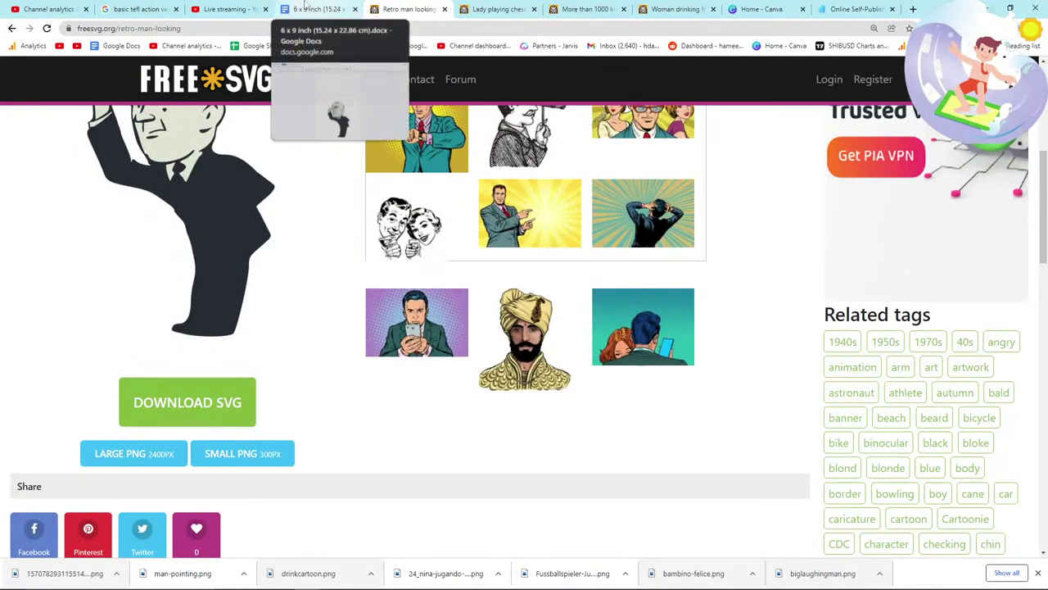
pyautogui.click(496, 8)
pyautogui.click(410, 8)
pyautogui.scroll(-9, 356, 281)
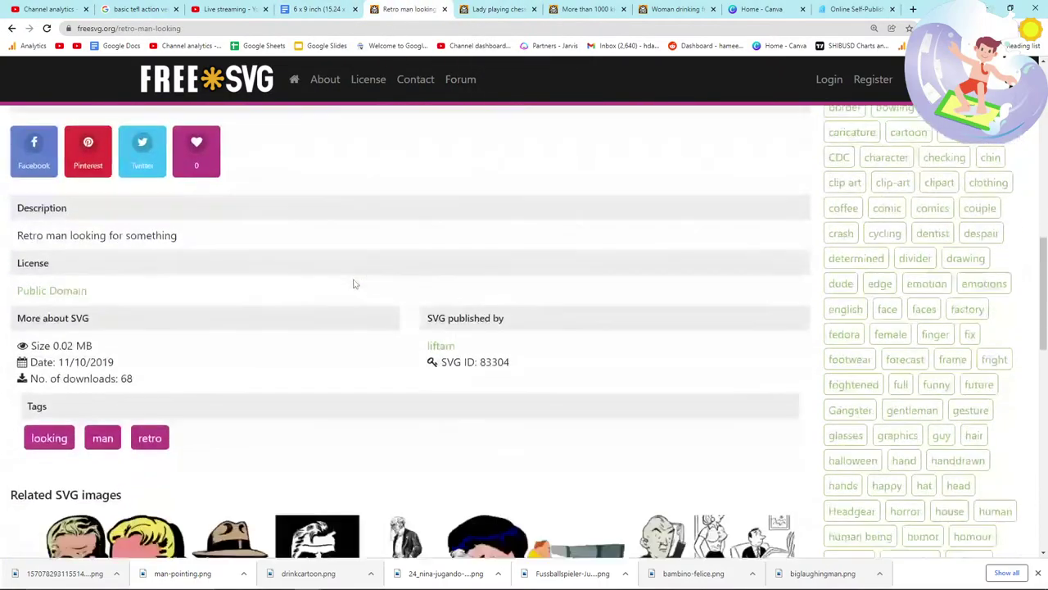
pyautogui.scroll(-2, 264, 262)
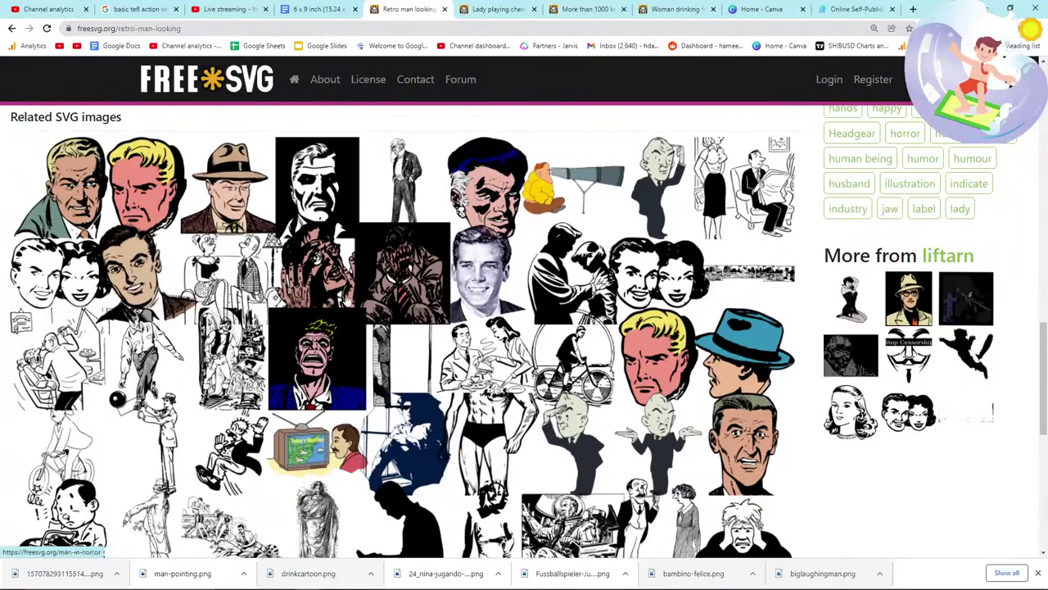
pyautogui.scroll(10, 369, 295)
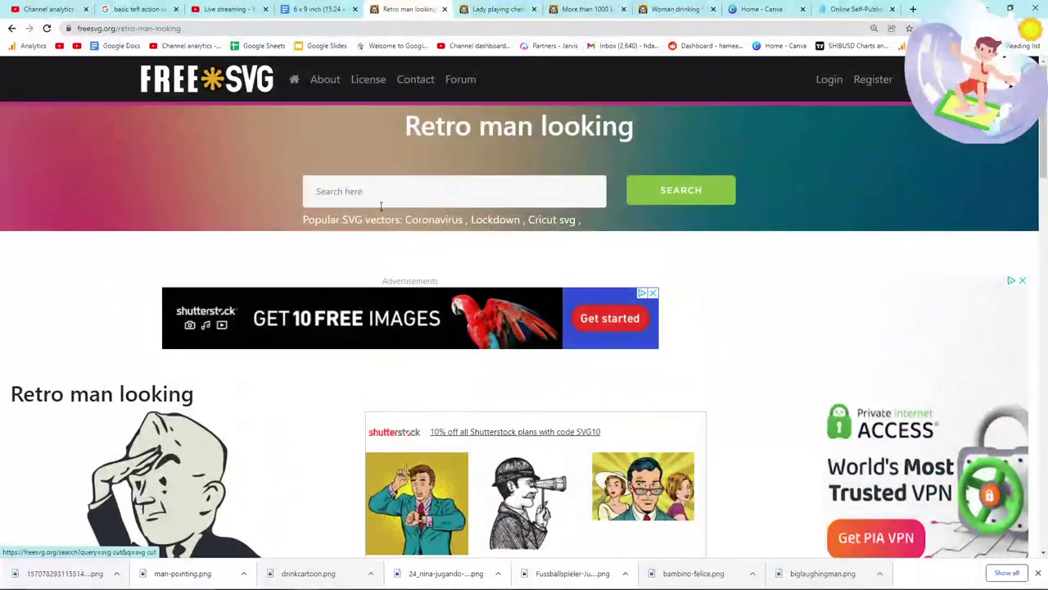
pyautogui.click(381, 203)
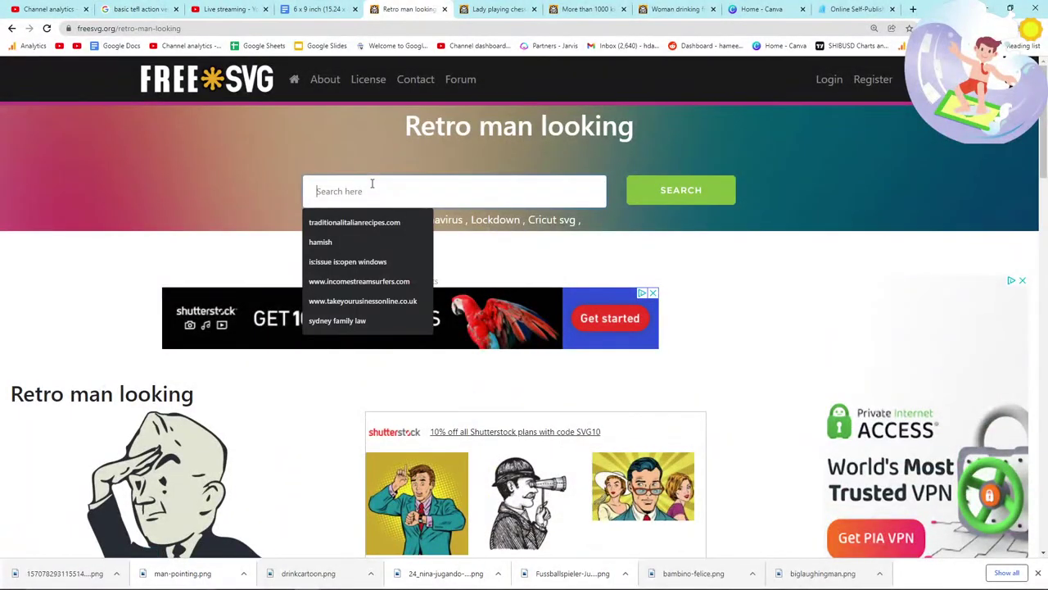
pyautogui.hotkey('alt', 'Tab')
# Step: In the chess clipart tab, search Google for 'tefl verbs' and show image results
pyautogui.click(312, 124)
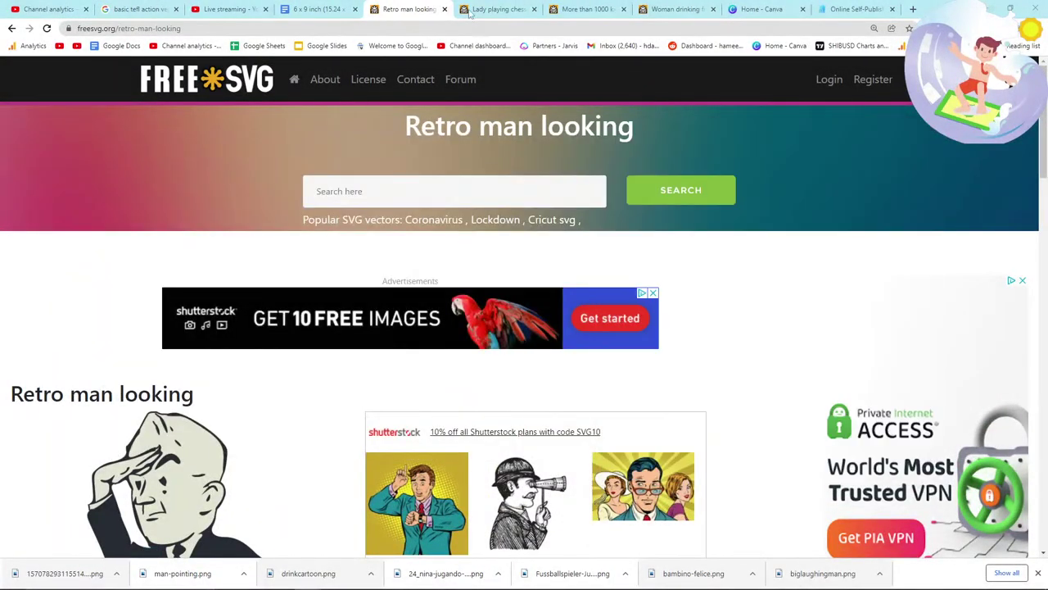
pyautogui.click(496, 9)
pyautogui.click(472, 27)
pyautogui.write('g')
pyautogui.press('Return')
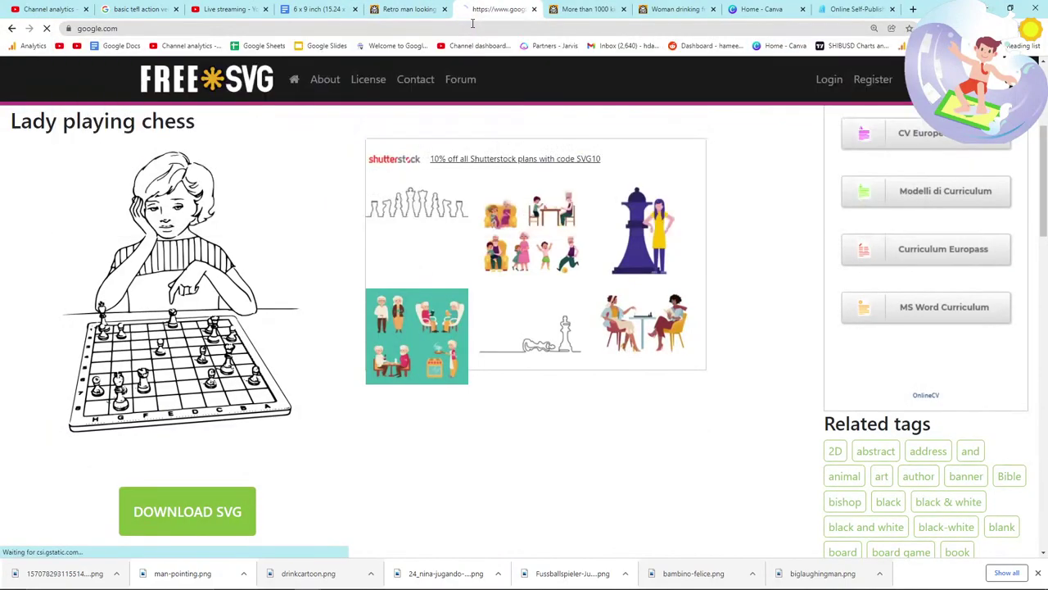
pyautogui.write('tefl verbs')
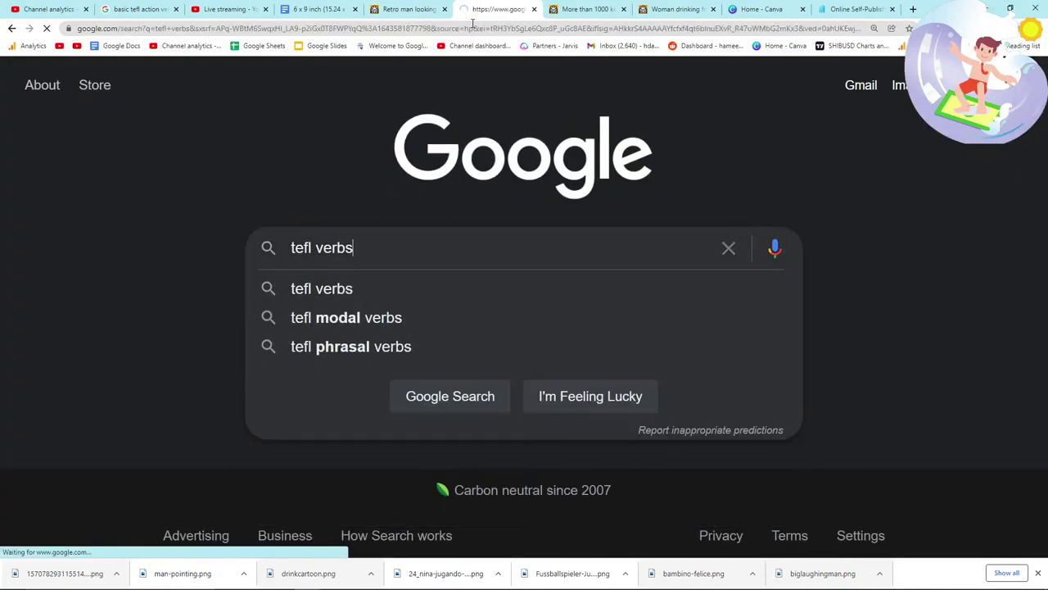
pyautogui.press('Return')
pyautogui.click(168, 158)
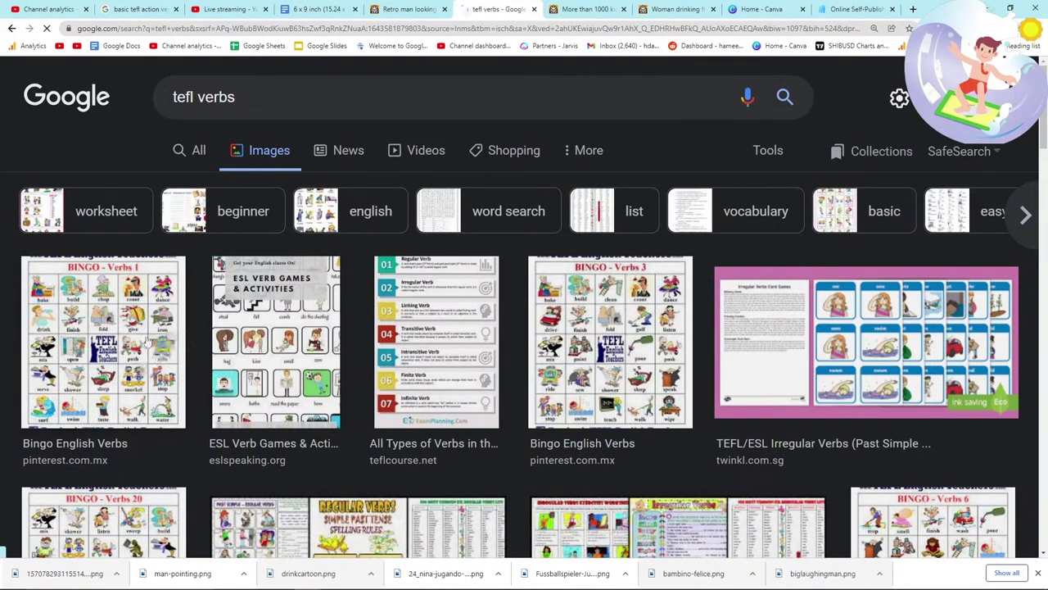
# Step: Scroll the 'tefl verbs' image results, then return to the Retro man looking page
pyautogui.click(409, 9)
pyautogui.click(477, 11)
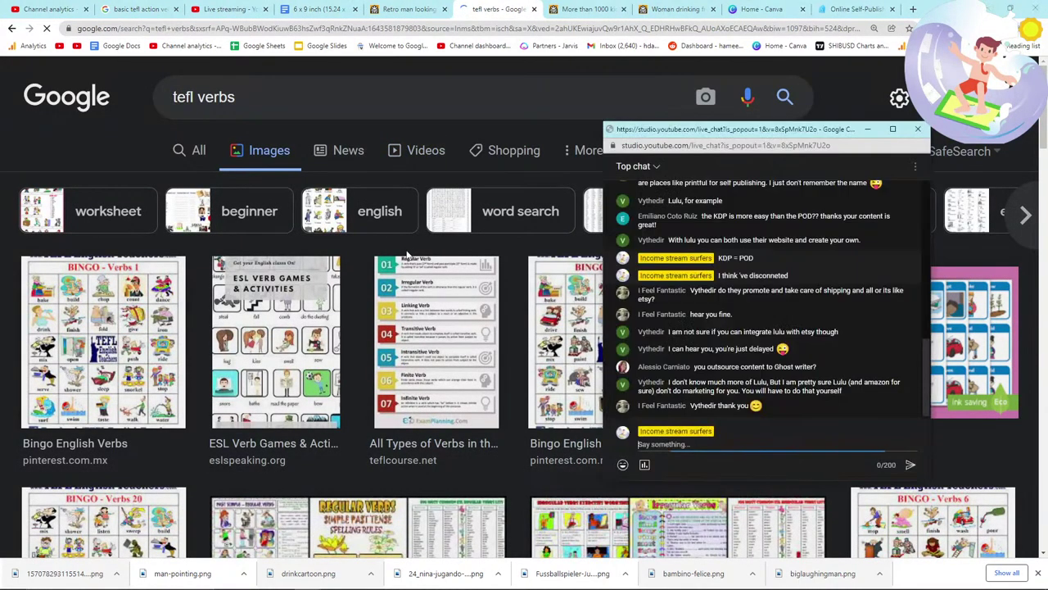
pyautogui.scroll(-2, 336, 77)
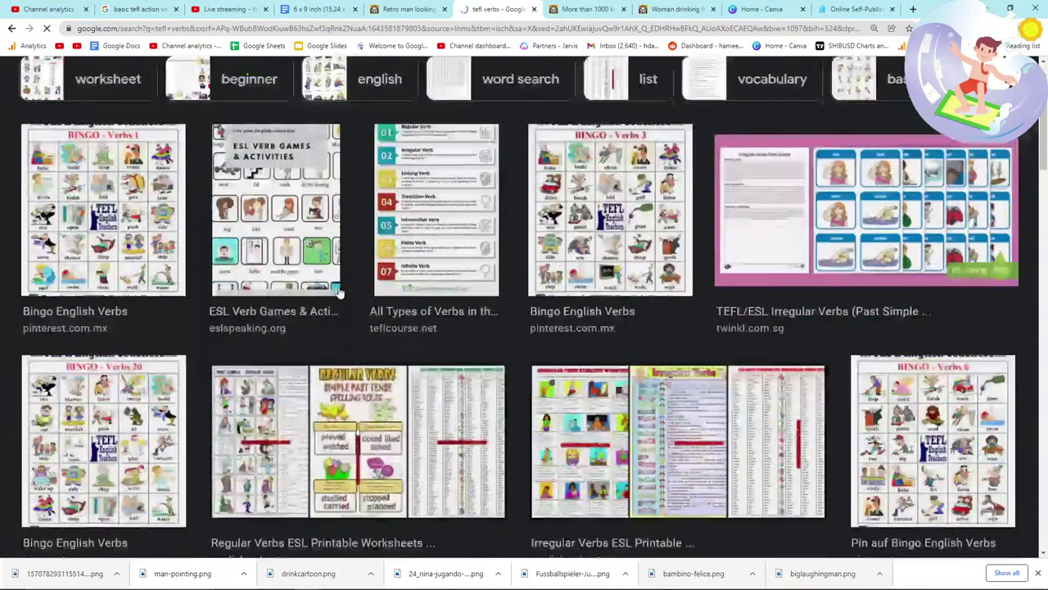
pyautogui.click(436, 9)
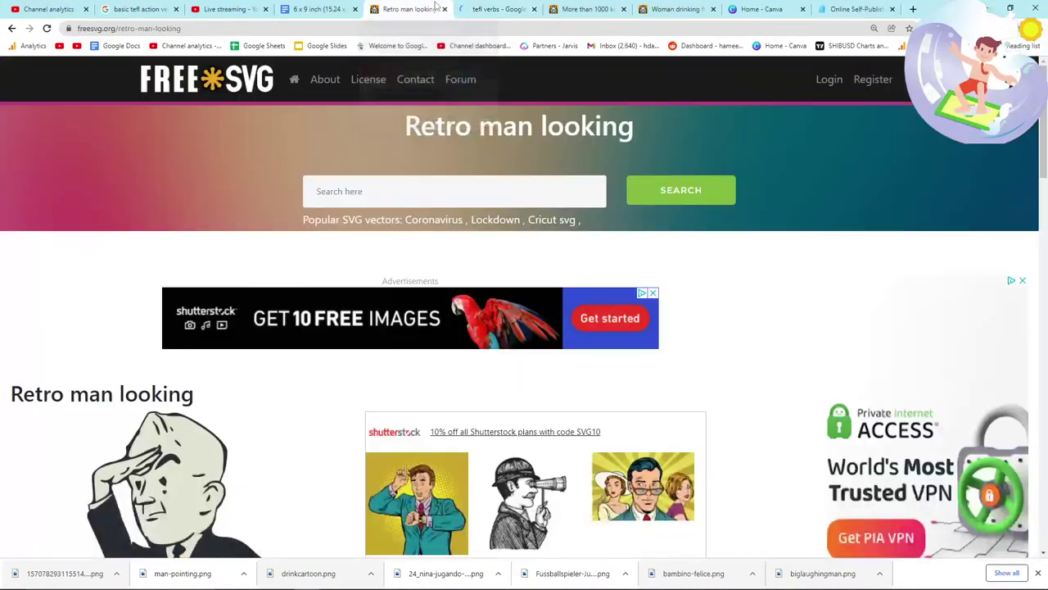
# Step: Search FreeSVG for 'speak' and scroll through the results
pyautogui.click(405, 190)
pyautogui.write('speak')
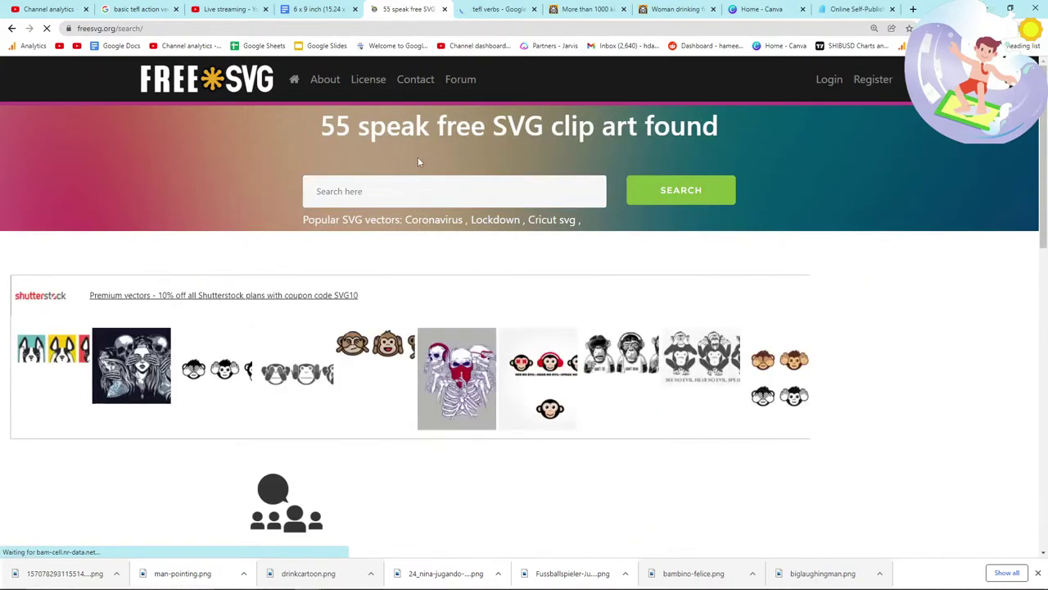
pyautogui.scroll(-3, 409, 230)
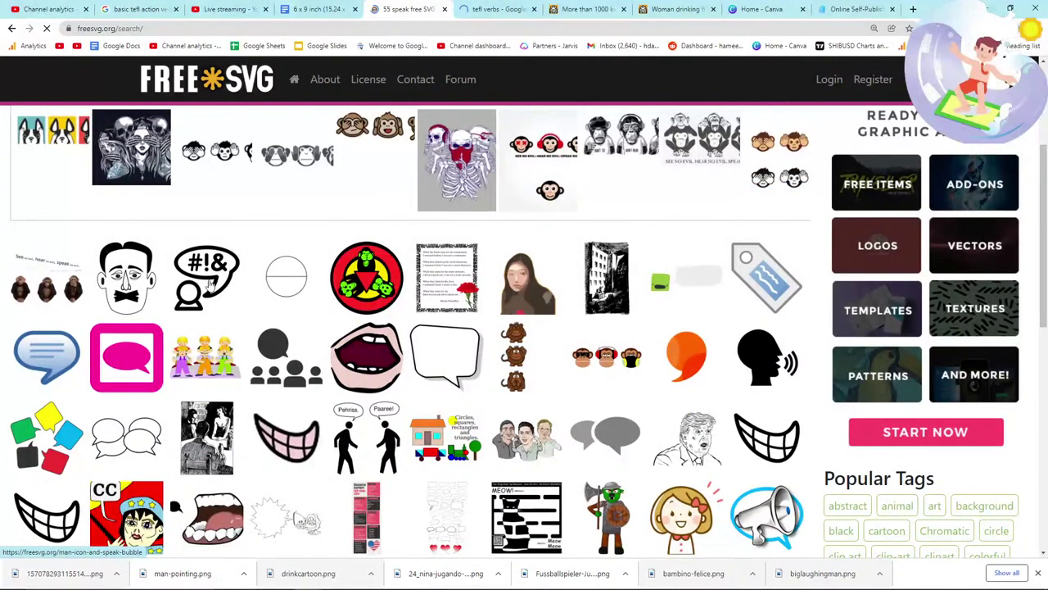
# Step: Preview the Man icon and speak bubble clipart, then return to the results and clear the search box
pyautogui.click(208, 285)
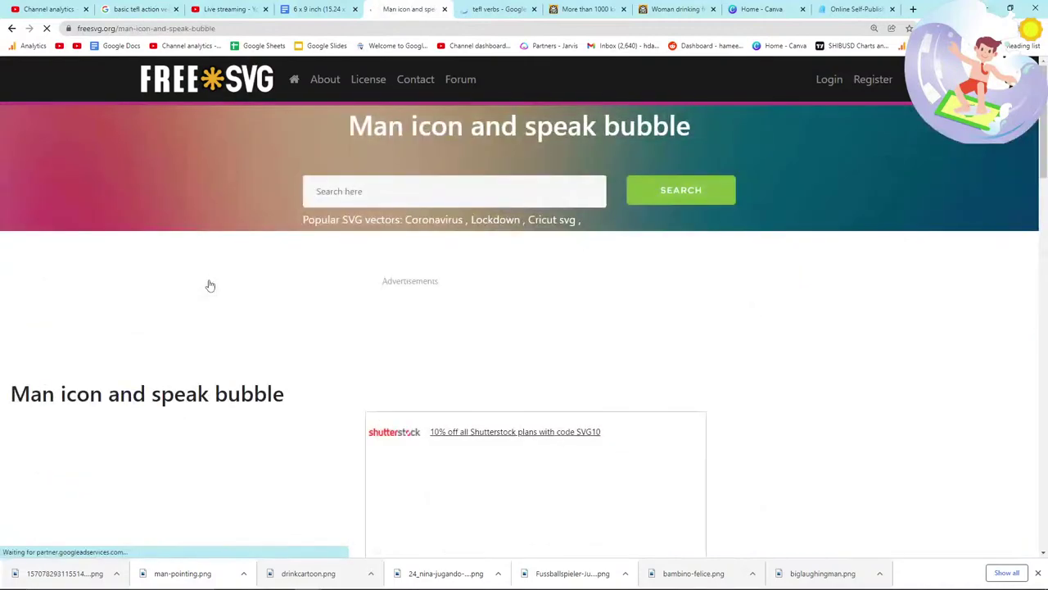
pyautogui.click(11, 29)
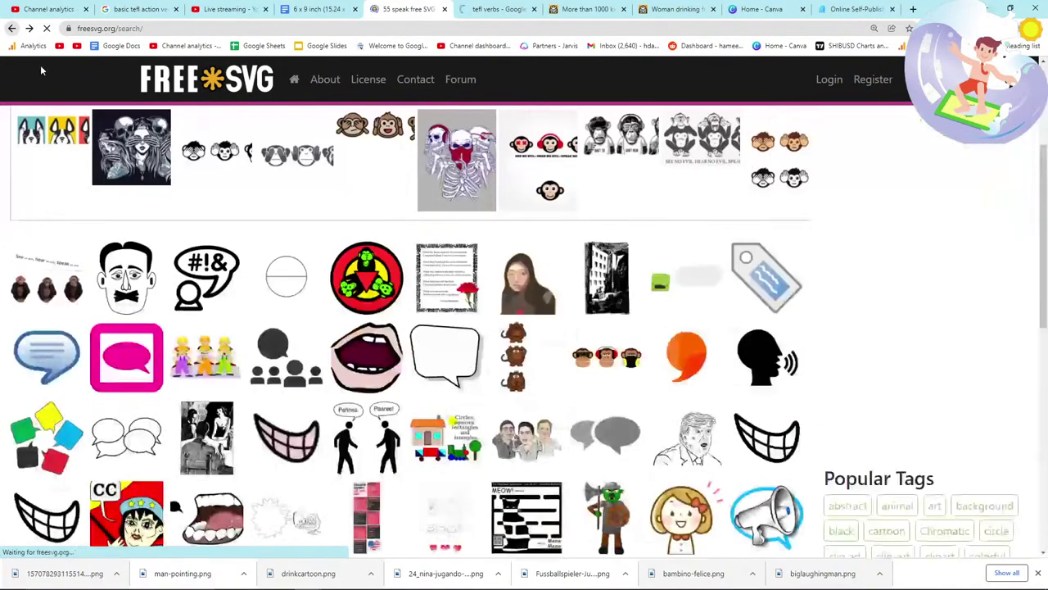
pyautogui.scroll(-1, 185, 273)
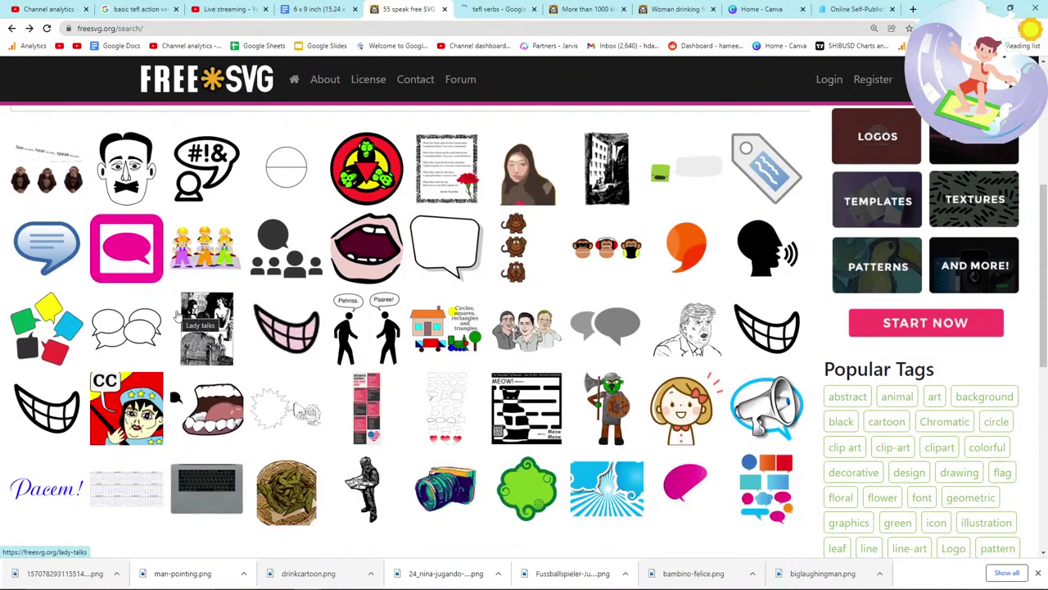
pyautogui.scroll(3, 178, 318)
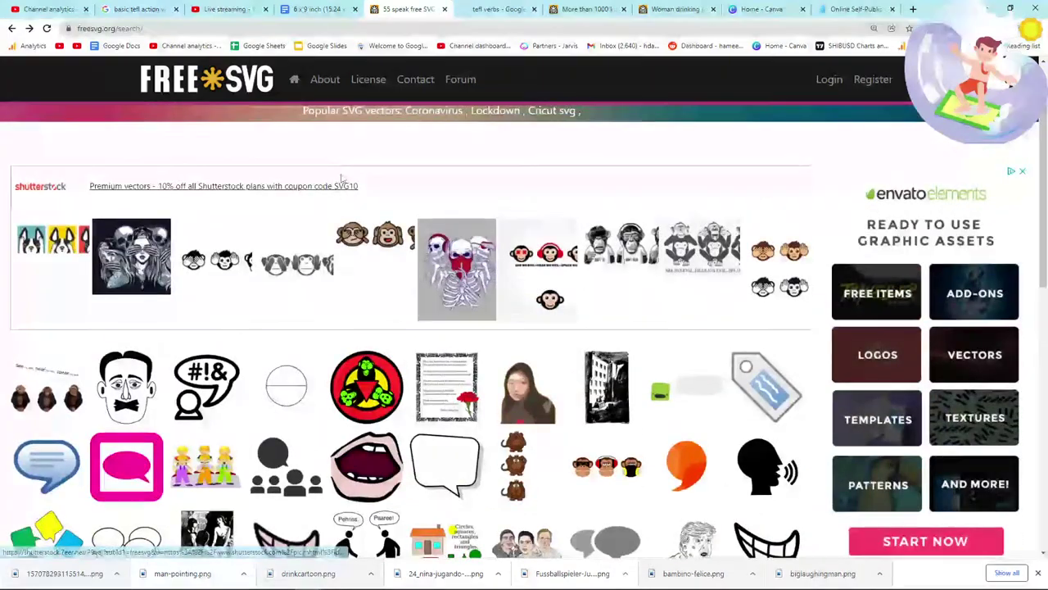
pyautogui.scroll(2, 342, 178)
pyautogui.click(382, 191)
pyautogui.write('speak')
pyautogui.press('BackSpace')
pyautogui.press('BackSpace')
pyautogui.press('BackSpace')
pyautogui.press('BackSpace')
pyautogui.press('BackSpace')
# Step: Search FreeSVG for 'talking' and set the live chat to show all messages
pyautogui.write('talking')
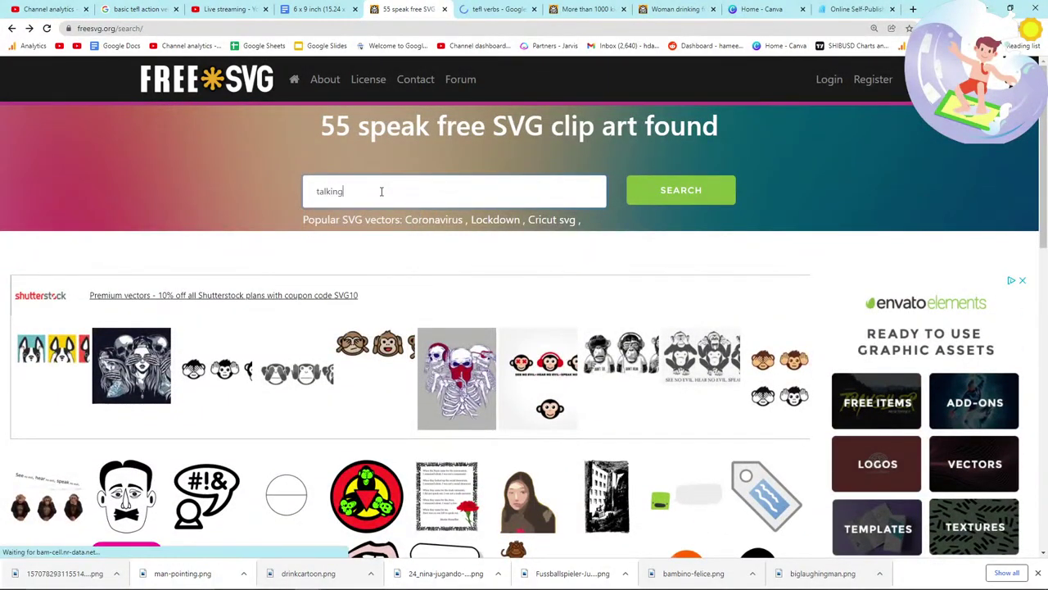
pyautogui.press('Return')
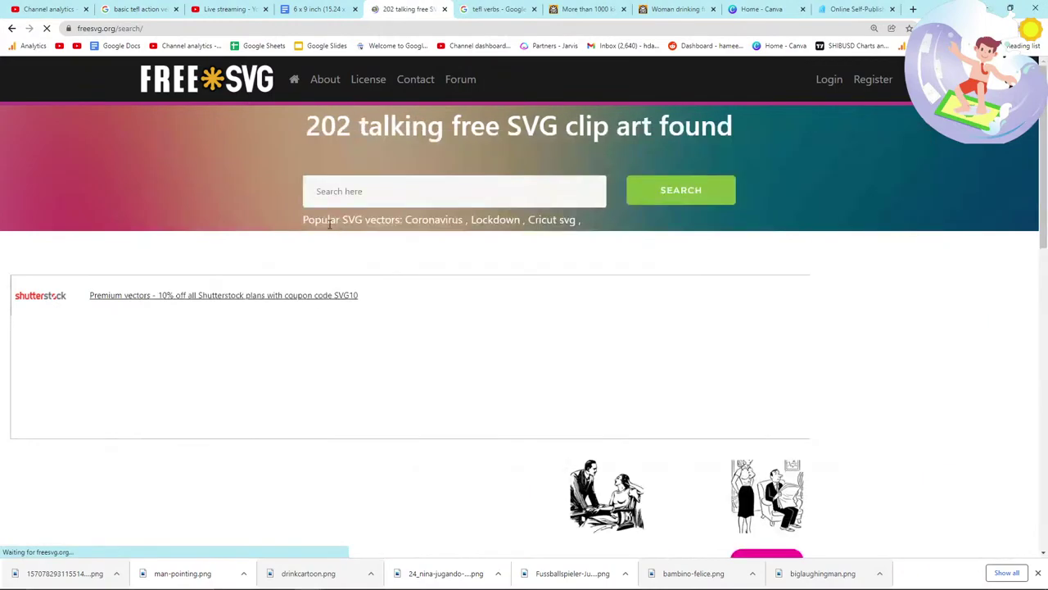
pyautogui.hotkey('alt', 'Tab')
pyautogui.click(660, 168)
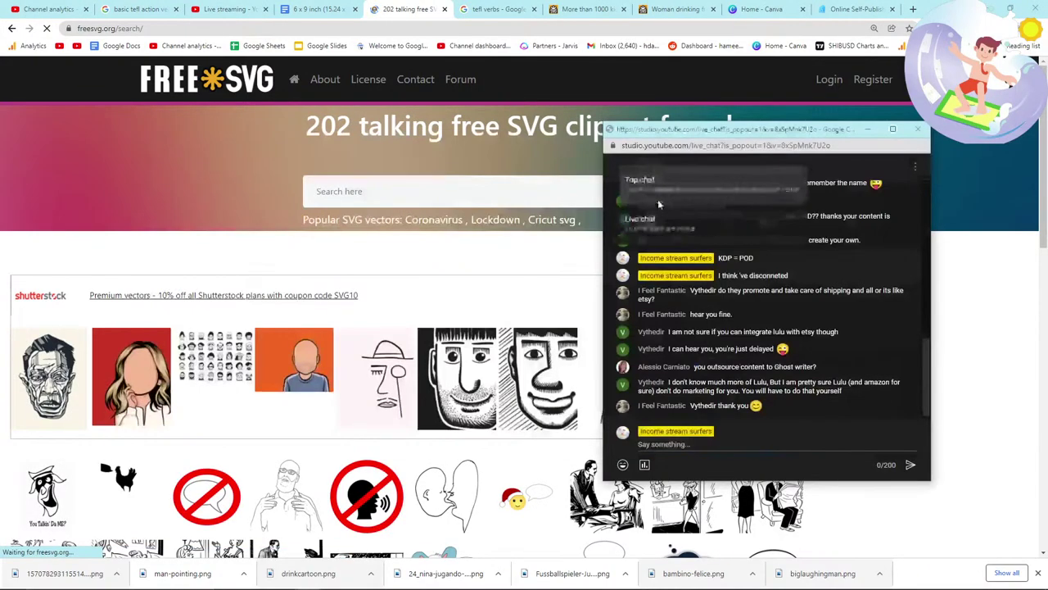
pyautogui.click(655, 217)
# Step: Scroll through the 202 'talking' results and back to the top
pyautogui.scroll(-3, 524, 327)
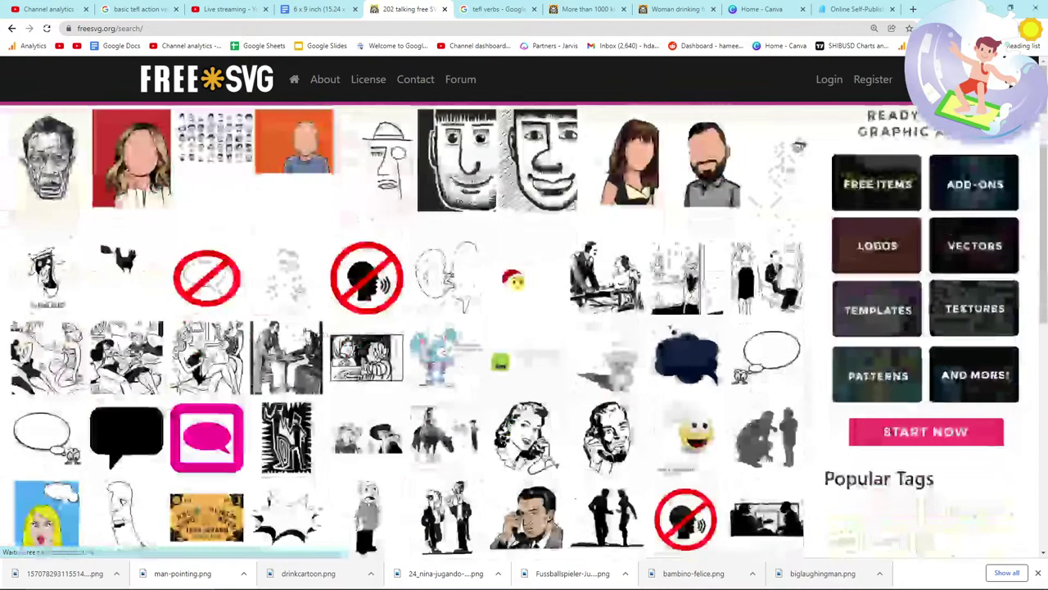
pyautogui.scroll(-2, 301, 327)
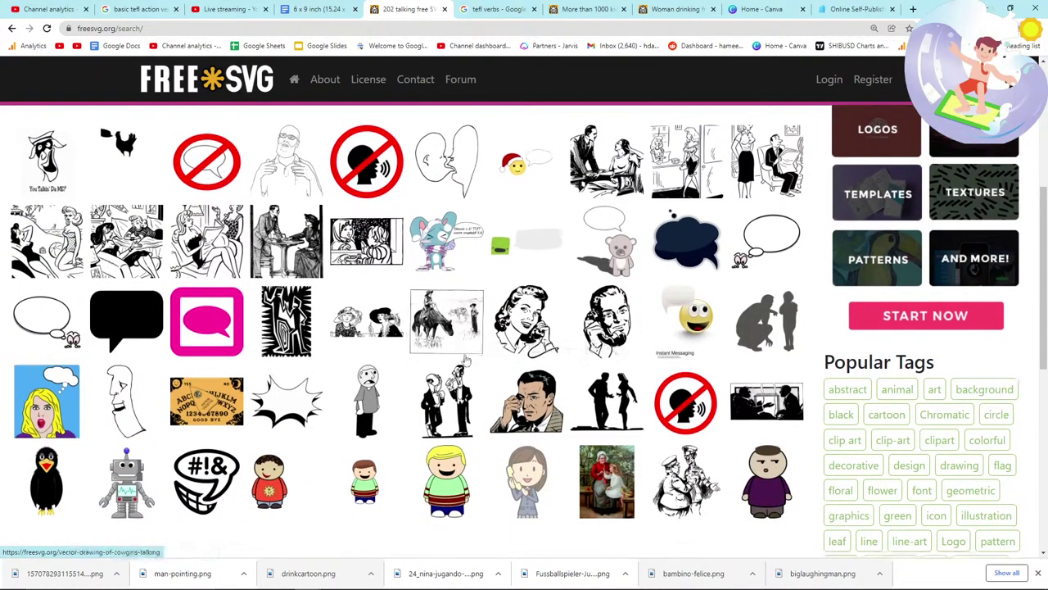
pyautogui.scroll(-1, 524, 361)
pyautogui.scroll(1, 400, 356)
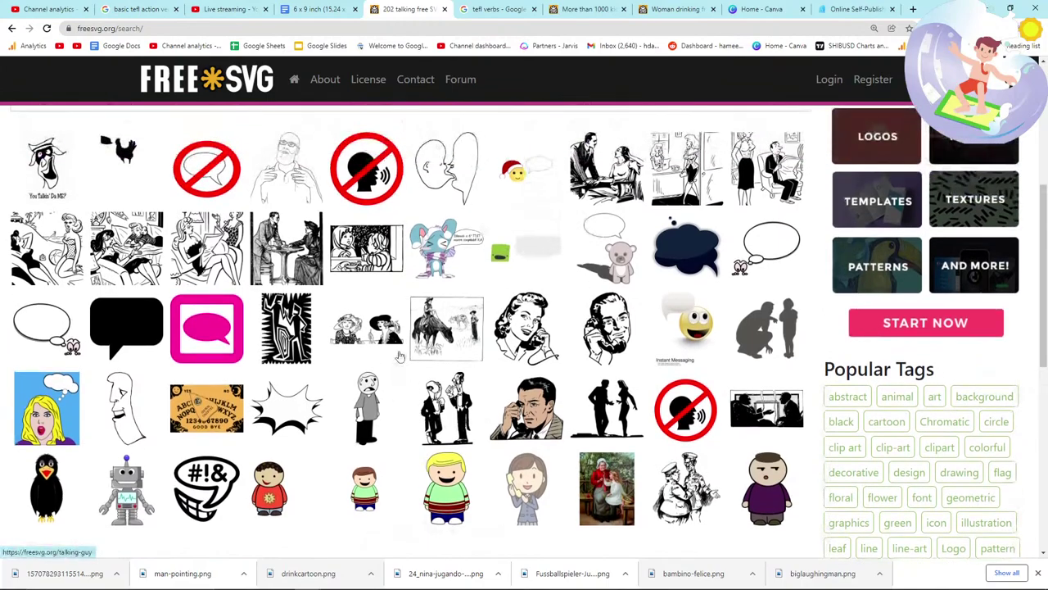
pyautogui.scroll(-1, 374, 369)
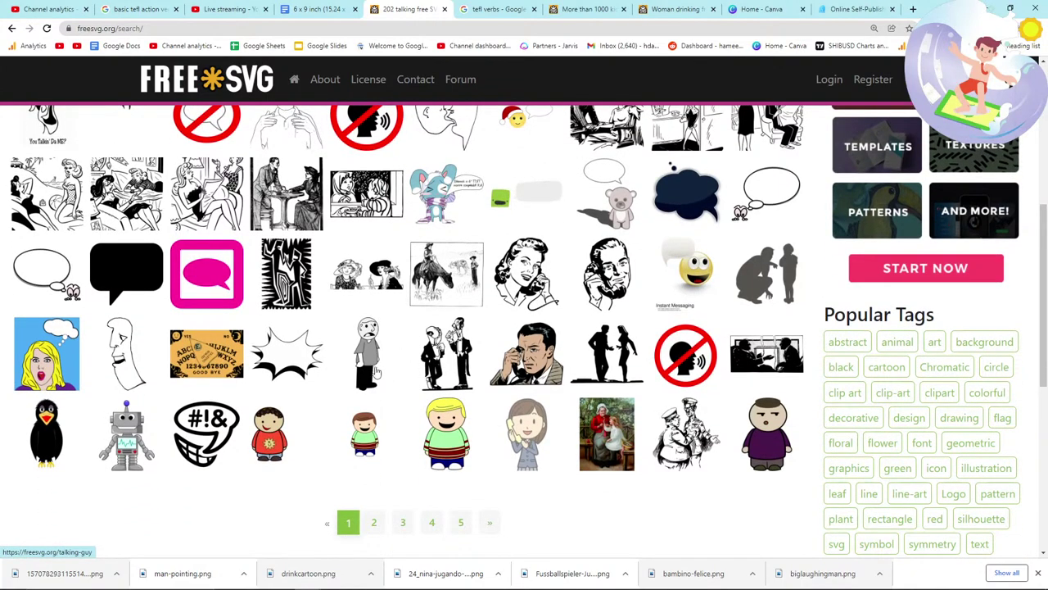
pyautogui.scroll(7, 390, 338)
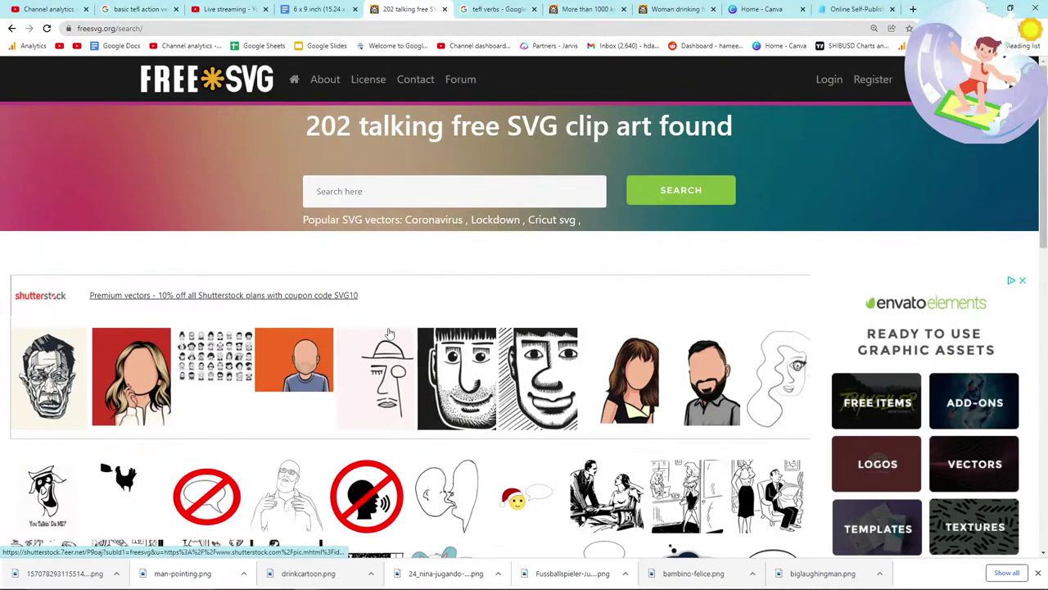
# Step: Search FreeSVG for 'calling someone' and preview the woman calling out clipart
pyautogui.click(378, 191)
pyautogui.write('c')
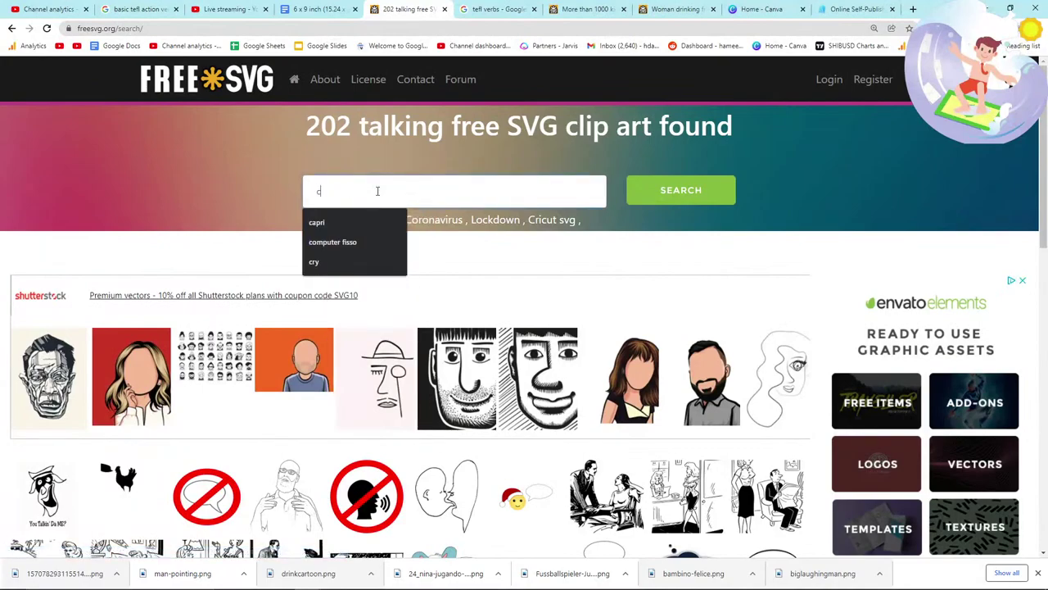
pyautogui.write('alling')
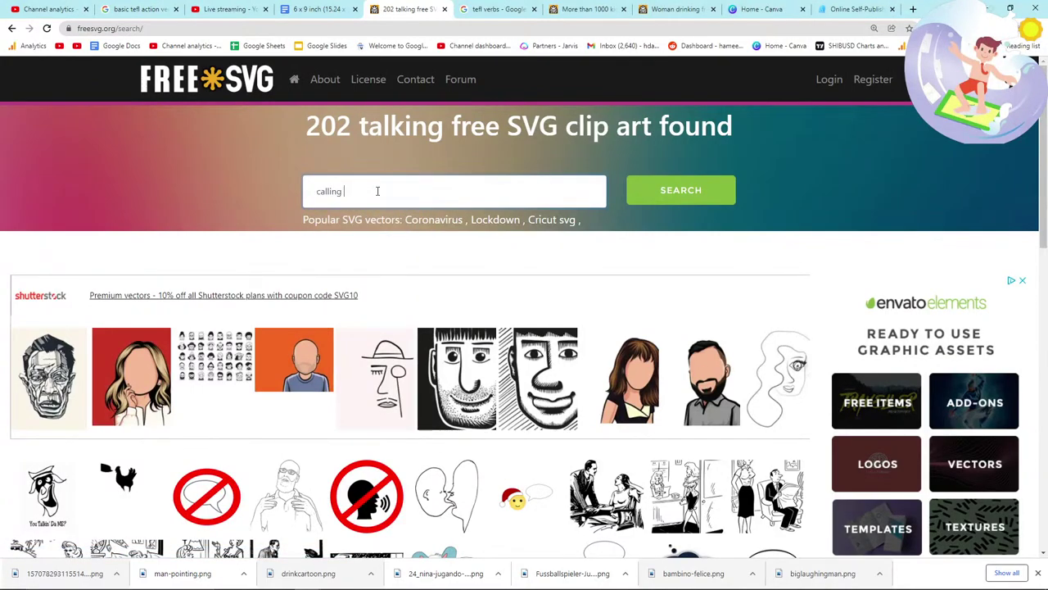
pyautogui.write(' someone')
pyautogui.press('Return')
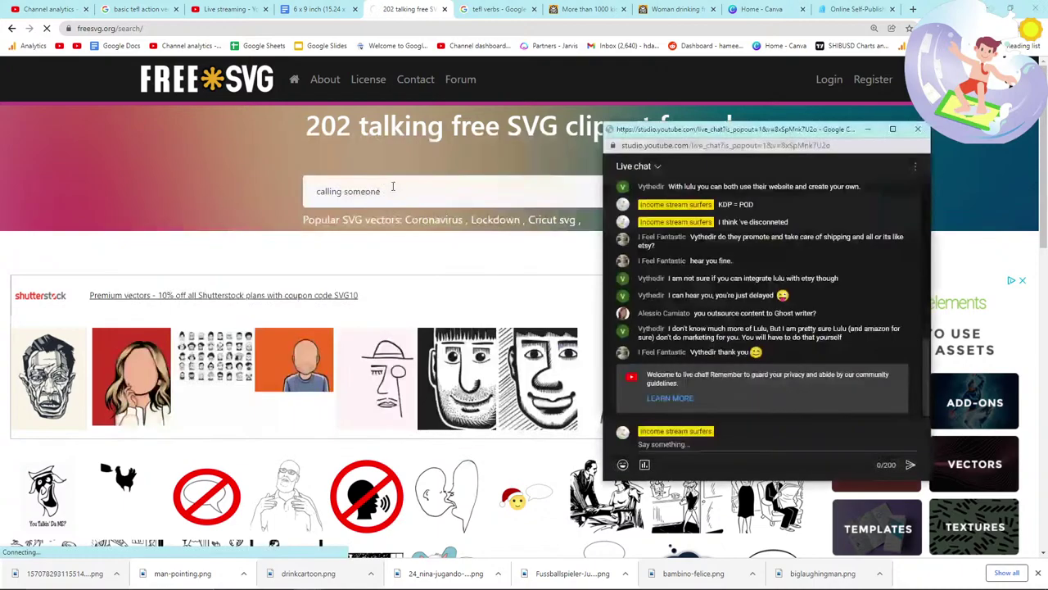
pyautogui.scroll(-3, 188, 336)
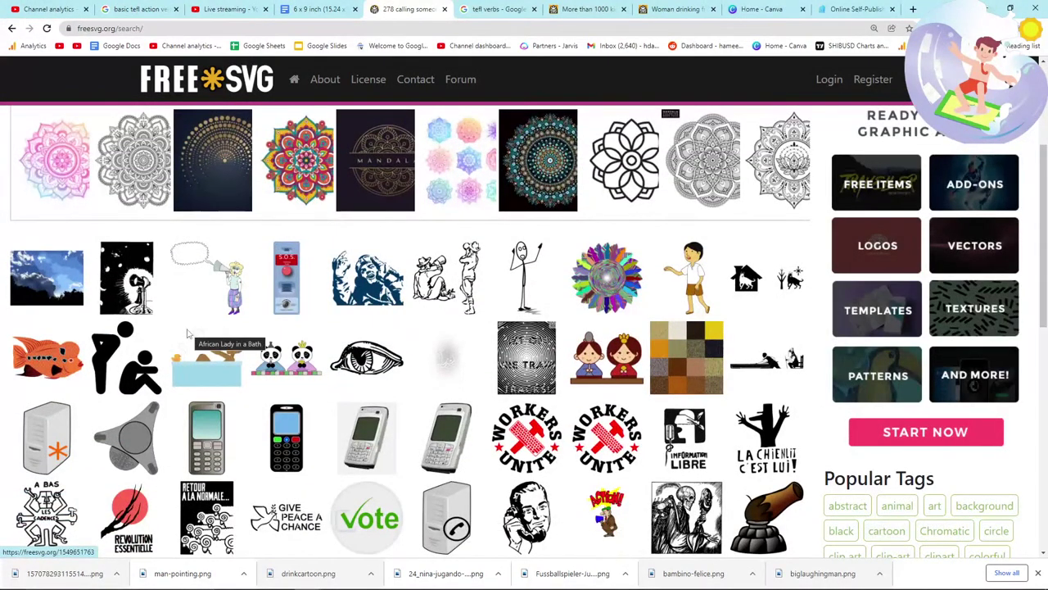
pyautogui.click(221, 293)
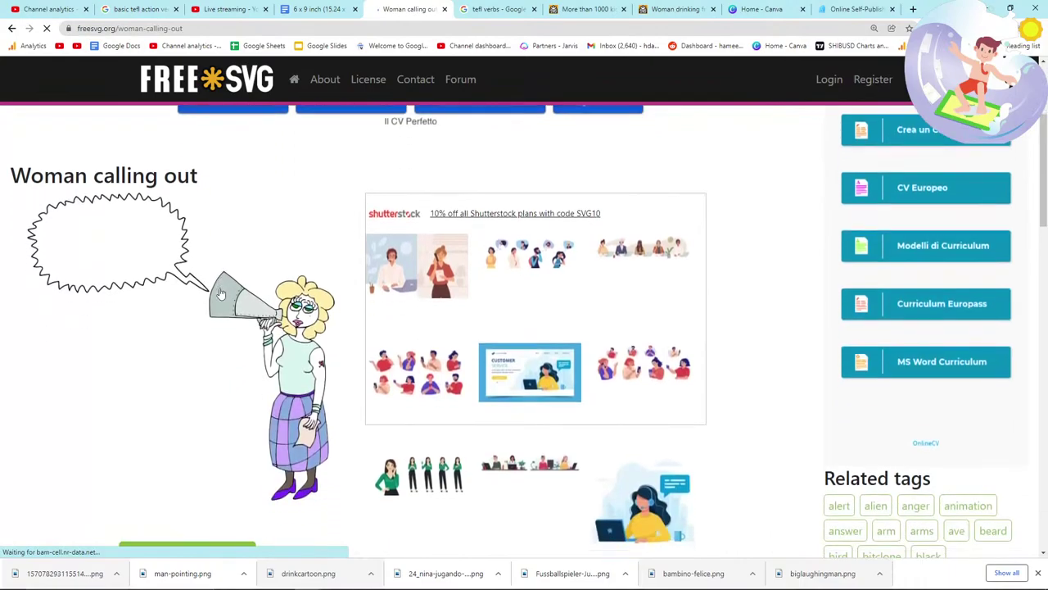
pyautogui.click(12, 28)
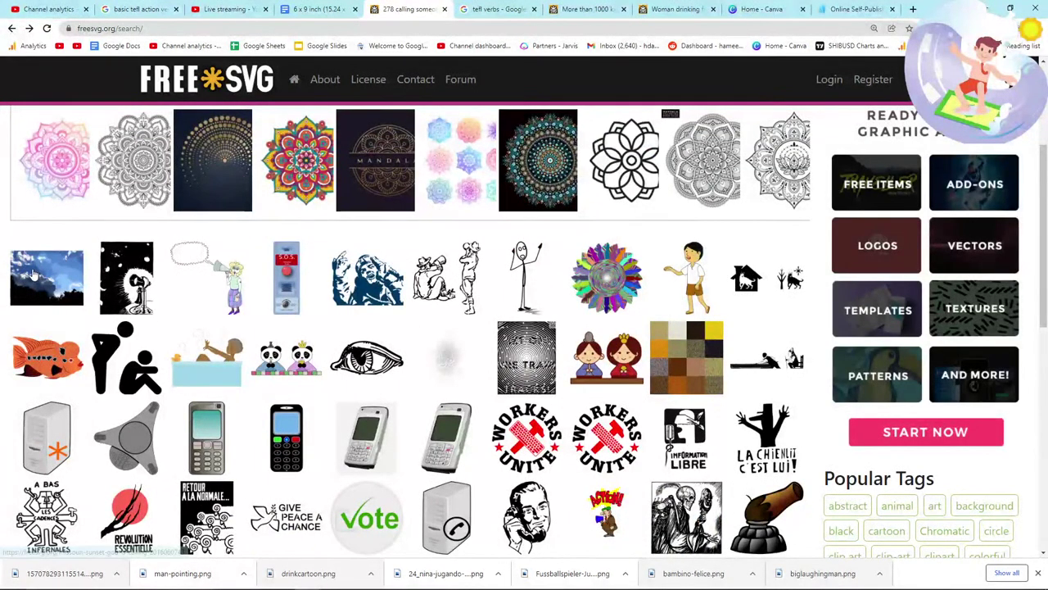
# Step: Open the man talking on old style telephone clipart and save it as telephone3.png
pyautogui.scroll(-1, 33, 275)
pyautogui.scroll(-2, 32, 275)
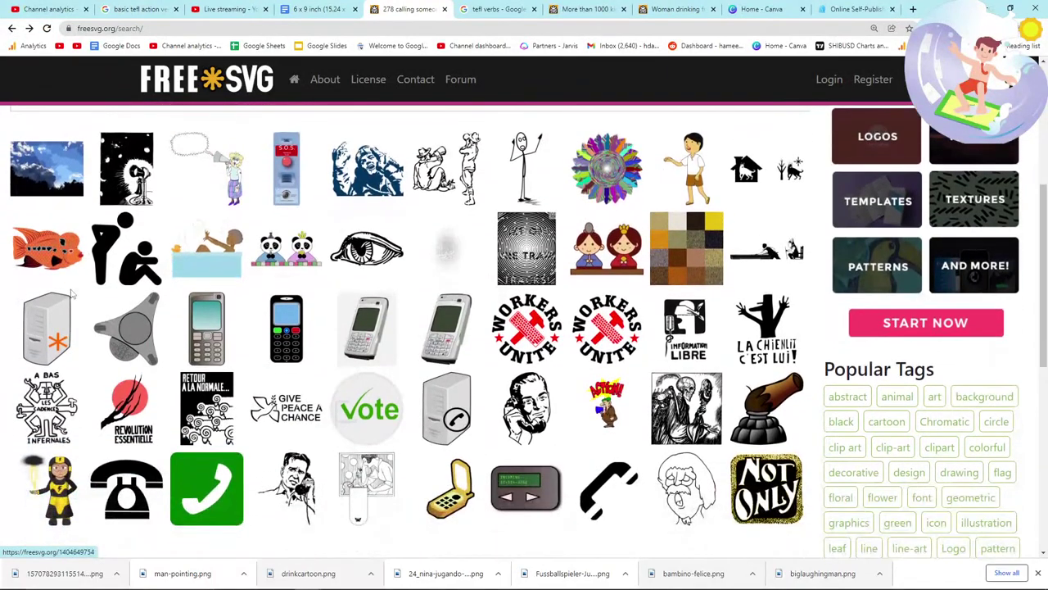
pyautogui.scroll(-2, 72, 295)
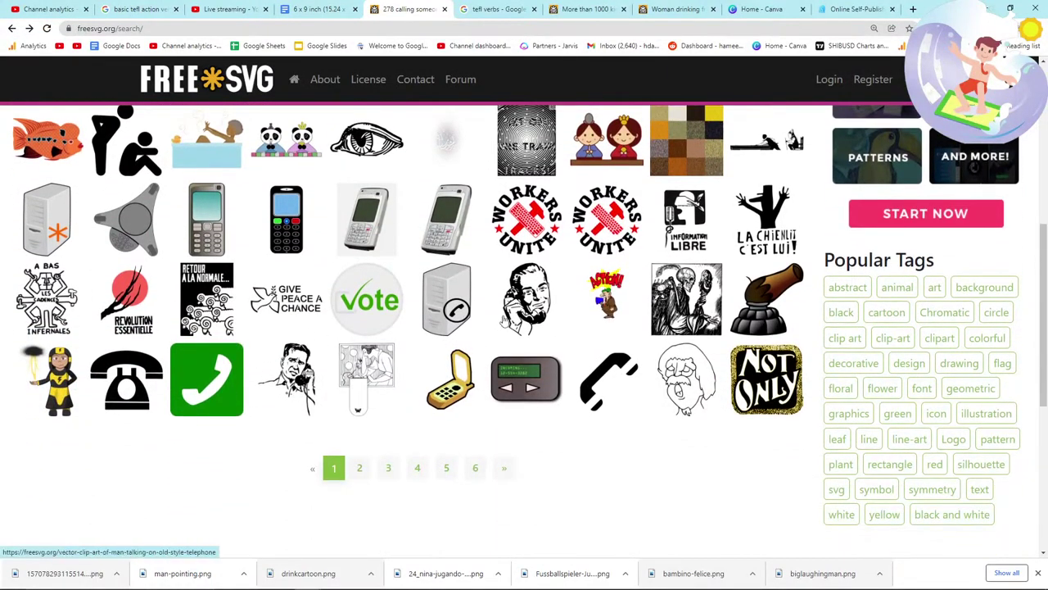
pyautogui.click(547, 297)
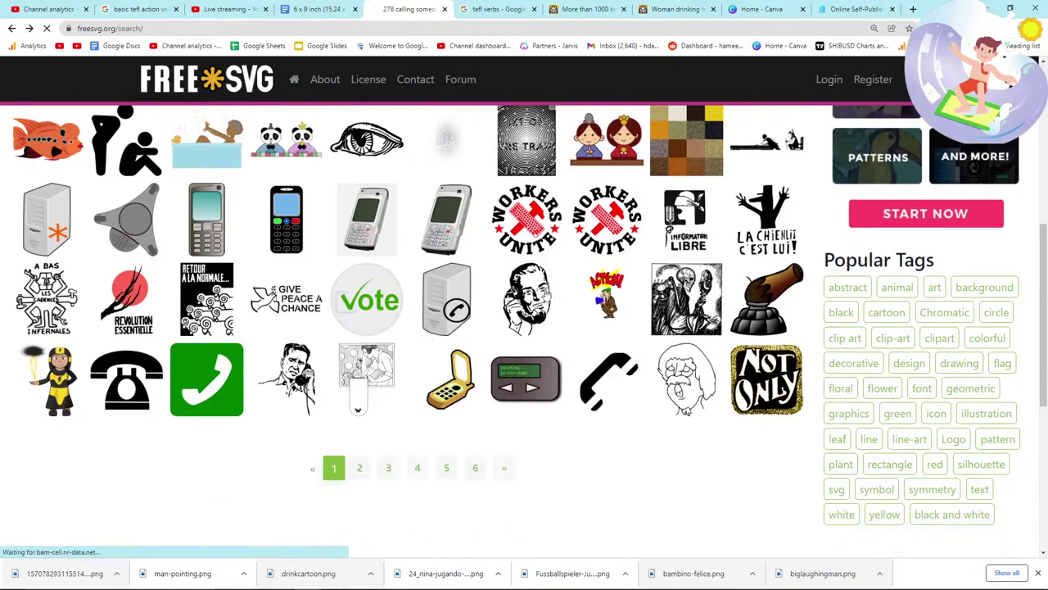
pyautogui.click(415, 285)
pyautogui.scroll(-5, 244, 311)
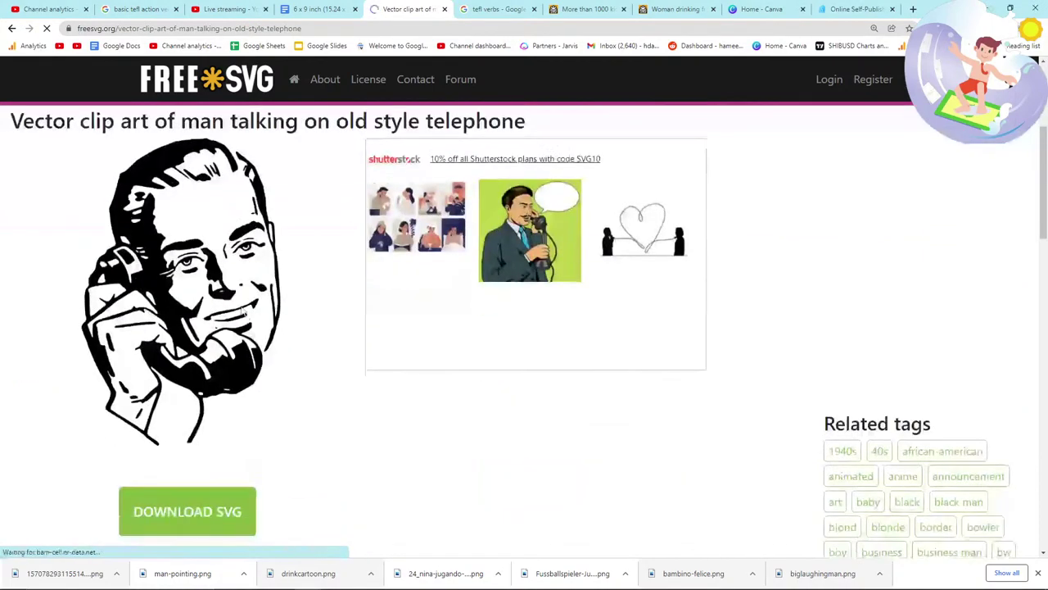
pyautogui.rightClick(242, 304)
pyautogui.click(287, 339)
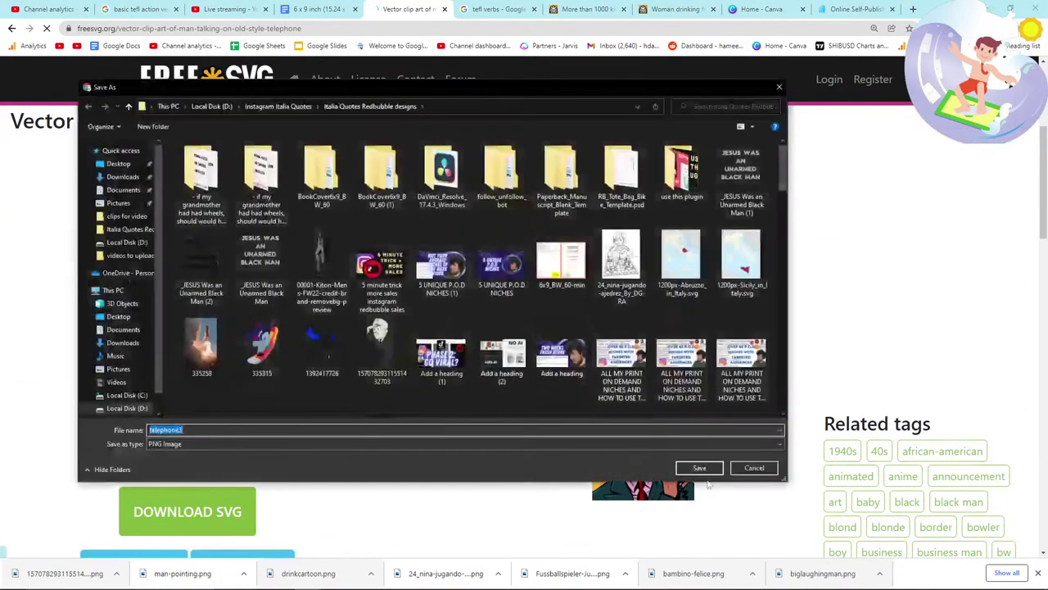
pyautogui.click(699, 468)
# Step: Drop telephone3.png onto a new book page and add LOOKING and CALLING to the verb notes
pyautogui.hotkey('ctrl', 'shift', 'Tab')
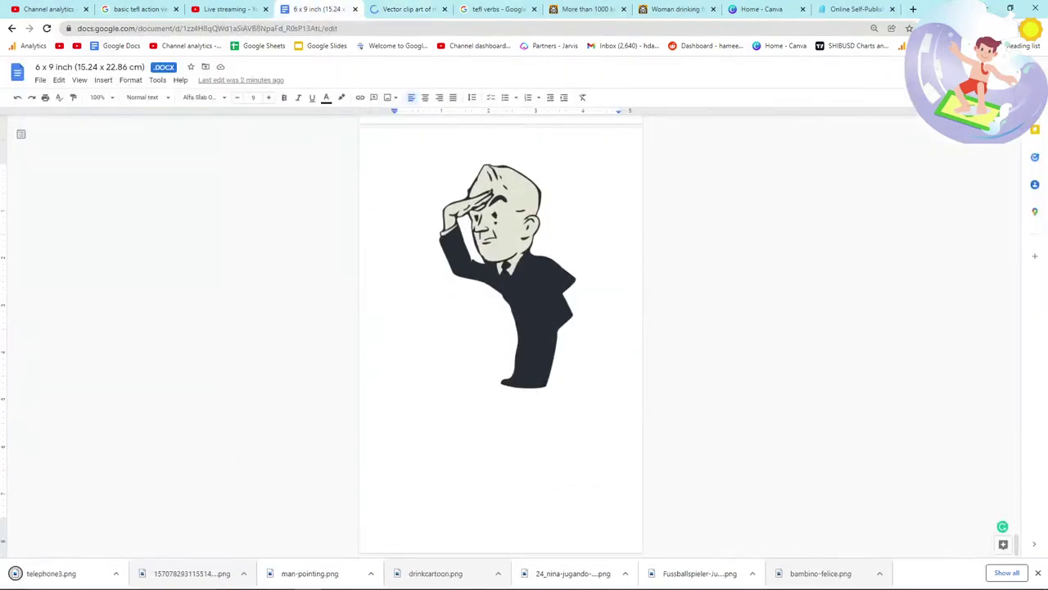
pyautogui.moveTo(14, 580); pyautogui.dragTo(403, 509)
pyautogui.hotkey('alt', 'Tab')
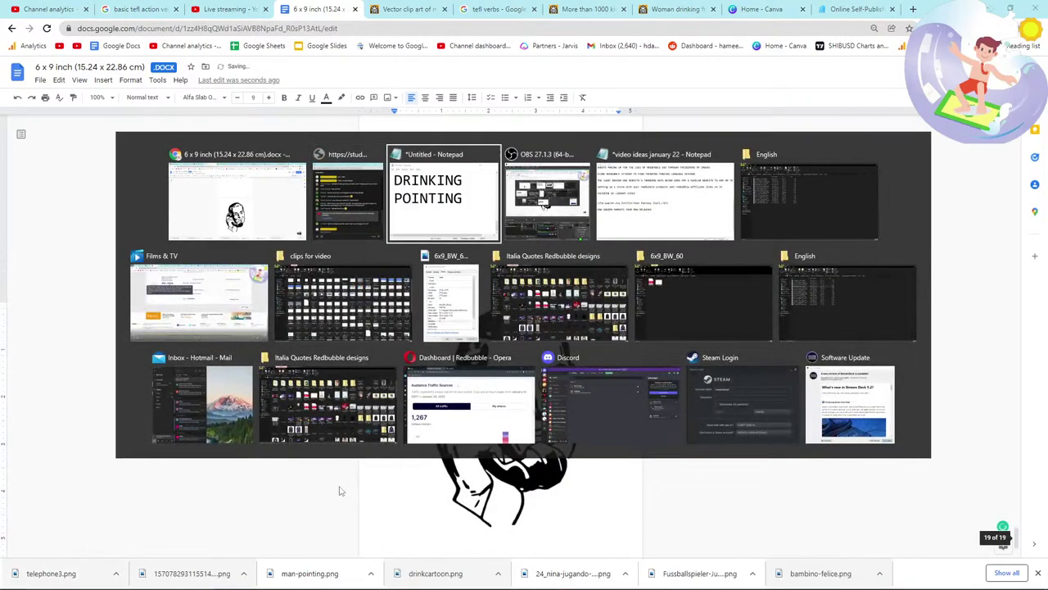
pyautogui.write('LOOKING')
pyautogui.press('Return')
pyautogui.write('CALLING')
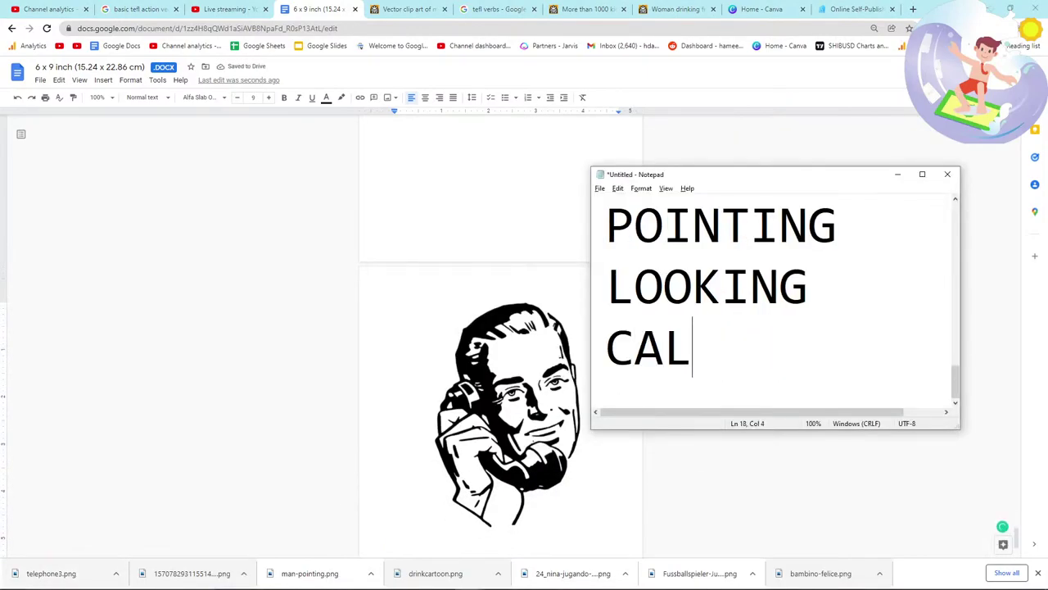
pyautogui.hotkey('alt', 'Tab')
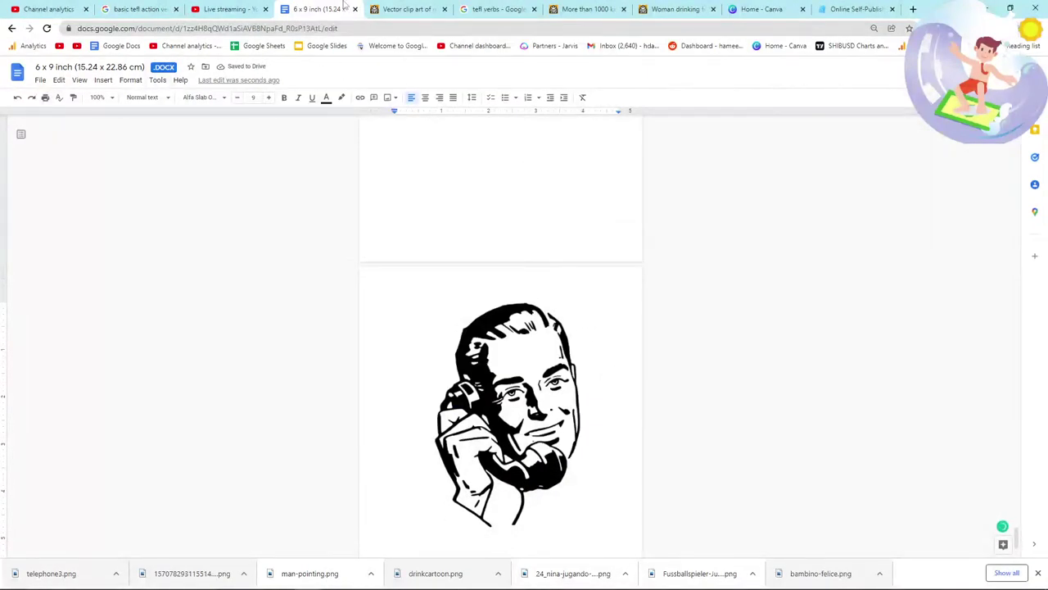
# Step: Flip between the FreeSVG telephone page and the tefl verbs image results
pyautogui.click(409, 9)
pyautogui.click(476, 8)
pyautogui.click(409, 8)
pyautogui.click(492, 8)
# Step: Browse the tefl verbs images, then search FreeSVG for 'finish line'
pyautogui.scroll(-7, 414, 272)
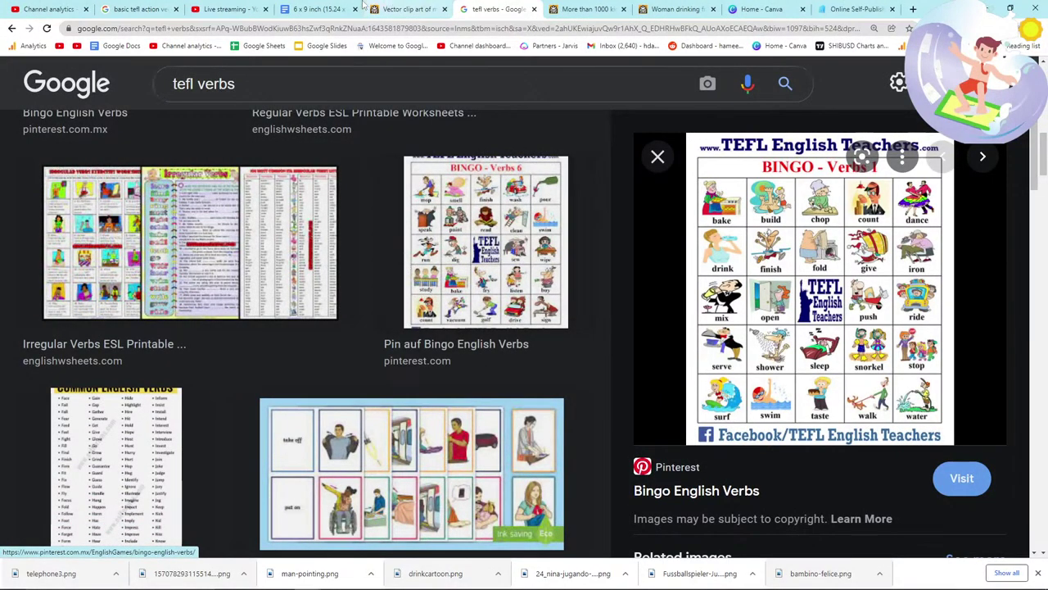
pyautogui.click(401, 8)
pyautogui.scroll(4, 396, 277)
pyautogui.click(397, 190)
pyautogui.write('finish line')
pyautogui.press('Return')
pyautogui.hotkey('alt', 'Tab')
pyautogui.hotkey('alt', 'Tab')
pyautogui.hotkey('alt', 'Tab')
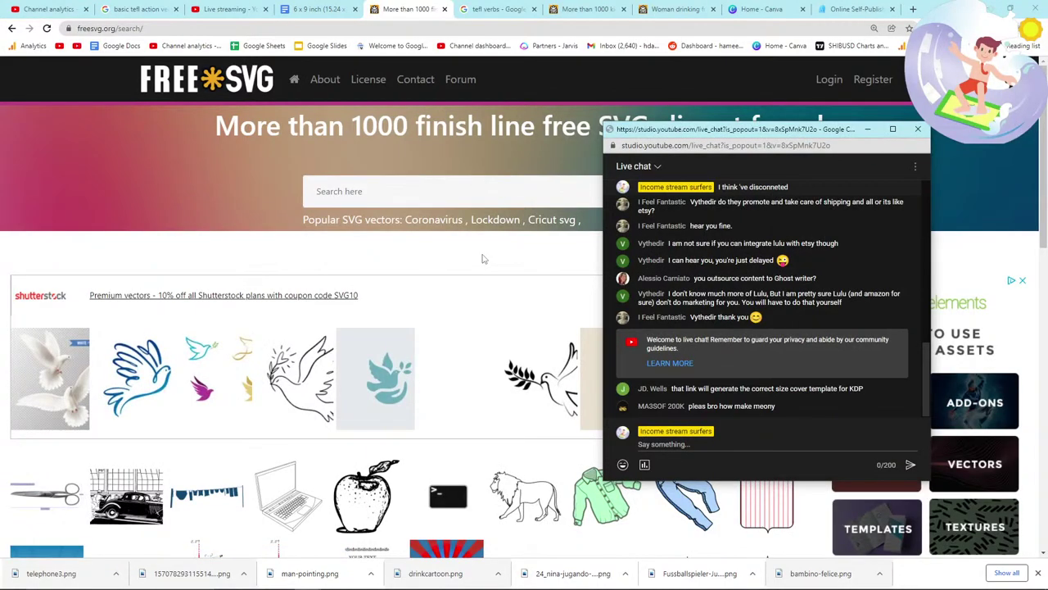
# Step: Scroll through the 'finish line' results and clear the selected chat message text
pyautogui.hotkey('alt', 'Tab')
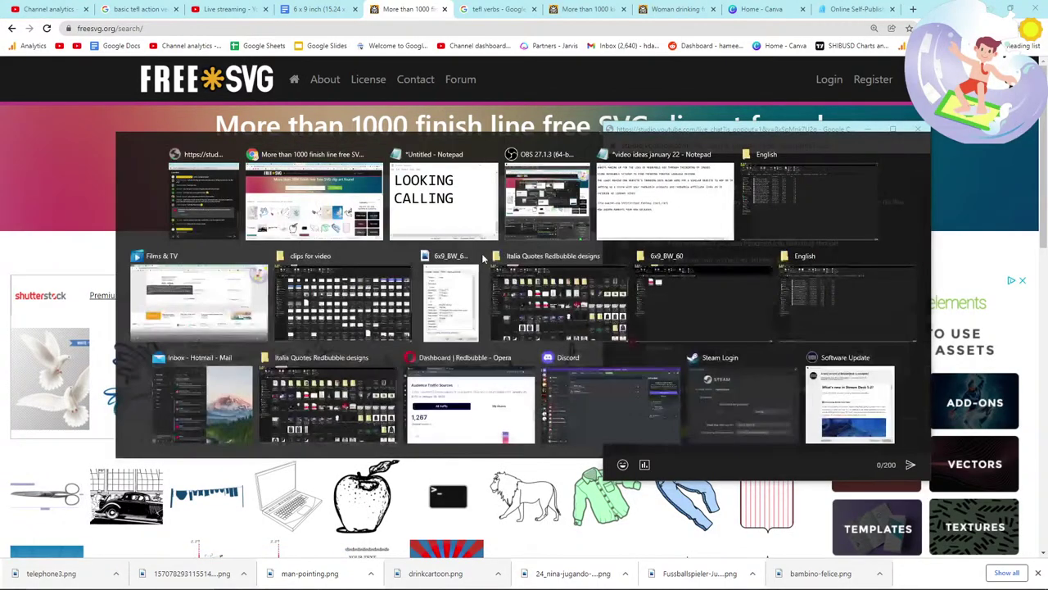
pyautogui.scroll(-3, 383, 329)
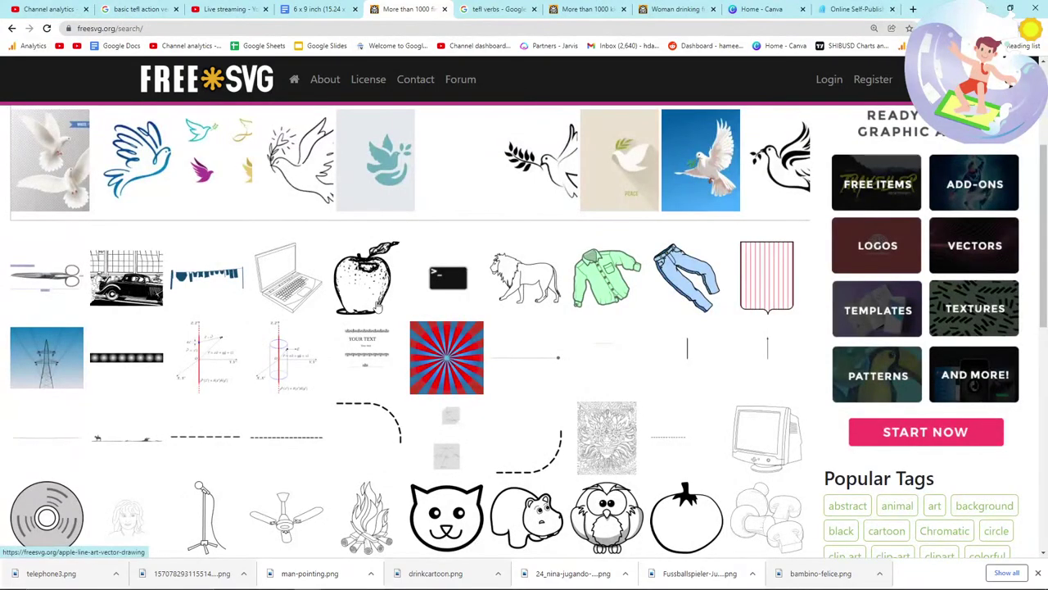
pyautogui.scroll(-3, 381, 299)
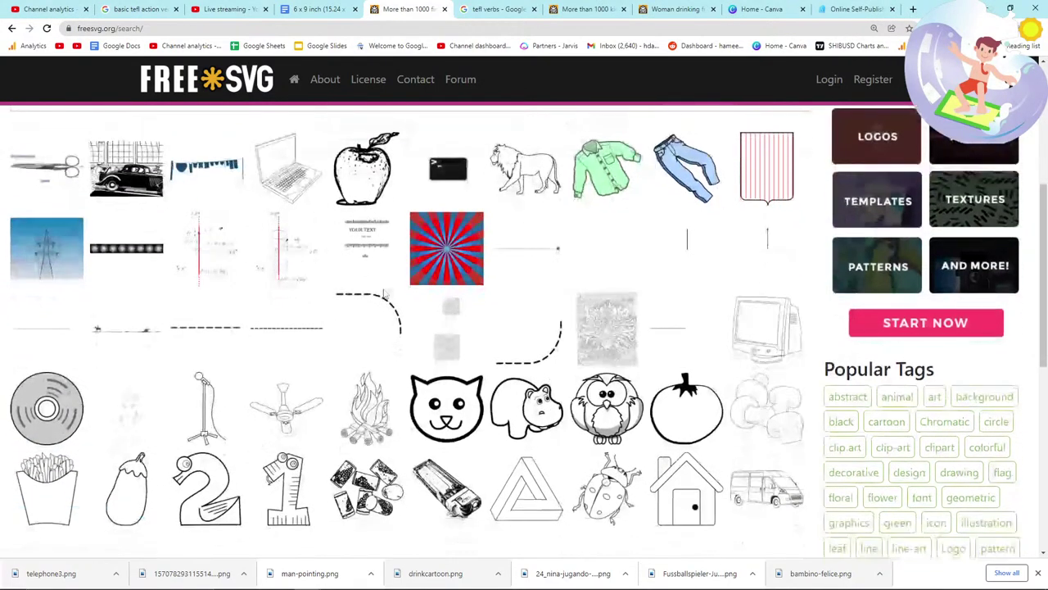
pyautogui.scroll(-1, 383, 293)
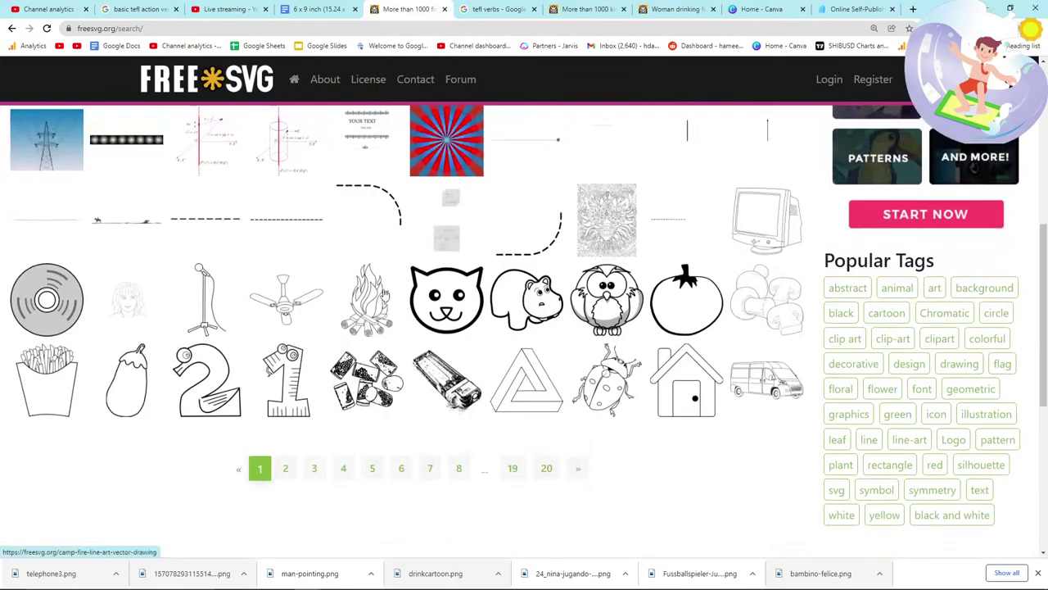
pyautogui.scroll(2, 385, 294)
pyautogui.scroll(2, 384, 294)
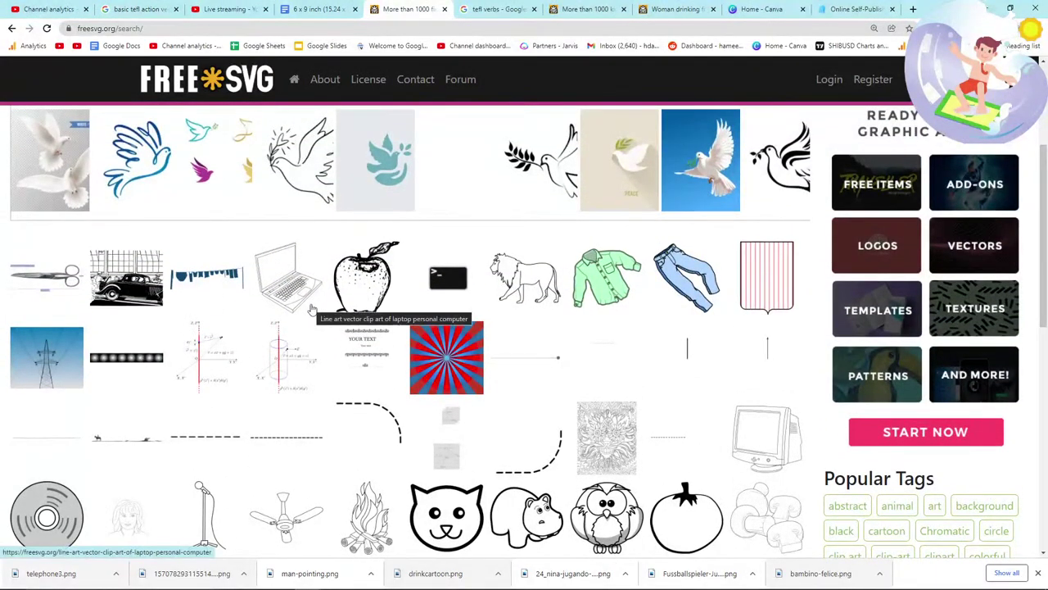
pyautogui.scroll(2, 311, 308)
pyautogui.scroll(-1, 312, 308)
pyautogui.scroll(4, 313, 309)
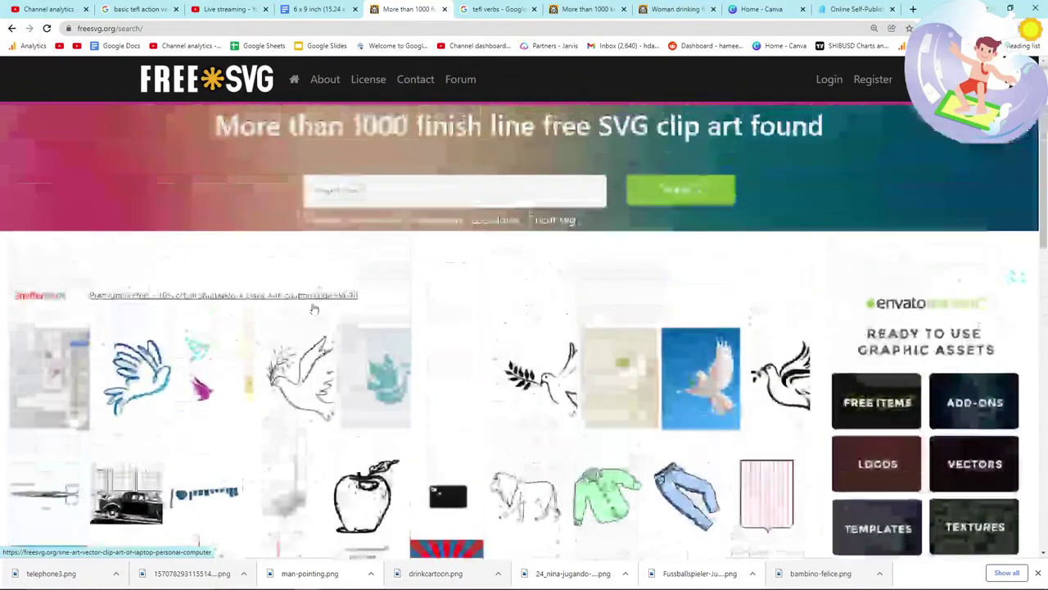
pyautogui.scroll(-5, 313, 309)
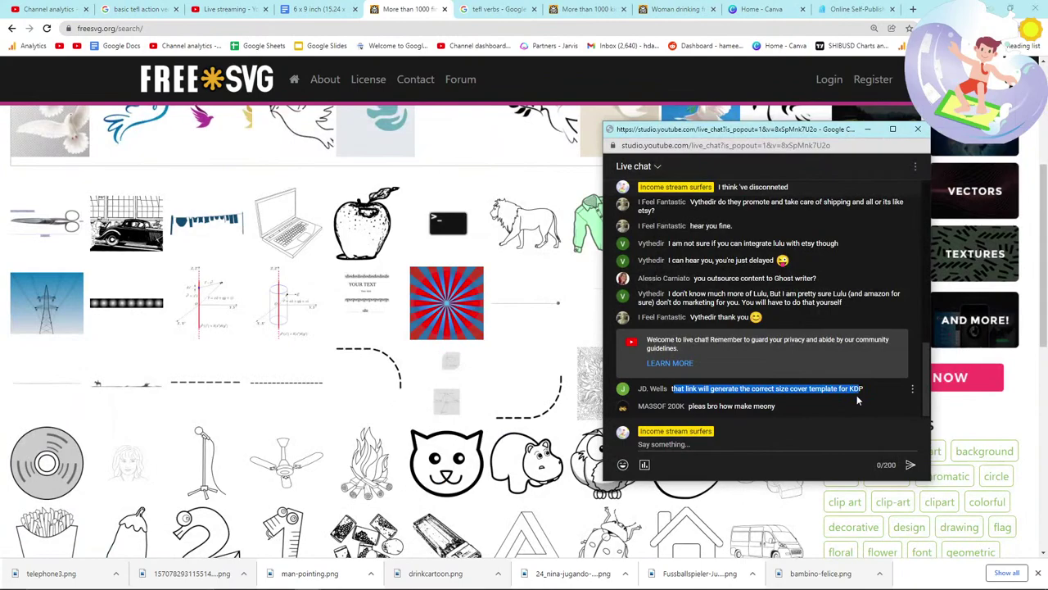
pyautogui.click(732, 400)
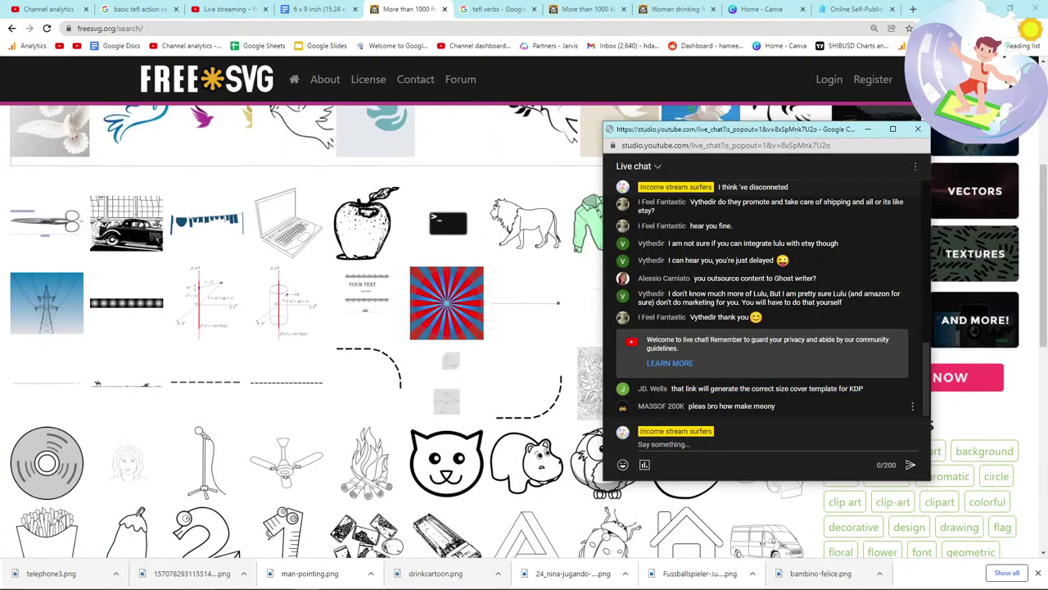
pyautogui.click(533, 360)
pyautogui.hotkey('alt', 'Tab')
pyautogui.hotkey('alt', 'Tab')
# Step: Go to page 2 of the 'finish line' results
pyautogui.scroll(-3, 479, 350)
pyautogui.scroll(1, 479, 350)
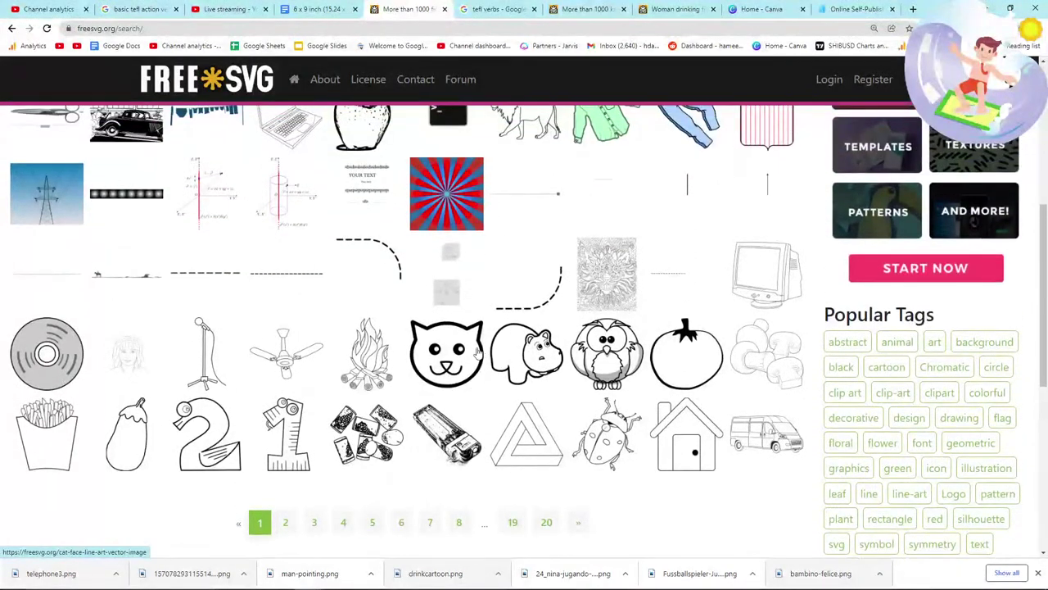
pyautogui.click(288, 523)
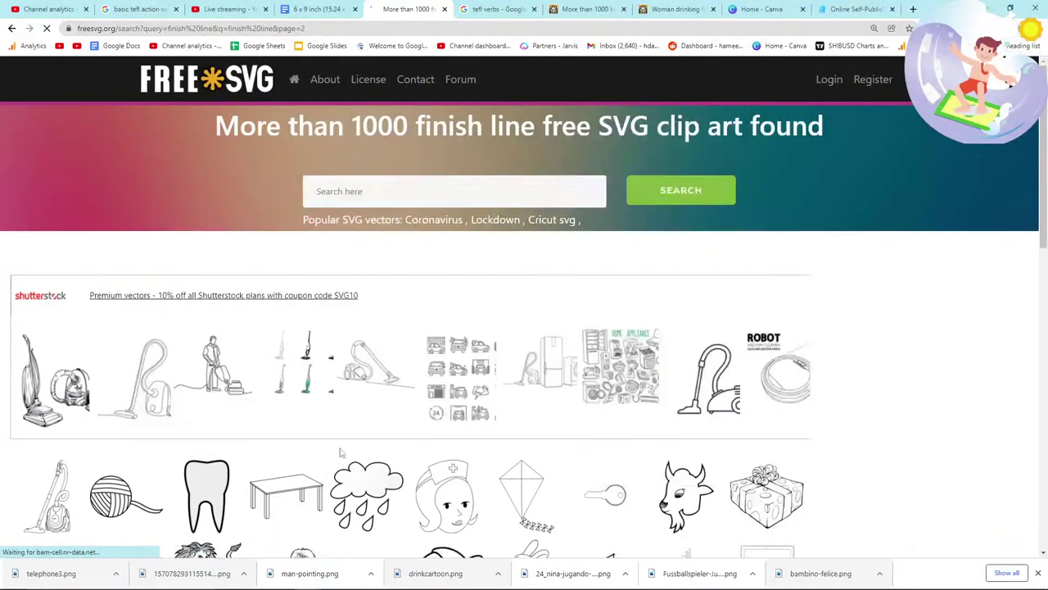
pyautogui.scroll(-5, 336, 457)
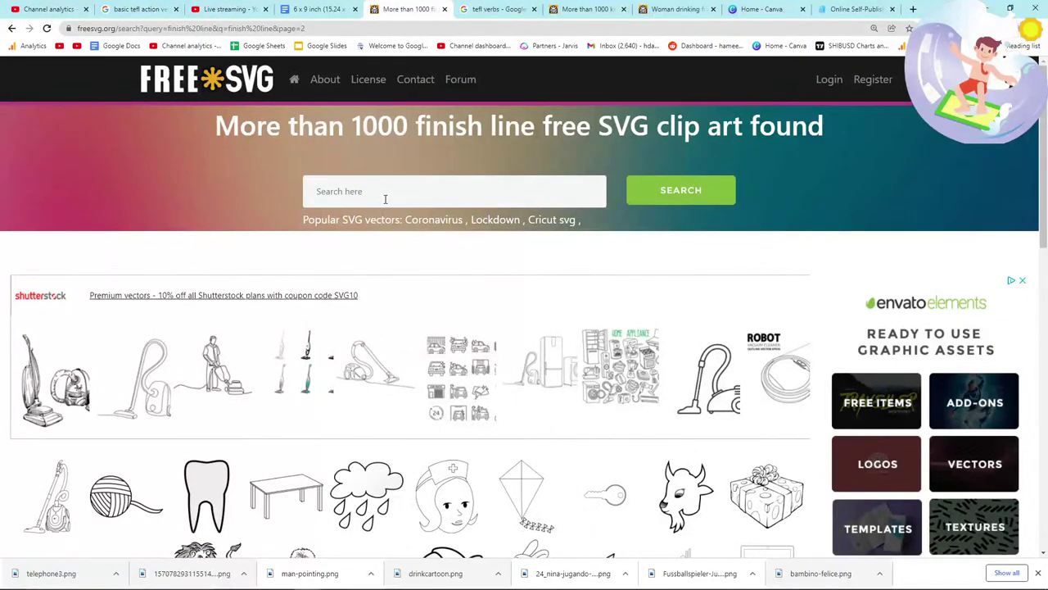
# Step: Search FreeSVG for 'finish the race' instead
pyautogui.click(385, 195)
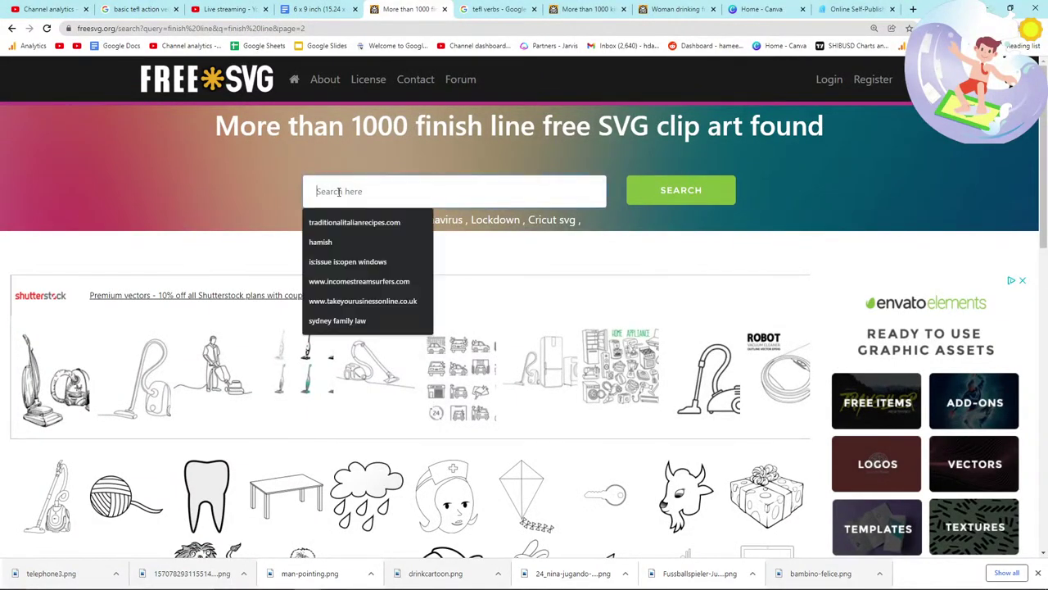
pyautogui.write('oly')
pyautogui.press('BackSpace')
pyautogui.write('finish the race')
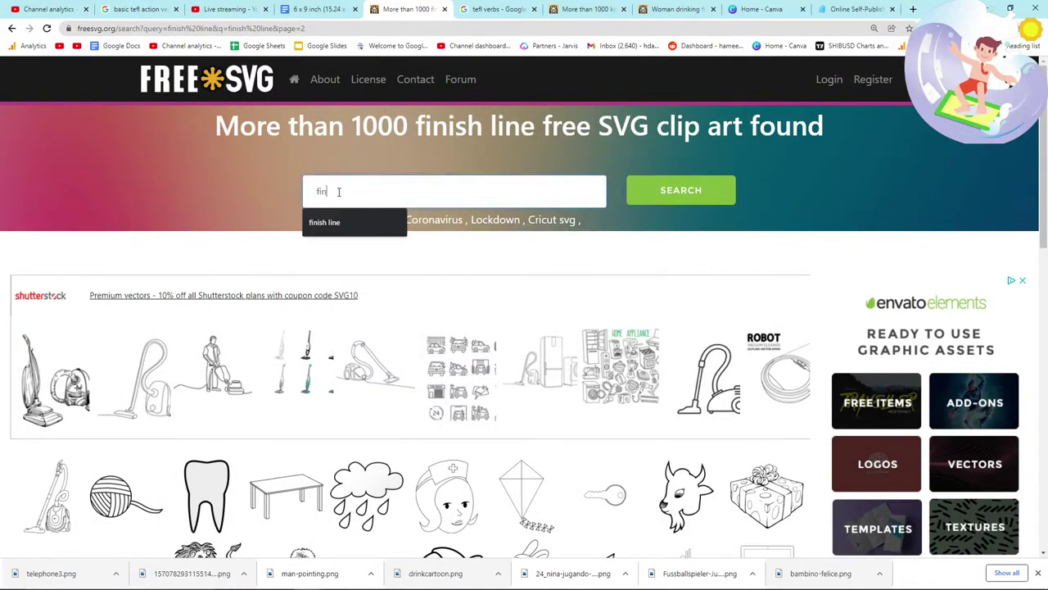
pyautogui.press('Return')
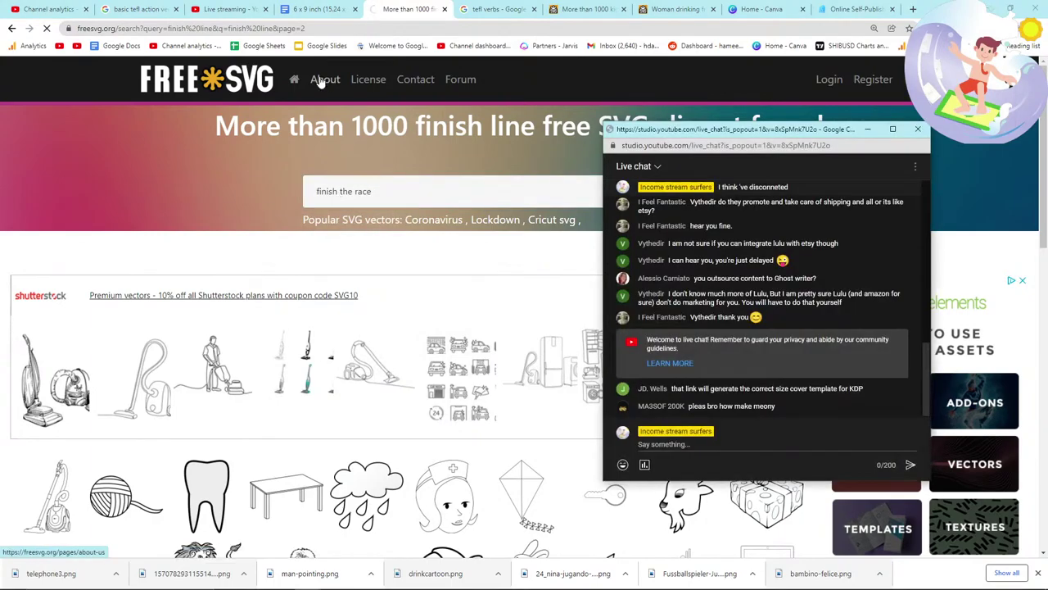
# Step: Browse page 2 of the 'finish the race' results, then return to page 1
pyautogui.scroll(-5, 418, 385)
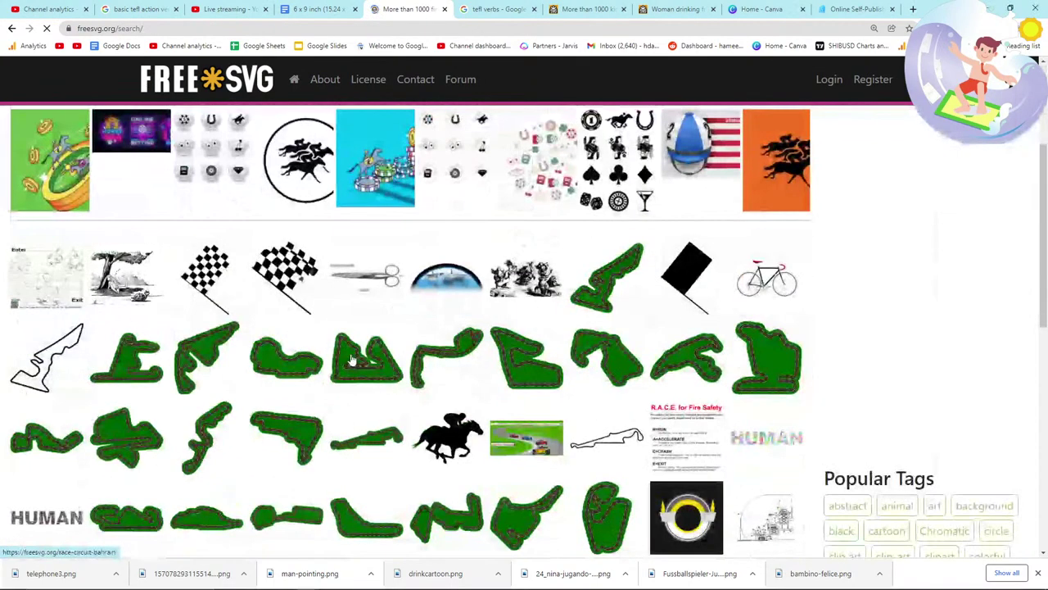
pyautogui.scroll(-2, 352, 360)
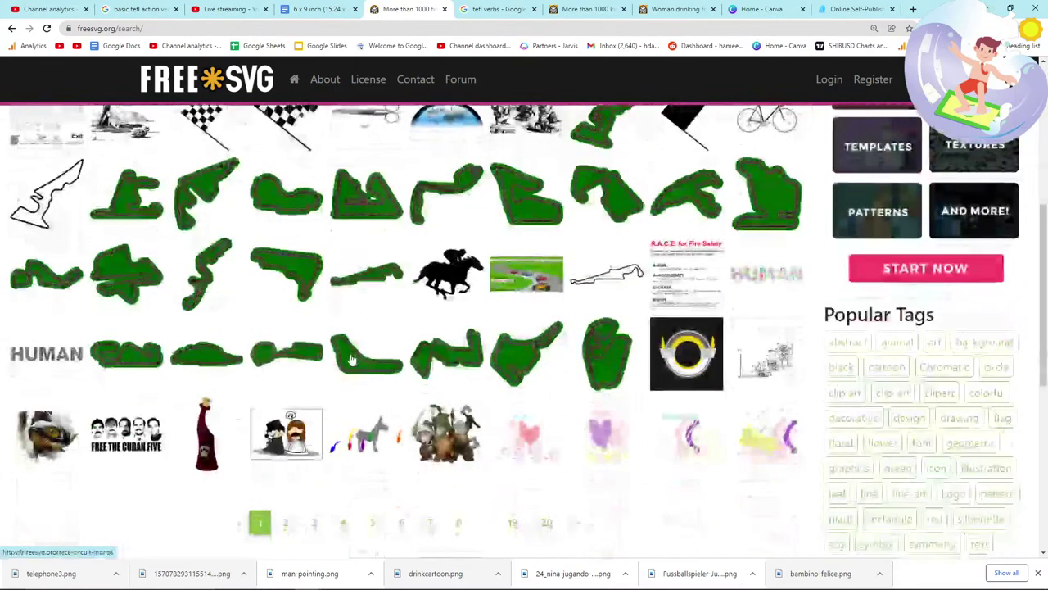
pyautogui.scroll(-1, 353, 360)
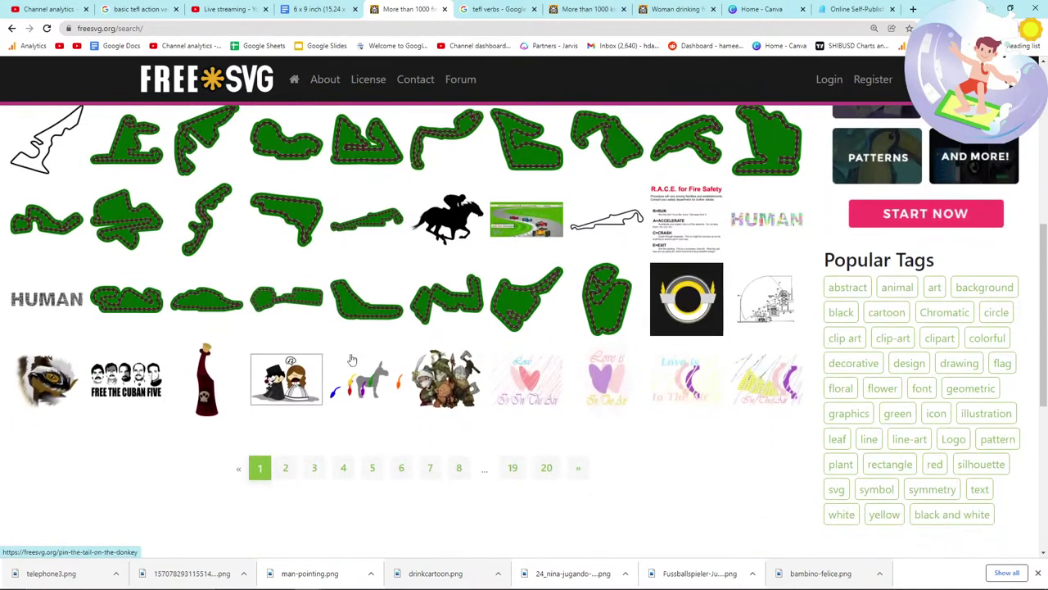
pyautogui.click(285, 468)
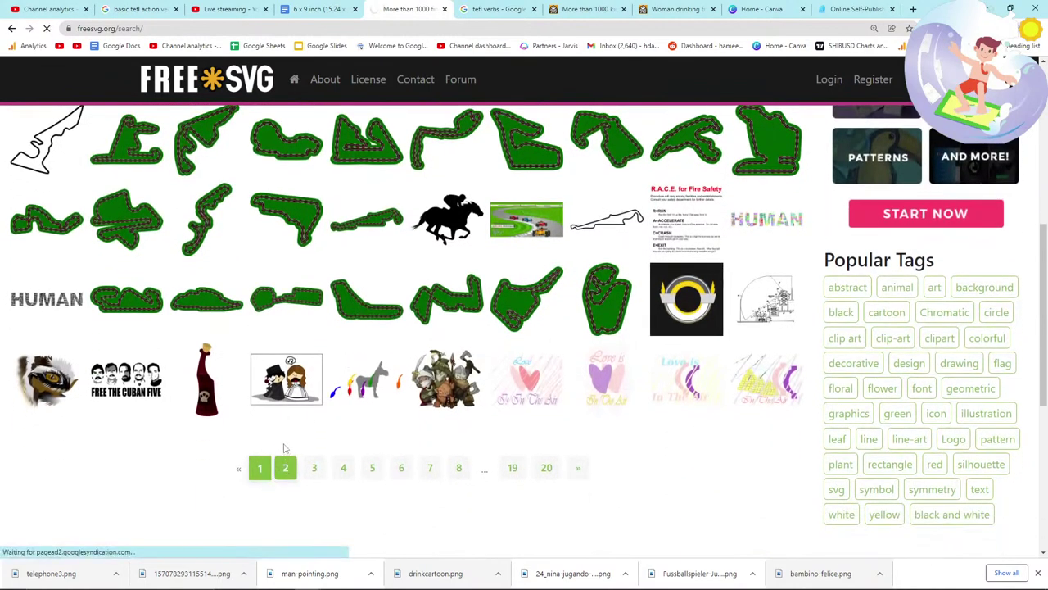
pyautogui.scroll(-6, 282, 439)
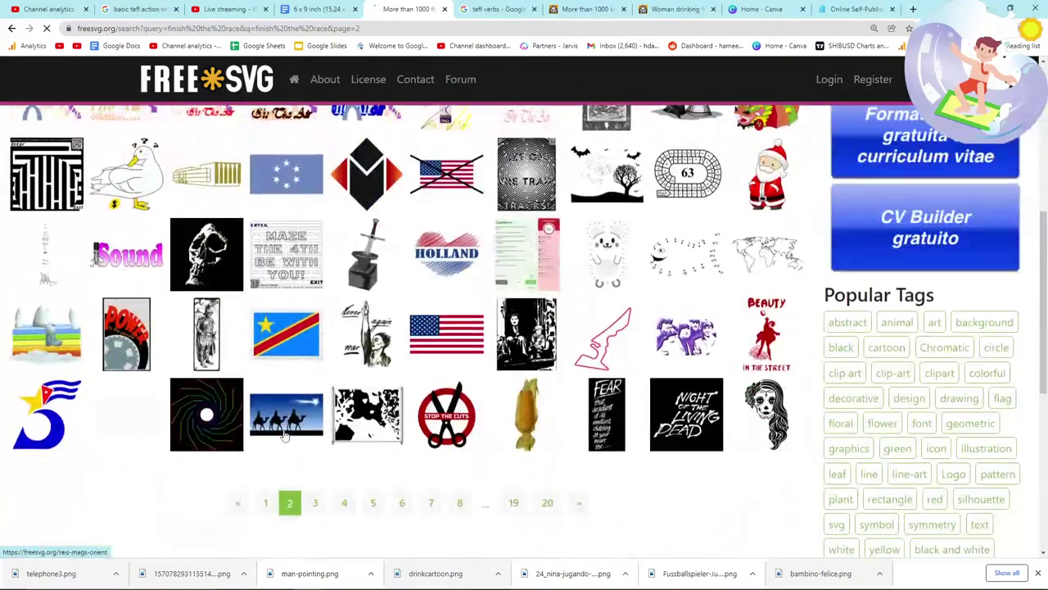
pyautogui.scroll(-1, 285, 437)
pyautogui.click(264, 467)
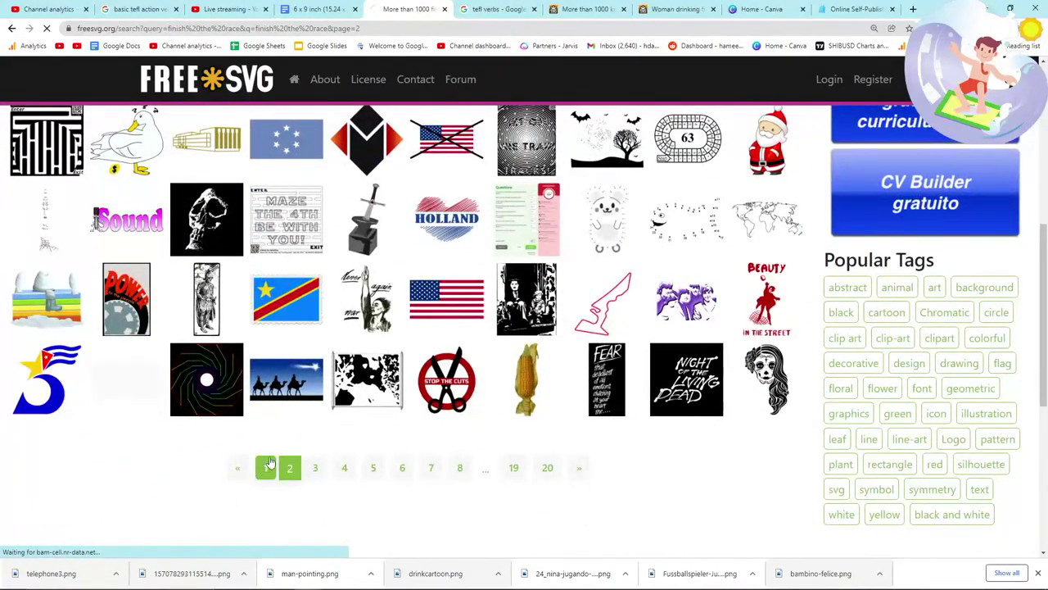
pyautogui.scroll(-3, 299, 430)
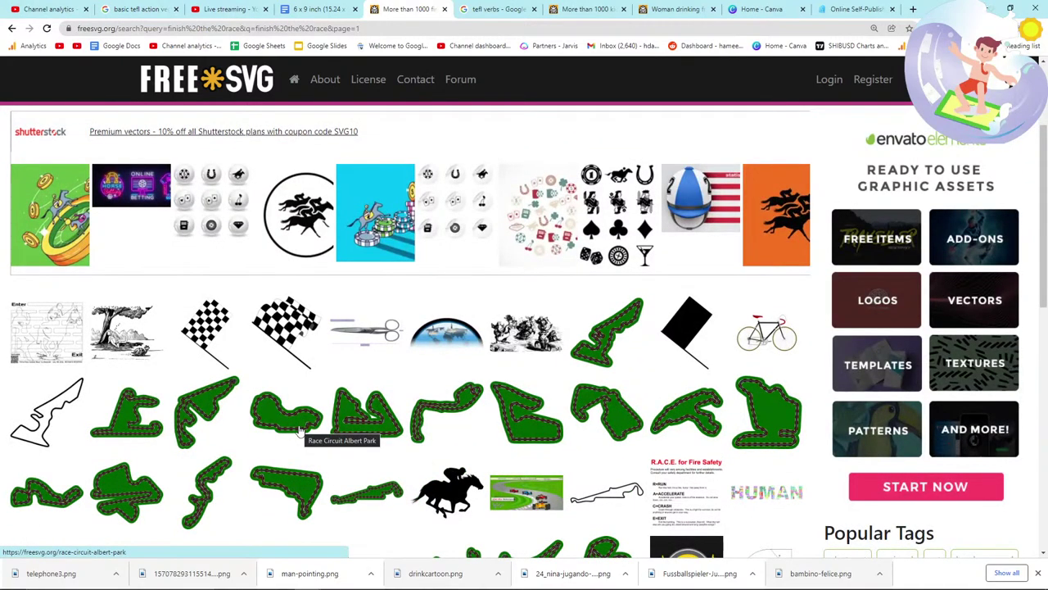
# Step: Focus the FreeSVG search box and check the Bingo English Verbs reference image
pyautogui.hotkey('alt', 'Tab')
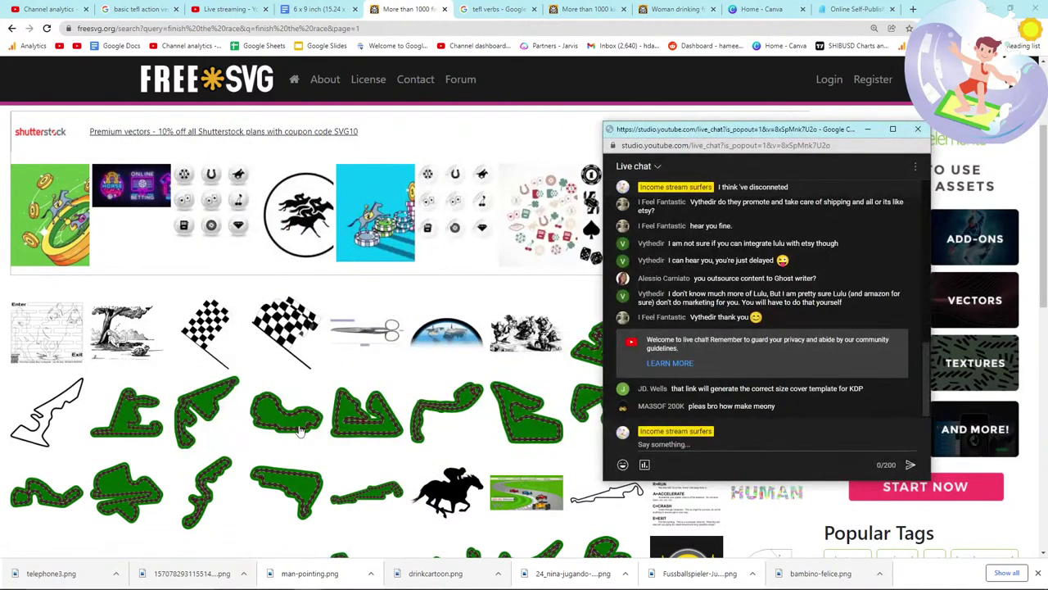
pyautogui.hotkey('alt', 'Tab')
pyautogui.scroll(2, 300, 430)
pyautogui.click(347, 182)
pyautogui.hotkey('alt', 'Tab')
pyautogui.hotkey('alt', 'Tab')
pyautogui.hotkey('alt', 'Tab')
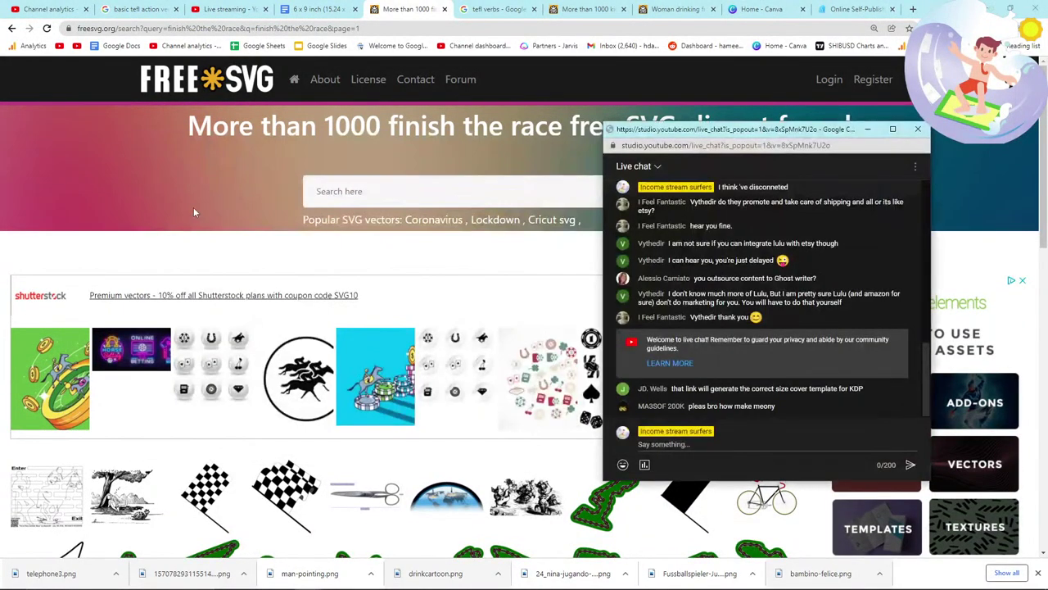
pyautogui.hotkey('alt', 'Tab')
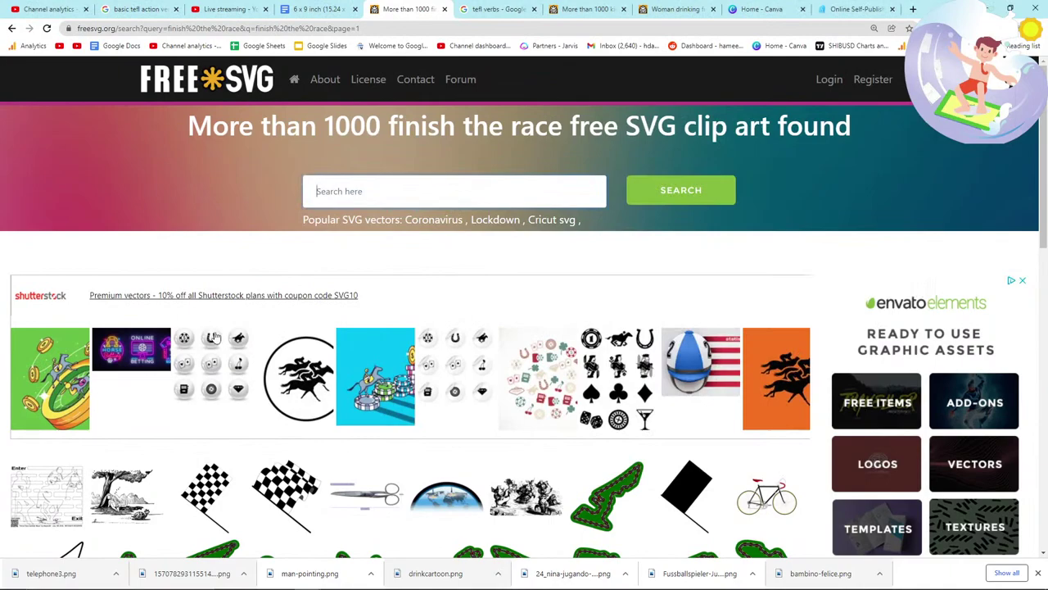
pyautogui.hotkey('alt', 'Tab')
pyautogui.hotkey('alt', 'Tab')
pyautogui.click(490, 9)
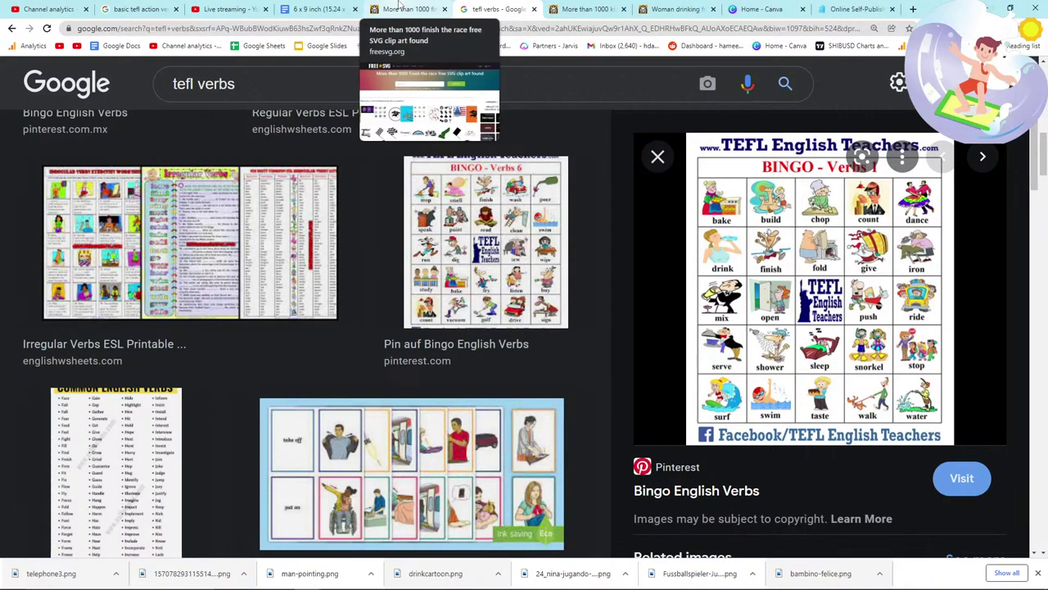
# Step: Search FreeSVG for 'surf' and scroll through the results
pyautogui.click(401, 9)
pyautogui.write('surf')
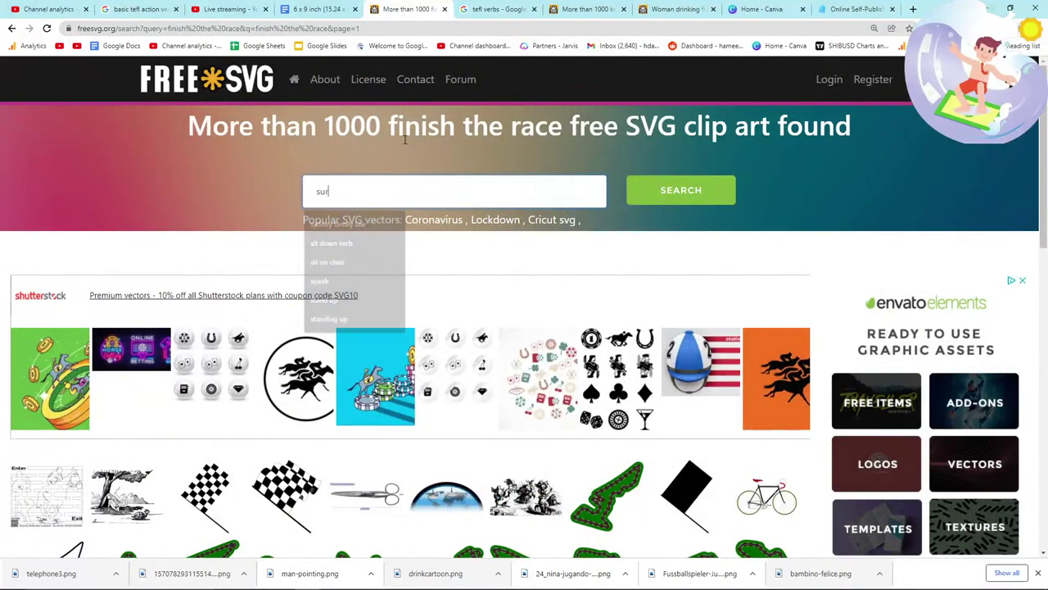
pyautogui.press('Return')
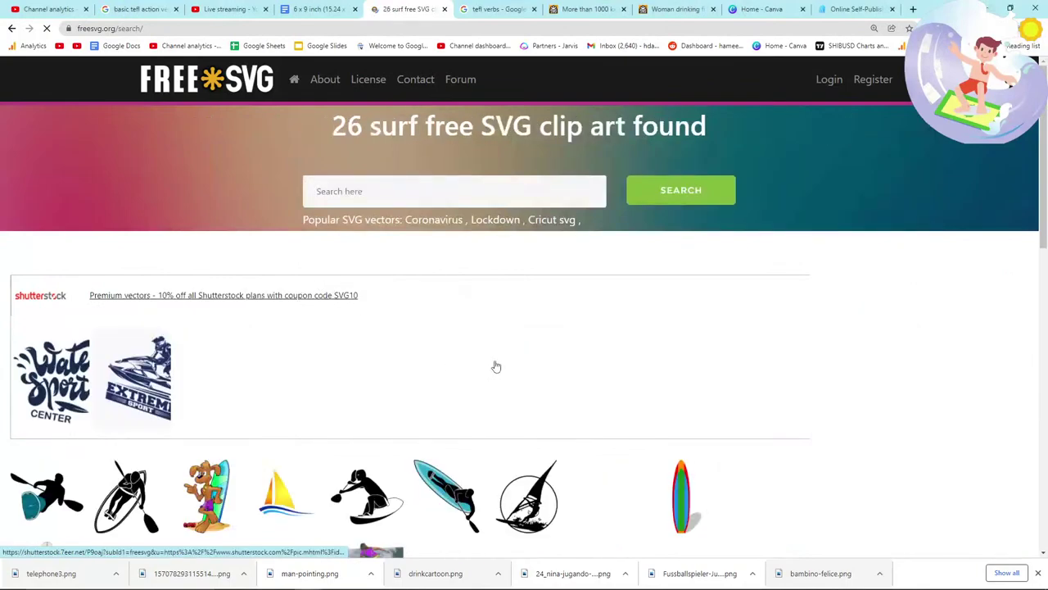
pyautogui.scroll(-3, 330, 342)
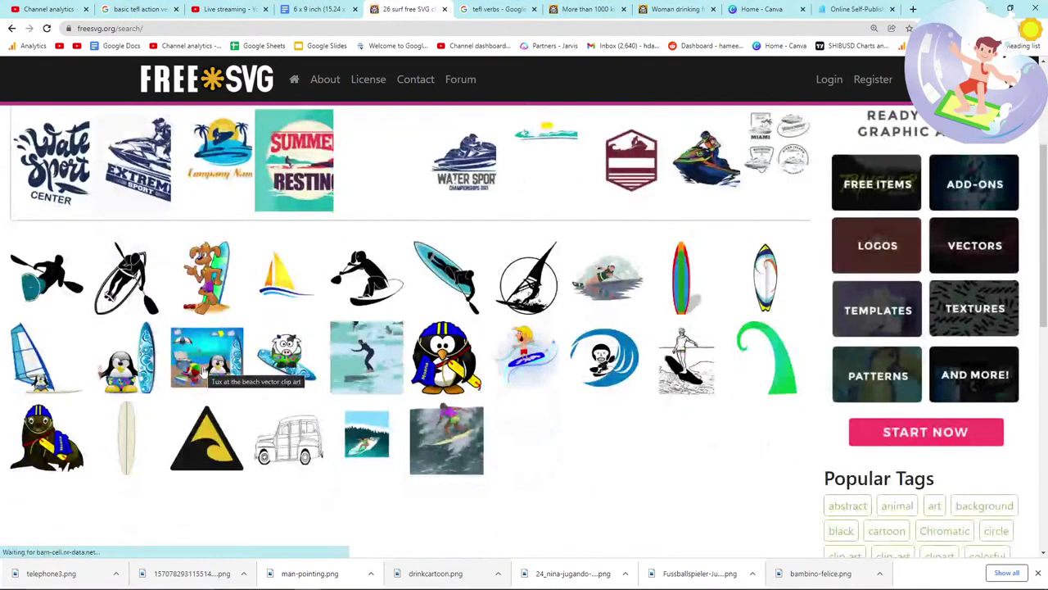
pyautogui.scroll(-1, 205, 371)
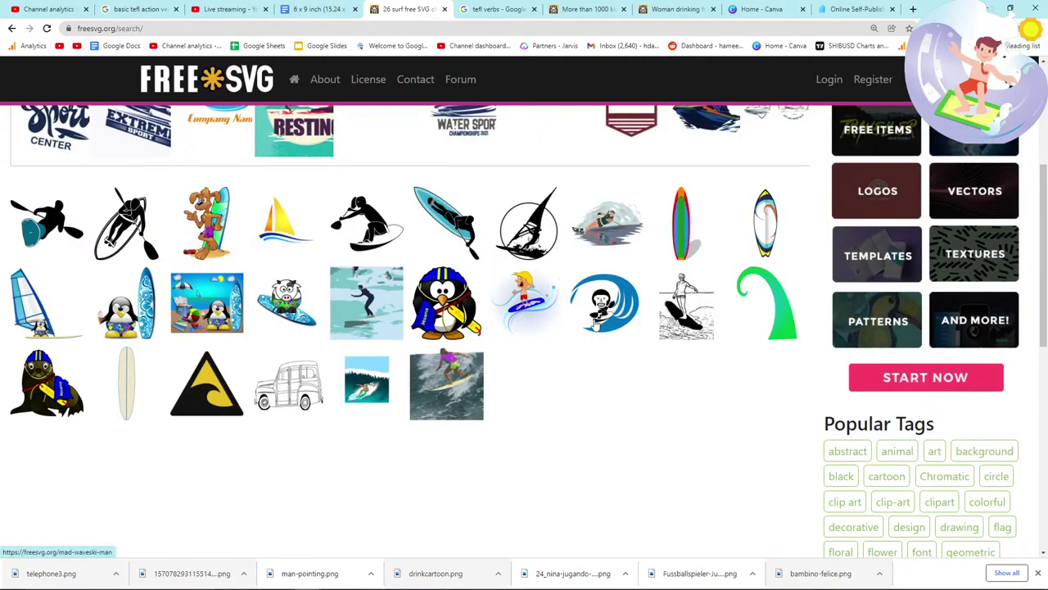
# Step: Open 'Surfing black and white' and save it as 1918surfer-bw.png
pyautogui.click(674, 334)
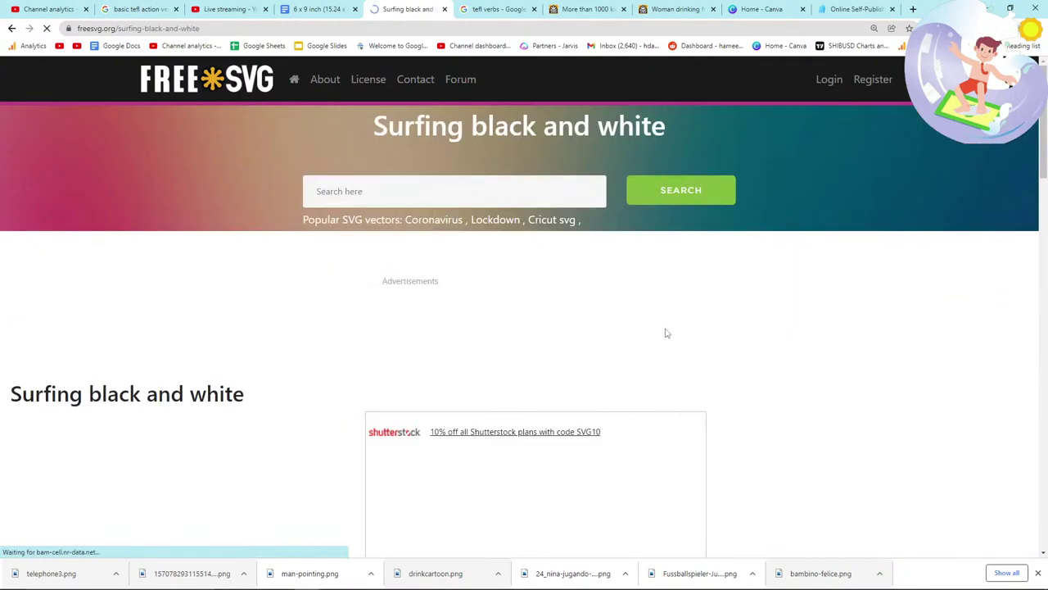
pyautogui.scroll(-1, 180, 369)
pyautogui.rightClick(170, 249)
pyautogui.click(217, 268)
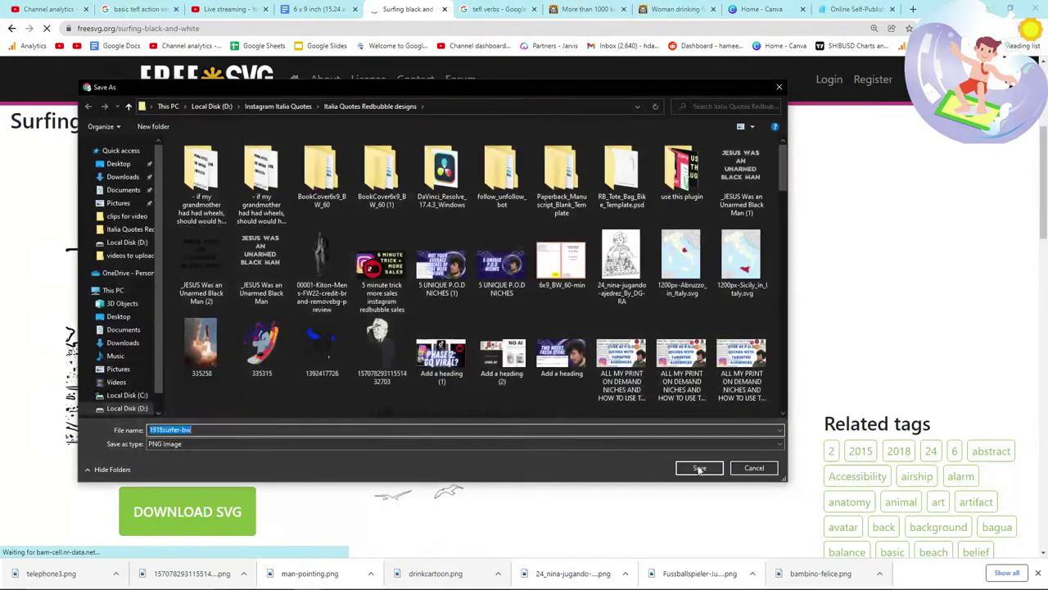
pyautogui.click(698, 467)
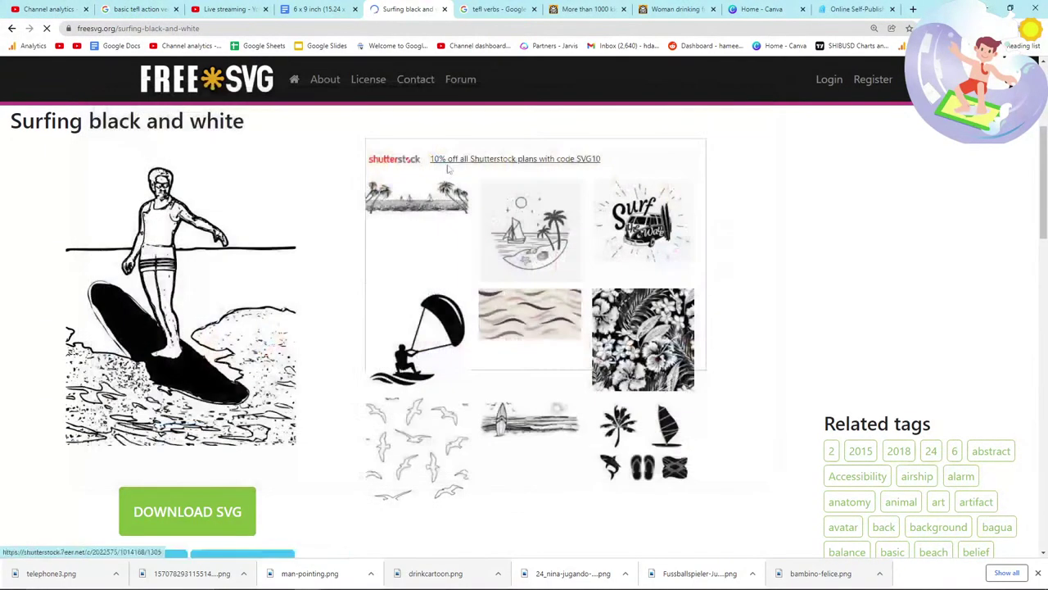
pyautogui.click(495, 9)
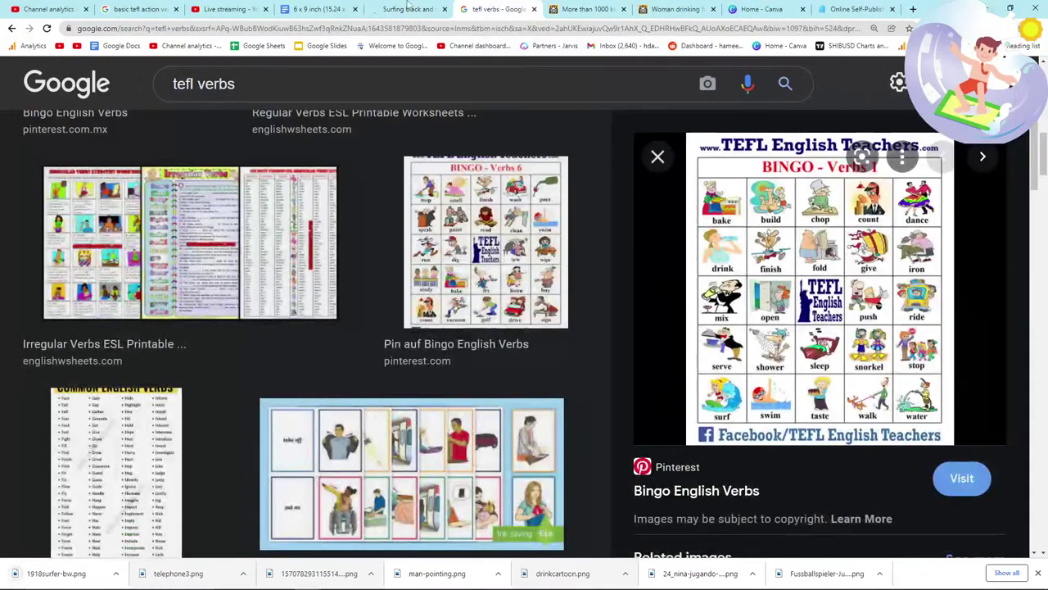
pyautogui.click(319, 9)
# Step: Drop 1918surfer-bw.png onto the next book page and complete SURFING in the verb list
pyautogui.scroll(-2, 434, 307)
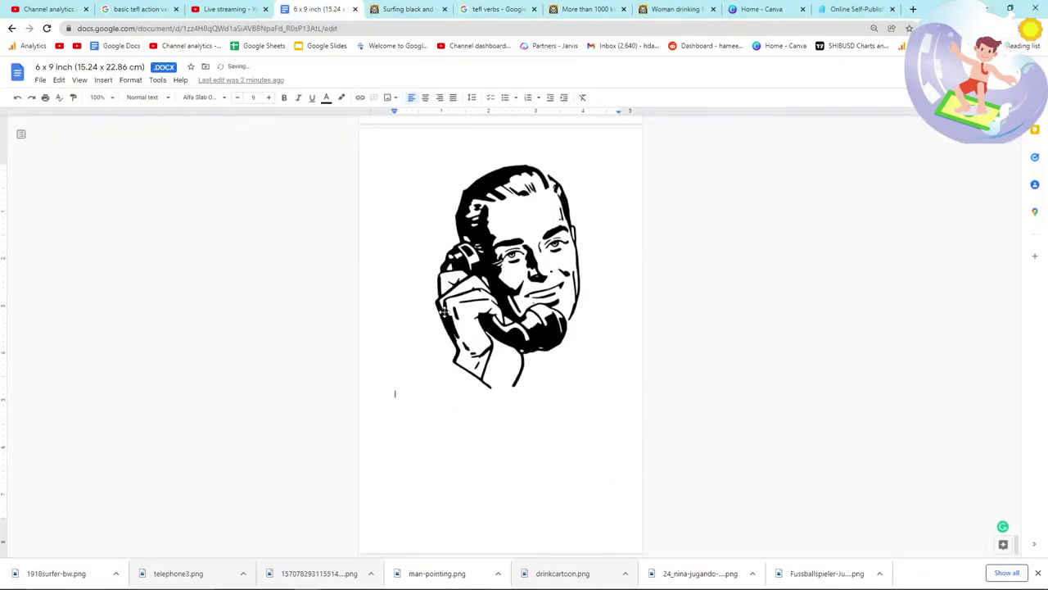
pyautogui.moveTo(390, 443); pyautogui.dragTo(415, 424)
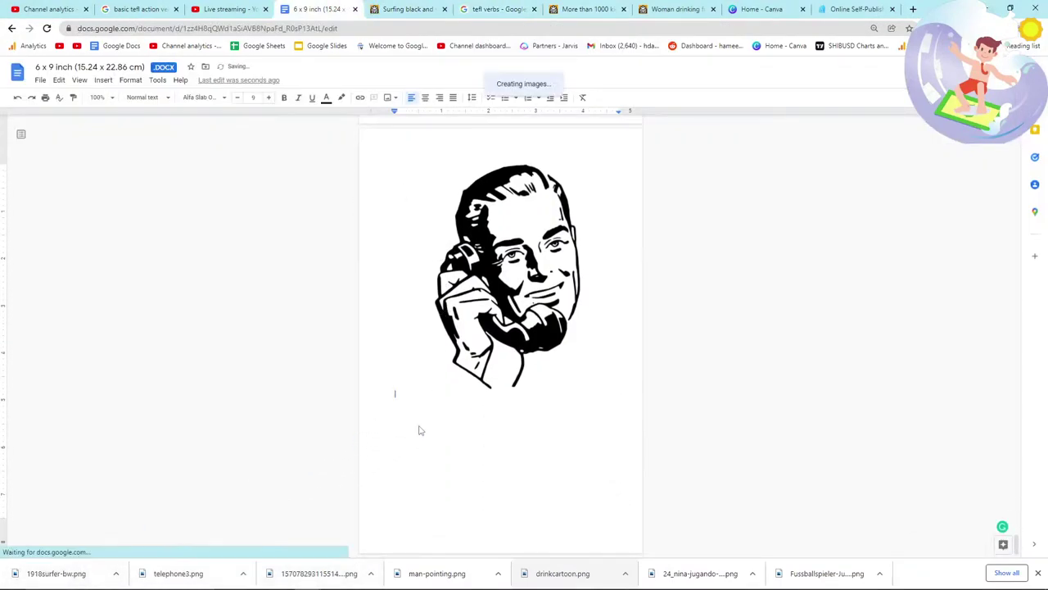
pyautogui.hotkey('alt', 'Tab')
pyautogui.write('ING')
pyautogui.press('Return')
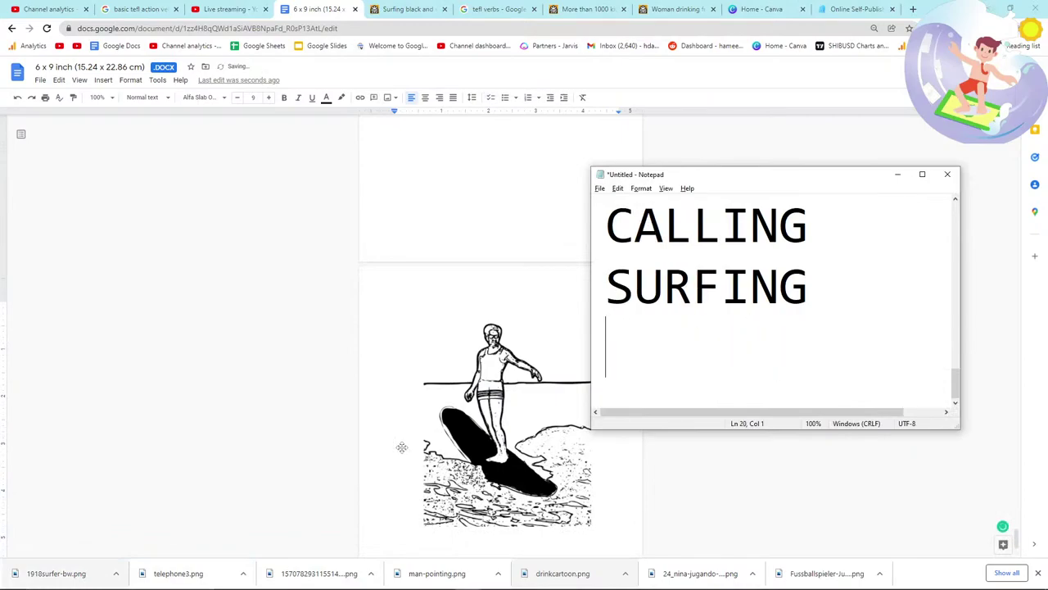
pyautogui.hotkey('alt', 'Tab')
# Step: Return to FreeSVG, focus the search box, and check the reference sheet for the next verb
pyautogui.click(393, 9)
pyautogui.scroll(4, 303, 218)
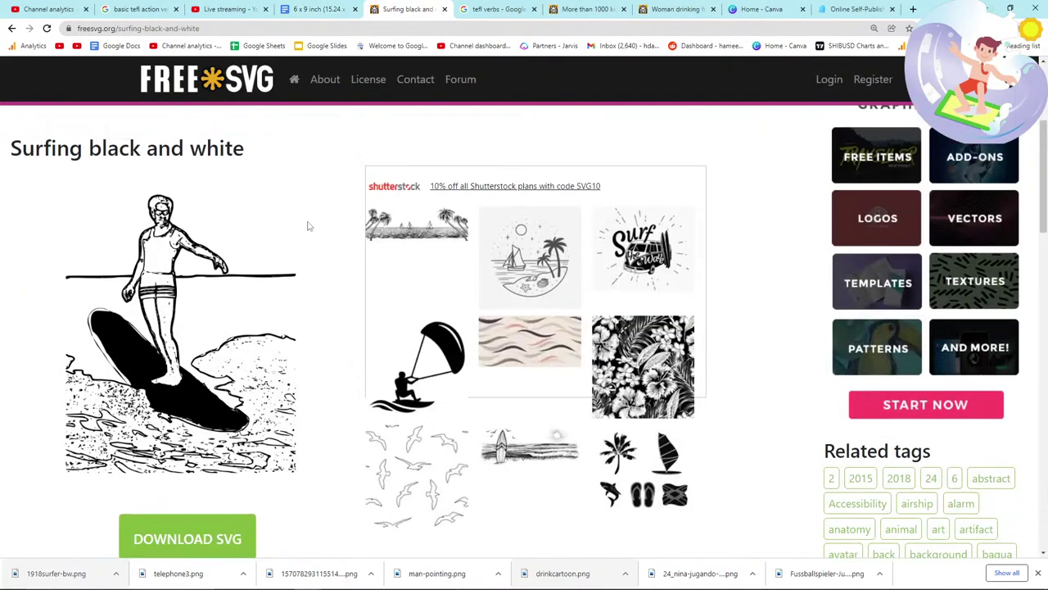
pyautogui.click(389, 202)
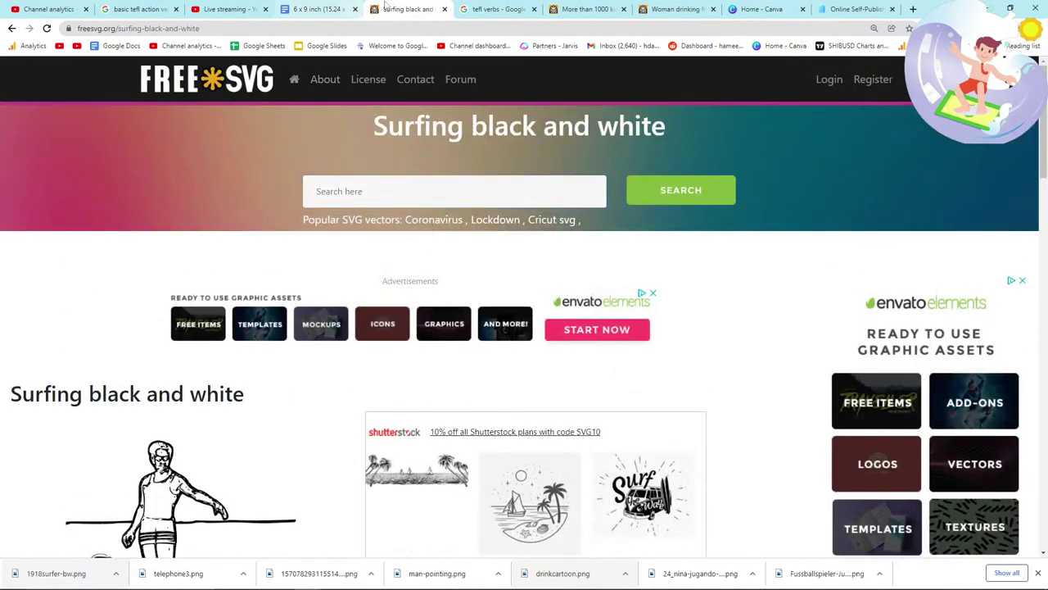
pyautogui.click(492, 9)
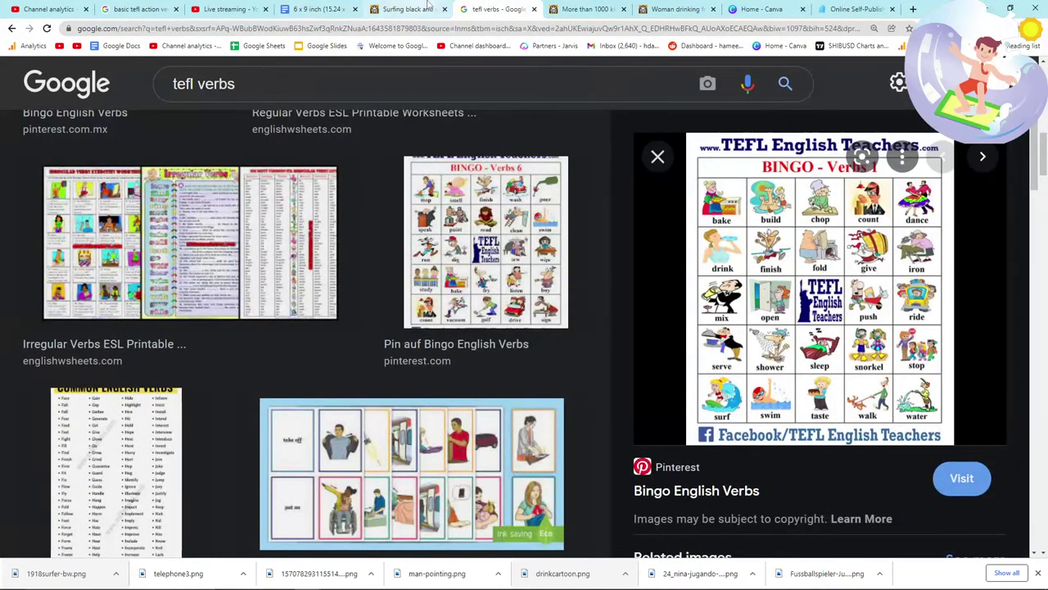
# Step: Run the next FreeSVG clipart search and bring the shower results to the front
pyautogui.click(427, 6)
pyautogui.click(405, 187)
pyautogui.write('drowning')
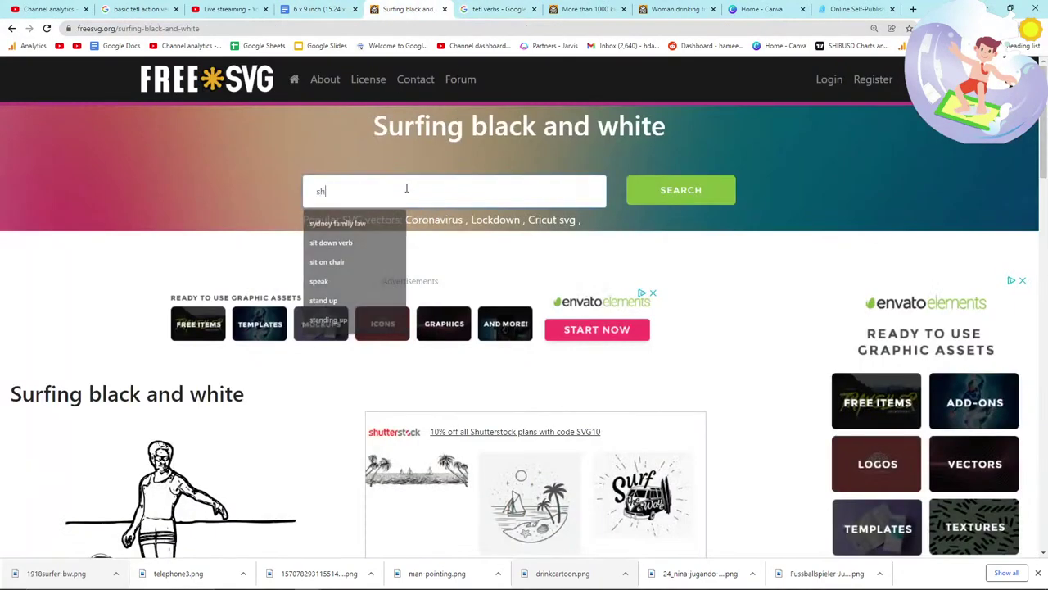
pyautogui.press('Return')
pyautogui.hotkey('alt', 'Tab')
pyautogui.hotkey('alt', 'Tab')
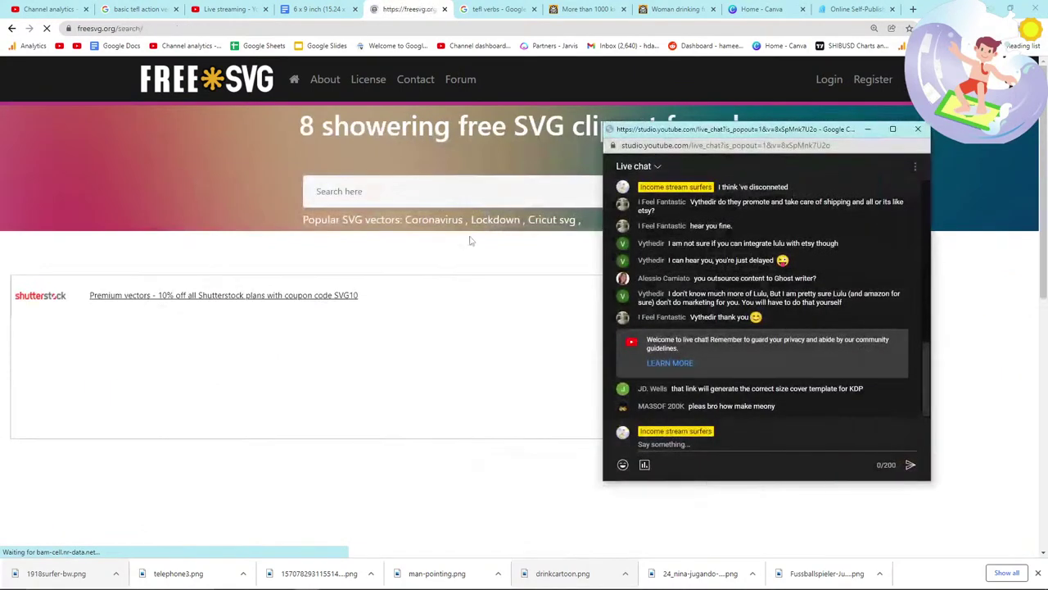
pyautogui.click(439, 375)
pyautogui.scroll(-3, 480, 366)
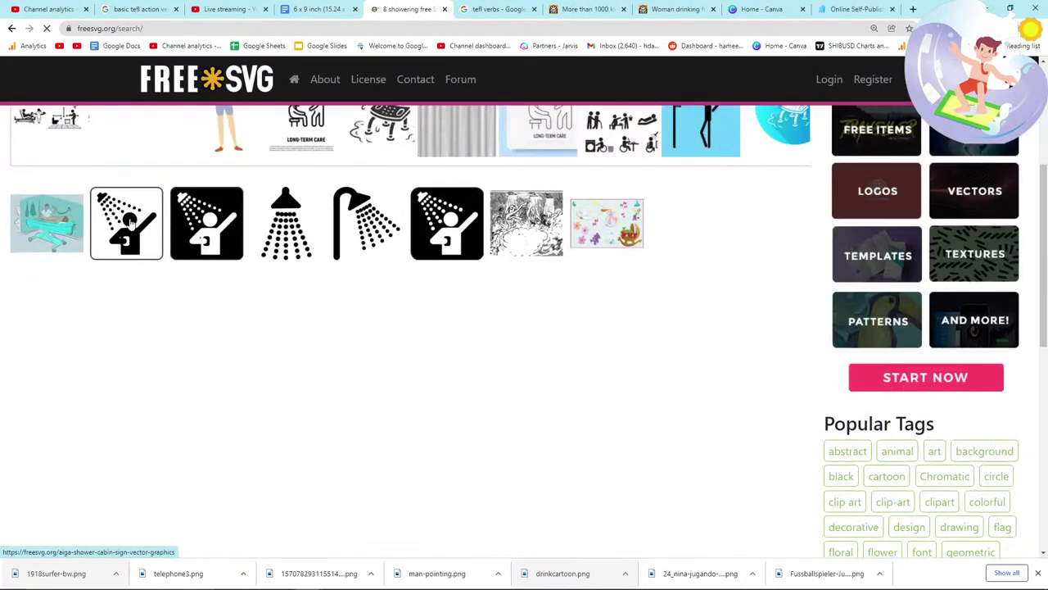
# Step: Open the AIGA shower cabin sign clipart and save the image
pyautogui.click(286, 266)
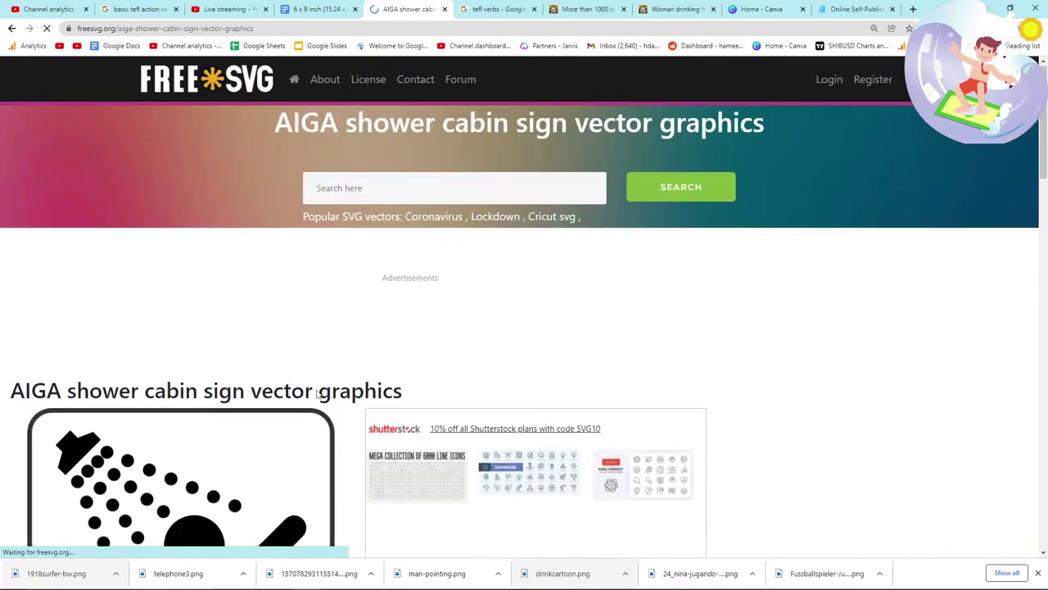
pyautogui.scroll(-2, 253, 374)
pyautogui.rightClick(255, 371)
pyautogui.click(296, 392)
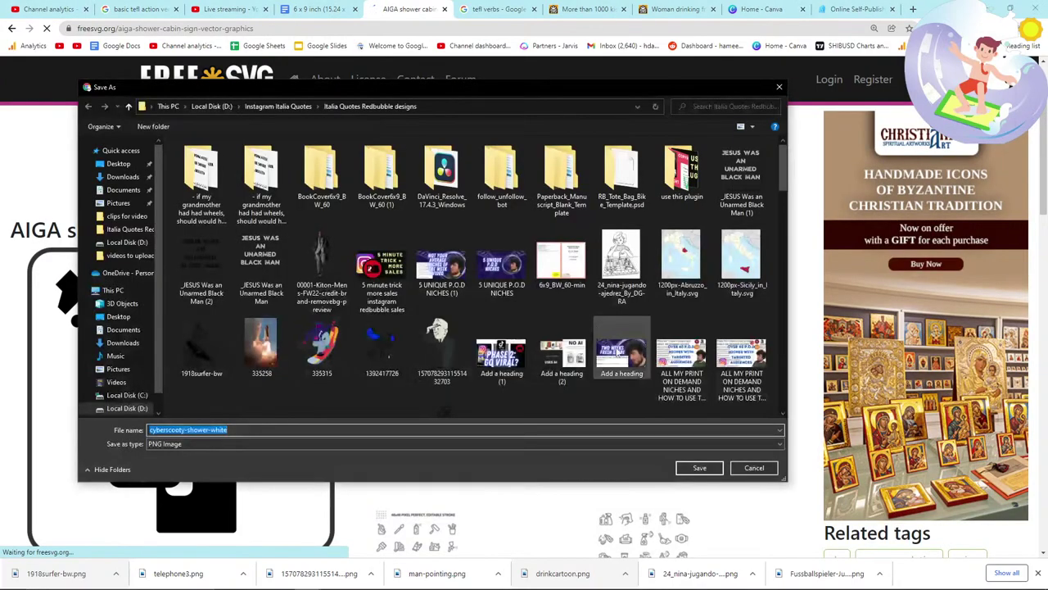
pyautogui.click(699, 467)
# Step: Drop the shower sign download onto the next page of the book
pyautogui.click(491, 9)
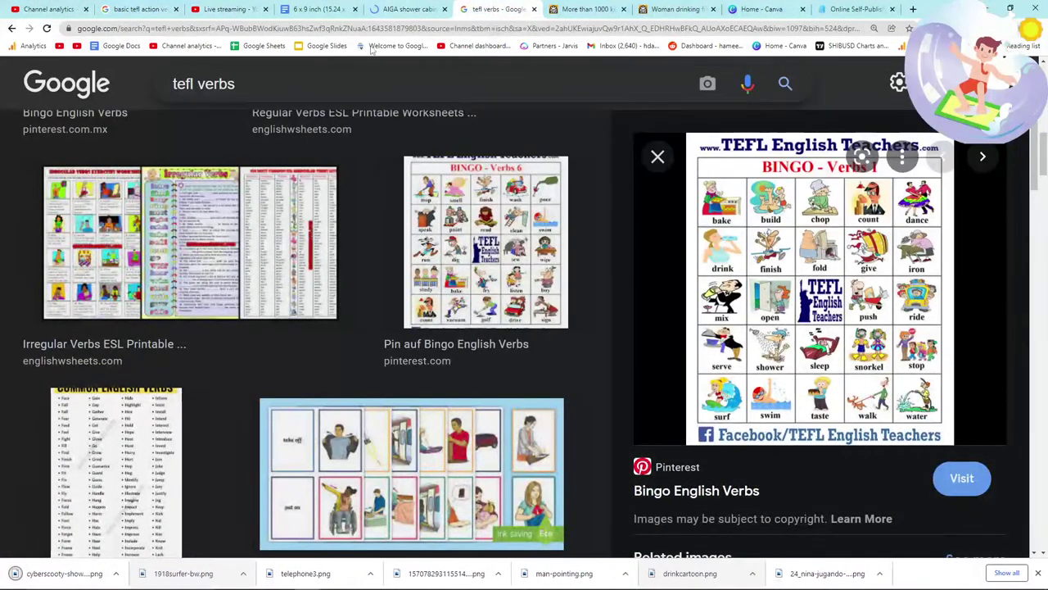
pyautogui.click(315, 9)
pyautogui.click(413, 9)
pyautogui.click(340, 8)
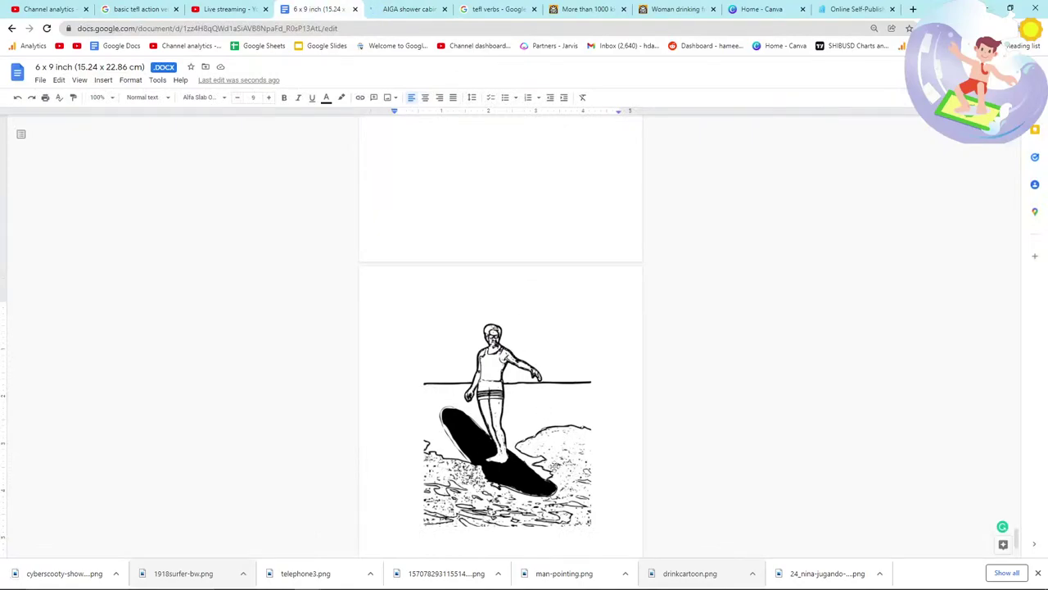
pyautogui.moveTo(50, 572); pyautogui.dragTo(395, 539)
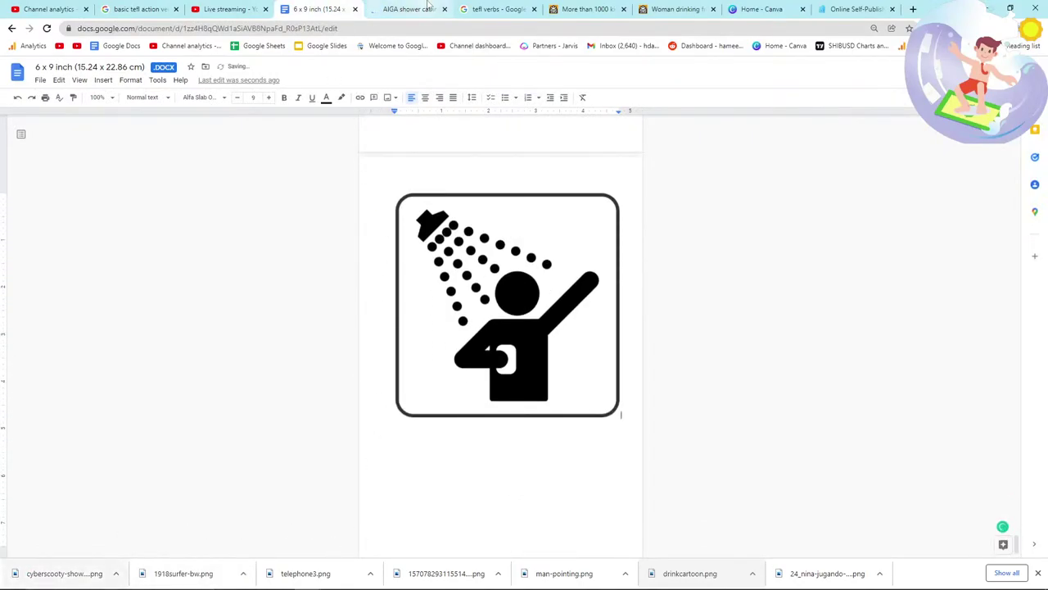
pyautogui.click(427, 7)
pyautogui.hotkey('ctrl', 'Tab')
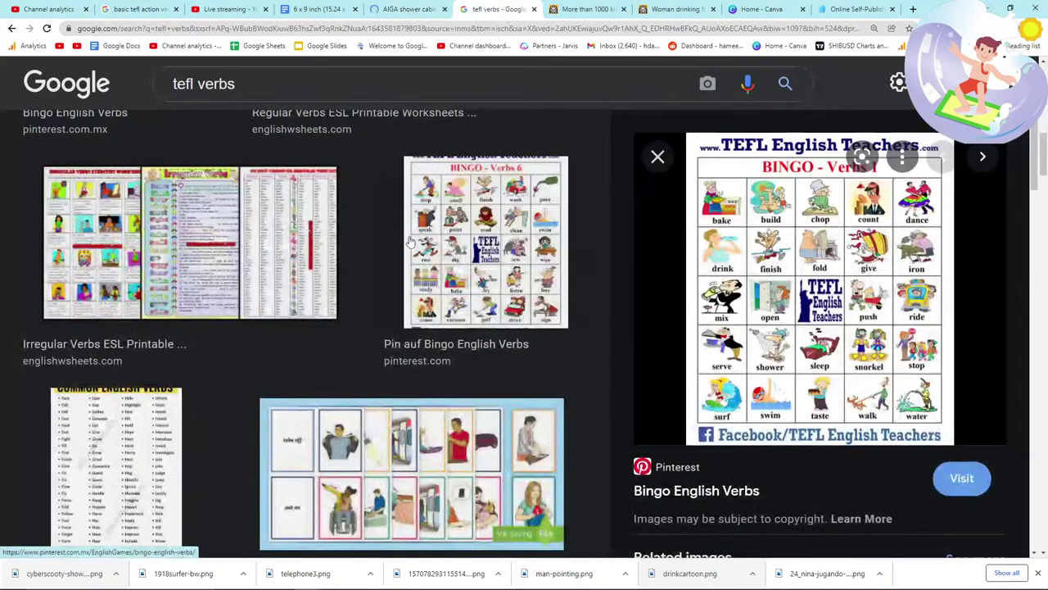
# Step: Enter 'ride a buss' in the FreeSVG search box and correct it to 'ride a bus'
pyautogui.scroll(-1, 409, 242)
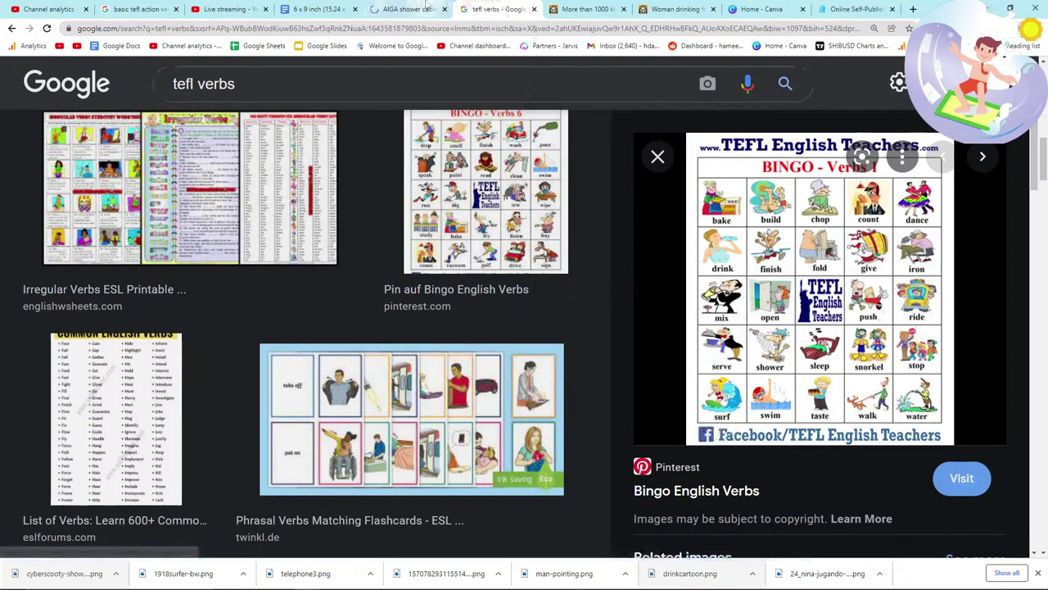
pyautogui.click(407, 8)
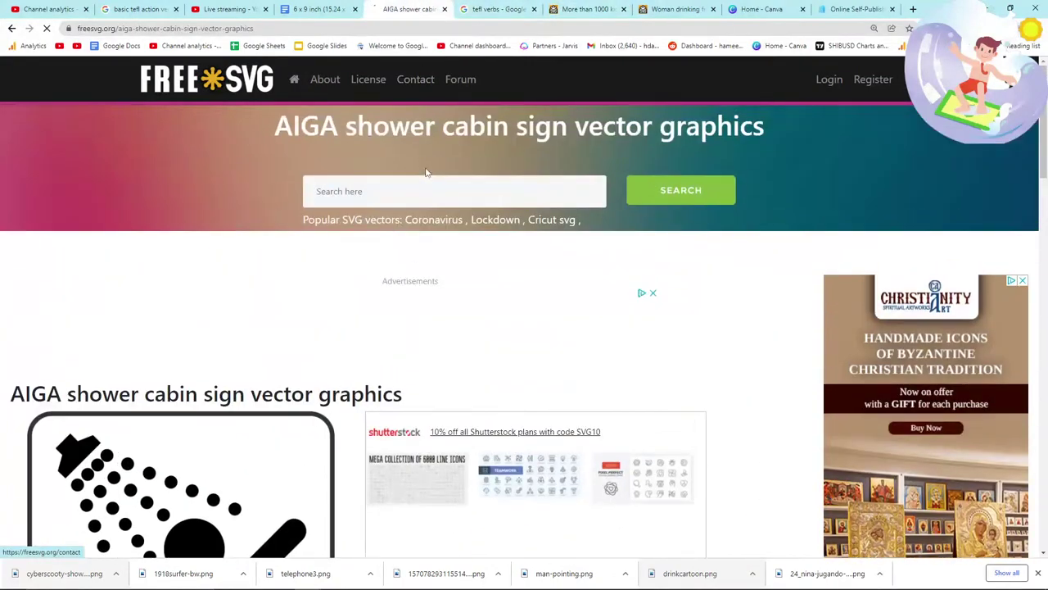
pyautogui.click(409, 192)
pyautogui.write('ride a b')
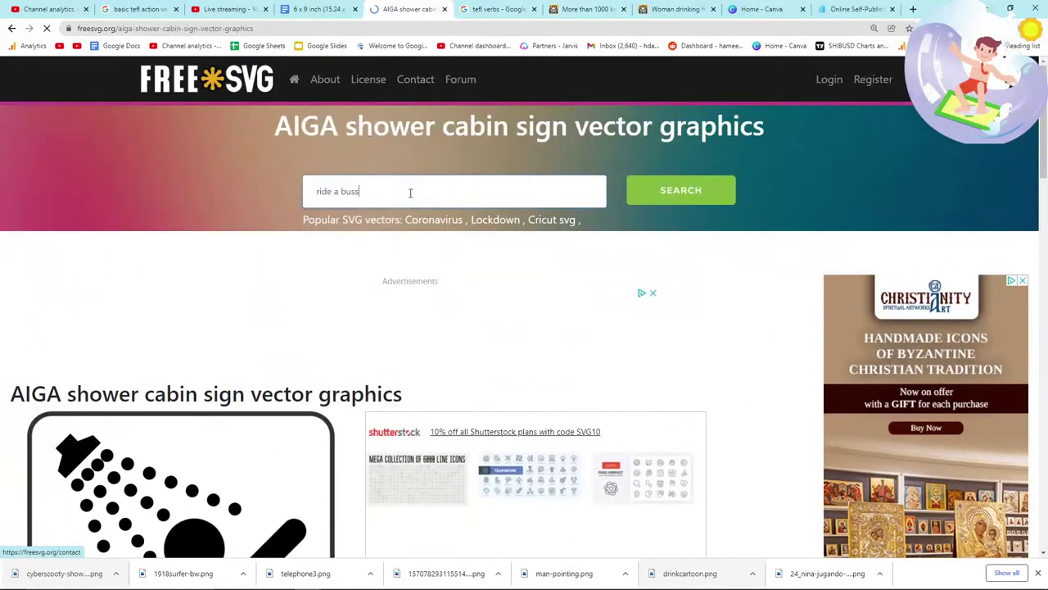
pyautogui.write('uss')
pyautogui.press('BackSpace')
pyautogui.hotkey('alt', 'Tab')
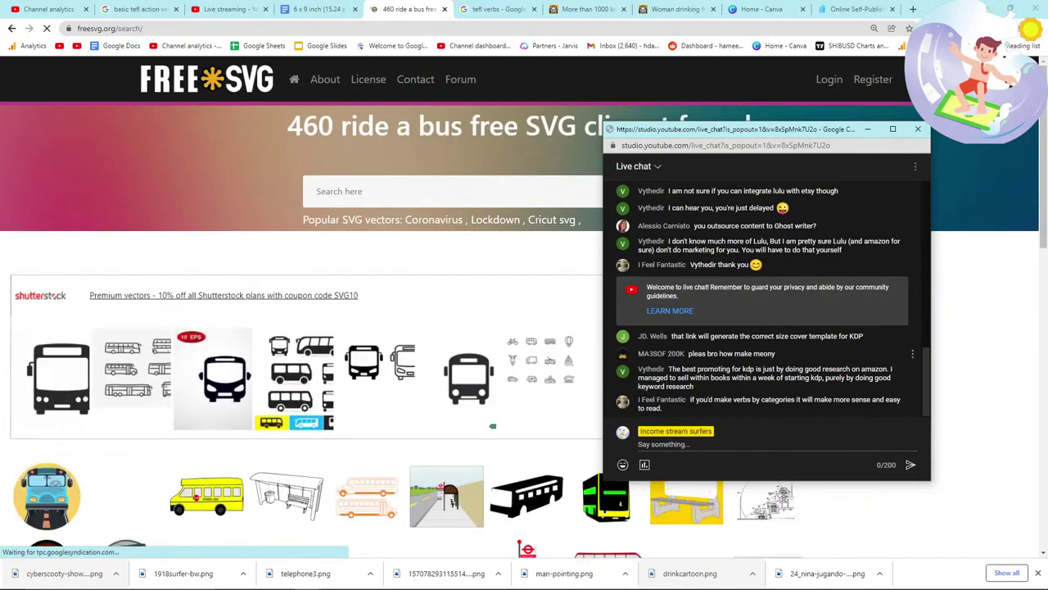
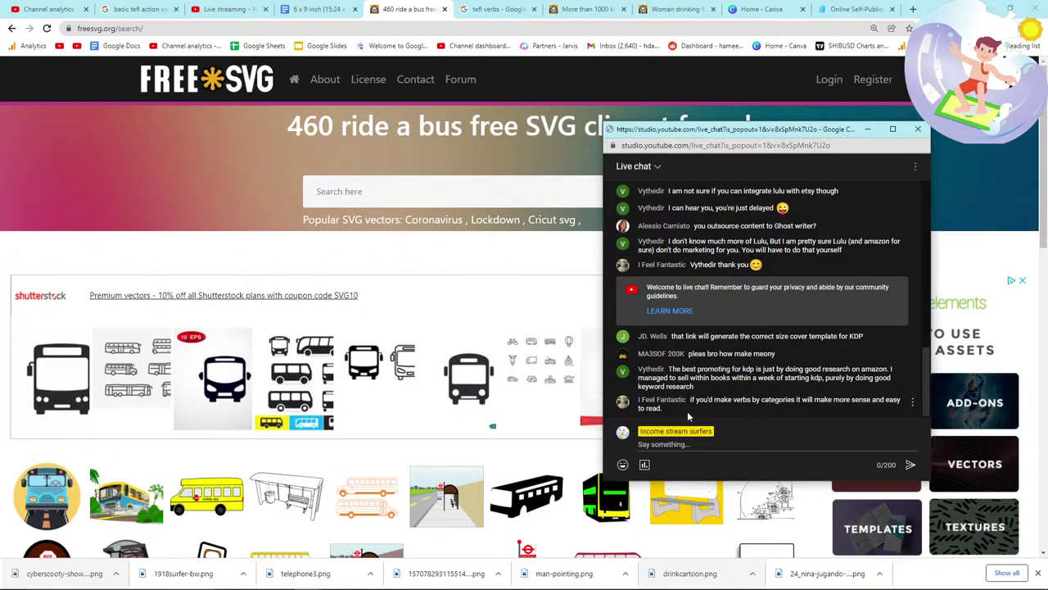
# Step: Highlight the latest live chat message, then scroll through page 1 of the ride a bus results
pyautogui.moveTo(679, 413); pyautogui.dragTo(650, 400)
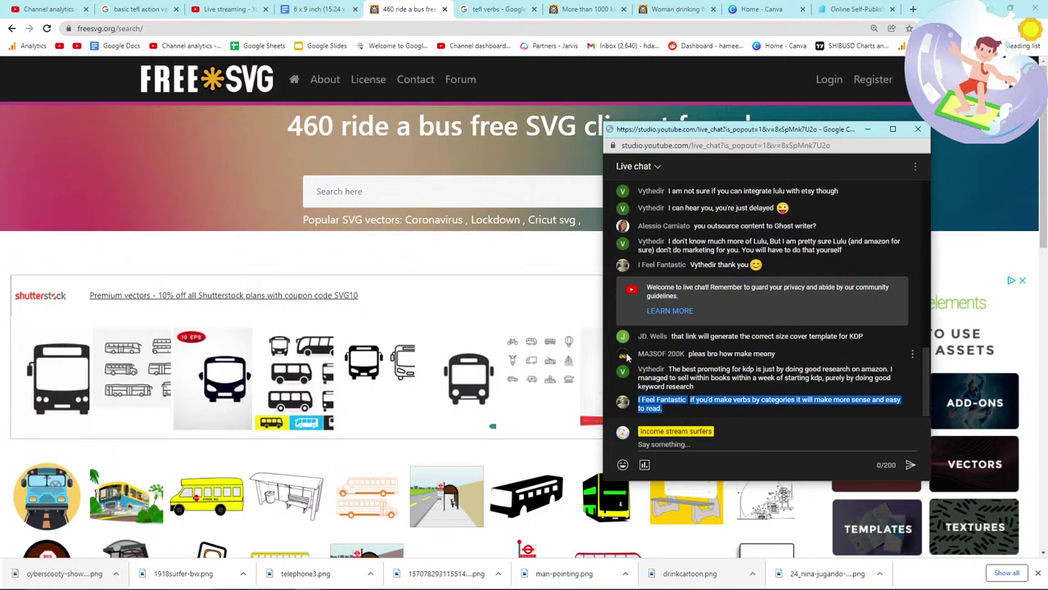
pyautogui.click(332, 332)
pyautogui.scroll(-2, 204, 311)
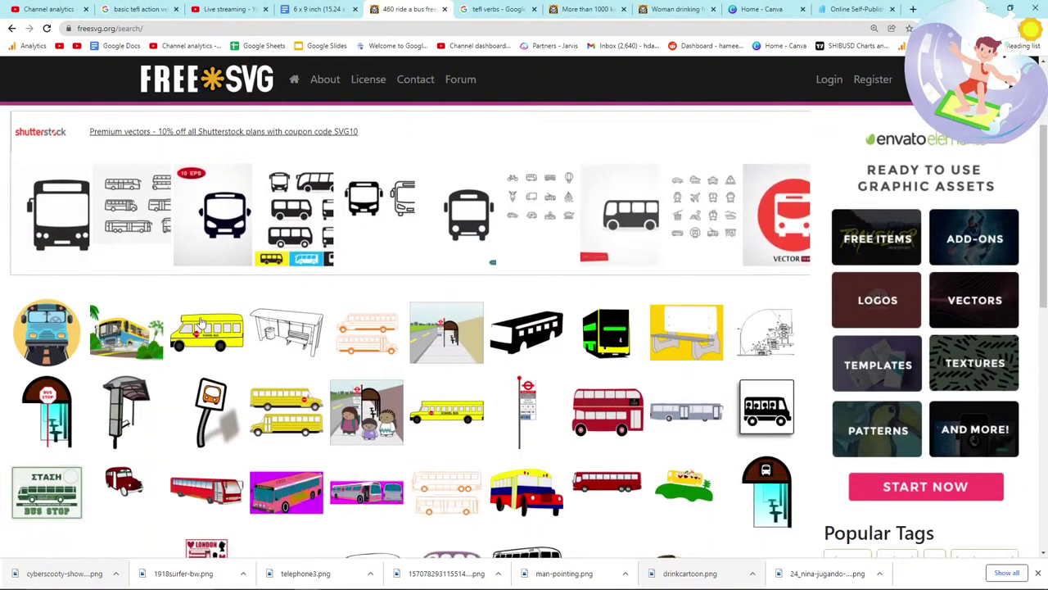
pyautogui.scroll(-1, 164, 317)
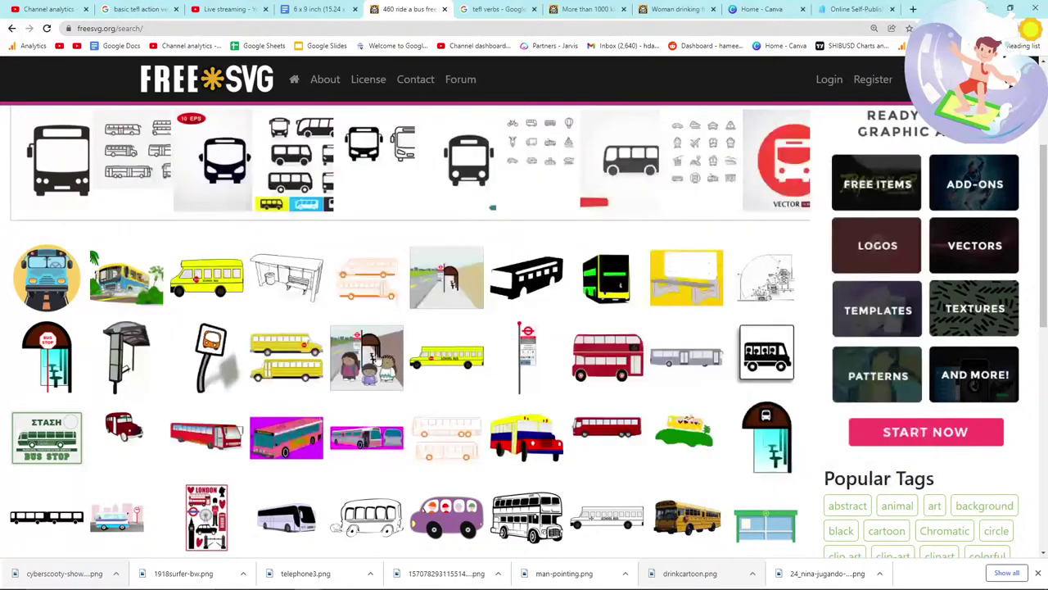
pyautogui.scroll(-1, 260, 348)
pyautogui.scroll(1, 255, 339)
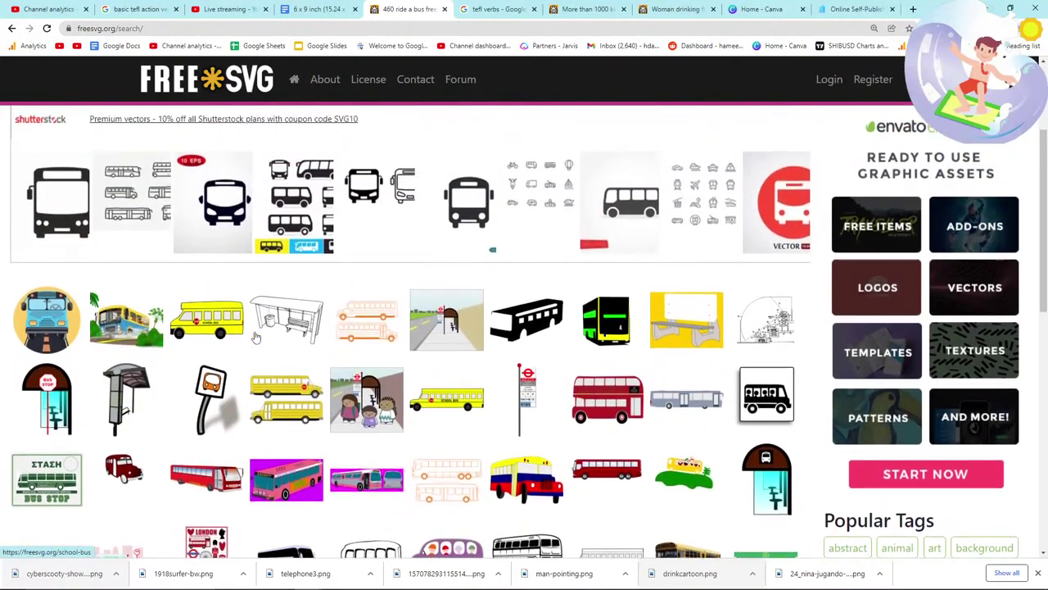
pyautogui.scroll(-3, 256, 338)
pyautogui.scroll(-1, 256, 338)
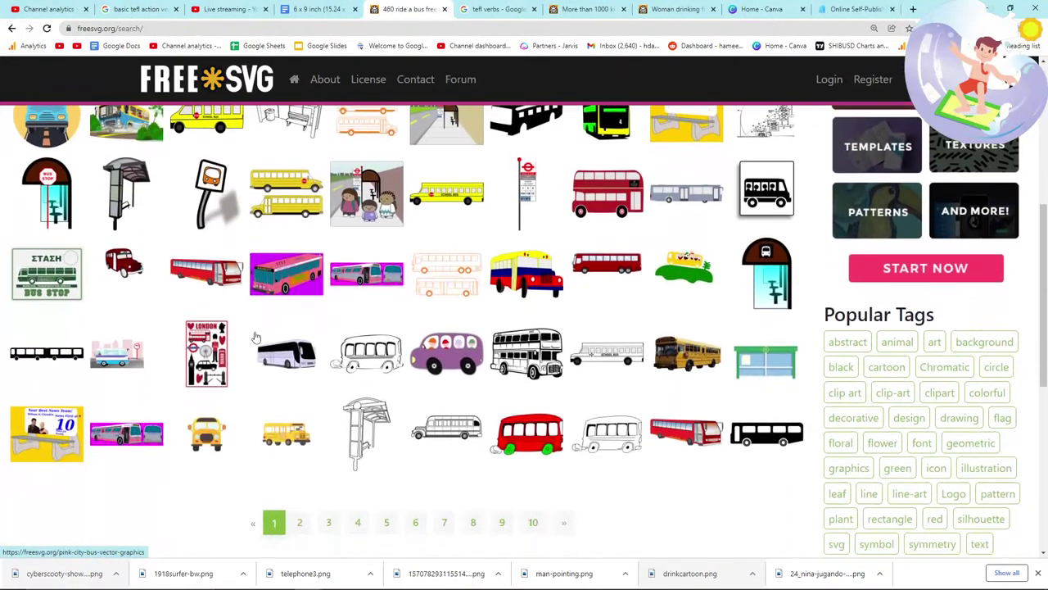
pyautogui.scroll(2, 255, 336)
pyautogui.scroll(1, 255, 337)
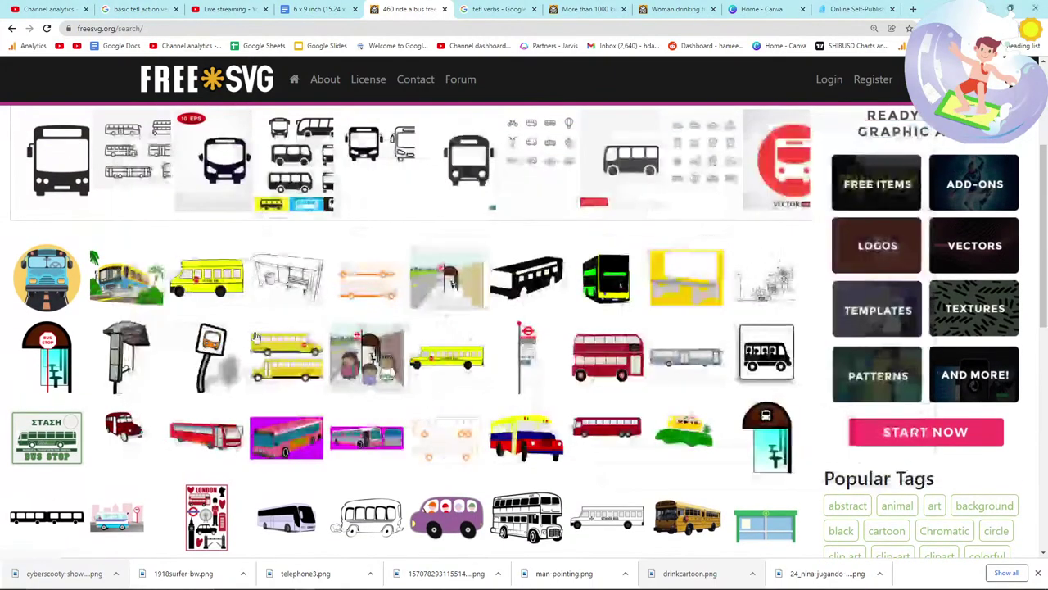
pyautogui.scroll(-1, 255, 337)
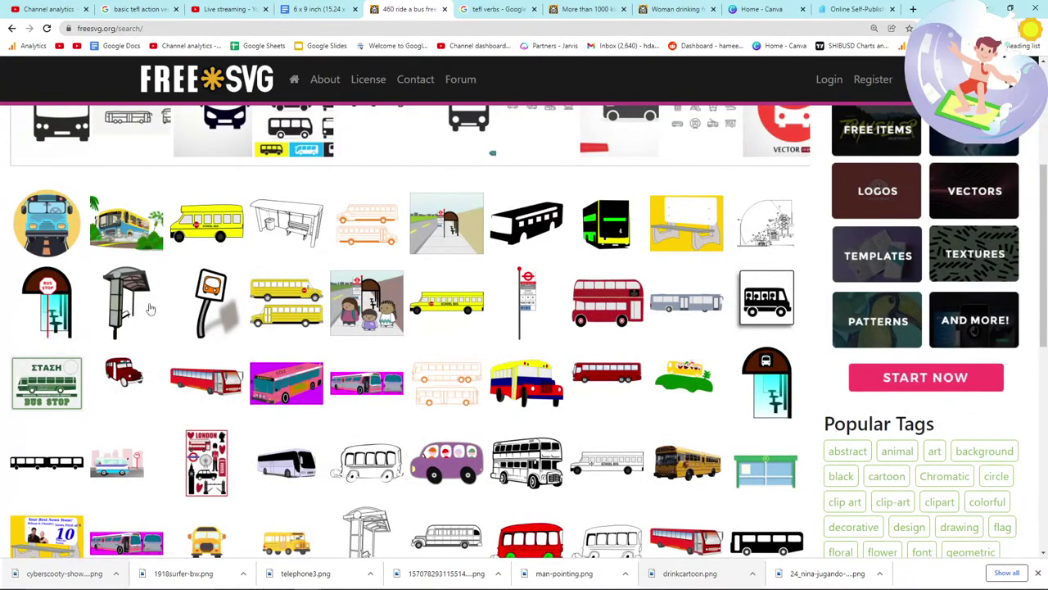
pyautogui.scroll(-3, 149, 308)
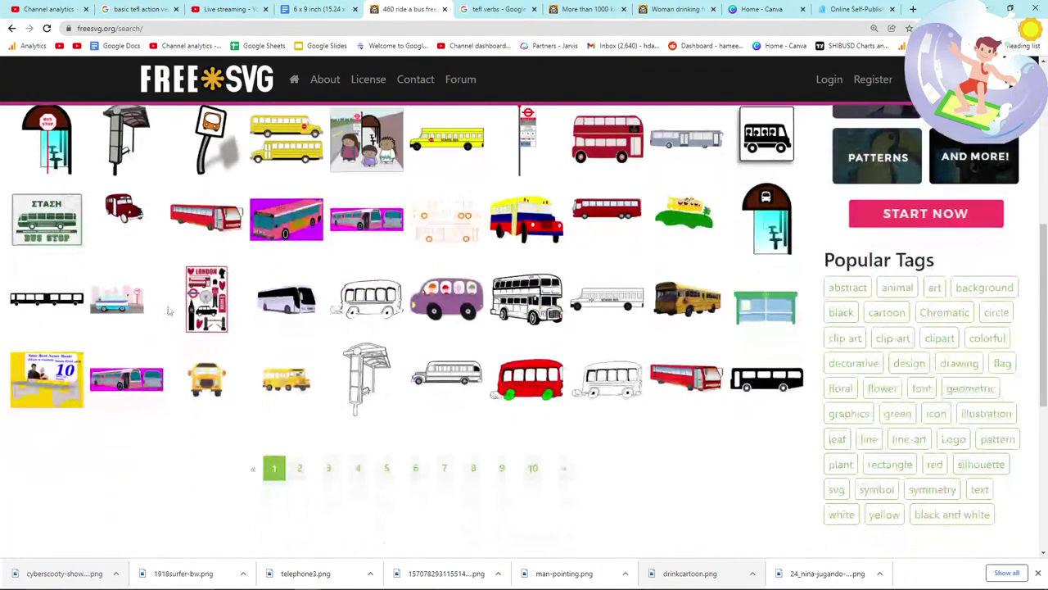
# Step: Go through ride a bus results pages 2 and 3
pyautogui.click(301, 470)
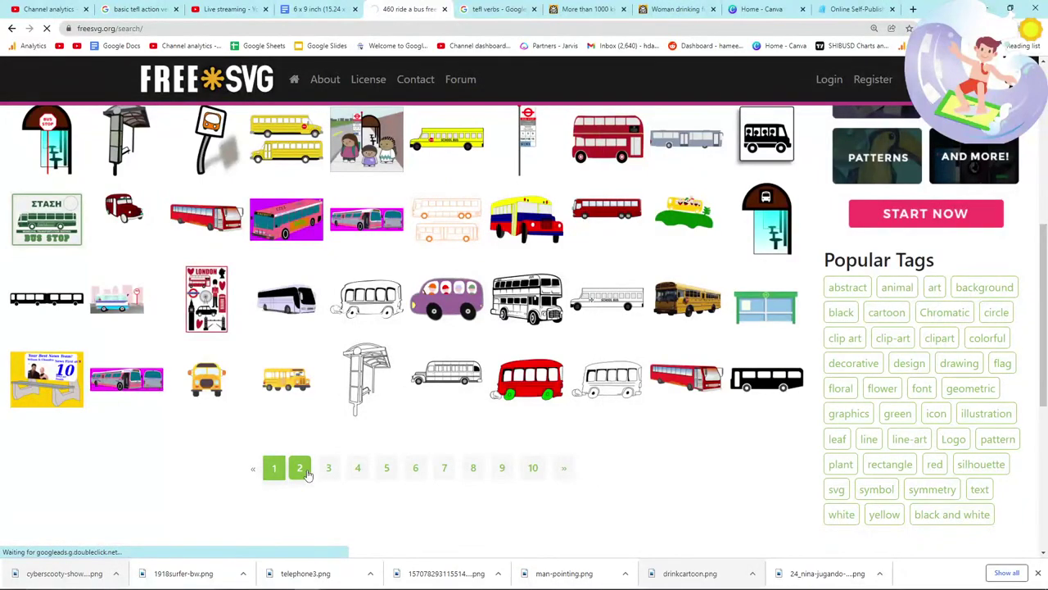
pyautogui.scroll(-3, 308, 475)
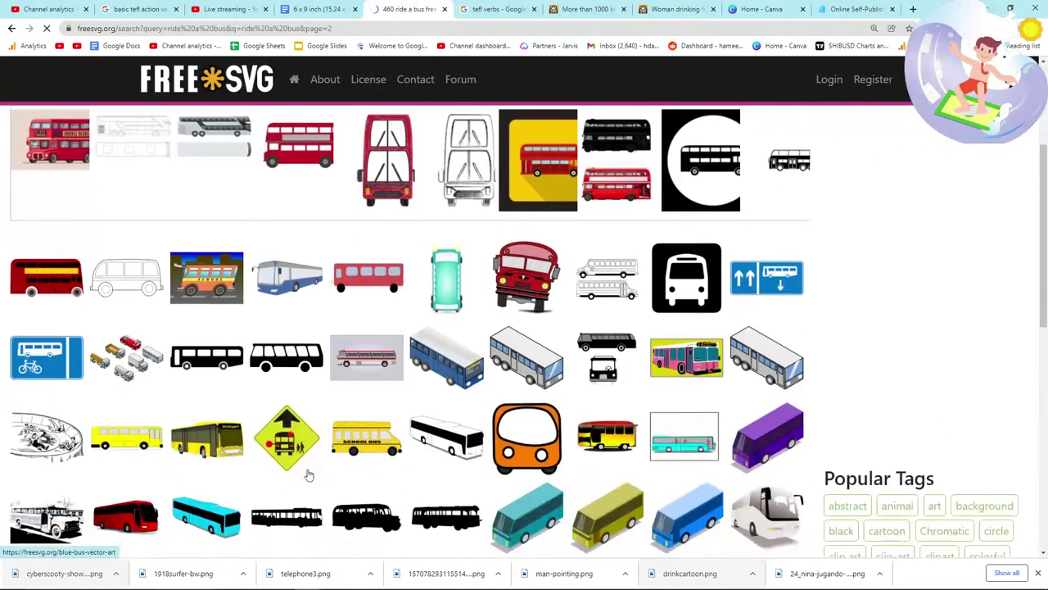
pyautogui.scroll(-3, 308, 475)
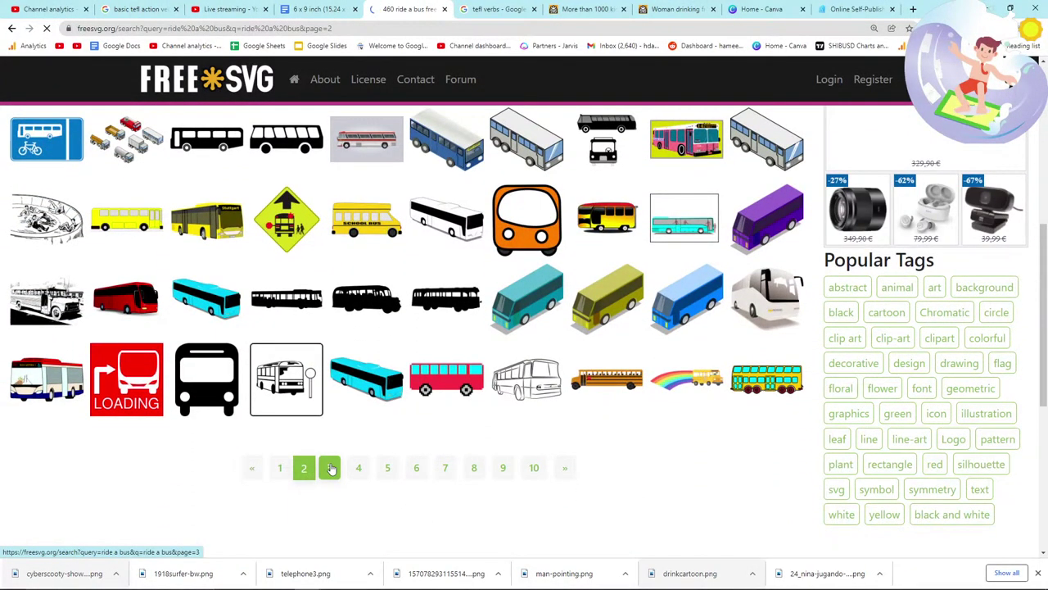
pyautogui.click(331, 469)
pyautogui.scroll(-2, 331, 469)
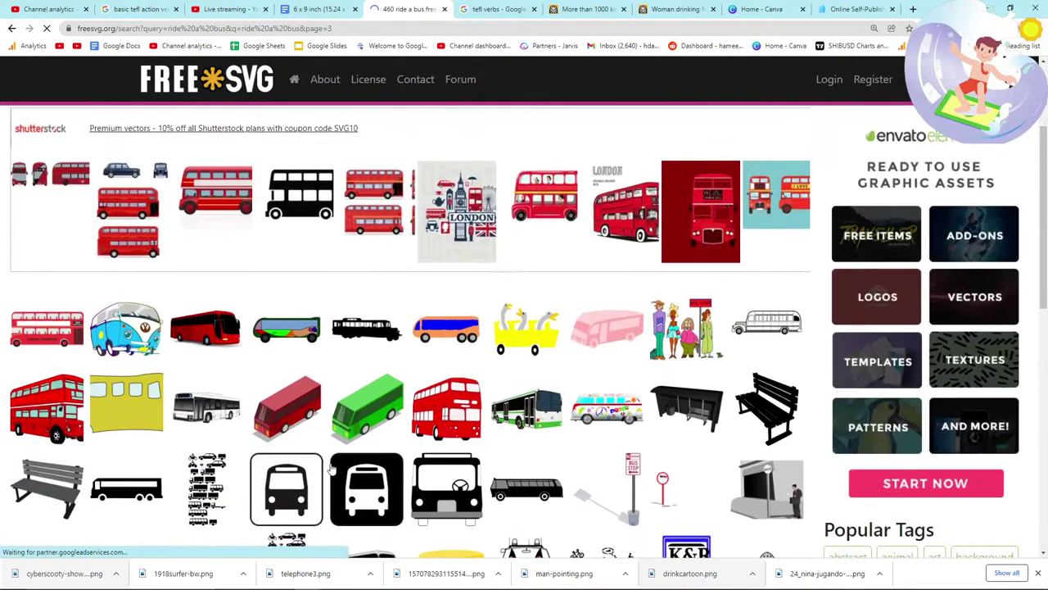
pyautogui.scroll(-2, 331, 468)
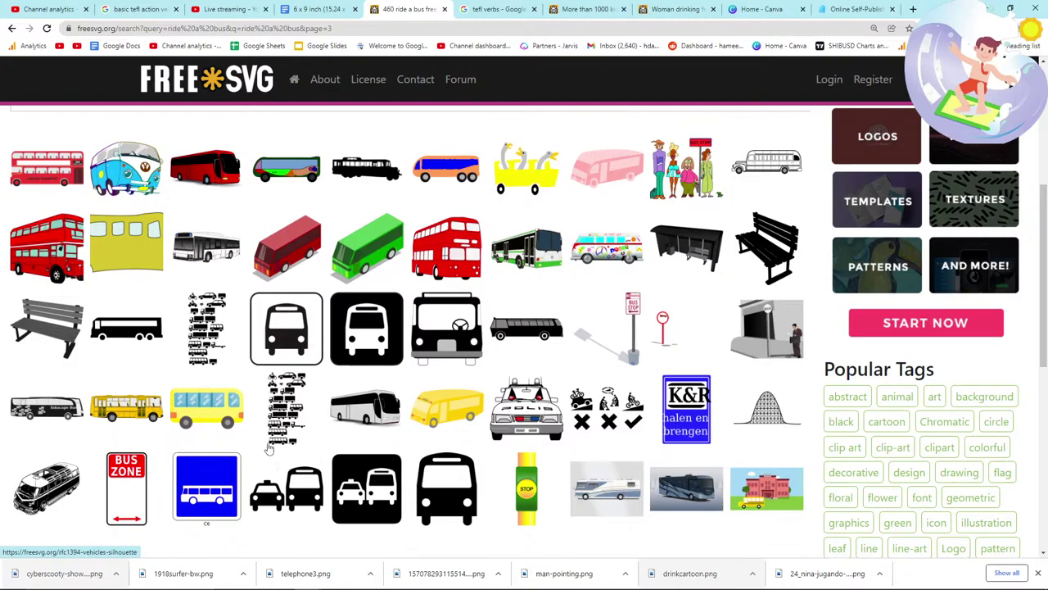
pyautogui.scroll(-4, 127, 336)
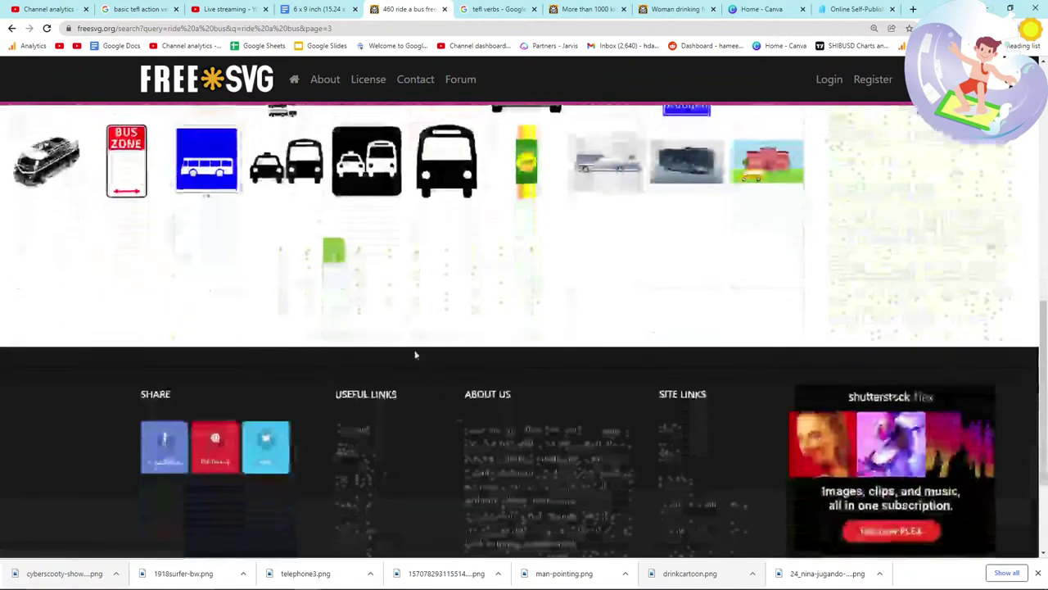
# Step: Browse ride a bus results pages 4 and 5, then click into the search box
pyautogui.click(358, 251)
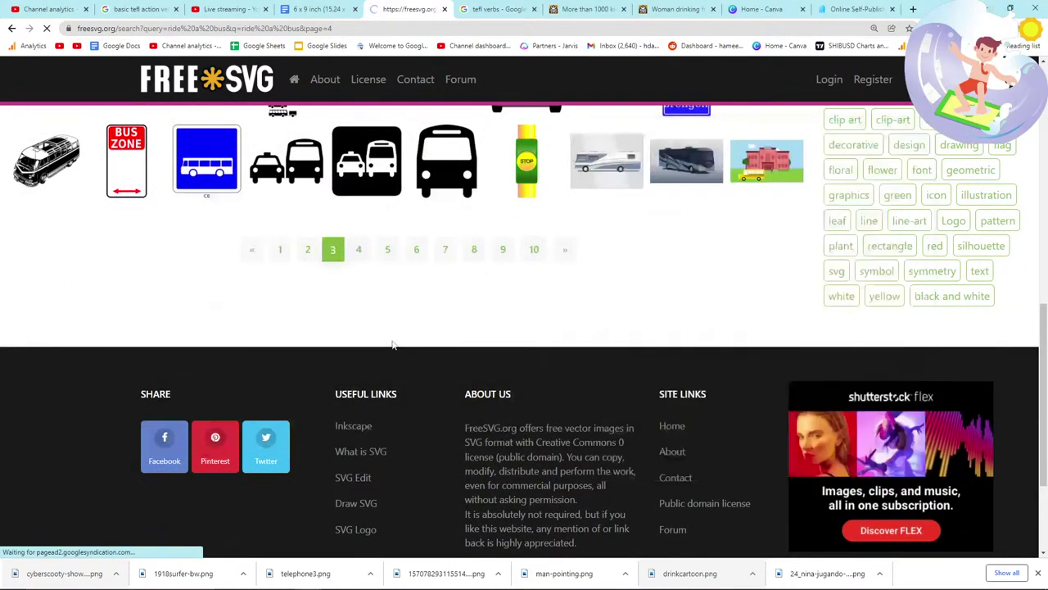
pyautogui.scroll(-3, 380, 429)
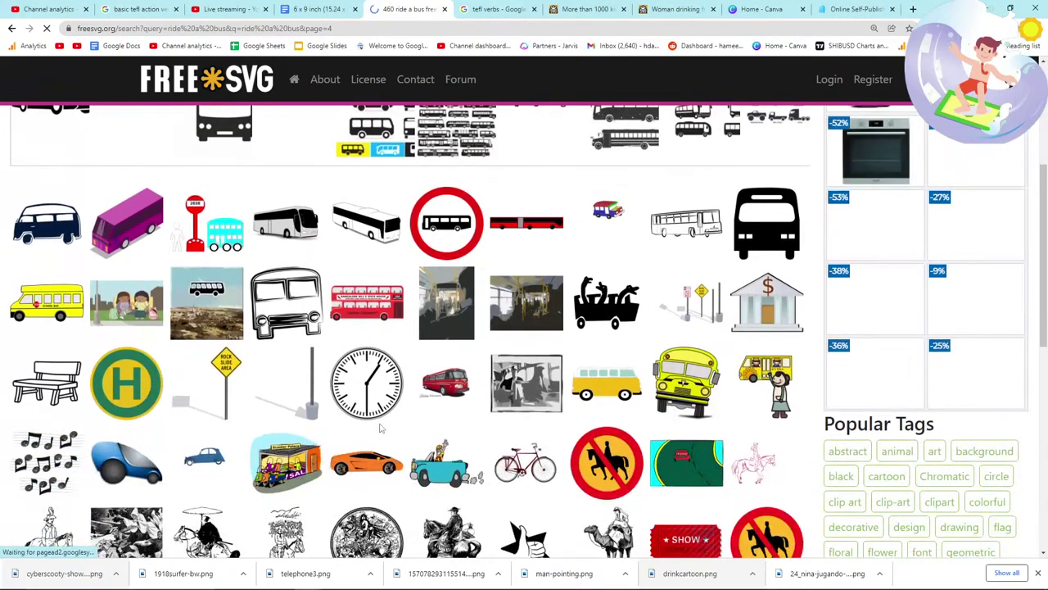
pyautogui.scroll(-3, 380, 429)
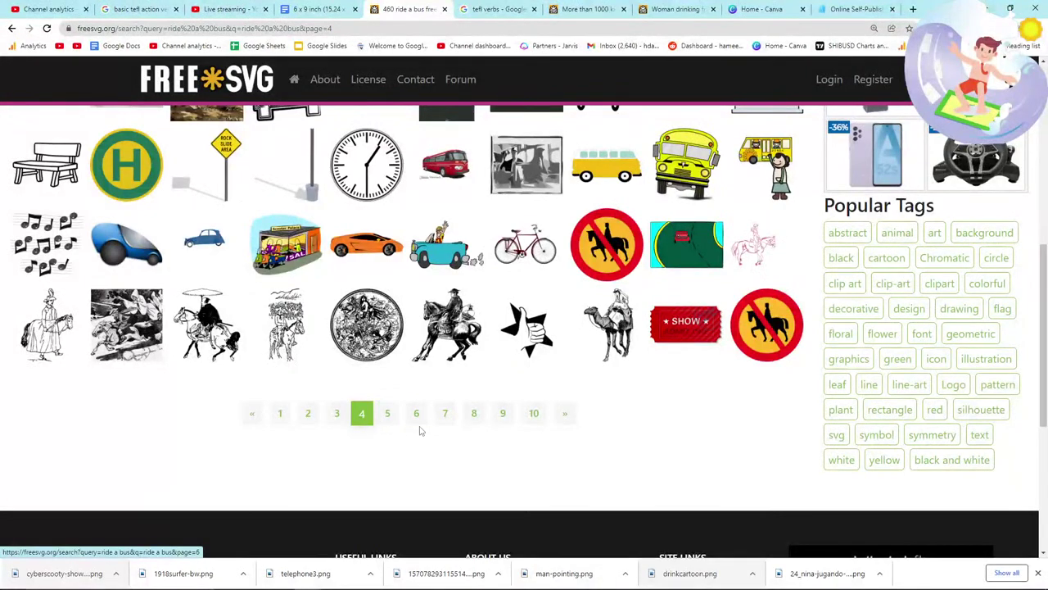
pyautogui.click(390, 418)
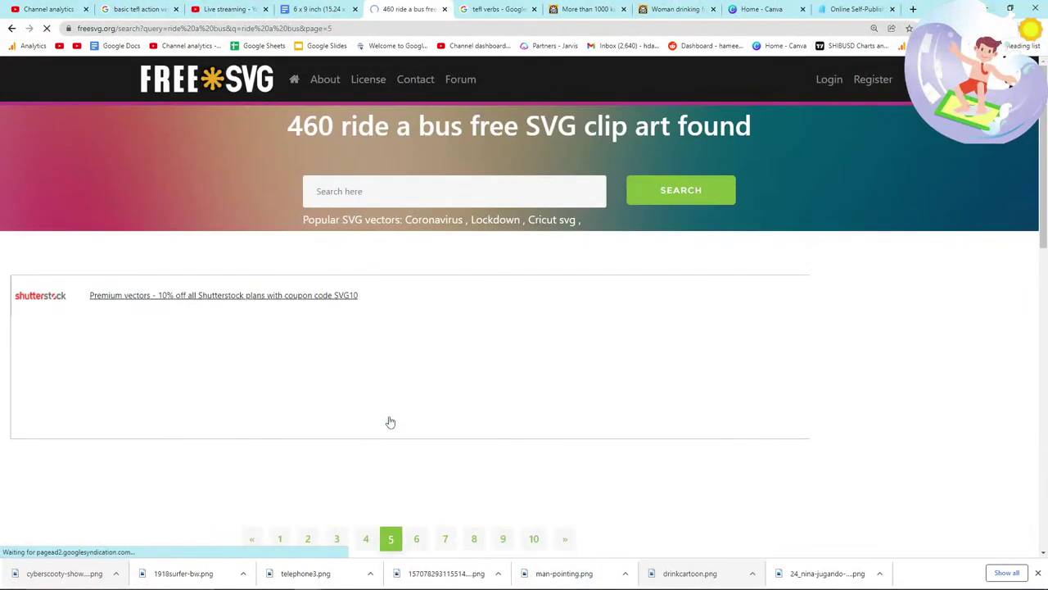
pyautogui.scroll(-2, 390, 421)
pyautogui.scroll(-2, 390, 421)
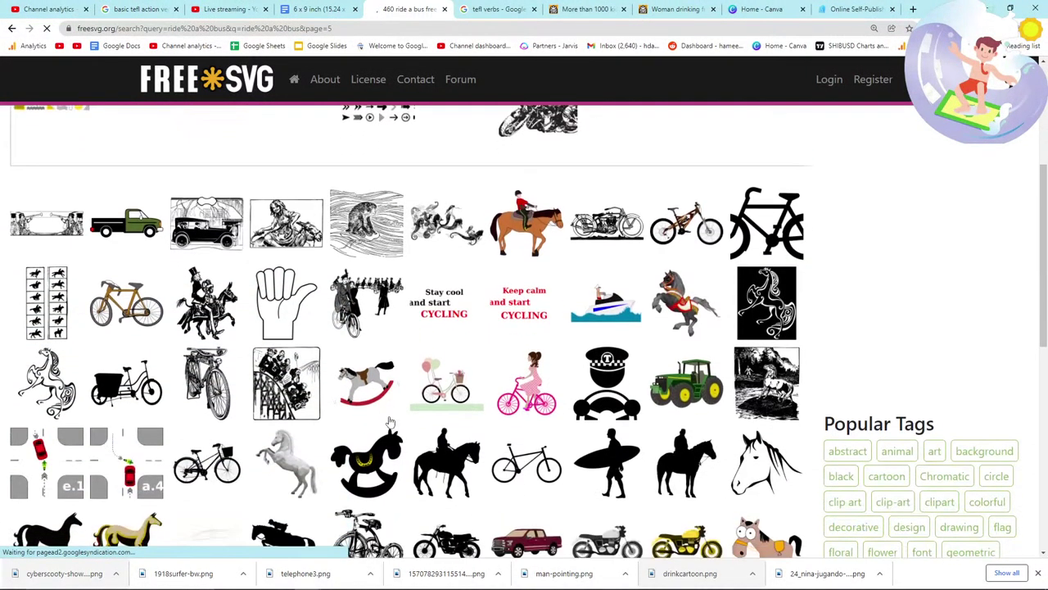
pyautogui.scroll(4, 409, 245)
pyautogui.click(405, 191)
# Step: Search for 'person on bus' and look at the American School Bus clip art
pyautogui.write('person on bus')
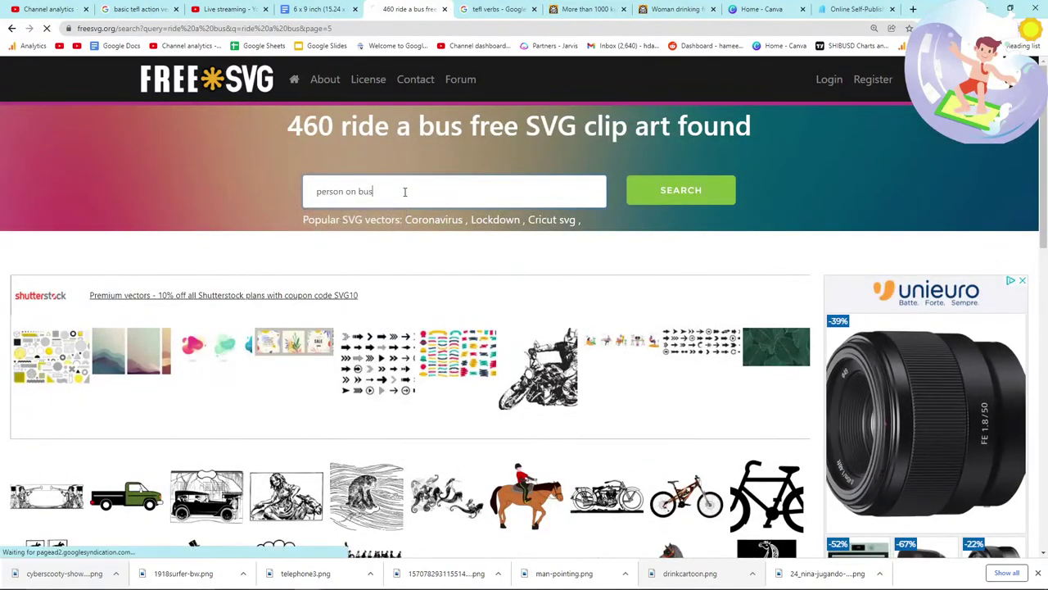
pyautogui.press('Return')
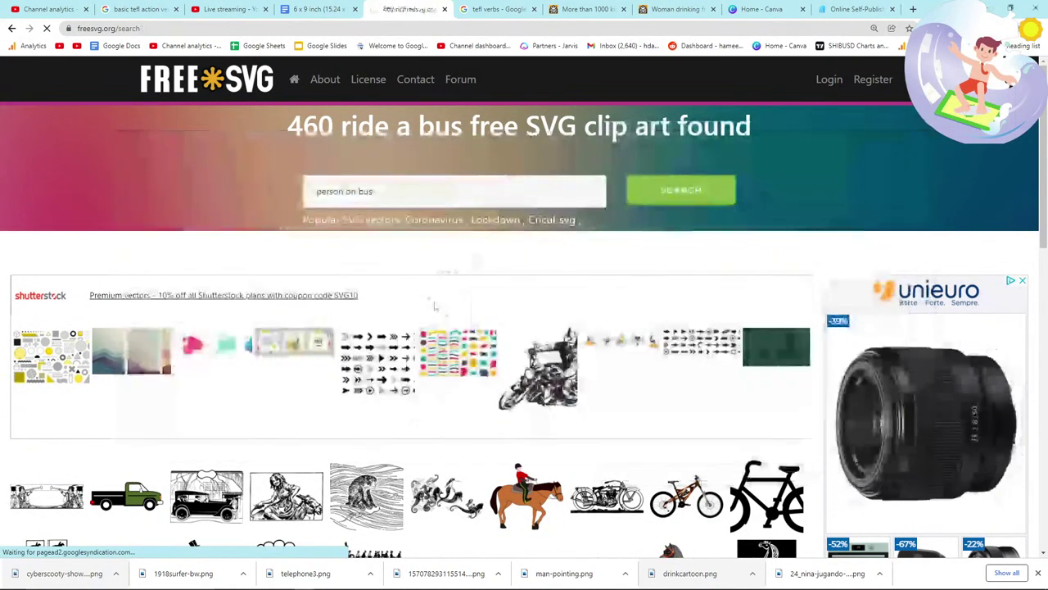
pyautogui.scroll(-5, 444, 382)
pyautogui.click(117, 288)
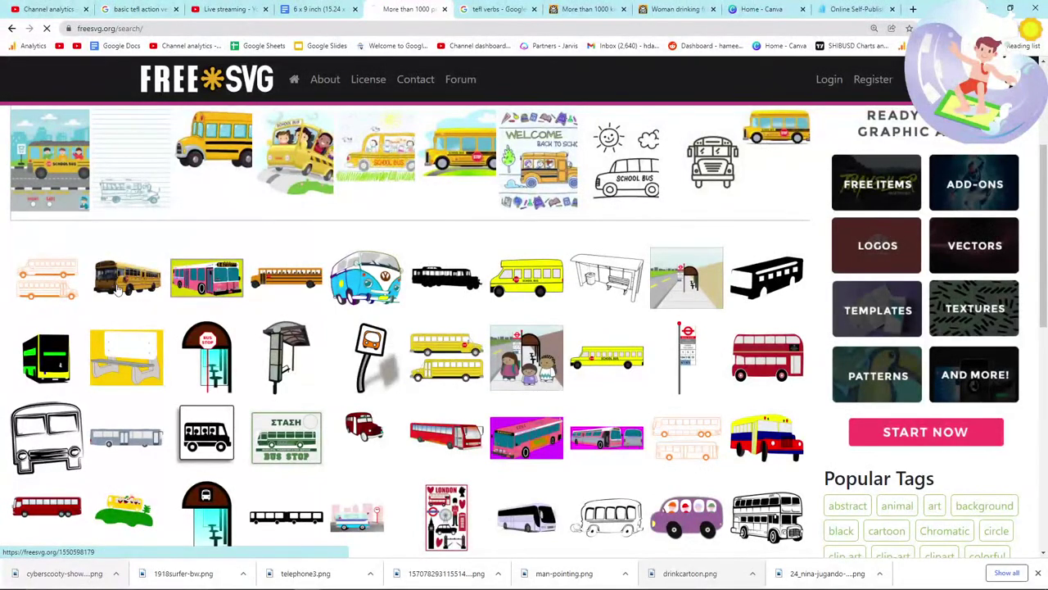
pyautogui.scroll(-3, 148, 320)
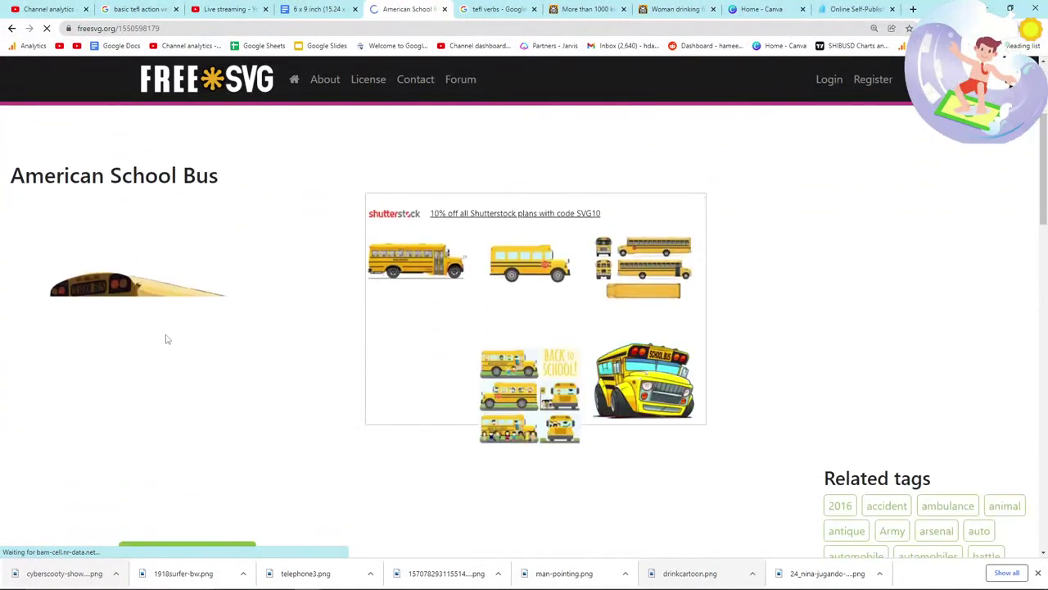
pyautogui.rightClick(163, 326)
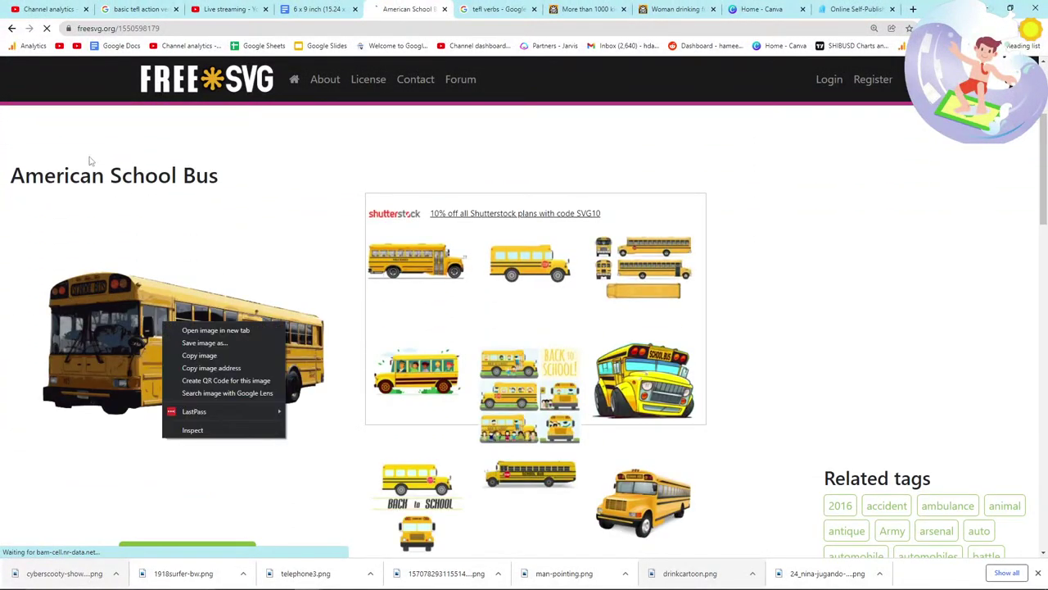
pyautogui.click(11, 28)
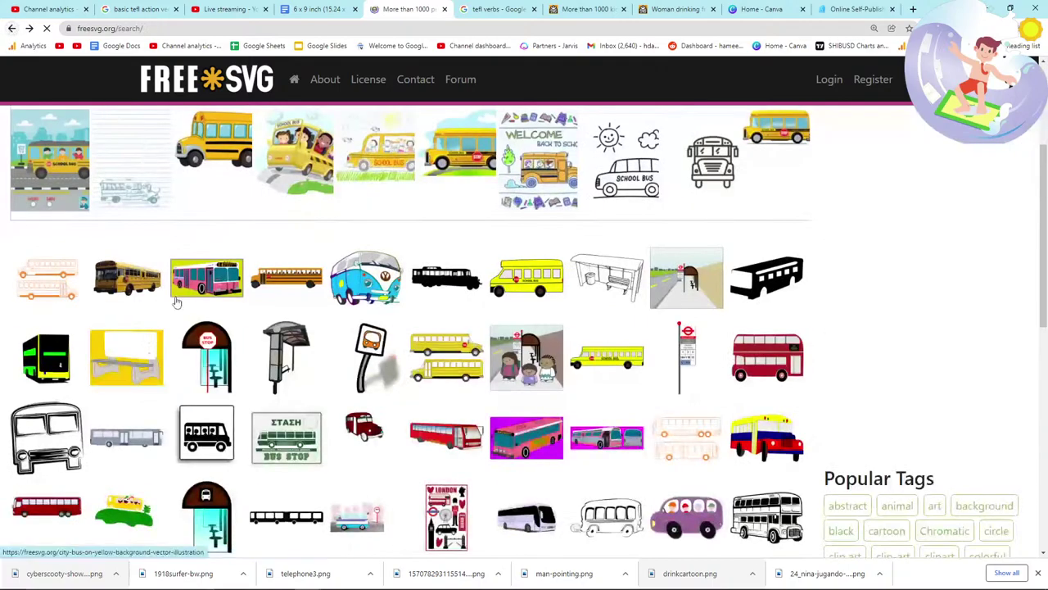
# Step: Browse page 2 of the person on bus results, then go to the tefl verbs search
pyautogui.scroll(-1, 176, 303)
pyautogui.scroll(-2, 175, 303)
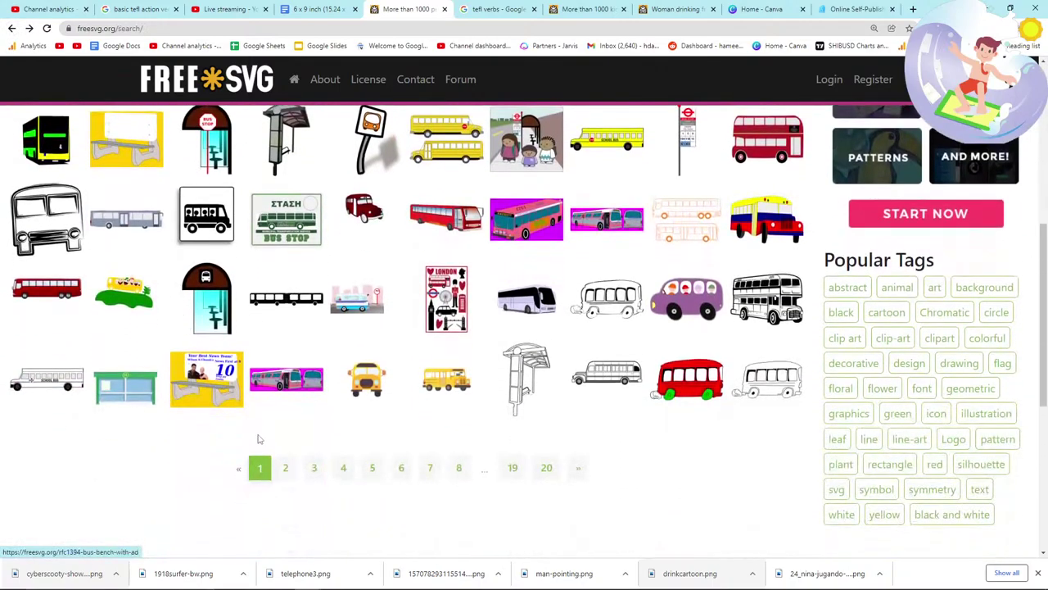
pyautogui.click(286, 467)
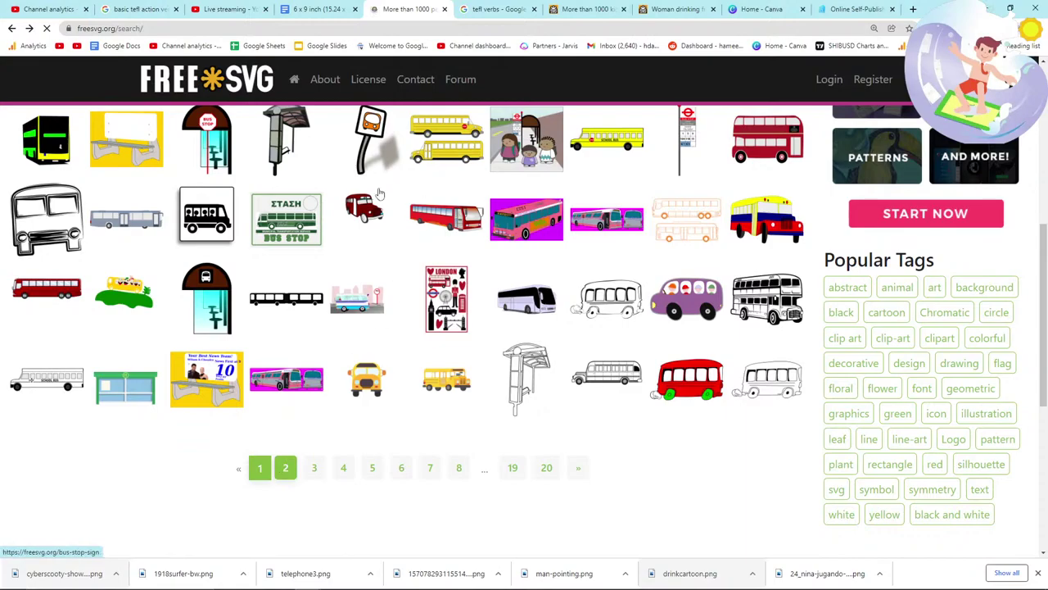
pyautogui.scroll(-4, 432, 240)
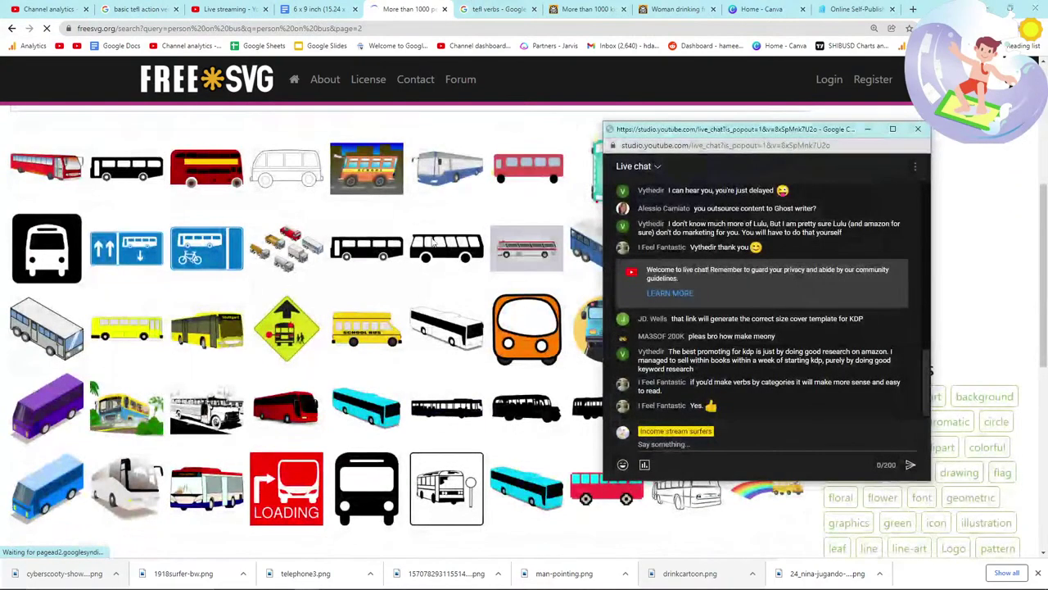
pyautogui.scroll(-4, 433, 242)
pyautogui.scroll(4, 433, 241)
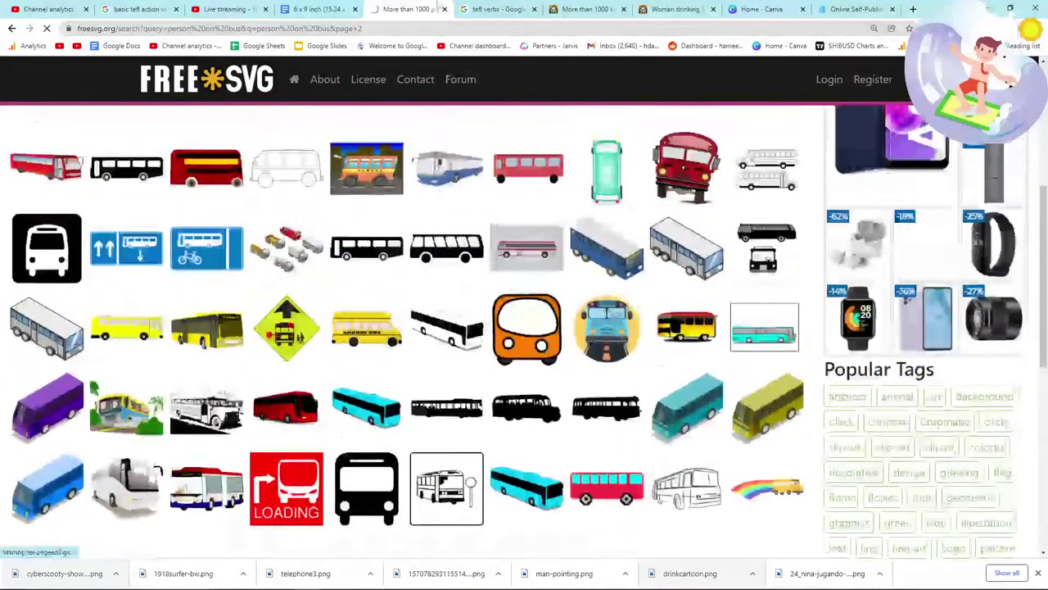
pyautogui.click(491, 9)
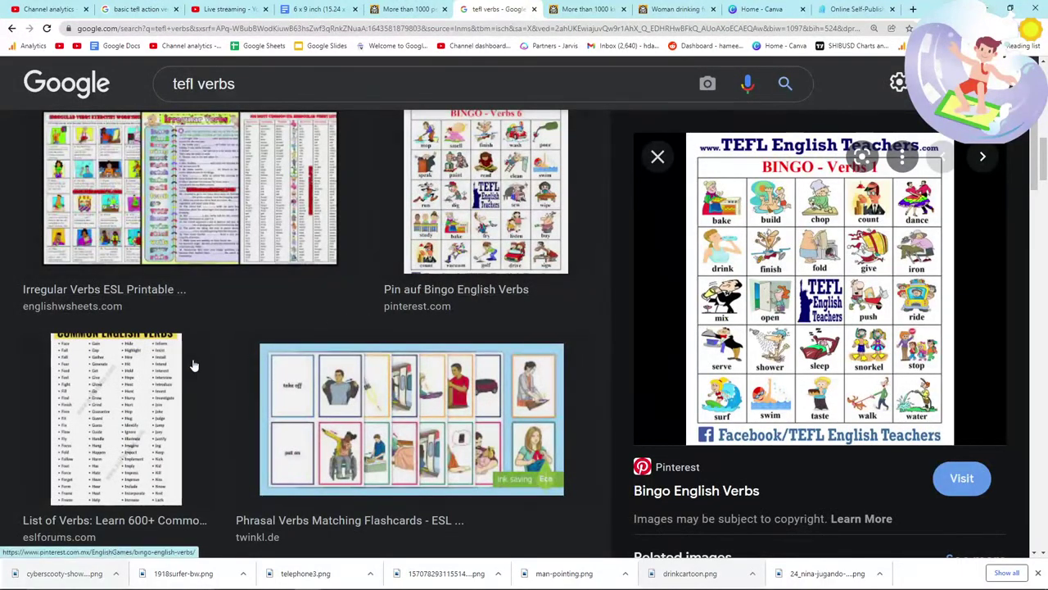
# Step: Preview the List of Verbs image, then search FreeSVG for 'give'
pyautogui.click(209, 357)
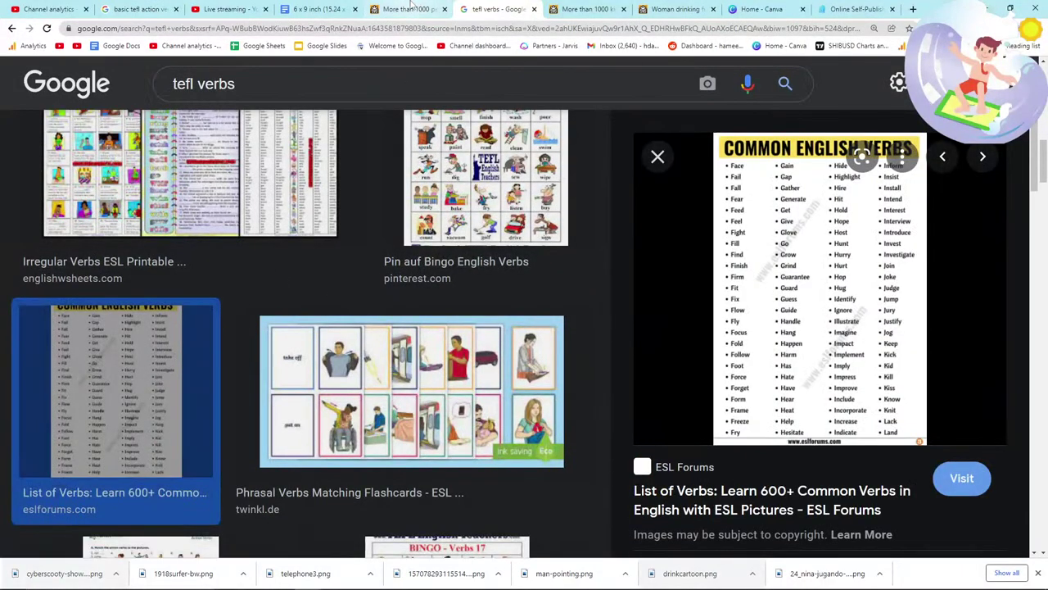
pyautogui.click(410, 9)
pyautogui.scroll(5, 384, 197)
pyautogui.click(383, 194)
pyautogui.write('give')
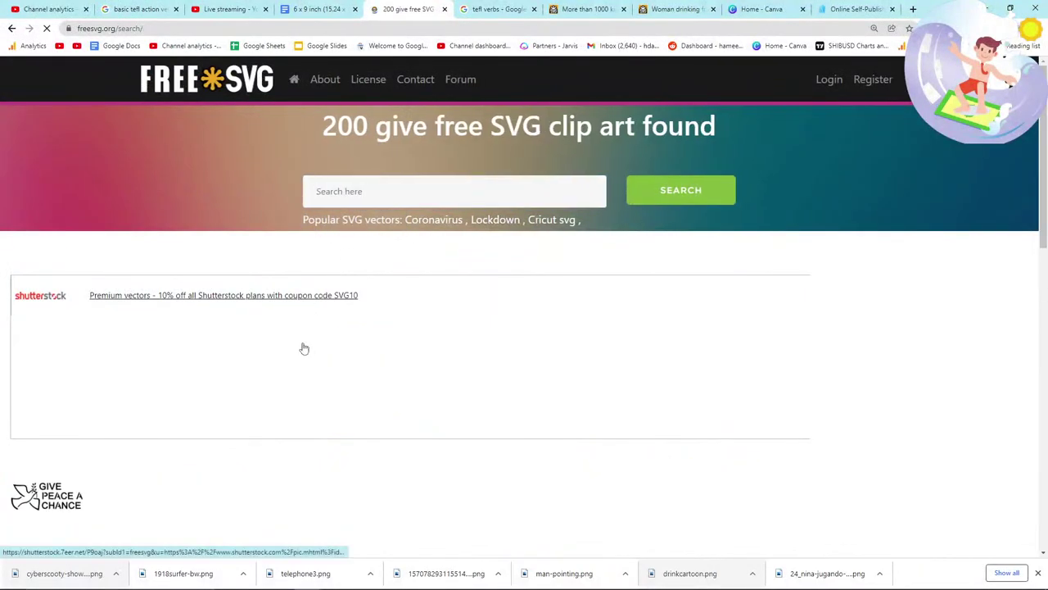
pyautogui.scroll(-3, 319, 376)
pyautogui.scroll(-3, 336, 407)
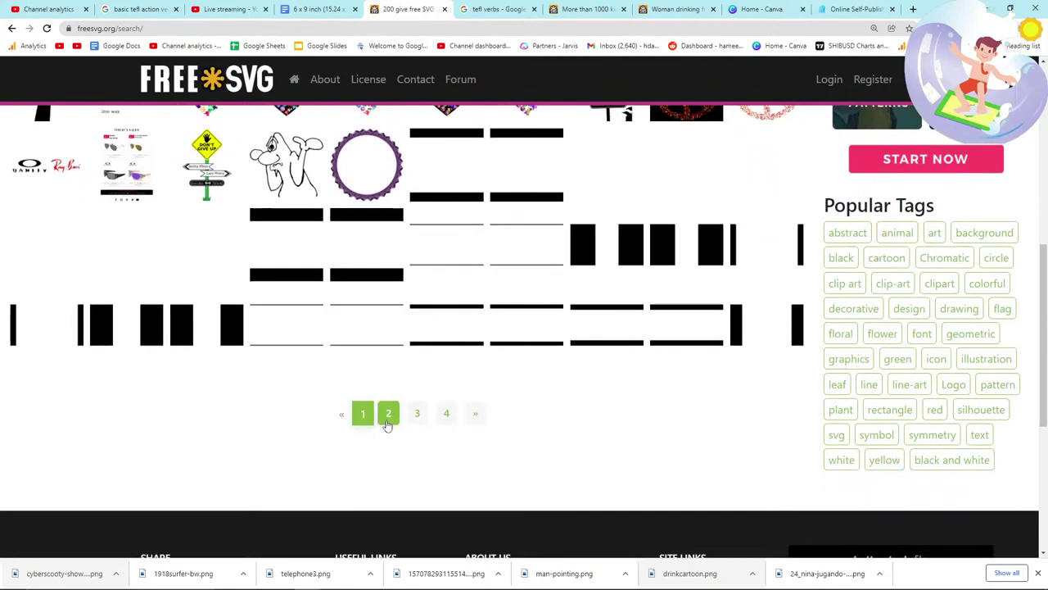
# Step: Browse pages 2 and 3 of the give results
pyautogui.click(388, 414)
pyautogui.scroll(-3, 369, 419)
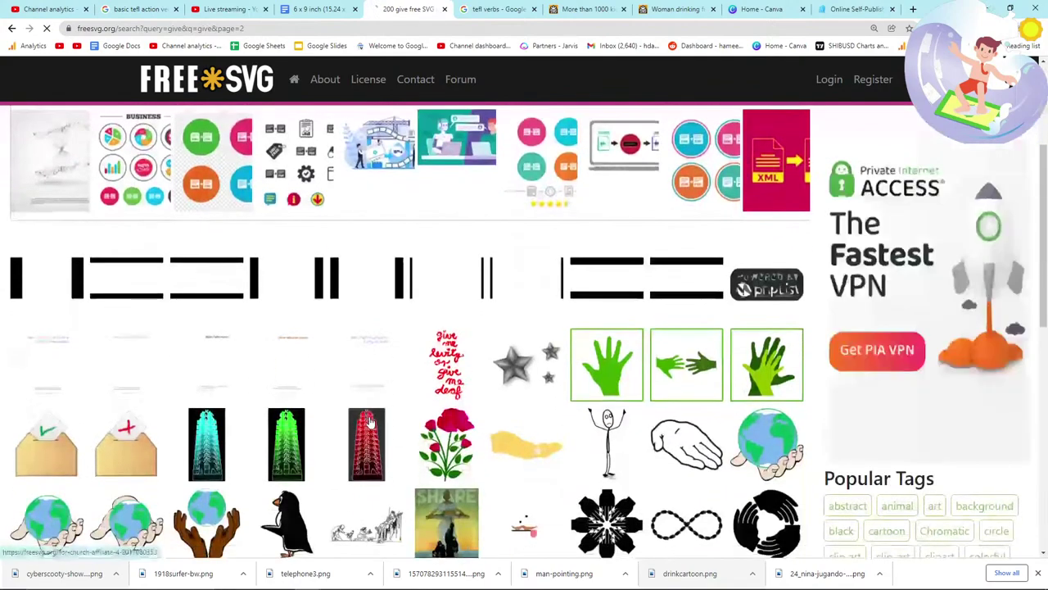
pyautogui.scroll(-3, 369, 422)
pyautogui.scroll(-1, 375, 421)
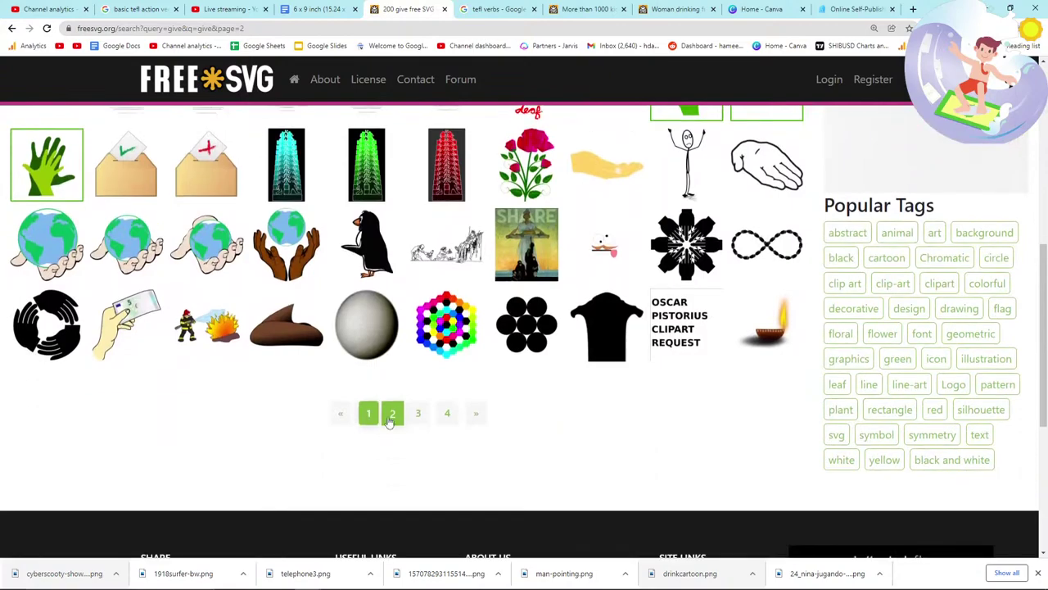
pyautogui.click(416, 425)
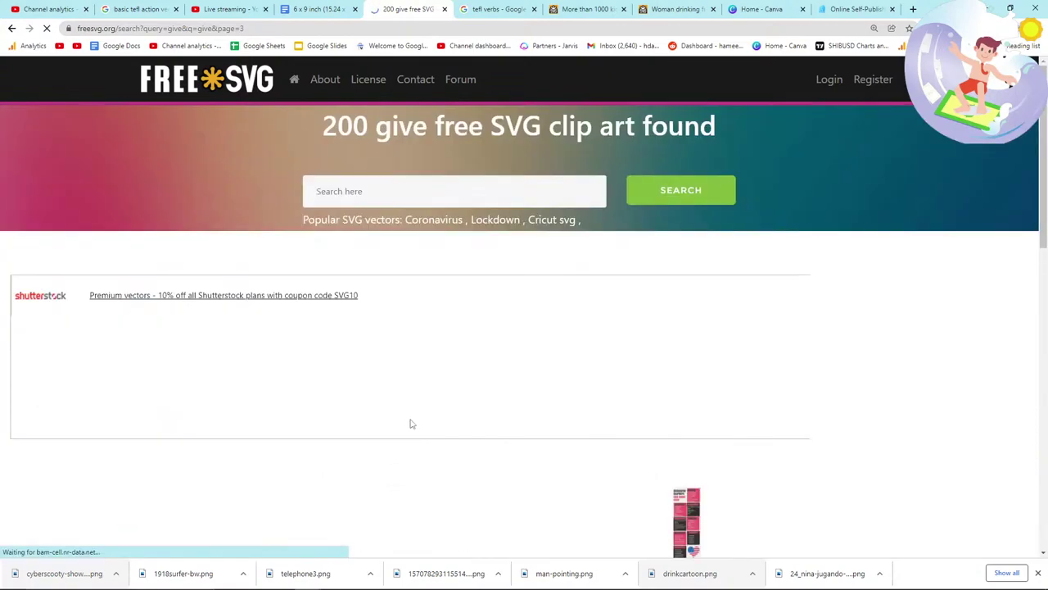
pyautogui.hotkey('alt', 'Tab')
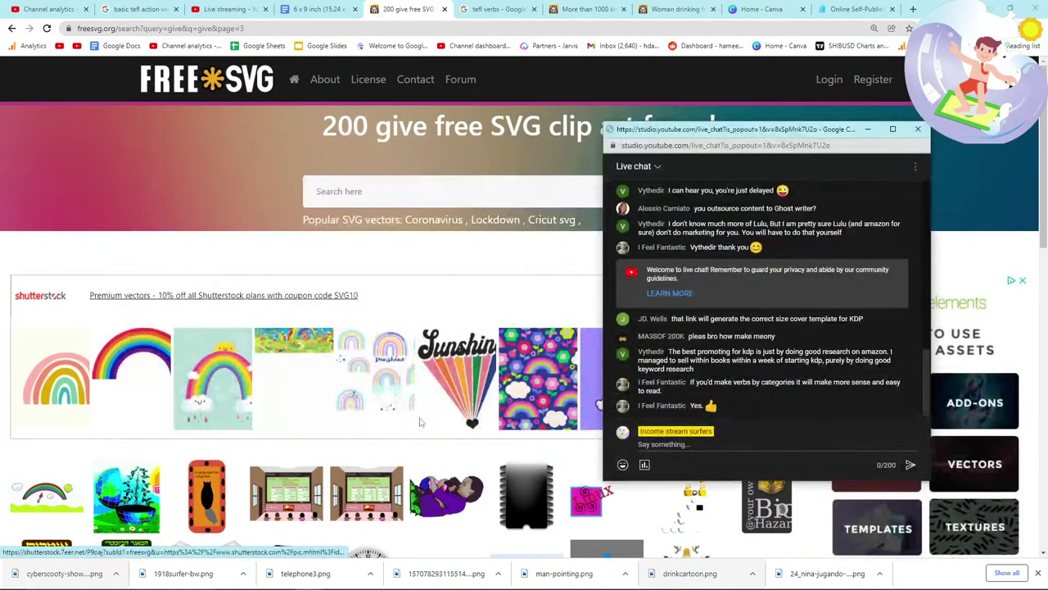
pyautogui.click(420, 423)
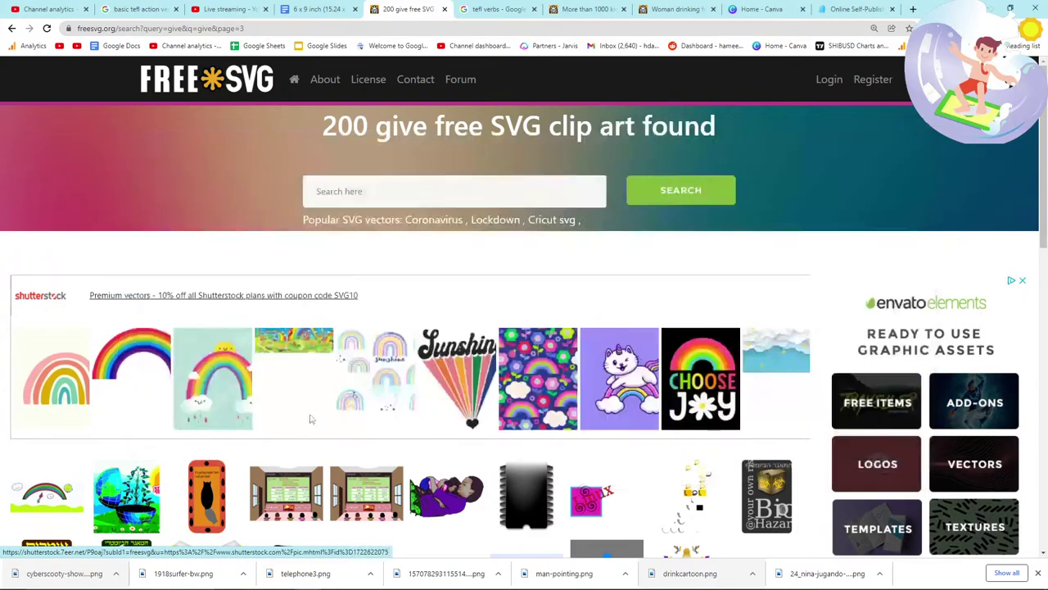
pyautogui.scroll(-4, 401, 424)
pyautogui.scroll(3, 387, 425)
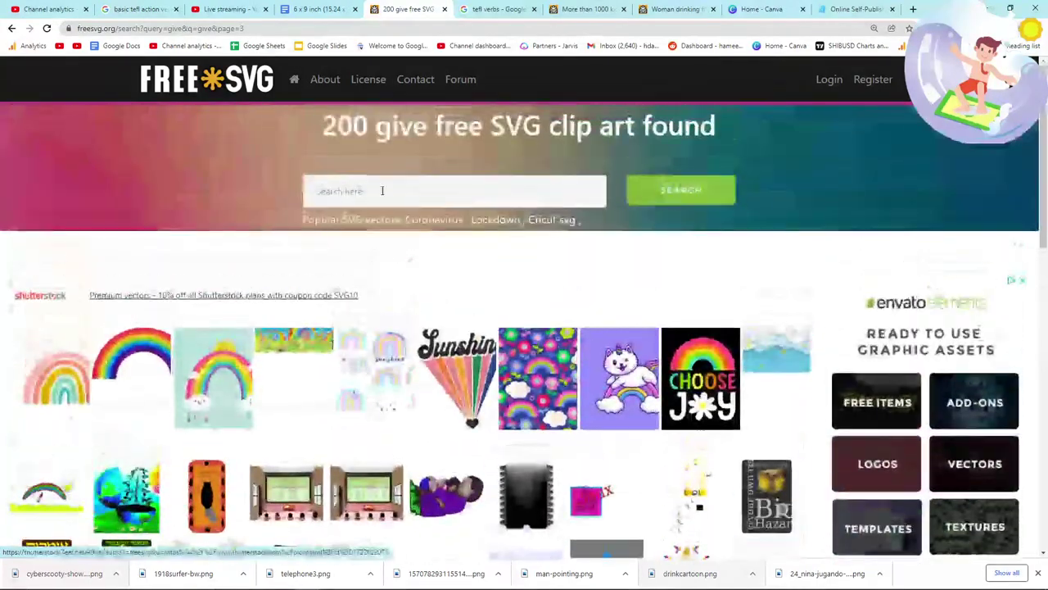
# Step: Search FreeSVG for 'give me that' and scan the results
pyautogui.click(381, 190)
pyautogui.write('give me that')
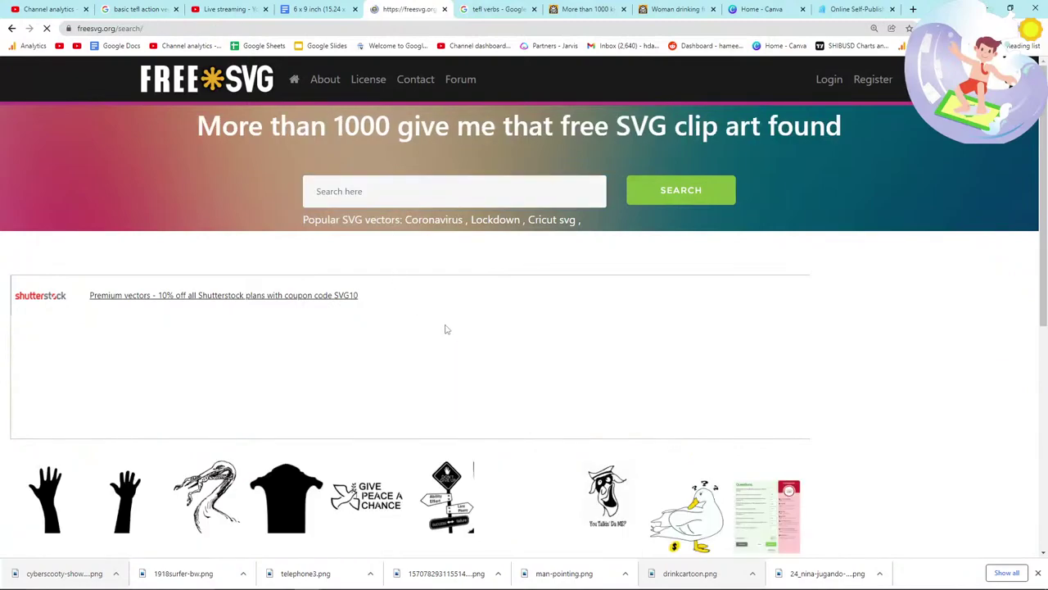
pyautogui.scroll(-3, 444, 328)
pyautogui.scroll(-2, 288, 326)
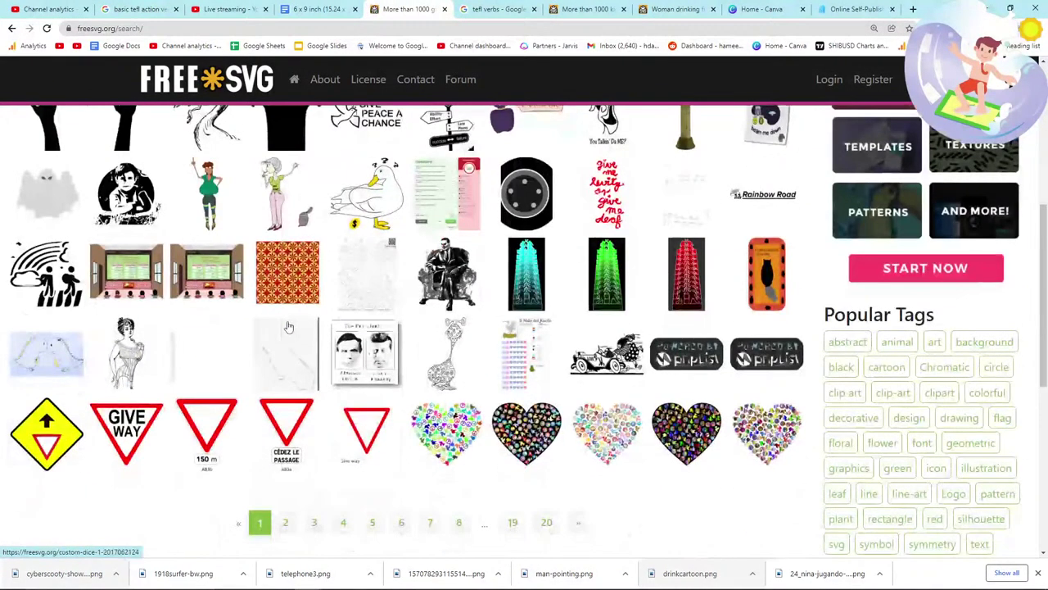
pyautogui.scroll(3, 288, 326)
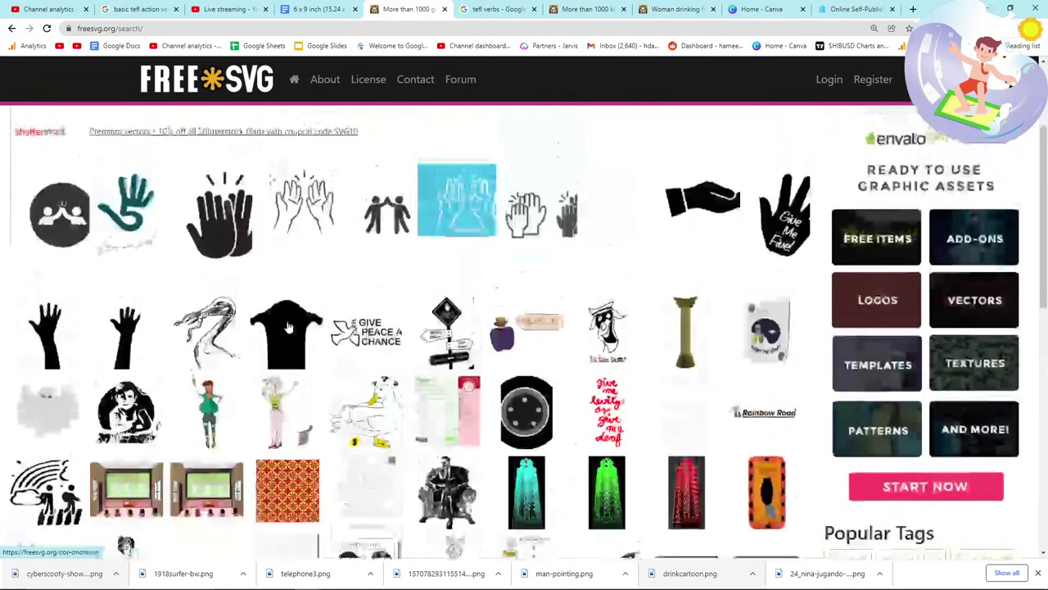
pyautogui.scroll(2, 288, 326)
pyautogui.click(367, 191)
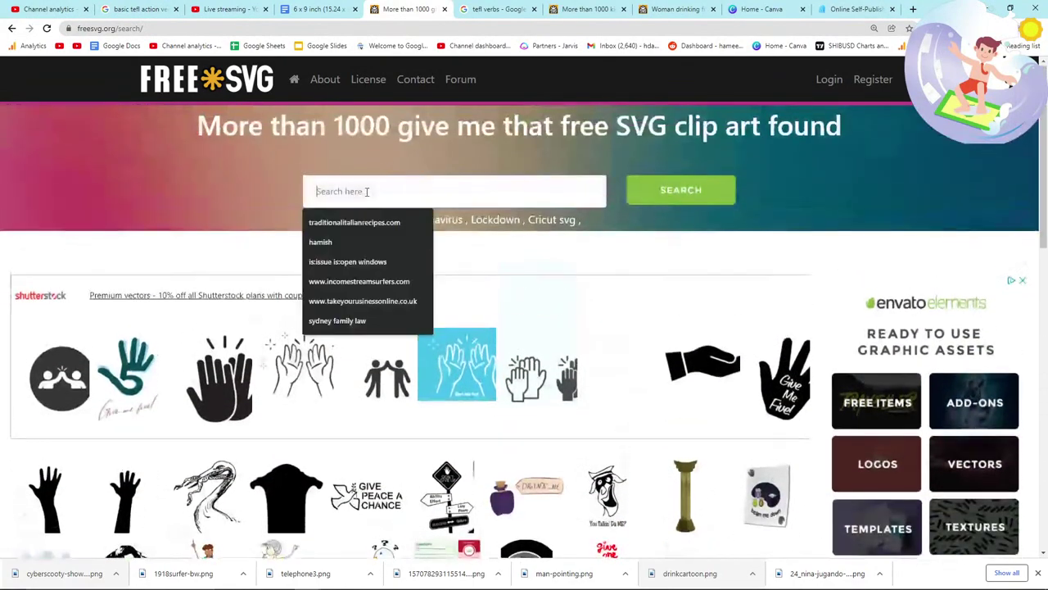
# Step: Preview the Verbs ESL Games worksheet and verbs bingo card images from the tefl verbs search
pyautogui.click(492, 8)
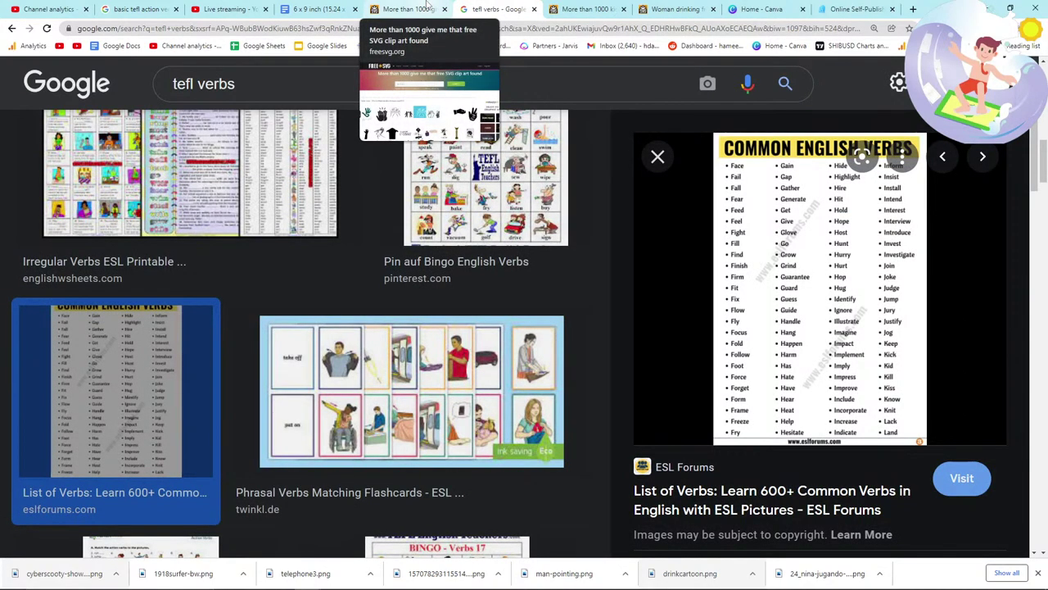
pyautogui.scroll(-3, 381, 273)
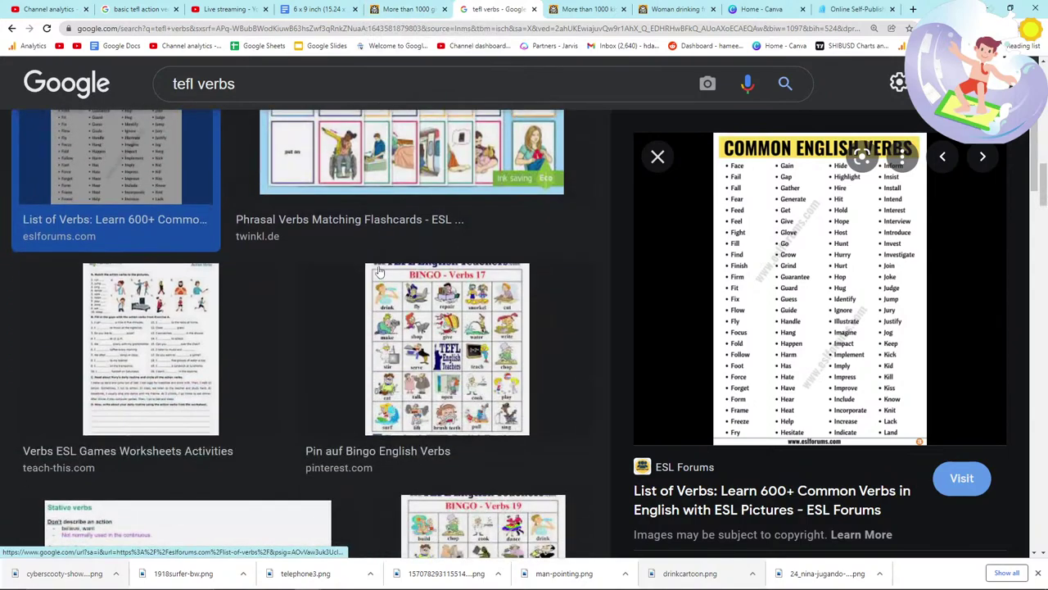
pyautogui.click(188, 321)
pyautogui.scroll(-3, 270, 282)
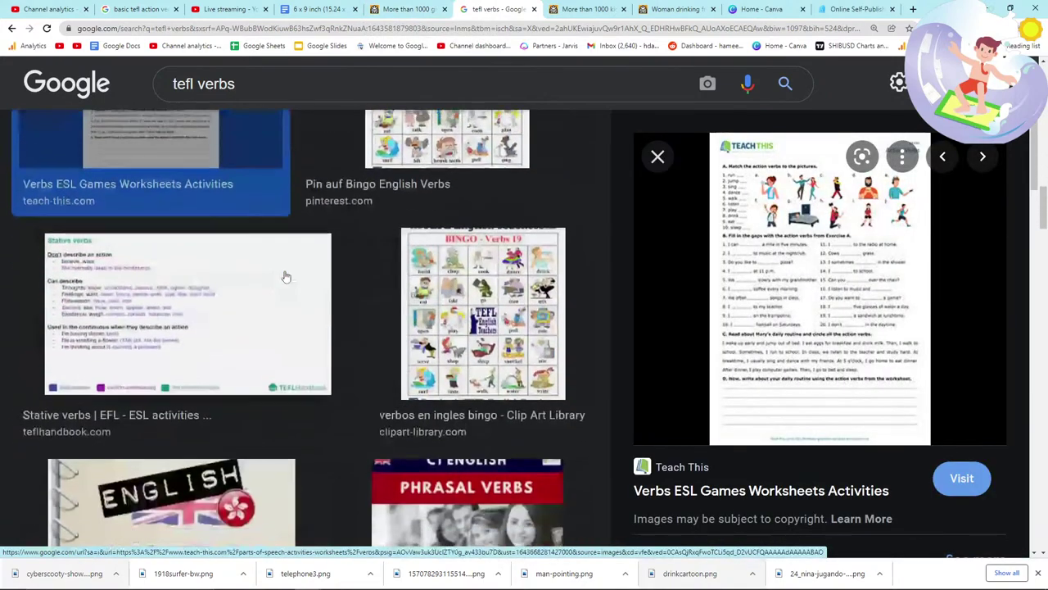
pyautogui.scroll(-4, 271, 292)
pyautogui.scroll(3, 271, 292)
pyautogui.click(484, 268)
# Step: Search FreeSVG for 'sleep' and scroll through its 161 results
pyautogui.hotkey('ctrl', 'shift', 'Tab')
pyautogui.write('leep')
pyautogui.press('Return')
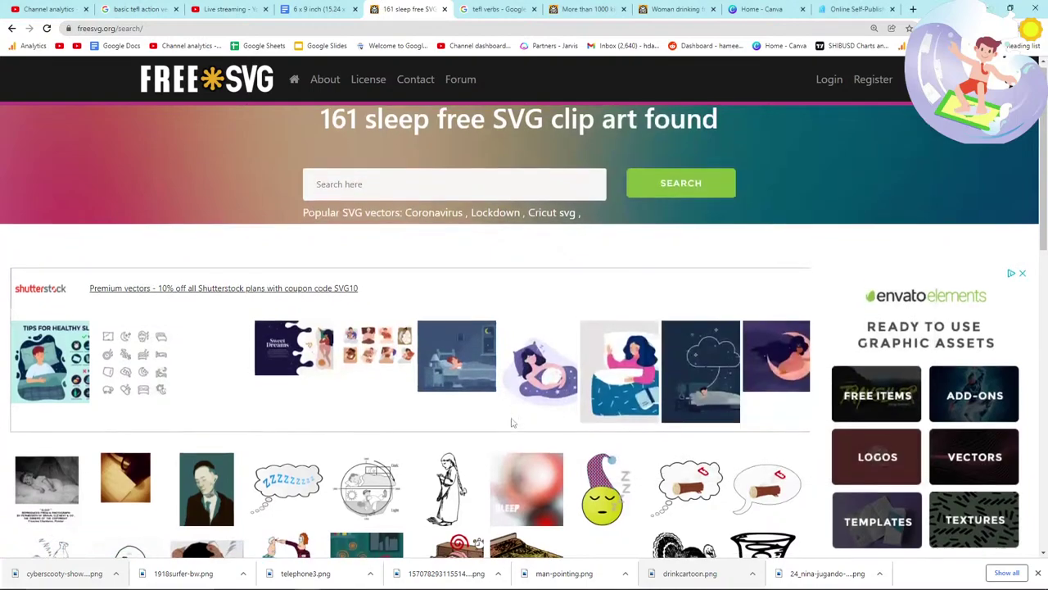
pyautogui.scroll(-2, 410, 369)
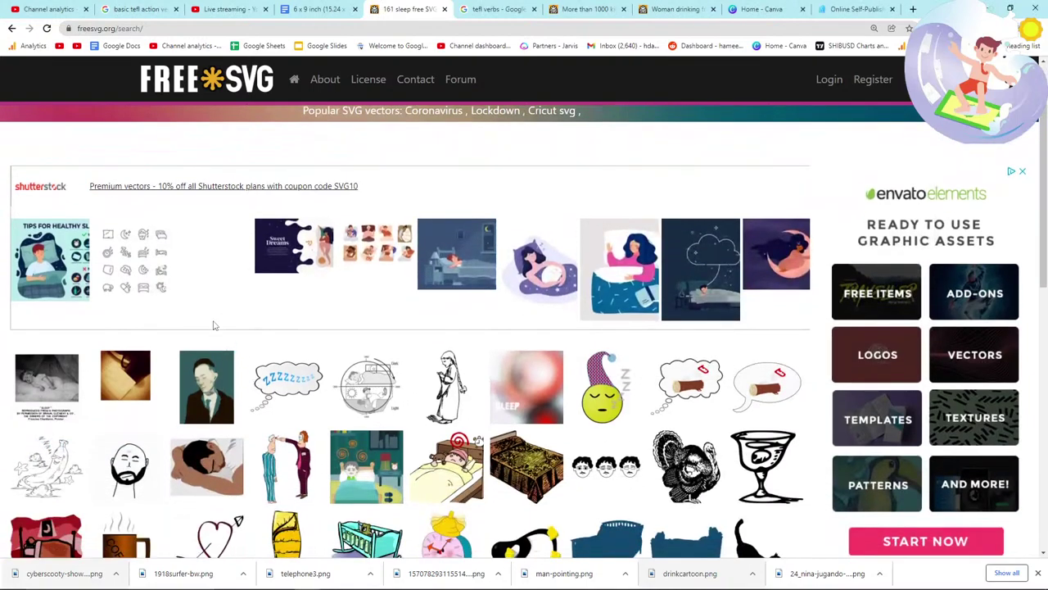
pyautogui.scroll(-2, 212, 329)
pyautogui.scroll(-1, 220, 302)
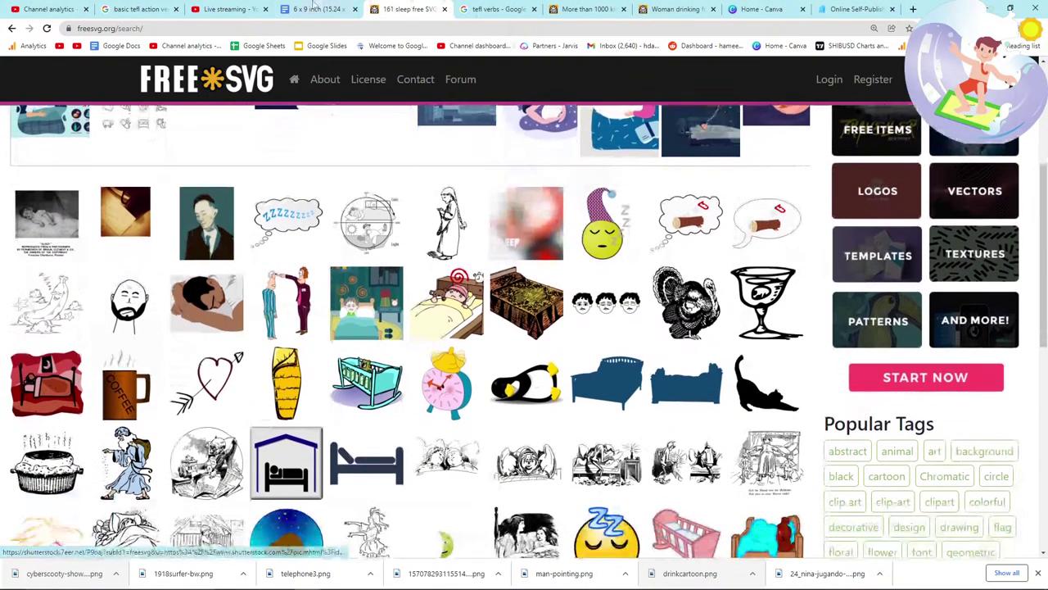
pyautogui.hotkey('ctrl', 'pageup')
pyautogui.scroll(-4, 472, 315)
pyautogui.scroll(20, 492, 327)
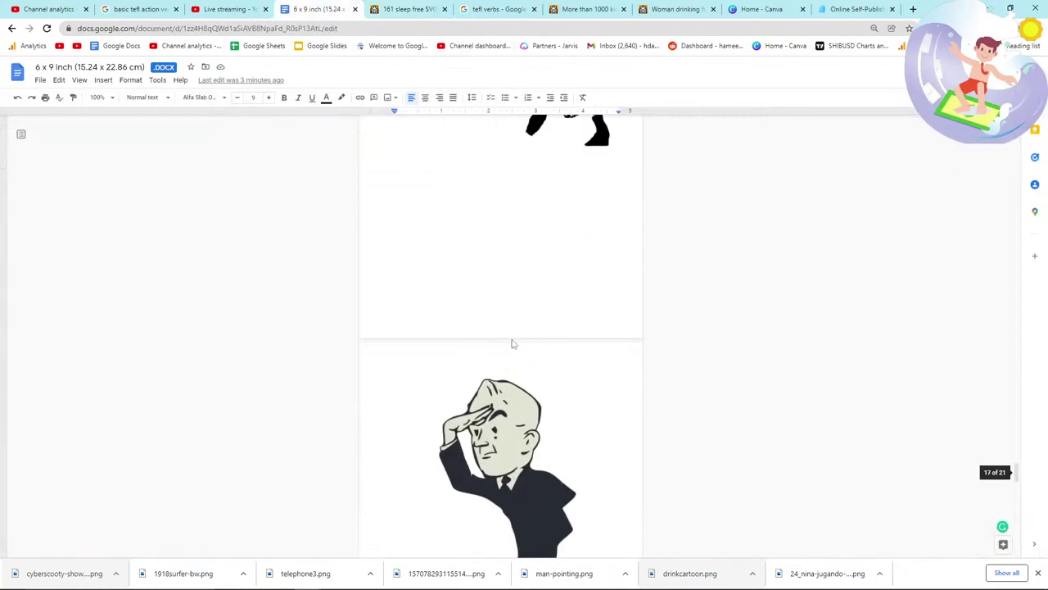
pyautogui.scroll(10, 507, 335)
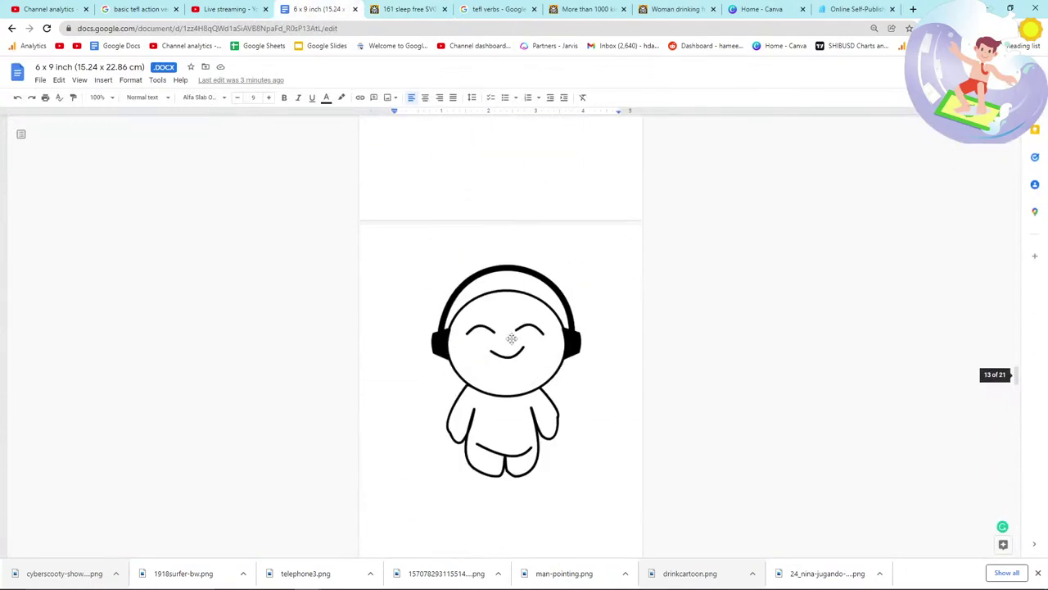
pyautogui.moveTo(1017, 370); pyautogui.dragTo(1012, 155)
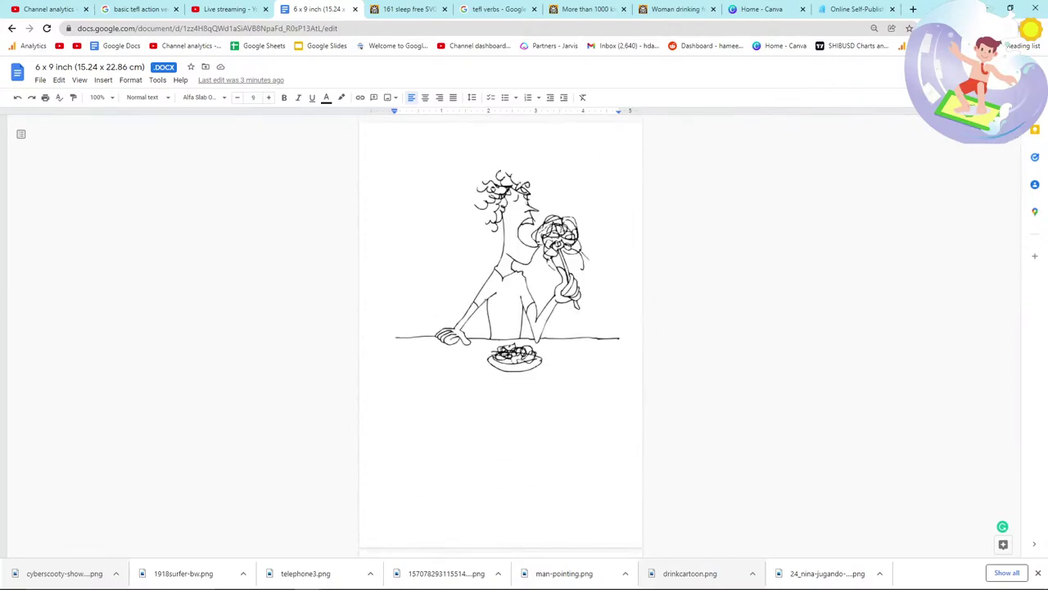
pyautogui.scroll(-13, 578, 334)
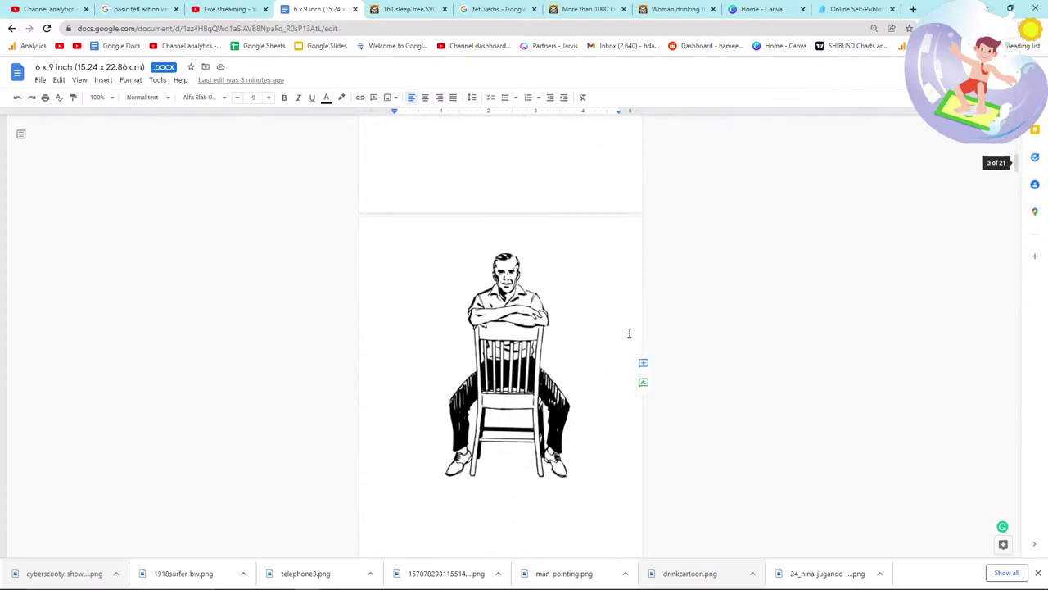
pyautogui.scroll(-10, 629, 333)
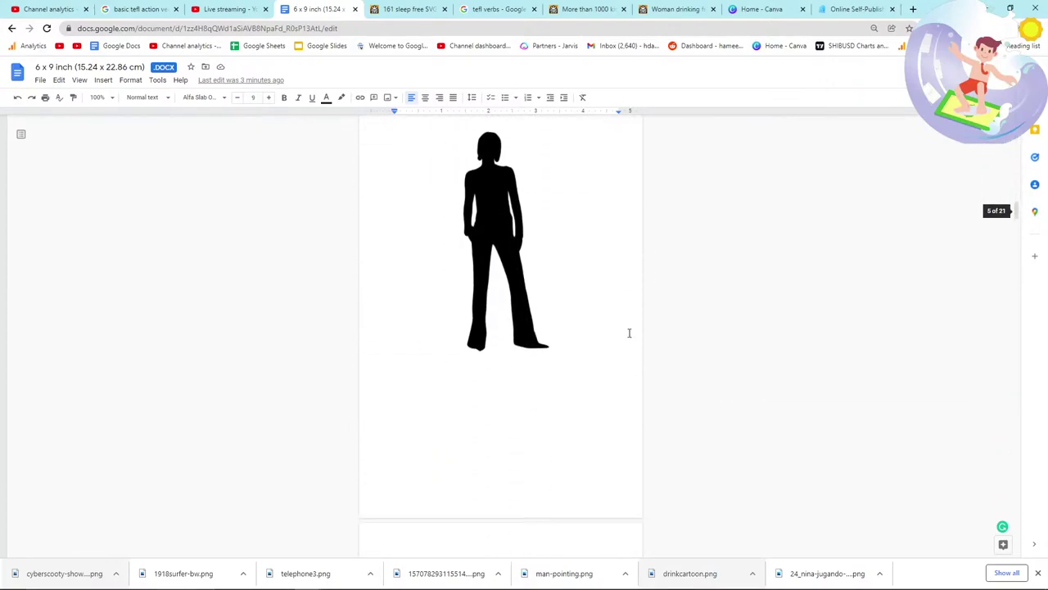
pyautogui.scroll(-5, 629, 333)
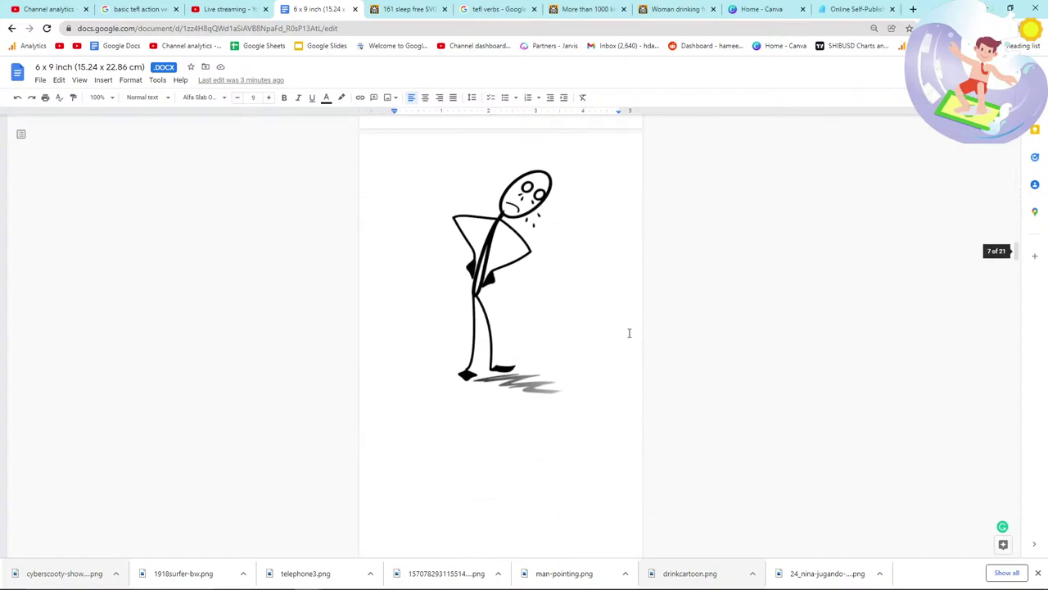
pyautogui.scroll(-8, 629, 332)
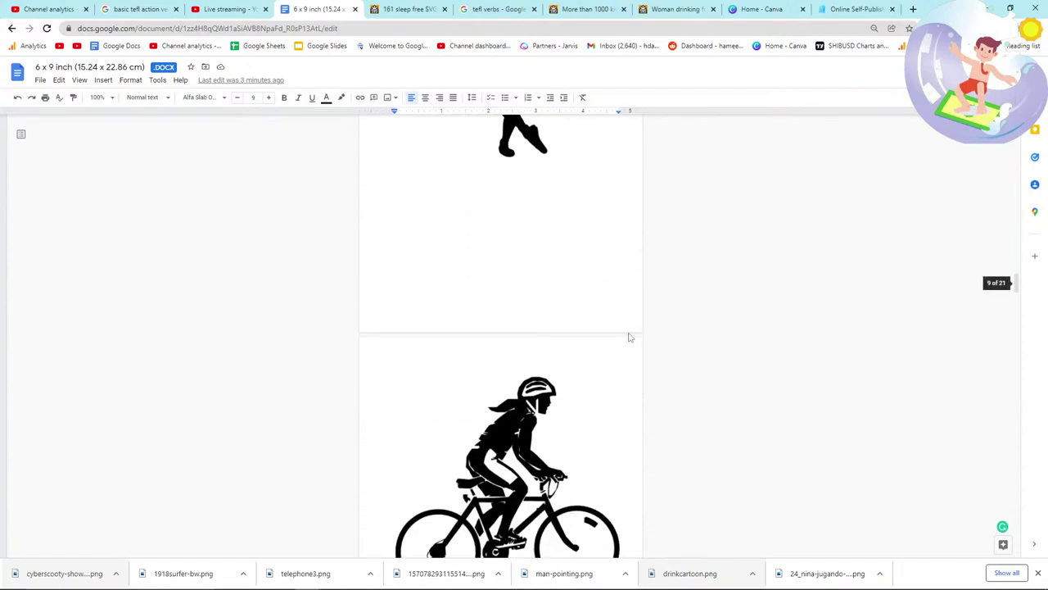
pyautogui.scroll(-8, 629, 332)
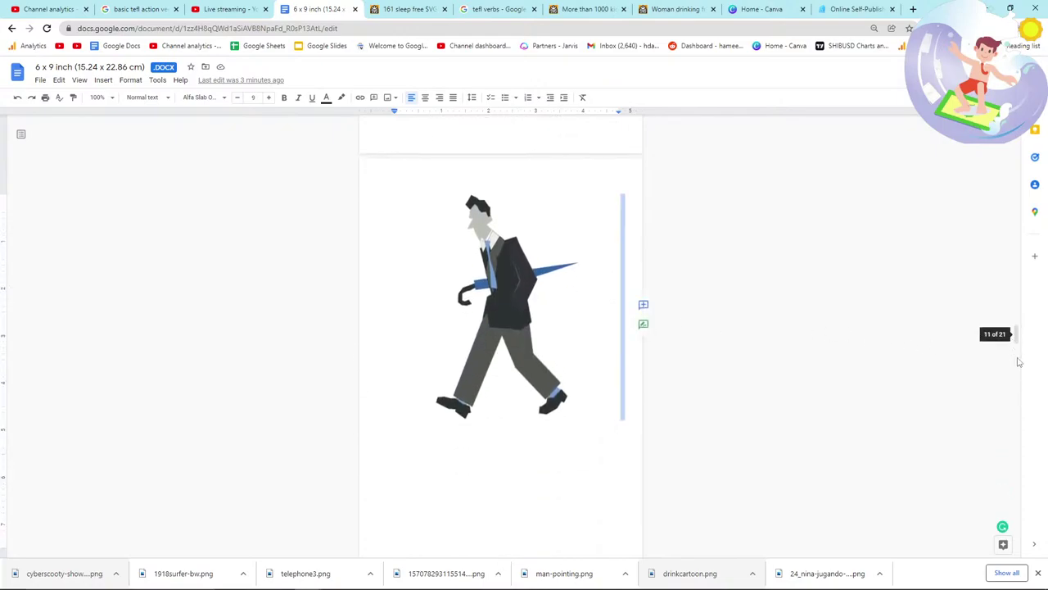
pyautogui.moveTo(1015, 334); pyautogui.dragTo(1016, 528)
pyautogui.hotkey('alt', 'Tab')
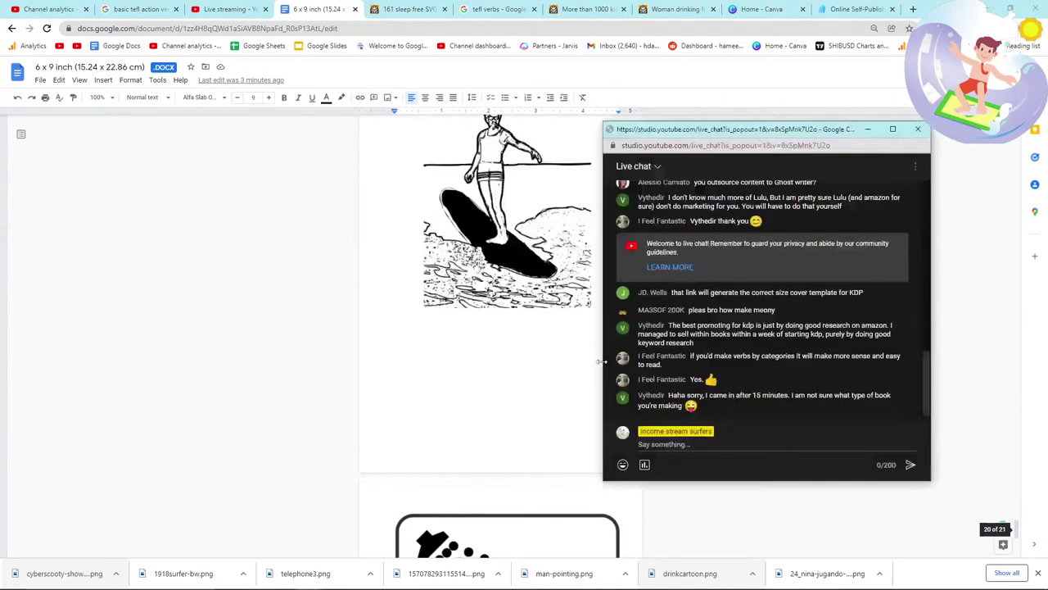
pyautogui.click(601, 360)
pyautogui.scroll(-5, 606, 377)
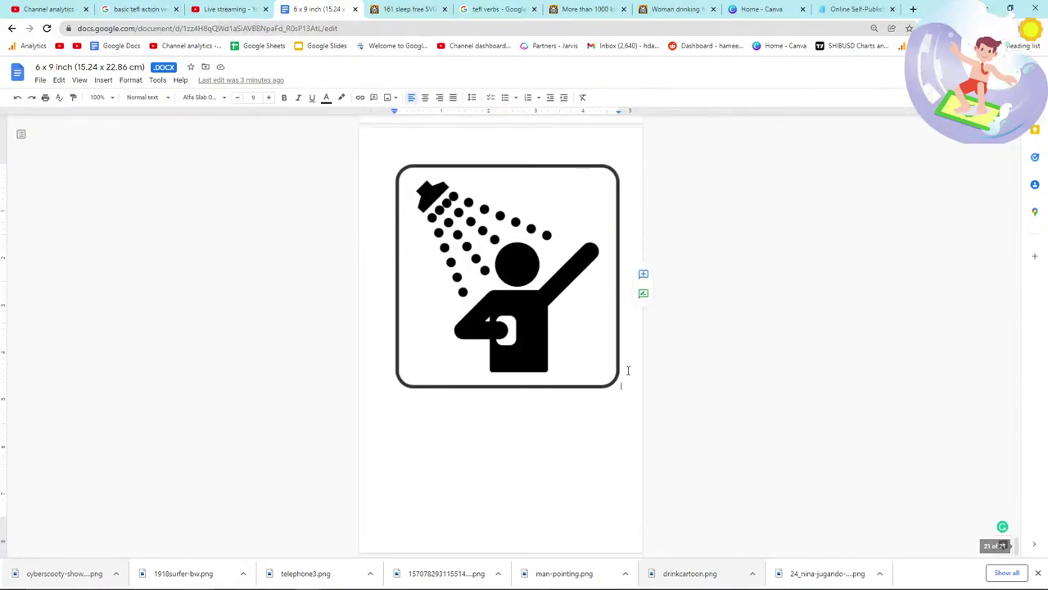
pyautogui.click(394, 5)
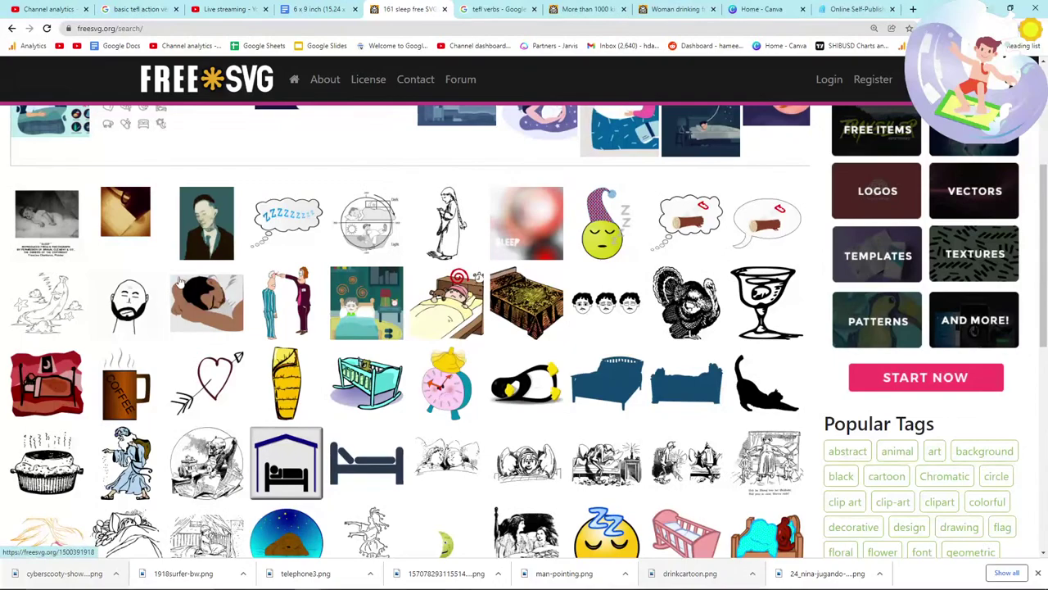
# Step: Open the hibernating bear clip art and start saving the coloured version, then cancel
pyautogui.scroll(-2, 375, 315)
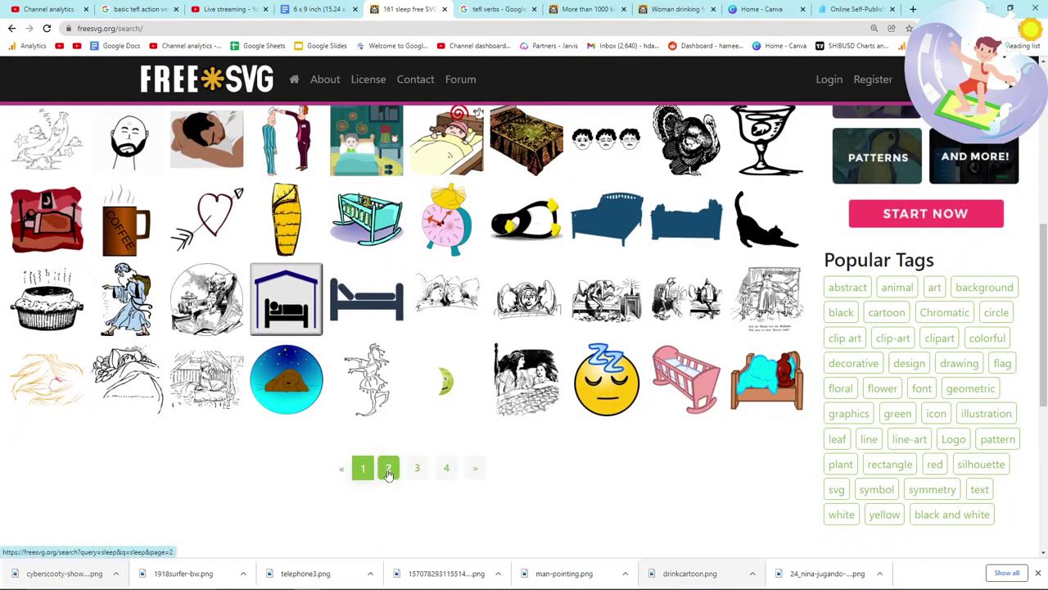
pyautogui.click(774, 399)
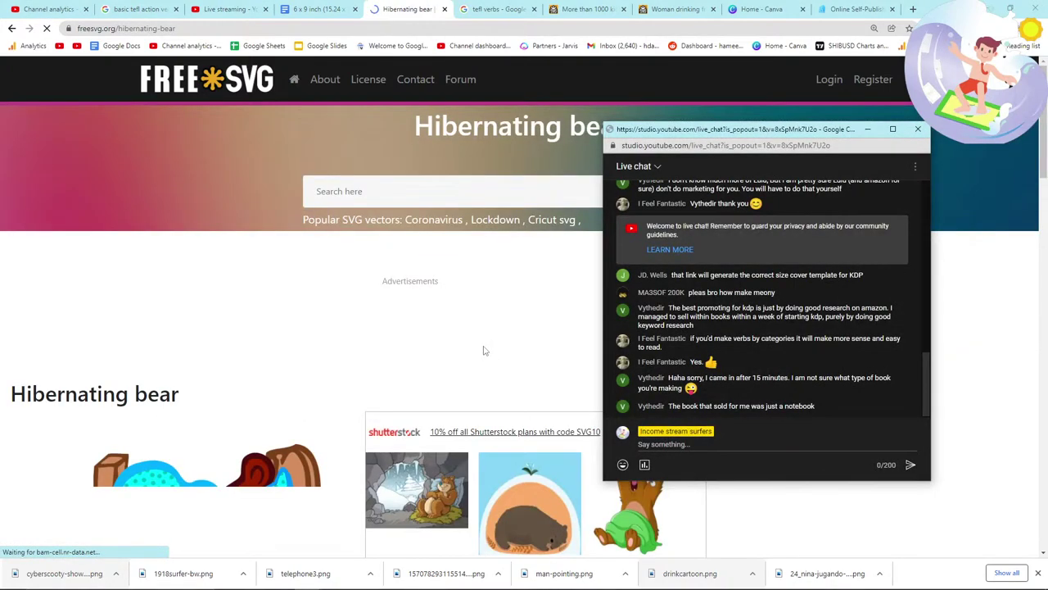
pyautogui.click(571, 451)
pyautogui.scroll(-3, 571, 451)
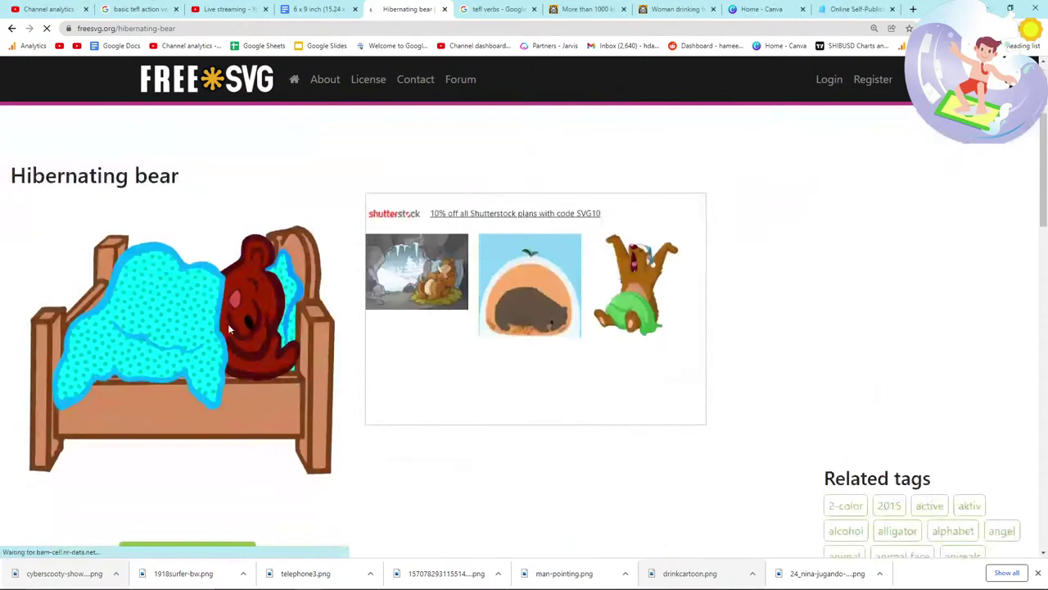
pyautogui.rightClick(231, 324)
pyautogui.click(256, 340)
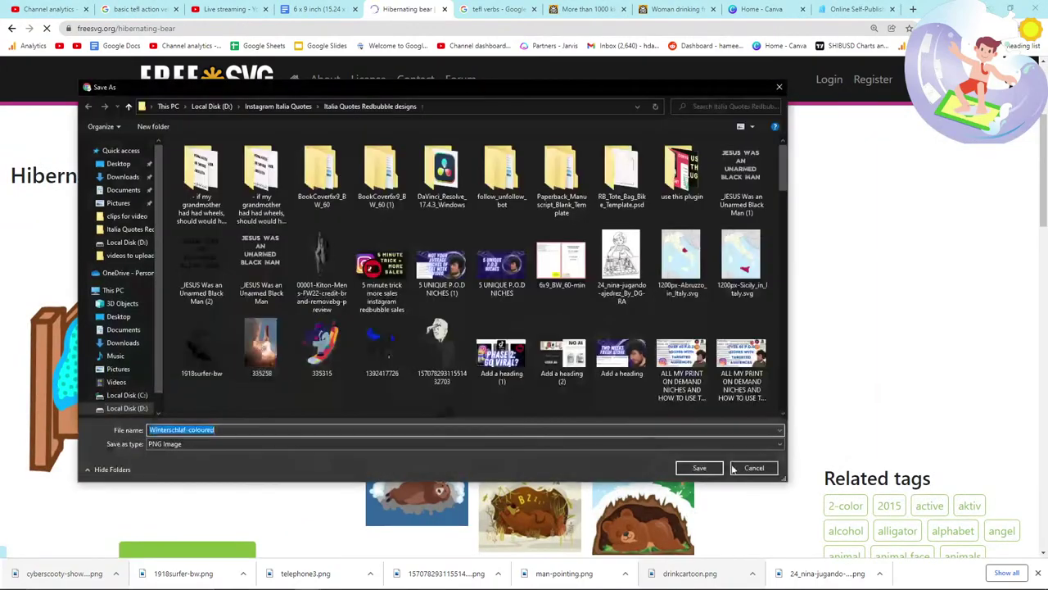
pyautogui.click(755, 470)
# Step: Return to the sleep results, open the next page, and check the book document
pyautogui.click(12, 29)
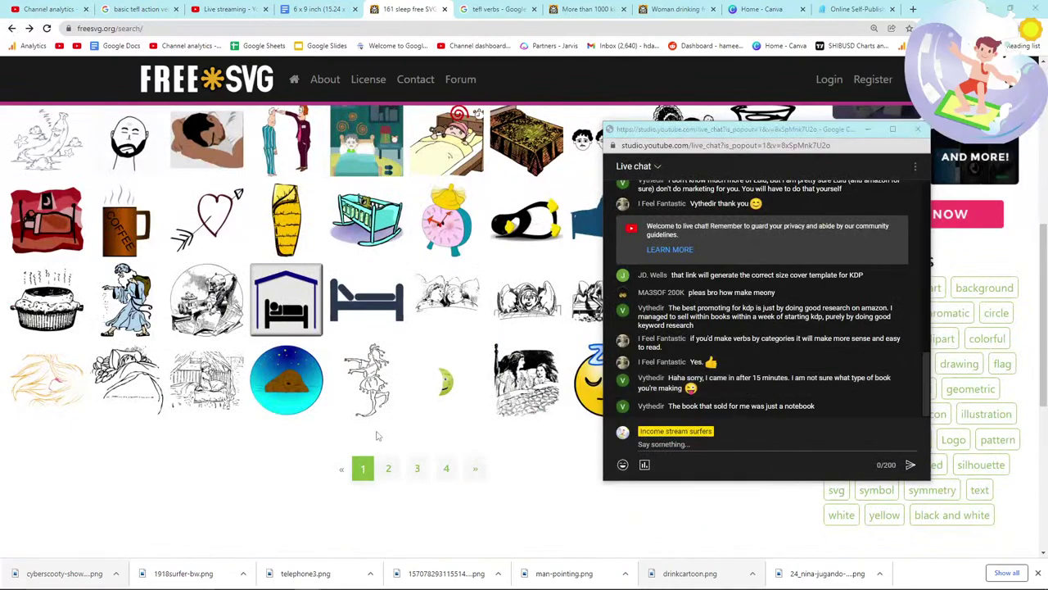
pyautogui.click(387, 467)
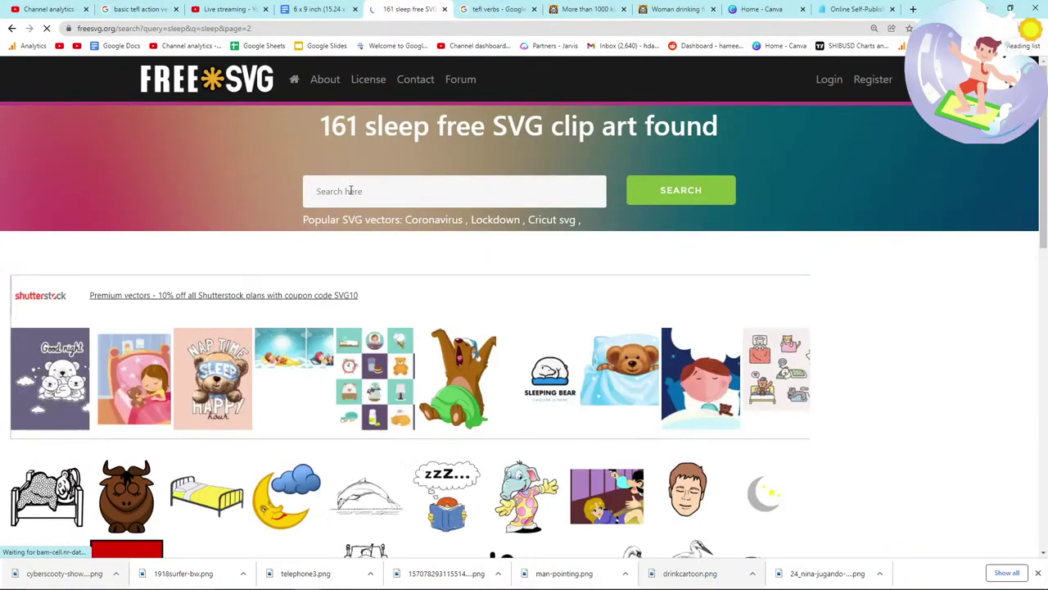
pyautogui.click(327, 10)
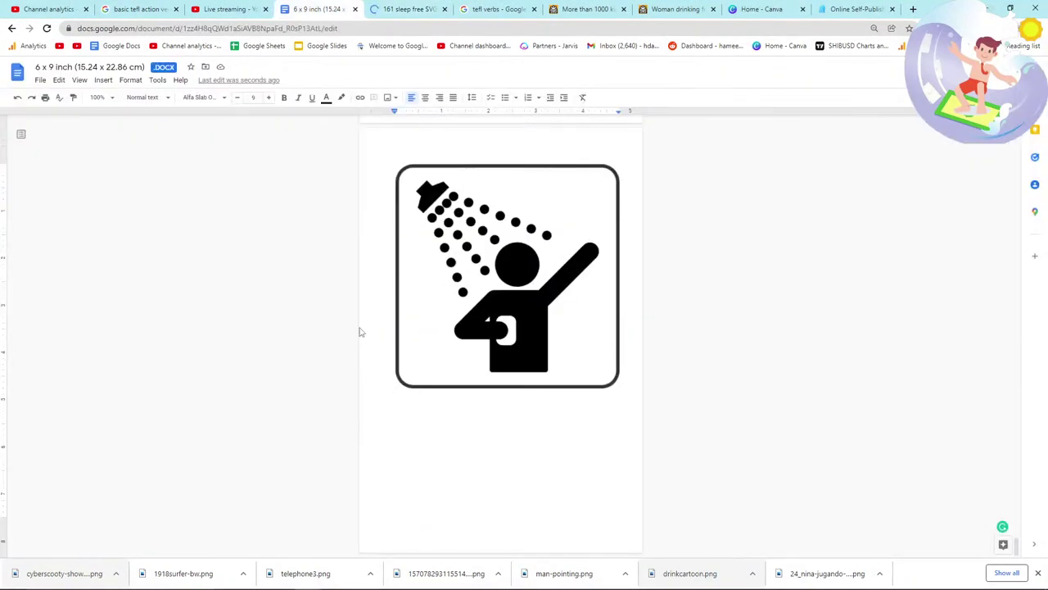
pyautogui.click(397, 9)
pyautogui.scroll(-5, 206, 239)
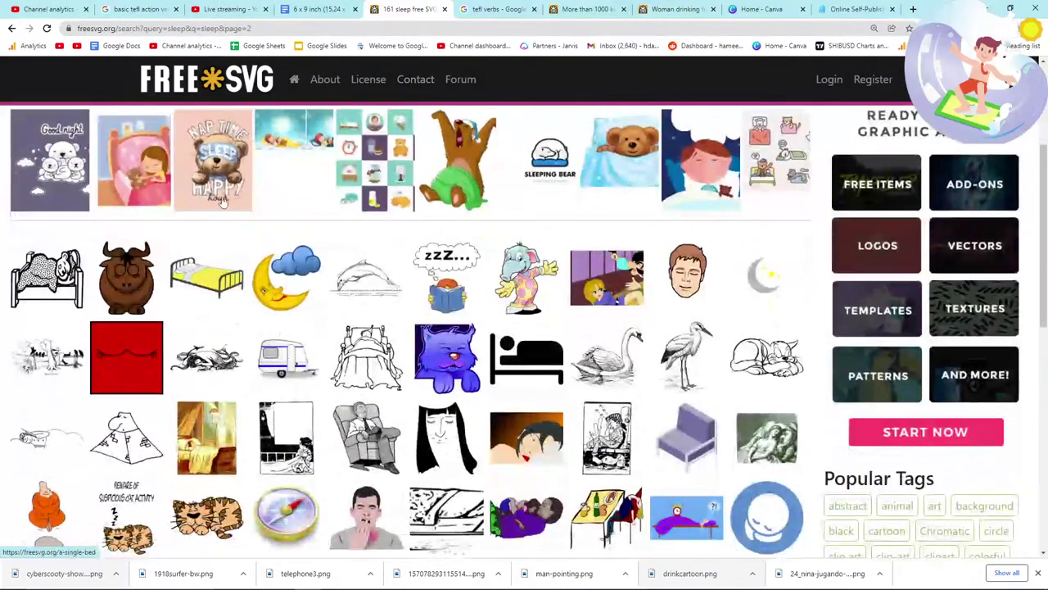
pyautogui.click(312, 8)
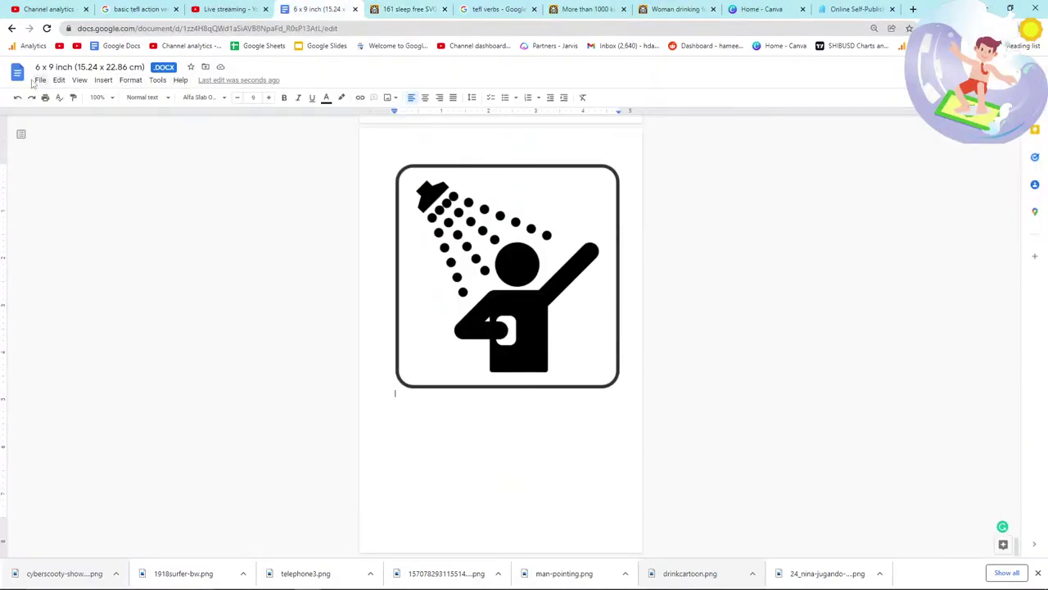
pyautogui.click(407, 9)
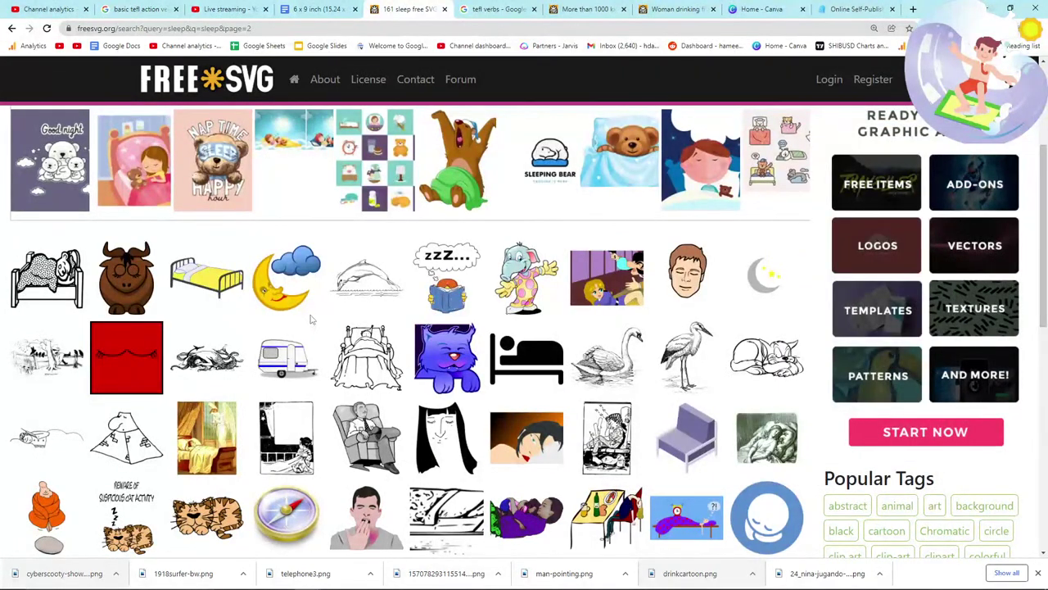
# Step: Save the Bear sleeping in a bed line art as Winterschlaf-lineart.png
pyautogui.scroll(-1, 312, 319)
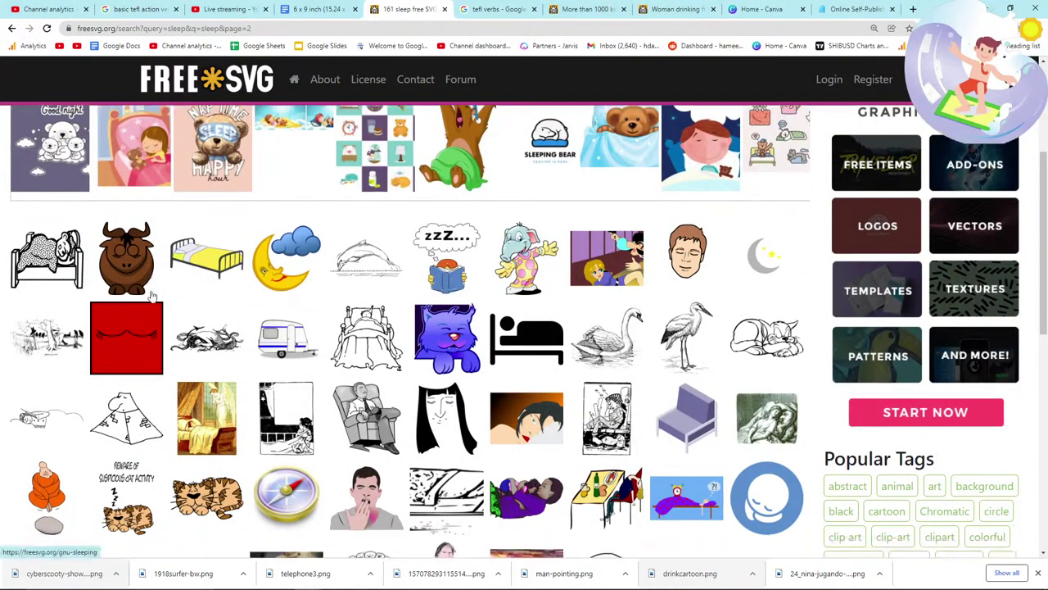
pyautogui.click(45, 240)
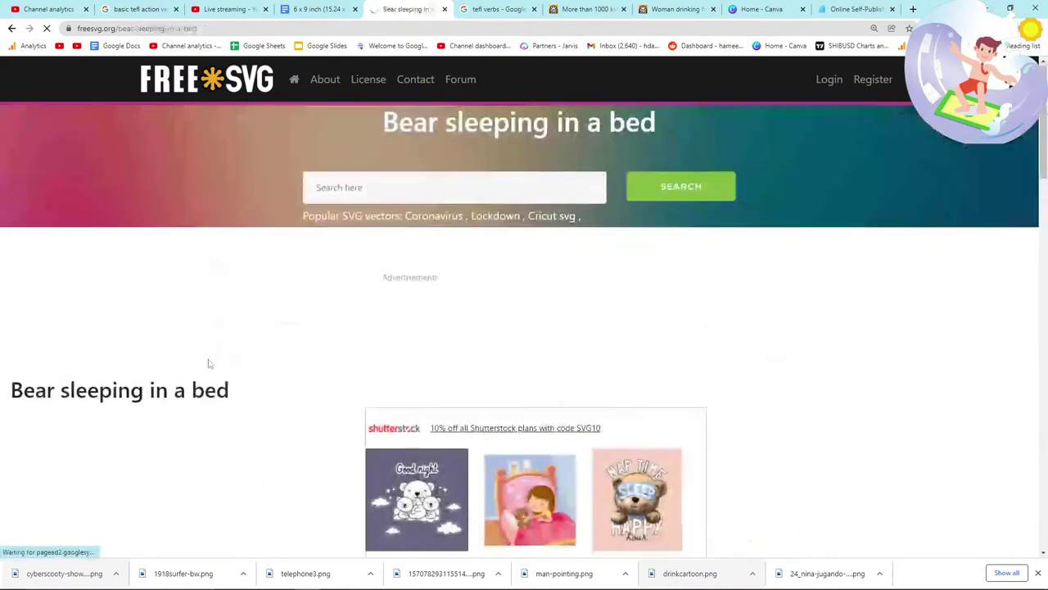
pyautogui.scroll(-3, 201, 361)
pyautogui.rightClick(190, 360)
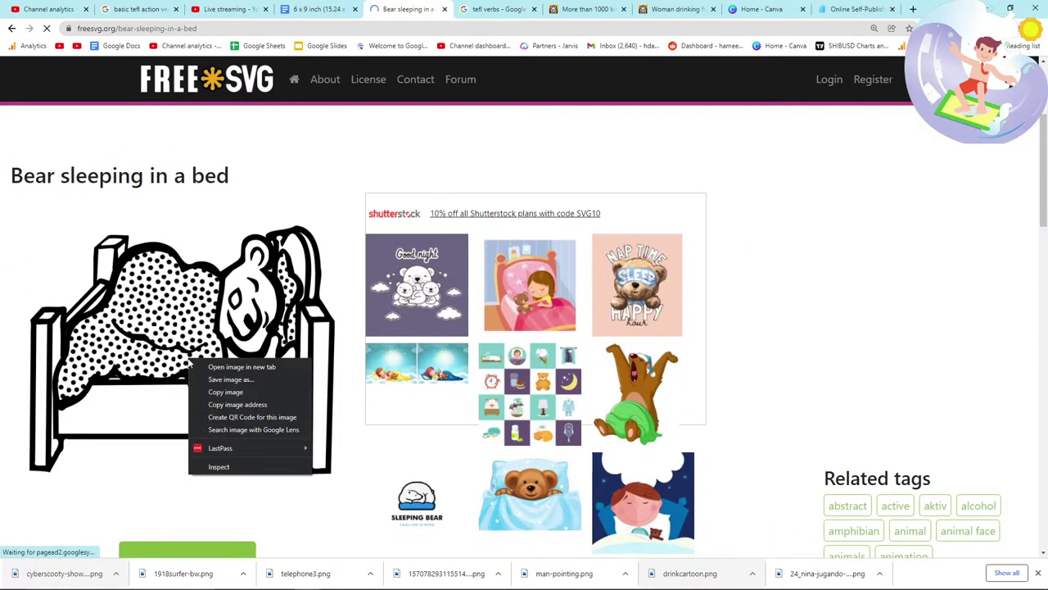
pyautogui.click(234, 379)
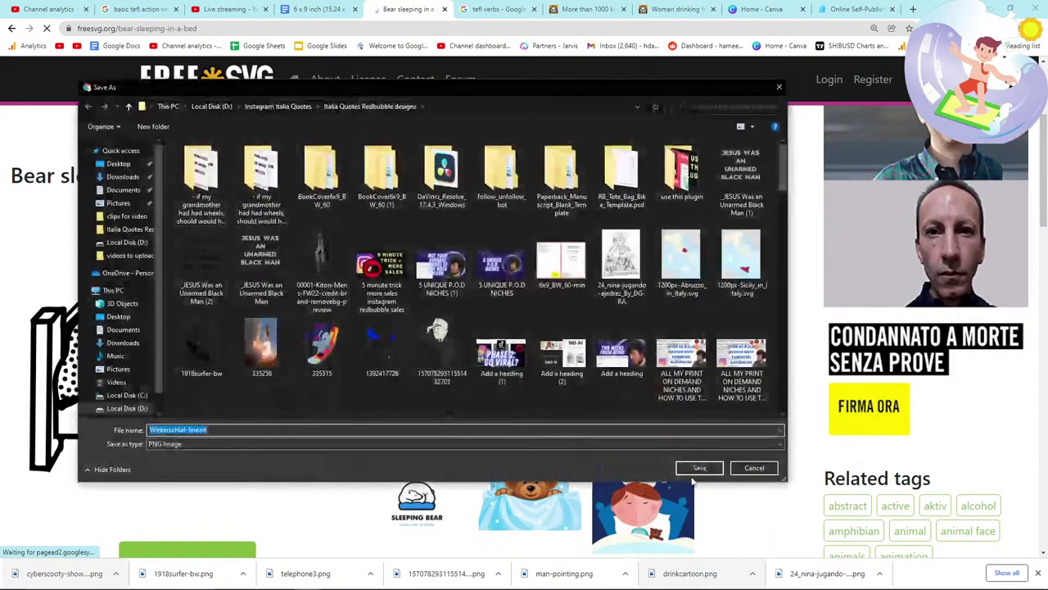
pyautogui.click(694, 465)
pyautogui.click(300, 8)
pyautogui.hotkey('alt', 'Tab')
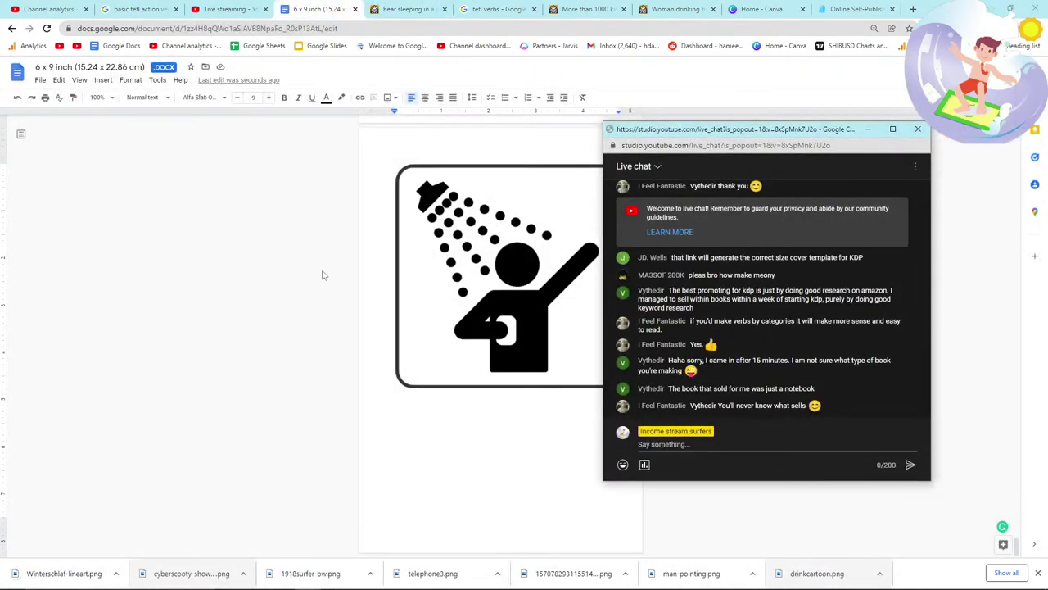
# Step: Drag the downloaded Winterschlaf-lineart bear drawing onto a new page of the book
pyautogui.hotkey('alt', 'Tab')
pyautogui.moveTo(64, 573); pyautogui.dragTo(394, 426)
pyautogui.hotkey('alt', 'Tab')
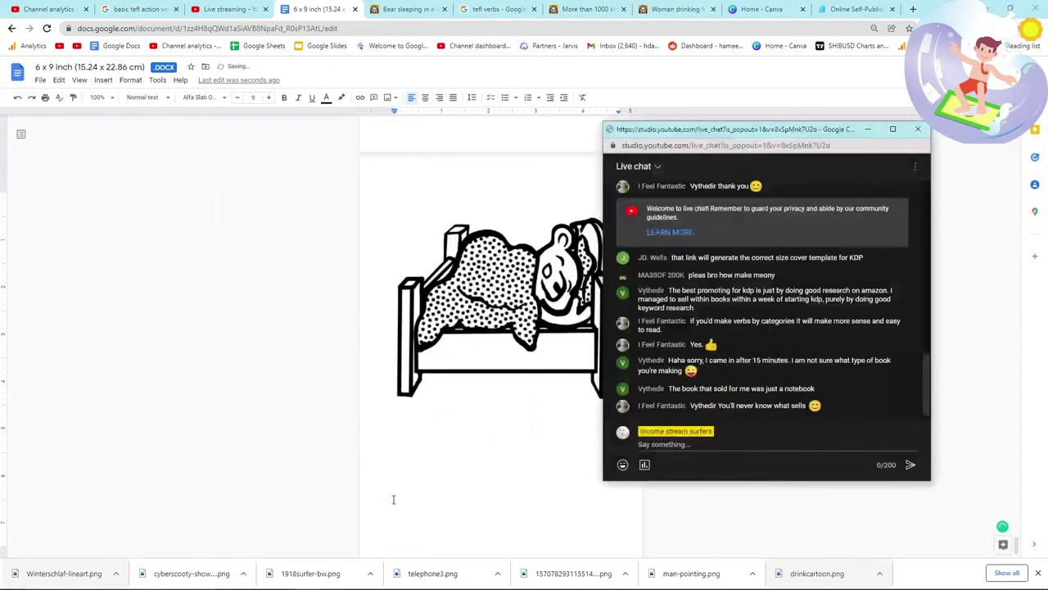
pyautogui.hotkey('alt', 'Tab')
pyautogui.click(414, 9)
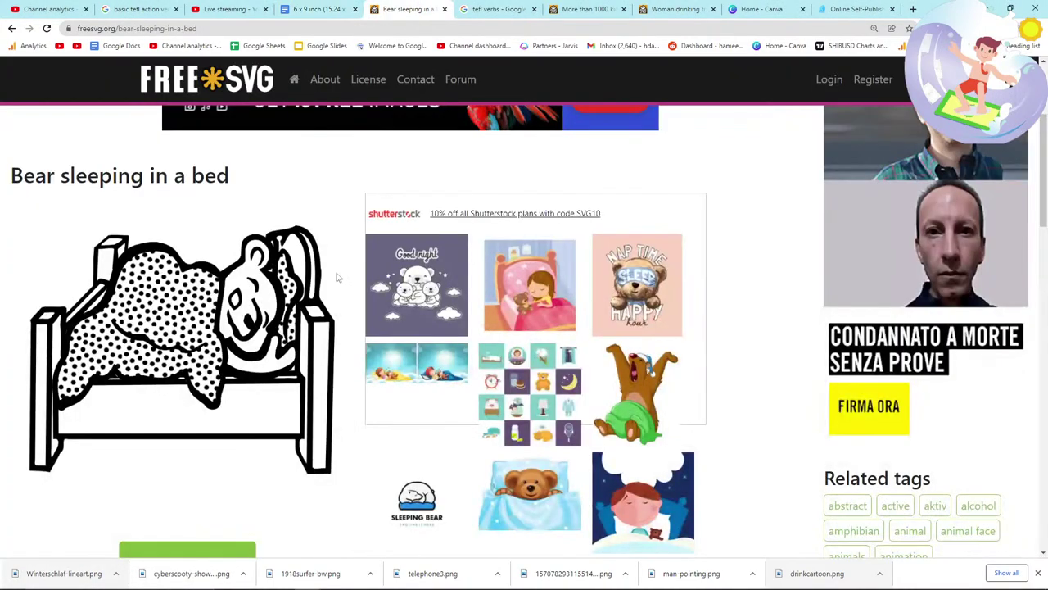
pyautogui.scroll(-9, 281, 311)
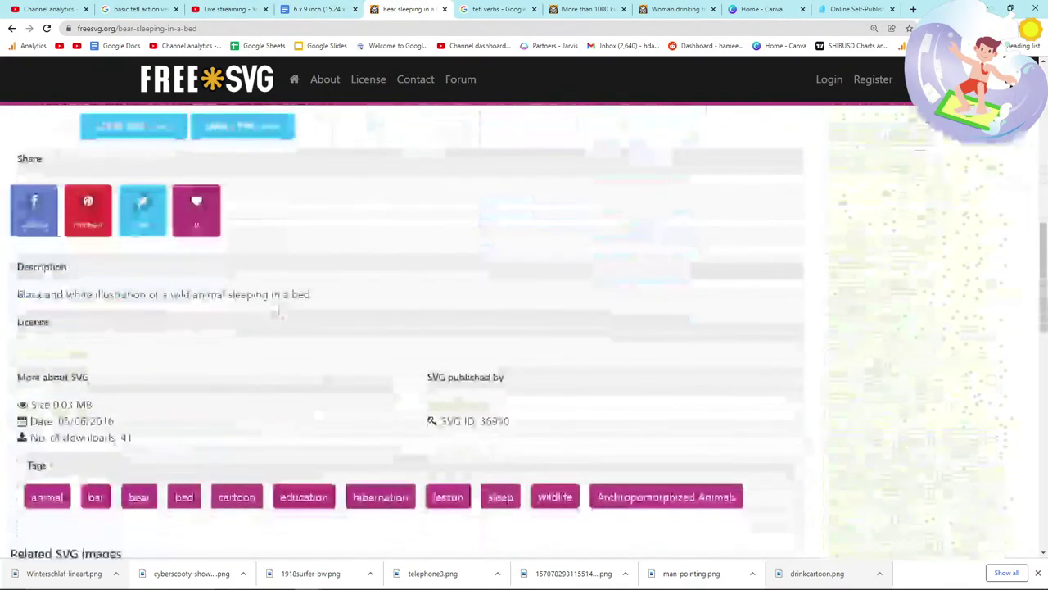
pyautogui.scroll(1, 279, 314)
# Step: Add SHOWERING on a new line of the Notepad verb list
pyautogui.hotkey('alt', 'Tab')
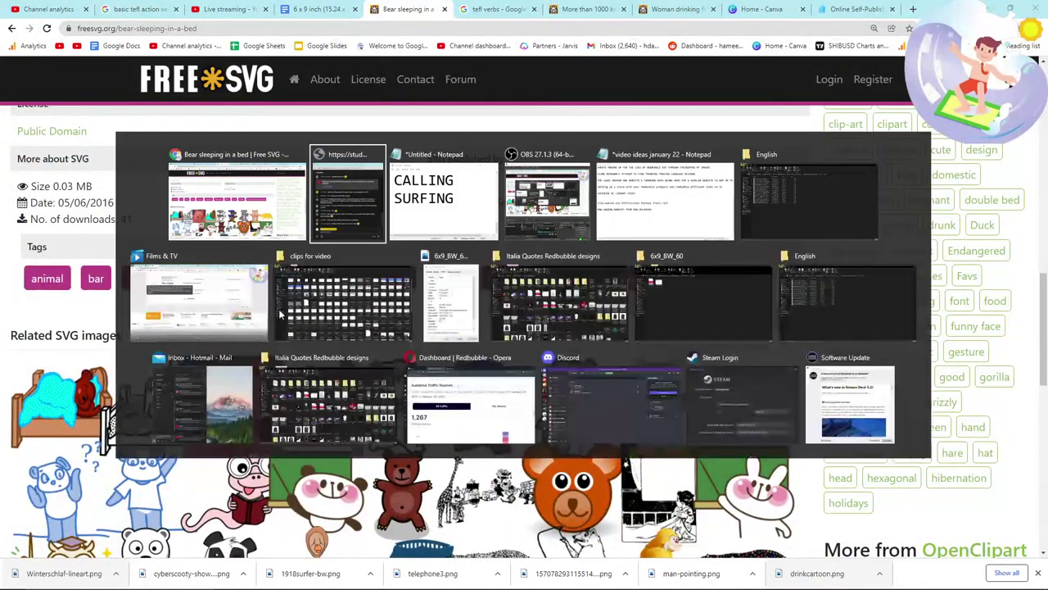
pyautogui.hotkey('alt', 'Tab')
pyautogui.hotkey('alt', 'Tab')
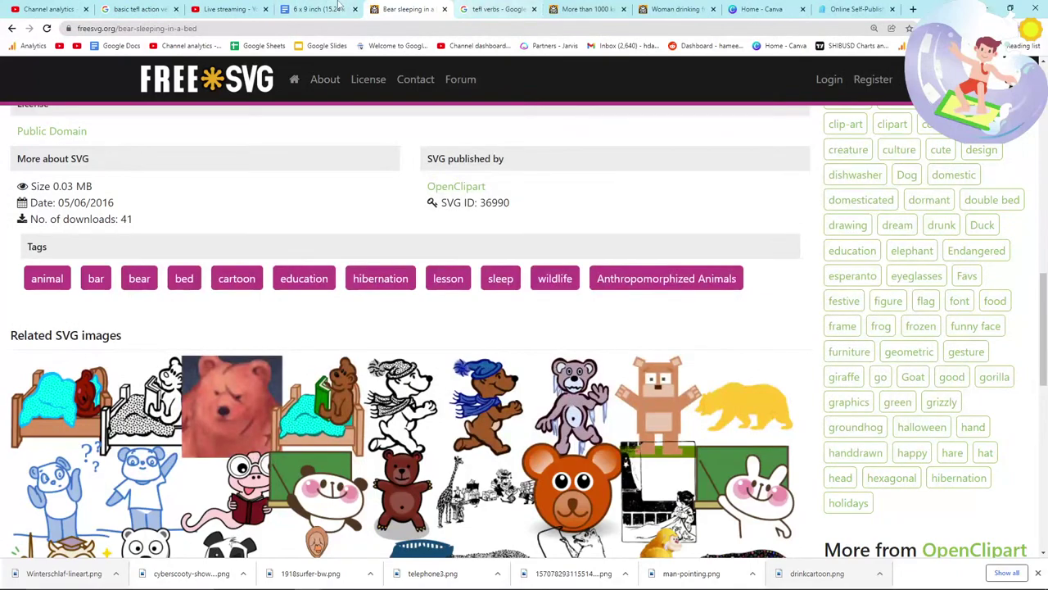
pyautogui.click(338, 7)
pyautogui.scroll(-15, 327, 347)
pyautogui.scroll(2, 316, 352)
pyautogui.hotkey('alt', 'Tab')
pyautogui.hotkey('alt', 'Tab')
pyautogui.scroll(-3, 346, 345)
pyautogui.scroll(-5, 346, 346)
pyautogui.hotkey('alt', 'Tab')
pyautogui.hotkey('alt', 'Tab')
pyautogui.scroll(-5, 335, 351)
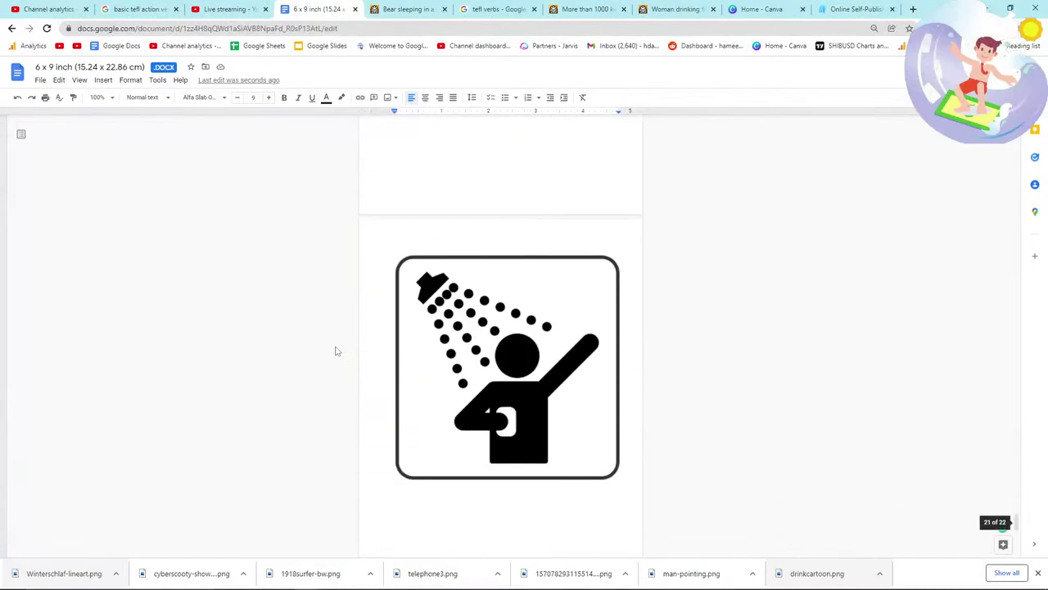
pyautogui.hotkey('alt', 'Tab')
pyautogui.write('SHOWERIN')
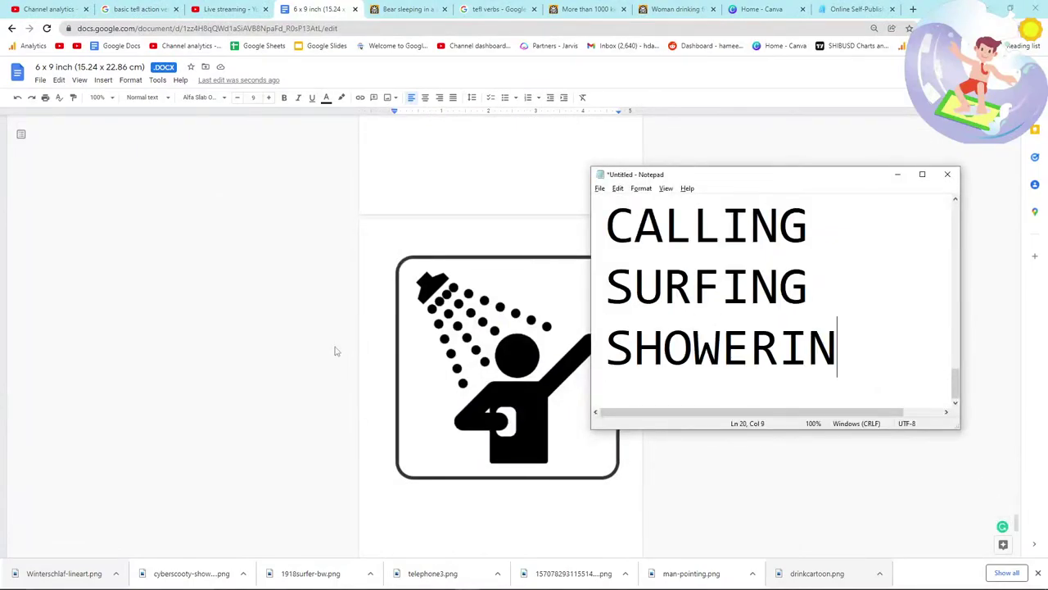
pyautogui.write('G')
pyautogui.press('Return')
# Step: Add SLEEPING on a new line of the Notepad verb list
pyautogui.hotkey('alt', 'Tab')
pyautogui.scroll(-5, 344, 357)
pyautogui.hotkey('alt', 'Tab')
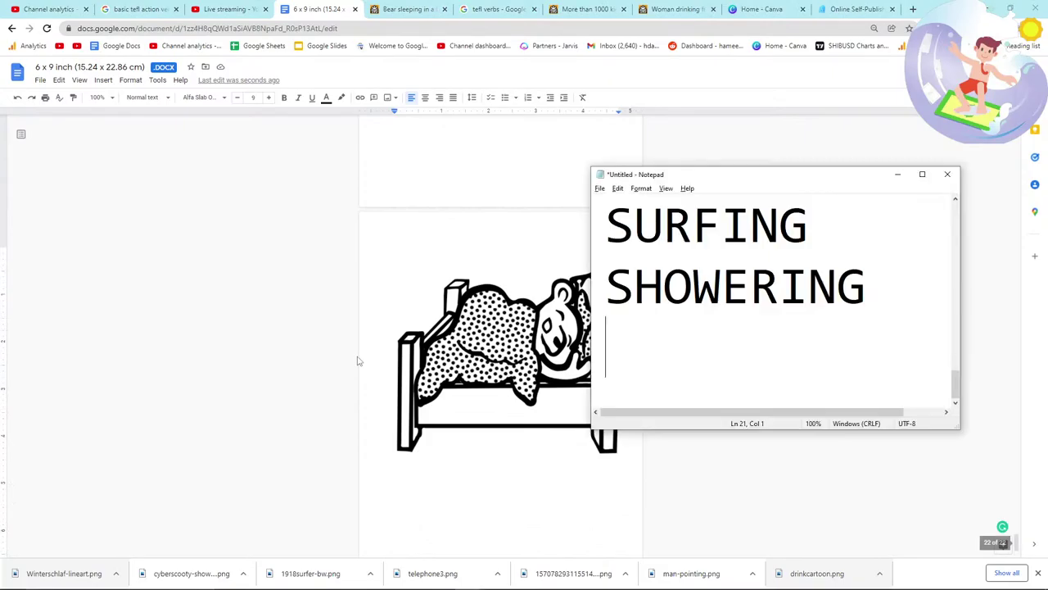
pyautogui.write('SLEEPING')
pyautogui.press('Return')
pyautogui.hotkey('alt', 'Tab')
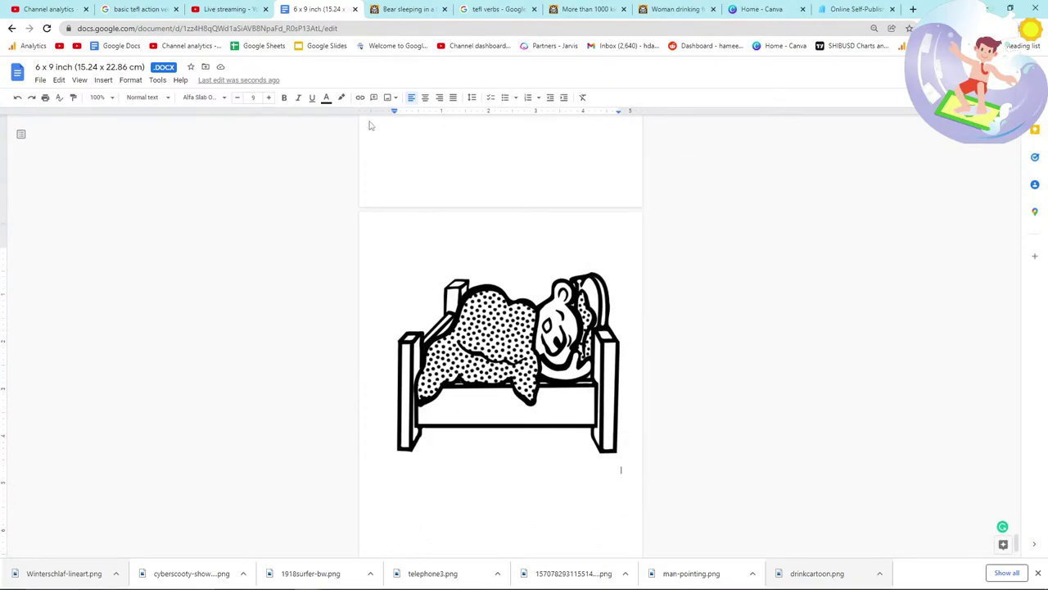
pyautogui.click(393, 8)
pyautogui.scroll(10, 360, 176)
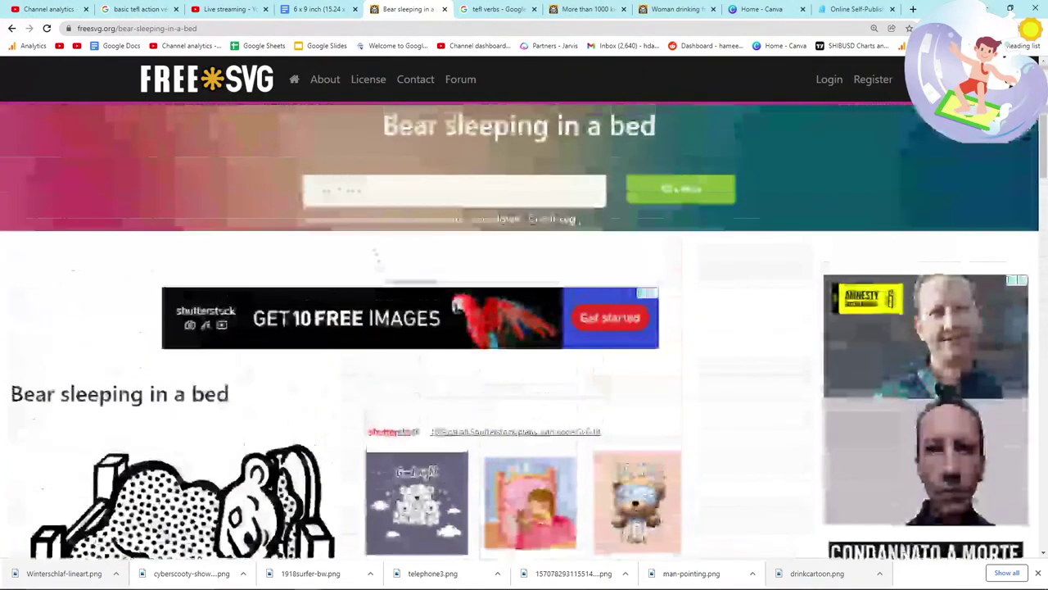
# Step: Search FreeSVG for 'make breakfast' clip art and scroll through the results
pyautogui.click(360, 177)
pyautogui.write('make')
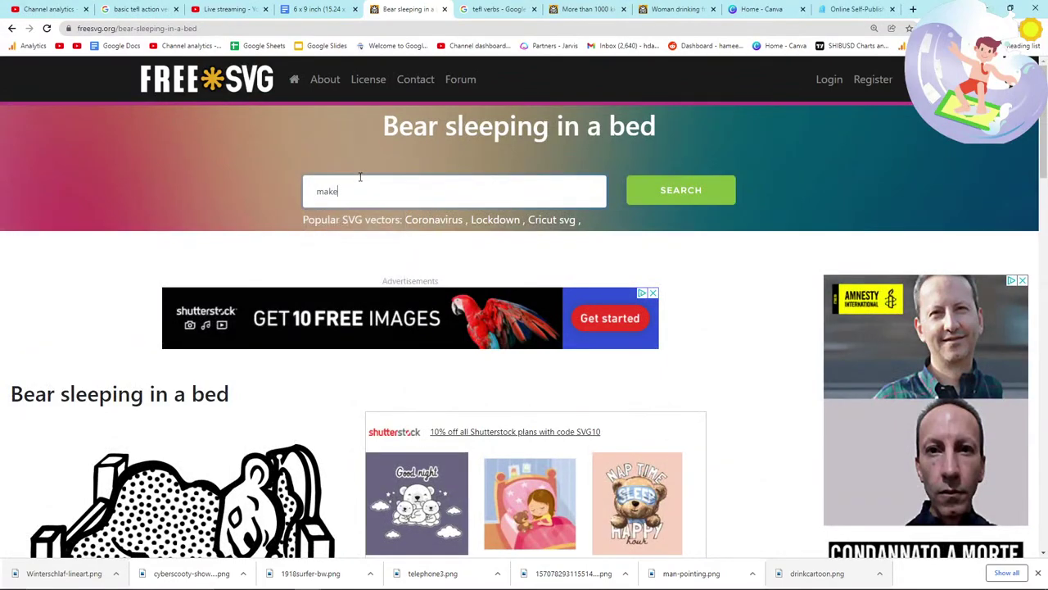
pyautogui.write(' breakfast')
pyautogui.press('Return')
pyautogui.hotkey('alt', 'Tab')
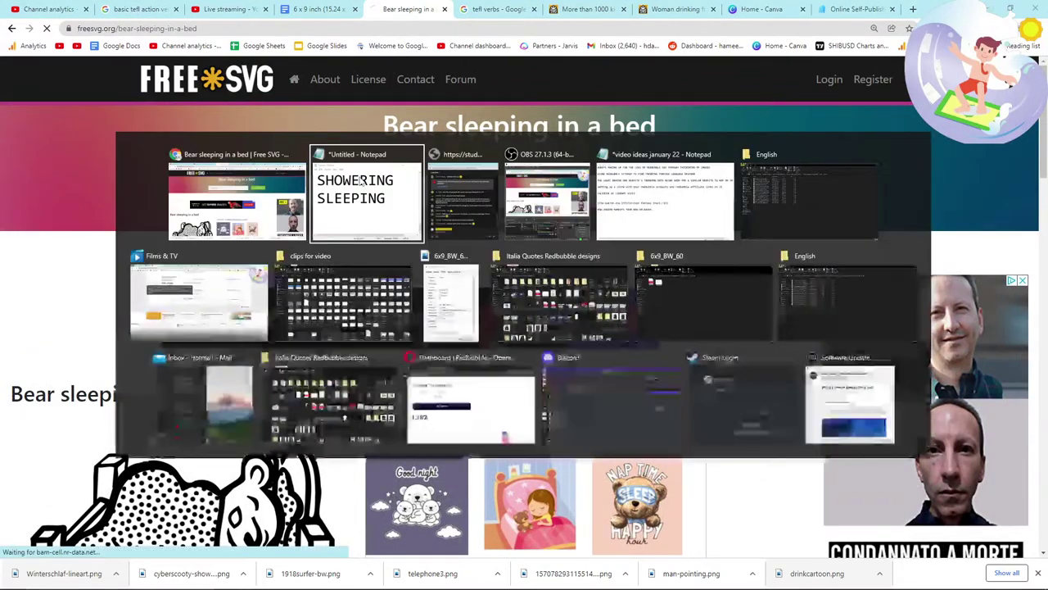
pyautogui.click(416, 311)
pyautogui.scroll(-3, 416, 311)
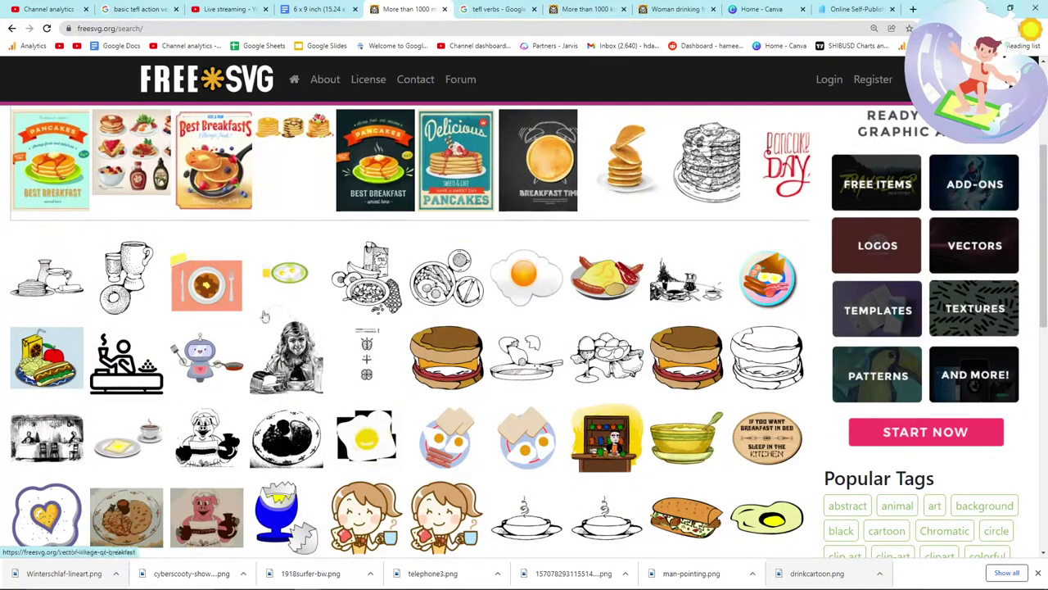
pyautogui.scroll(-2, 265, 316)
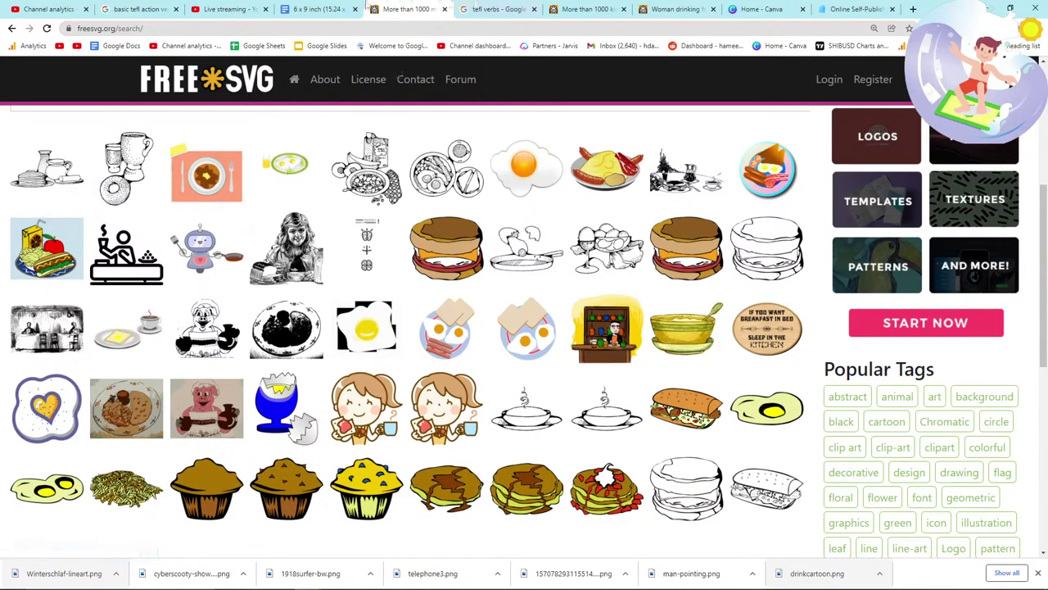
# Step: Check the book document and the TEFL verbs image search tab
pyautogui.click(319, 9)
pyautogui.click(495, 9)
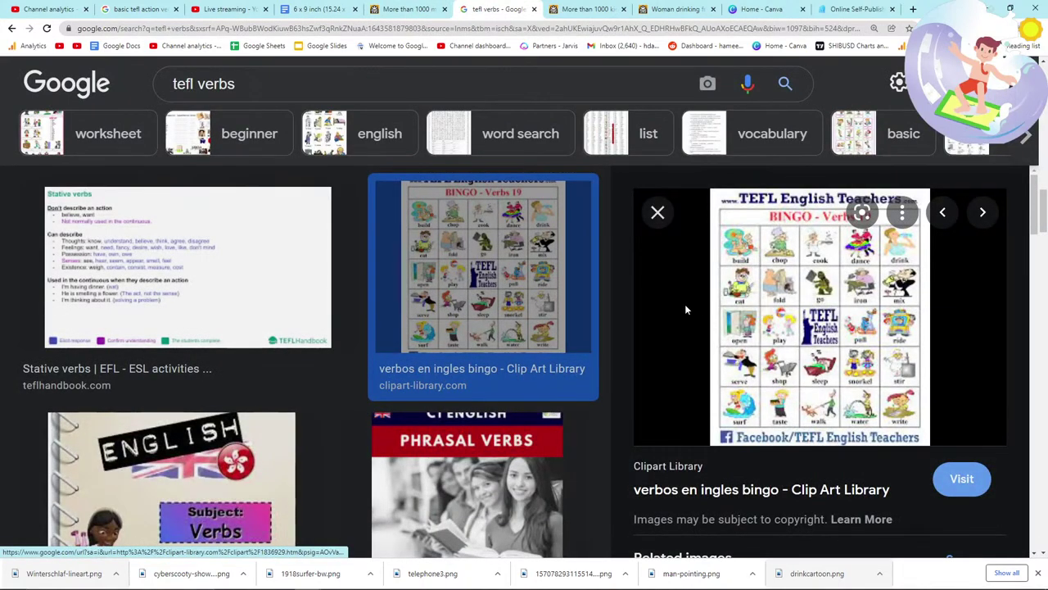
pyautogui.scroll(-4, 311, 257)
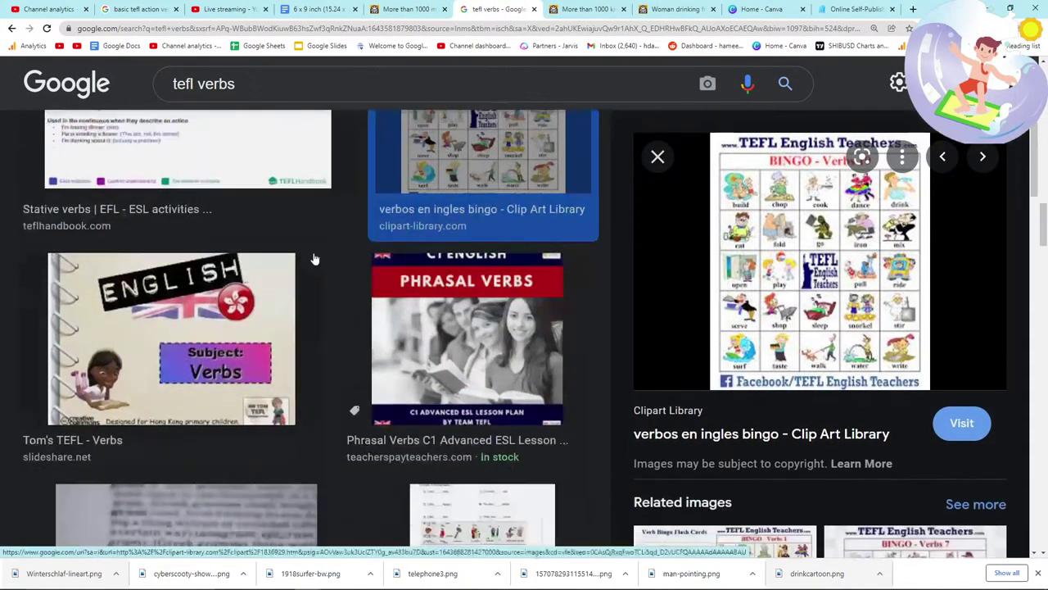
# Step: Search FreeSVG for 'buy', browse the 164 clip-art results, then start a new blank tab
pyautogui.click(420, 9)
pyautogui.click(365, 134)
pyautogui.write('buy')
pyautogui.press('Return')
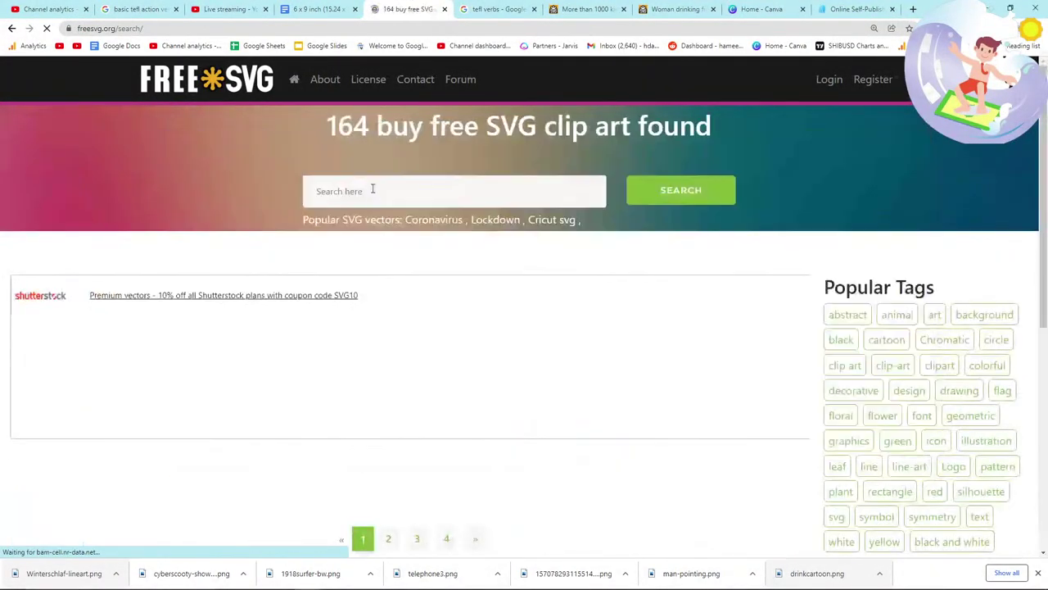
pyautogui.scroll(-2, 423, 396)
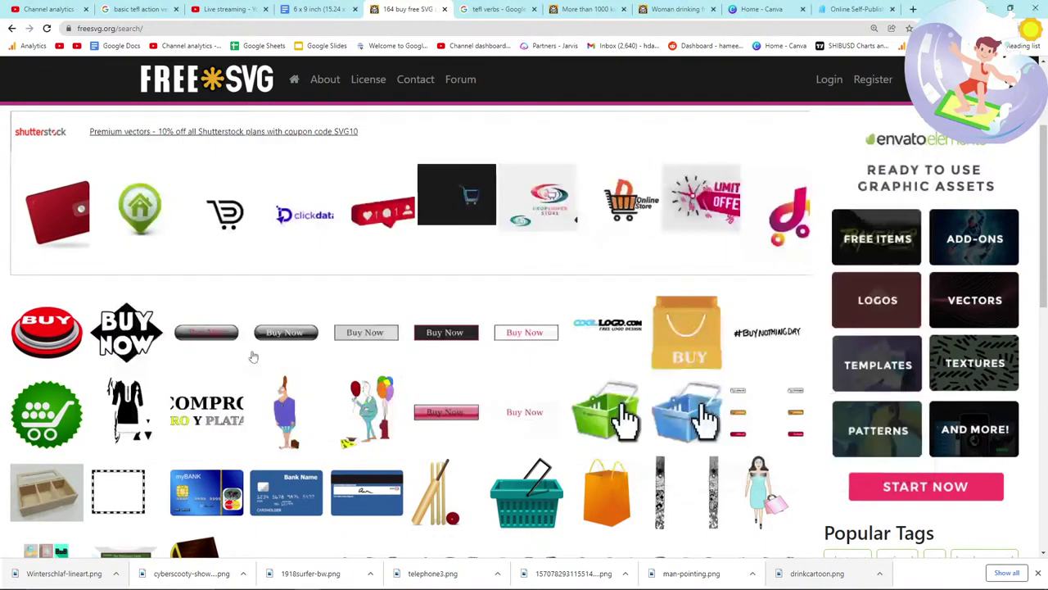
pyautogui.scroll(-1, 245, 354)
pyautogui.scroll(-2, 196, 348)
pyautogui.scroll(4, 196, 348)
pyautogui.scroll(-4, 246, 344)
pyautogui.scroll(4, 461, 303)
pyautogui.click(412, 128)
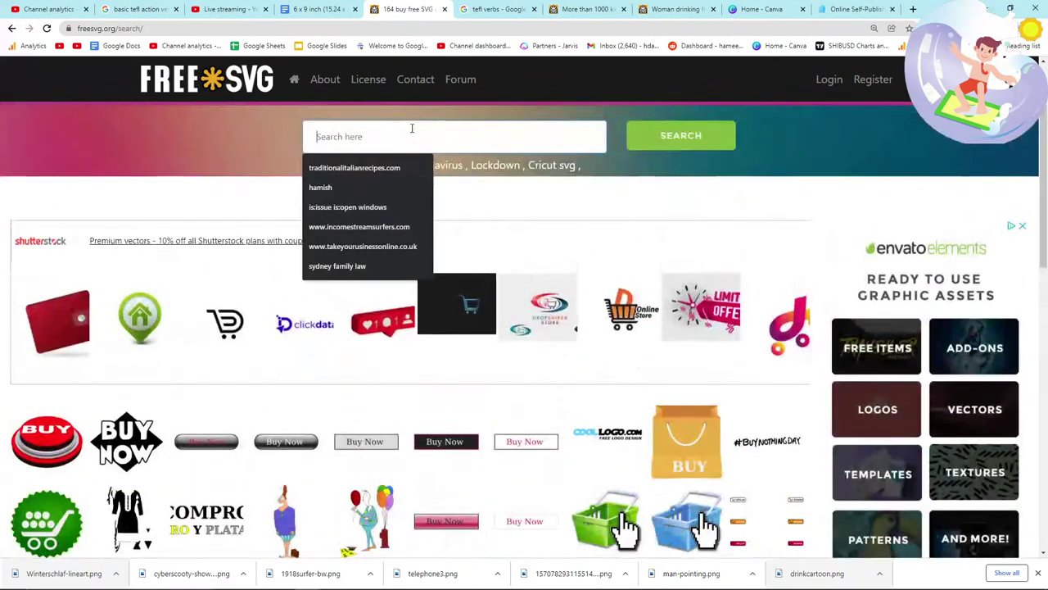
pyautogui.click(914, 9)
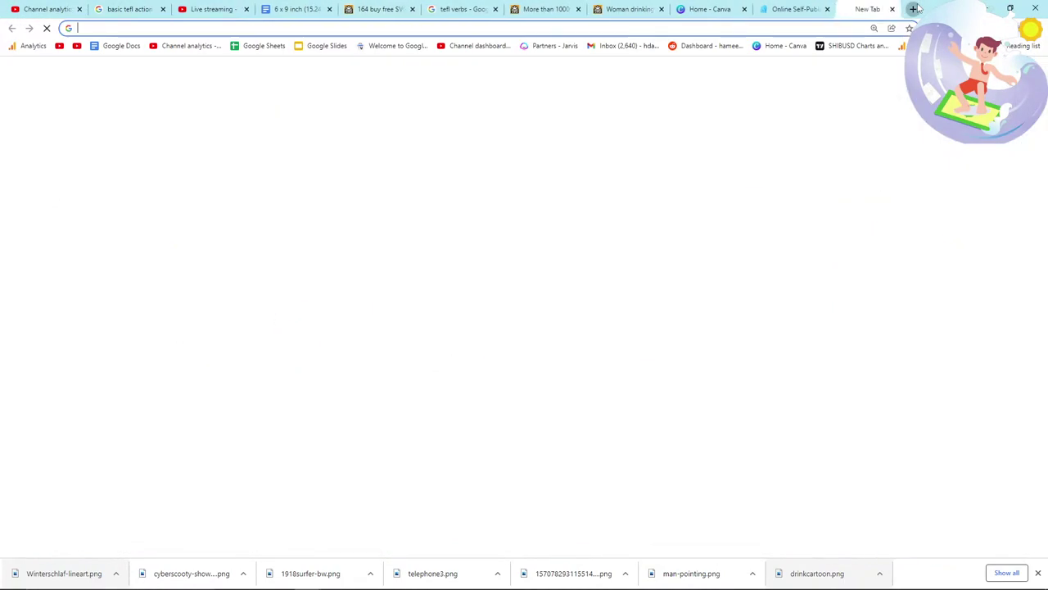
# Step: Search Google for 'free notebook interiors tefl verbs' and look over the results
pyautogui.write('free notebo')
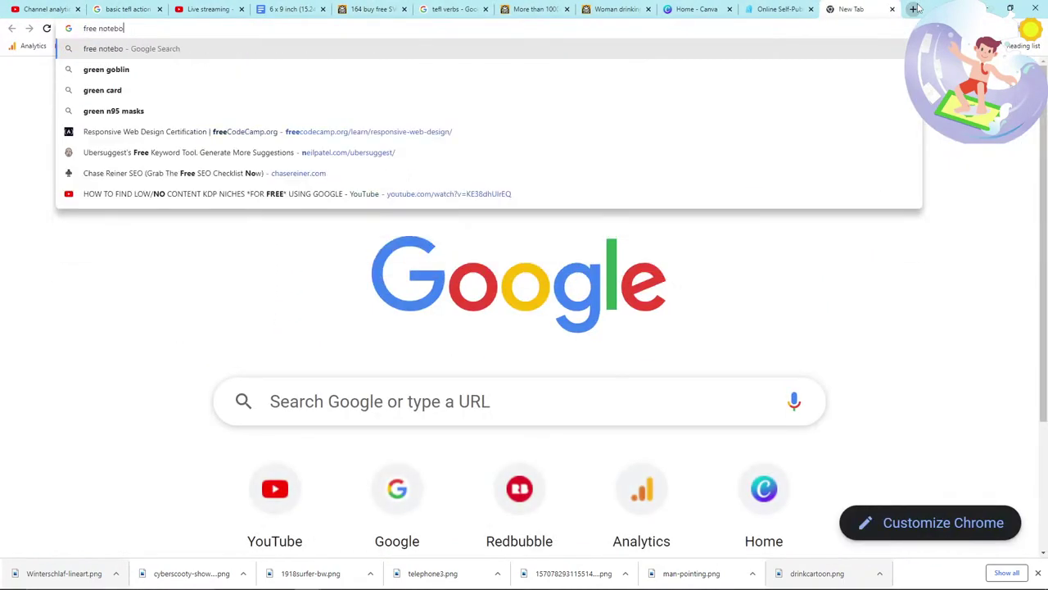
pyautogui.write('ok interiors amazon')
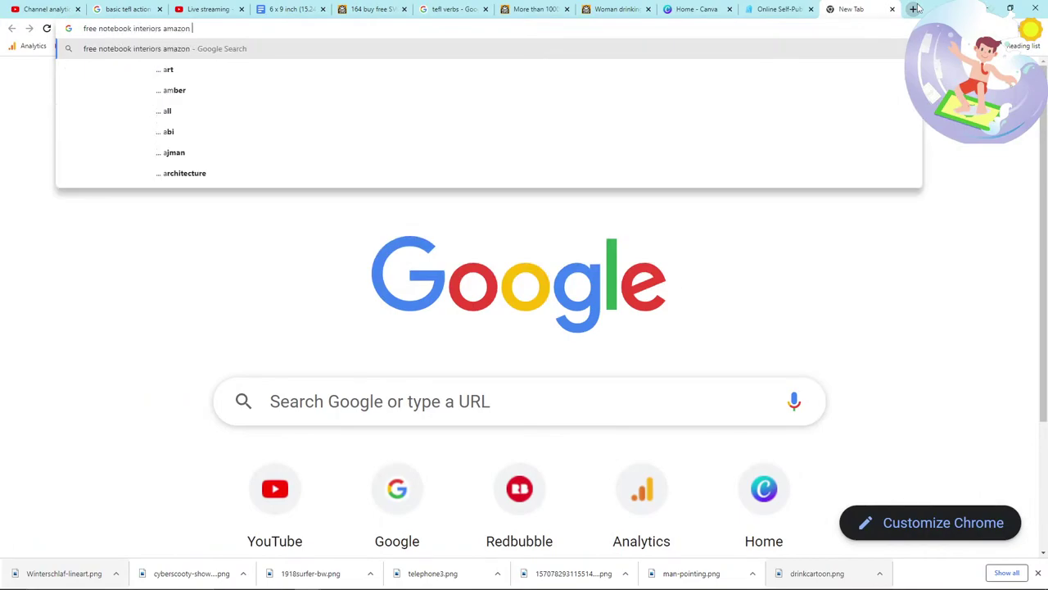
pyautogui.press('BackSpace')
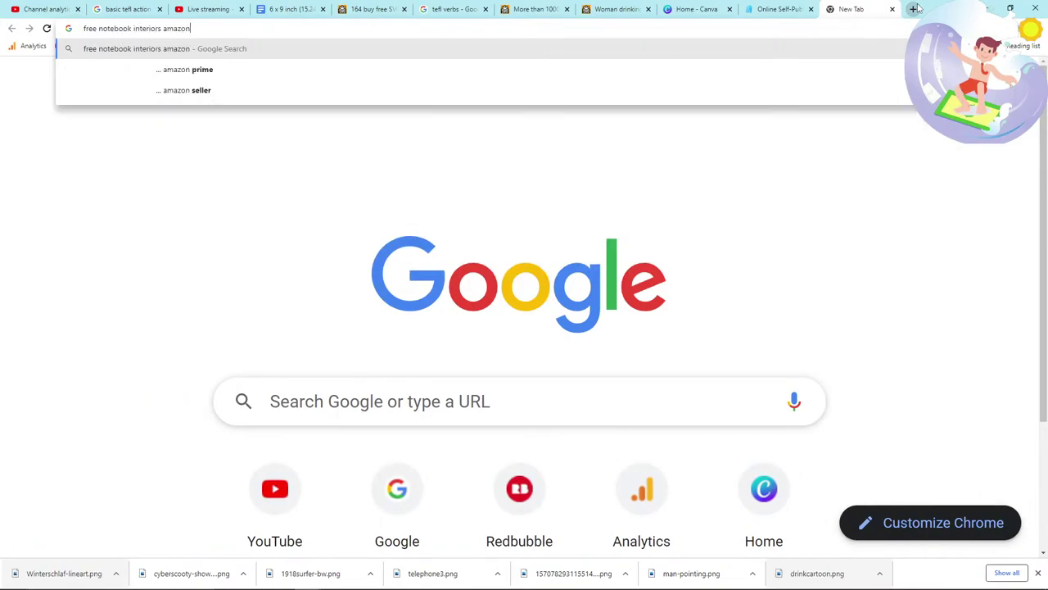
pyautogui.write('fl verbs')
pyautogui.press('Return')
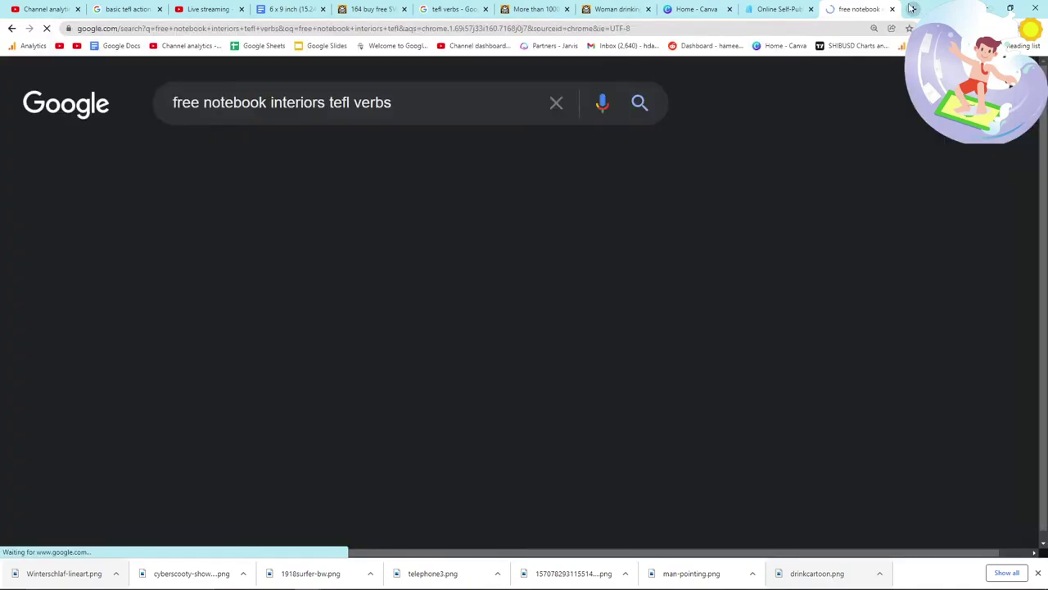
pyautogui.scroll(-2, 173, 273)
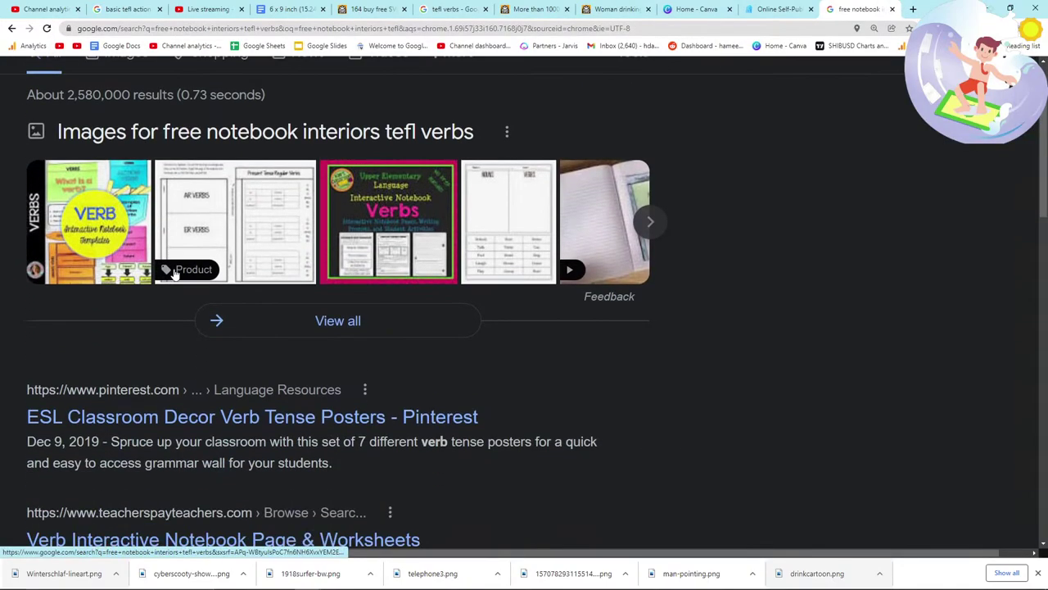
pyautogui.scroll(2, 173, 273)
# Step: Change the query to 'free notebook interiors kdp' and open the Book Bolt result in a new tab
pyautogui.moveTo(391, 102); pyautogui.dragTo(329, 102)
pyautogui.press('BackSpace')
pyautogui.write('kdp')
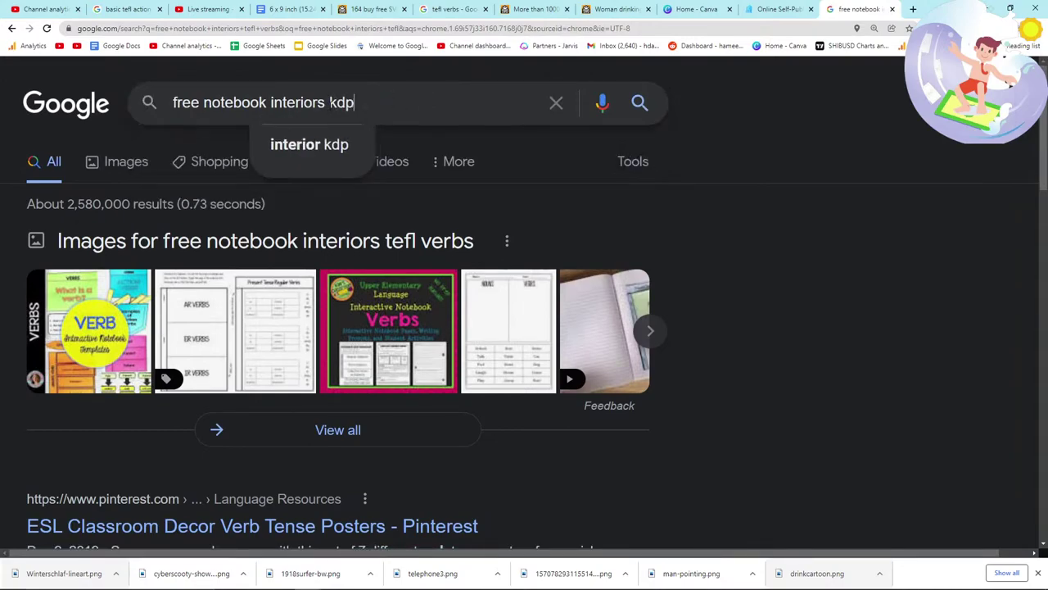
pyautogui.press('Return')
pyautogui.keyDown('ctrl'); pyautogui.click(178, 268); pyautogui.keyUp('ctrl')
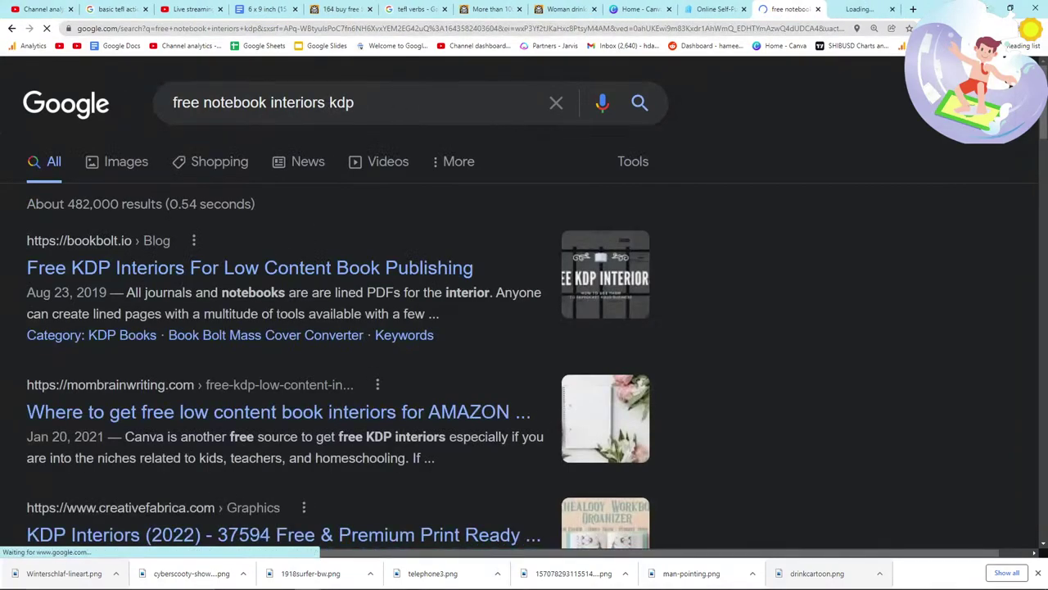
# Step: Skim the top of Book Bolt's Free KDP Interiors article
pyautogui.click(861, 8)
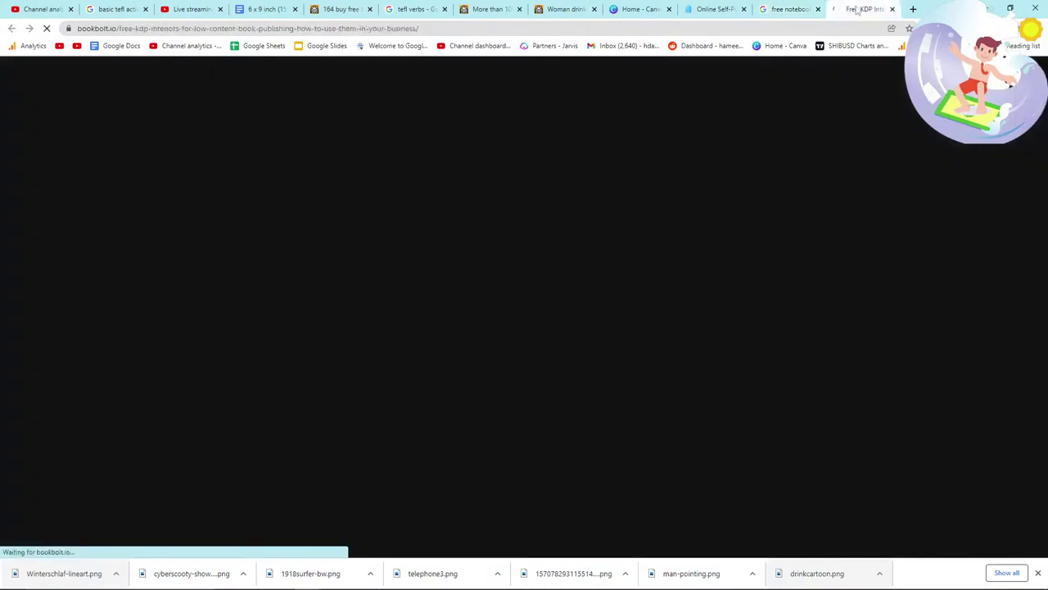
pyautogui.scroll(-3, 646, 314)
pyautogui.scroll(-1, 646, 313)
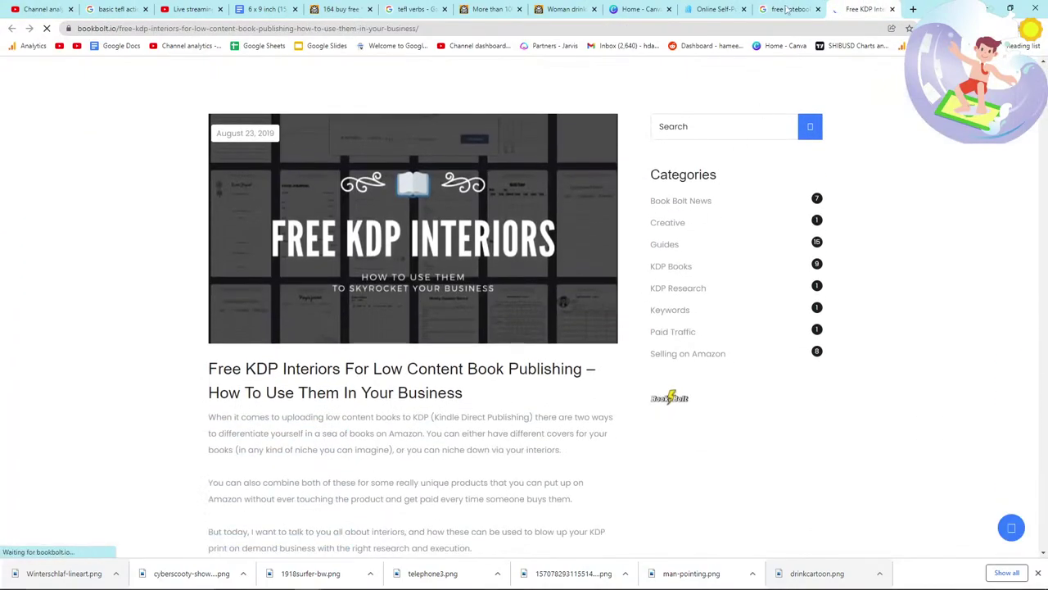
# Step: Open the mombrainwriting result from the Google results in a background tab and glance at it
pyautogui.click(788, 9)
pyautogui.scroll(-2, 215, 375)
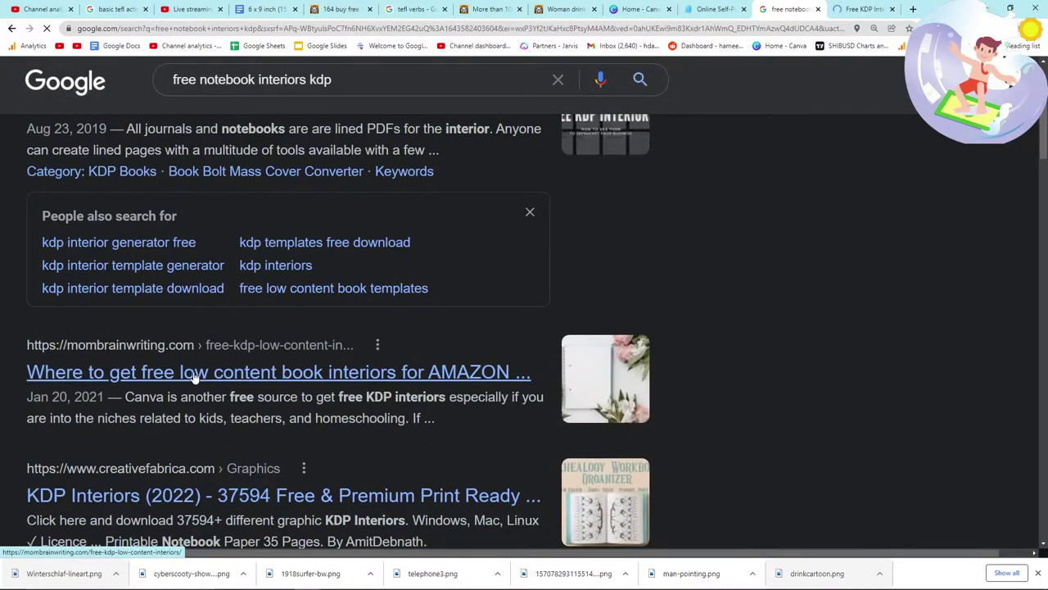
pyautogui.middleClick(194, 375)
pyautogui.hotkey('alt', 'Tab')
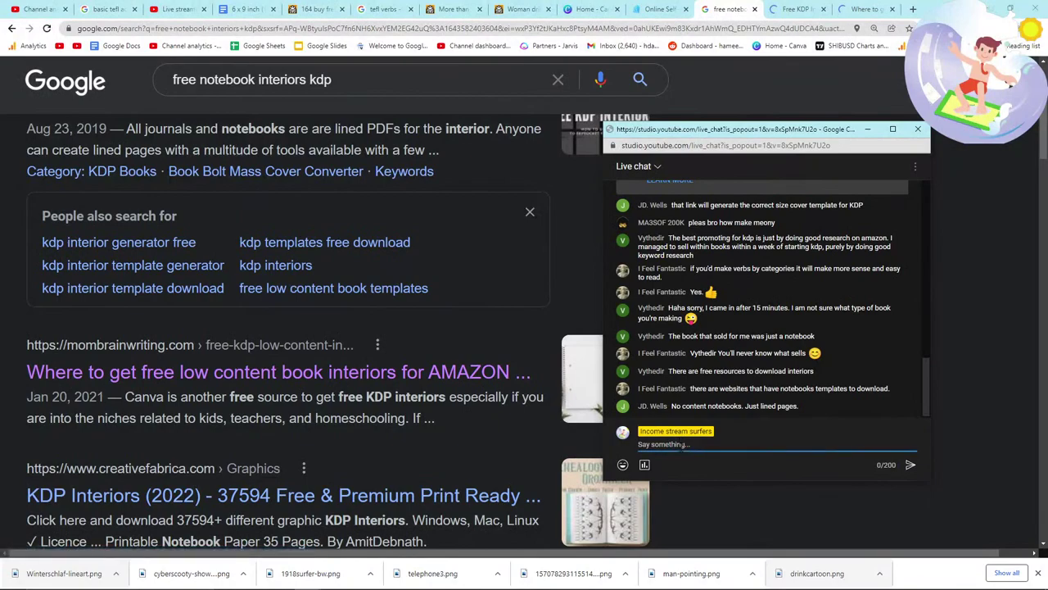
pyautogui.click(867, 128)
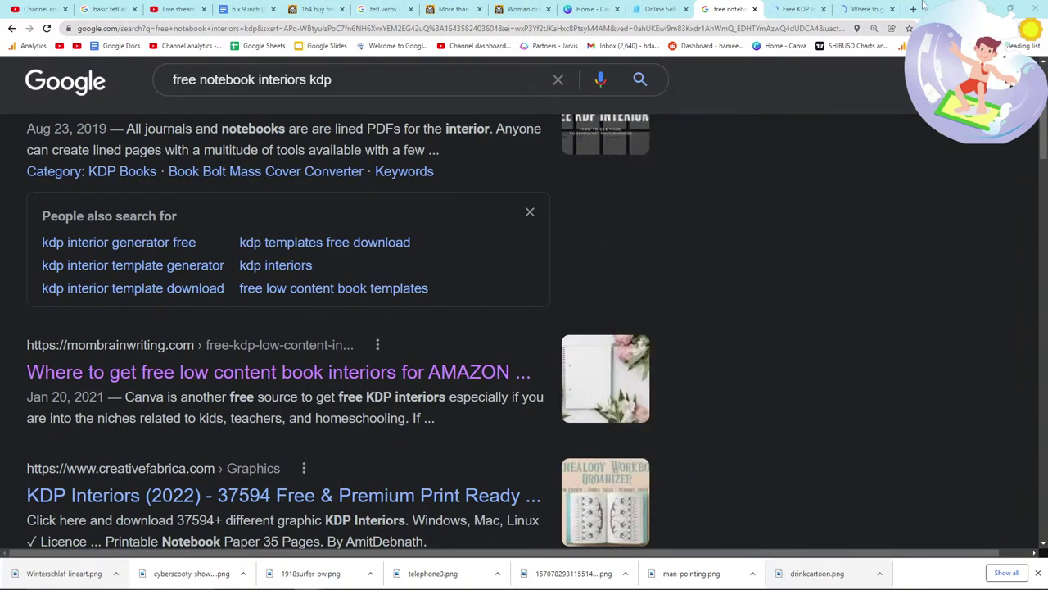
pyautogui.click(868, 9)
pyautogui.scroll(-1, 610, 290)
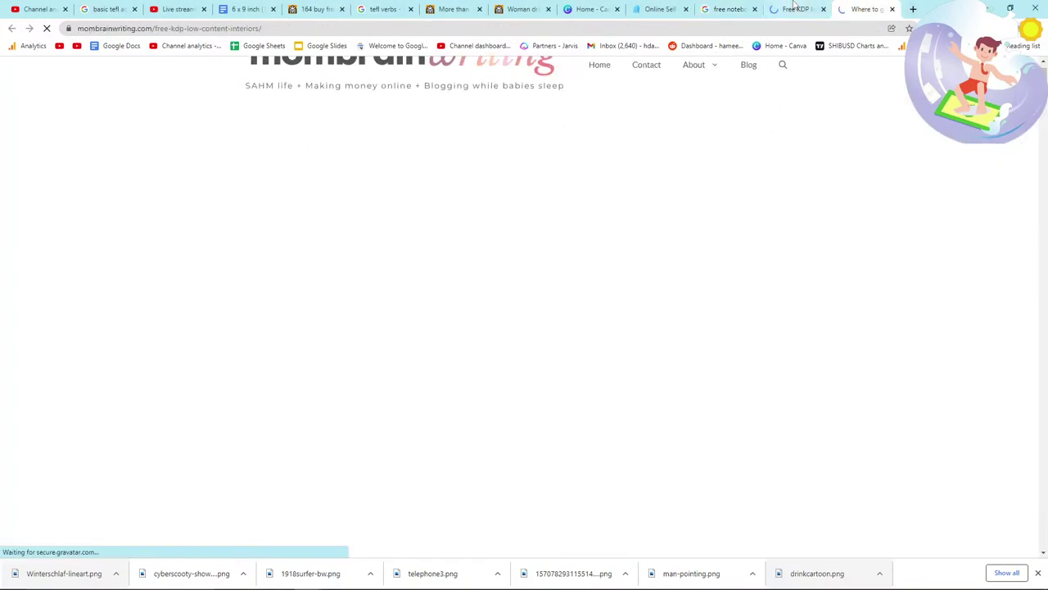
# Step: Scroll through Book Bolt's Interior Wizard list of free interior templates
pyautogui.click(792, 7)
pyautogui.scroll(-8, 681, 308)
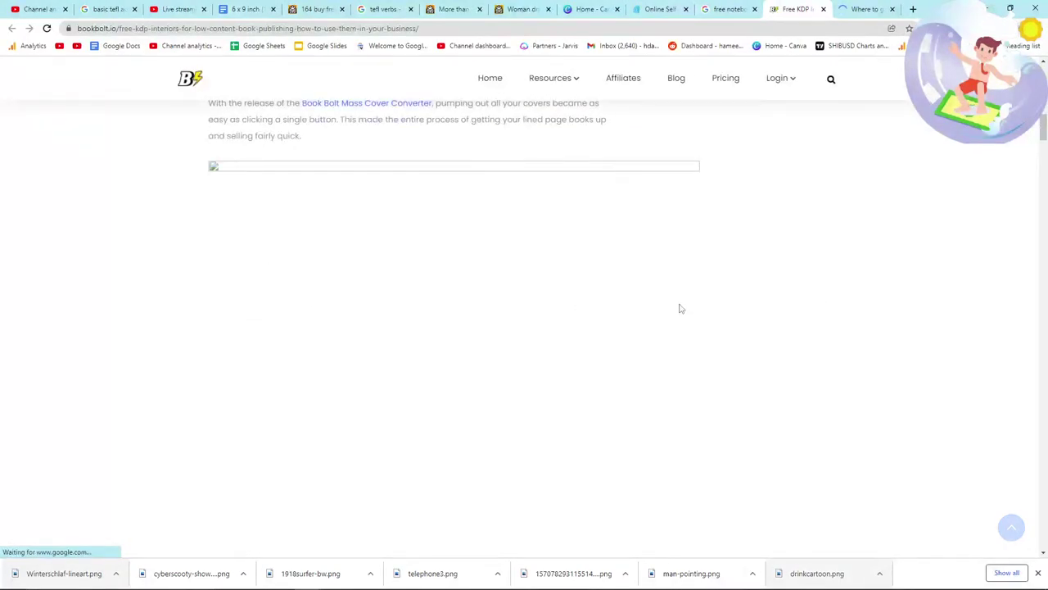
pyautogui.scroll(-5, 679, 309)
pyautogui.scroll(-15, 679, 309)
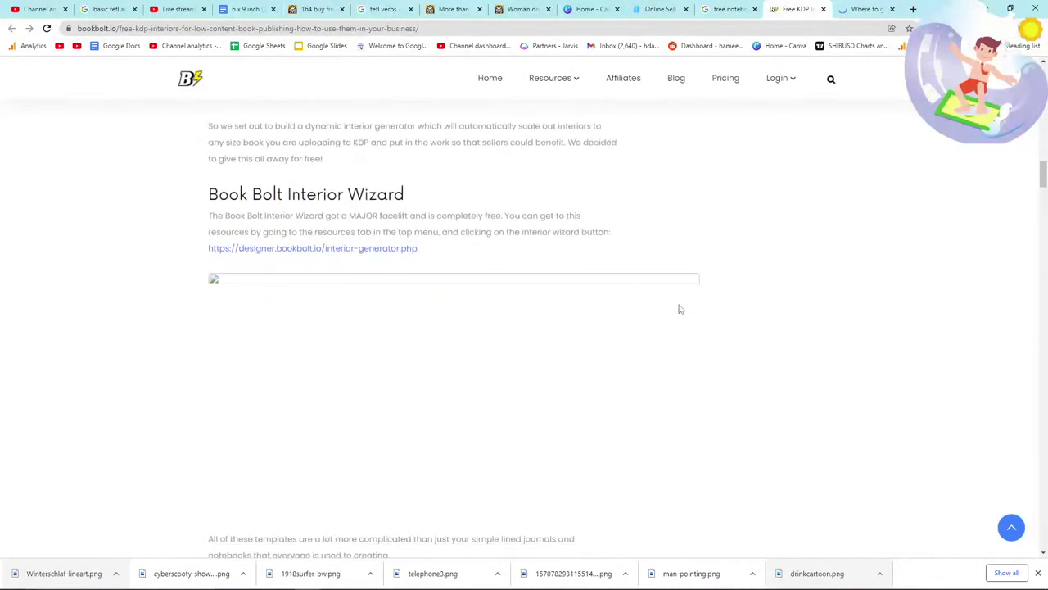
pyautogui.scroll(-1, 677, 309)
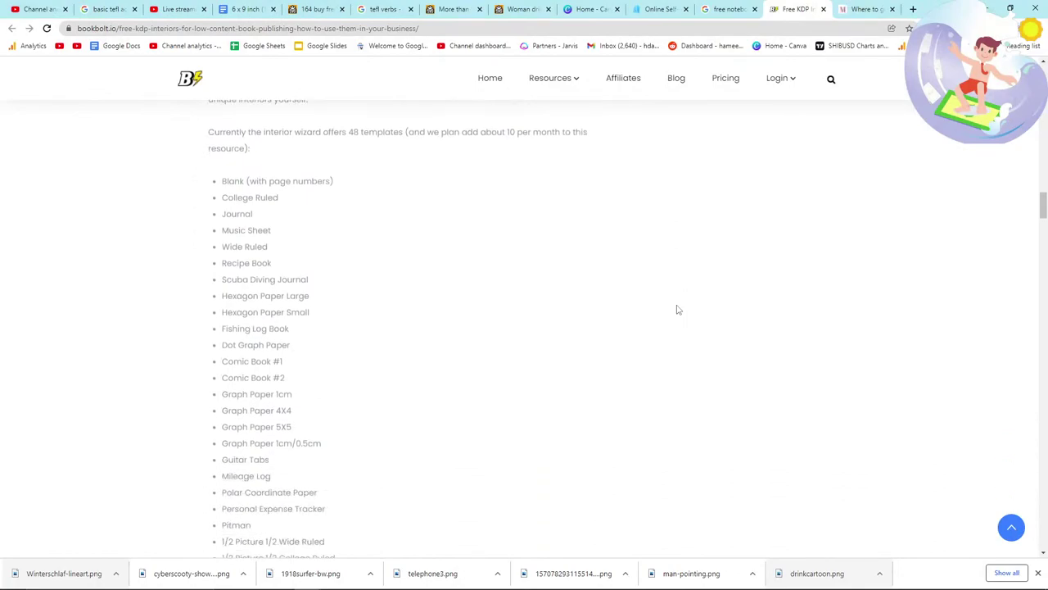
pyautogui.scroll(-4, 457, 286)
pyautogui.scroll(-3, 421, 282)
pyautogui.moveTo(284, 374); pyautogui.dragTo(259, 267)
pyautogui.scroll(6, 278, 283)
pyautogui.scroll(1, 260, 263)
pyautogui.click(261, 249)
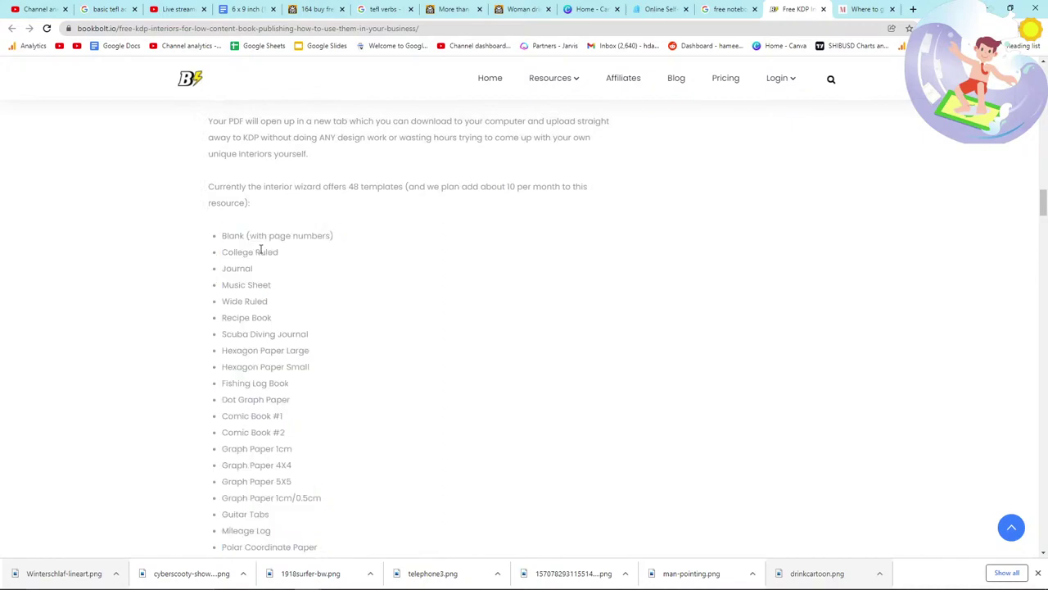
pyautogui.scroll(-1, 261, 251)
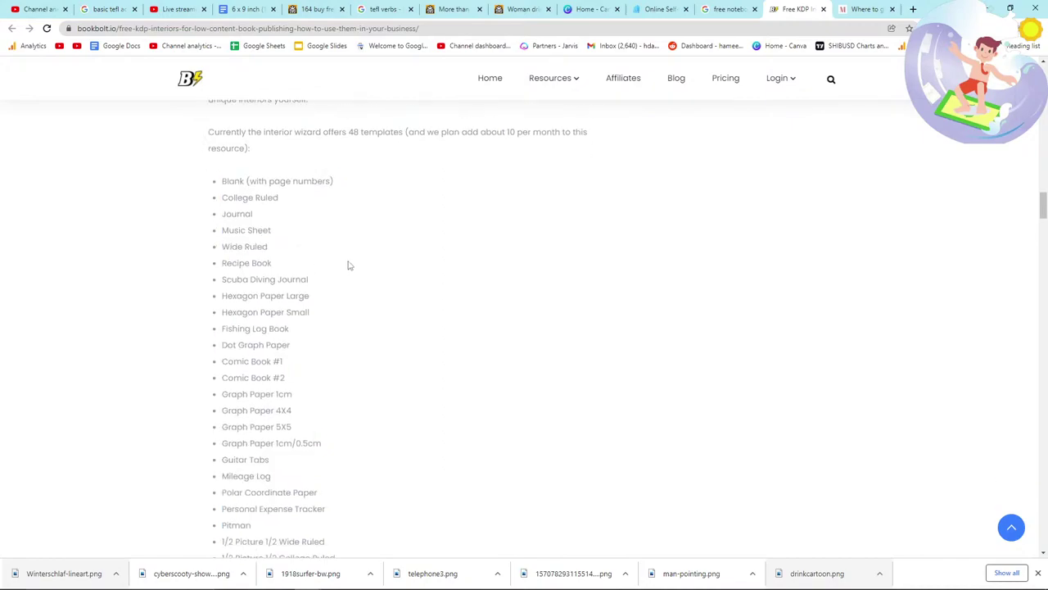
pyautogui.moveTo(194, 126); pyautogui.dragTo(319, 150)
pyautogui.scroll(-7, 320, 262)
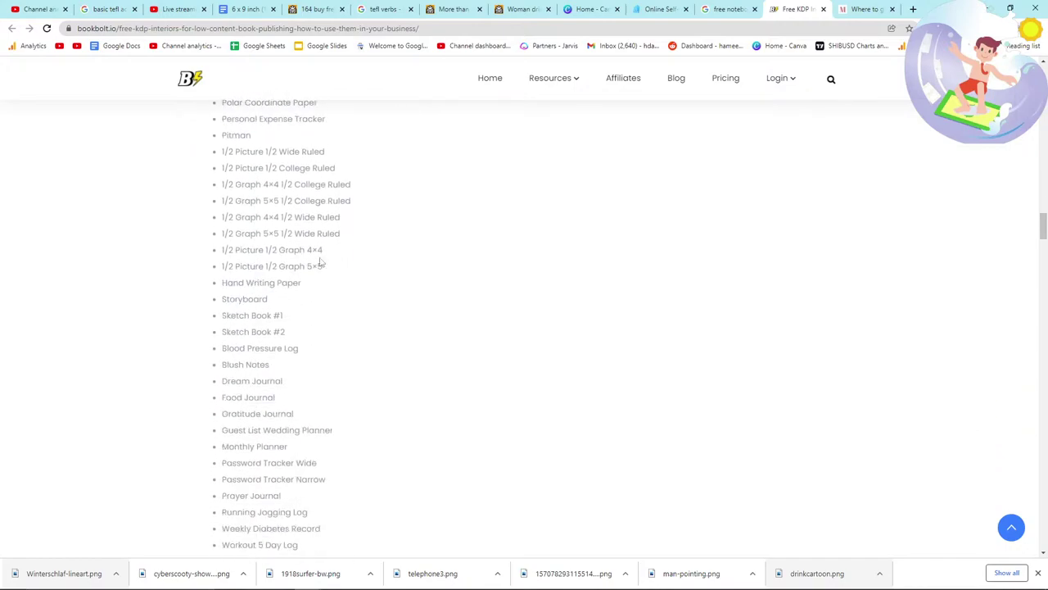
pyautogui.scroll(-6, 320, 262)
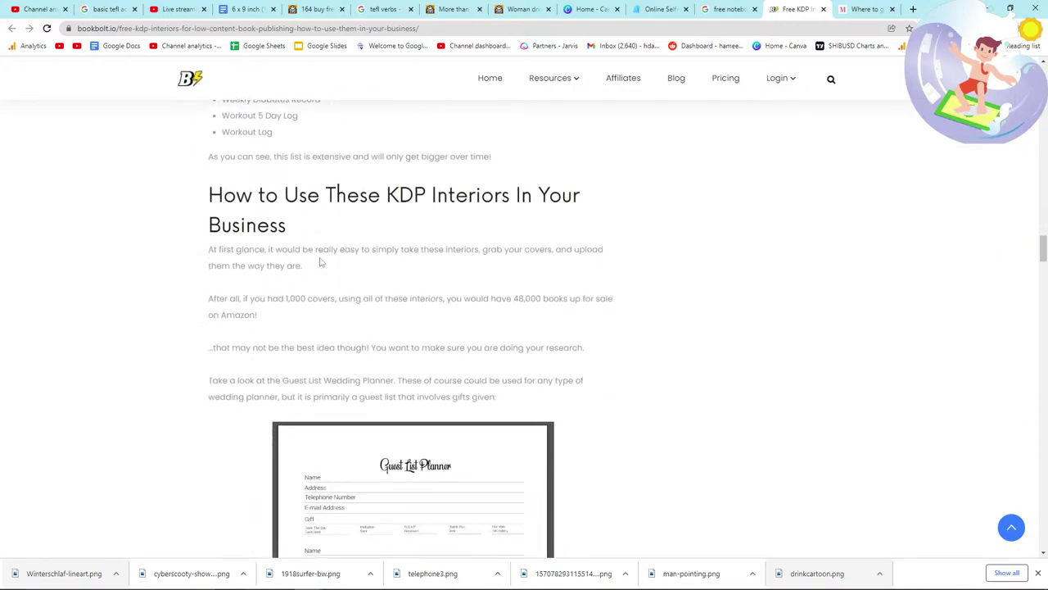
pyautogui.scroll(-1, 320, 262)
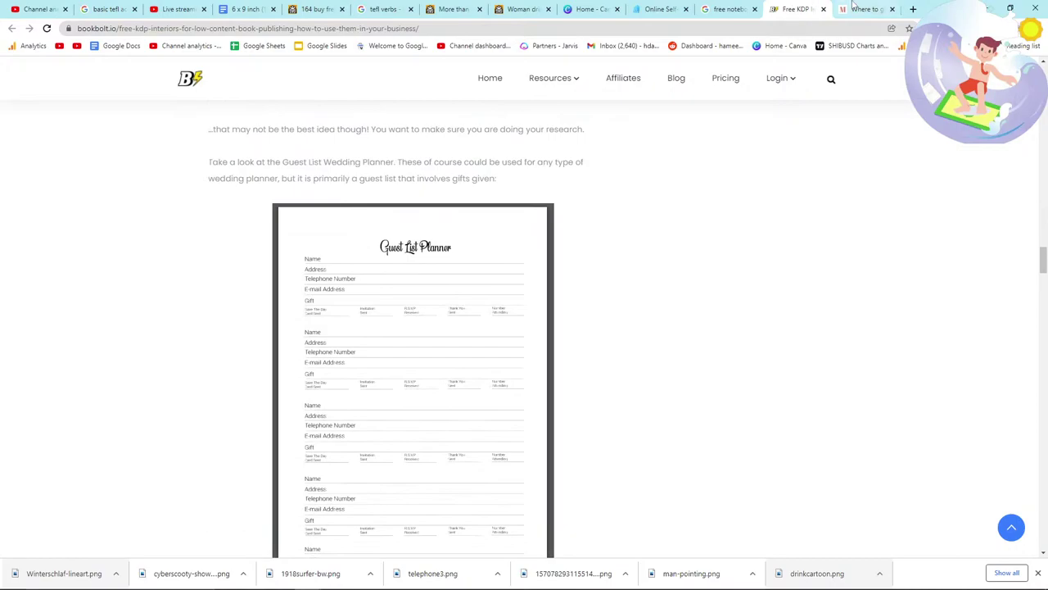
# Step: Dismiss the FREEBIES popup and read through the mombrainwriting free KDP interiors article
pyautogui.click(856, 9)
pyautogui.click(713, 188)
pyautogui.scroll(-8, 620, 339)
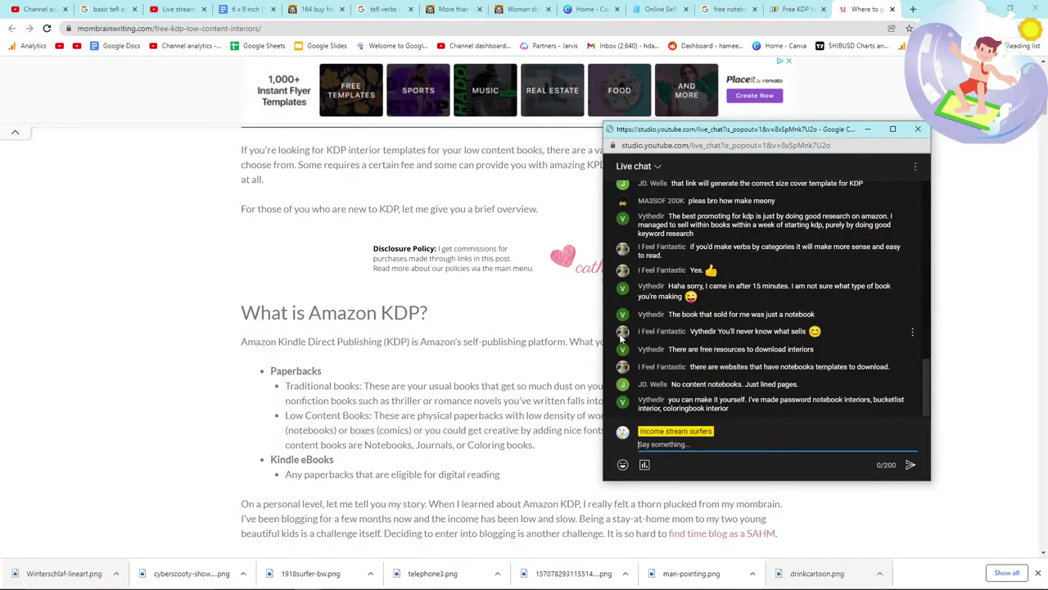
pyautogui.scroll(-3, 510, 287)
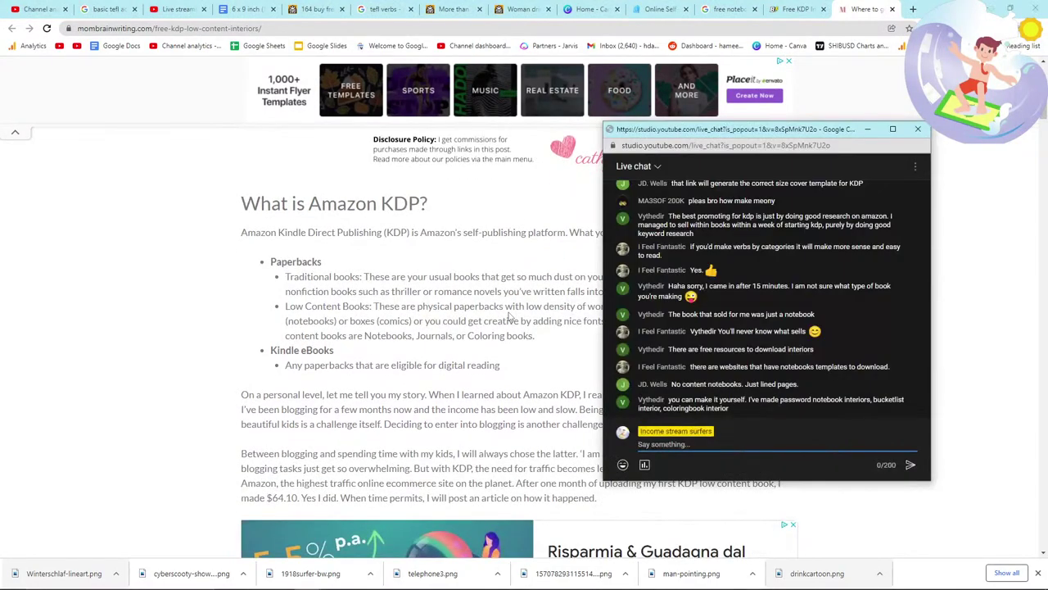
pyautogui.scroll(-4, 510, 315)
pyautogui.scroll(-5, 509, 315)
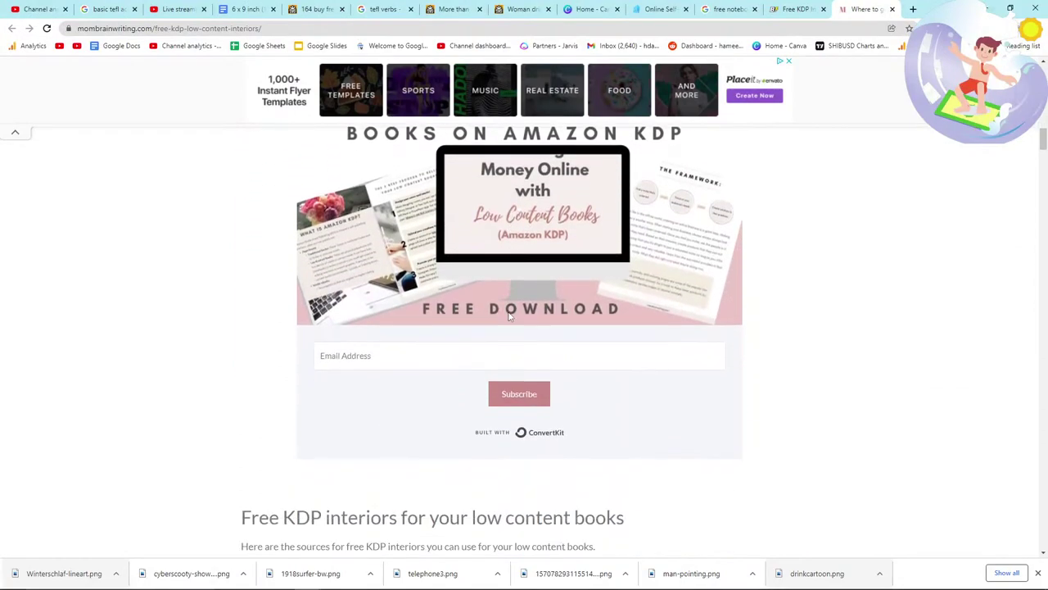
pyautogui.scroll(-2, 510, 316)
# Step: Search FreeSVG for 'do the shopping' clip art, then switch to the video ideas notes
pyautogui.click(318, 9)
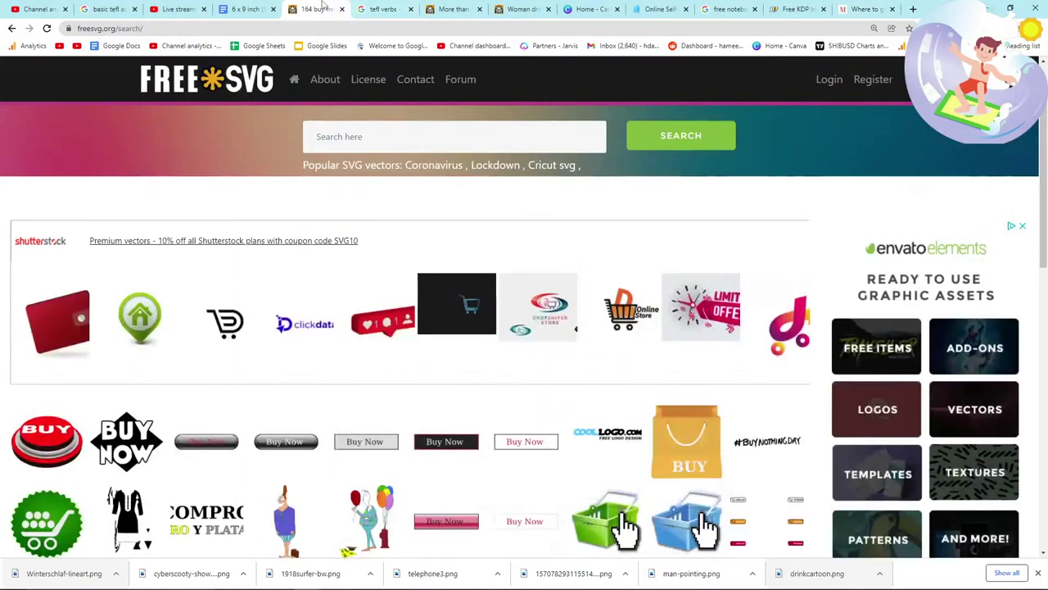
pyautogui.scroll(-2, 351, 216)
pyautogui.scroll(3, 377, 196)
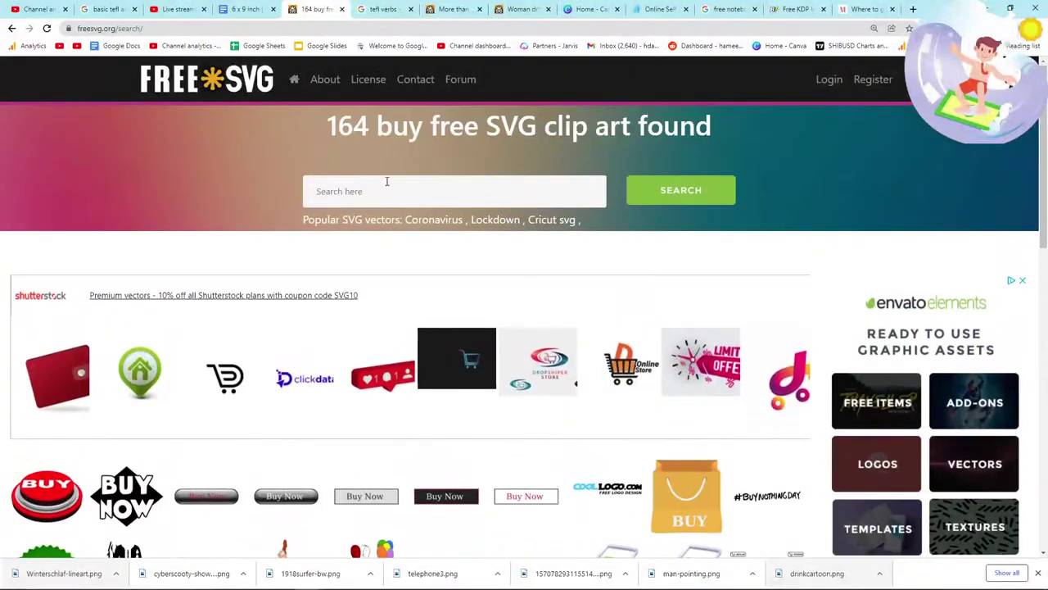
pyautogui.click(384, 189)
pyautogui.write('buy te')
pyautogui.write('do the ')
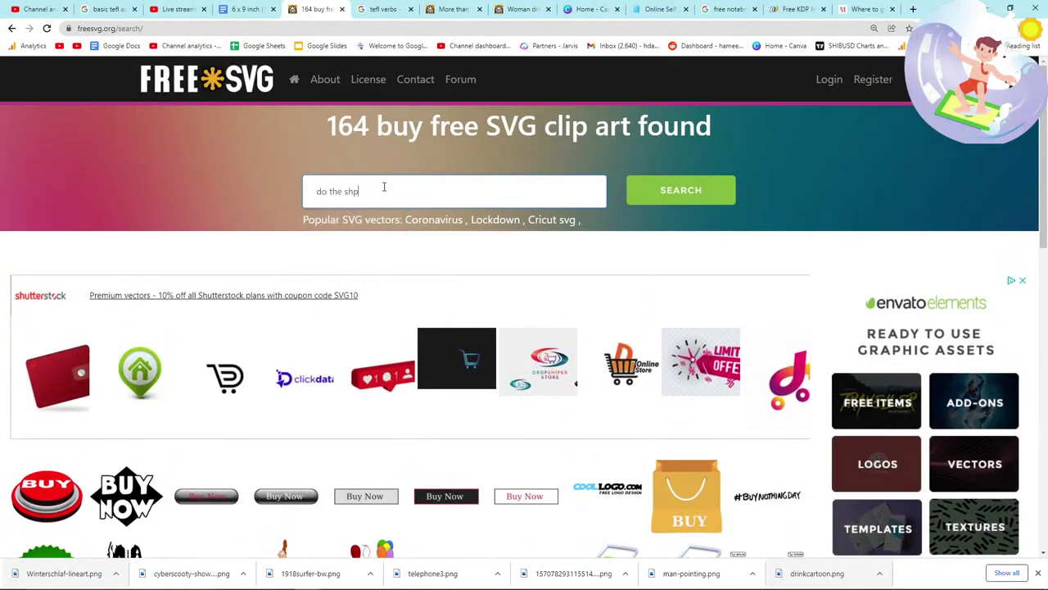
pyautogui.write('shopping')
pyautogui.press('Return')
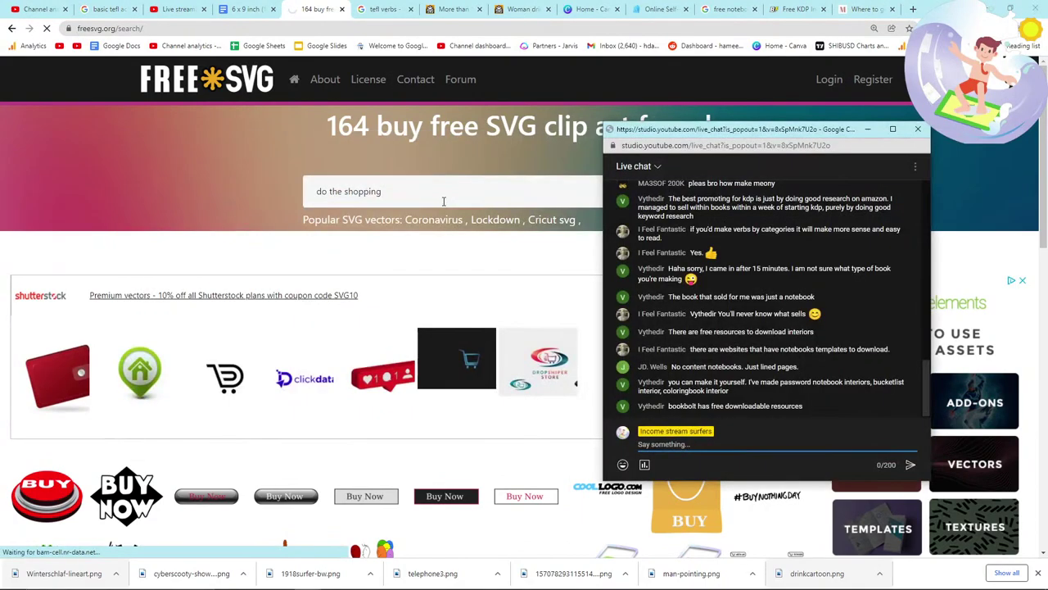
pyautogui.scroll(-5, 418, 311)
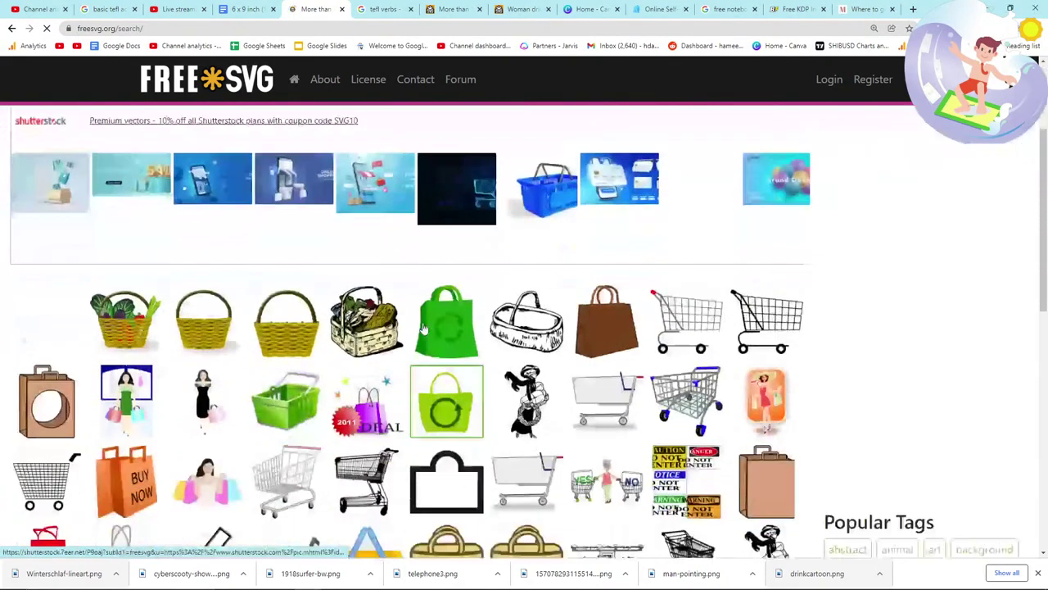
pyautogui.hotkey('alt', 'Tab')
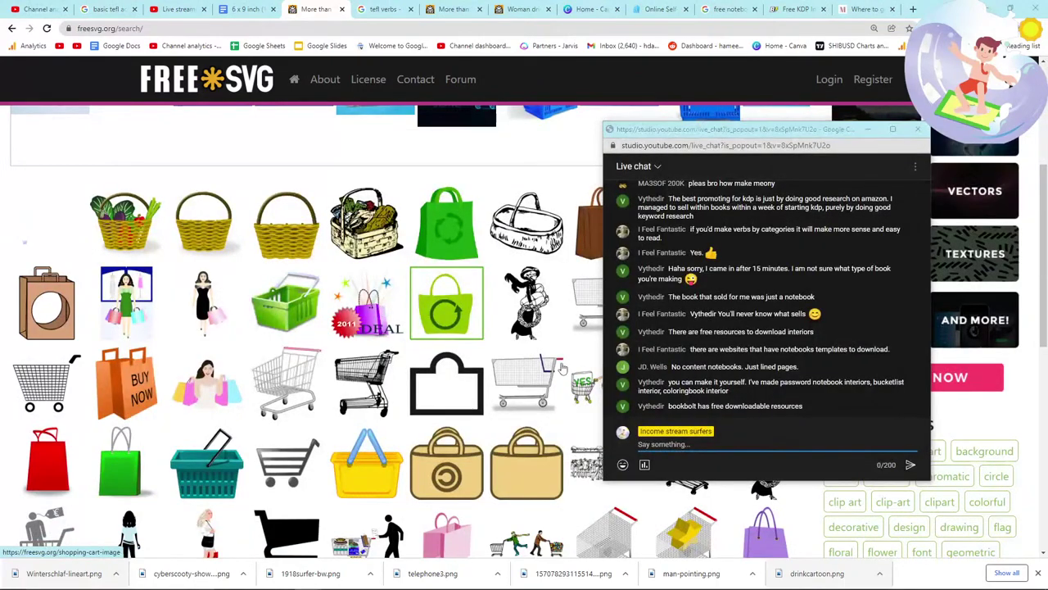
pyautogui.hotkey('alt', 'Tab')
pyautogui.hotkey('alt', 'Tab')
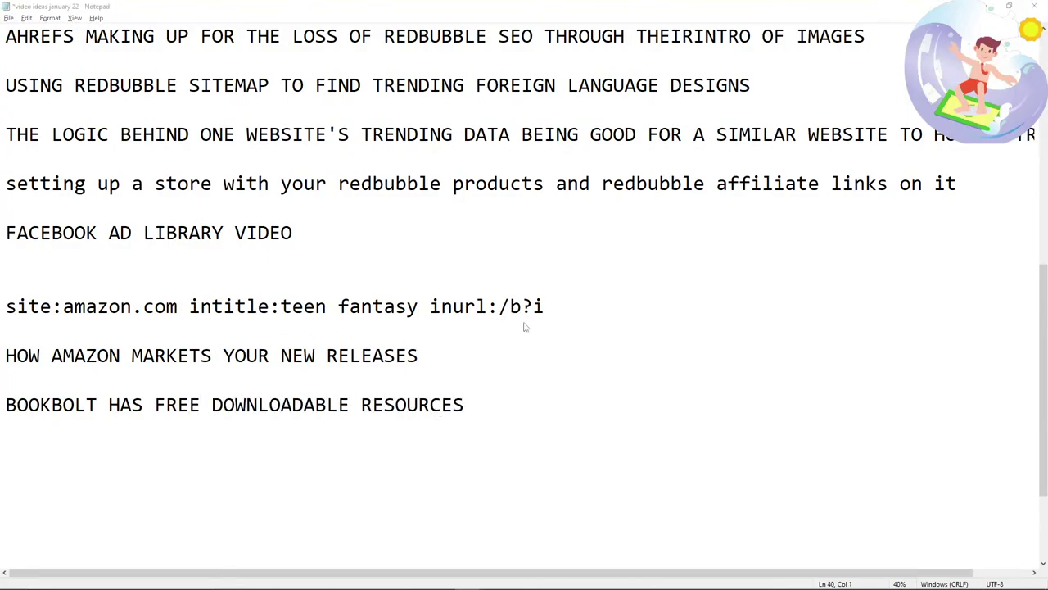
# Step: Add 'BOOKBOLT HAS FREE DOWNLOADABLE RESOURCES' to the notes and return to the shopping results
pyautogui.hotkey('alt', 'Tab')
pyautogui.hotkey('alt', 'Tab')
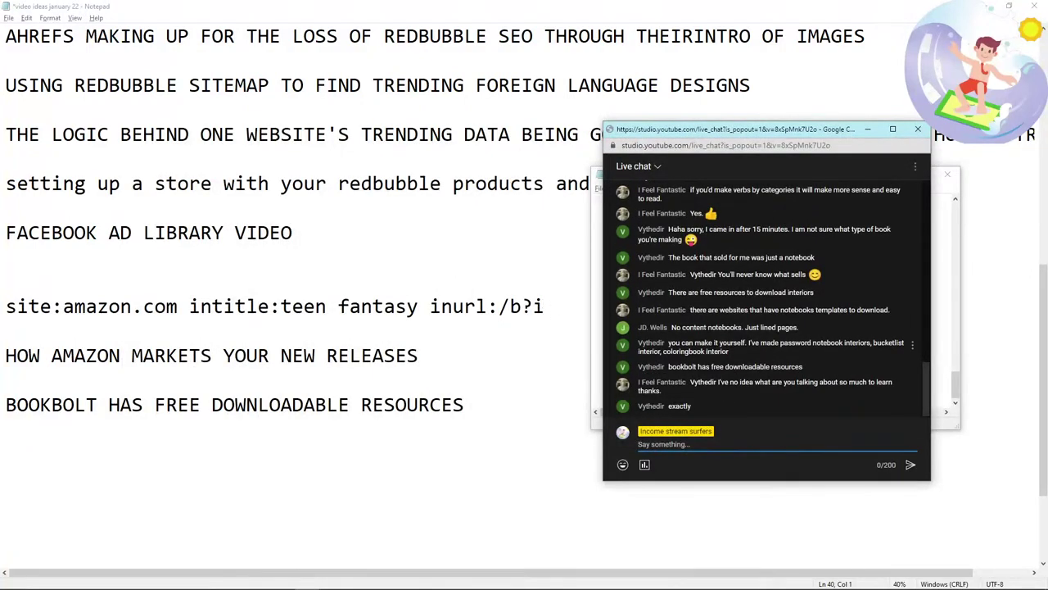
pyautogui.hotkey('alt', 'Tab')
pyautogui.hotkey('alt', 'Tab')
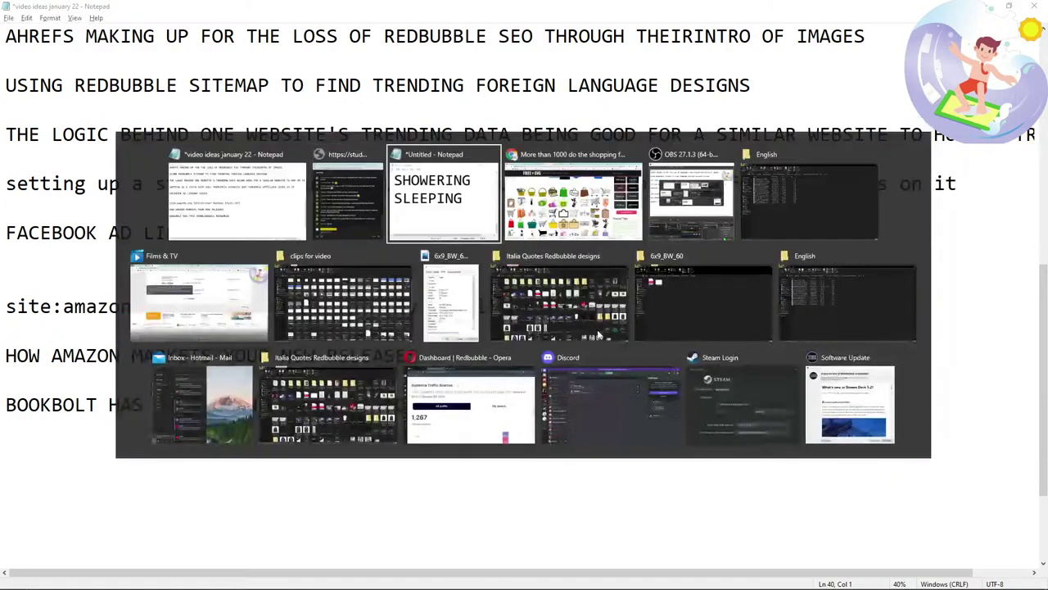
pyautogui.scroll(-1, 431, 356)
# Step: Open FreeSVG's 'Happy shopping woman' clip art and save it as a PNG
pyautogui.scroll(2, 446, 360)
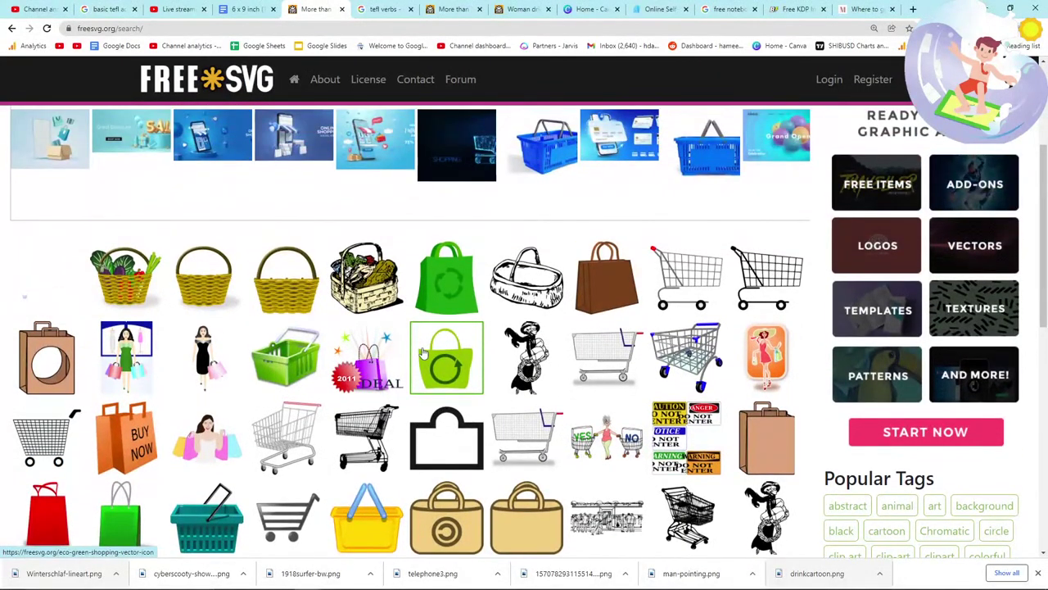
pyautogui.scroll(-1, 423, 353)
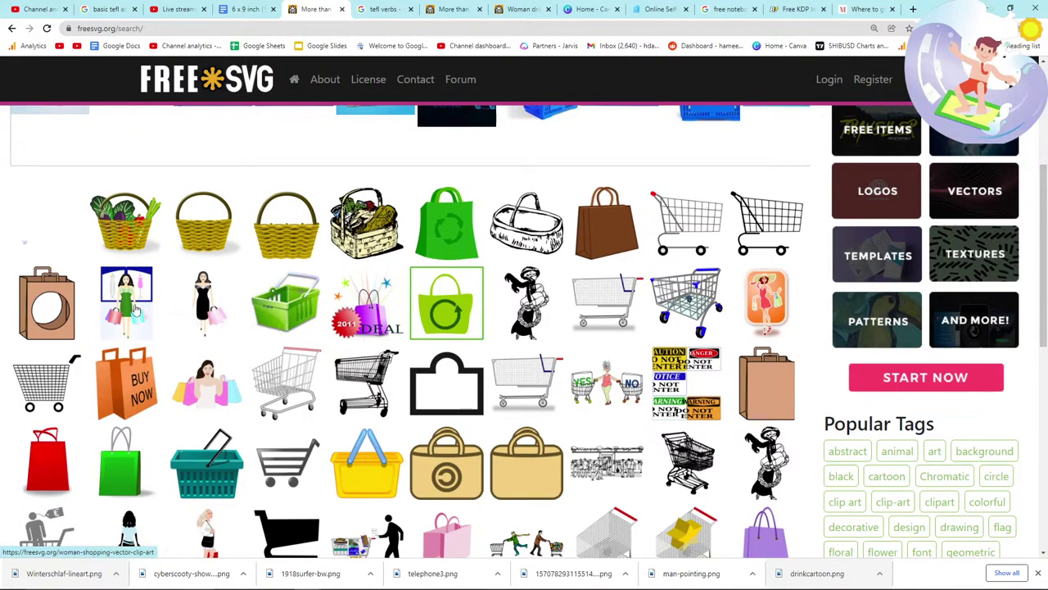
pyautogui.scroll(-2, 210, 360)
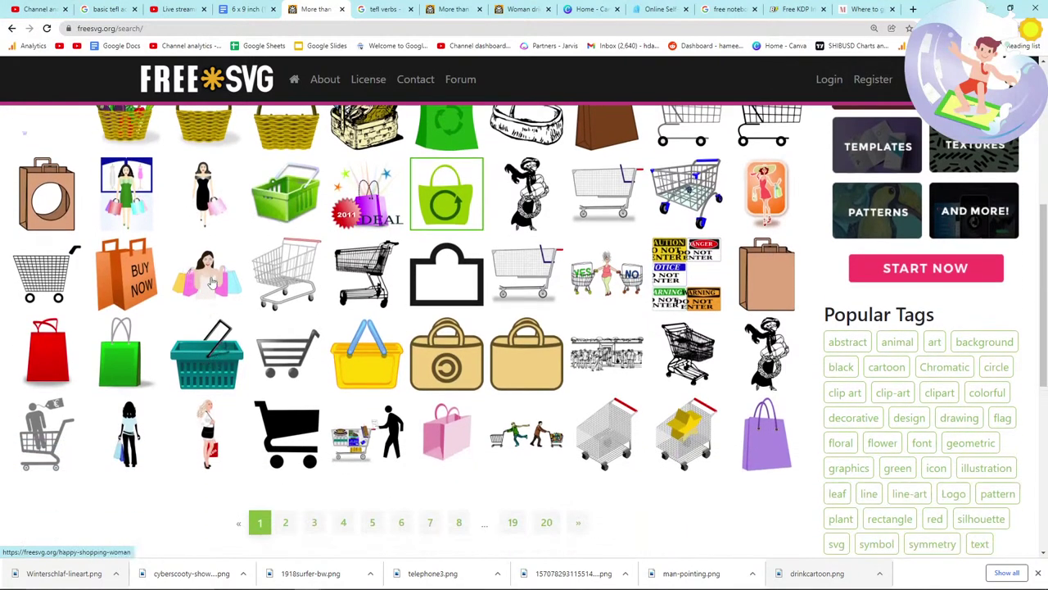
pyautogui.click(211, 281)
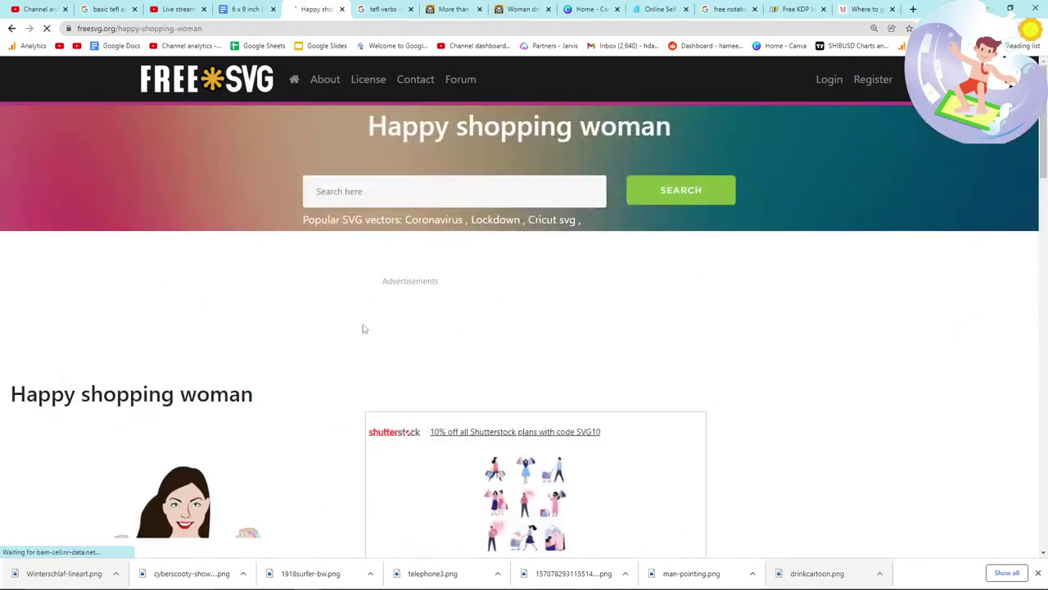
pyautogui.scroll(-5, 342, 352)
pyautogui.rightClick(193, 313)
pyautogui.click(245, 334)
pyautogui.click(694, 467)
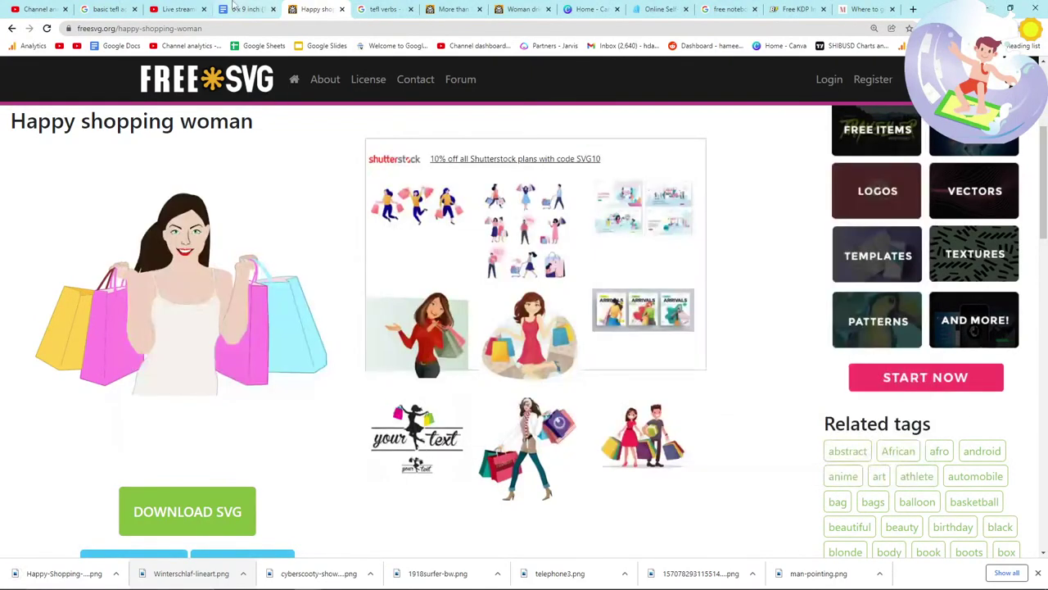
pyautogui.hotkey('ctrl', 'shift', 'Tab')
# Step: Insert the Happy shopping woman PNG below the bear picture on new page 23
pyautogui.press('Return')
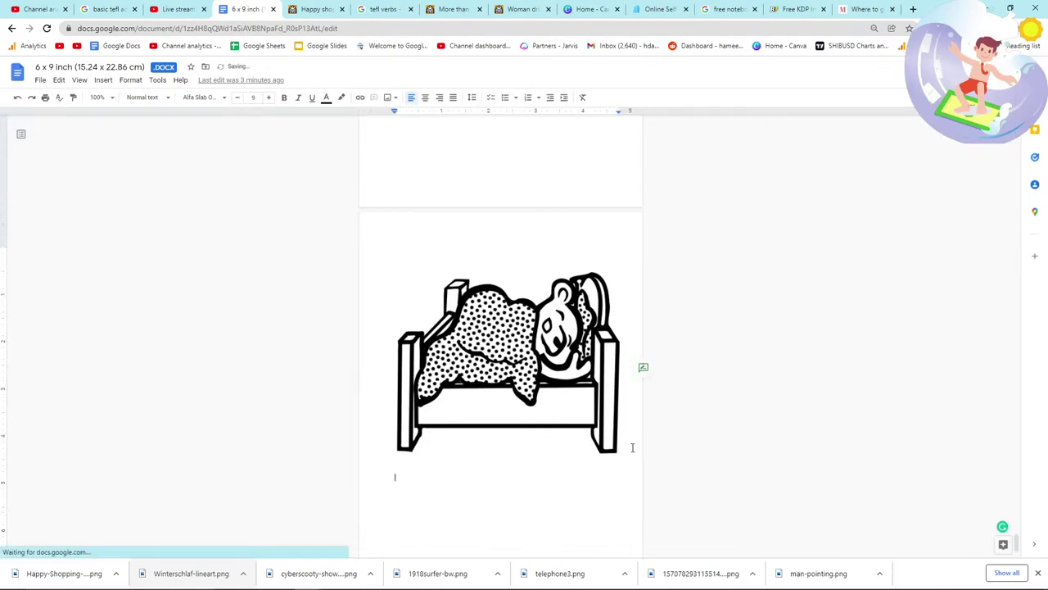
pyautogui.scroll(-1, 631, 446)
pyautogui.moveTo(401, 440); pyautogui.dragTo(379, 451)
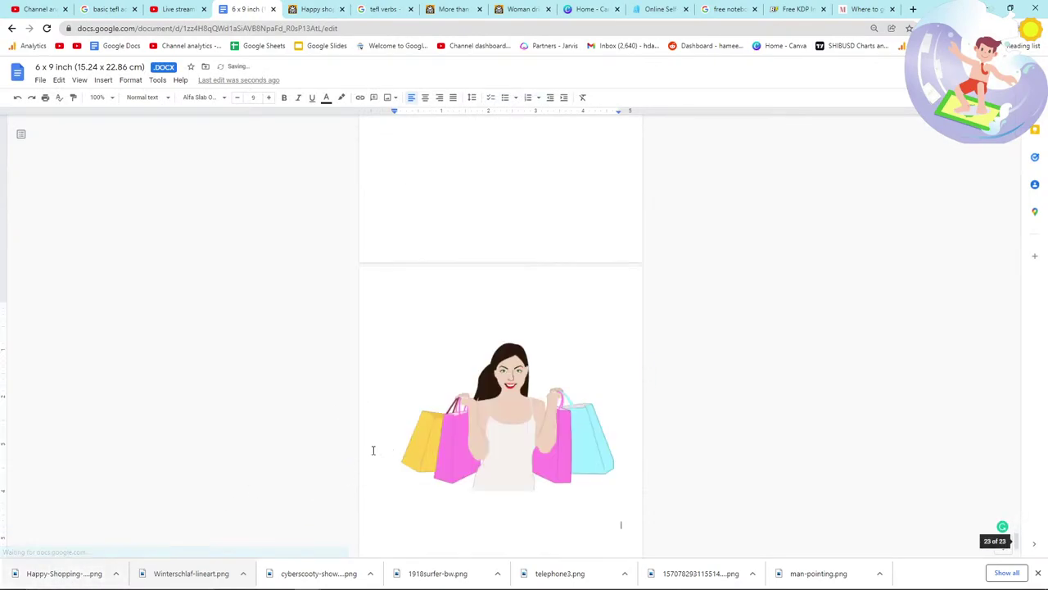
pyautogui.scroll(-15, 507, 463)
pyautogui.scroll(-12, 507, 463)
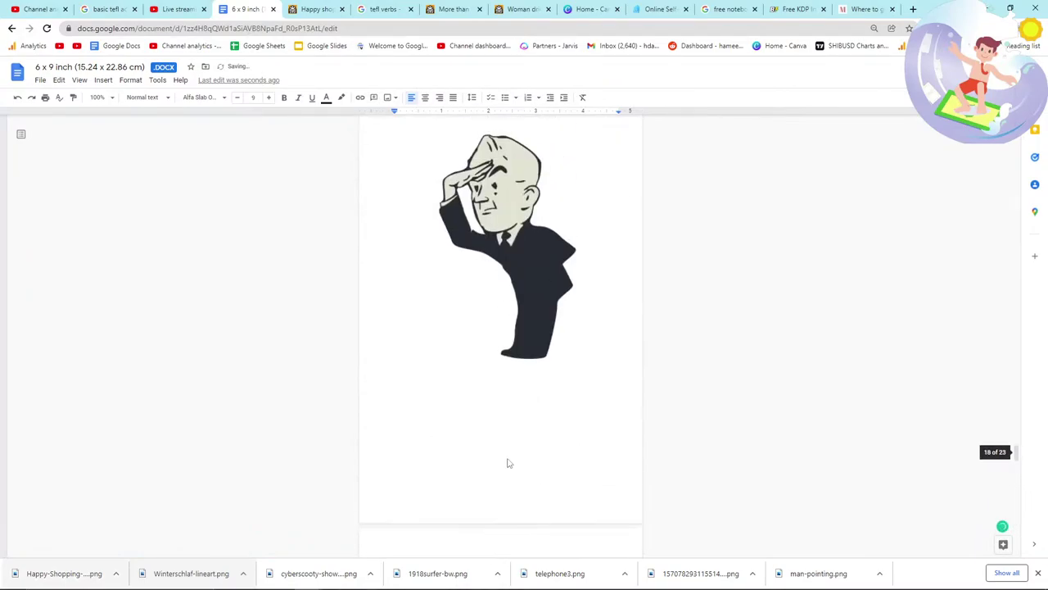
pyautogui.scroll(-3, 477, 489)
pyautogui.hotkey('alt', 'Tab')
pyautogui.hotkey('alt', 'Tab')
pyautogui.hotkey('alt', 'Tab')
pyautogui.hotkey('alt', 'Tab')
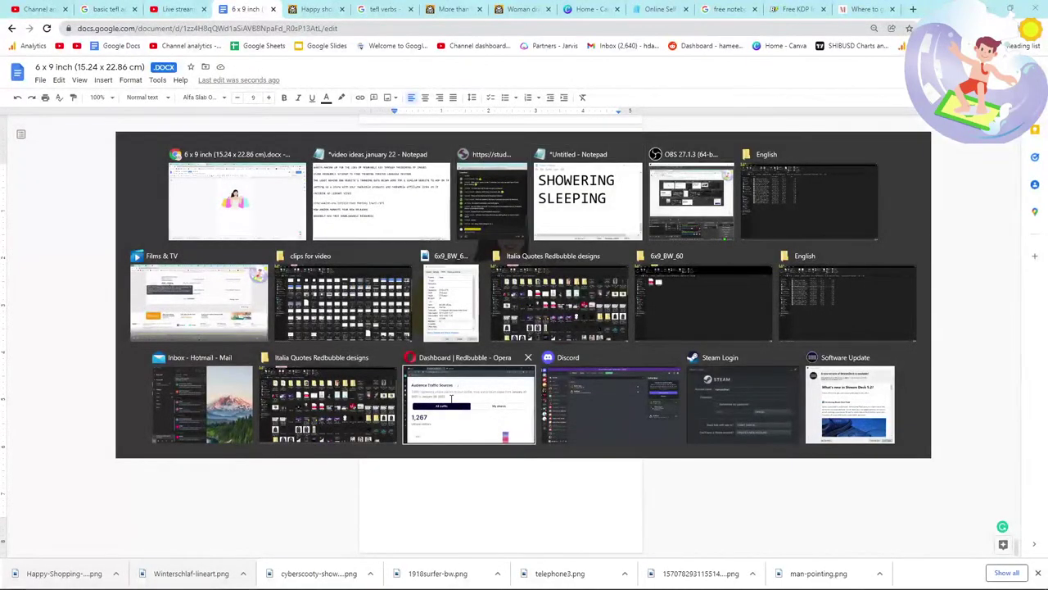
# Step: Add a new line after BUYING in the Notepad verb list
pyautogui.press('Return')
pyautogui.hotkey('alt', 'Tab')
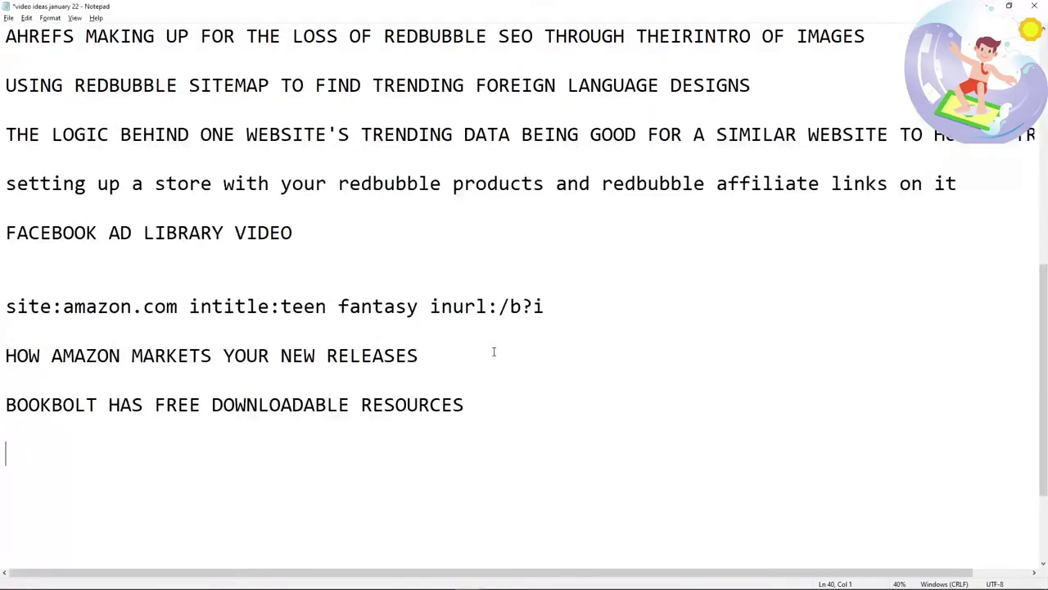
pyautogui.hotkey('alt', 'Tab')
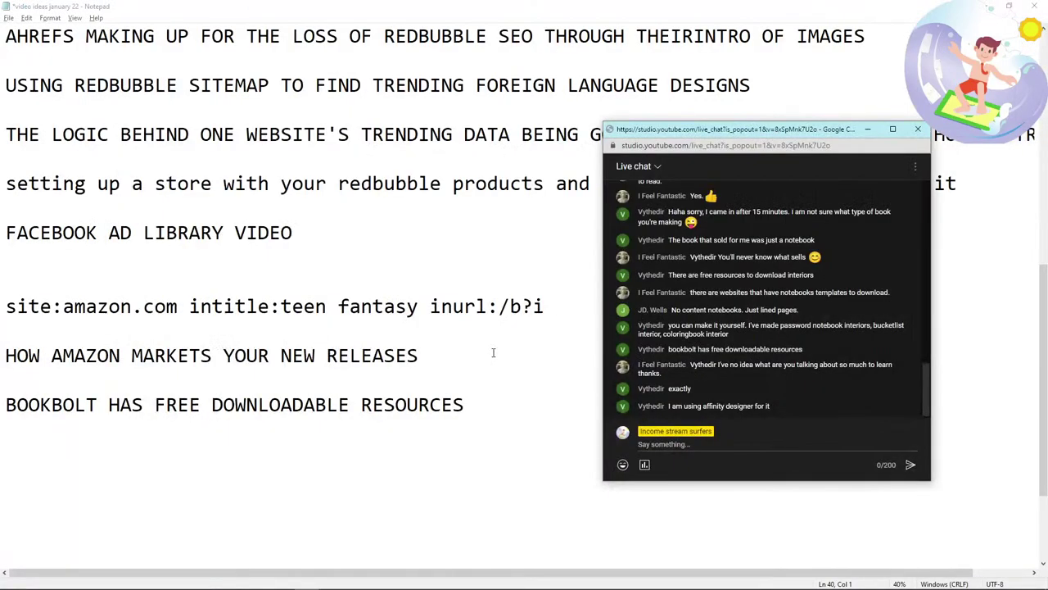
pyautogui.hotkey('alt', 'Tab')
pyautogui.hotkey('alt', 'Tab')
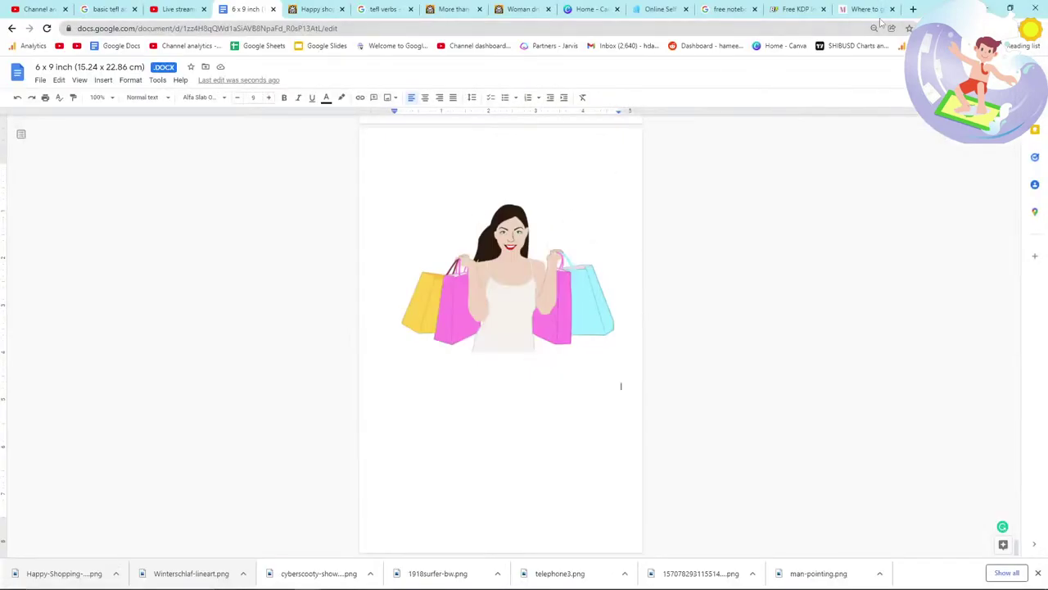
# Step: Search 'affinity designer' in the last browser tab to reach the Affinity website
pyautogui.click(864, 9)
pyautogui.click(845, 28)
pyautogui.write('affinity designer')
pyautogui.press('Return')
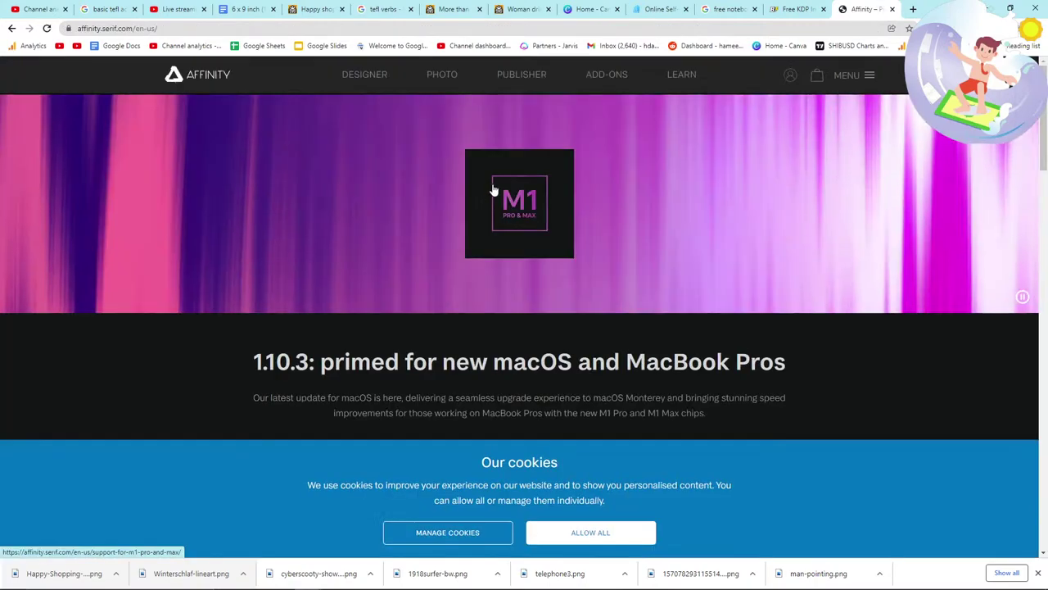
# Step: Scroll the Affinity site and search the page for 'openpricing'
pyautogui.scroll(-1, 509, 212)
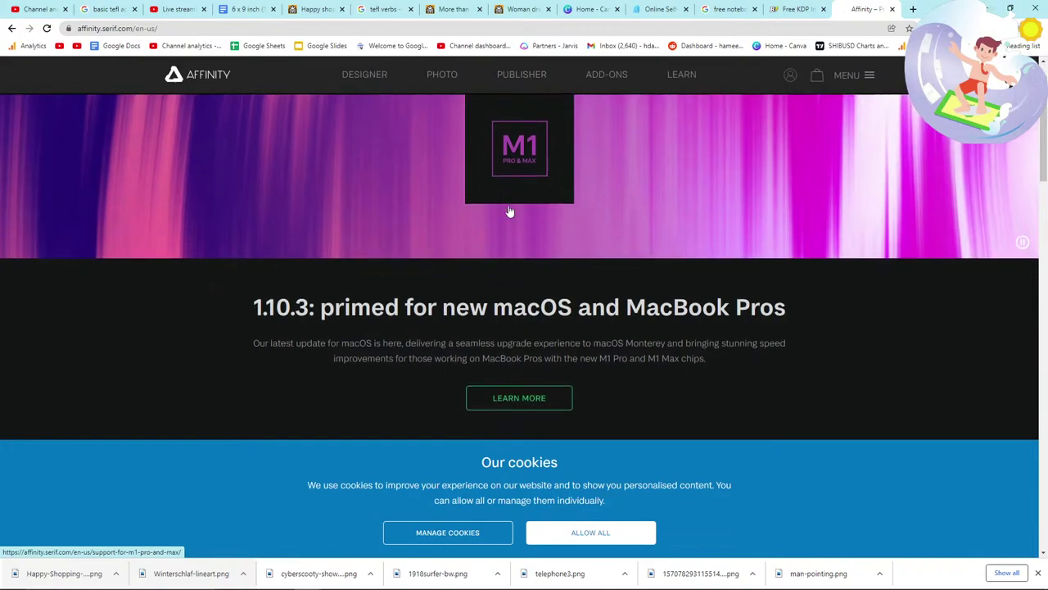
pyautogui.scroll(-3, 509, 212)
pyautogui.hotkey('ctrl', 'f')
pyautogui.write('open')
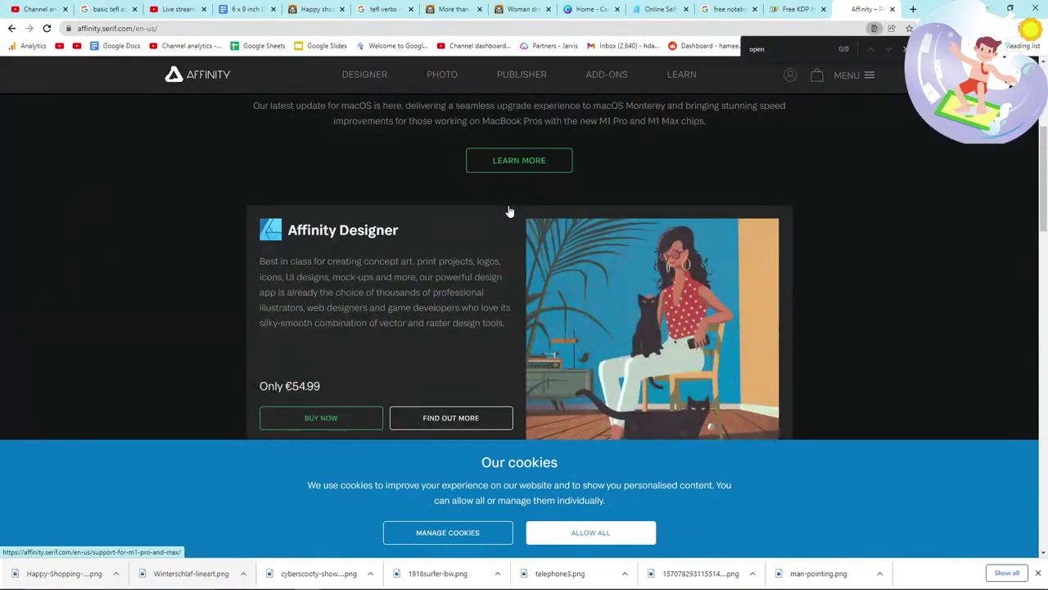
pyautogui.write('pricing')
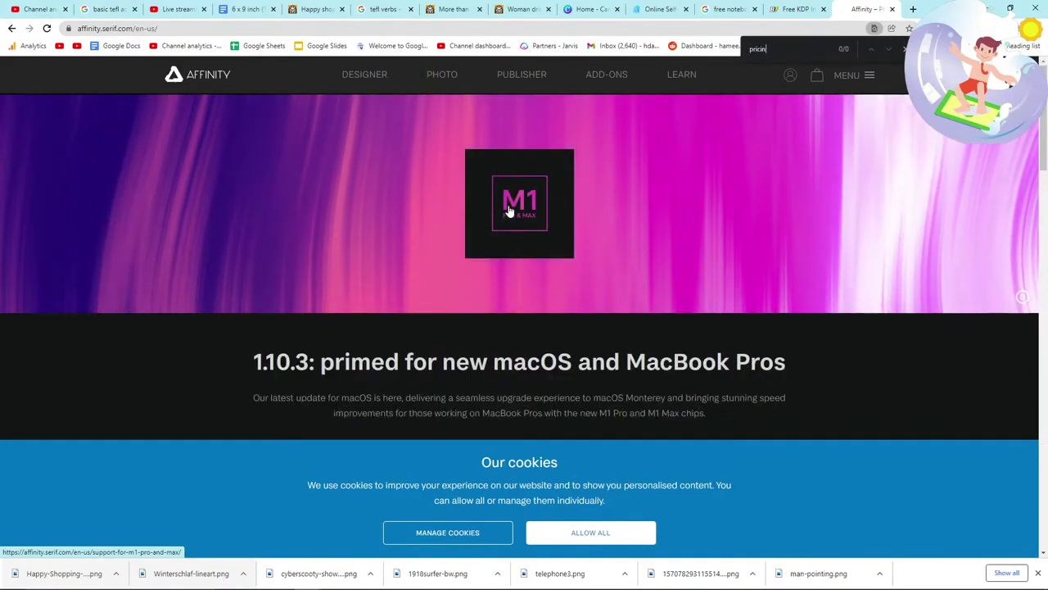
# Step: Look over the Affinity Designer product page from the site menu, then close it
pyautogui.click(868, 75)
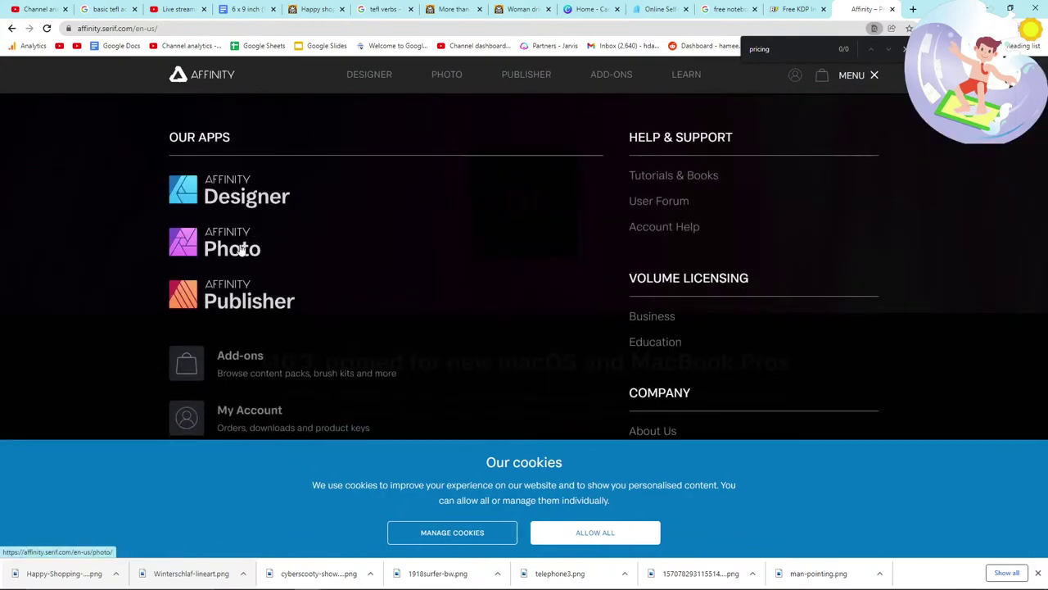
pyautogui.click(250, 190)
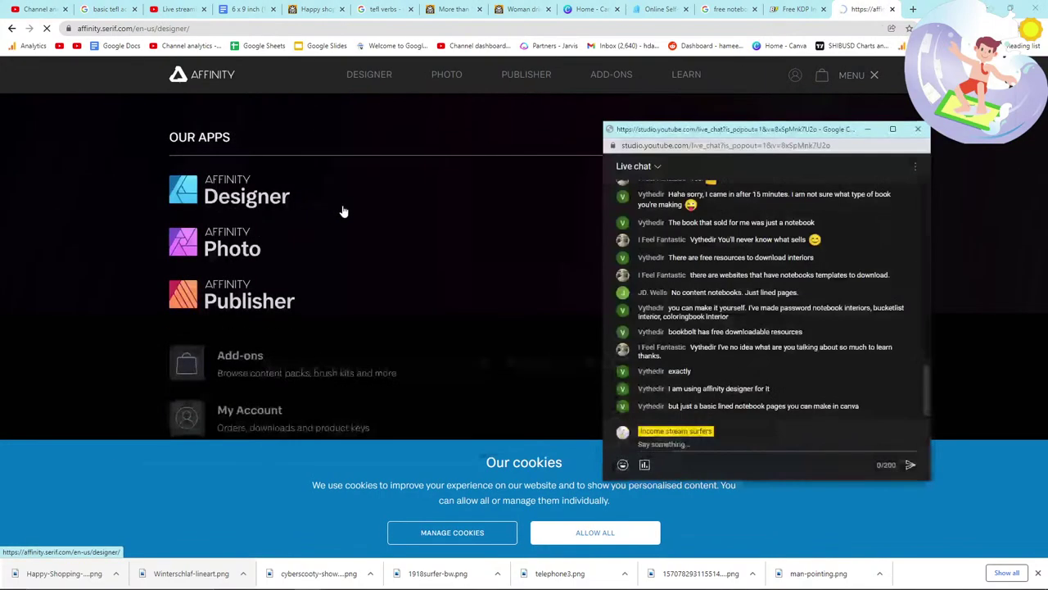
pyautogui.click(435, 209)
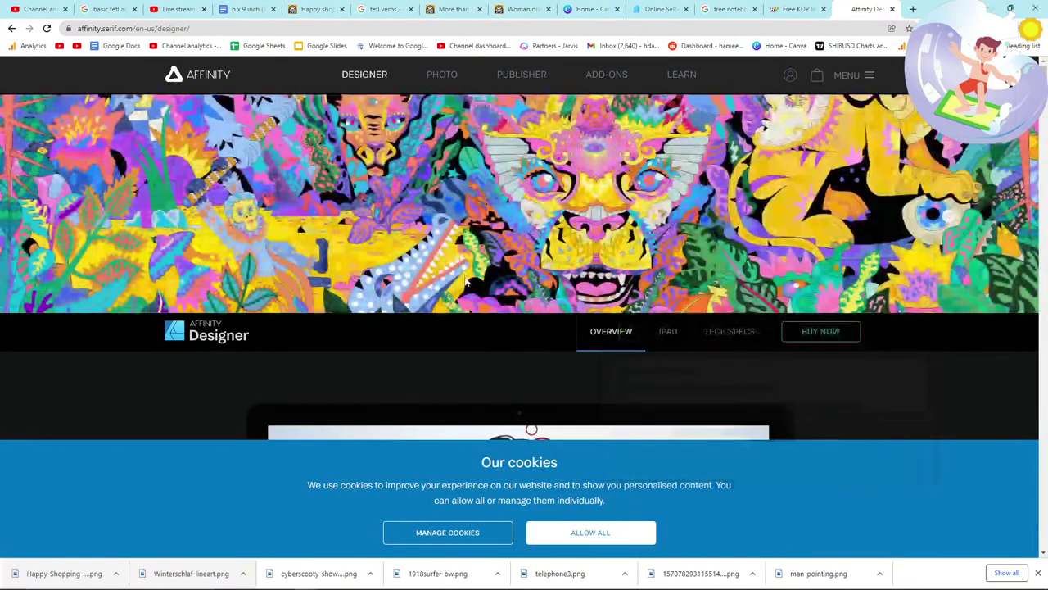
pyautogui.scroll(-15, 465, 278)
pyautogui.scroll(-10, 466, 283)
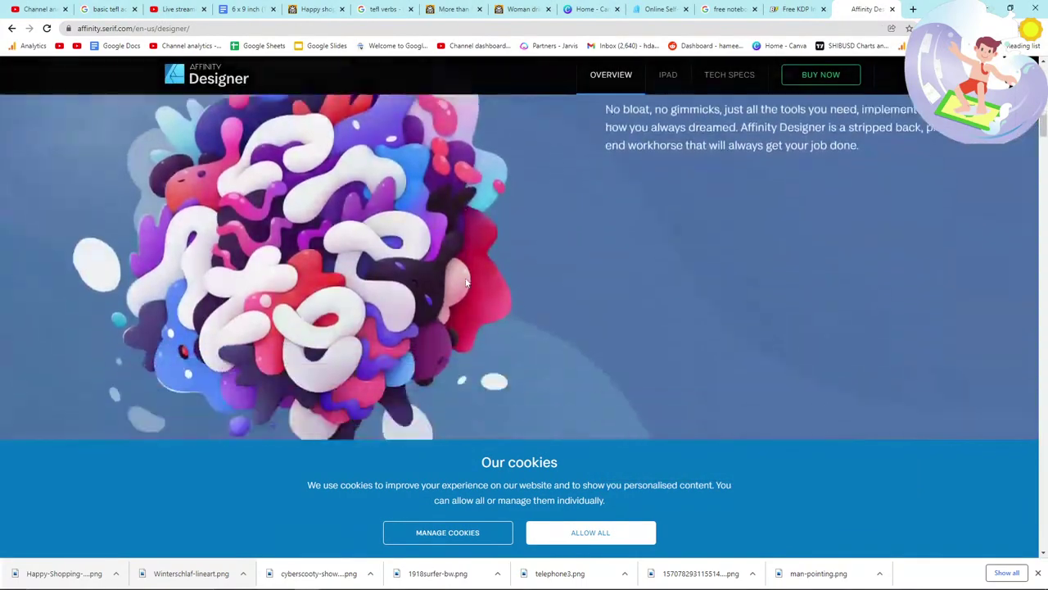
pyautogui.scroll(-10, 466, 284)
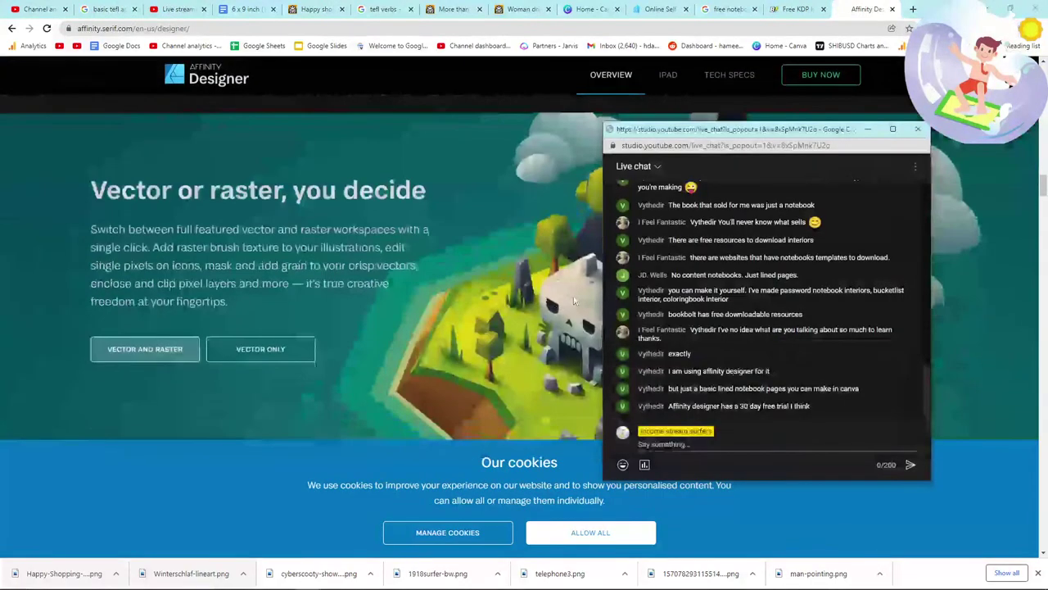
pyautogui.click(574, 301)
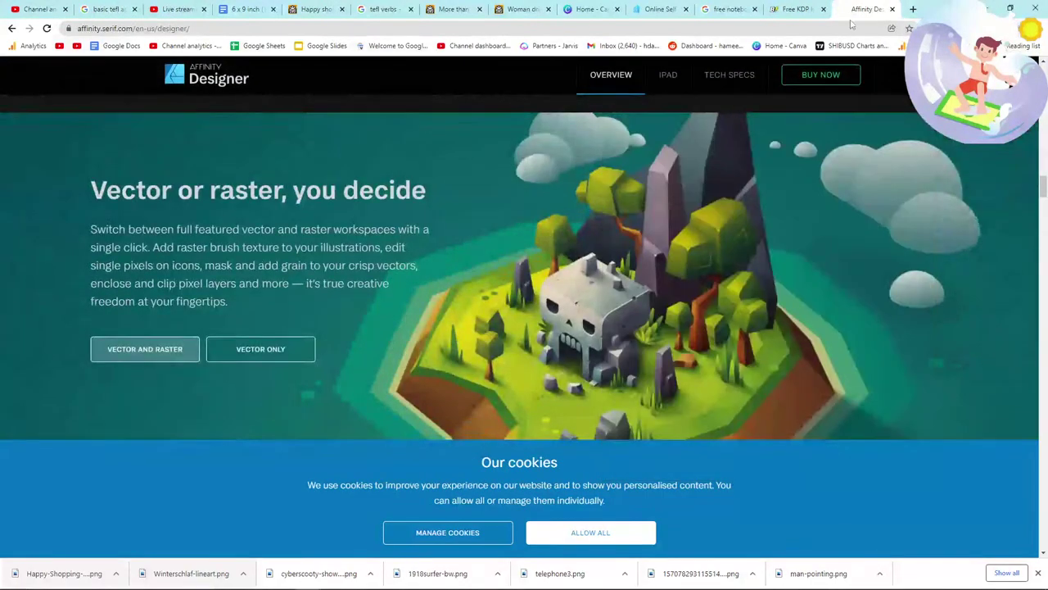
pyautogui.click(892, 9)
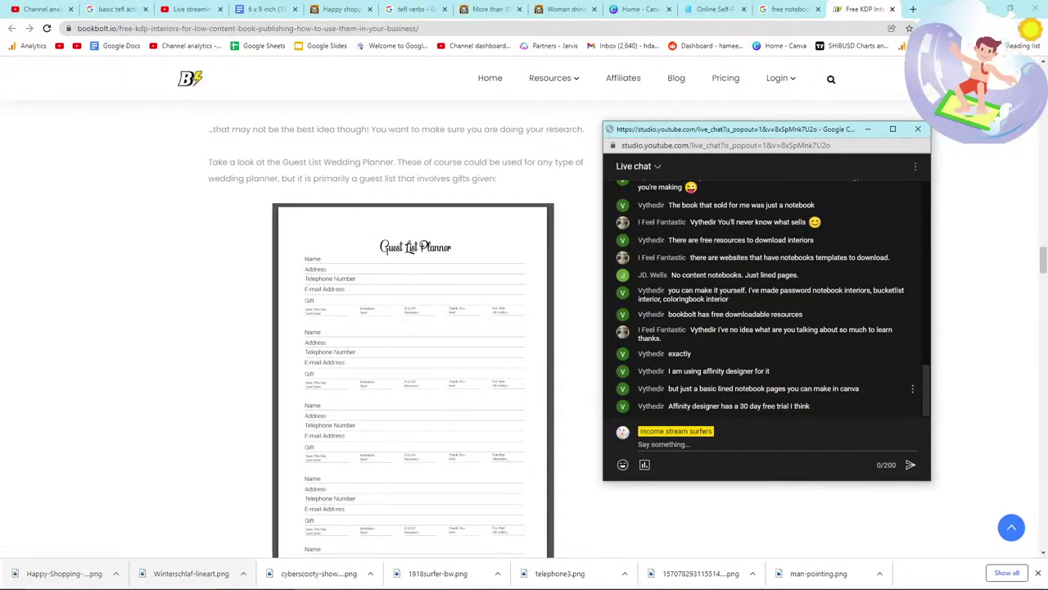
# Step: Append '/MAKING LINED INTERIORS' to the Bookbolt note, close the Bookbolt article, return to the book
pyautogui.hotkey('alt', 'Tab')
pyautogui.hotkey('alt', 'Tab')
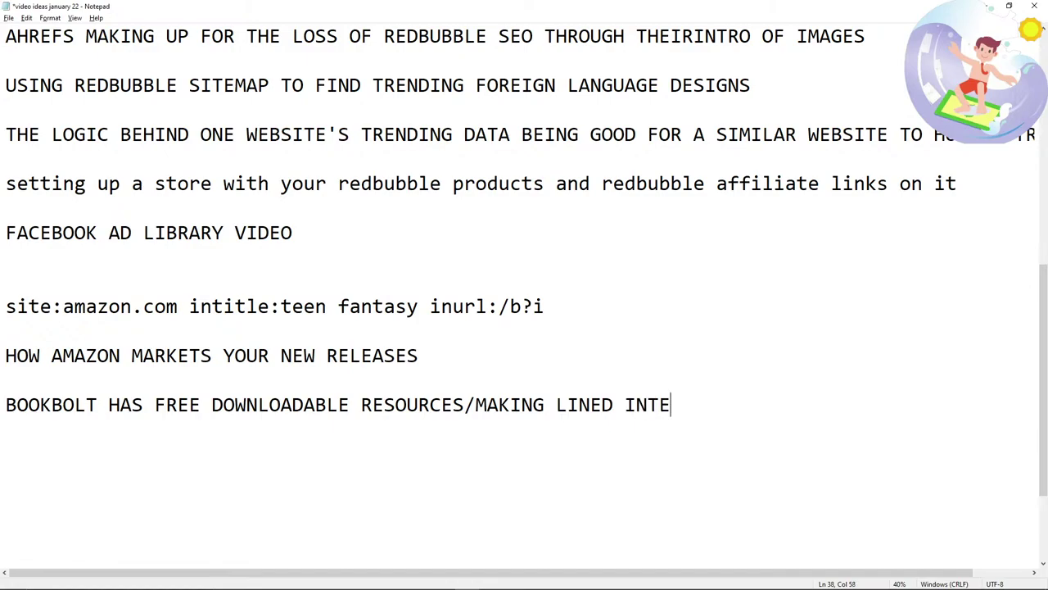
pyautogui.hotkey('alt', 'Tab')
pyautogui.click(875, 17)
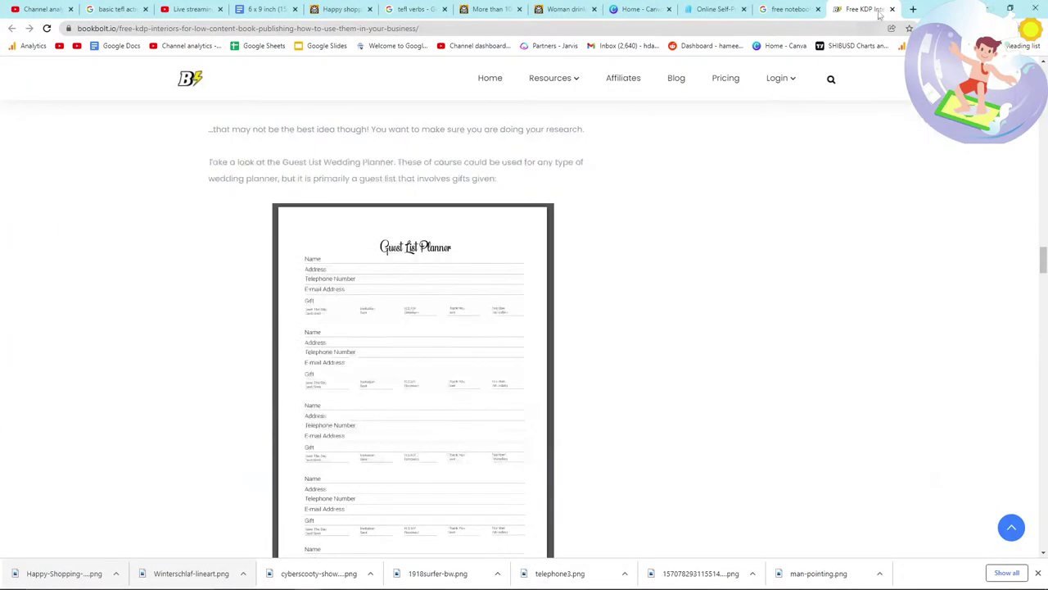
pyautogui.click(891, 9)
pyautogui.click(304, 8)
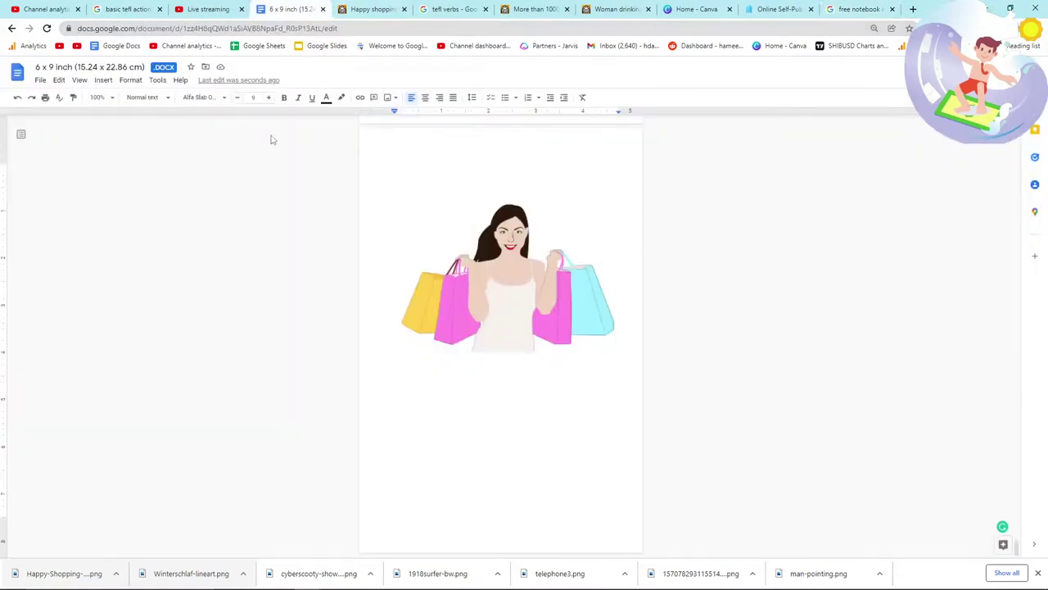
# Step: Return to the Happy shopping woman page on FreeSVG
pyautogui.click(203, 7)
pyautogui.click(337, 6)
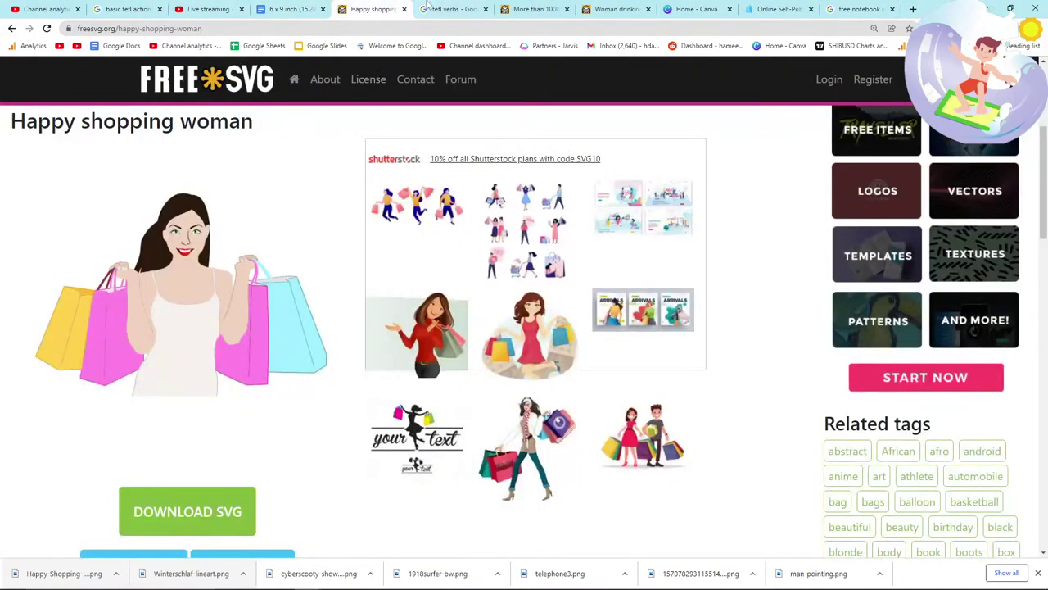
pyautogui.hotkey('alt', 'Tab')
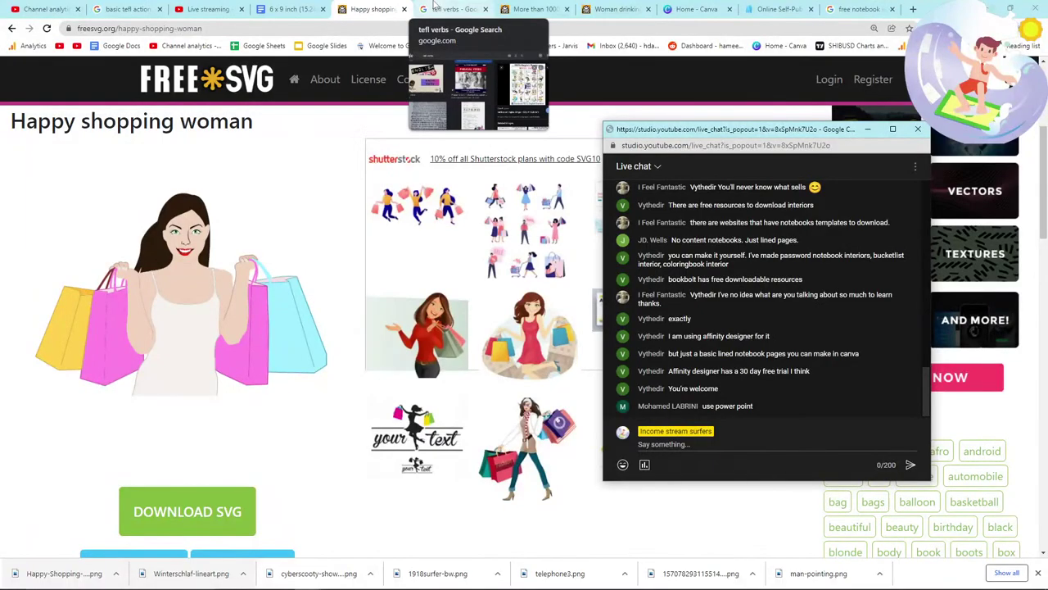
pyautogui.hotkey('alt', 'Tab')
pyautogui.click(446, 9)
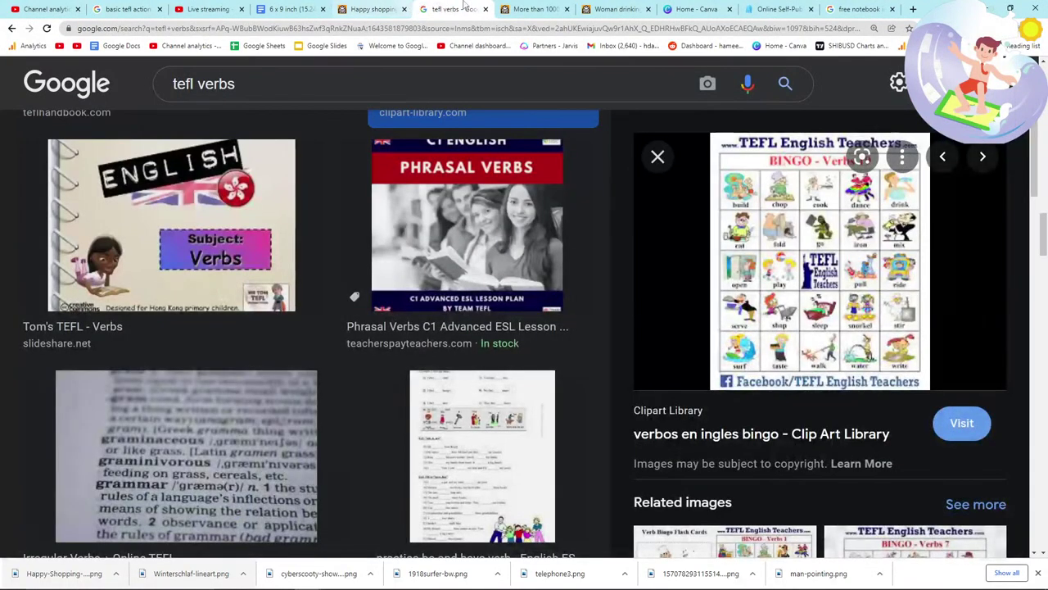
pyautogui.click(532, 9)
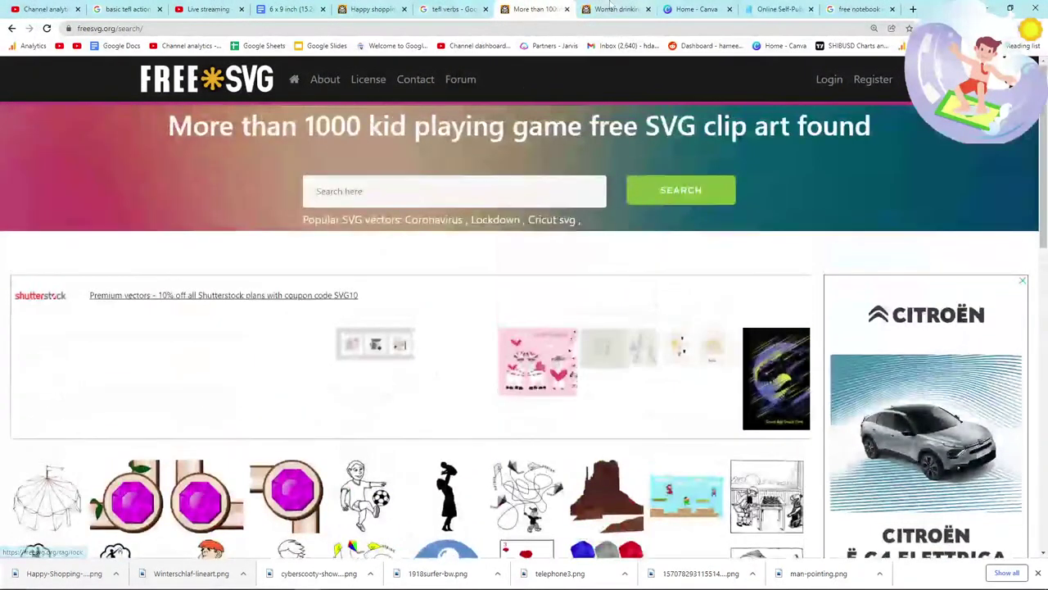
pyautogui.hotkey('ctrl', 'Tab')
pyautogui.click(400, 6)
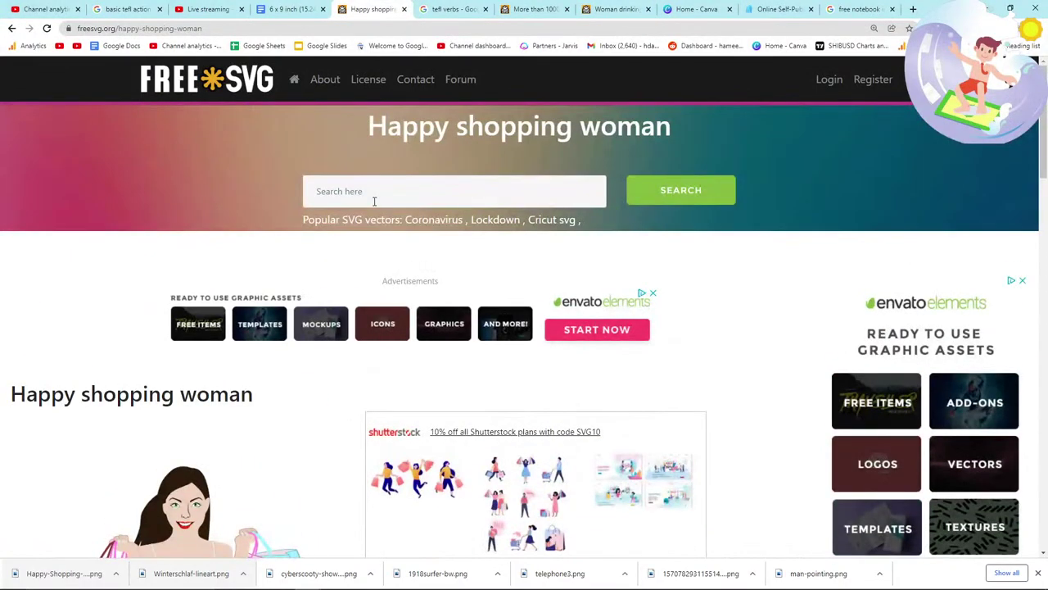
pyautogui.scroll(-10, 362, 231)
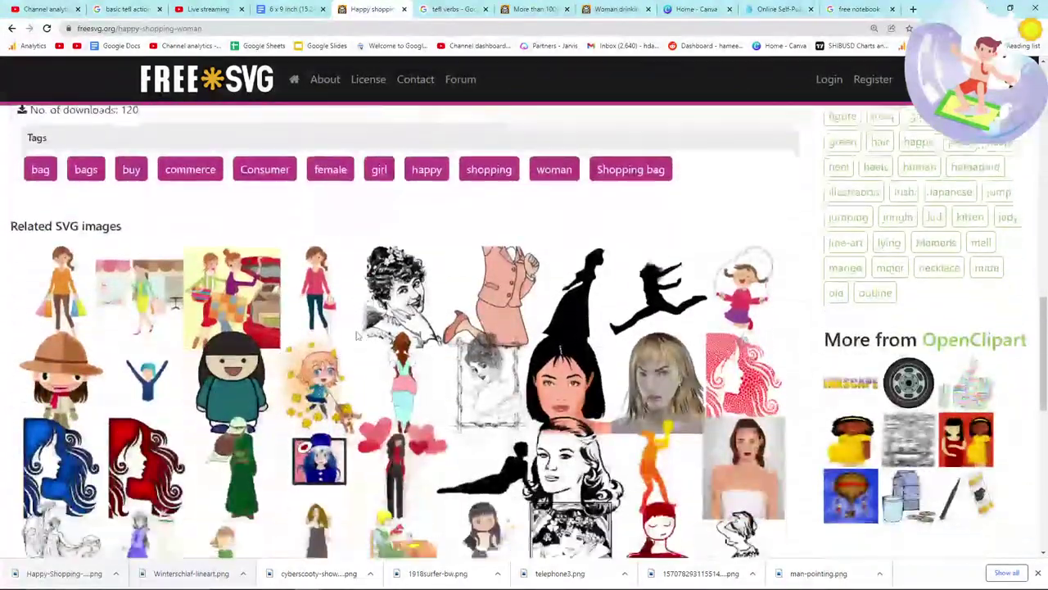
pyautogui.scroll(10, 357, 336)
# Step: Search FreeSVG for groceries and open the Shopping lady clip art
pyautogui.click(383, 188)
pyautogui.write('do')
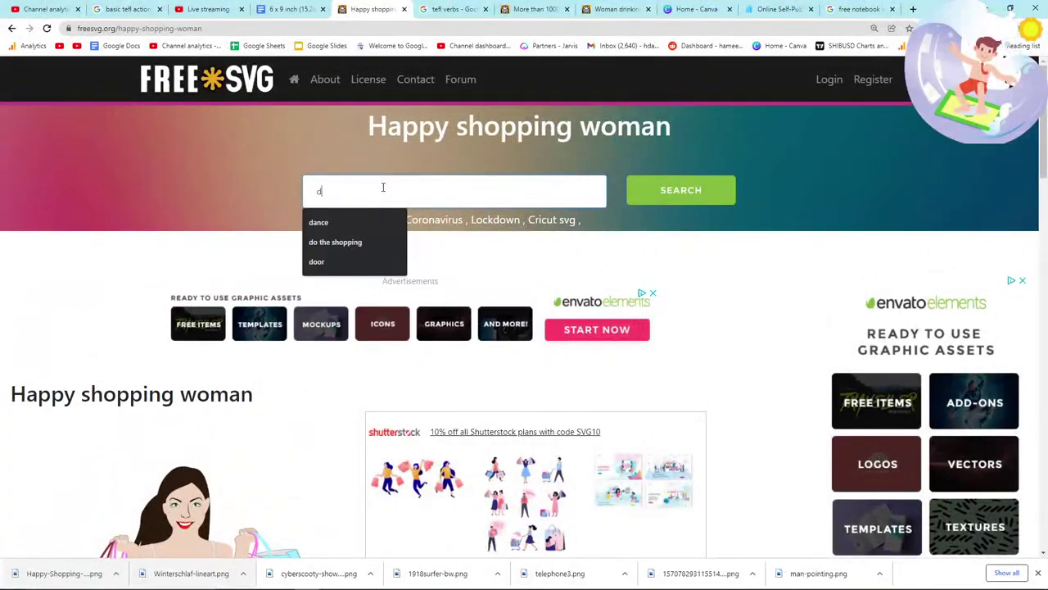
pyautogui.press('BackSpace')
pyautogui.press('BackSpace')
pyautogui.press('BackSpace')
pyautogui.write('grocie')
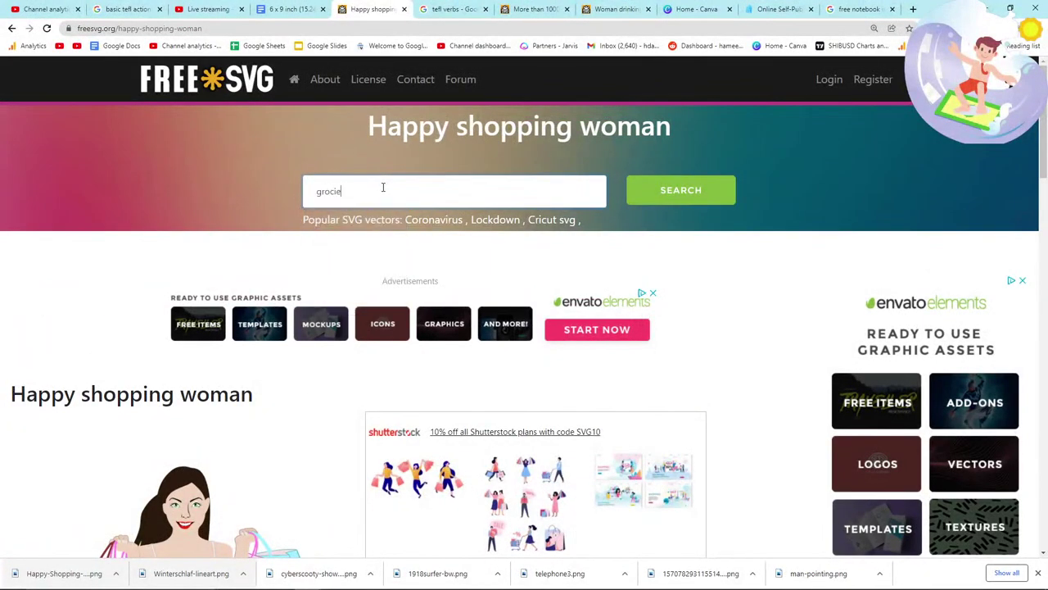
pyautogui.scroll(-5, 451, 369)
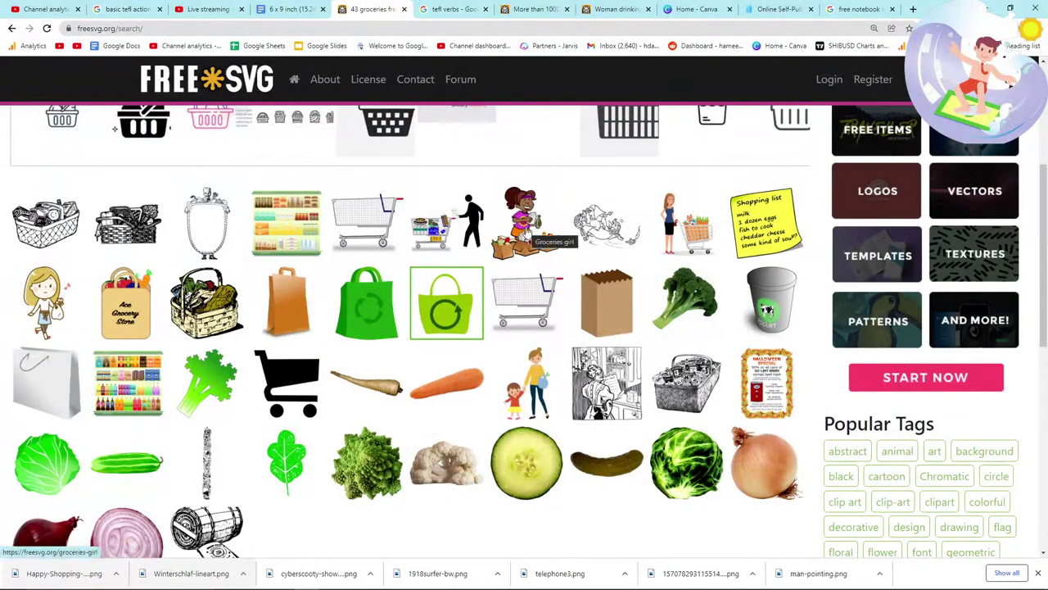
pyautogui.click(415, 231)
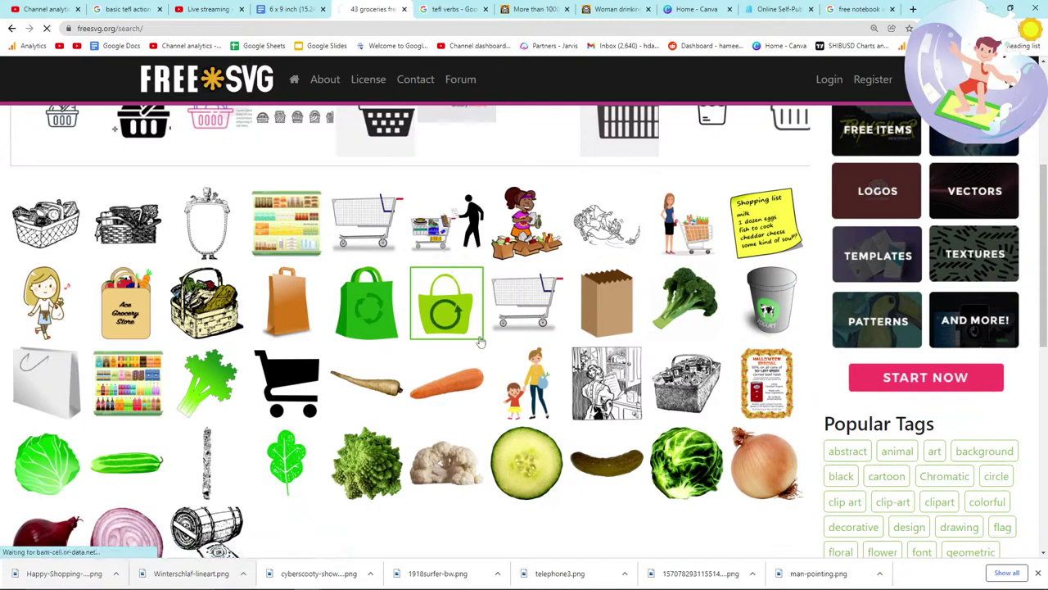
pyautogui.scroll(-4, 452, 347)
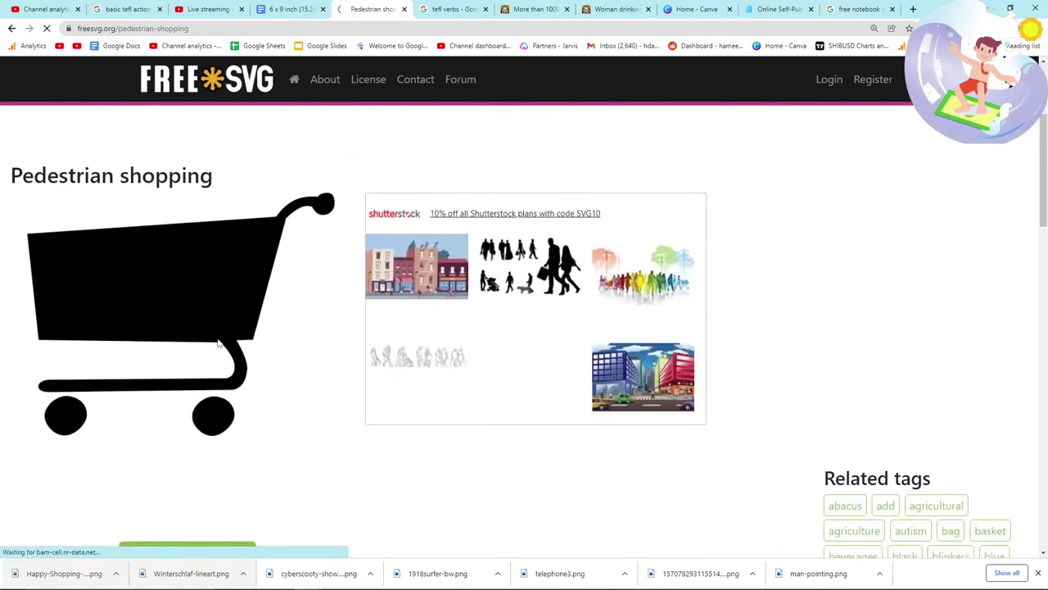
pyautogui.scroll(-4, 180, 229)
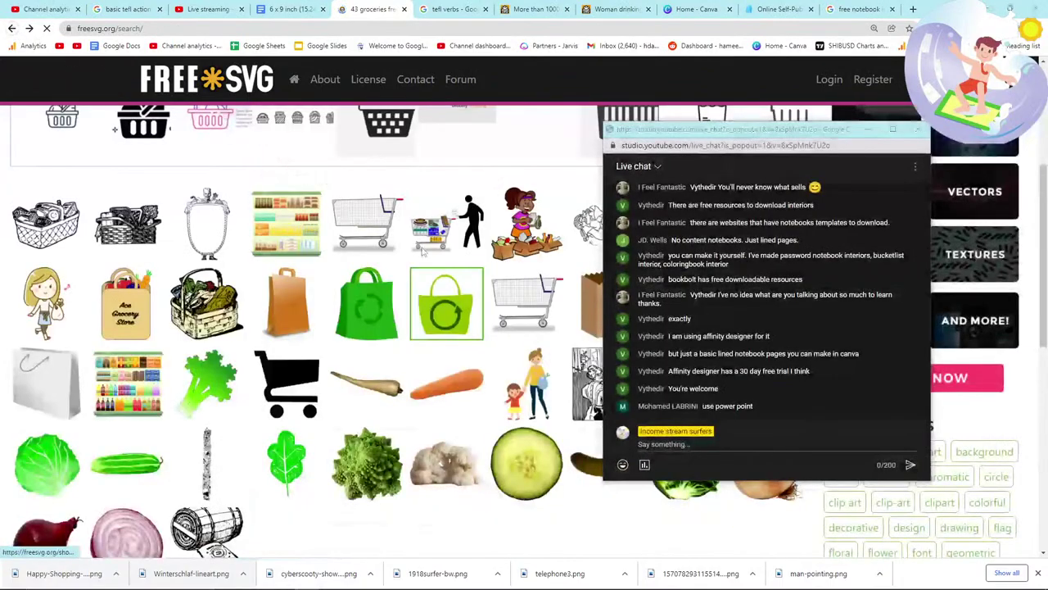
pyautogui.click(433, 237)
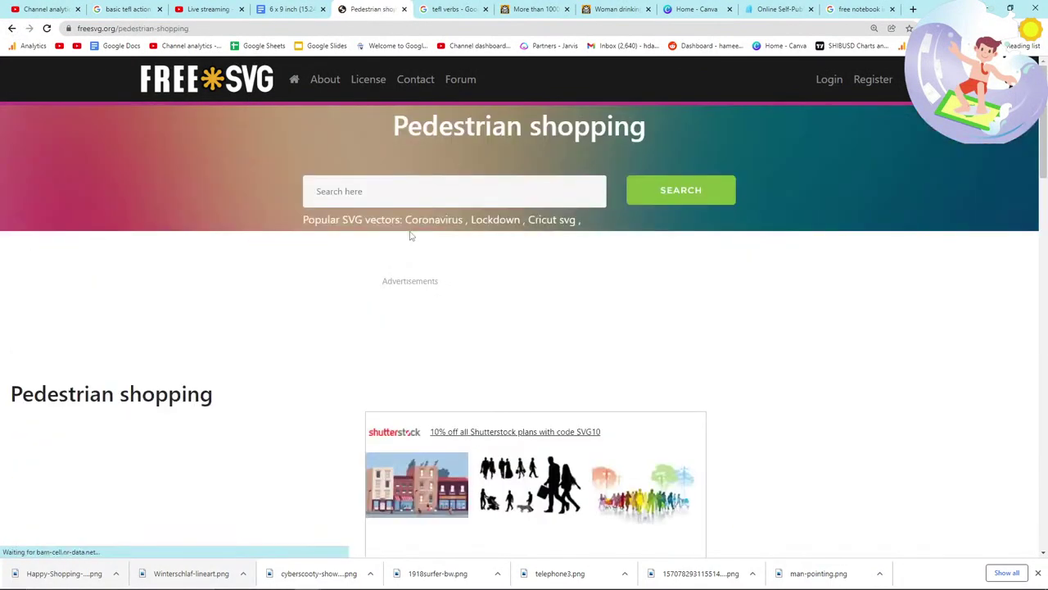
pyautogui.scroll(-4, 279, 301)
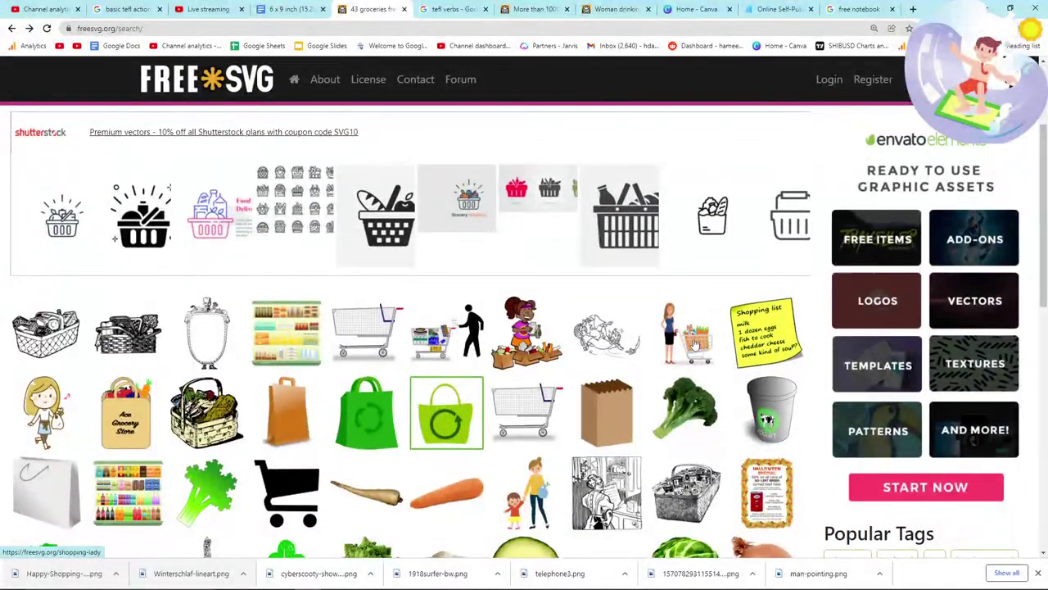
pyautogui.click(694, 344)
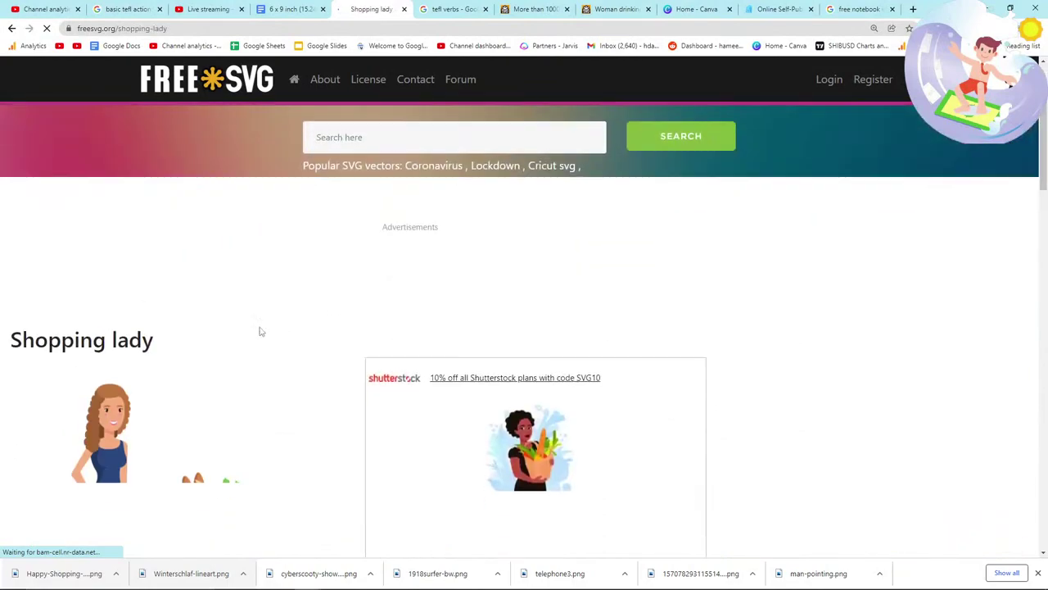
# Step: Save the Shopping lady image as 1535177433.png
pyautogui.scroll(-2, 261, 331)
pyautogui.rightClick(124, 332)
pyautogui.click(145, 354)
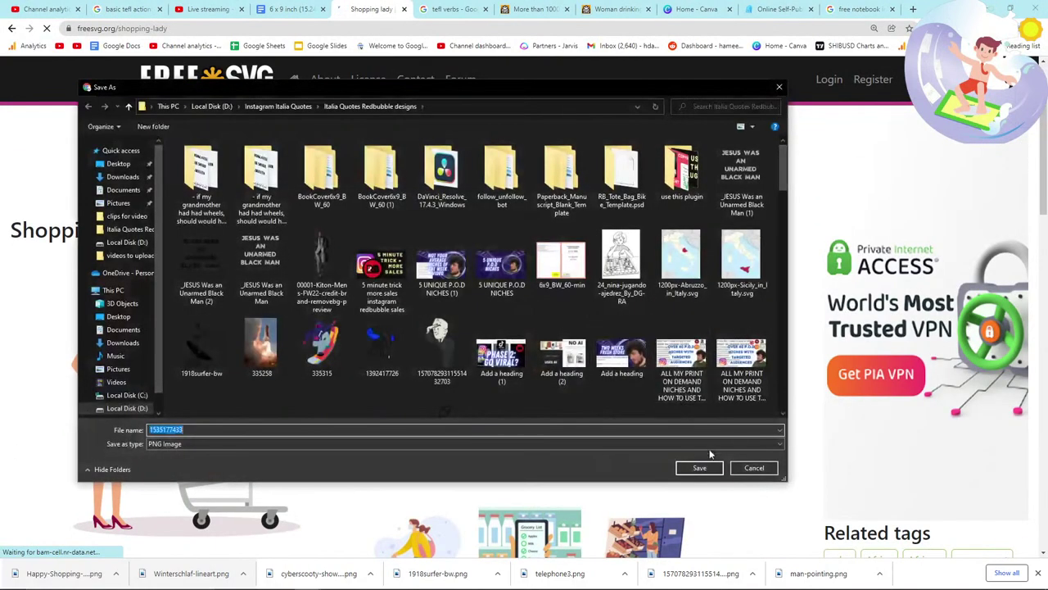
pyautogui.click(712, 467)
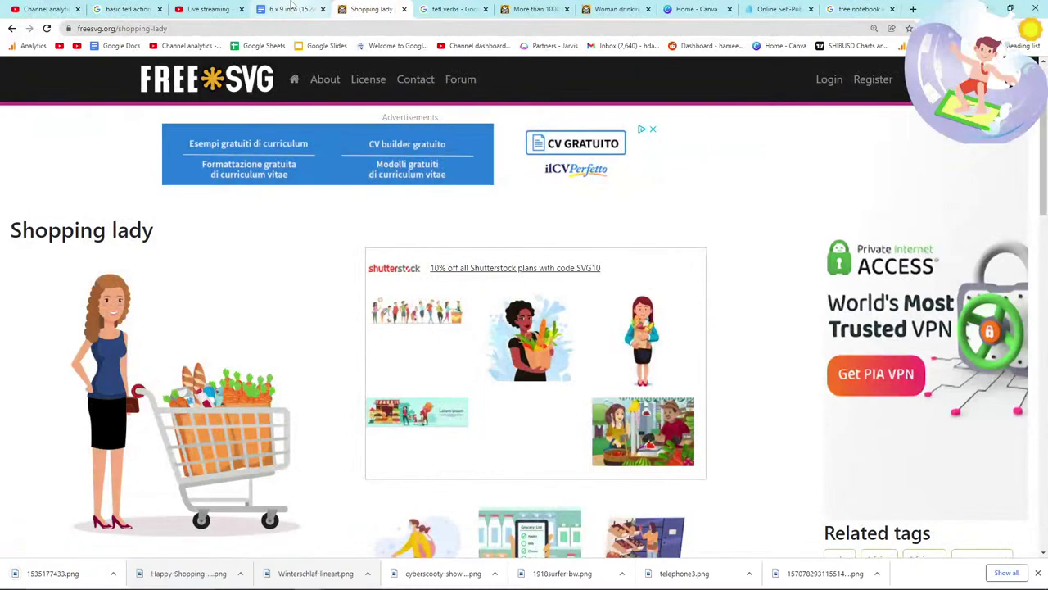
# Step: Drag the downloaded Shopping lady PNG onto a new final page of the 6x9 book
pyautogui.click(292, 9)
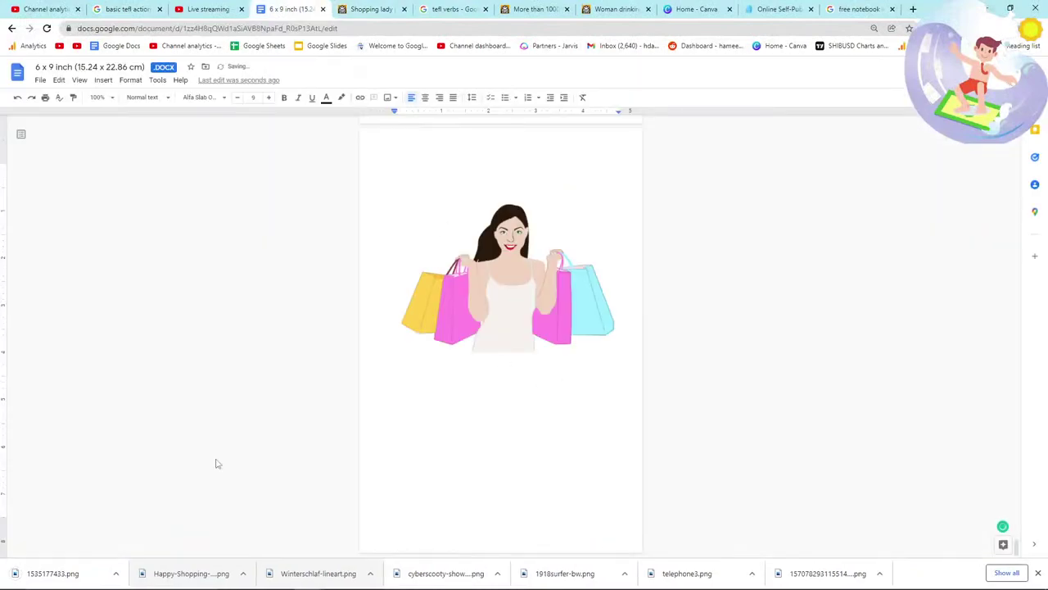
pyautogui.moveTo(43, 578); pyautogui.dragTo(407, 440)
pyautogui.moveTo(400, 526); pyautogui.dragTo(451, 541)
pyautogui.scroll(-10, 438, 483)
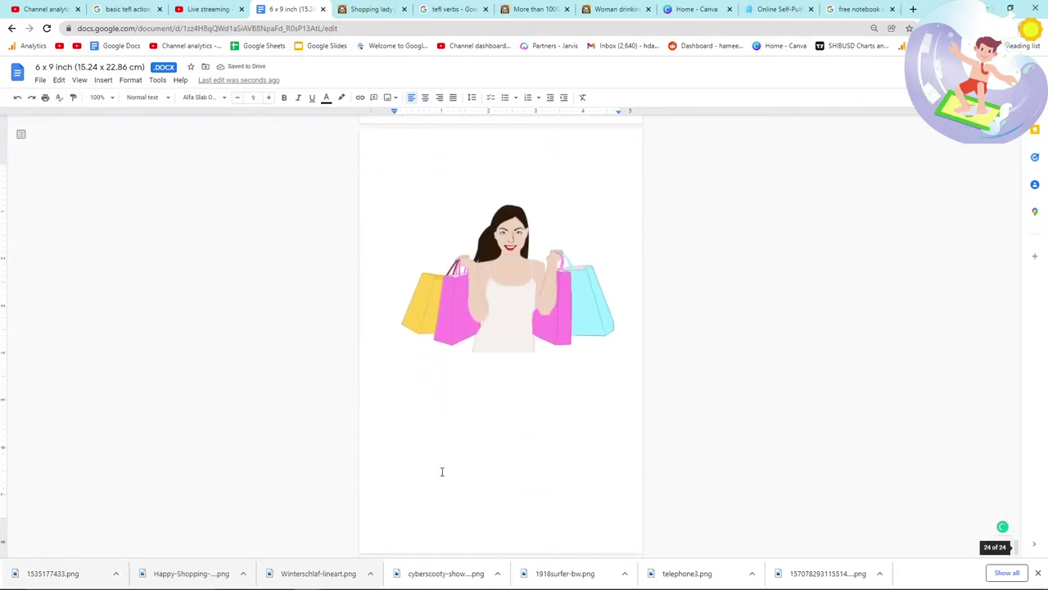
pyautogui.scroll(10, 442, 475)
# Step: Check the new page and select the shopping-bags woman picture before it
pyautogui.hotkey('alt', 'Tab')
pyautogui.hotkey('alt', 'Tab')
pyautogui.hotkey('alt', 'Tab')
pyautogui.hotkey('alt', 'Tab')
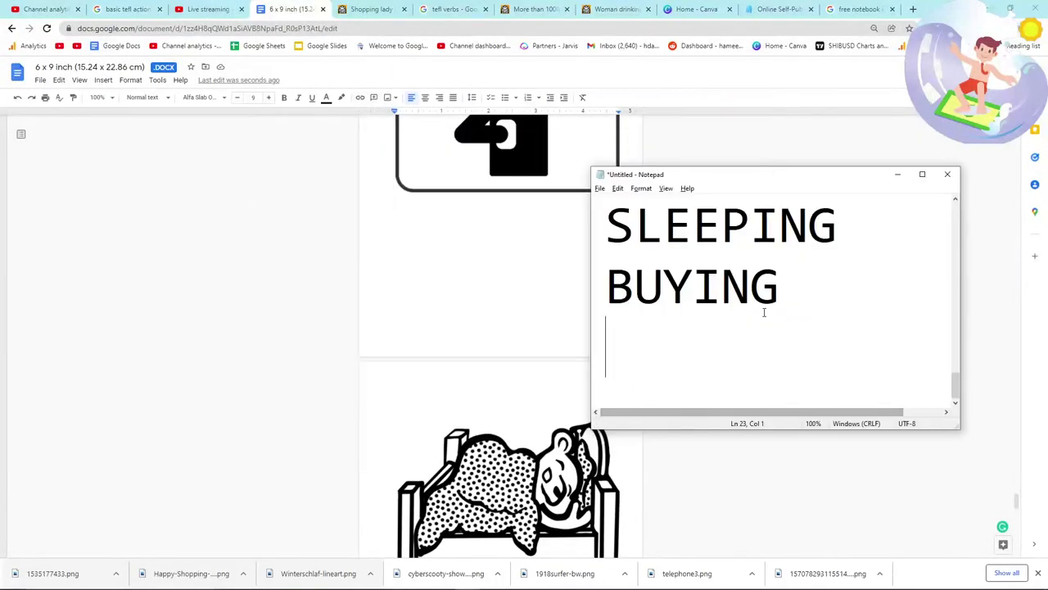
pyautogui.click(520, 415)
pyautogui.scroll(-10, 519, 415)
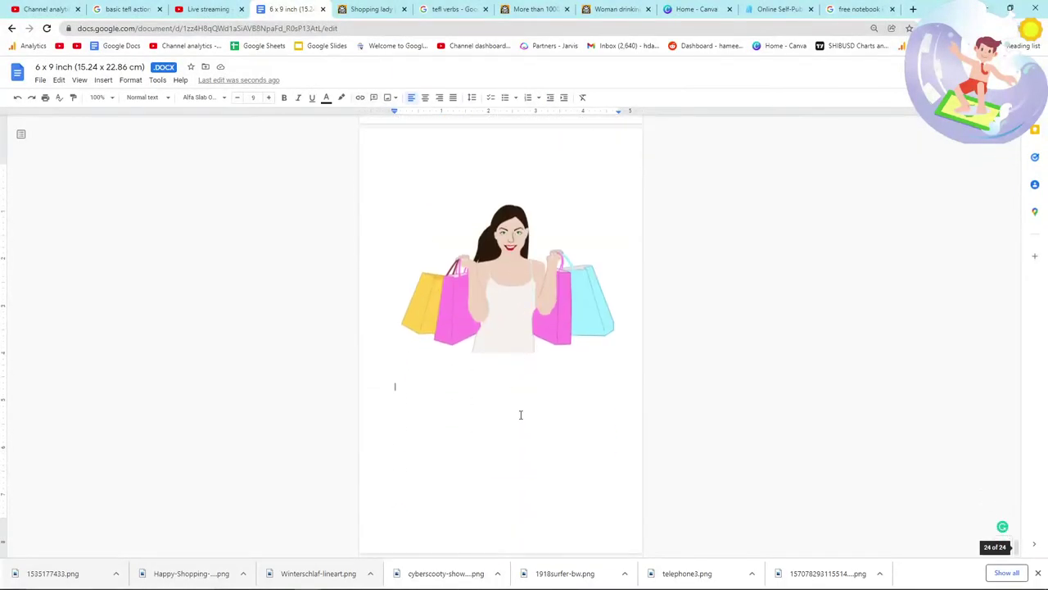
pyautogui.scroll(5, 520, 414)
pyautogui.scroll(-3, 505, 418)
pyautogui.click(506, 393)
pyautogui.scroll(5, 492, 205)
pyautogui.scroll(-6, 473, 242)
pyautogui.scroll(3, 467, 391)
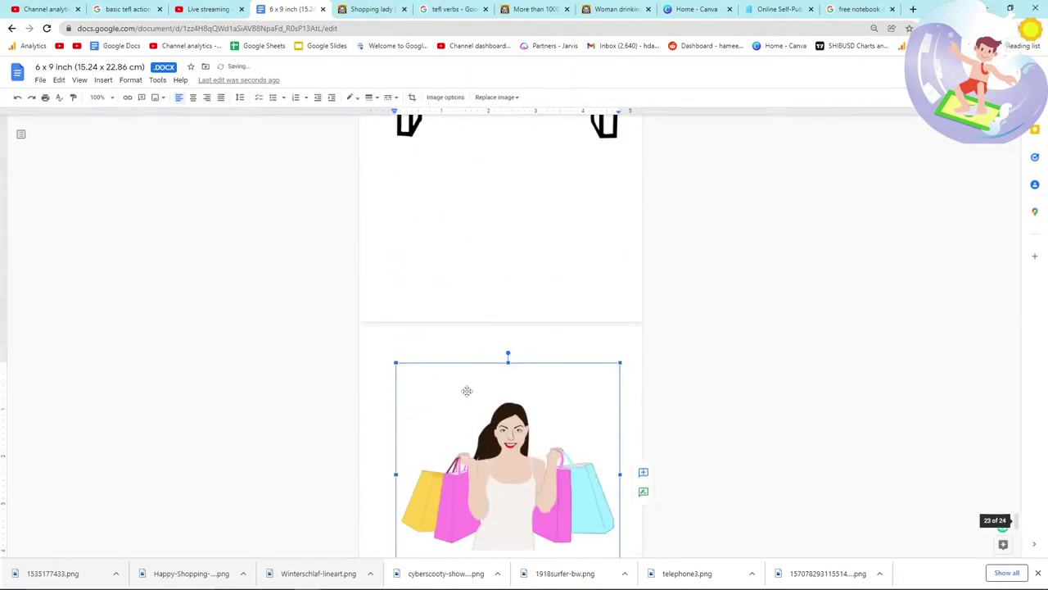
pyautogui.scroll(-6, 522, 366)
# Step: Finish typing SHOPPING as a new entry in the verb word list
pyautogui.hotkey('alt', 'Tab')
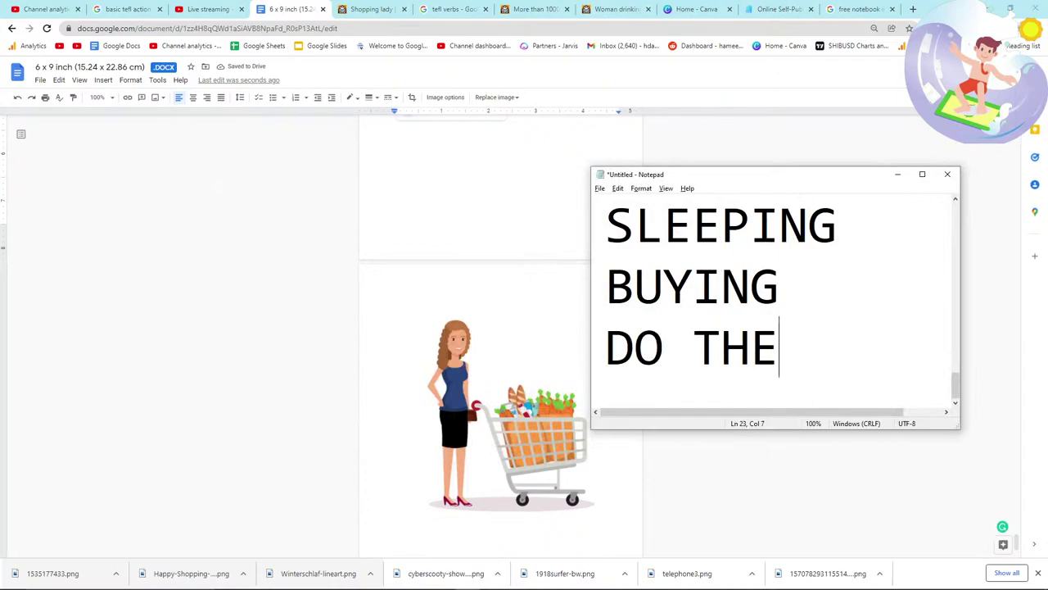
pyautogui.write('PPING')
pyautogui.press('Return')
pyautogui.hotkey('alt', 'Tab')
pyautogui.hotkey('alt', 'Tab')
pyautogui.hotkey('alt', 'Tab')
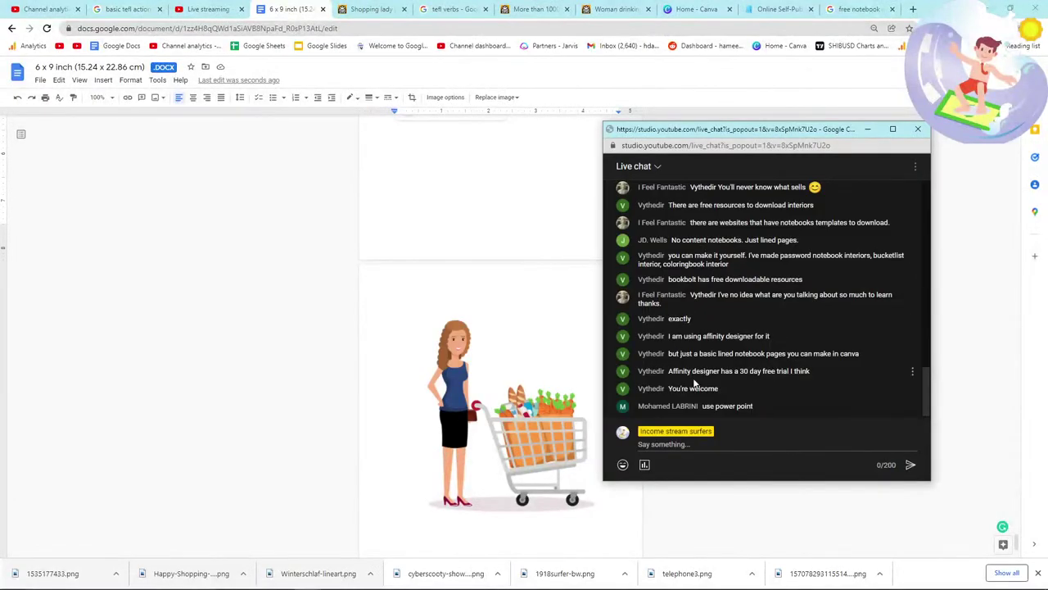
pyautogui.hotkey('alt', 'Tab')
pyautogui.scroll(4, 435, 274)
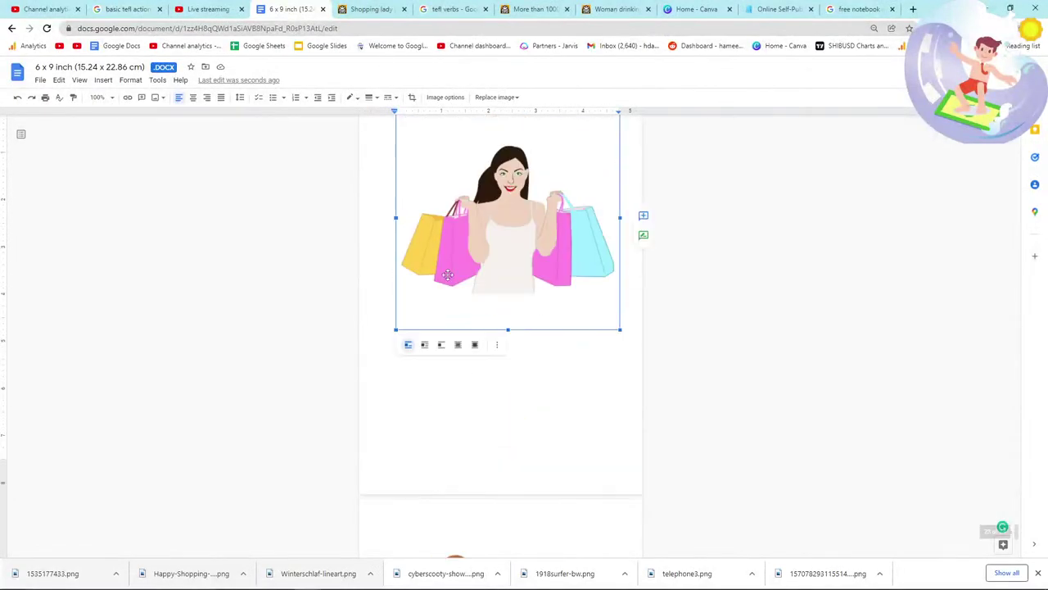
pyautogui.scroll(-6, 504, 338)
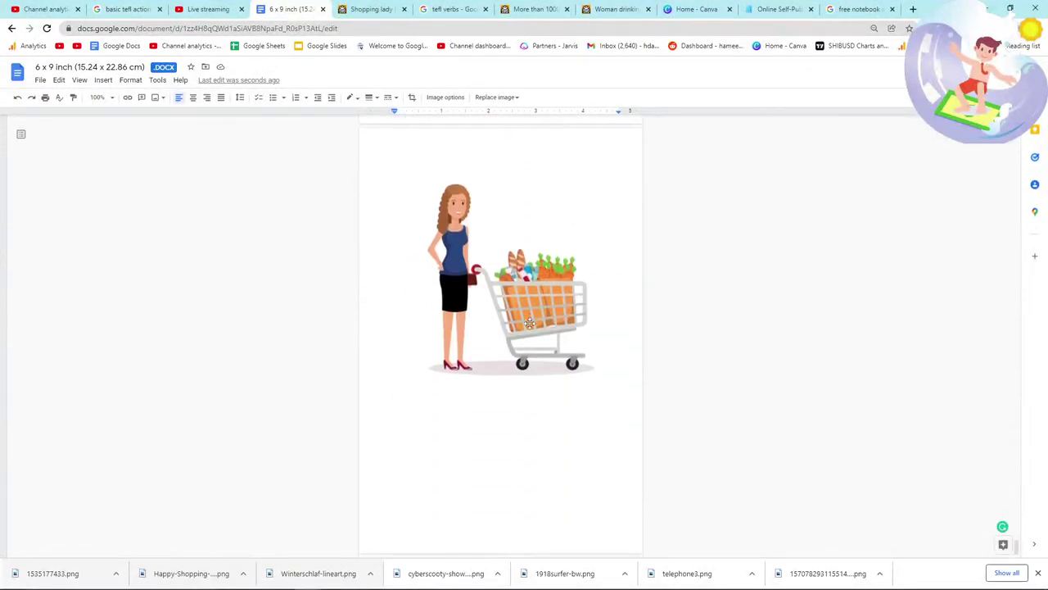
# Step: Search FreeSVG for 'helping' and browse the results
pyautogui.click(372, 8)
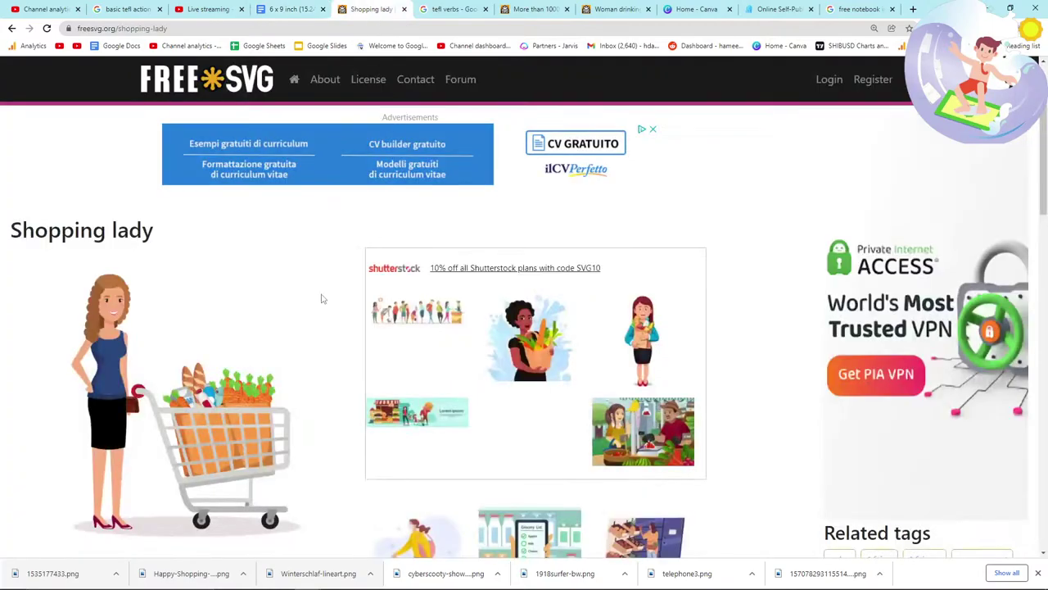
pyautogui.scroll(-3, 323, 298)
pyautogui.scroll(5, 322, 299)
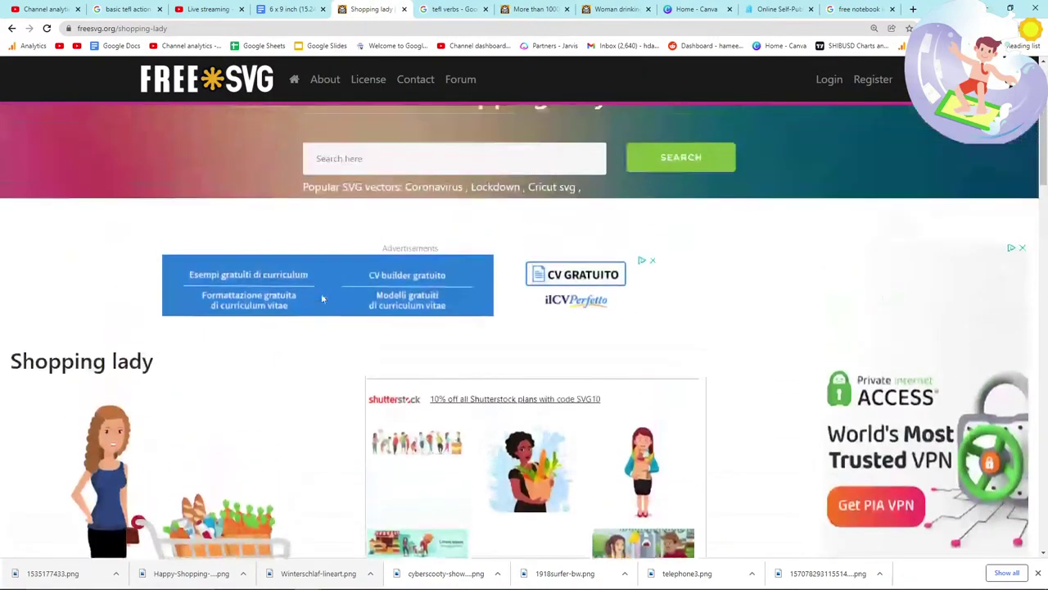
pyautogui.hotkey('alt', 'Tab')
pyautogui.click(421, 197)
pyautogui.write('helping')
pyautogui.press('Return')
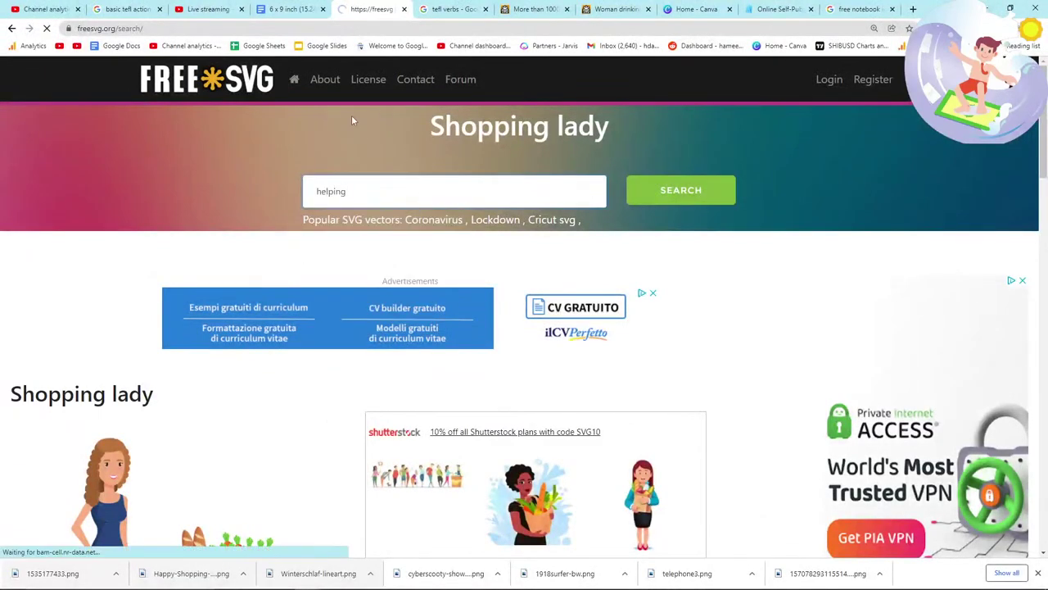
pyautogui.scroll(-5, 353, 209)
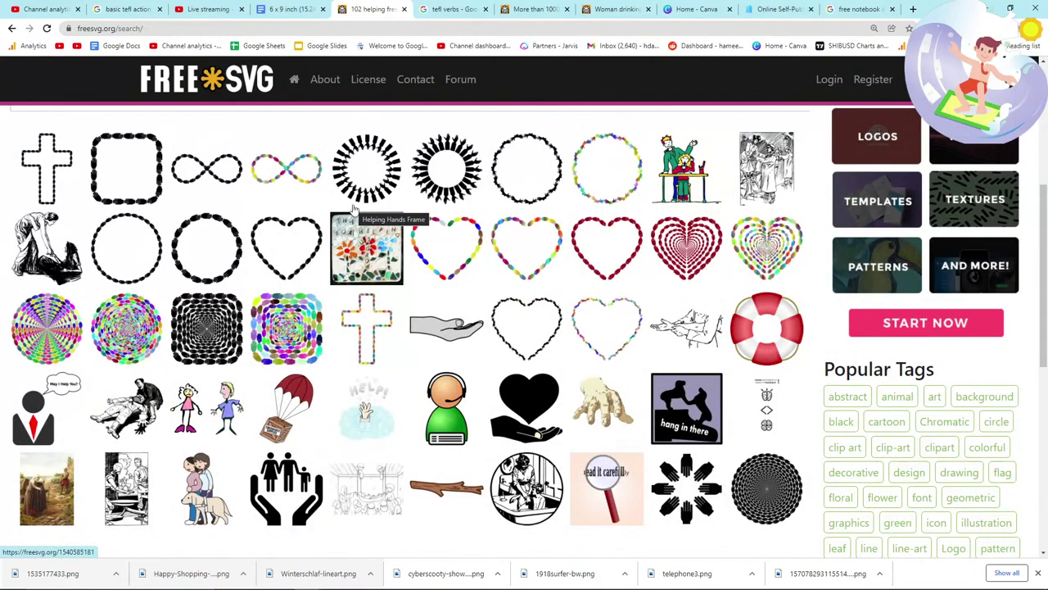
pyautogui.scroll(-1, 49, 245)
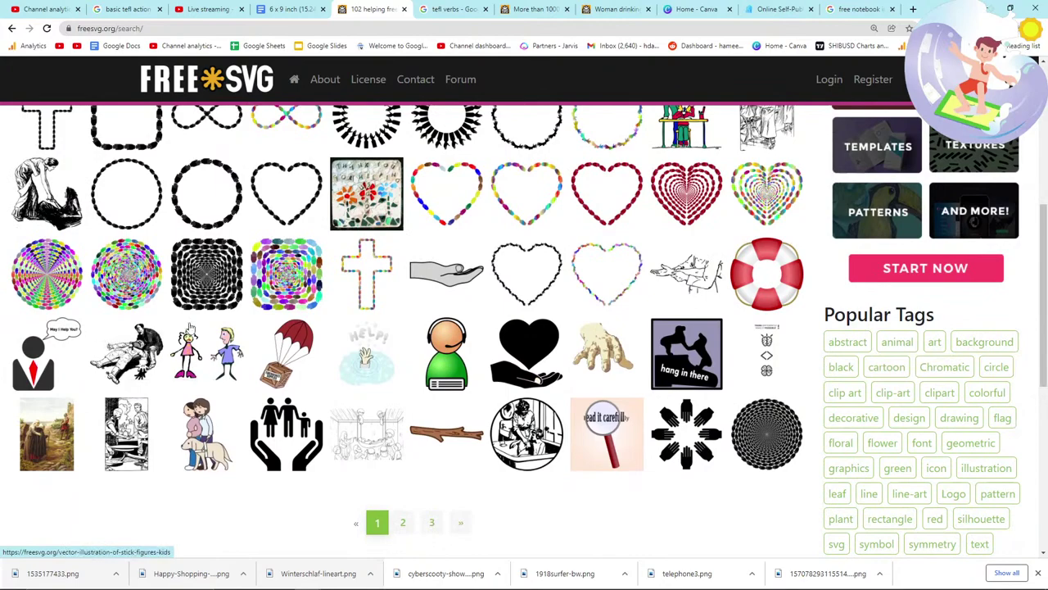
pyautogui.scroll(5, 196, 325)
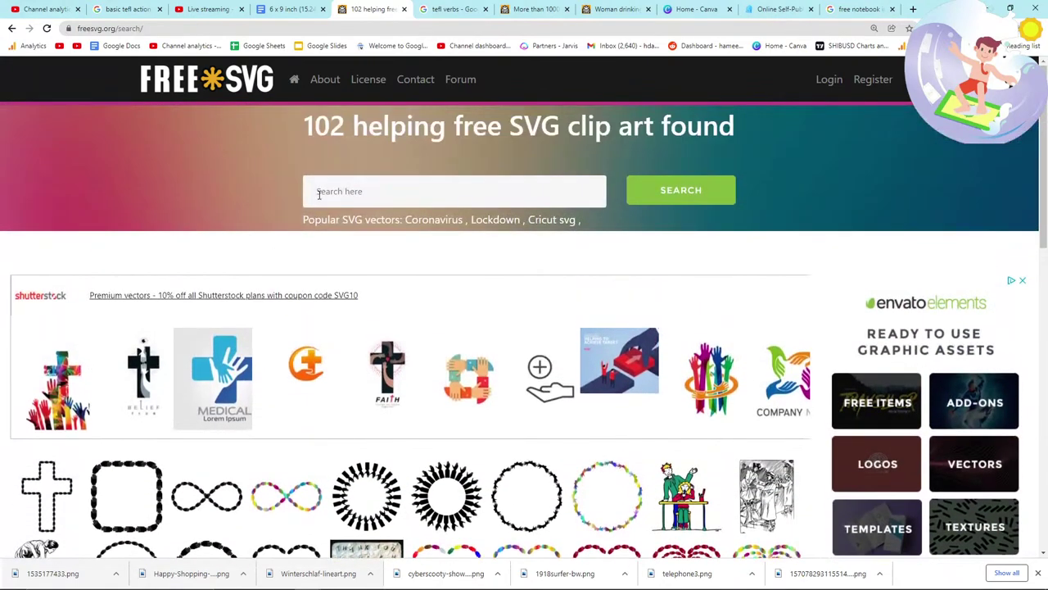
# Step: Search for 'wave', then 'waving', and open Brown-haired boy waving
pyautogui.click(318, 194)
pyautogui.write('w')
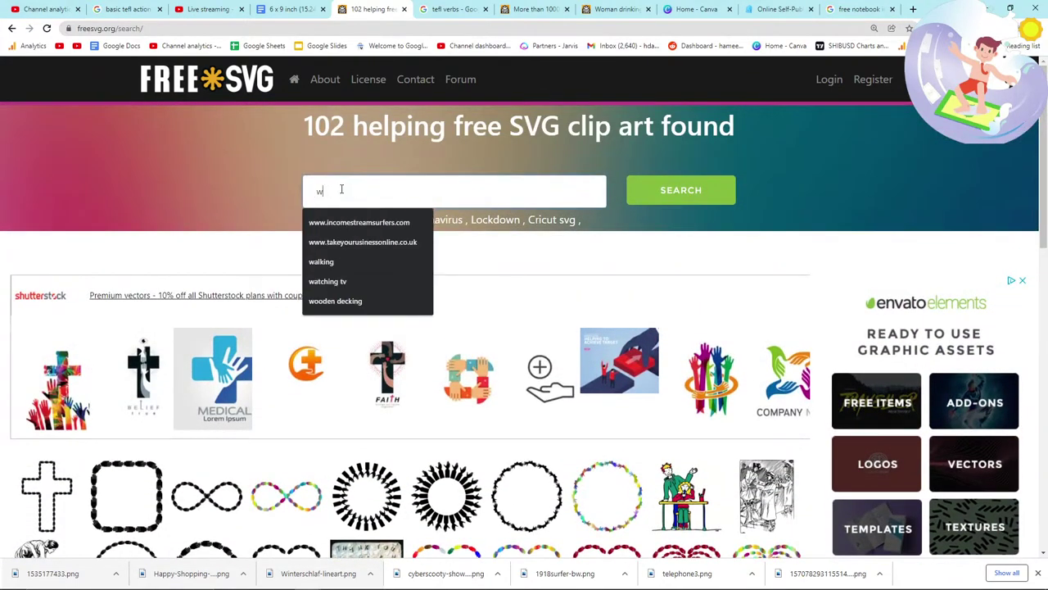
pyautogui.write('ave')
pyautogui.press('Return')
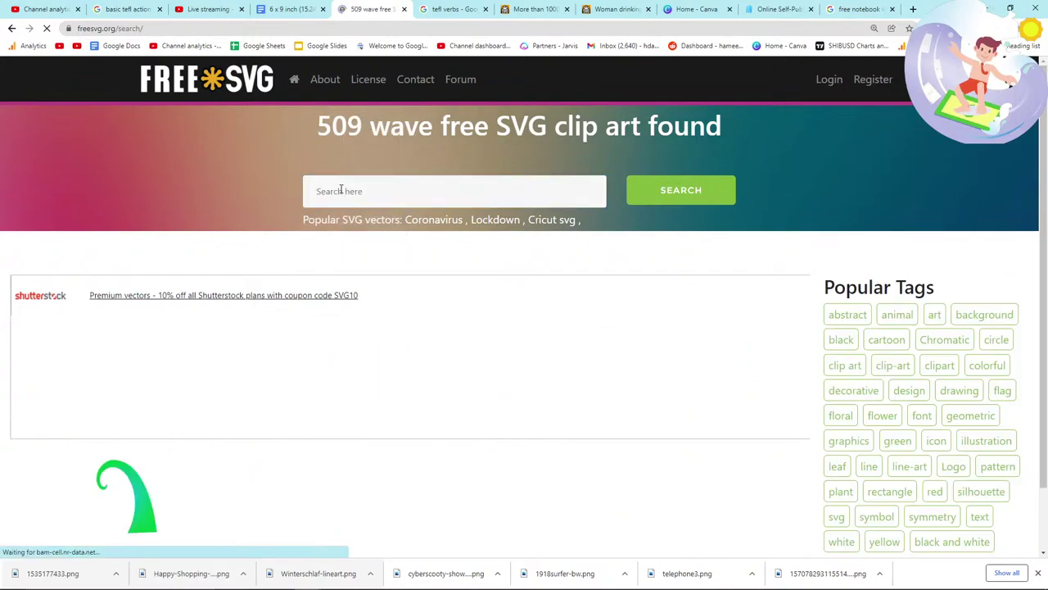
pyautogui.click(358, 189)
pyautogui.write('wav9jg')
pyautogui.press('BackSpace')
pyautogui.press('BackSpace')
pyautogui.press('BackSpace')
pyautogui.write('ing')
pyautogui.press('Return')
pyautogui.scroll(-3, 391, 262)
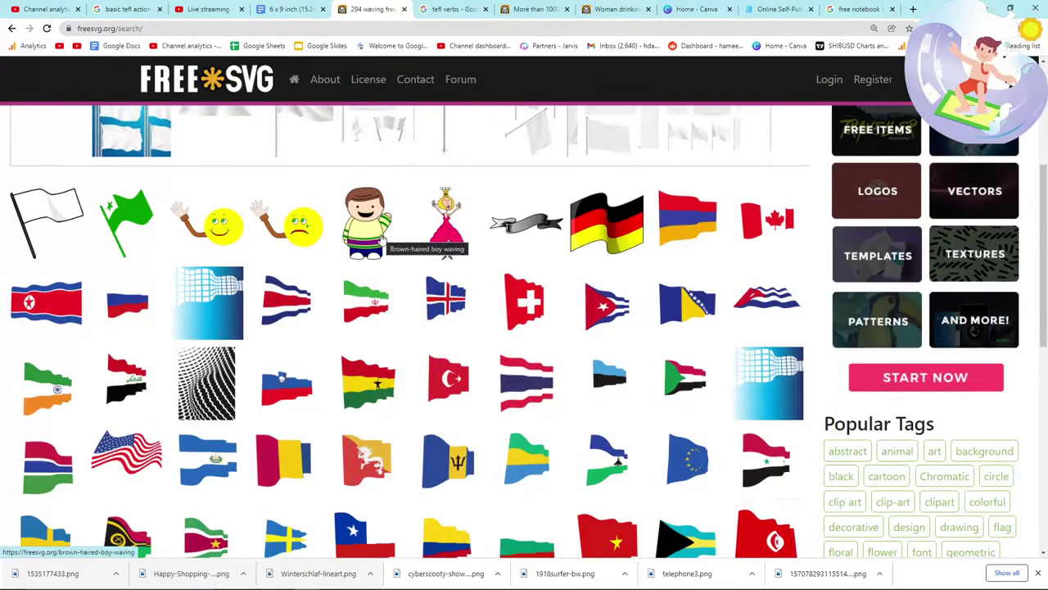
pyautogui.click(382, 237)
# Step: Save the Brown-haired boy waving image as a PNG
pyautogui.scroll(-3, 415, 288)
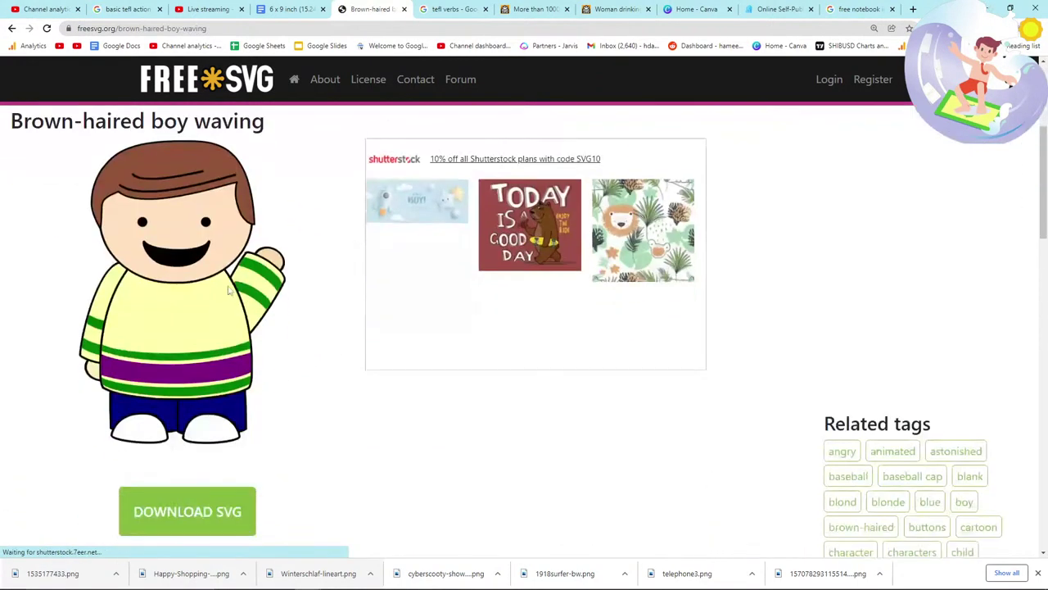
pyautogui.rightClick(212, 256)
pyautogui.click(295, 280)
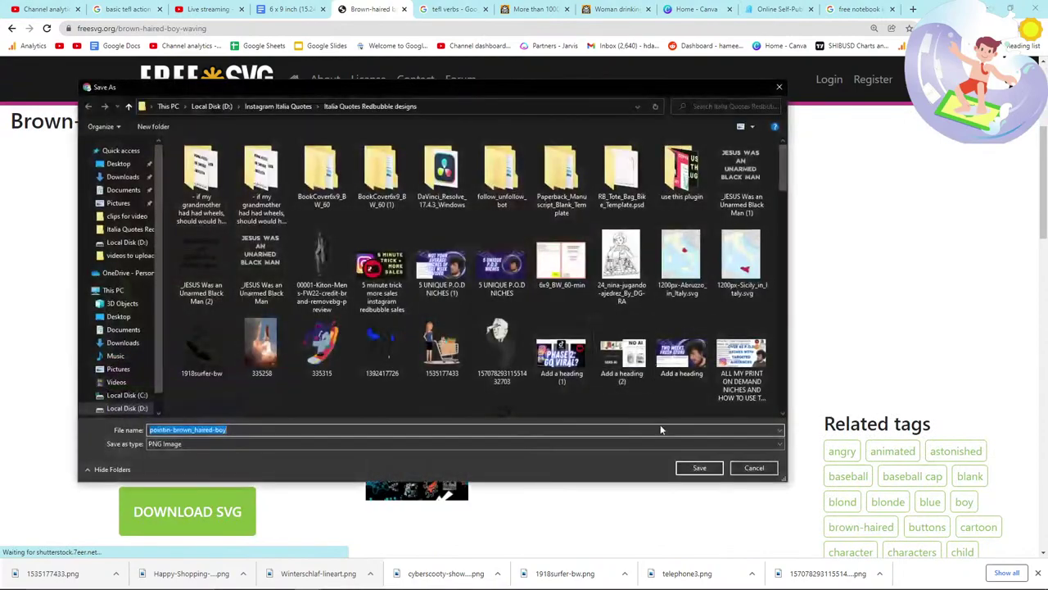
pyautogui.click(697, 467)
# Step: In the 6x9 document, place the cursor below the shopping woman picture
pyautogui.click(291, 9)
pyautogui.click(613, 373)
pyautogui.click(627, 376)
# Step: Drag the boy waving PNG into the document below the shopping woman
pyautogui.moveTo(77, 573); pyautogui.dragTo(449, 427)
pyautogui.scroll(5, 455, 438)
pyautogui.scroll(5, 455, 438)
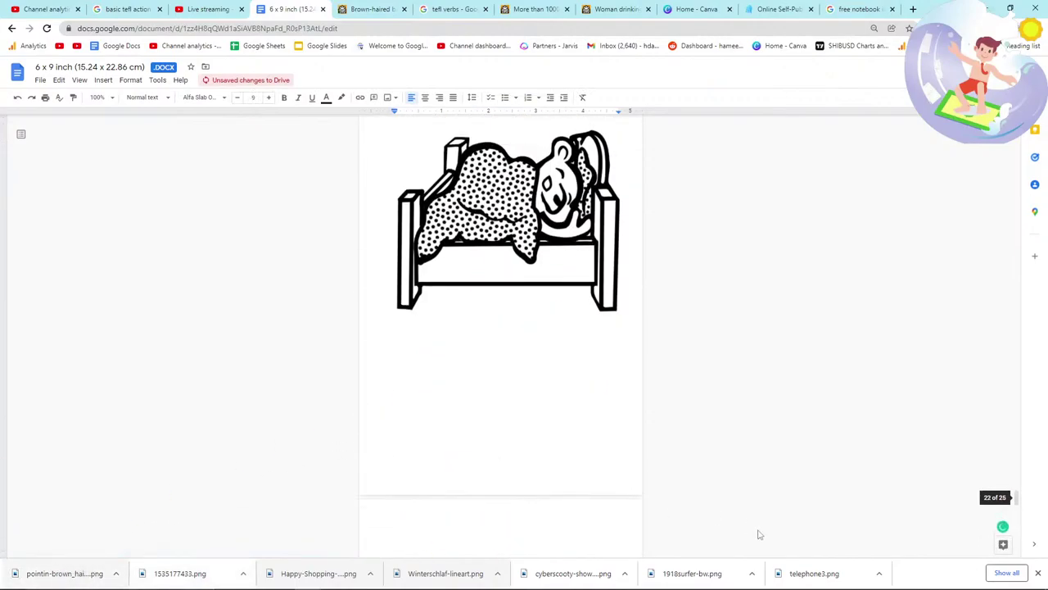
pyautogui.moveTo(1016, 501); pyautogui.dragTo(1017, 169)
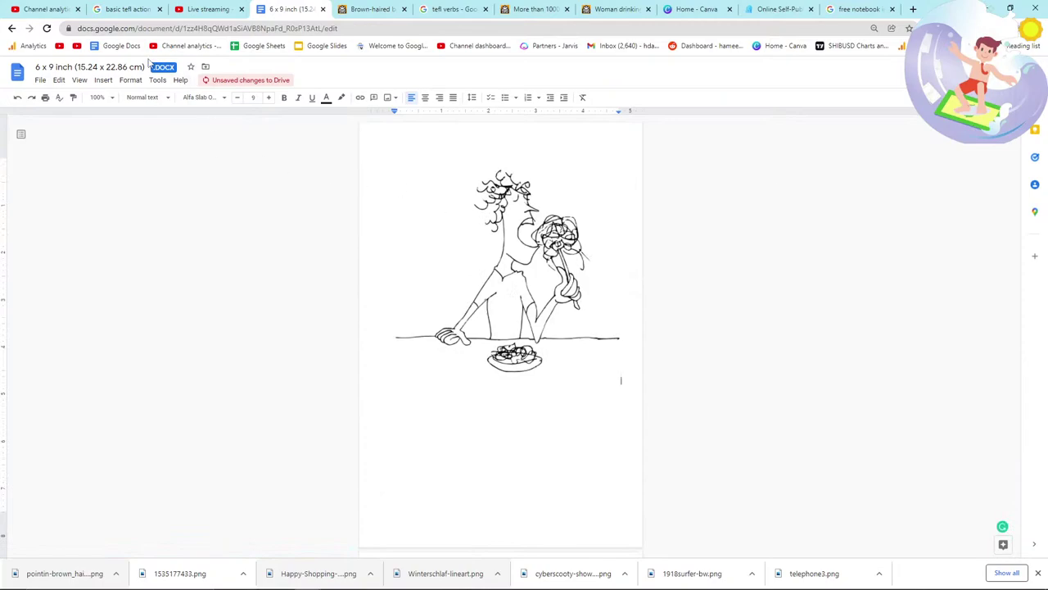
pyautogui.click(176, 200)
# Step: Rename the document '25 SIMPLE ACTION VERBS FOR KIDS - TEFL/TESOL TEACHING AID'
pyautogui.click(115, 67)
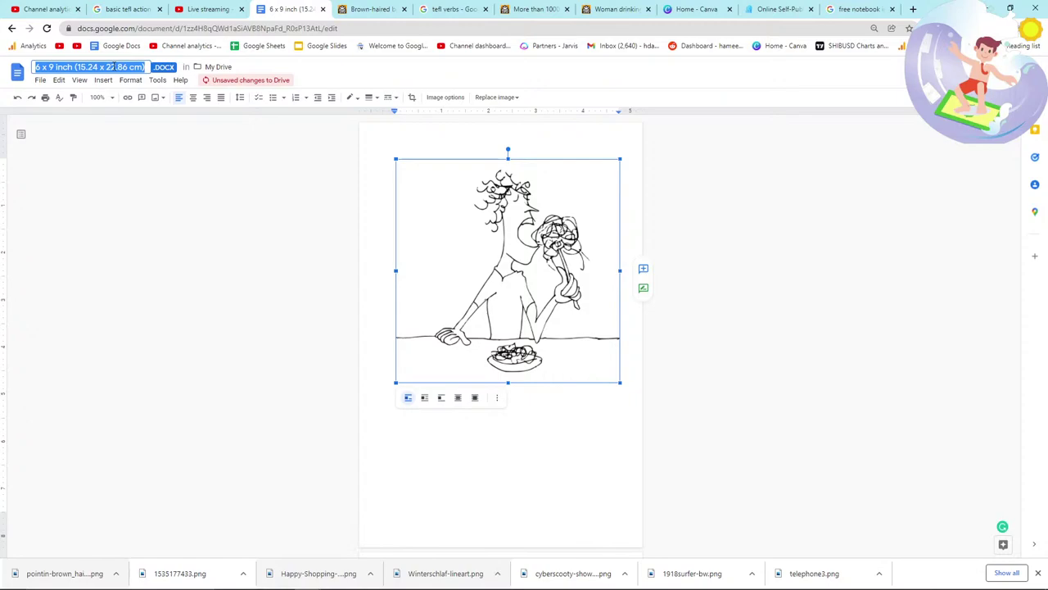
pyautogui.write('25 SIM')
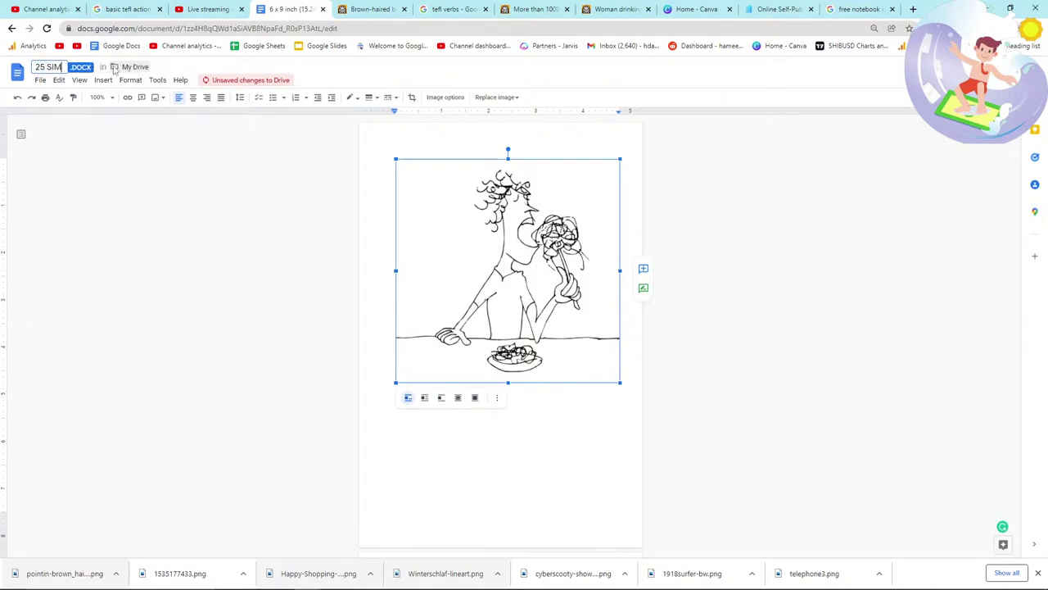
pyautogui.write('PLE ACTION VERBS FOR ')
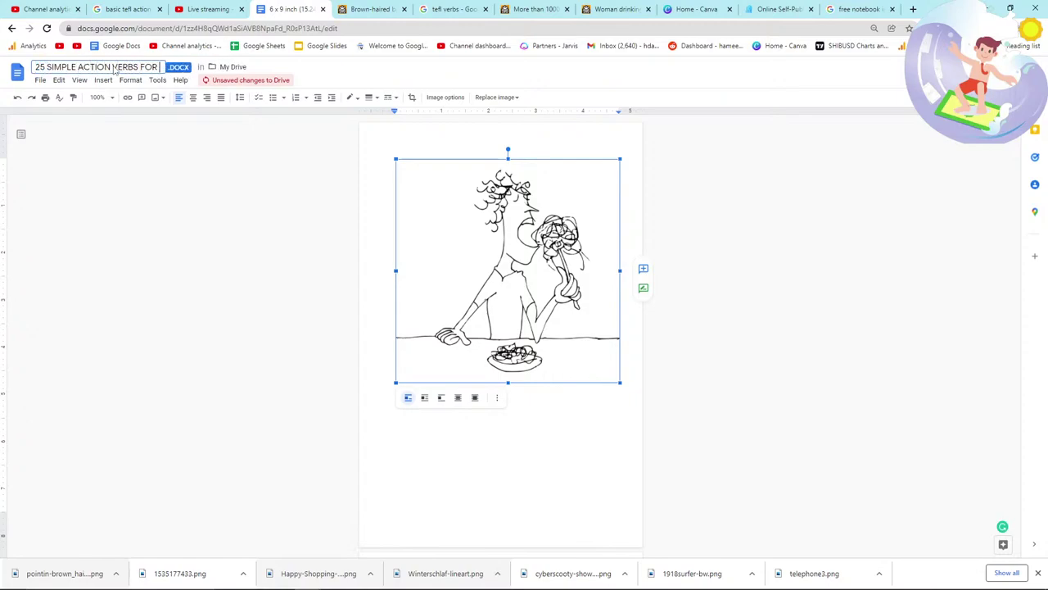
pyautogui.write('KIDS')
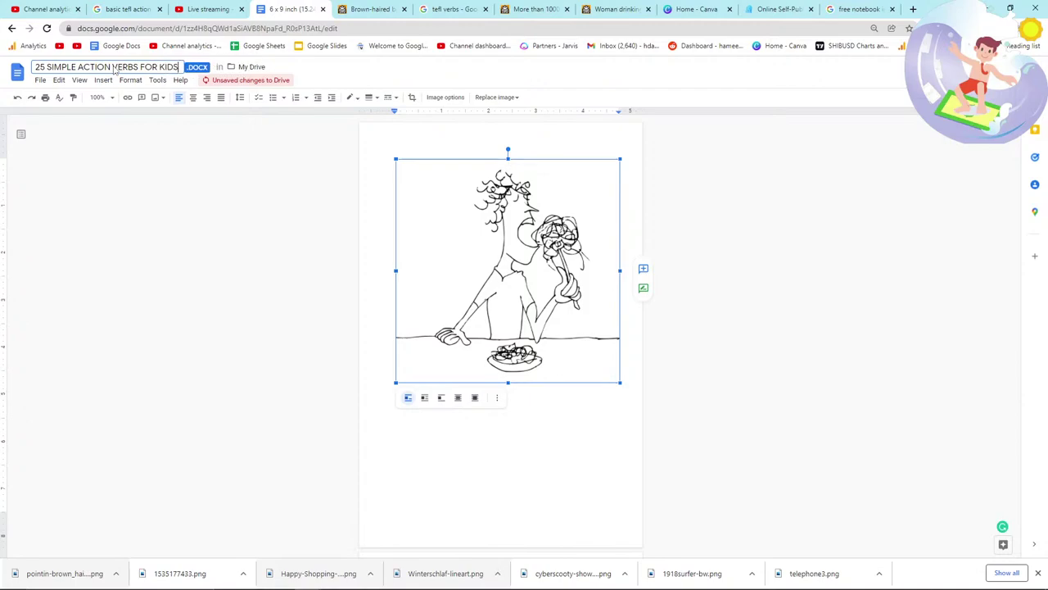
pyautogui.write(' - TEFL/TESOL')
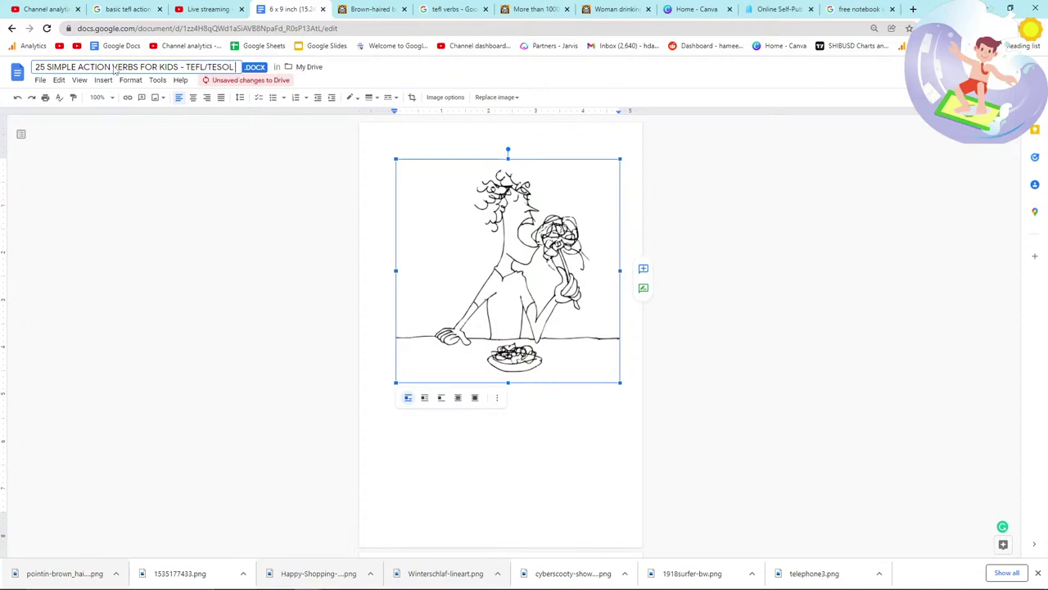
pyautogui.write(' TEACHING AID')
pyautogui.press('Return')
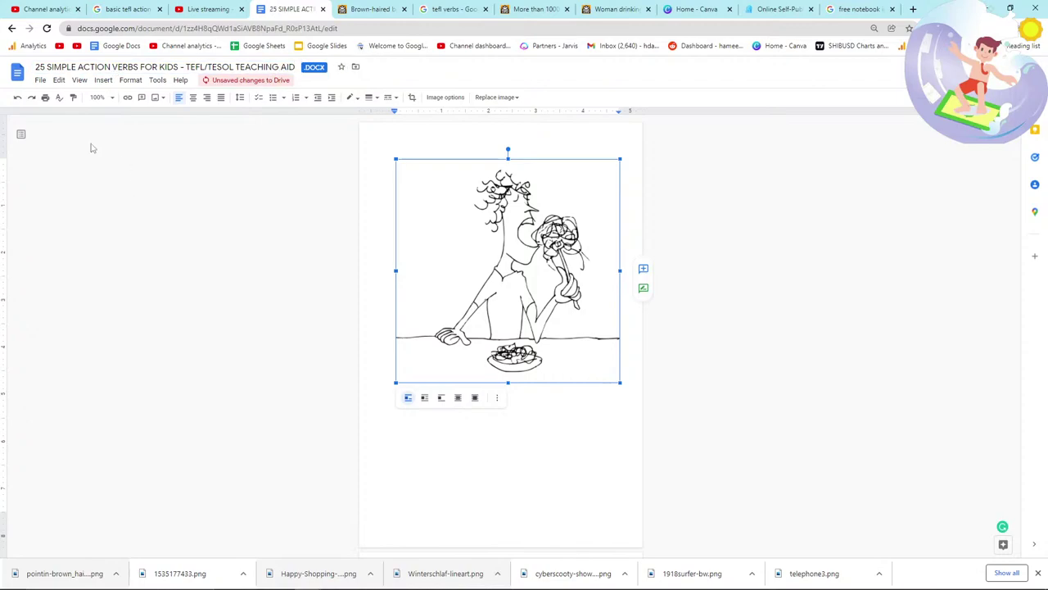
# Step: Download the book as a PDF document
pyautogui.click(40, 80)
pyautogui.moveTo(69, 209)
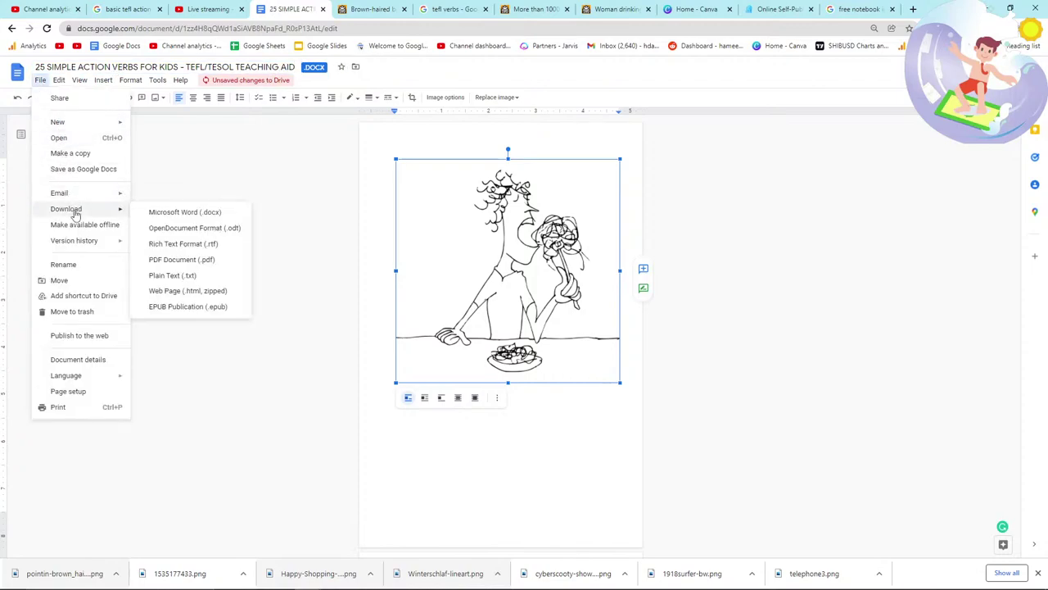
pyautogui.click(205, 264)
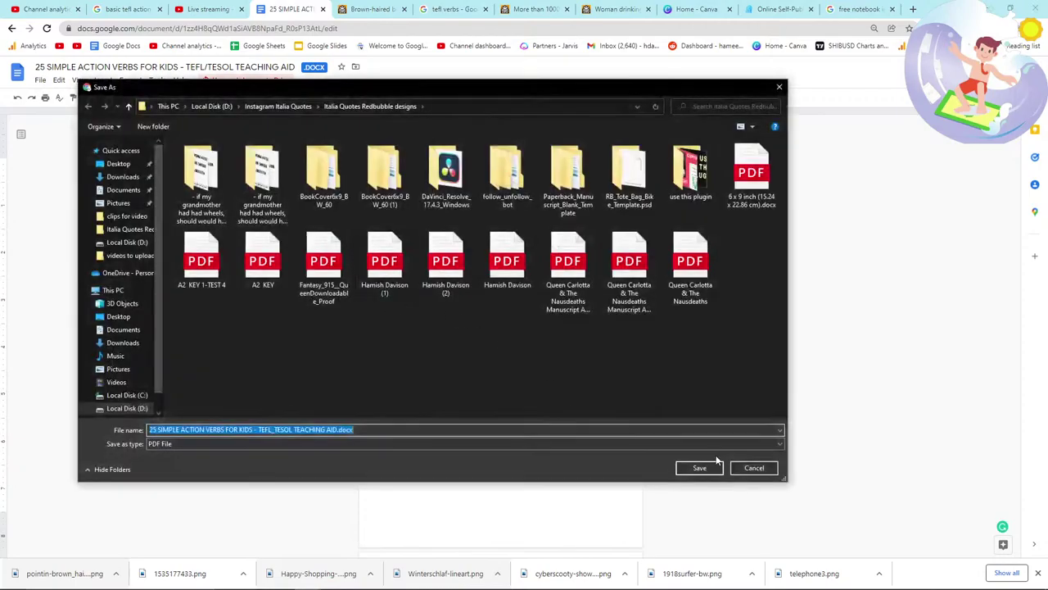
pyautogui.click(699, 465)
# Step: Cycle through the open windows and browser tabs, ending on the FreeSVG tab
pyautogui.hotkey('alt', 'Tab')
pyautogui.hotkey('alt', 'Tab')
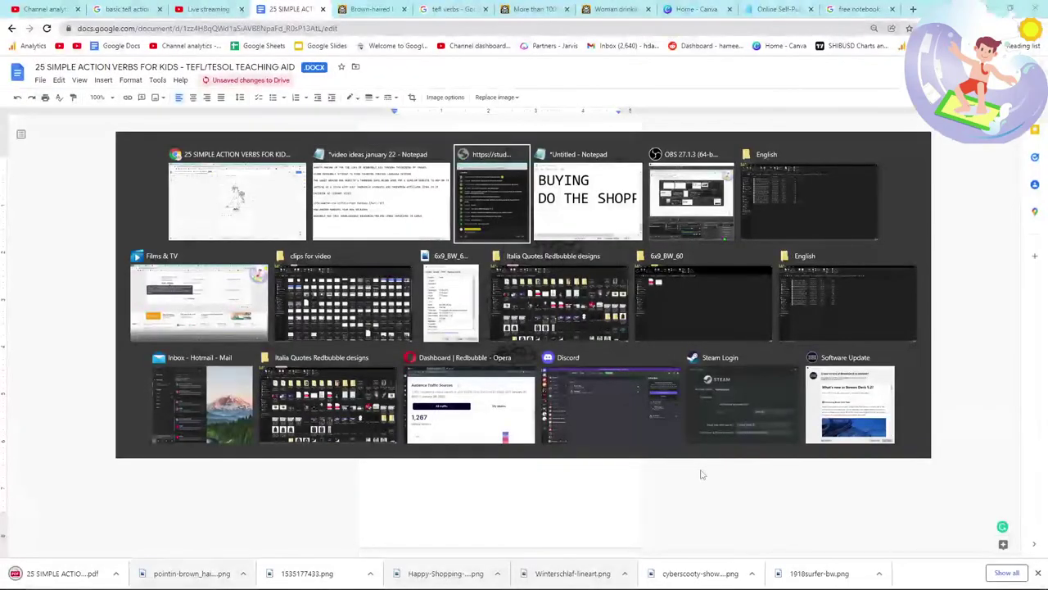
pyautogui.hotkey('alt', 'Tab')
pyautogui.click(209, 9)
pyautogui.click(314, 9)
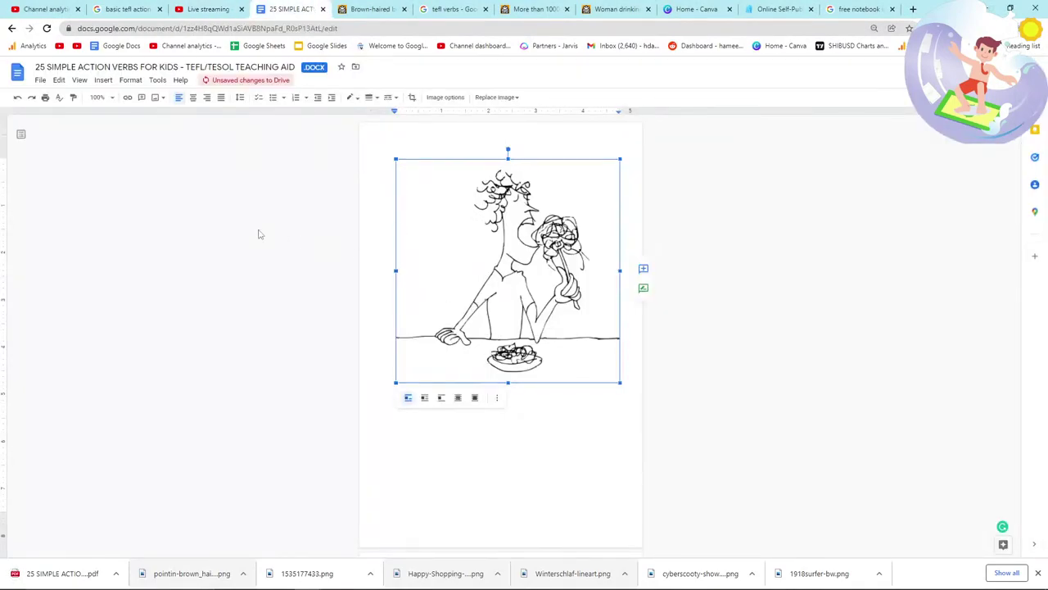
pyautogui.click(372, 9)
# Step: Go to Amazon KDP and start a new paperback
pyautogui.click(393, 32)
pyautogui.write('kdp')
pyautogui.press('Return')
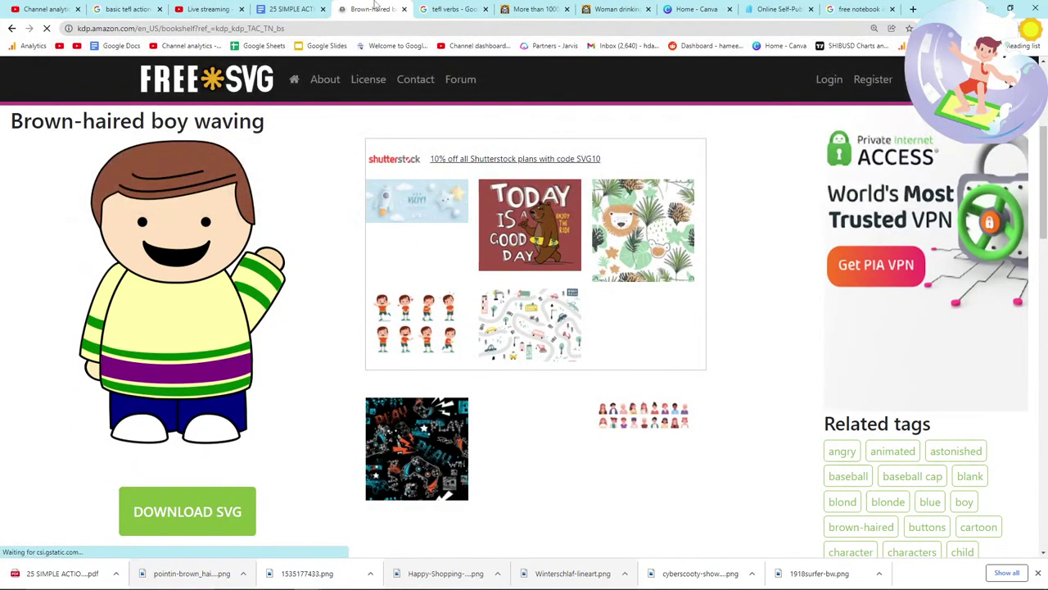
pyautogui.scroll(-1, 163, 344)
pyautogui.scroll(-1, 163, 339)
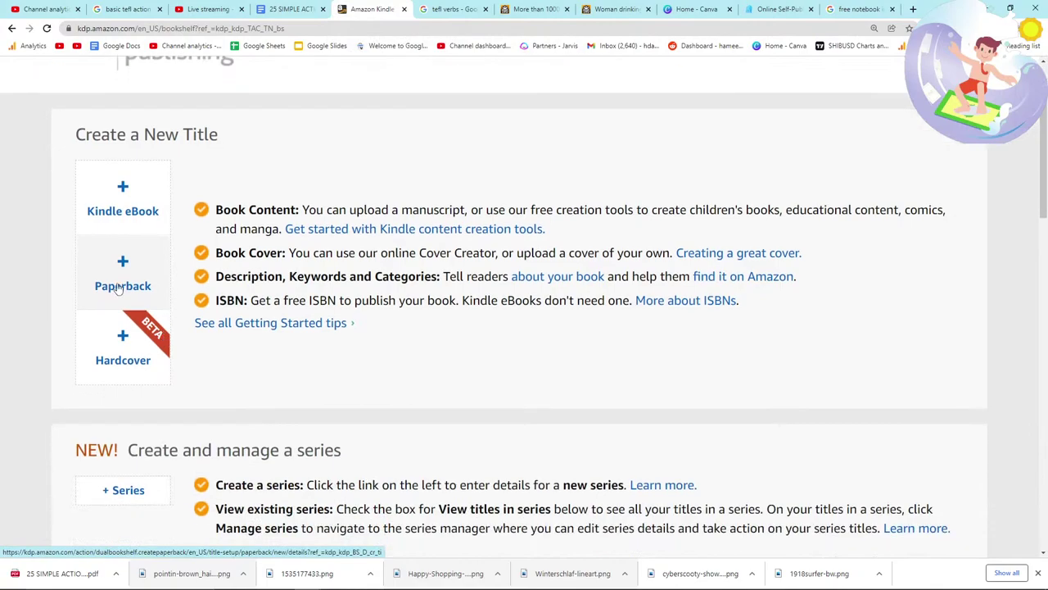
pyautogui.scroll(-3, 123, 288)
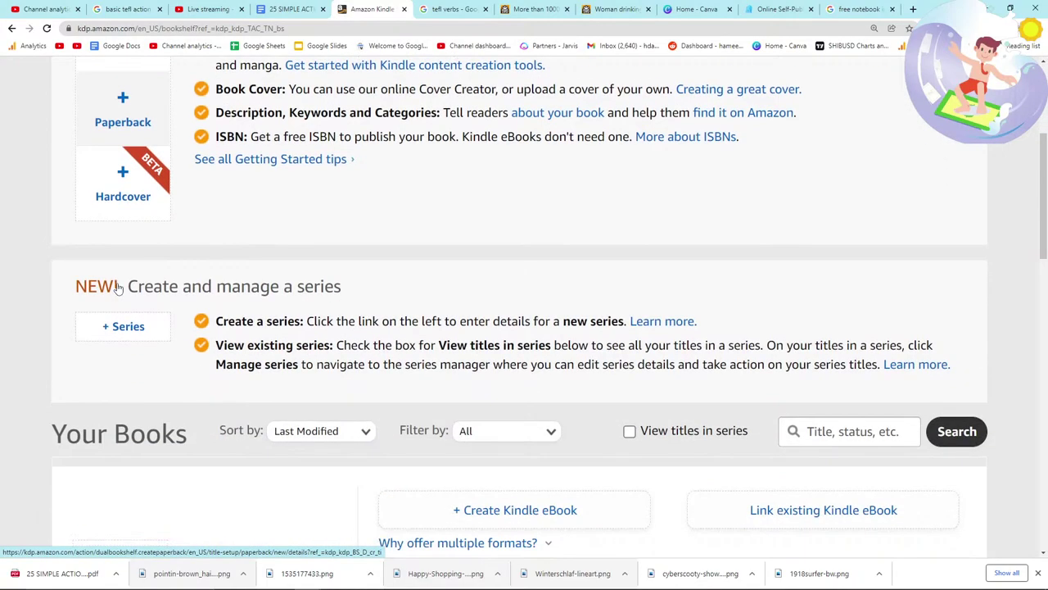
pyautogui.scroll(4, 131, 319)
pyautogui.scroll(-8, 140, 262)
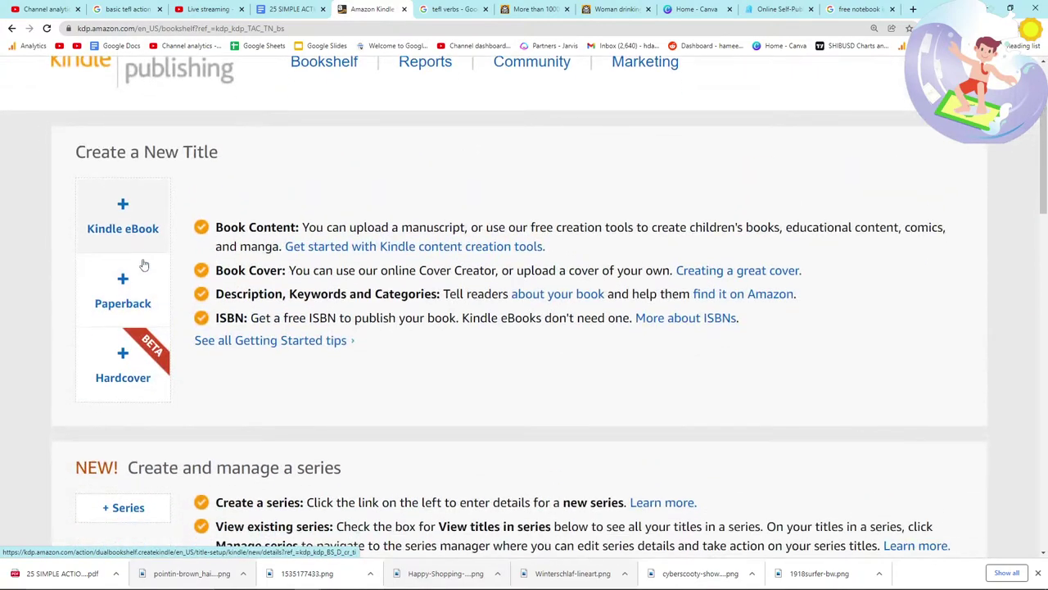
pyautogui.scroll(6, 141, 264)
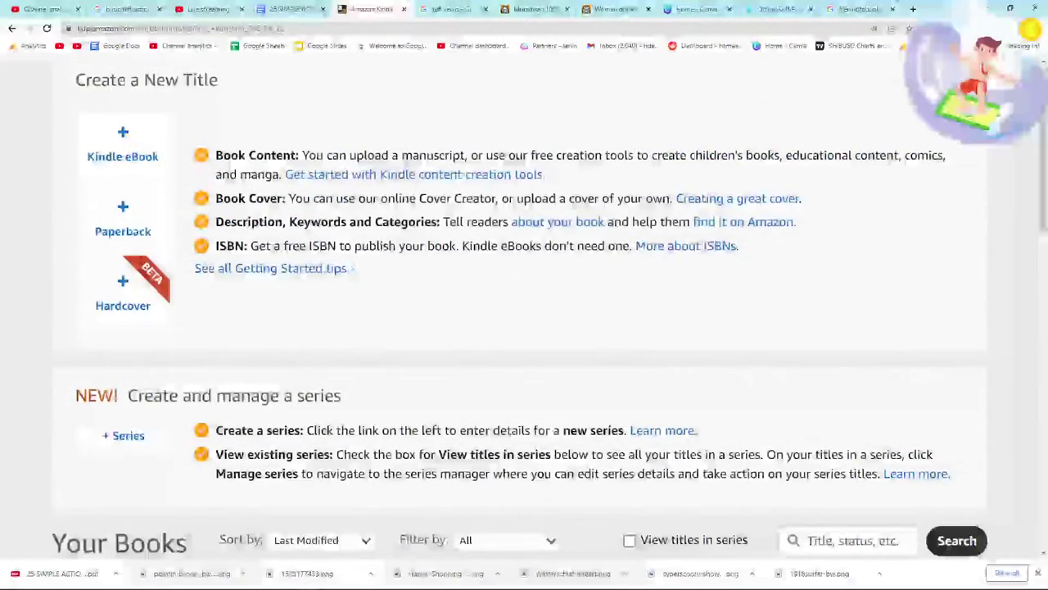
pyautogui.click(123, 217)
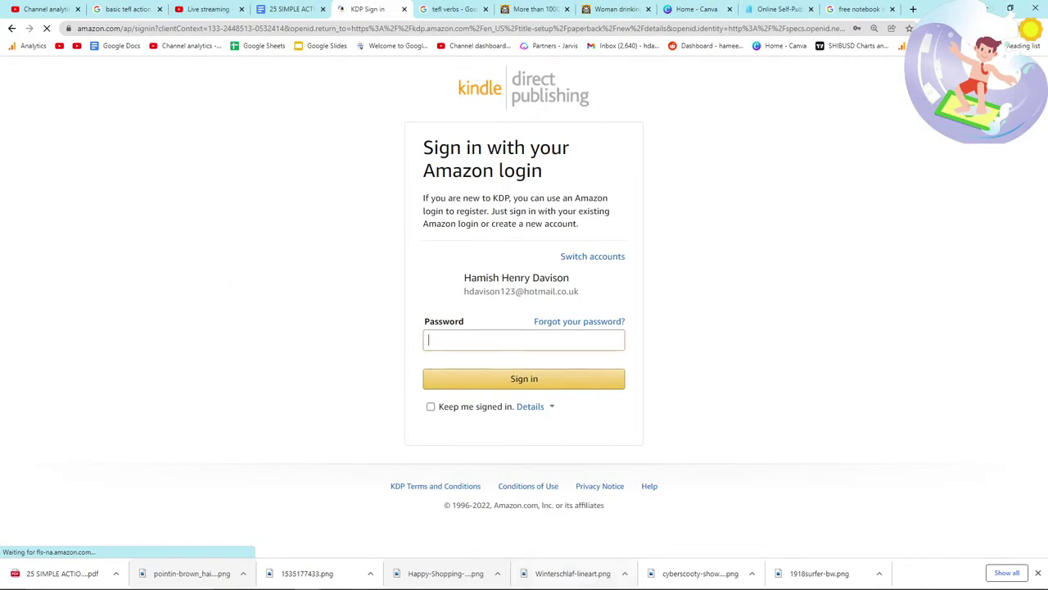
# Step: Sign in with the account password and dismiss the password-saving prompts
pyautogui.click(482, 339)
pyautogui.write('••')
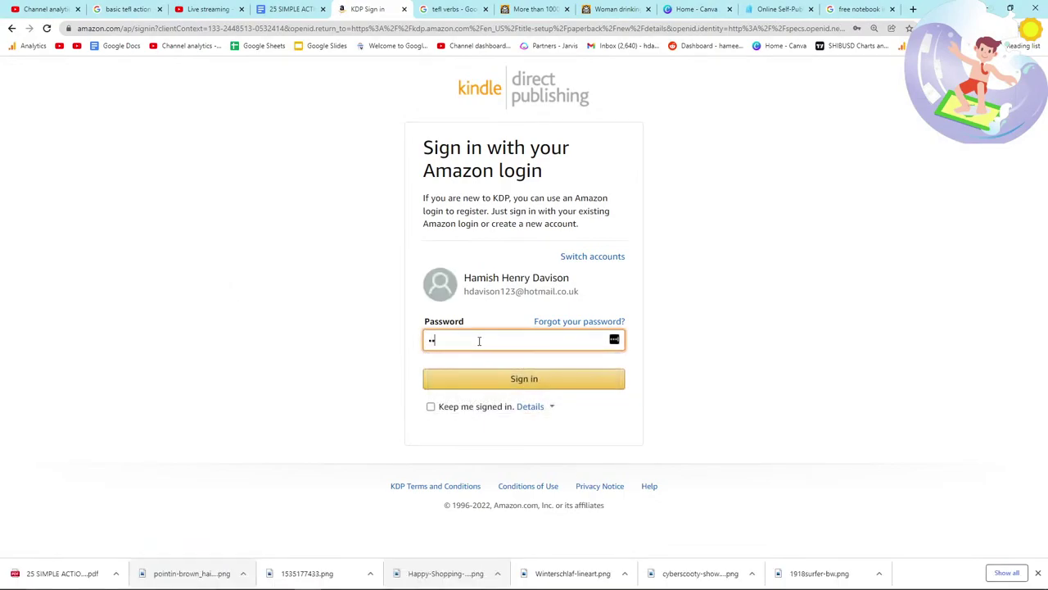
pyautogui.write('•')
pyautogui.press('Return')
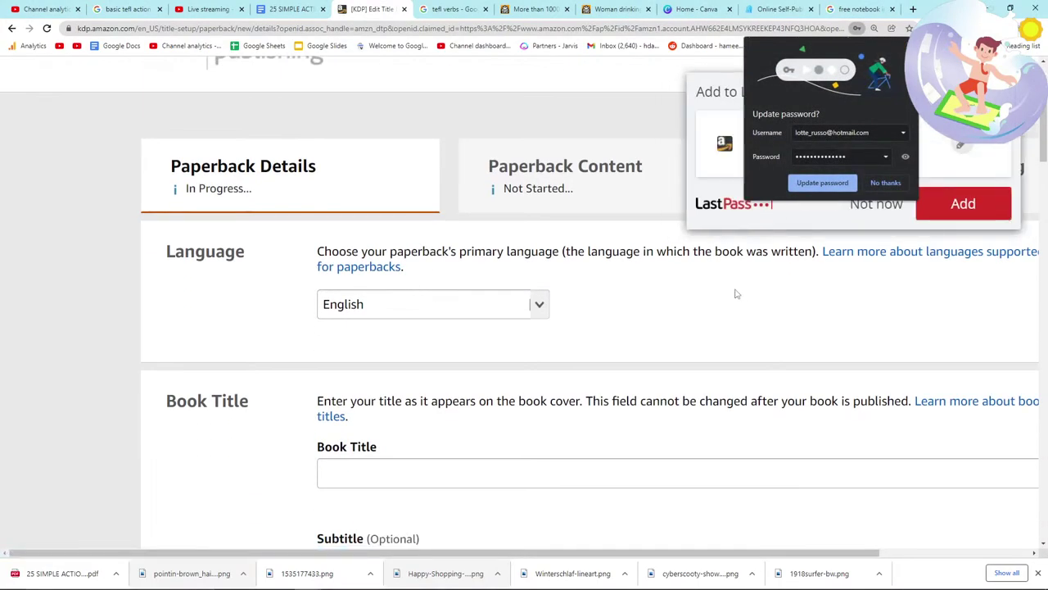
pyautogui.click(895, 184)
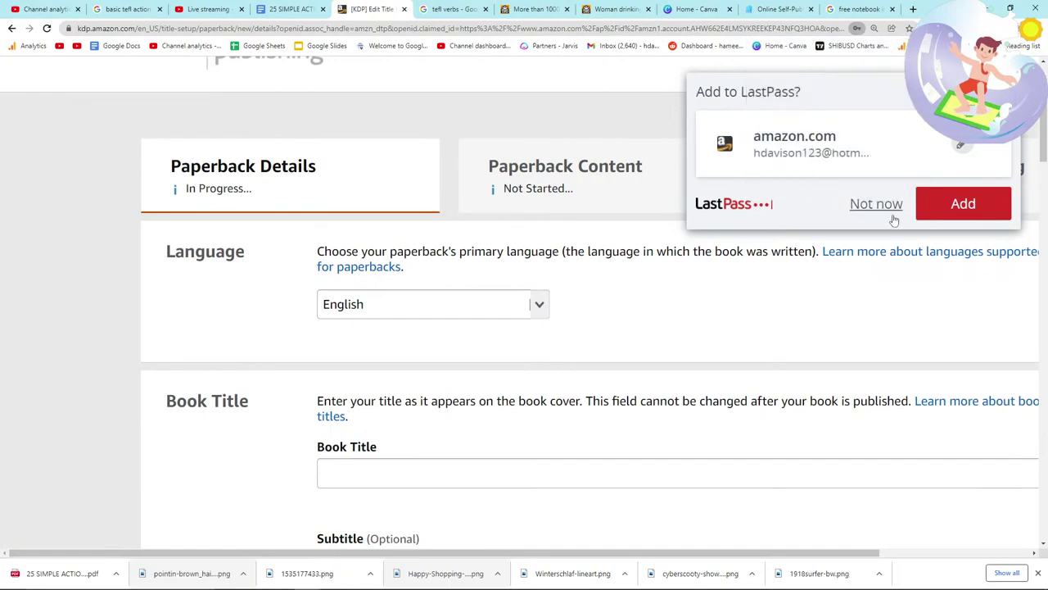
pyautogui.click(883, 202)
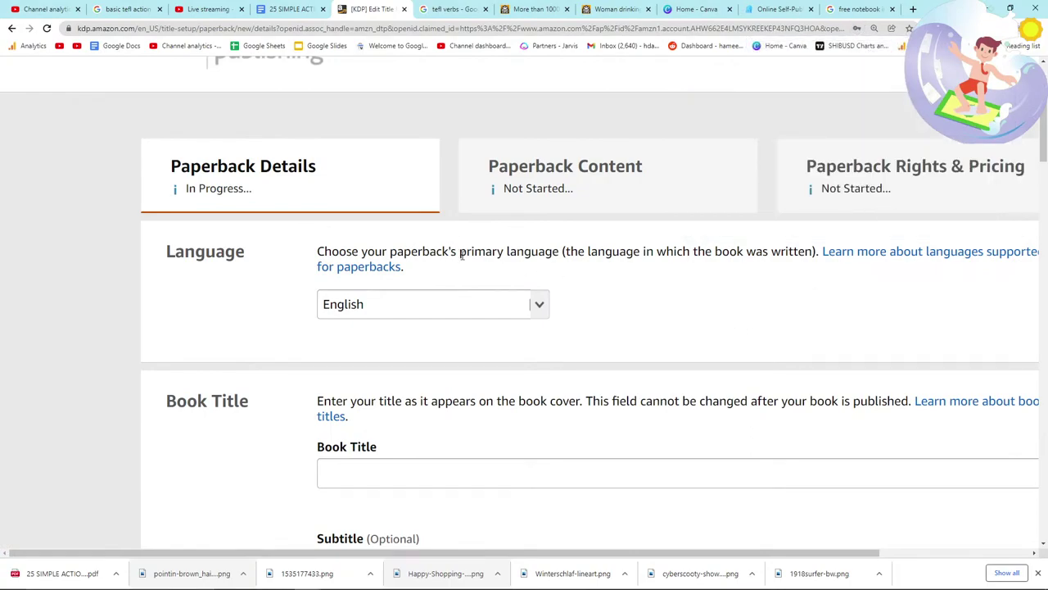
# Step: Paste the copied book title into the paperback's Book Title field
pyautogui.click(291, 9)
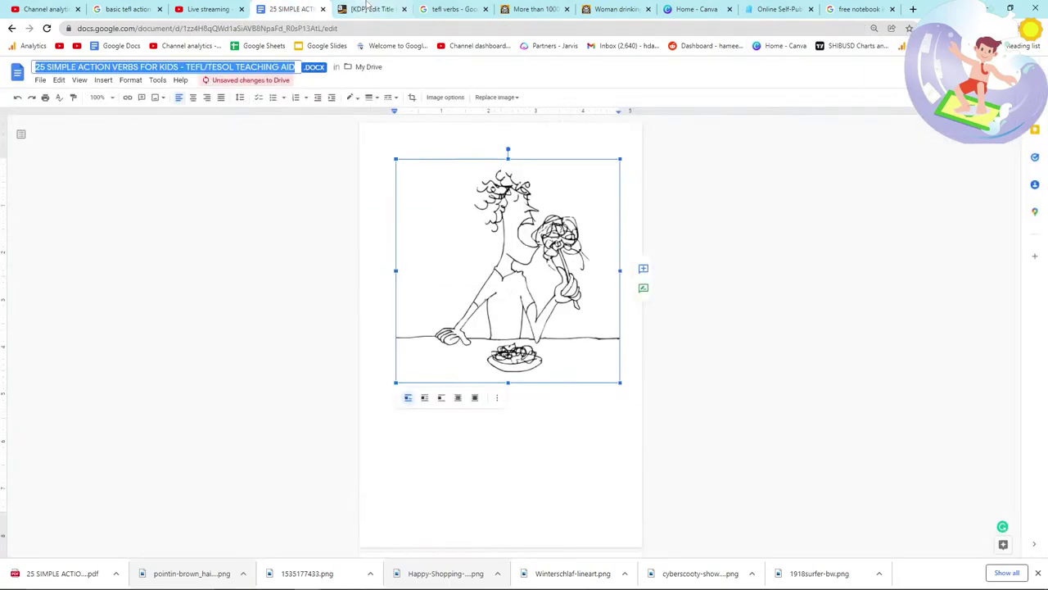
pyautogui.click(372, 9)
pyautogui.click(360, 465)
pyautogui.write('25 SIMPLE ACTION VERBS FOR KIDS - TEFL/TESOL TEACHING AID')
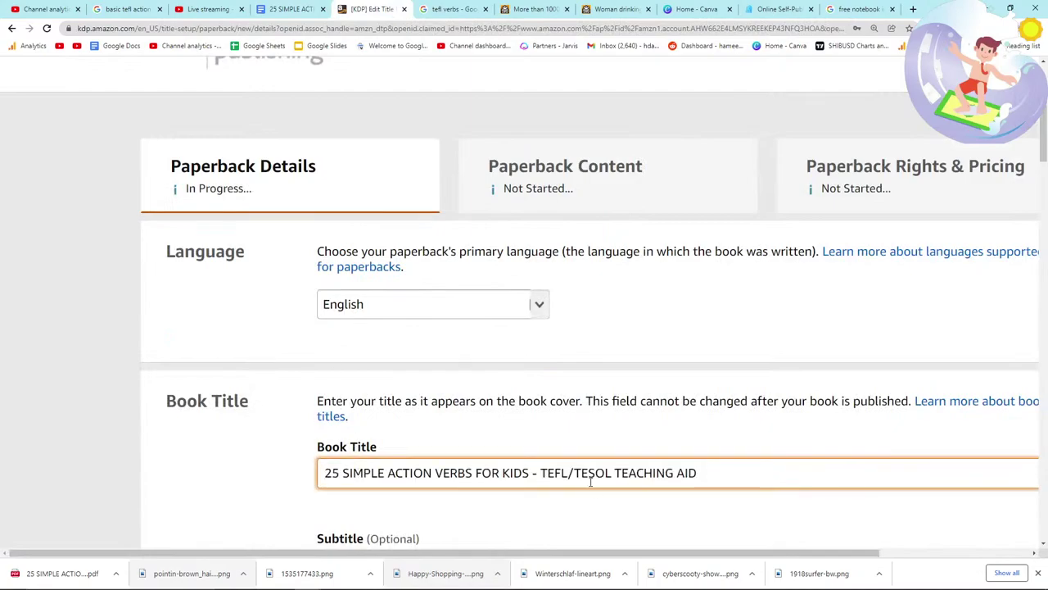
pyautogui.scroll(-2, 596, 492)
pyautogui.click(405, 403)
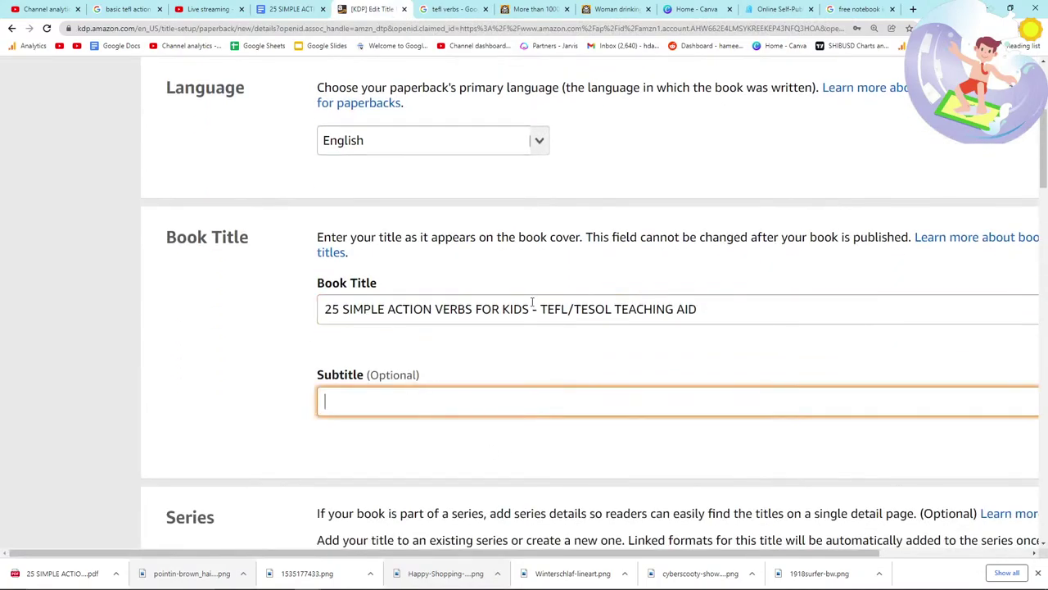
pyautogui.moveTo(856, 9); pyautogui.dragTo(450, 9)
# Step: Search Google for 'site:amazon.com intitle:tesol aid' and skim the results
pyautogui.write('site:amazo')
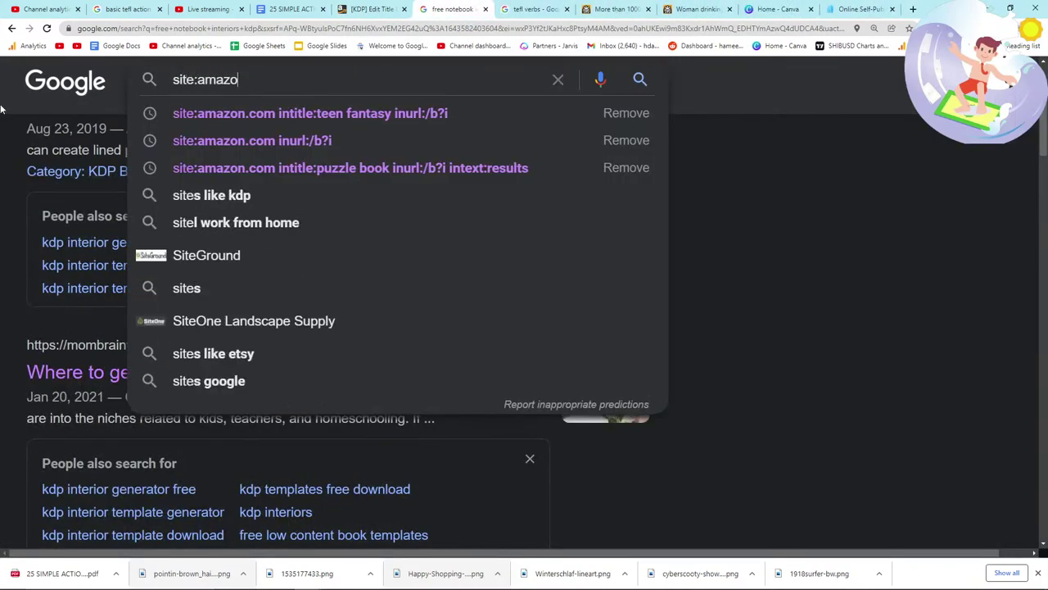
pyautogui.write('n.com in')
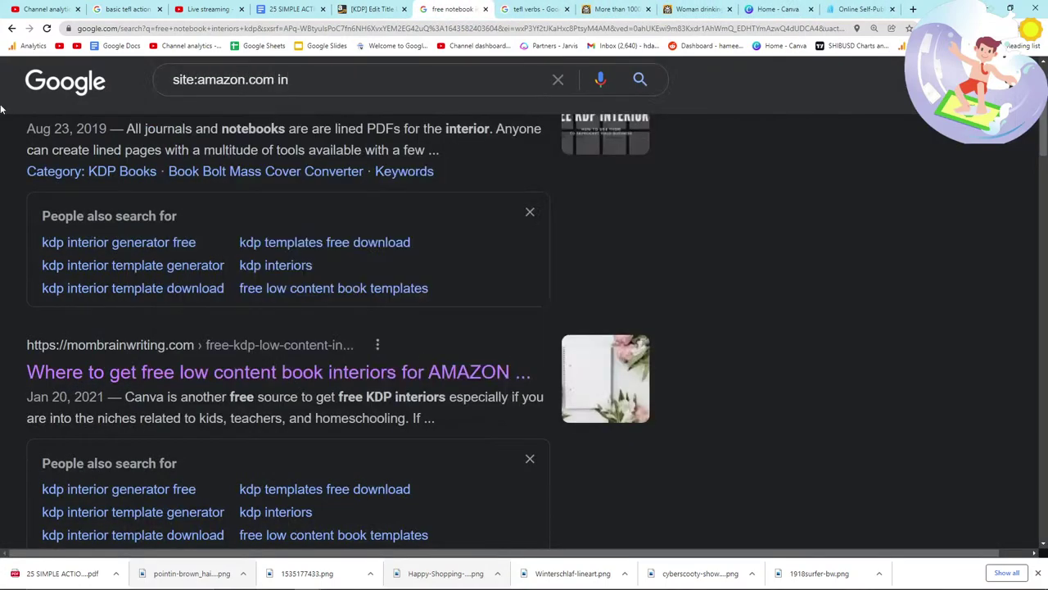
pyautogui.write('title:tesol aid')
pyautogui.press('Return')
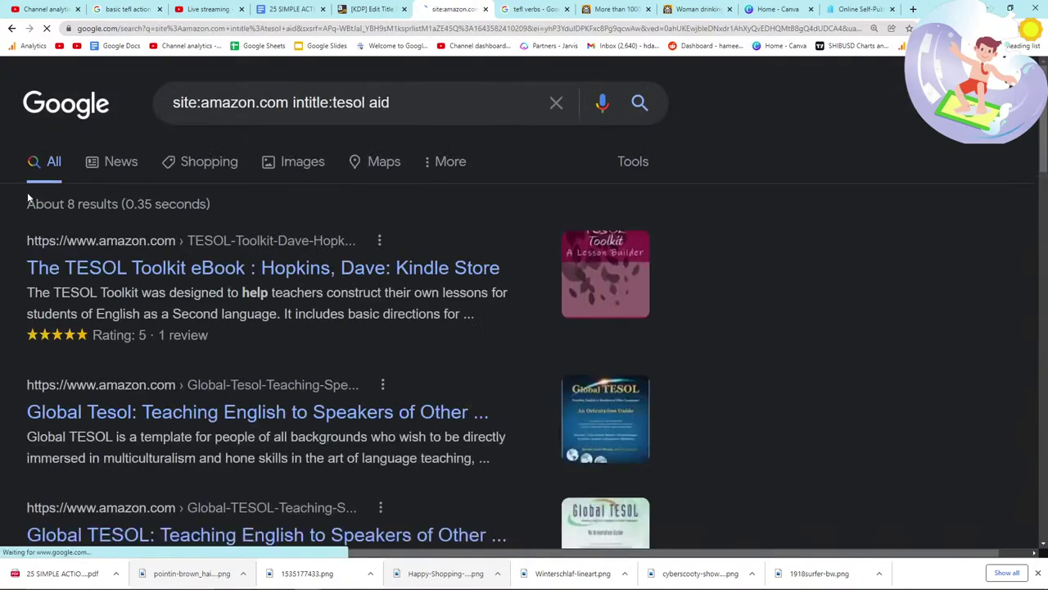
pyautogui.rightClick(152, 261)
pyautogui.click(0, 262)
pyautogui.scroll(-1, 0, 262)
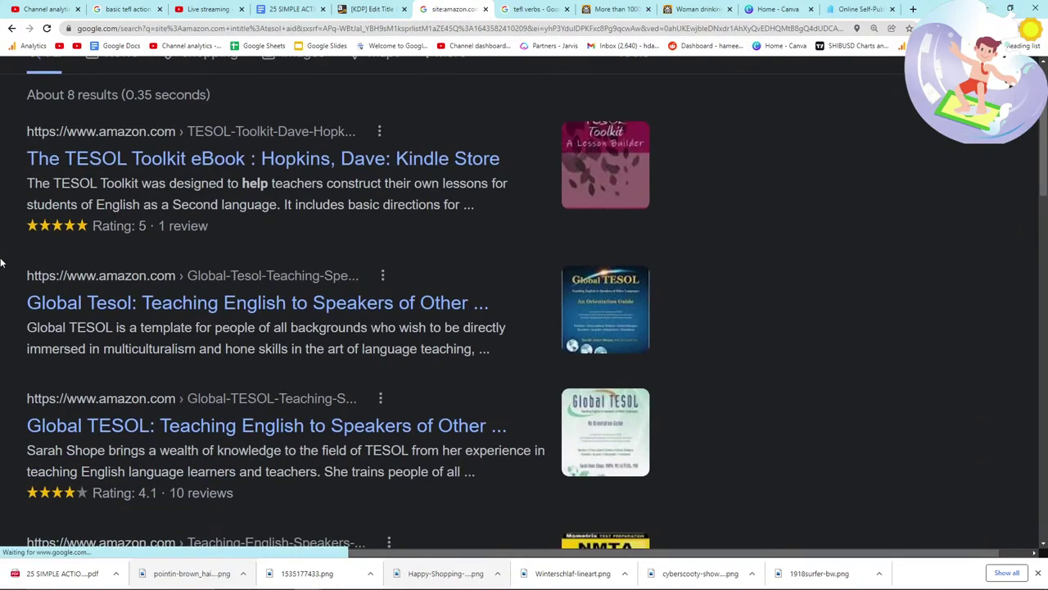
pyautogui.scroll(1, 240, 138)
# Step: Change the query to search Amazon for verbs for kids titles
pyautogui.click(418, 100)
pyautogui.press('BackSpace')
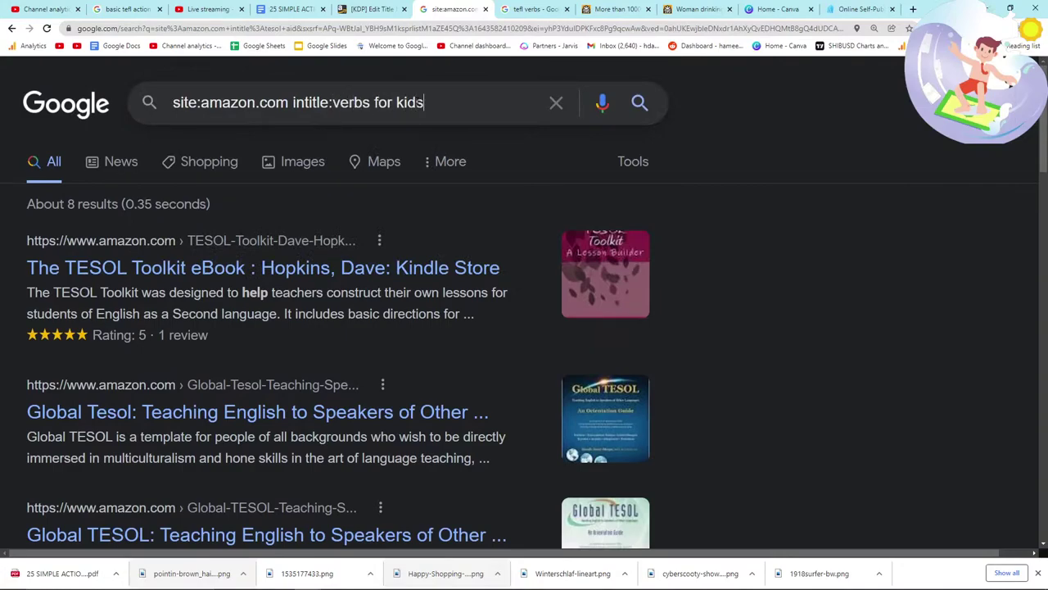
pyautogui.press('Return')
pyautogui.scroll(-4, 107, 284)
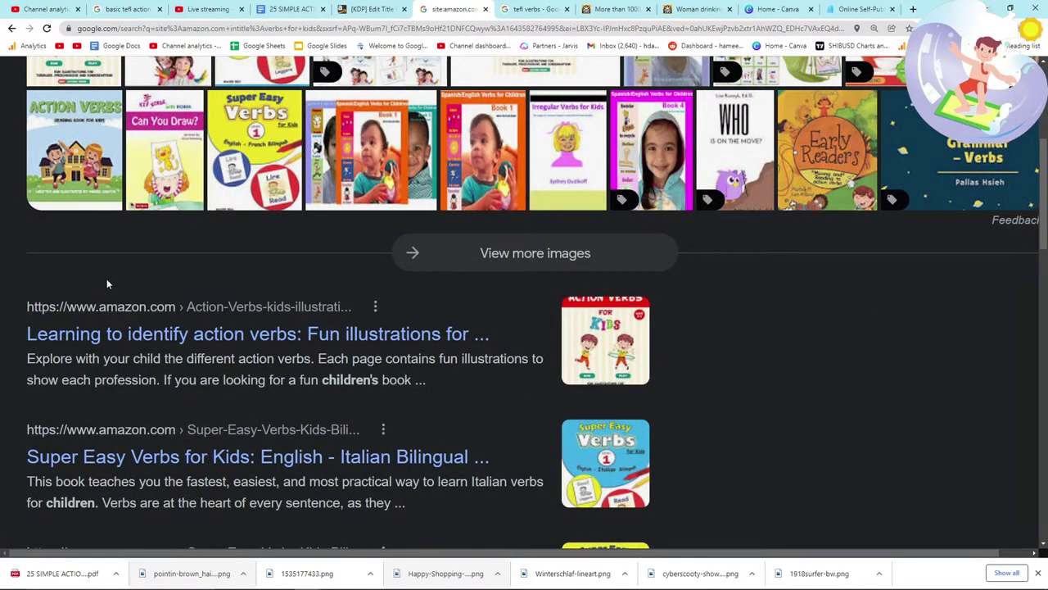
pyautogui.scroll(-2, 107, 284)
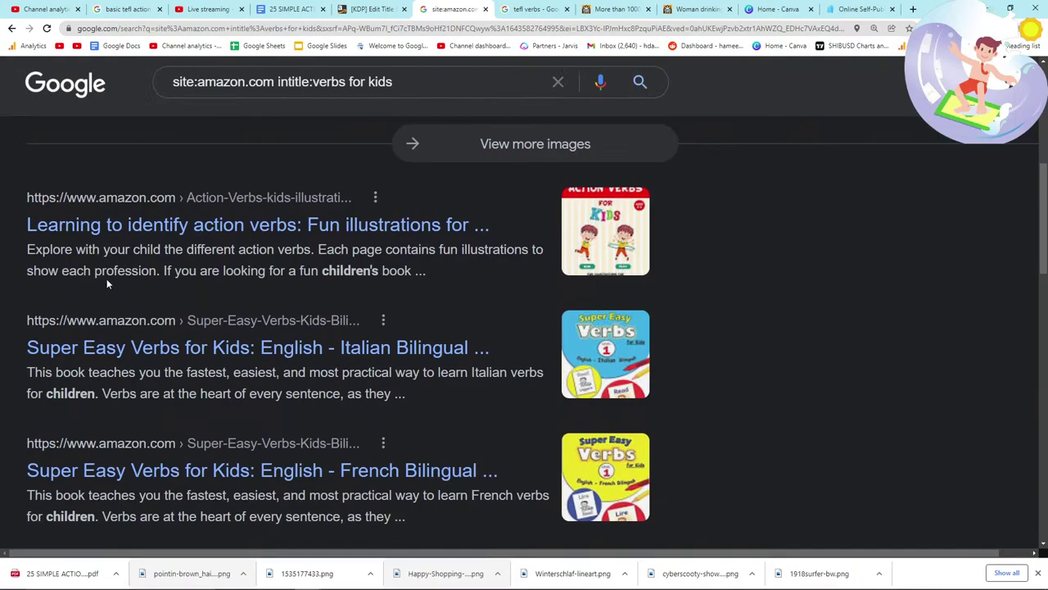
# Step: Open the Super Easy Verbs for Kids Italian listing in its own tab and look it over
pyautogui.middleClick(210, 346)
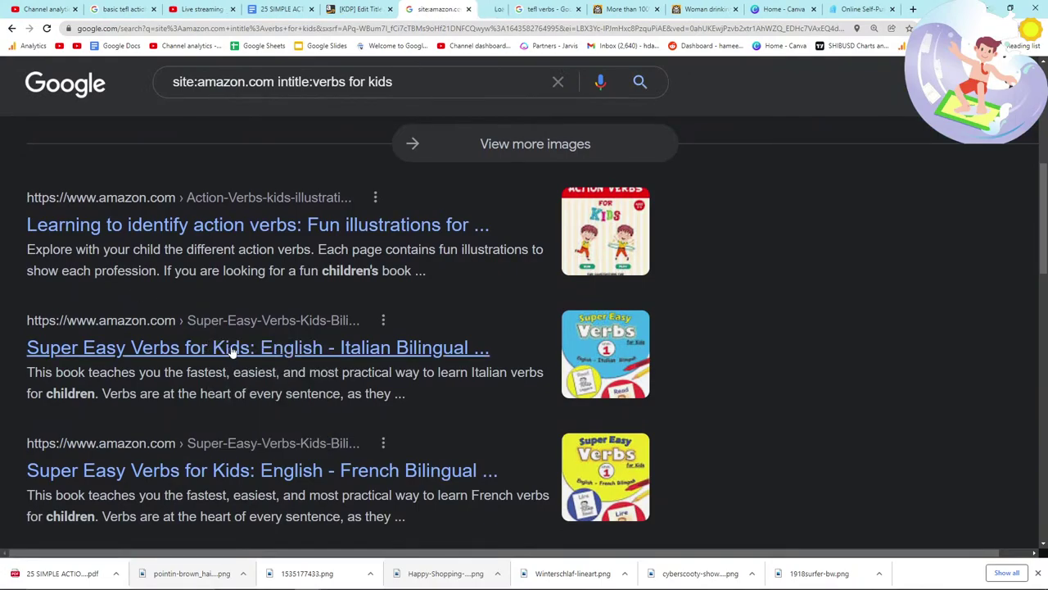
pyautogui.hotkey('ctrl', 'Tab')
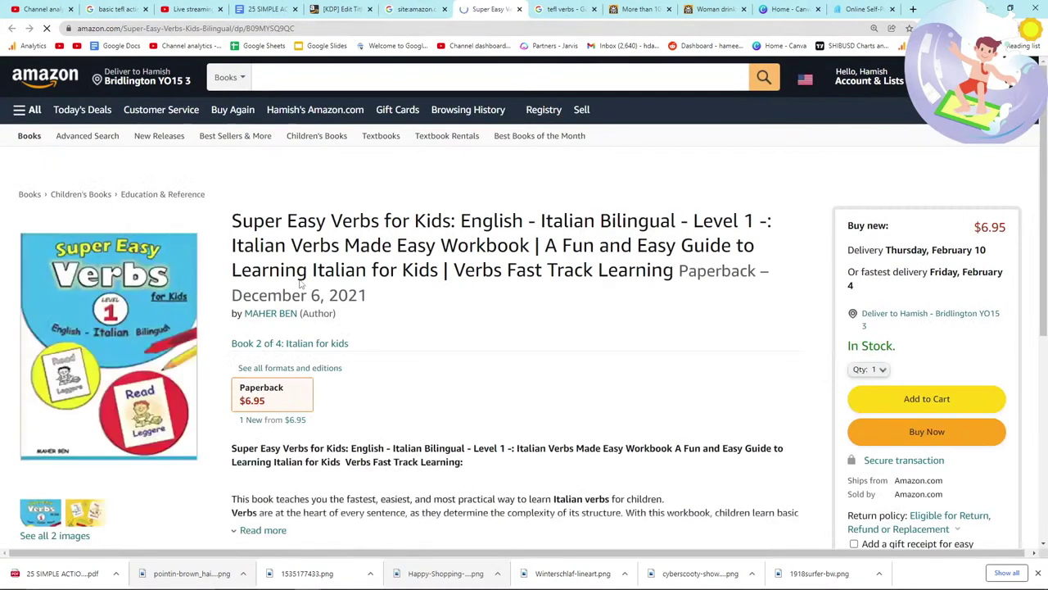
pyautogui.scroll(-1, 215, 274)
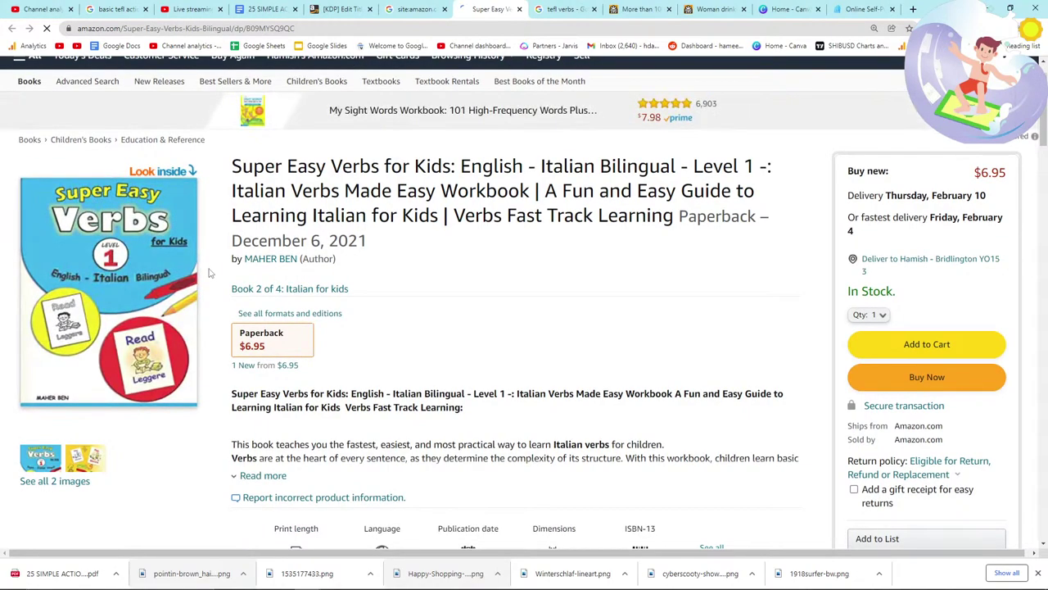
pyautogui.scroll(-5, 161, 338)
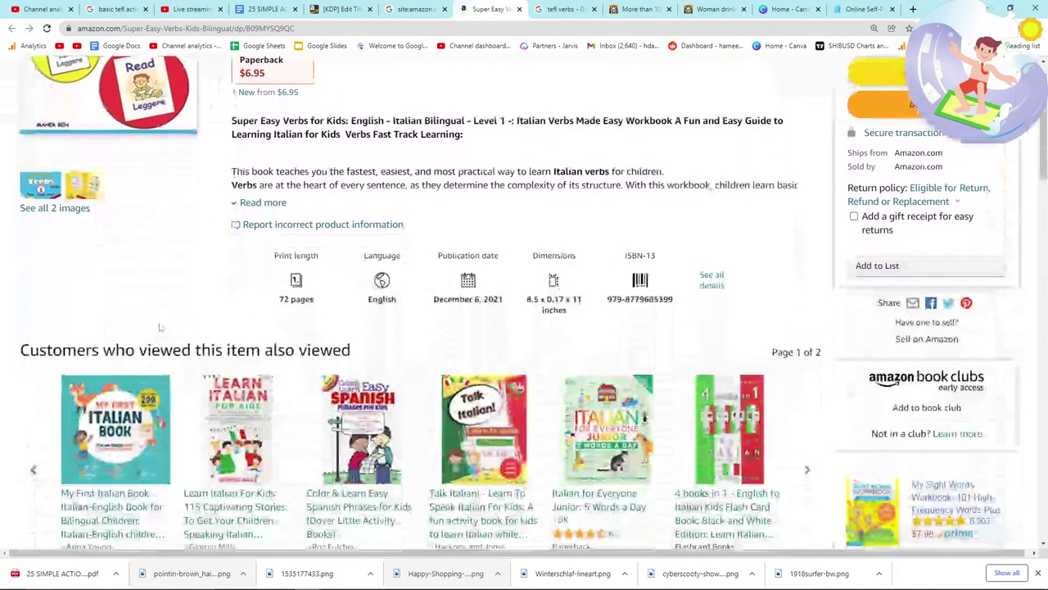
pyautogui.scroll(5, 161, 327)
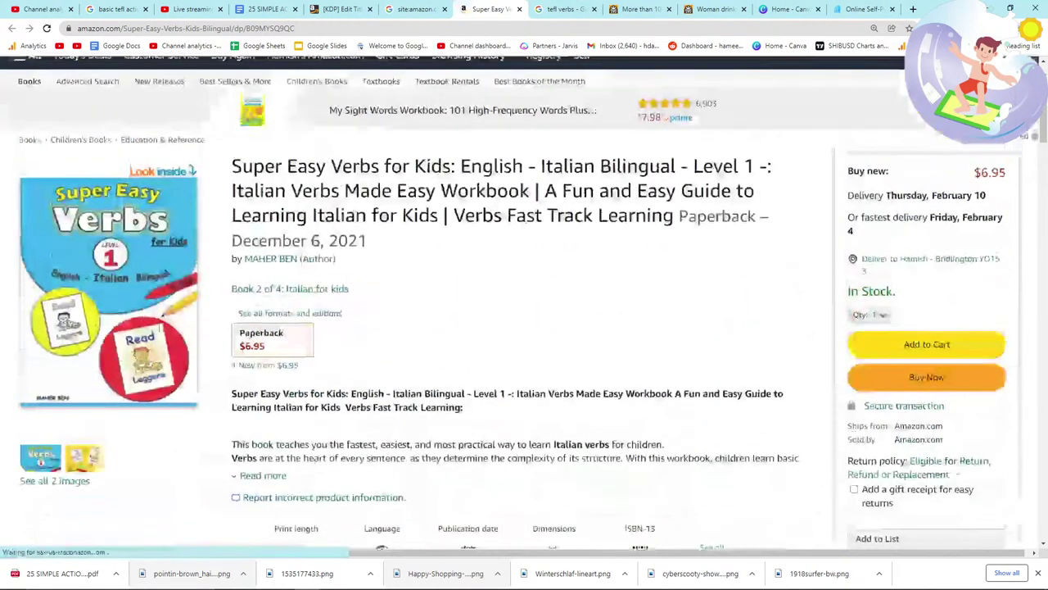
pyautogui.click(410, 9)
pyautogui.scroll(-3, 241, 356)
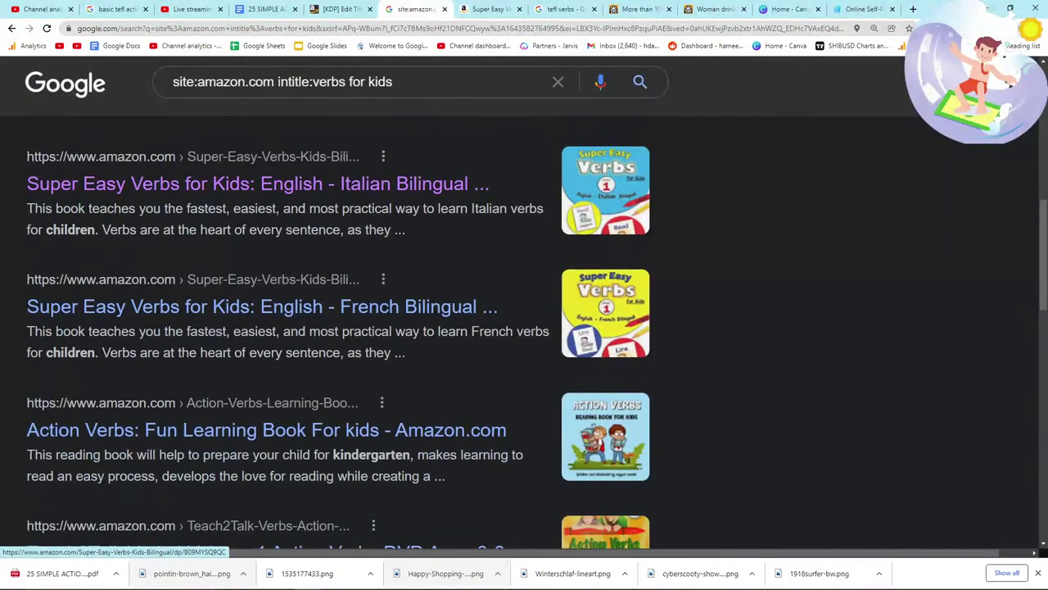
# Step: Add the inurl:/b?i snippet from the saved notes to the query and rerun it
pyautogui.click(401, 87)
pyautogui.hotkey('alt', 'Tab')
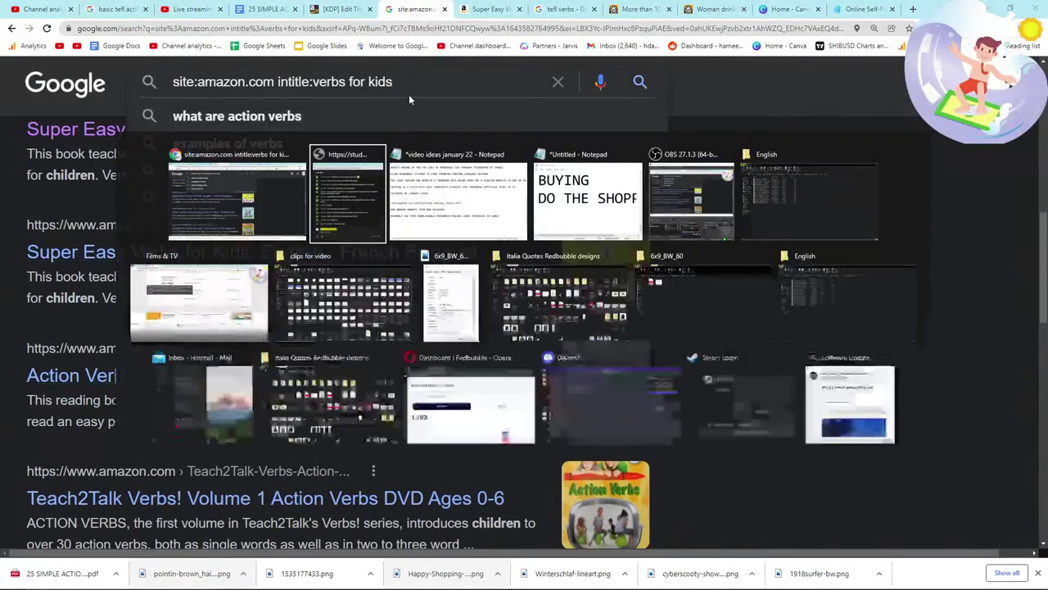
pyautogui.moveTo(565, 308); pyautogui.dragTo(427, 308)
pyautogui.hotkey('ctrl', 'c')
pyautogui.hotkey('alt', 'Tab')
pyautogui.hotkey('ctrl', 'v')
pyautogui.press('Return')
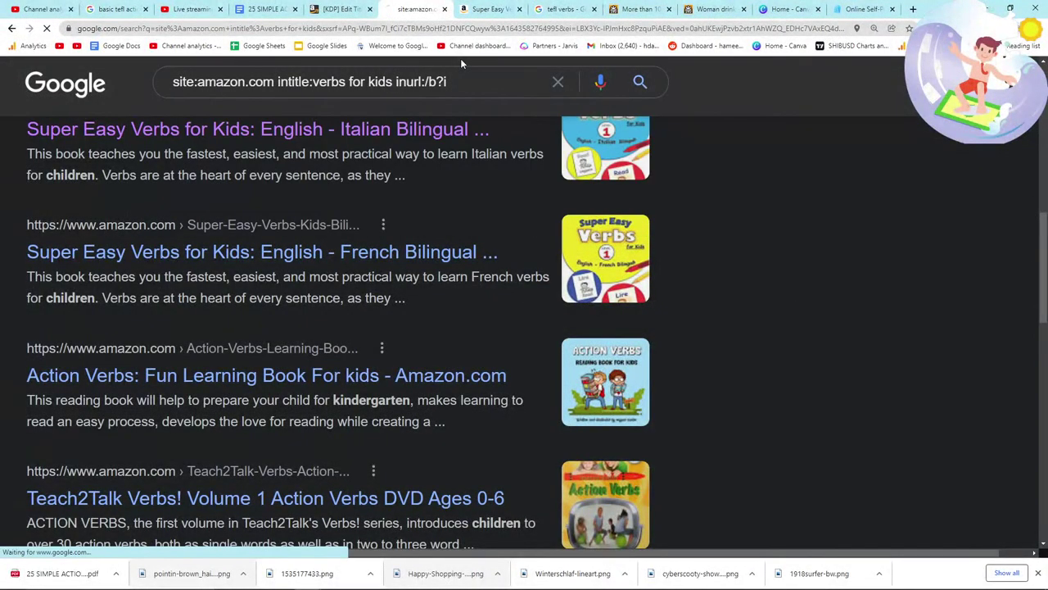
# Step: Glance at the KDP title setup page, then review the first refined Google result
pyautogui.hotkey('alt', 'Tab')
pyautogui.hotkey('alt', 'Tab')
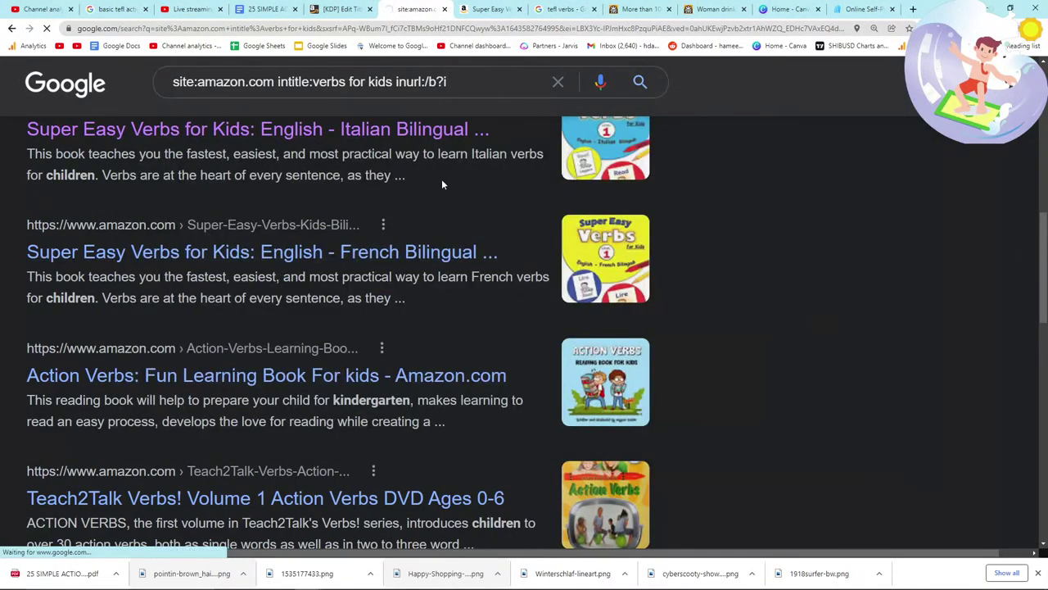
pyautogui.scroll(-4, 442, 212)
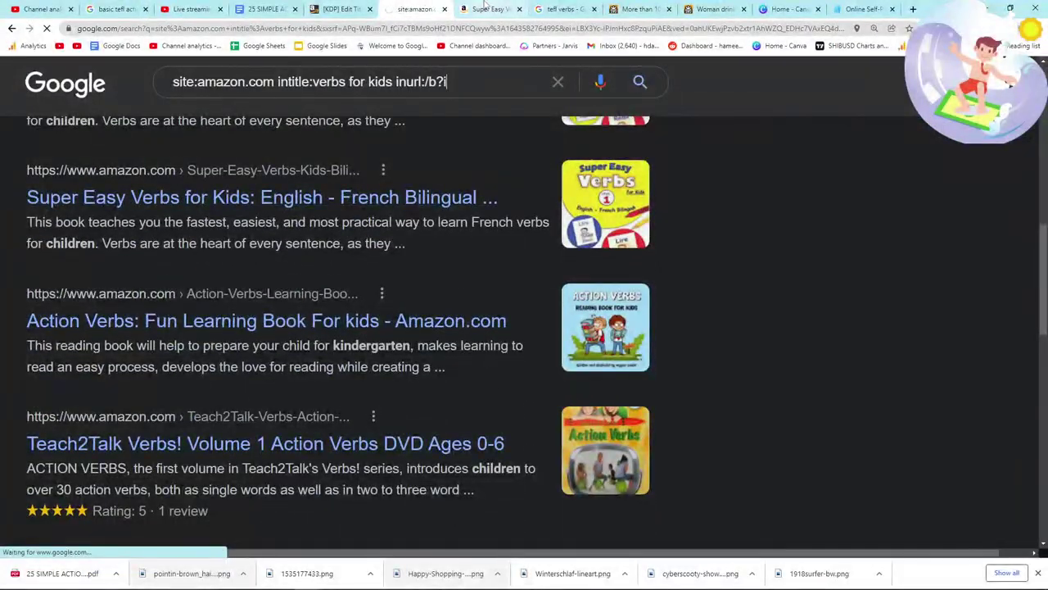
pyautogui.click(340, 9)
pyautogui.scroll(-4, 377, 270)
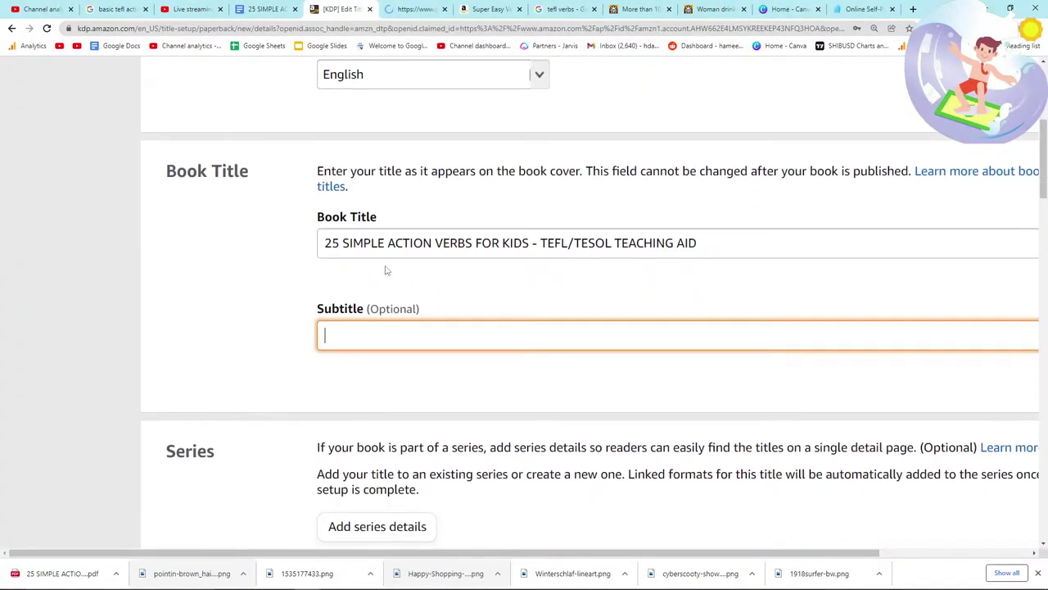
pyautogui.scroll(3, 377, 272)
pyautogui.click(414, 9)
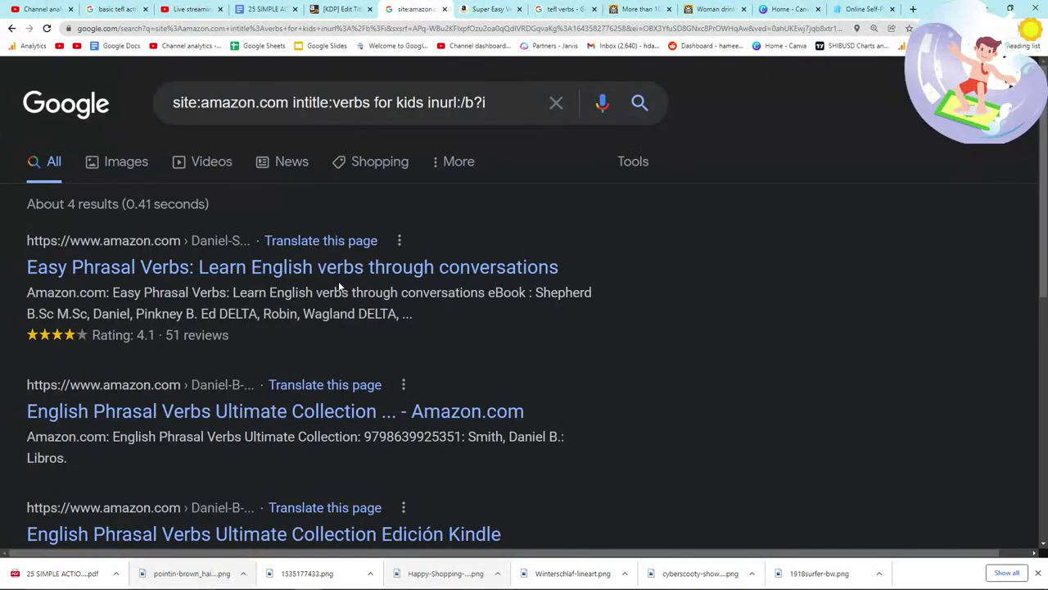
pyautogui.scroll(-1, 338, 283)
pyautogui.moveTo(23, 214); pyautogui.dragTo(460, 280)
pyautogui.click(460, 280)
pyautogui.scroll(-3, 460, 280)
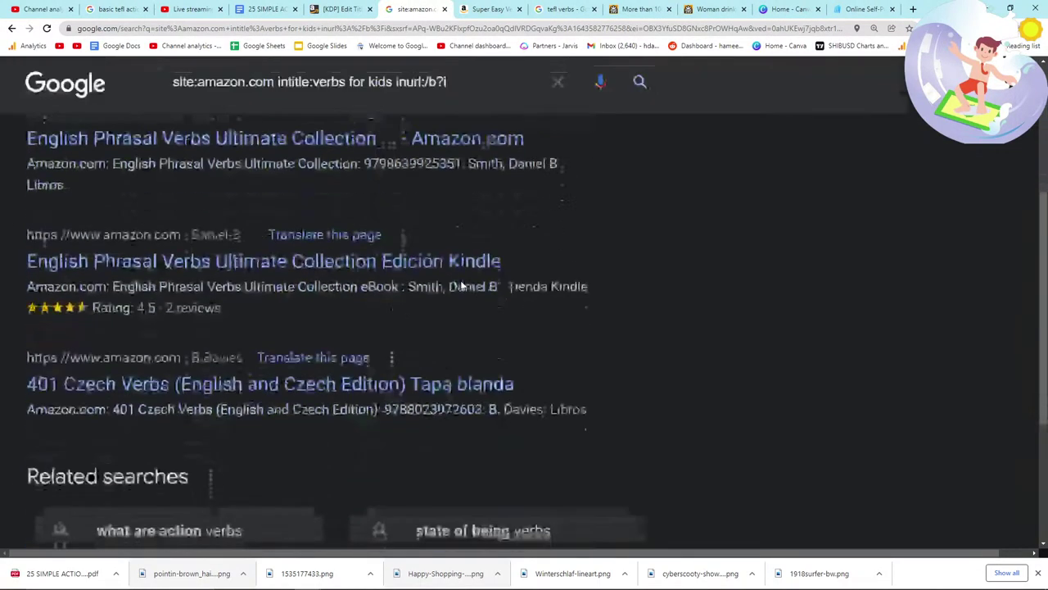
pyautogui.scroll(4, 460, 280)
# Step: Search inurl:/b?i Amazon pages with intitle:tefl, then intitle:tesol
pyautogui.moveTo(430, 102); pyautogui.dragTo(293, 103)
pyautogui.press('BackSpace')
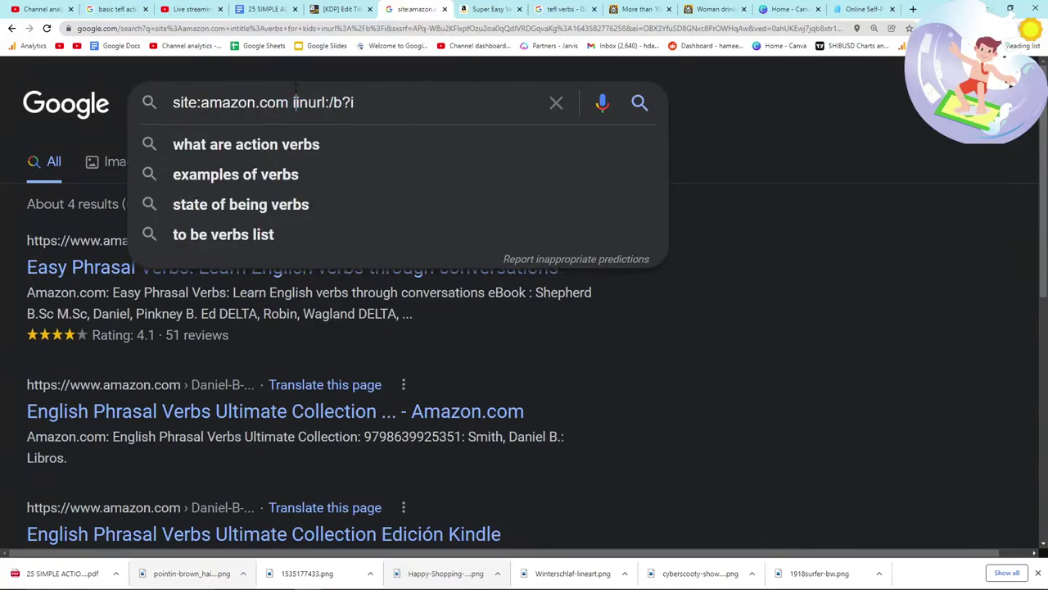
pyautogui.press('Return')
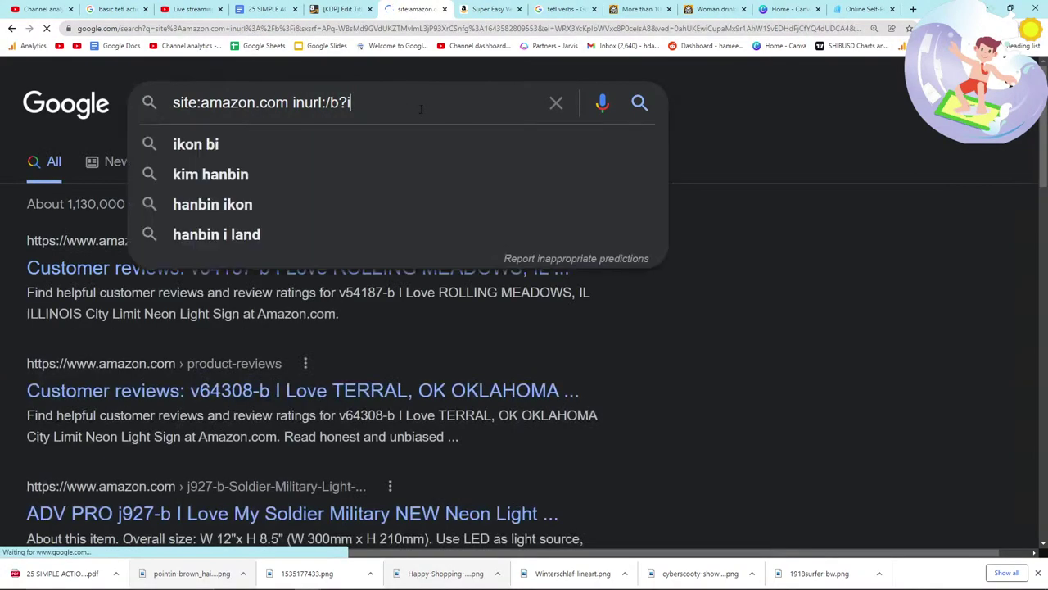
pyautogui.write('intitle:tefl')
pyautogui.press('Return')
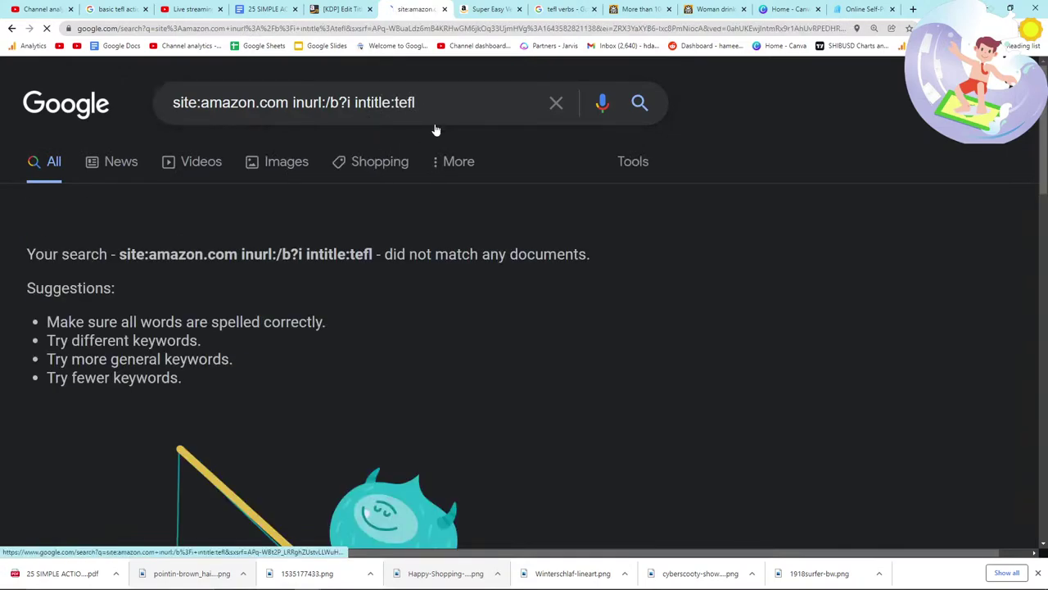
pyautogui.press('BackSpace')
pyautogui.press('BackSpace')
pyautogui.write('sol')
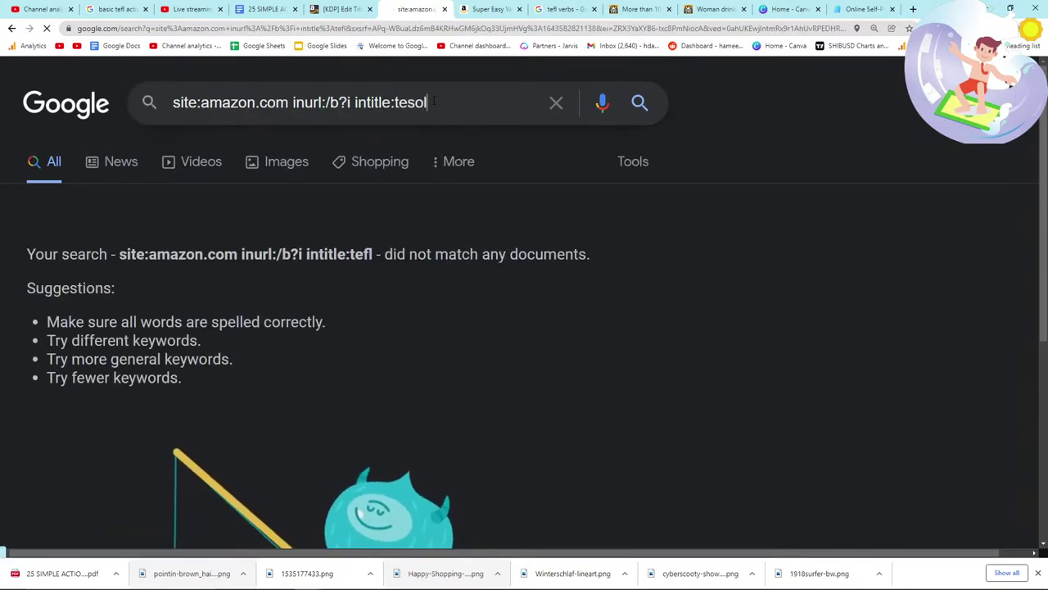
pyautogui.press('Return')
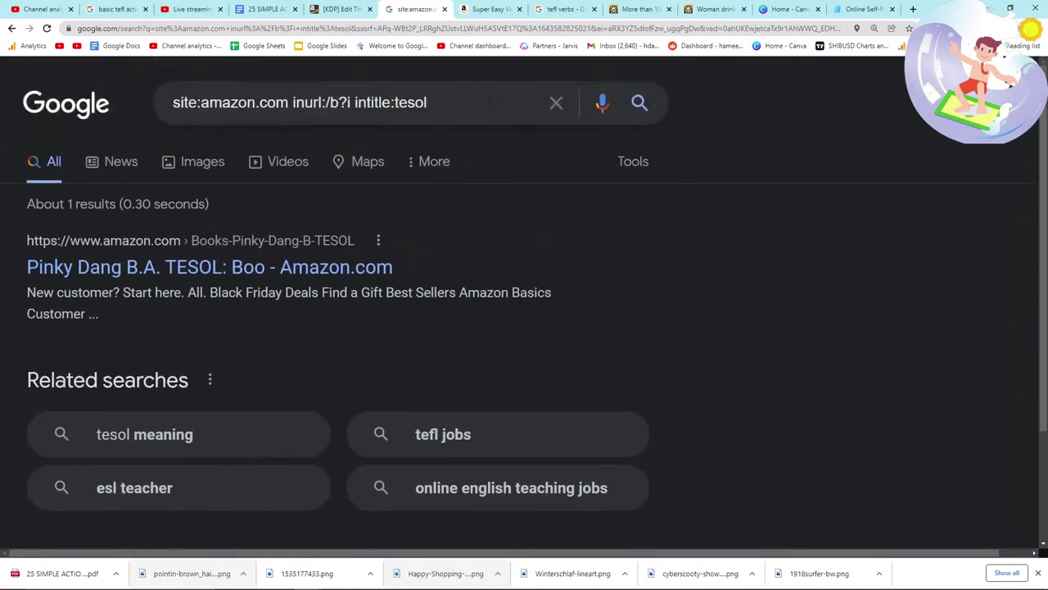
# Step: Replace the filter with intitle:verbs, search, then remove the inurl:/b?i filter
pyautogui.moveTo(489, 101); pyautogui.dragTo(382, 103)
pyautogui.click(382, 102)
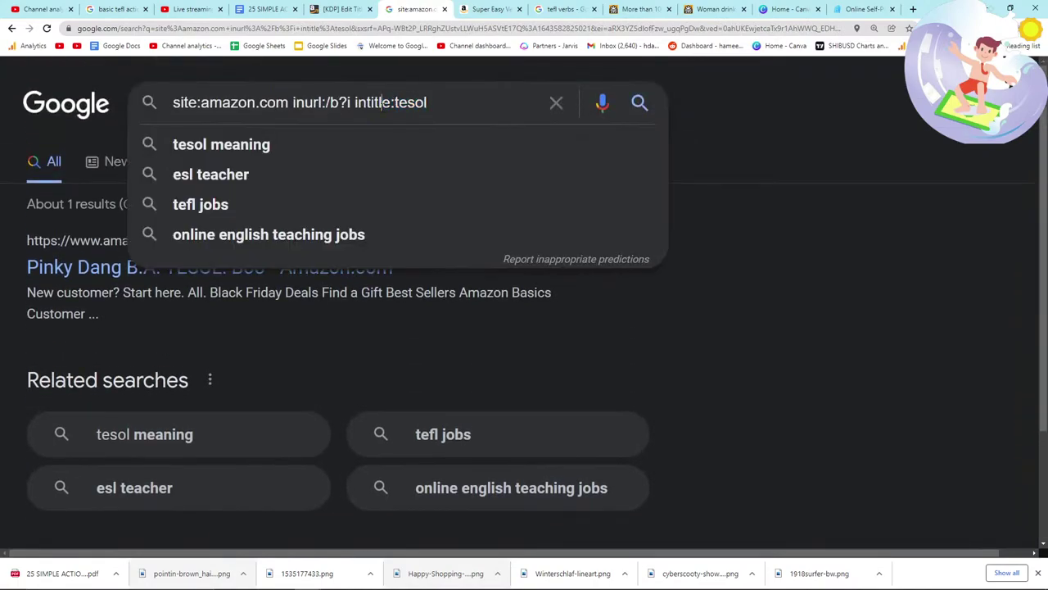
pyautogui.doubleClick(382, 103)
pyautogui.write('inti')
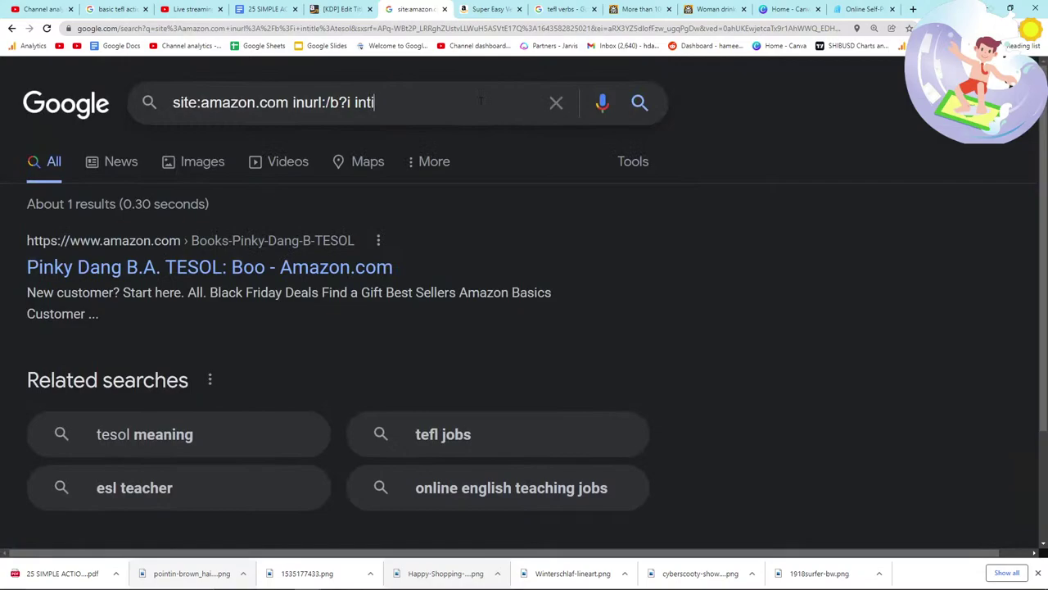
pyautogui.write('tle:verbs')
pyautogui.press('Return')
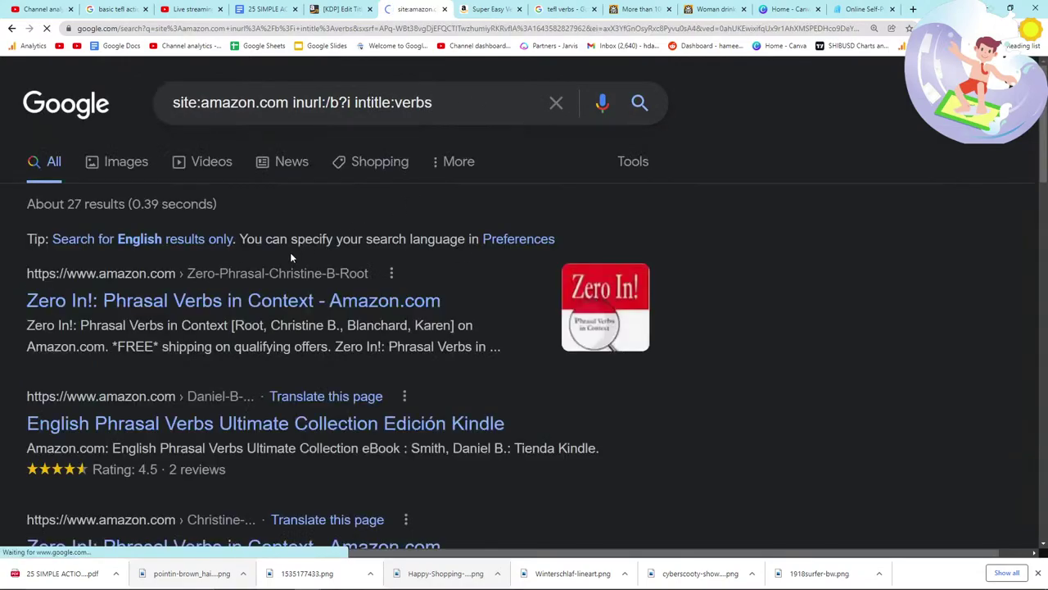
pyautogui.scroll(-5, 288, 259)
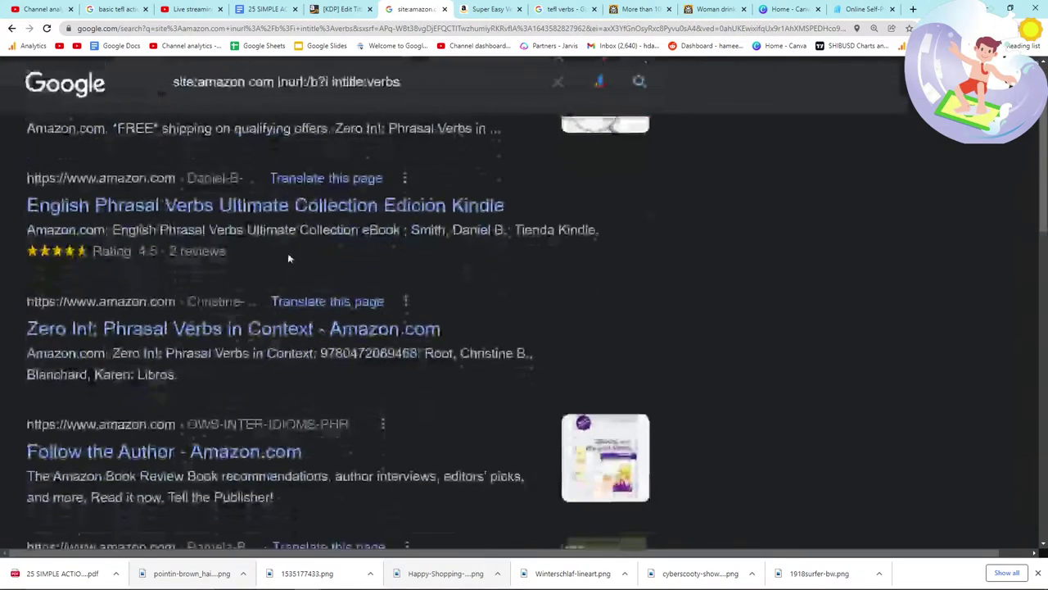
pyautogui.scroll(-8, 288, 259)
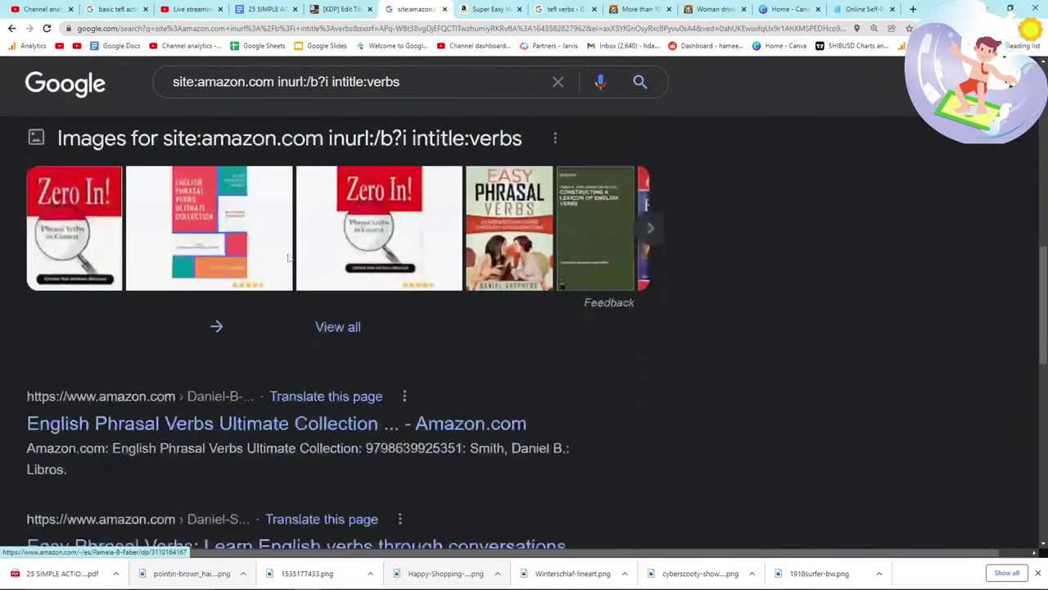
pyautogui.scroll(8, 287, 252)
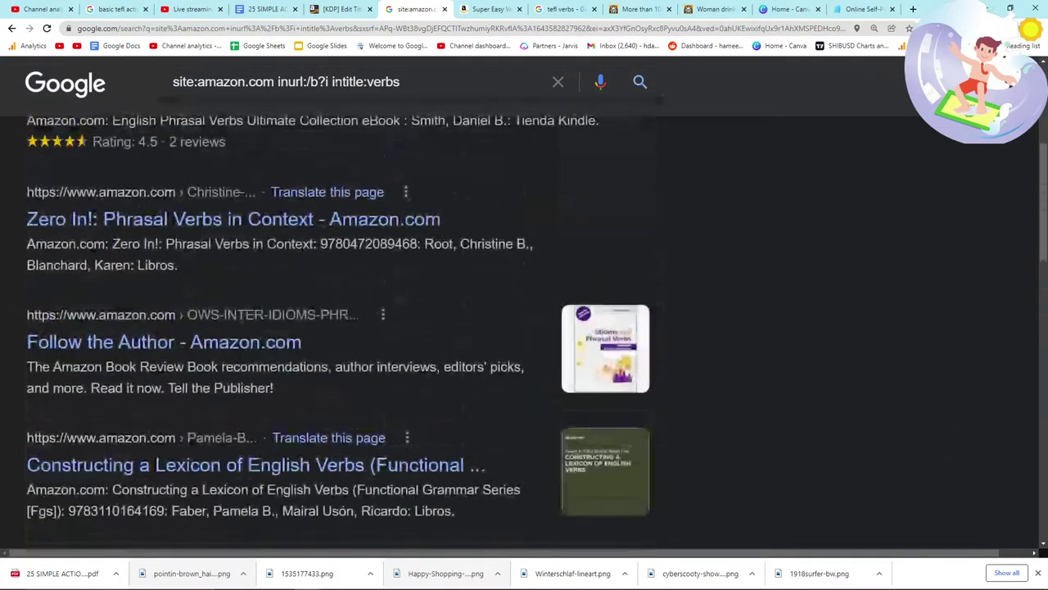
pyautogui.moveTo(326, 83); pyautogui.dragTo(281, 91)
pyautogui.press('BackSpace')
pyautogui.click(393, 78)
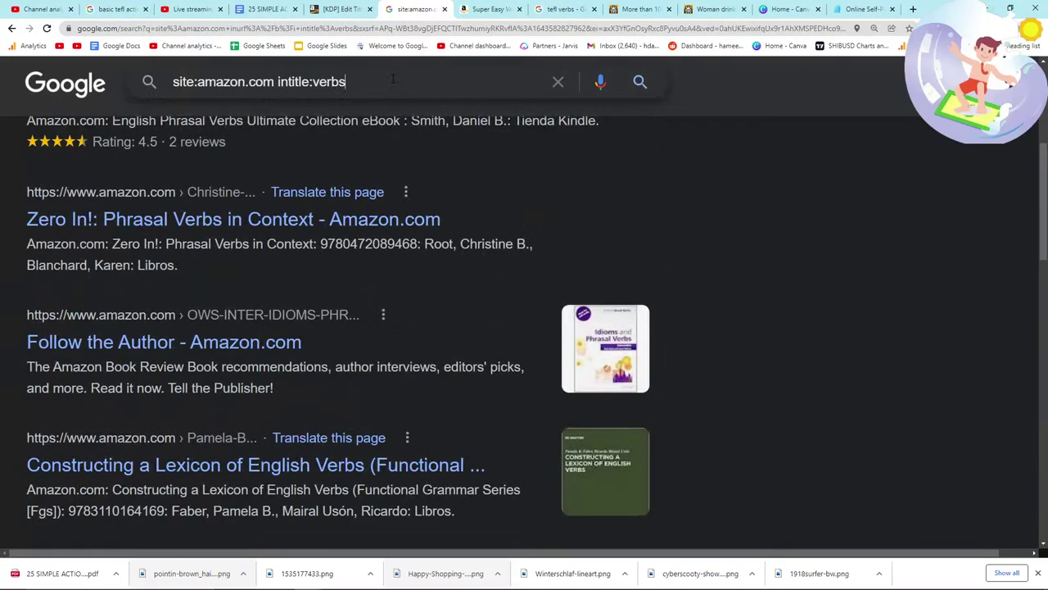
# Step: Rerun the 'site:amazon.com intitle:verbs for kids' search and browse the results
pyautogui.write('for kids')
pyautogui.press('Return')
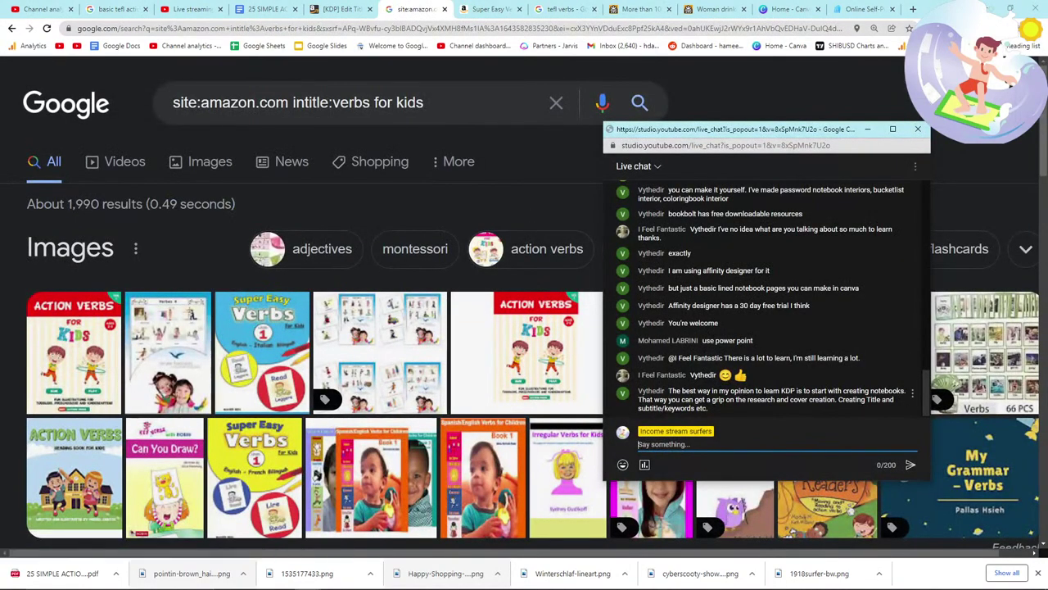
pyautogui.click(715, 399)
pyautogui.scroll(-6, 491, 358)
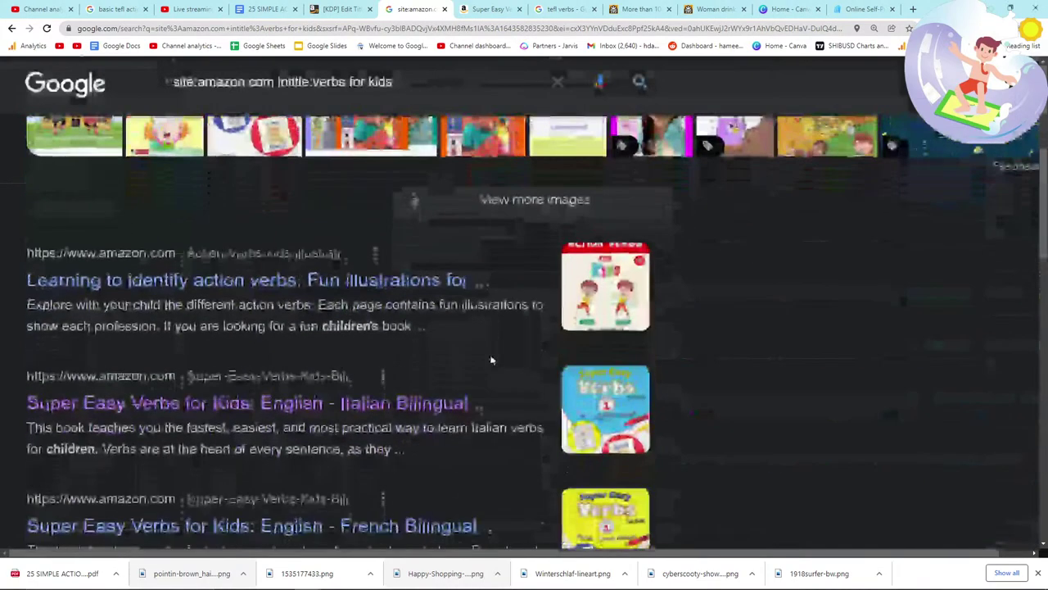
pyautogui.scroll(-2, 492, 358)
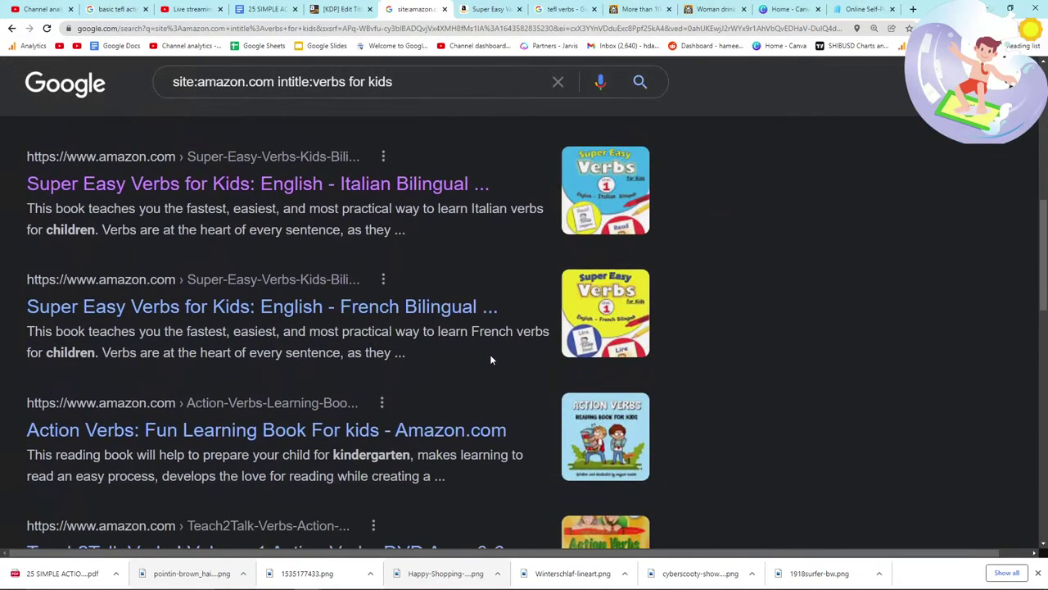
pyautogui.hotkey('alt', 'Tab')
pyautogui.press('Escape')
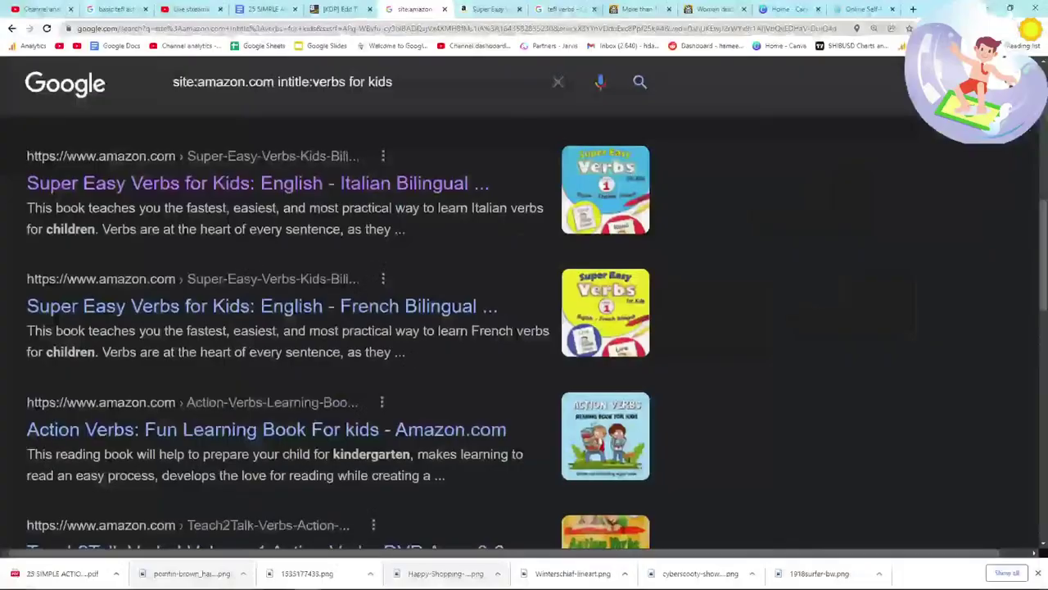
pyautogui.scroll(-7, 570, 257)
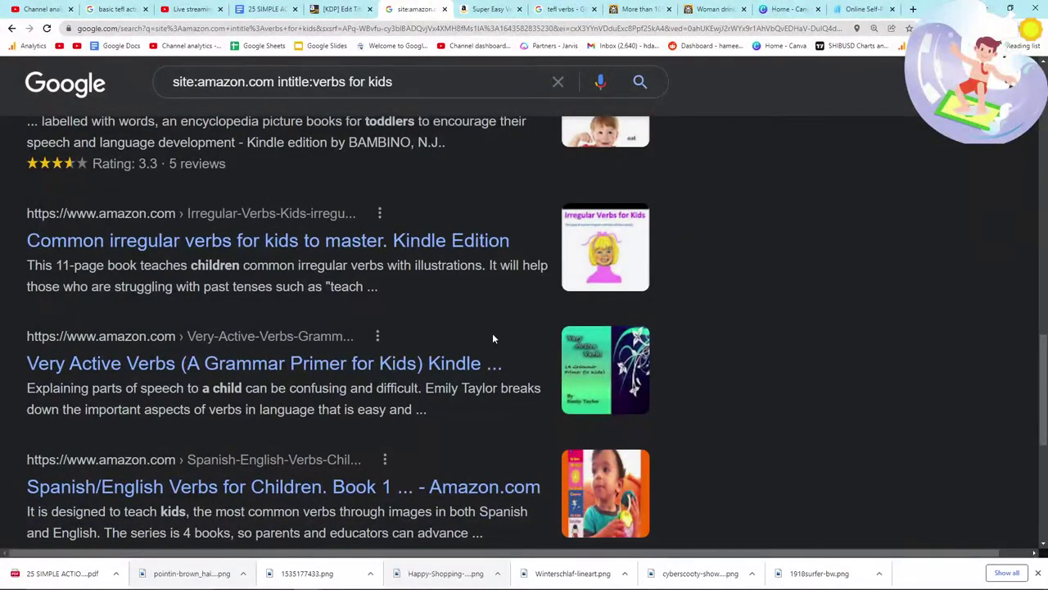
pyautogui.scroll(-1, 493, 333)
pyautogui.scroll(2, 492, 333)
# Step: Append intext:"1..500 reuslts" to the query, search, and inspect the first result
pyautogui.click(443, 82)
pyautogui.write('int')
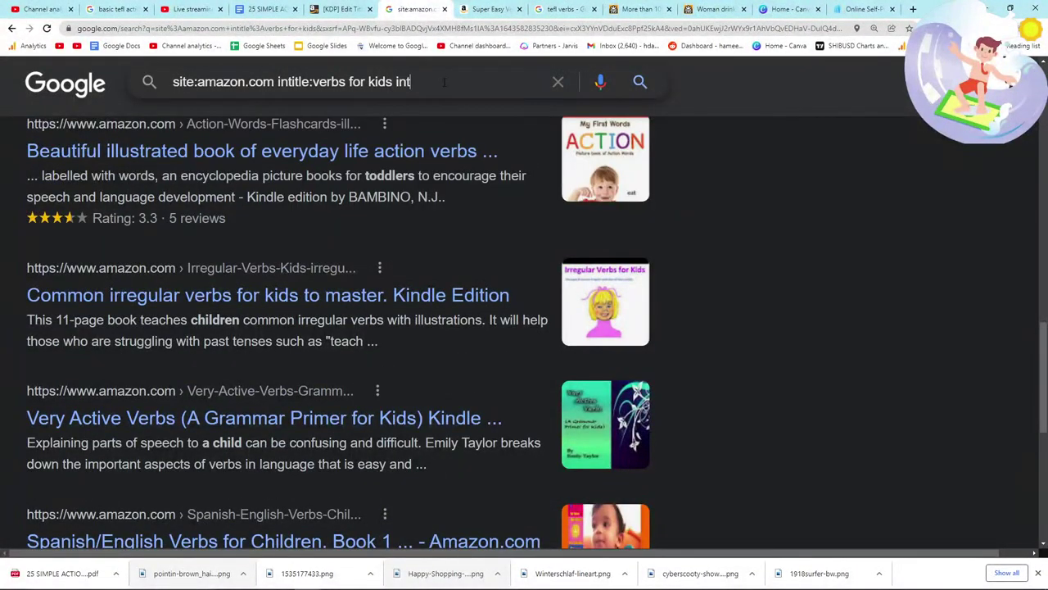
pyautogui.write('ext:"1..500 reus')
pyautogui.write('lts"')
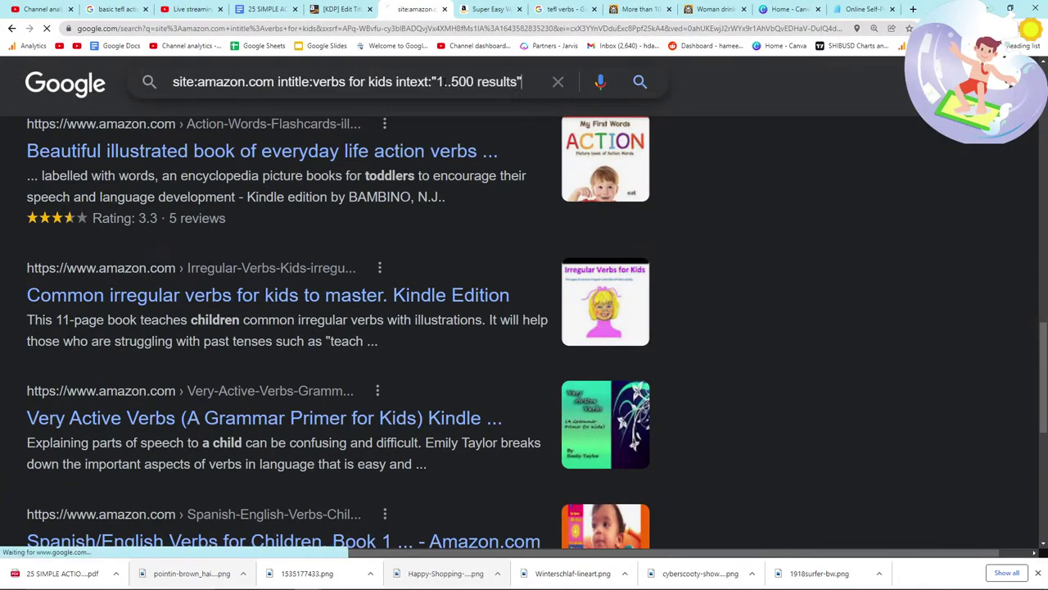
pyautogui.press('Return')
pyautogui.scroll(-2, 149, 245)
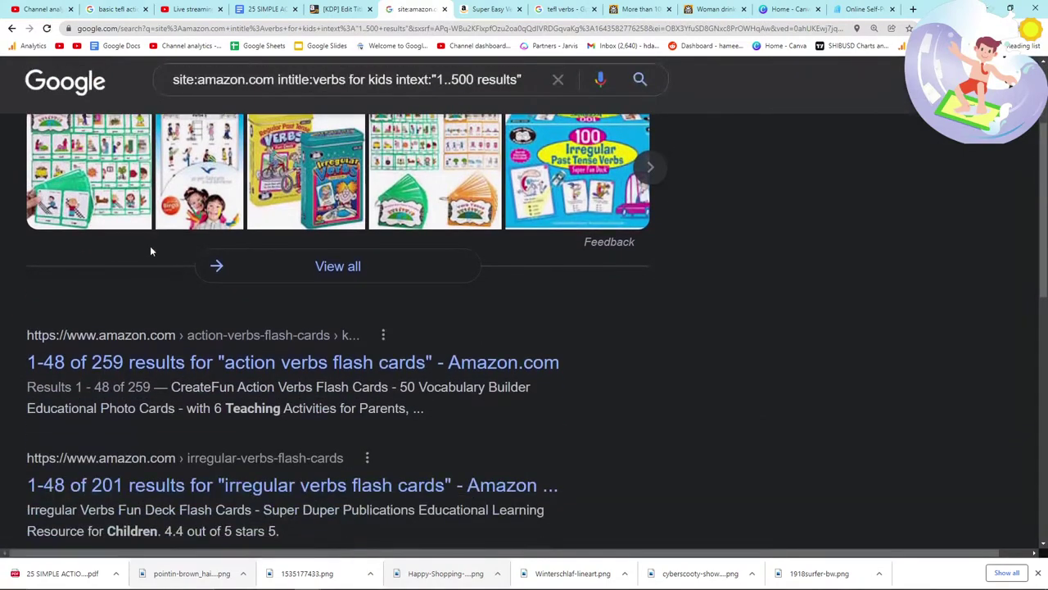
pyautogui.scroll(-1, 150, 248)
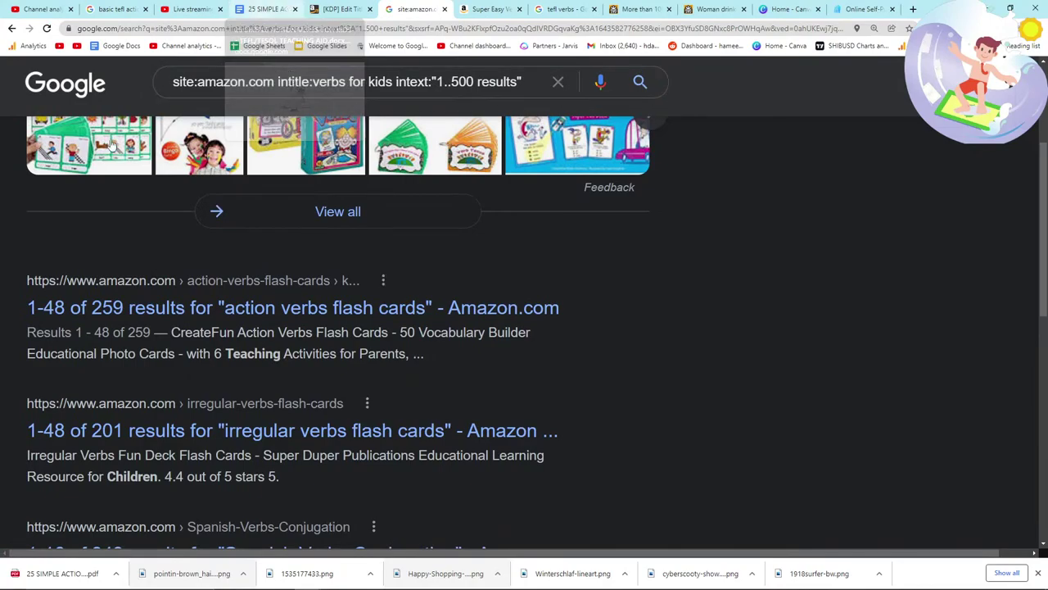
pyautogui.moveTo(24, 277); pyautogui.dragTo(439, 370)
# Step: Open the top result, Amazon's action verbs flash cards search, in a new tab and browse products
pyautogui.click(439, 367)
pyautogui.rightClick(411, 306)
pyautogui.click(446, 310)
pyautogui.click(528, 7)
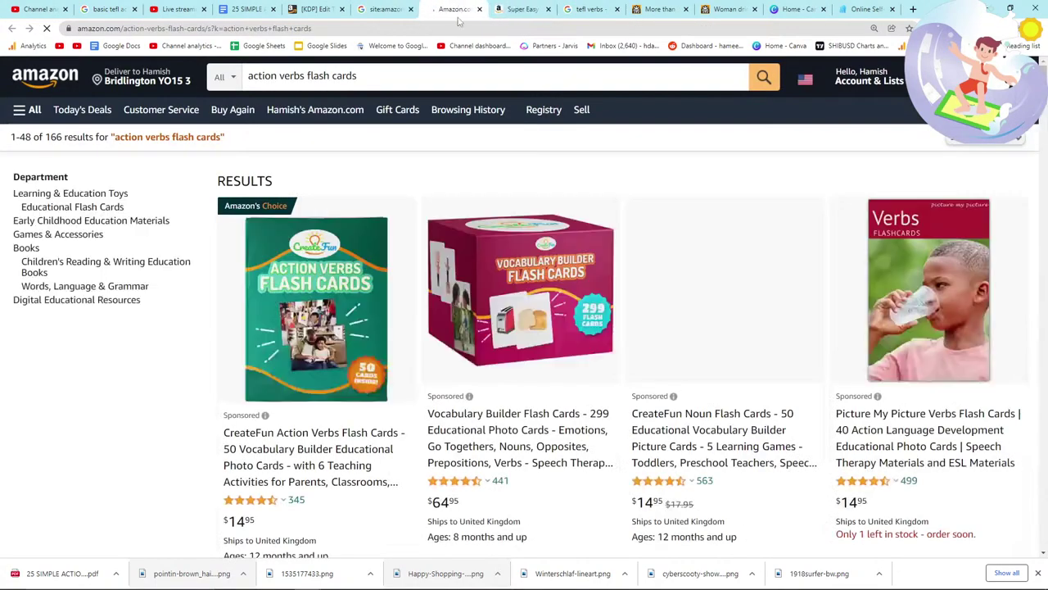
pyautogui.scroll(-1, 479, 250)
pyautogui.scroll(-1, 480, 251)
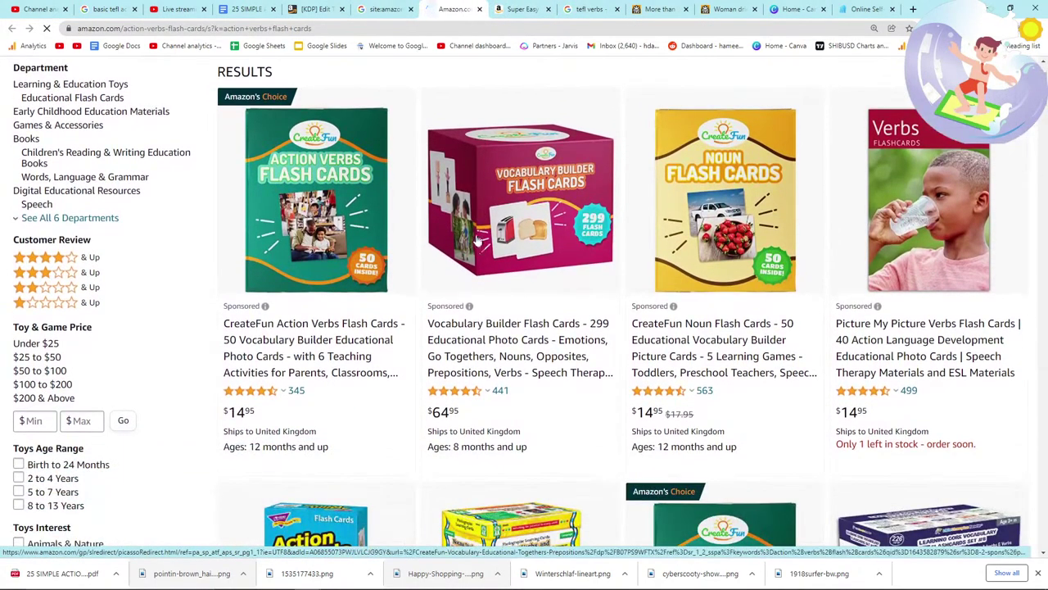
pyautogui.scroll(-2, 480, 242)
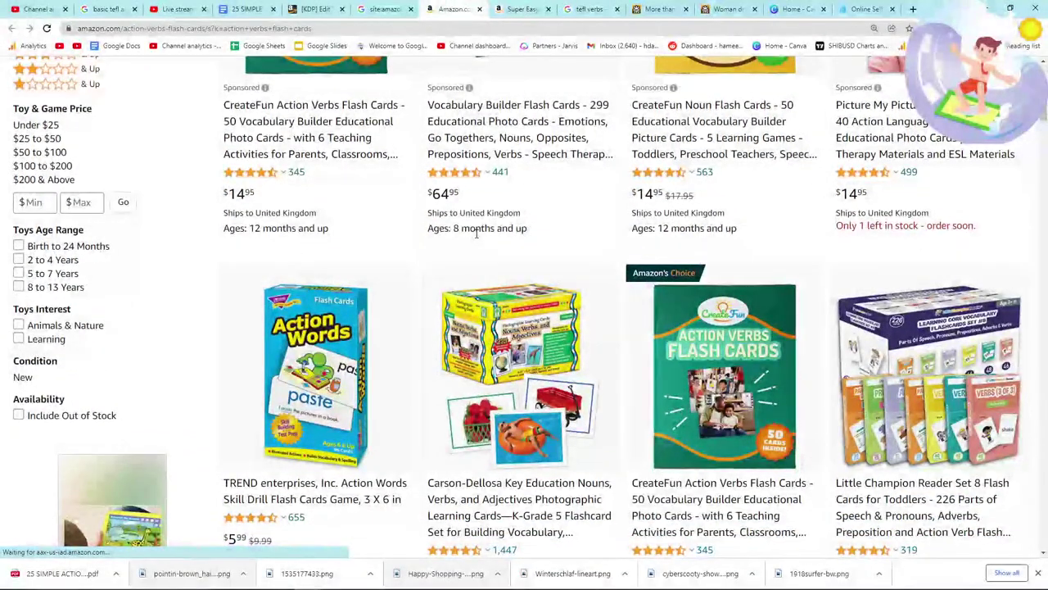
pyautogui.scroll(4, 476, 234)
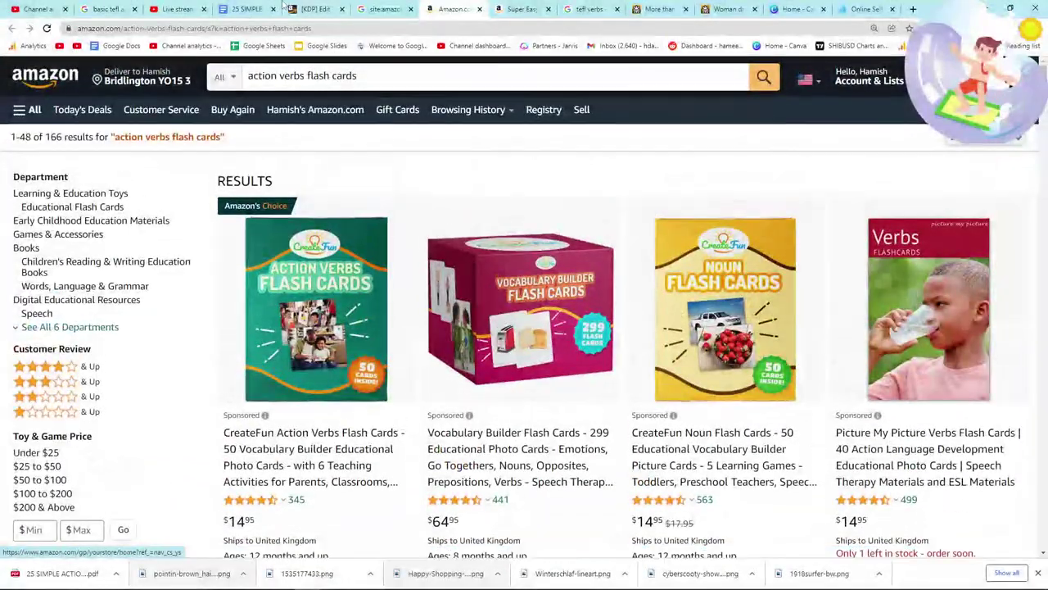
# Step: Cycle through the open tabs back to the KDP paperback title form
pyautogui.click(278, 8)
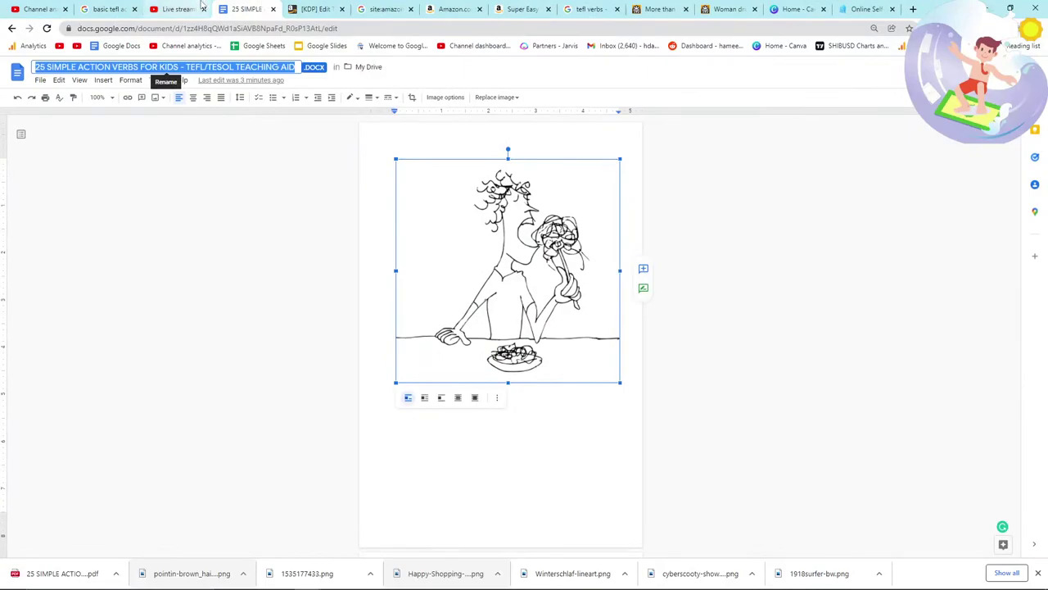
pyautogui.hotkey('ctrl', 'shift', 'Tab')
pyautogui.click(385, 8)
pyautogui.scroll(3, 322, 117)
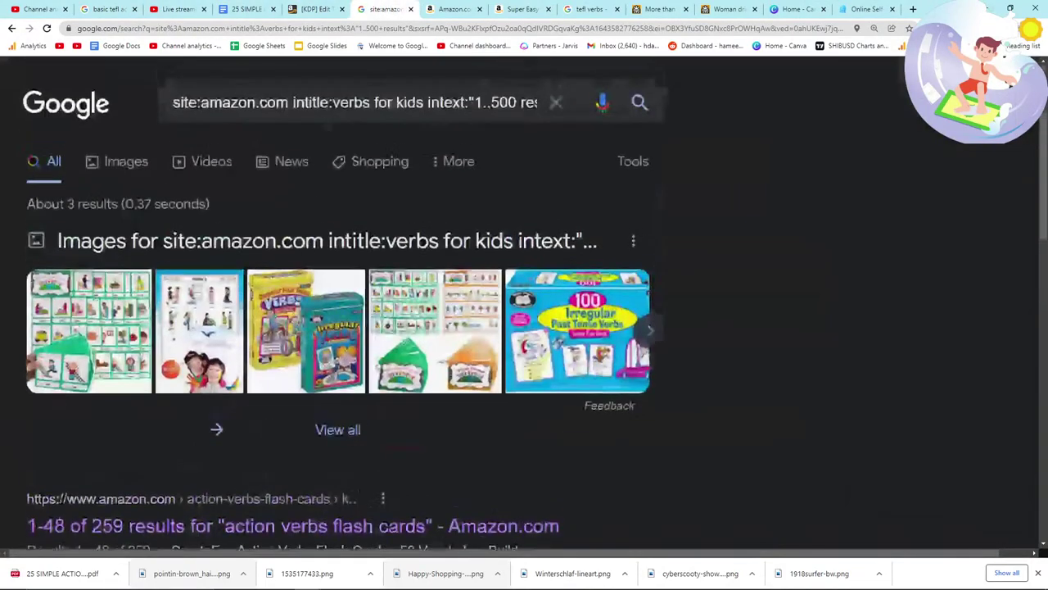
pyautogui.hotkey('ctrl', 'Tab')
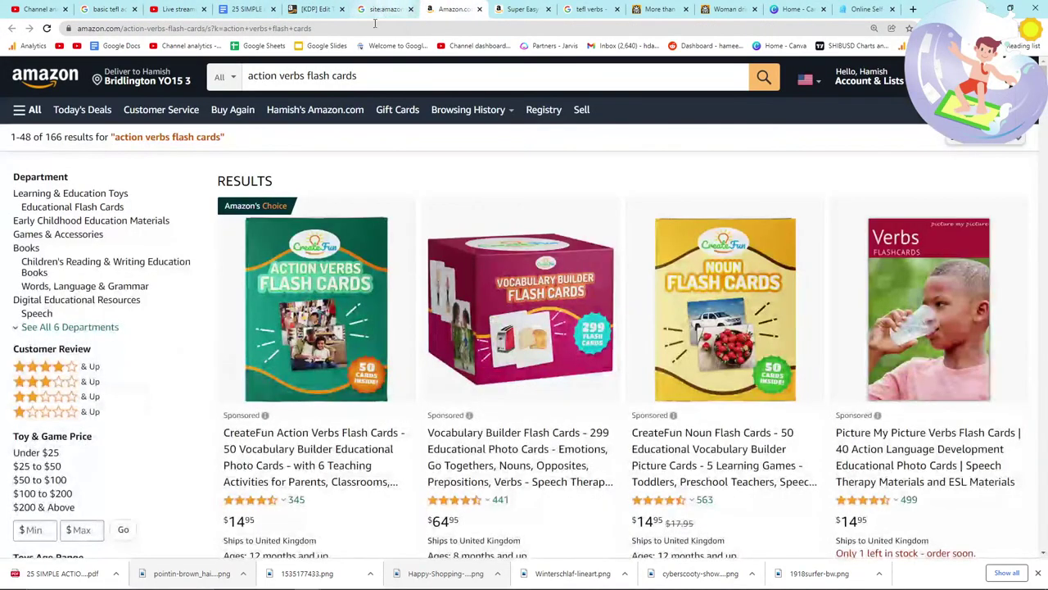
pyautogui.click(332, 10)
# Step: Append '- FLASHCARDS' to the Book Title and move into the Subtitle field
pyautogui.click(731, 260)
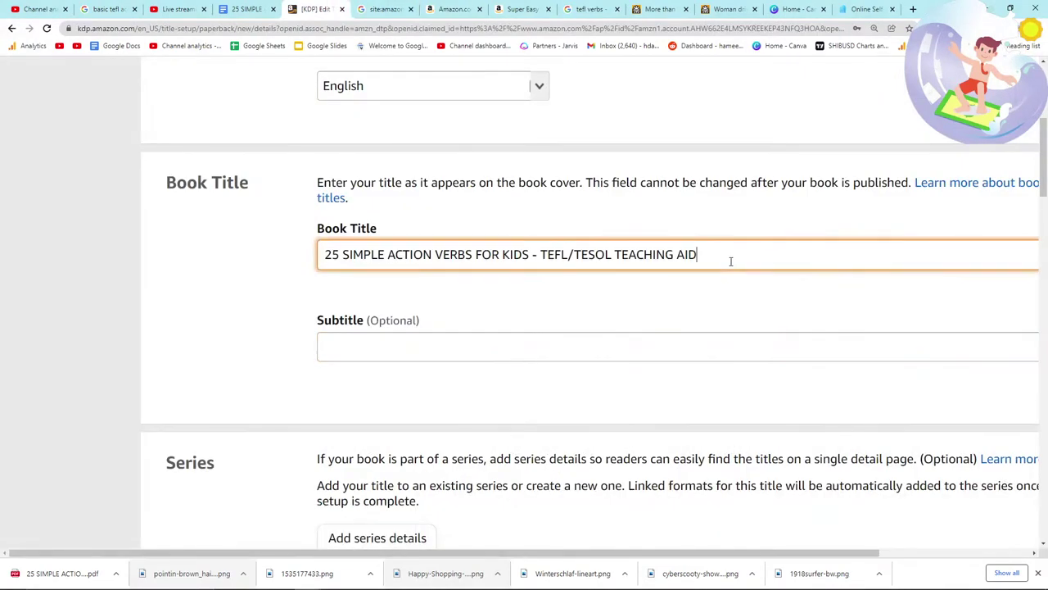
pyautogui.write('- FLASHCARDS')
pyautogui.click(502, 348)
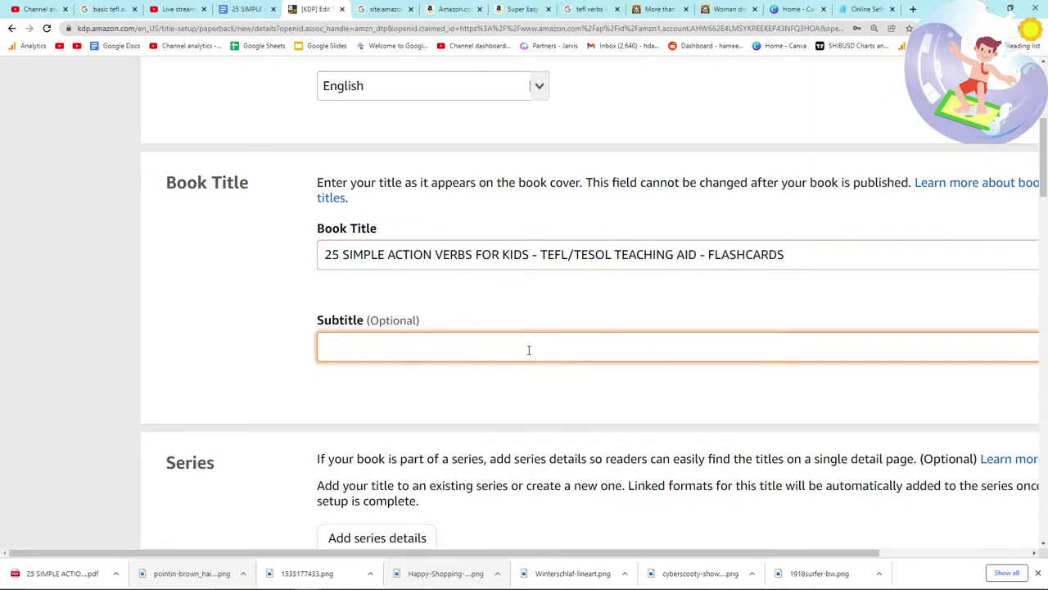
pyautogui.scroll(2, 529, 350)
pyautogui.scroll(-3, 529, 351)
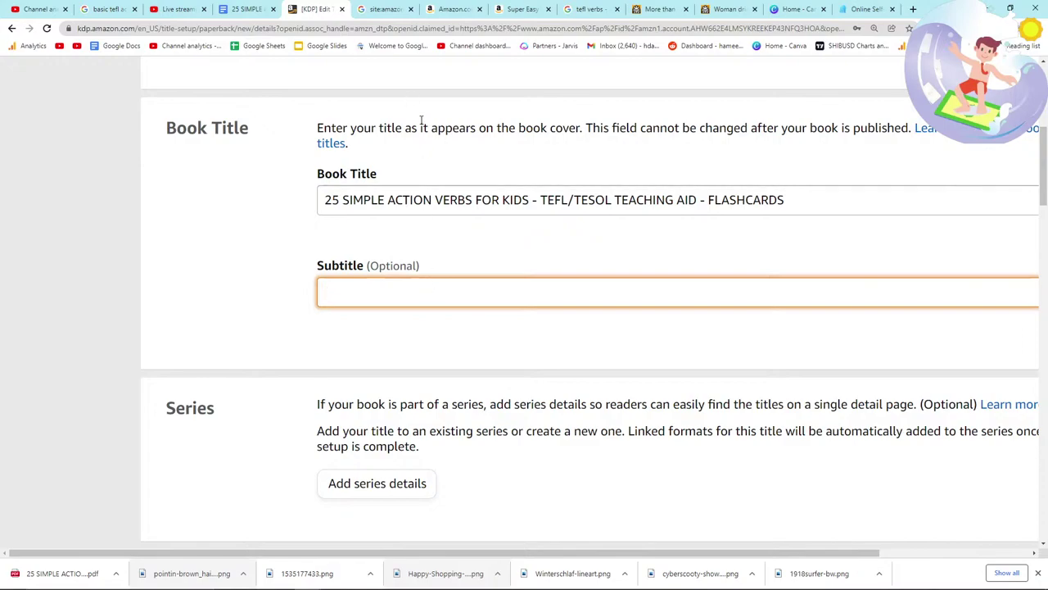
pyautogui.scroll(-3, 415, 360)
pyautogui.scroll(3, 414, 374)
# Step: After checking the Google results, type the subtitle 'INfinitive and Gerrund'
pyautogui.click(382, 9)
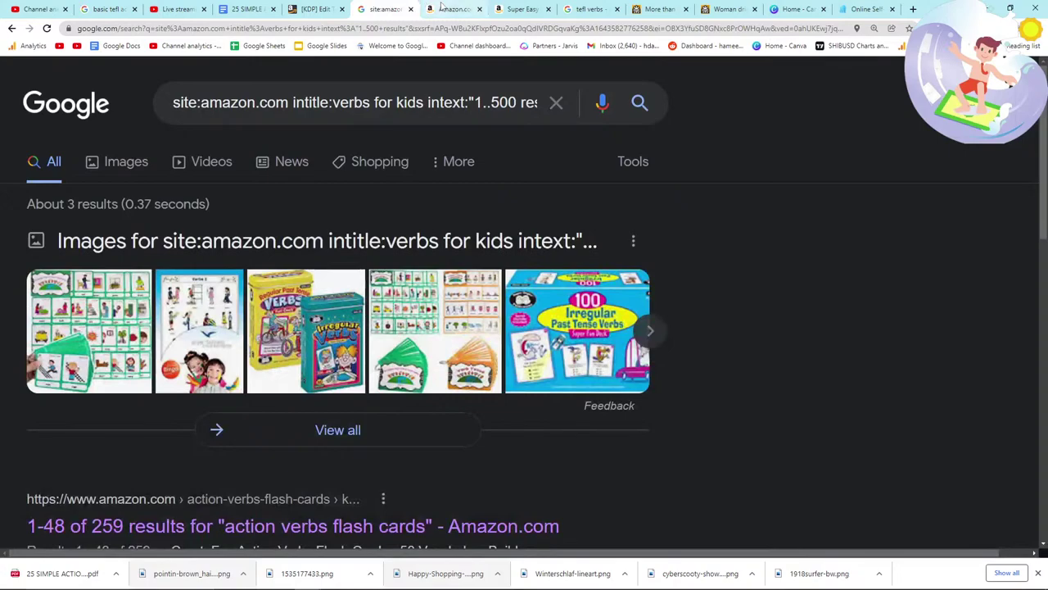
pyautogui.scroll(-5, 399, 326)
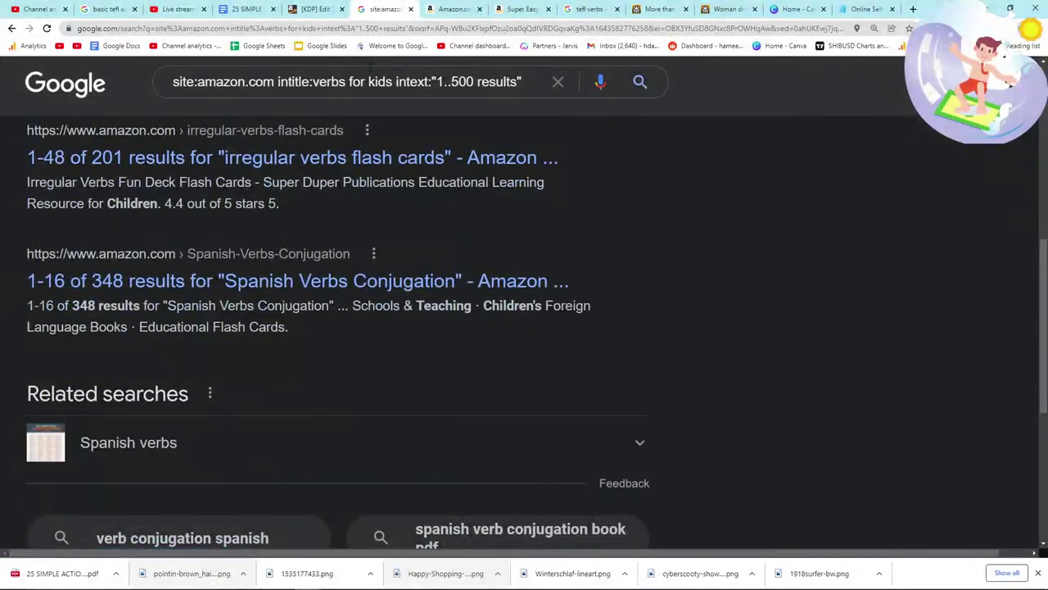
pyautogui.click(325, 11)
pyautogui.press('BackSpace')
pyautogui.press('BackSpace')
pyautogui.press('BackSpace')
pyautogui.press('BackSpace')
pyautogui.write('Gerrun')
pyautogui.press('BackSpace')
pyautogui.press('BackSpace')
pyautogui.press('BackSpace')
pyautogui.press('BackSpace')
pyautogui.press('BackSpace')
pyautogui.press('BackSpace')
pyautogui.write('IN')
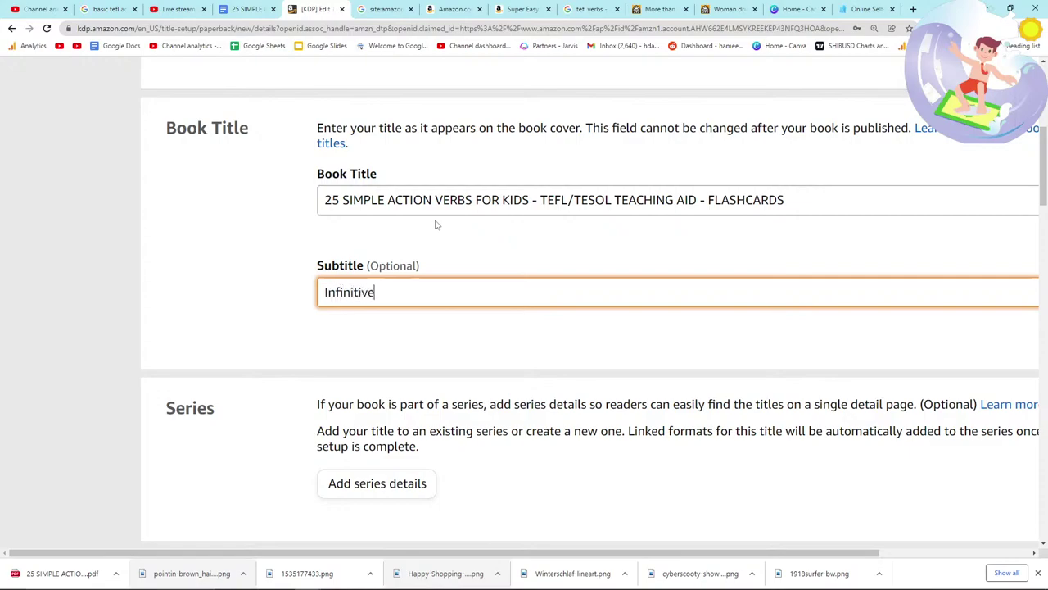
pyautogui.write('finitive and Gerrund Form to allow mime games, hangman etc in the classroom')
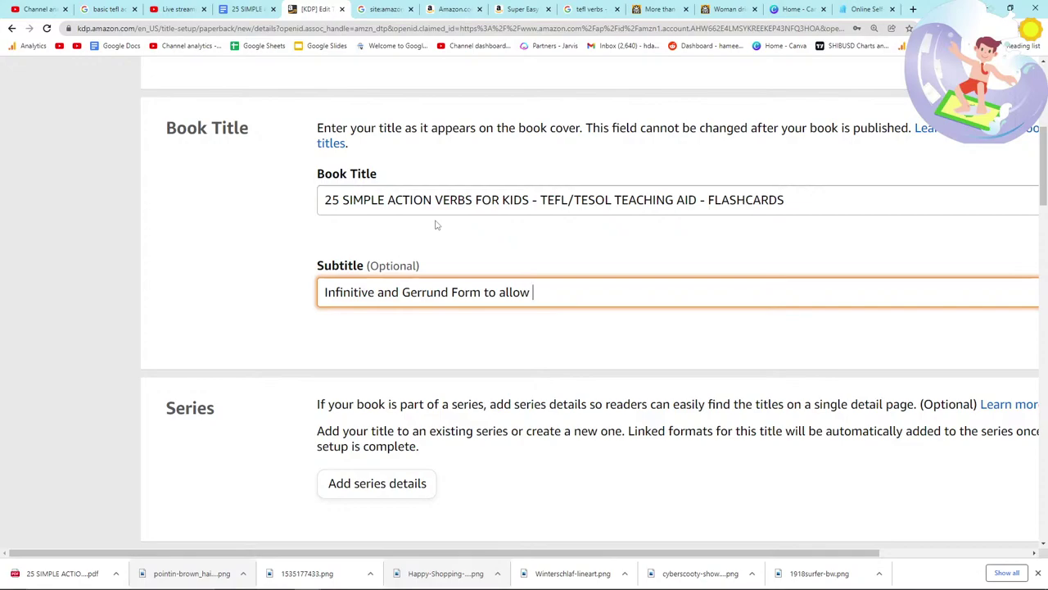
# Step: Extend the subtitle with 'mime games, hangman etc in the class'
pyautogui.write('mime games, hangman et')
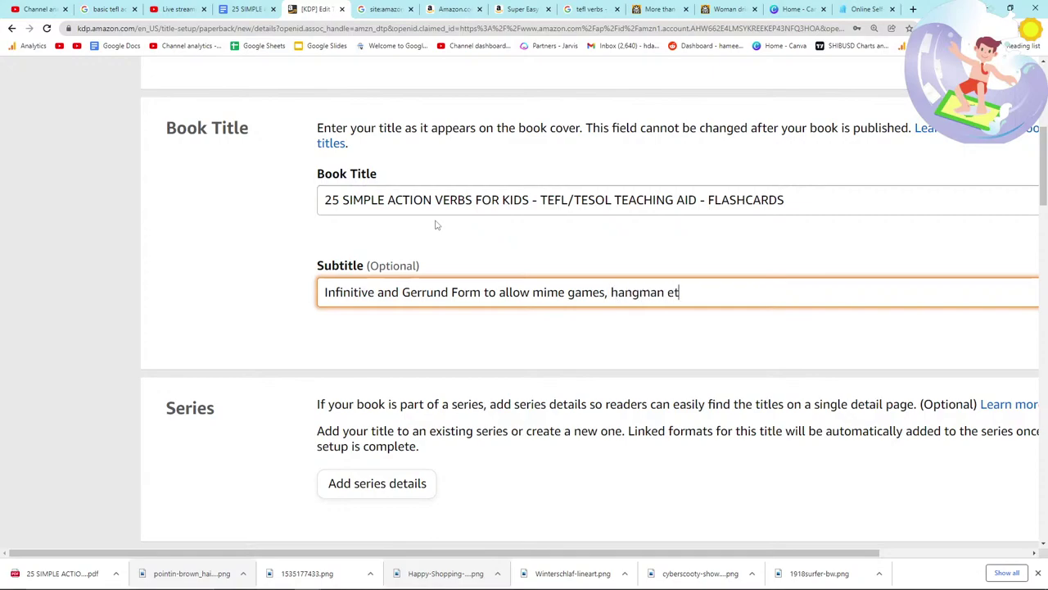
pyautogui.write('c in the class')
pyautogui.scroll(-4, 369, 229)
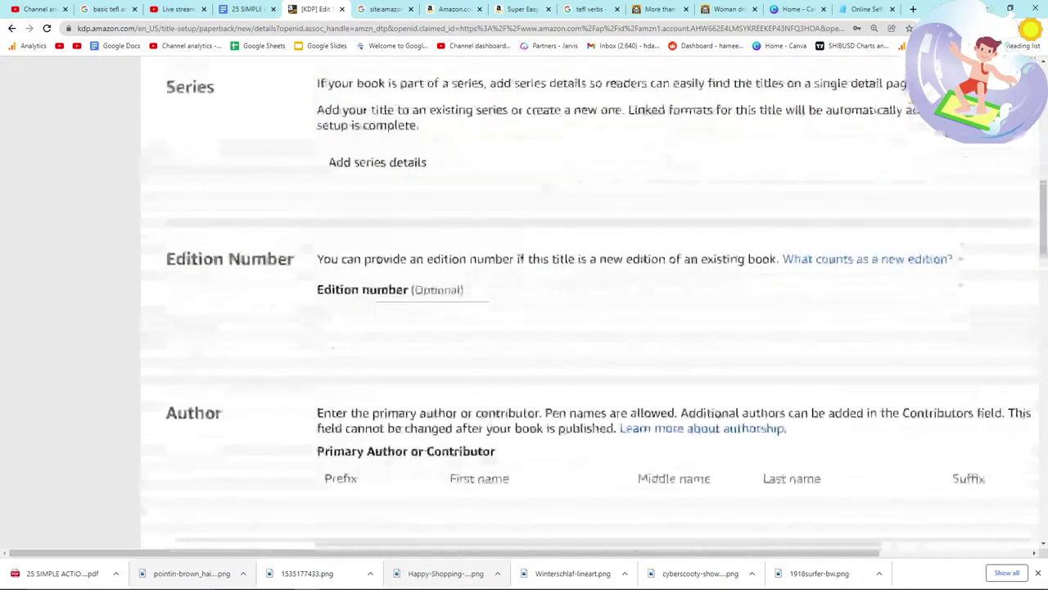
pyautogui.scroll(1, 404, 206)
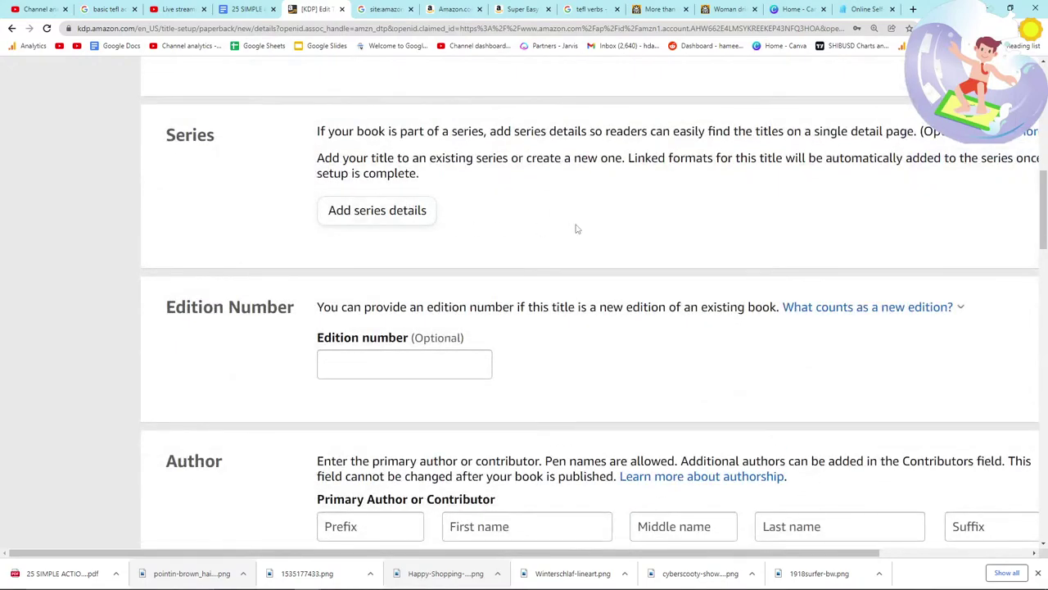
# Step: Enter the primary author's first, middle and last names, fixing a typo in the middle name
pyautogui.scroll(-3, 483, 262)
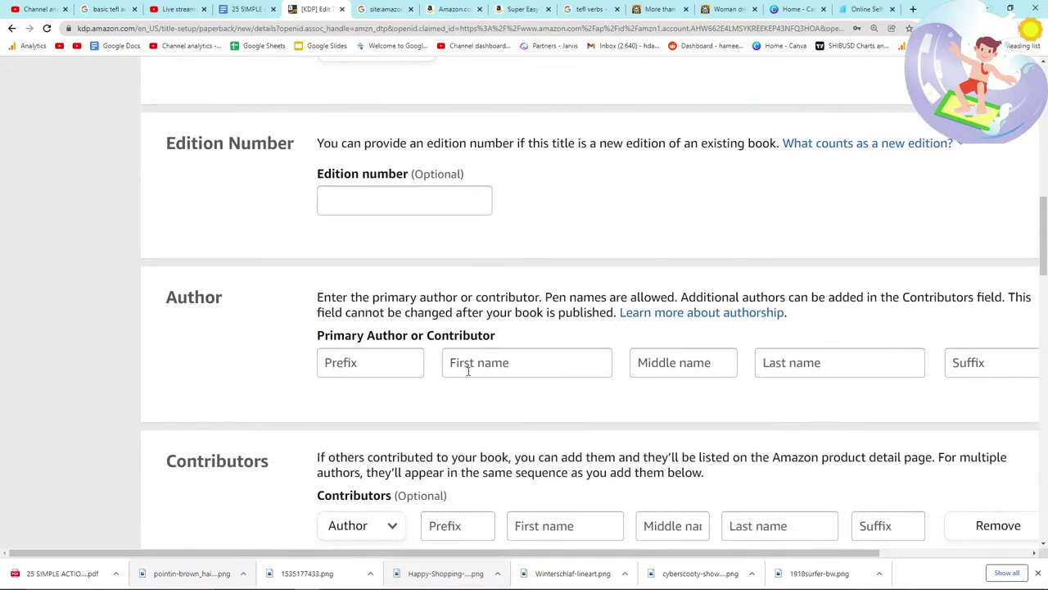
pyautogui.click(473, 370)
pyautogui.write('Hamish')
pyautogui.press('Tab')
pyautogui.write('Hner')
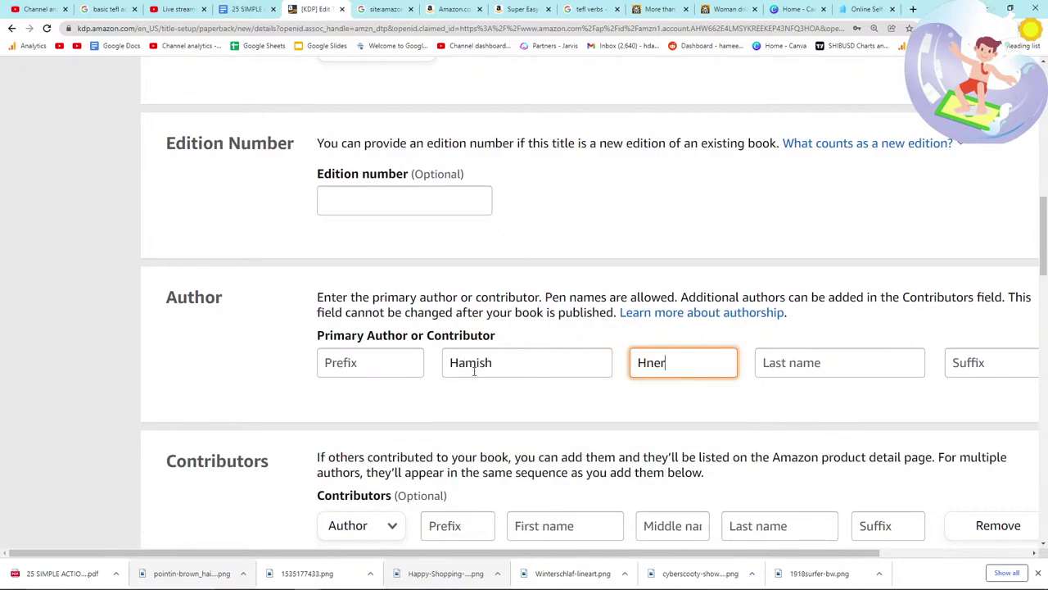
pyautogui.press('BackSpace')
pyautogui.press('BackSpace')
pyautogui.press('BackSpace')
pyautogui.write('e')
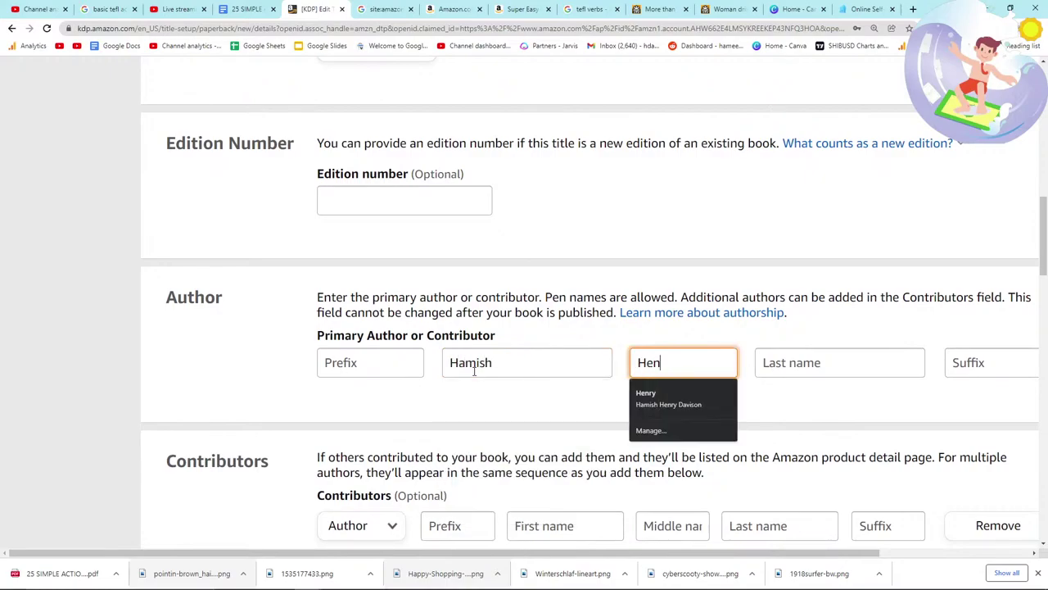
pyautogui.press('Tab')
pyautogui.write('Davi')
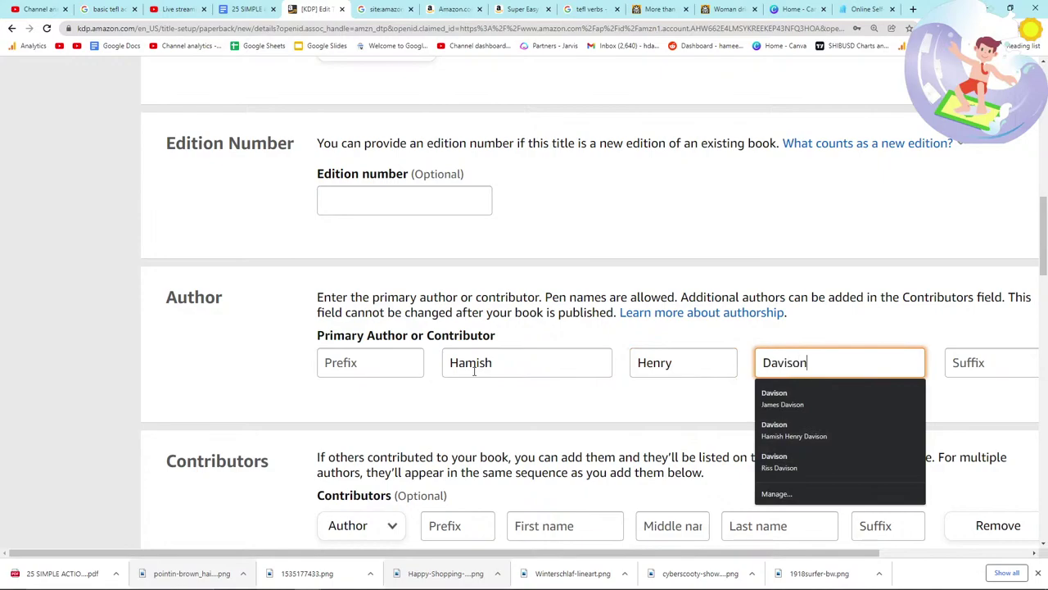
pyautogui.write('son')
pyautogui.press('Tab')
pyautogui.scroll(-2, 229, 339)
pyautogui.click(229, 339)
# Step: Glance at the live chat, then return to KDP and place the cursor in the Description box
pyautogui.hotkey('alt', 'Tab')
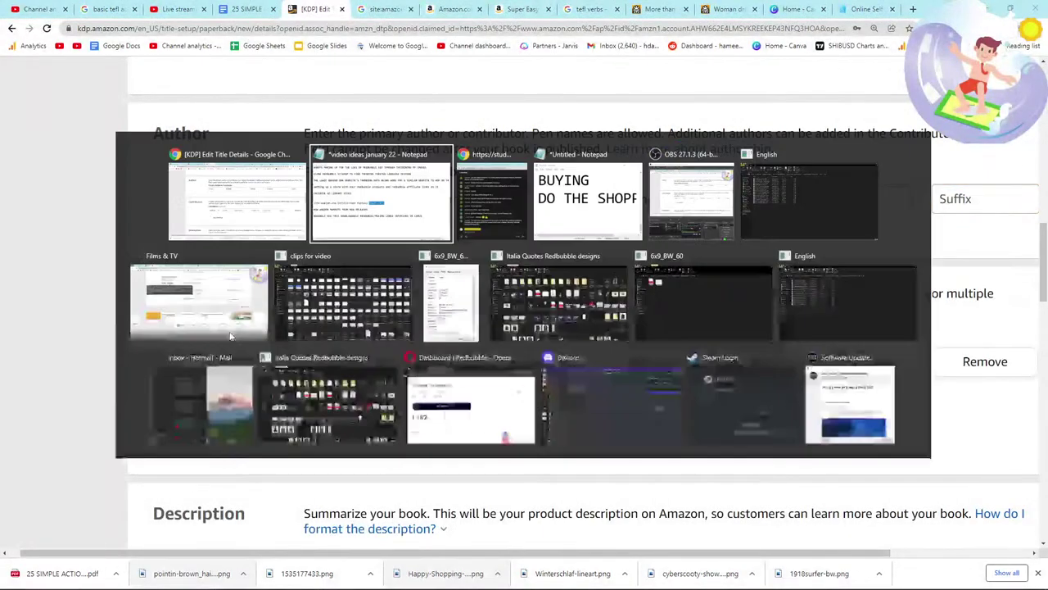
pyautogui.hotkey('alt', 'Tab')
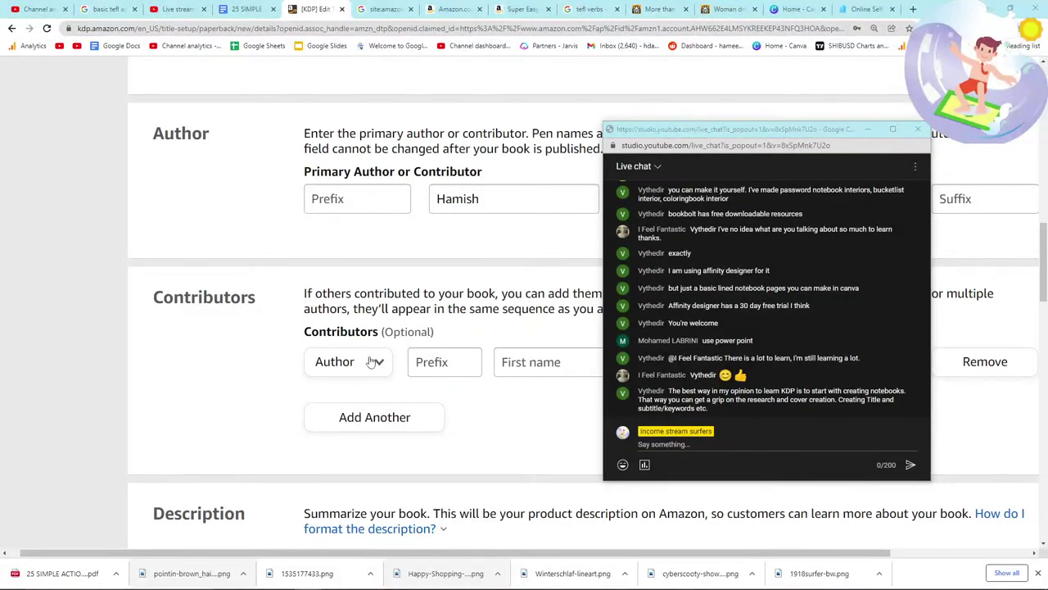
pyautogui.hotkey('alt', 'Tab')
pyautogui.scroll(-3, 385, 368)
pyautogui.scroll(1, 416, 432)
pyautogui.scroll(-1, 414, 434)
pyautogui.click(415, 429)
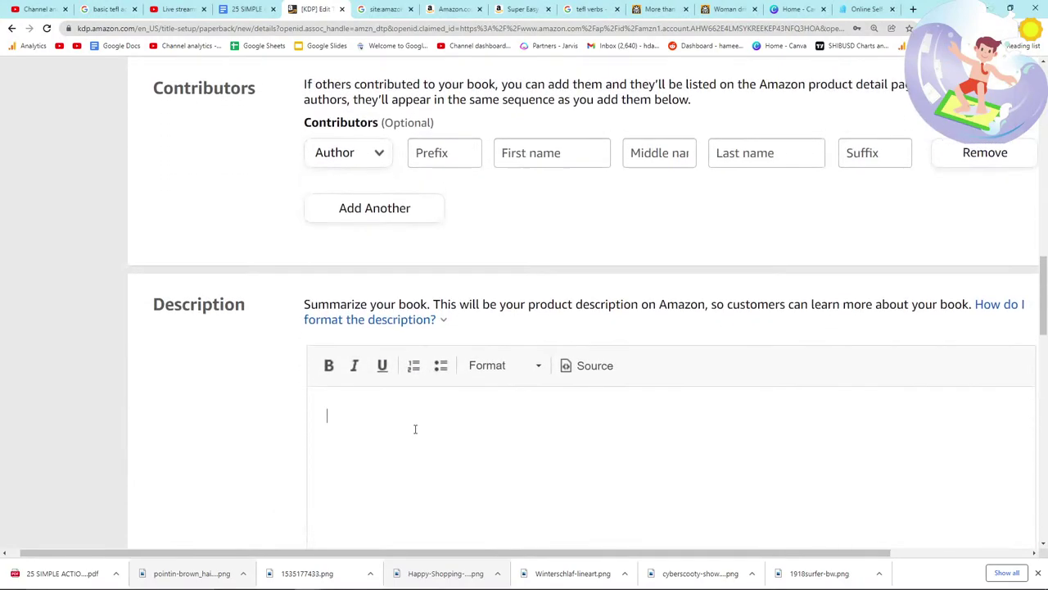
# Step: Type the intro about being an ex-English teacher and why the resource was created
pyautogui.write('Coming from')
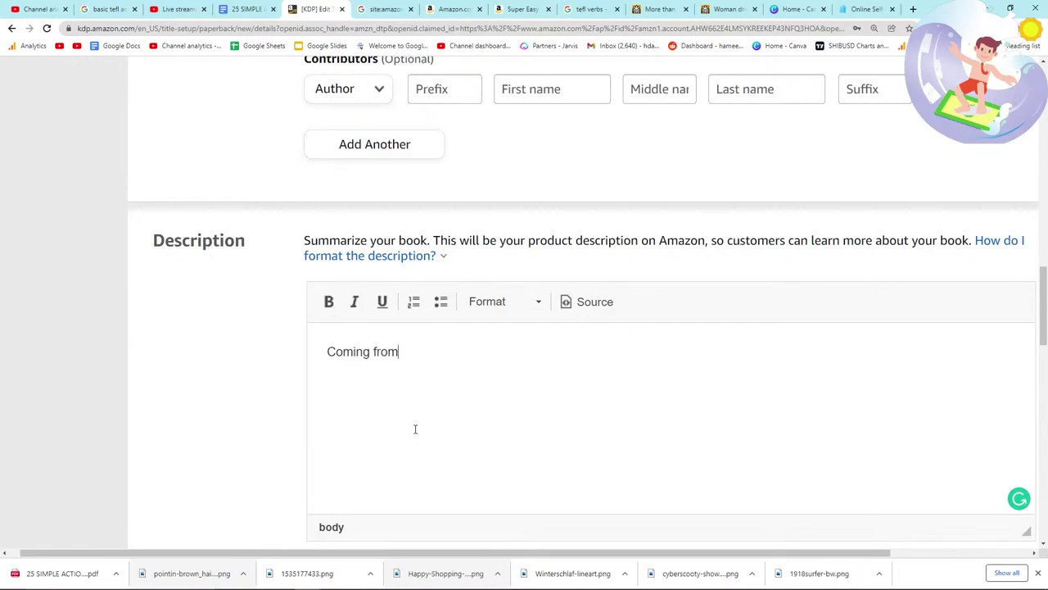
pyautogui.write(' an ex-English t')
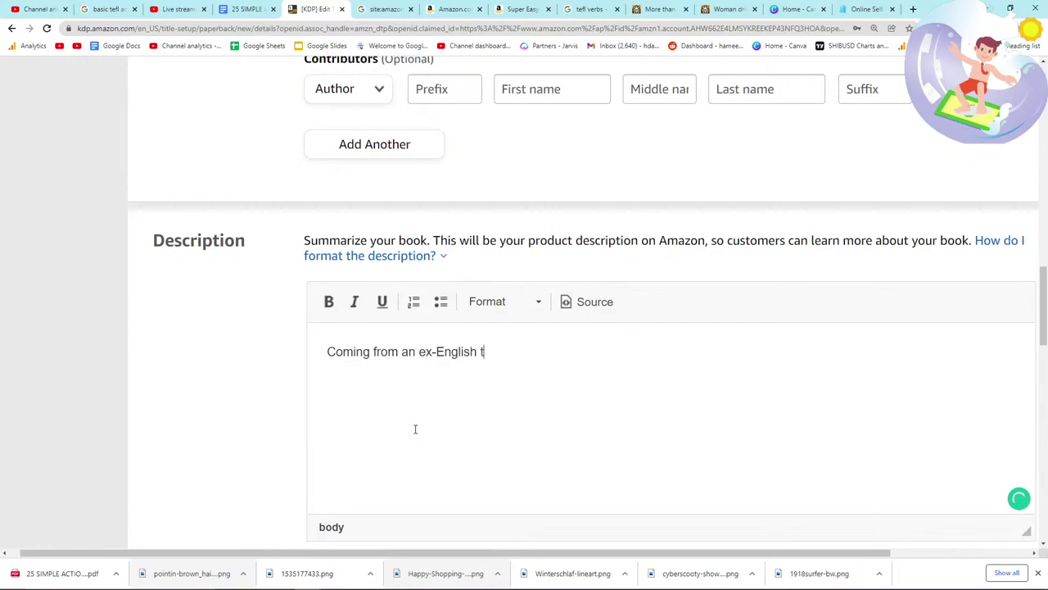
pyautogui.write('eachir - the importance of having a handy resource for lessons that you were not expecting is incredib')
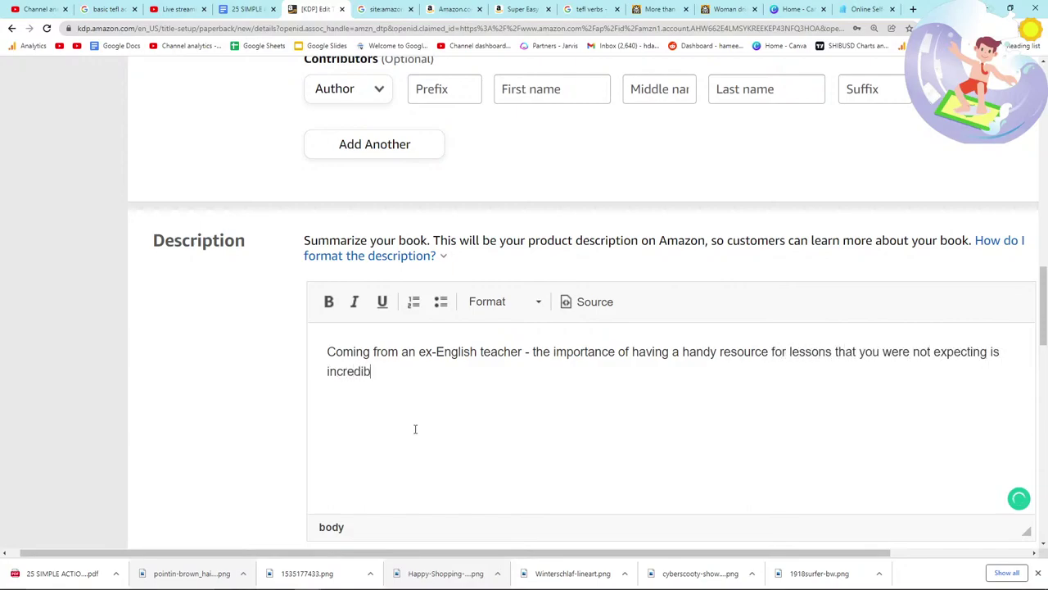
pyautogui.hotkey('ctrl', 'BackSpace')
pyautogui.write('incredibly hih is wh')
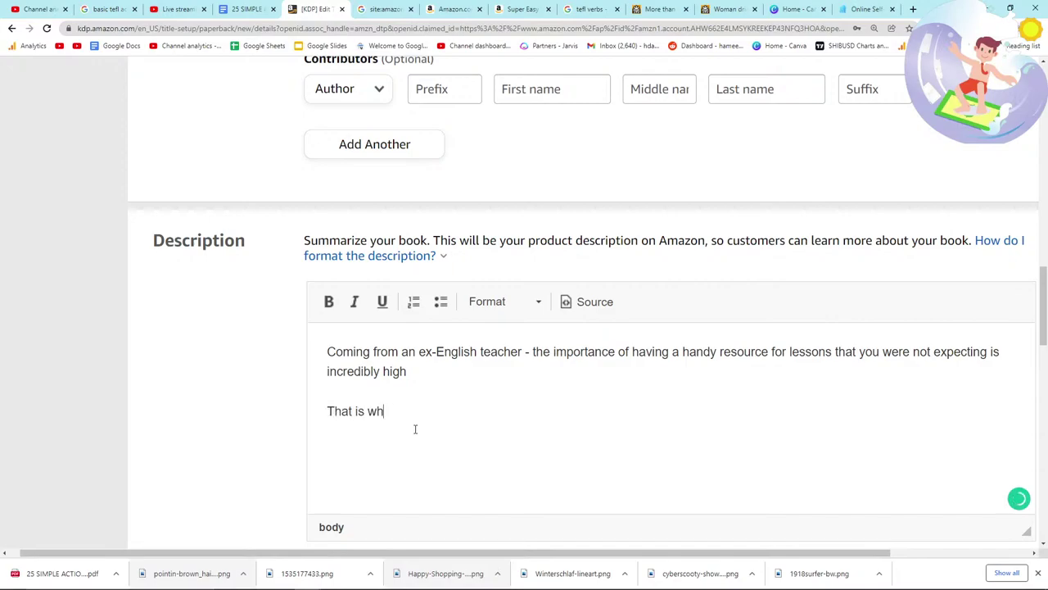
pyautogui.write('uy I created the')
# Step: Paste the book's full title, then add 'It contains the following verbs, for easy learning!'
pyautogui.scroll(15, 393, 289)
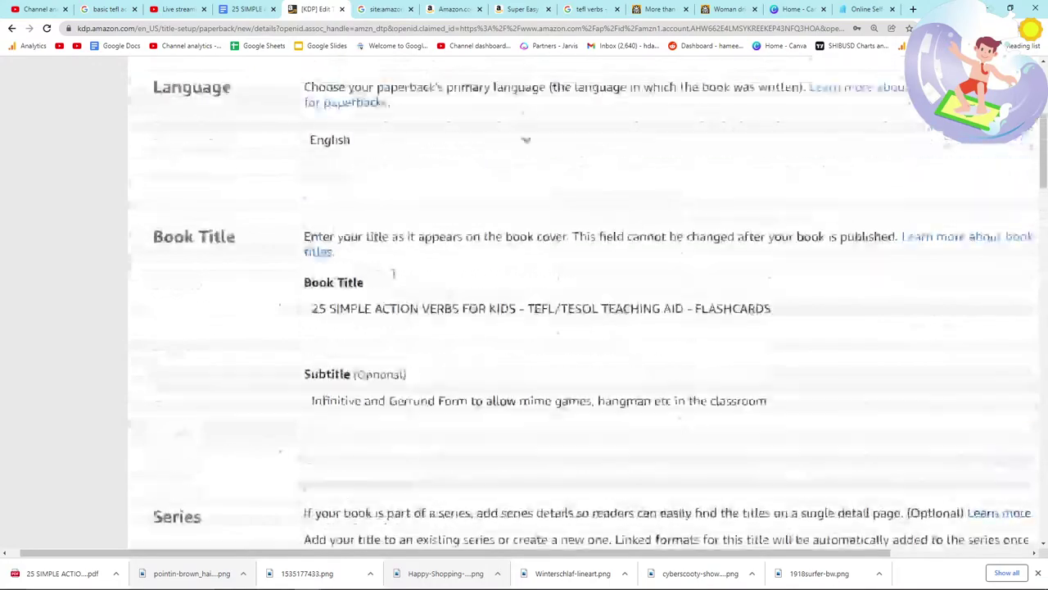
pyautogui.tripleClick(425, 357)
pyautogui.hotkey('ctrl', 'c')
pyautogui.scroll(-15, 425, 354)
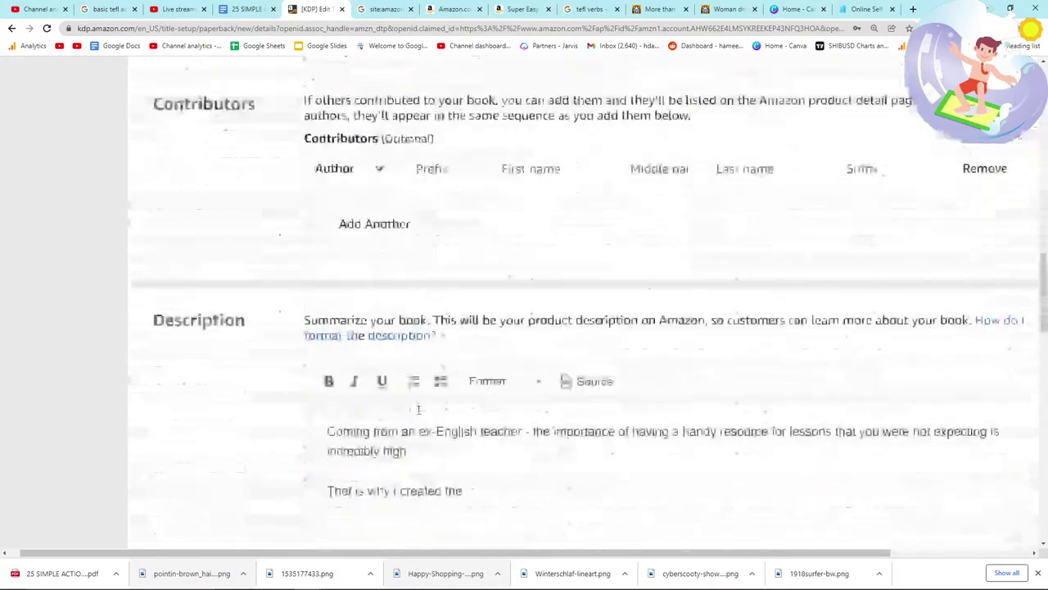
pyautogui.hotkey('ctrl', 'v')
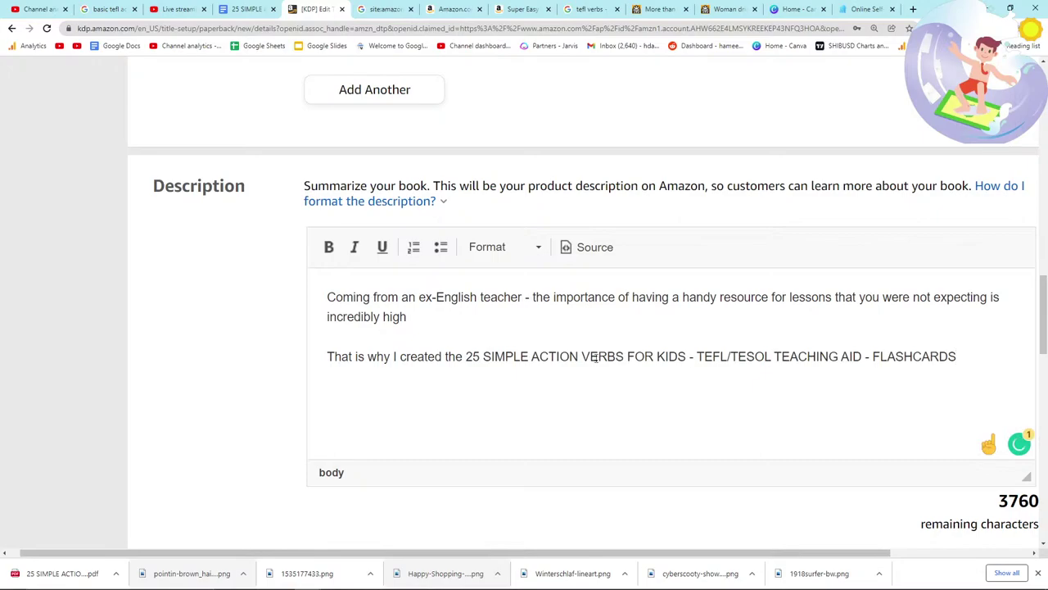
pyautogui.write('-')
pyautogui.press('BackSpace')
pyautogui.press('BackSpace')
pyautogui.press('BackSpace')
pyautogui.press('Return')
pyautogui.write('It contains the following verbs, for easy')
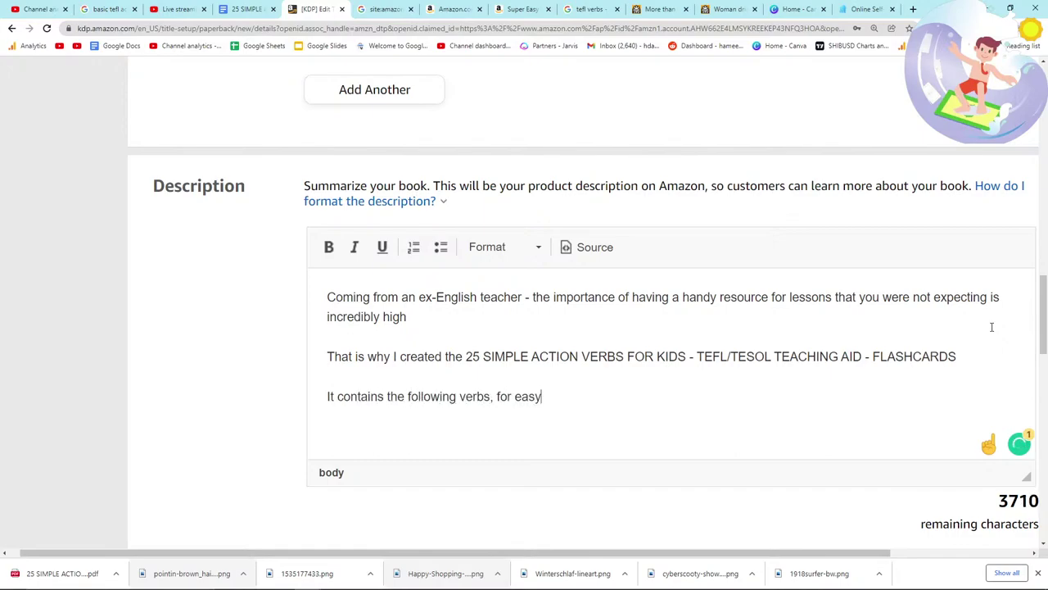
pyautogui.write(' learning!')
pyautogui.press('Return')
# Step: Paste the verb list copied from Notepad below the intro, separated by a blank line
pyautogui.hotkey('alt', 'Tab')
pyautogui.press('Tab')
pyautogui.press('Tab')
pyautogui.hotkey('ctrl', 'a')
pyautogui.hotkey('ctrl', 'c')
pyautogui.hotkey('alt', 'Tab')
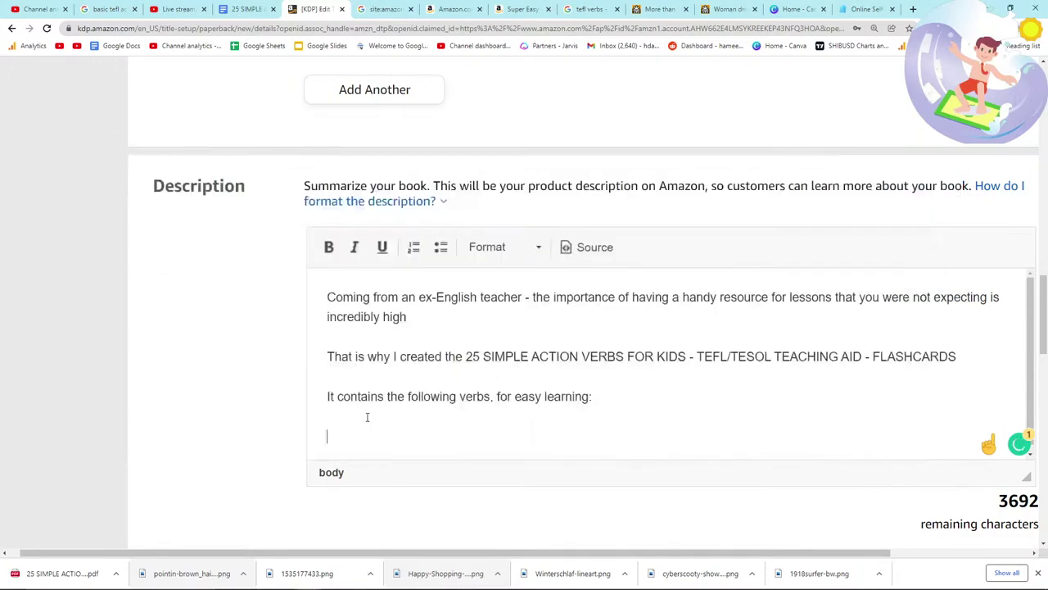
pyautogui.hotkey('ctrl', 'v')
pyautogui.scroll(5, 405, 393)
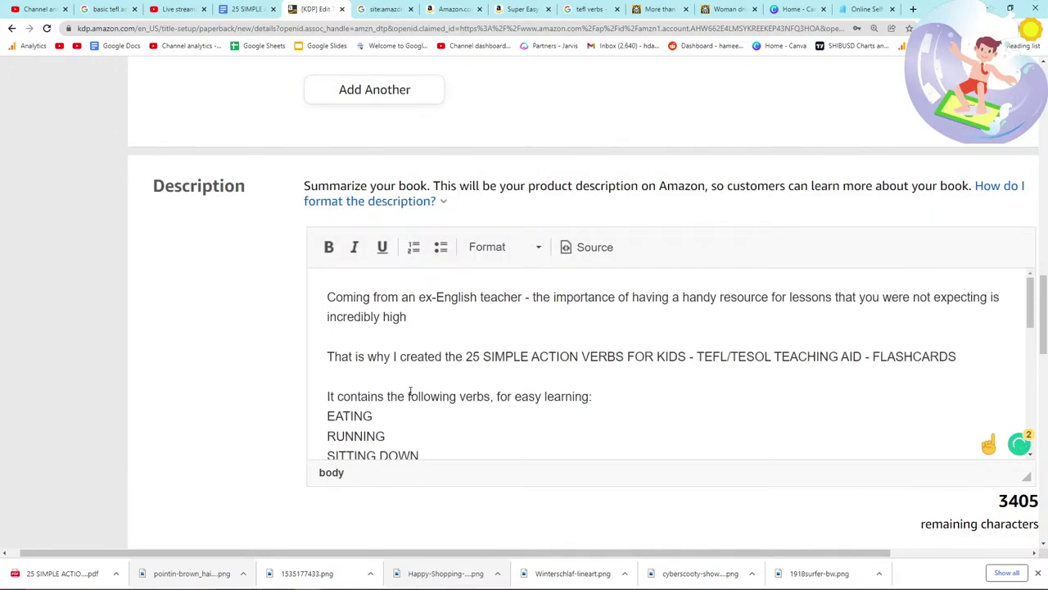
pyautogui.scroll(-1, 411, 396)
pyautogui.click(620, 285)
pyautogui.press('Return')
pyautogui.scroll(-8, 526, 335)
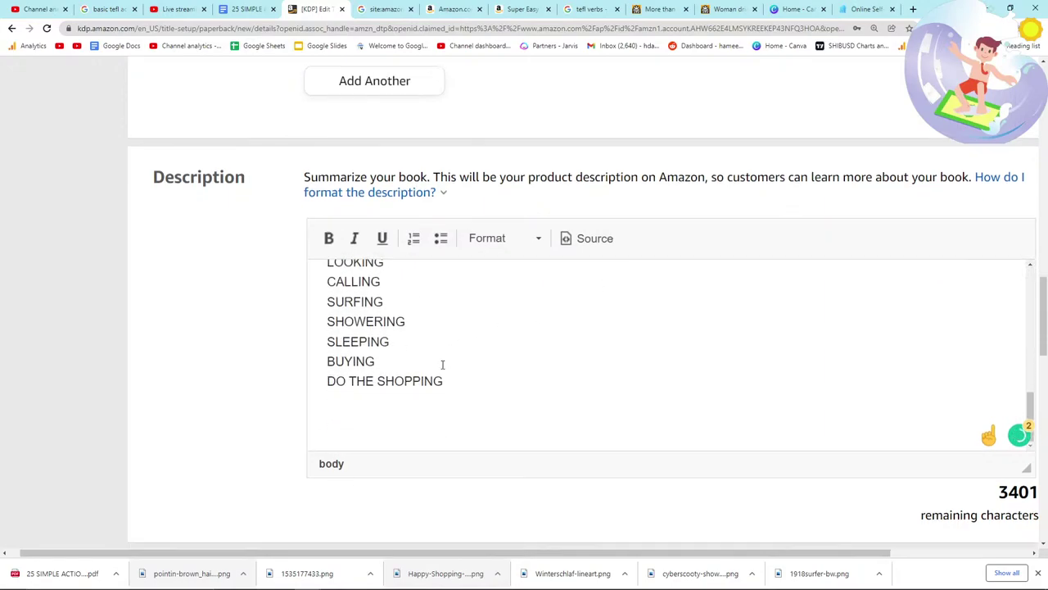
pyautogui.click(246, 9)
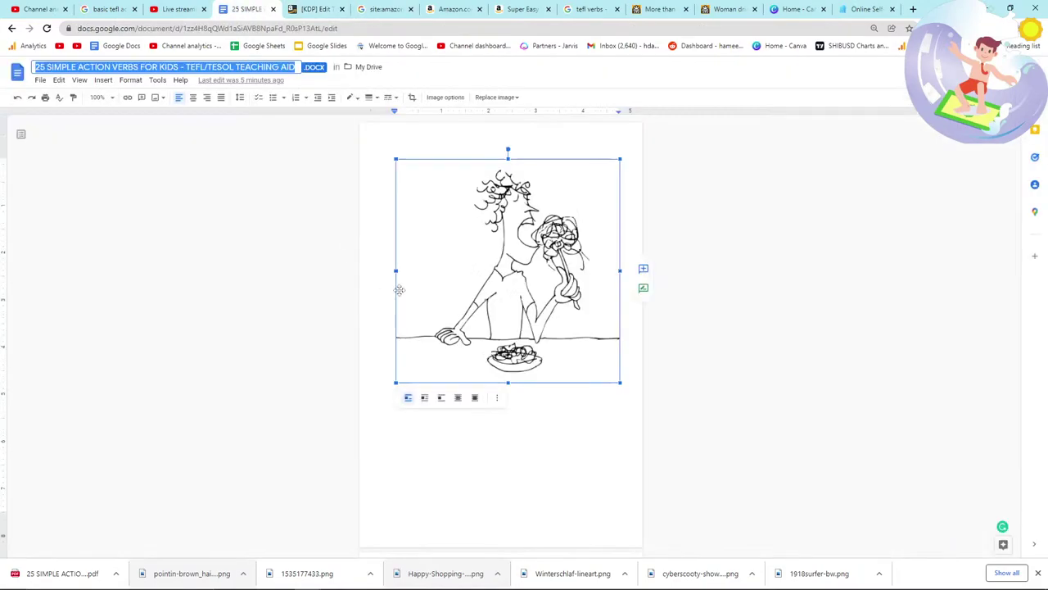
pyautogui.scroll(-2, 426, 292)
pyautogui.scroll(-10, 446, 297)
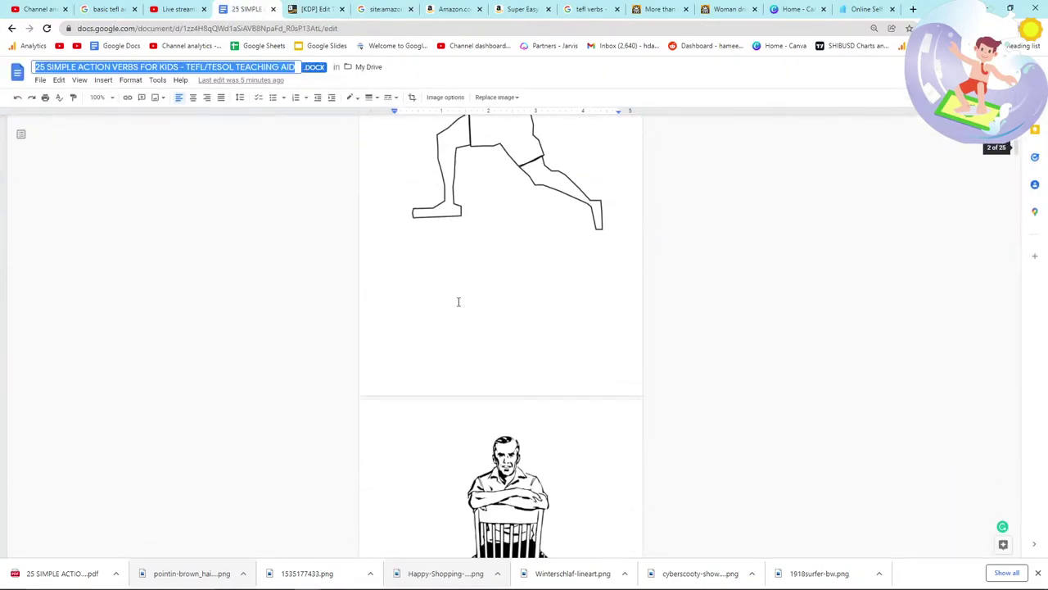
pyautogui.scroll(-5, 687, 352)
pyautogui.moveTo(1015, 263); pyautogui.dragTo(1032, 524)
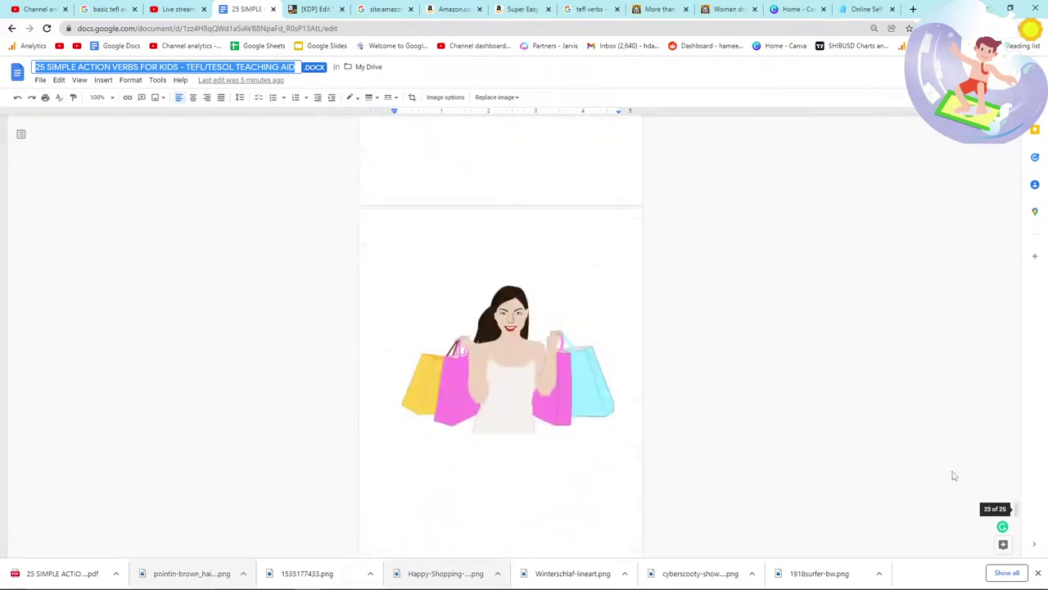
pyautogui.hotkey('alt', 'Tab')
pyautogui.press('Escape')
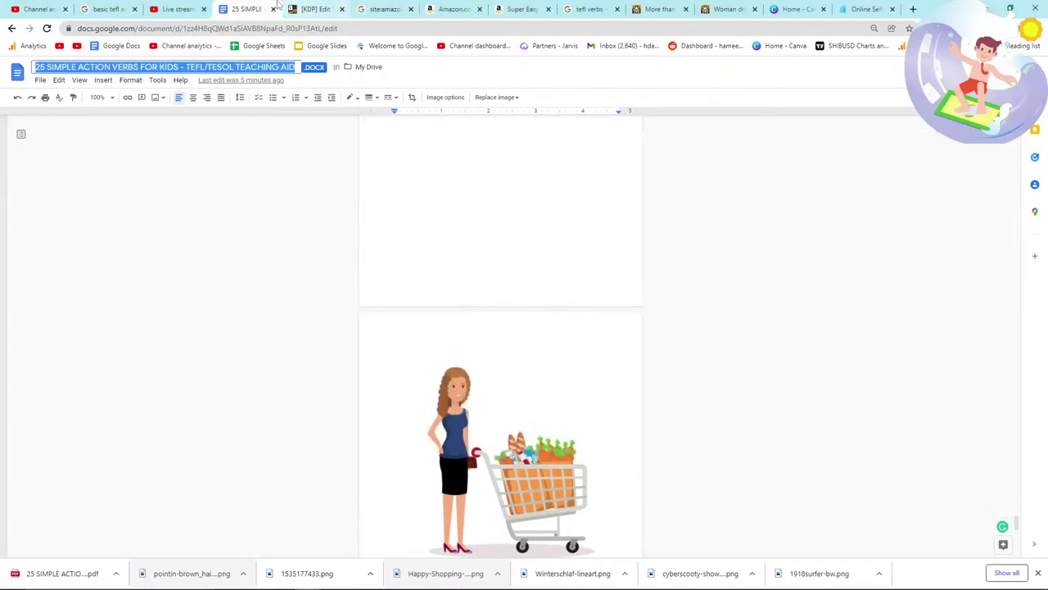
pyautogui.hotkey('ctrl', 'Tab')
pyautogui.moveTo(479, 348); pyautogui.dragTo(322, 253)
# Step: Number the selected verbs in the description, then switch to the Google Docs manuscript
pyautogui.click(414, 191)
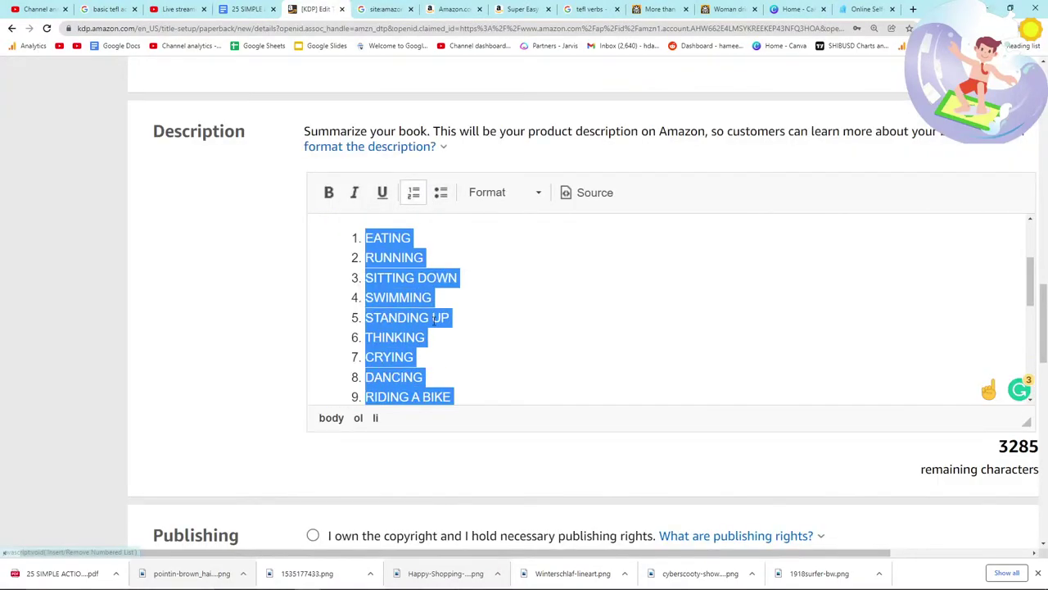
pyautogui.scroll(-5, 443, 336)
pyautogui.scroll(6, 443, 336)
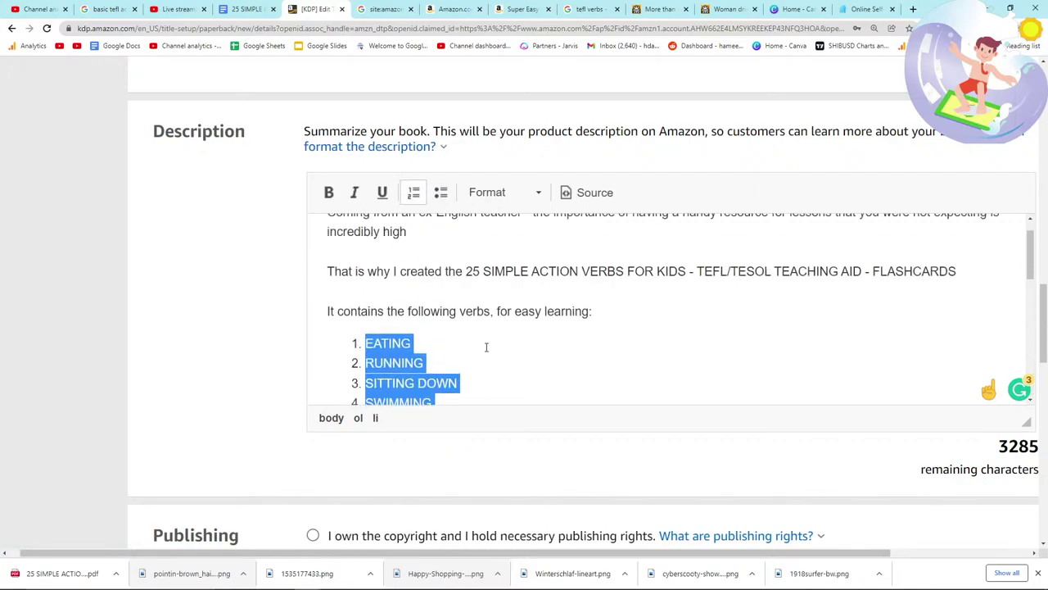
pyautogui.scroll(-1, 487, 347)
pyautogui.scroll(-2, 423, 314)
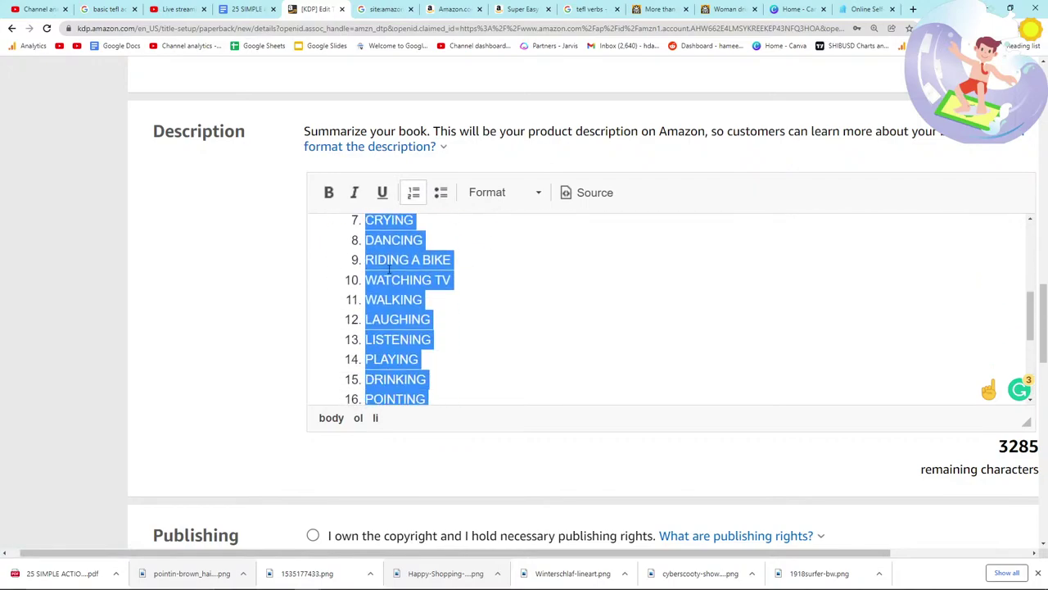
pyautogui.scroll(-1, 390, 271)
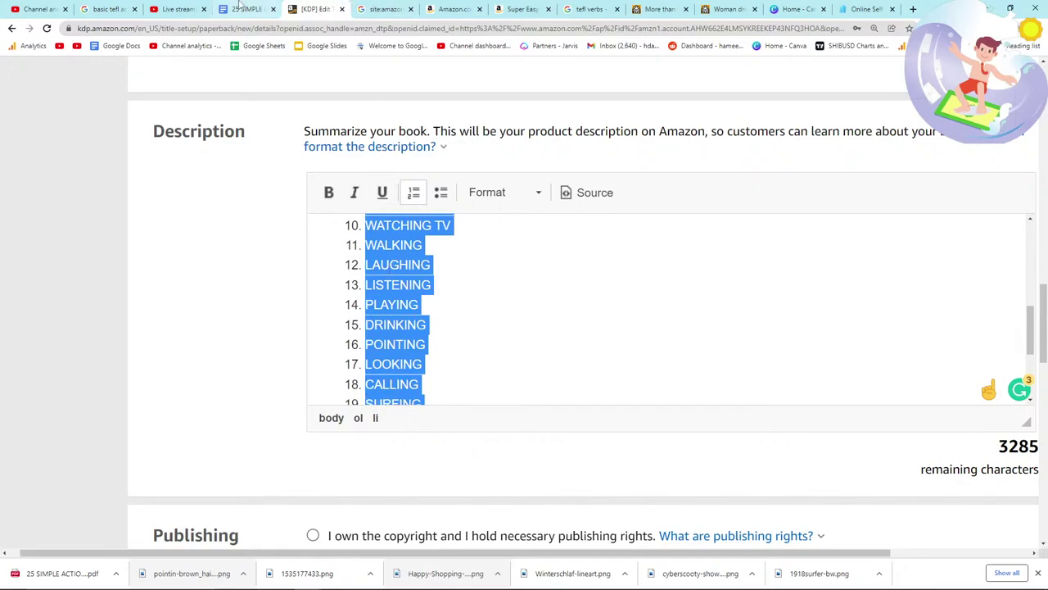
pyautogui.click(245, 9)
# Step: Scroll through the flashcard pages, comparing each picture with the Notepad verb list
pyautogui.scroll(-10, 988, 402)
pyautogui.hotkey('alt', 'Tab')
pyautogui.scroll(-20, 676, 283)
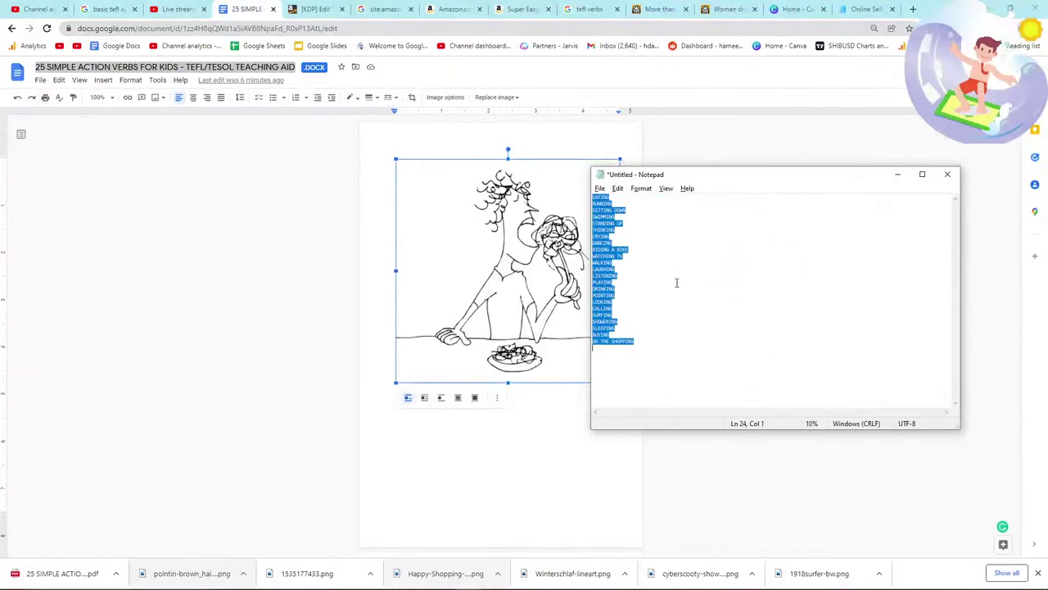
pyautogui.hotkey('alt', 'Tab')
pyautogui.scroll(-5, 660, 304)
pyautogui.hotkey('alt', 'Tab')
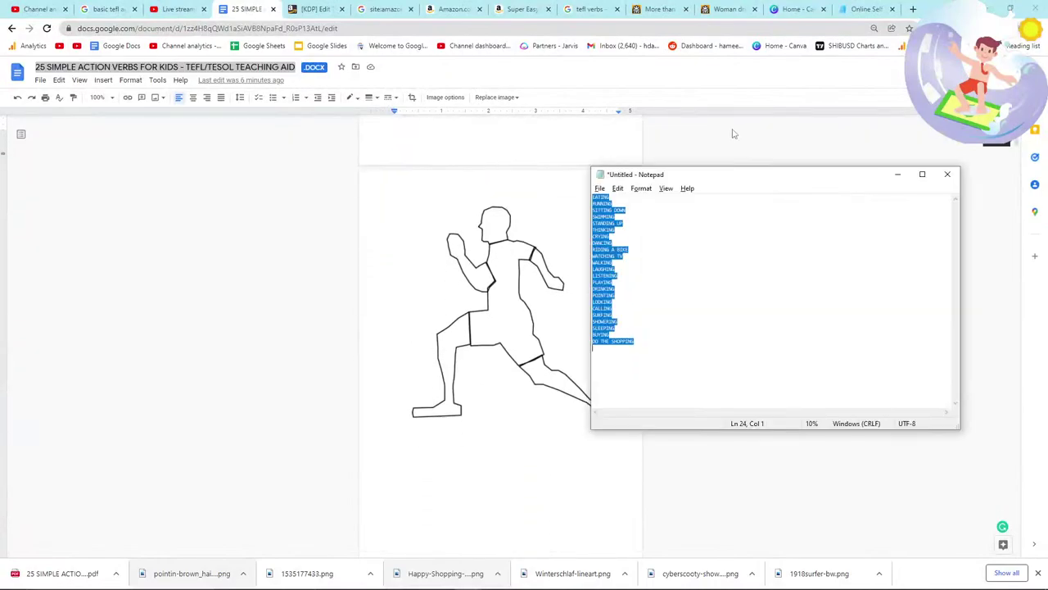
pyautogui.scroll(-1, 492, 190)
pyautogui.scroll(-15, 492, 190)
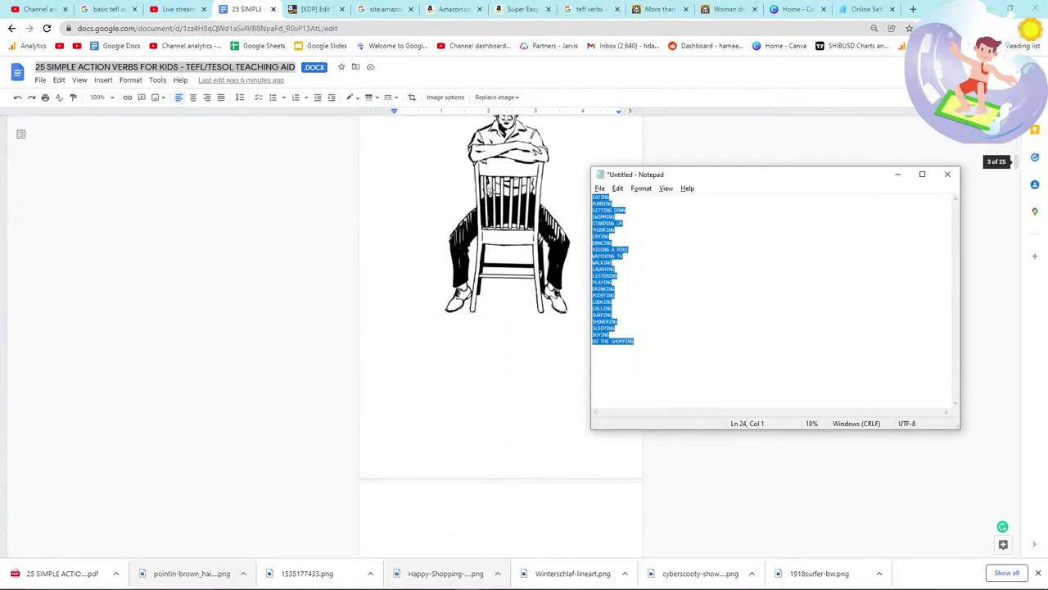
pyautogui.scroll(-15, 490, 191)
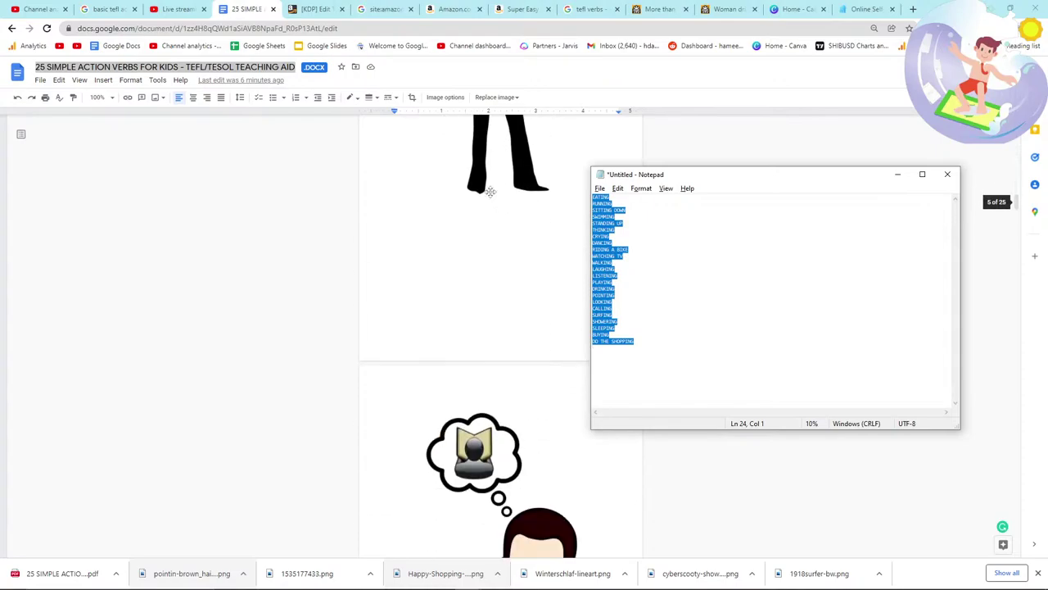
pyautogui.scroll(-15, 489, 192)
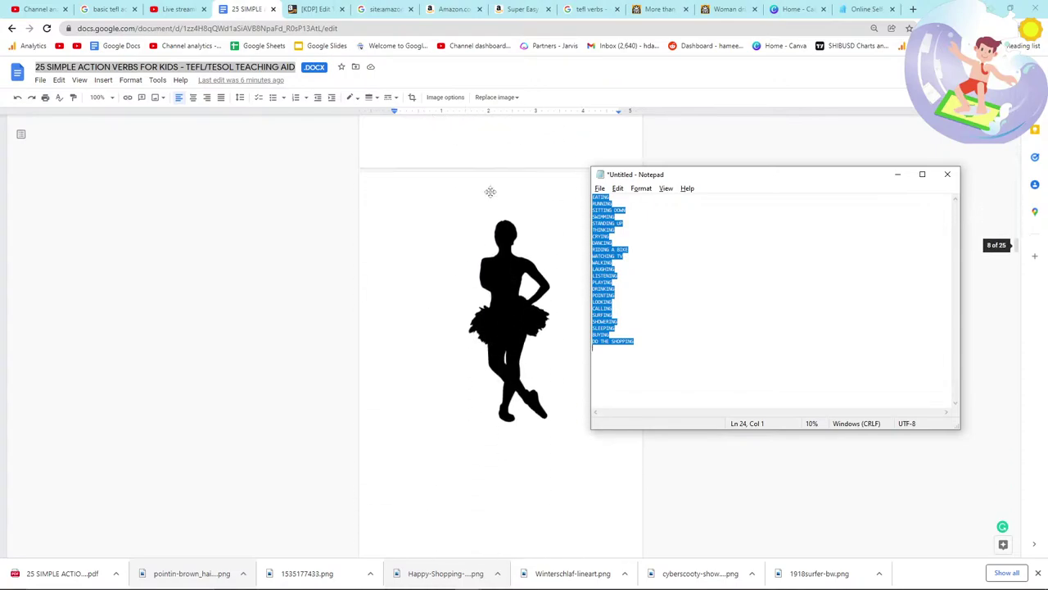
pyautogui.scroll(-15, 489, 192)
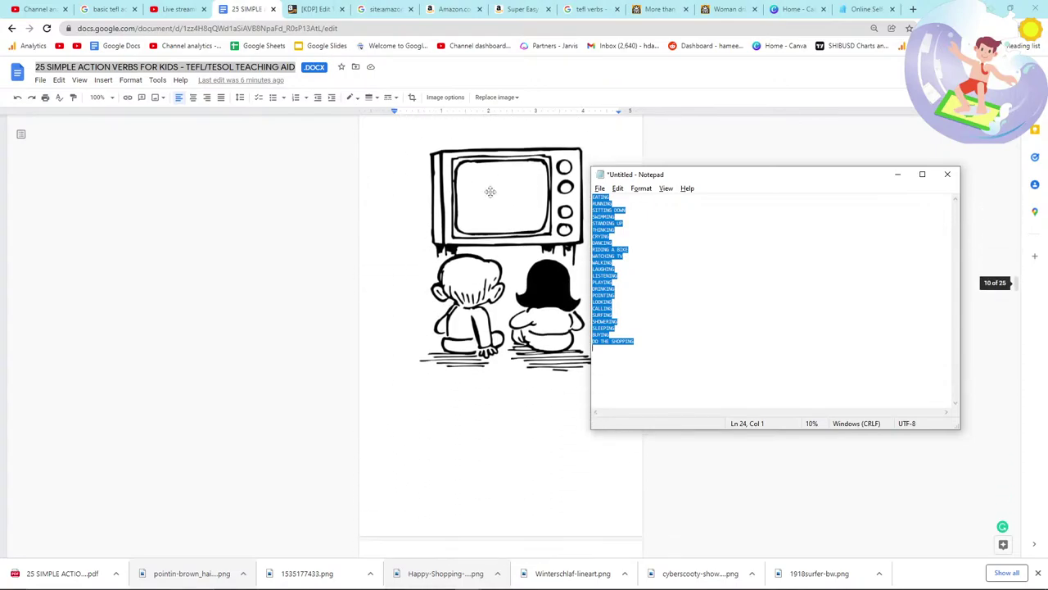
pyautogui.scroll(-15, 489, 196)
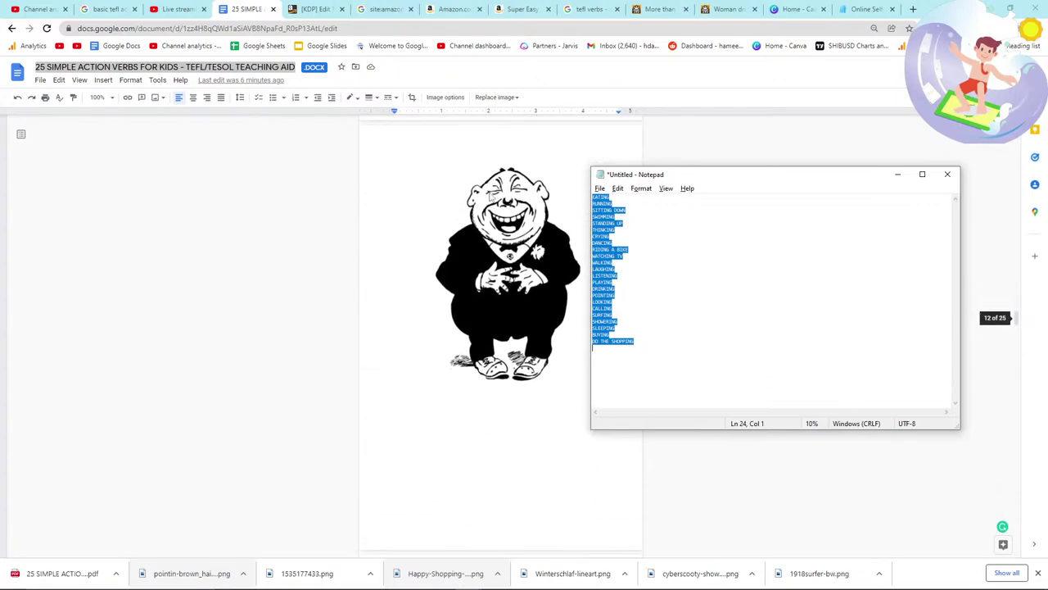
pyautogui.scroll(-15, 490, 197)
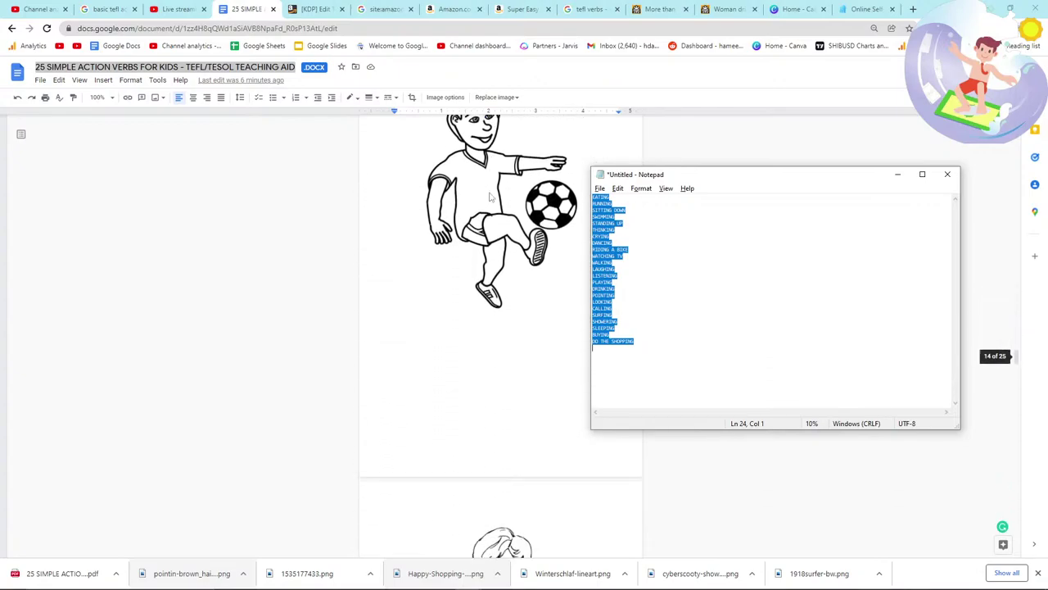
pyautogui.scroll(3, 557, 254)
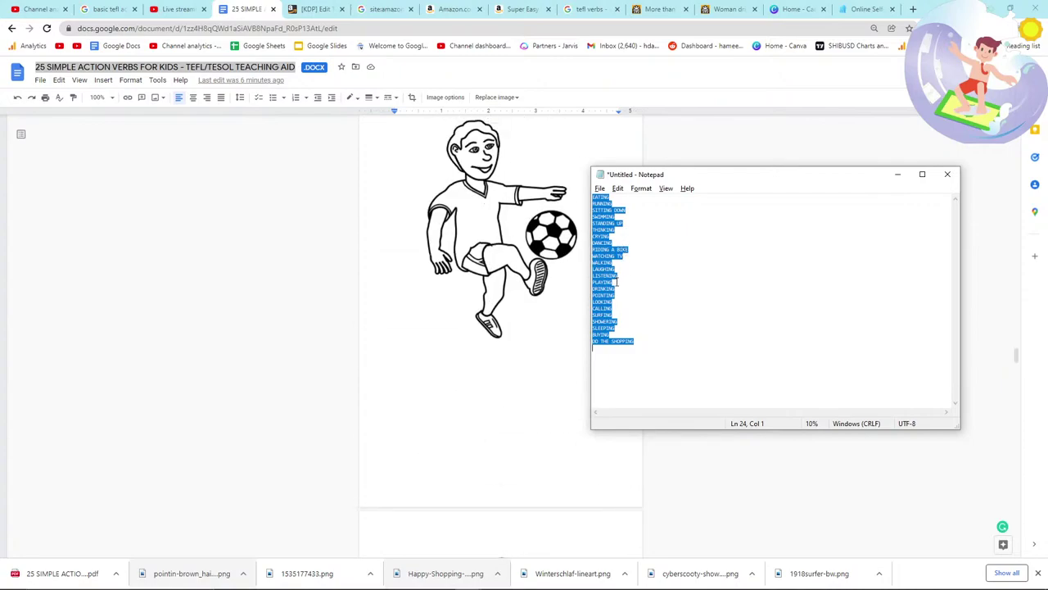
# Step: Insert PLAYING FOOTBALL after LISTENING and check the shopping and waving pictures for WAVING
pyautogui.click(630, 274)
pyautogui.press('Return')
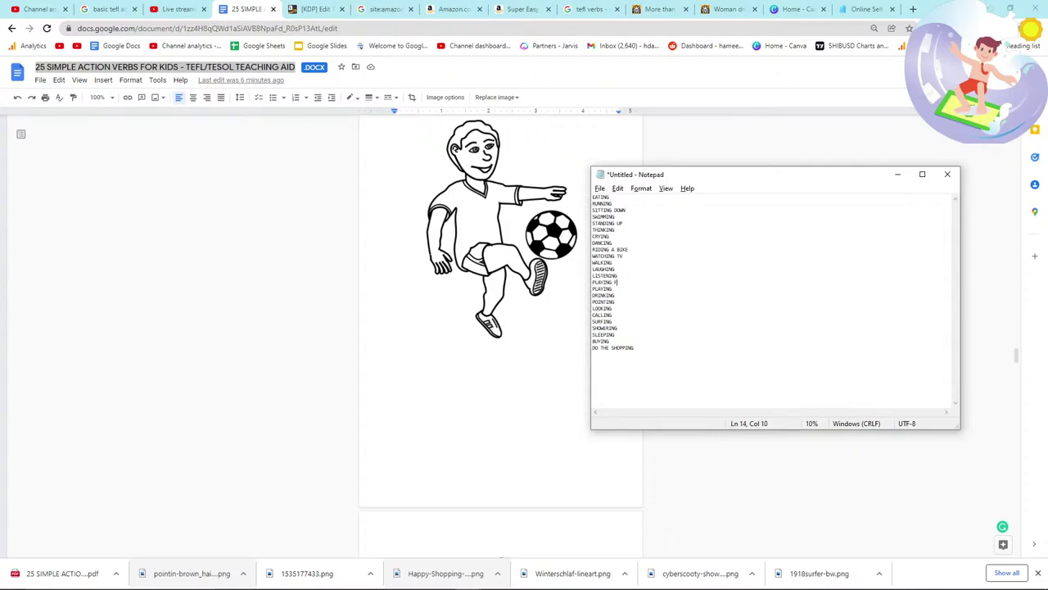
pyautogui.hotkey('alt', 'Tab')
pyautogui.scroll(-6, 453, 333)
pyautogui.scroll(-5, 457, 310)
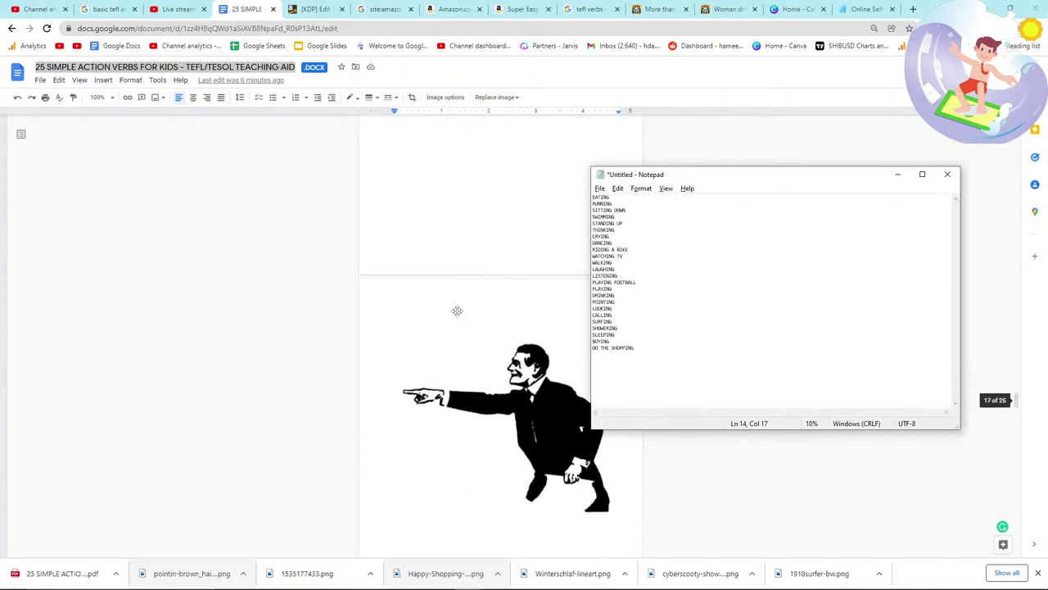
pyautogui.scroll(-8, 457, 311)
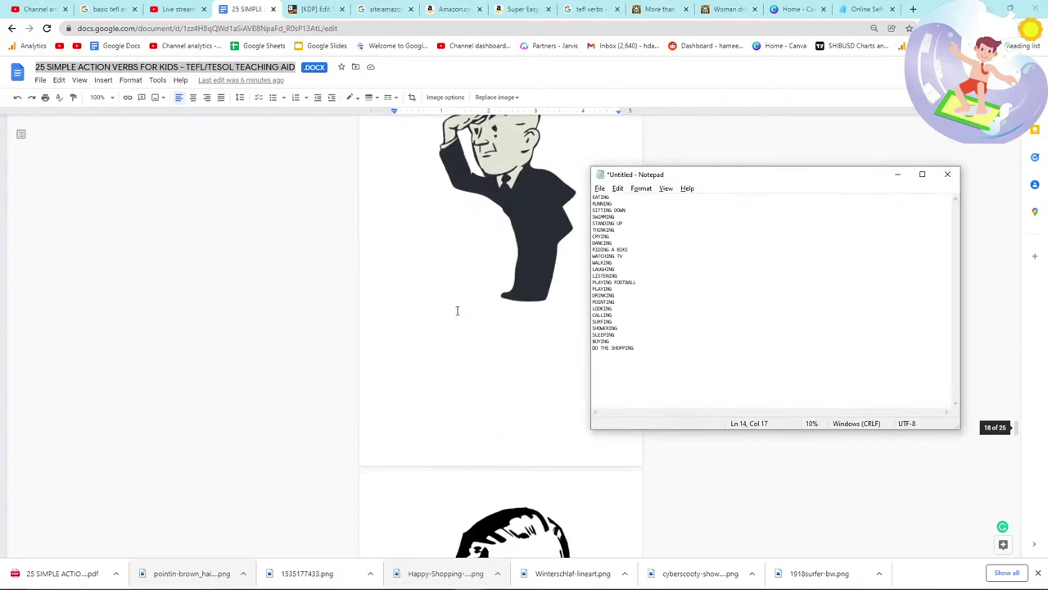
pyautogui.scroll(-6, 457, 310)
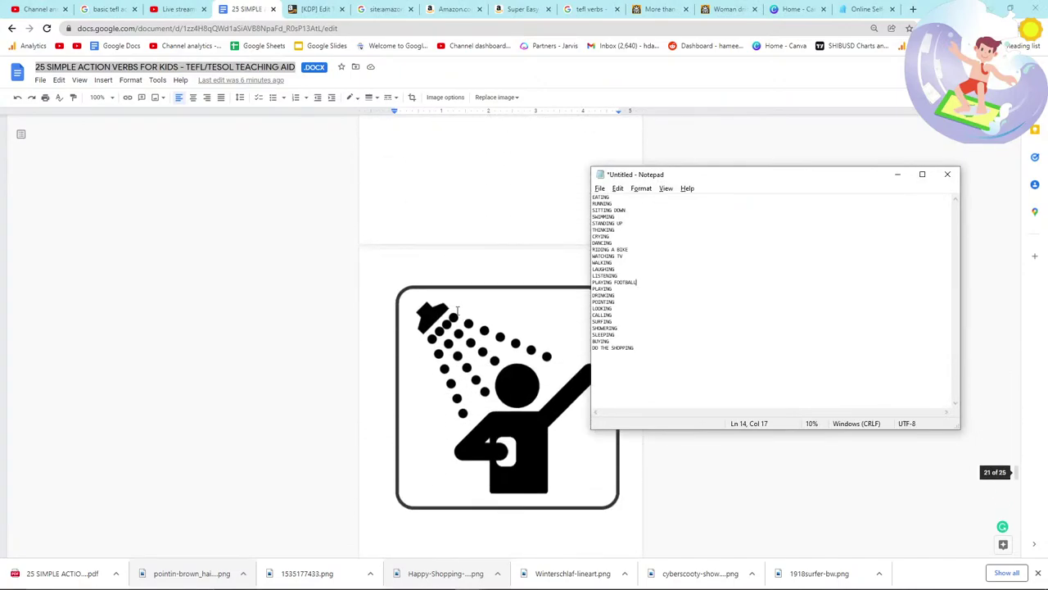
pyautogui.scroll(-10, 489, 307)
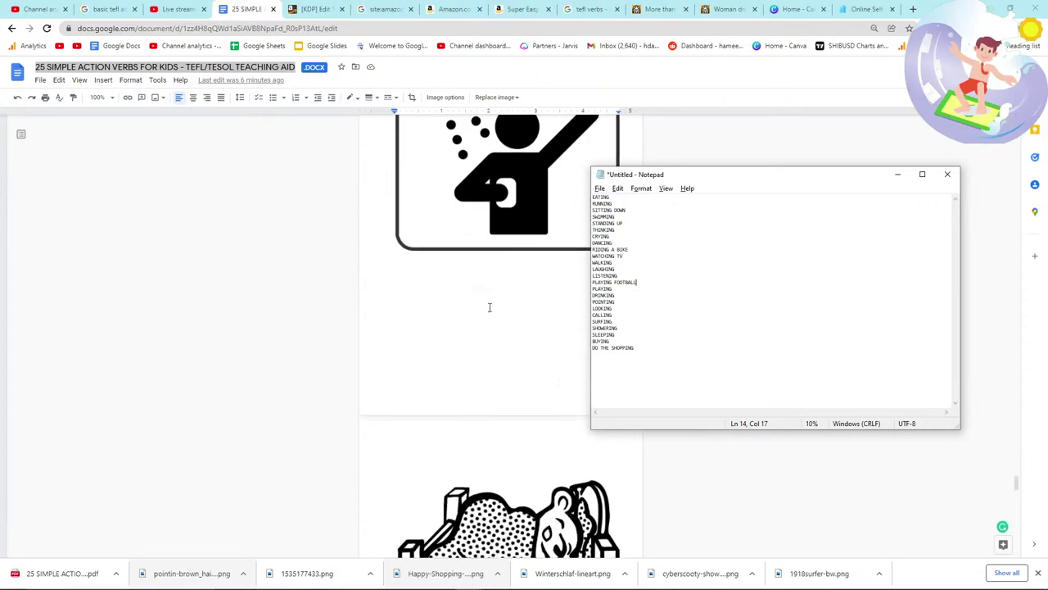
pyautogui.scroll(-5, 489, 307)
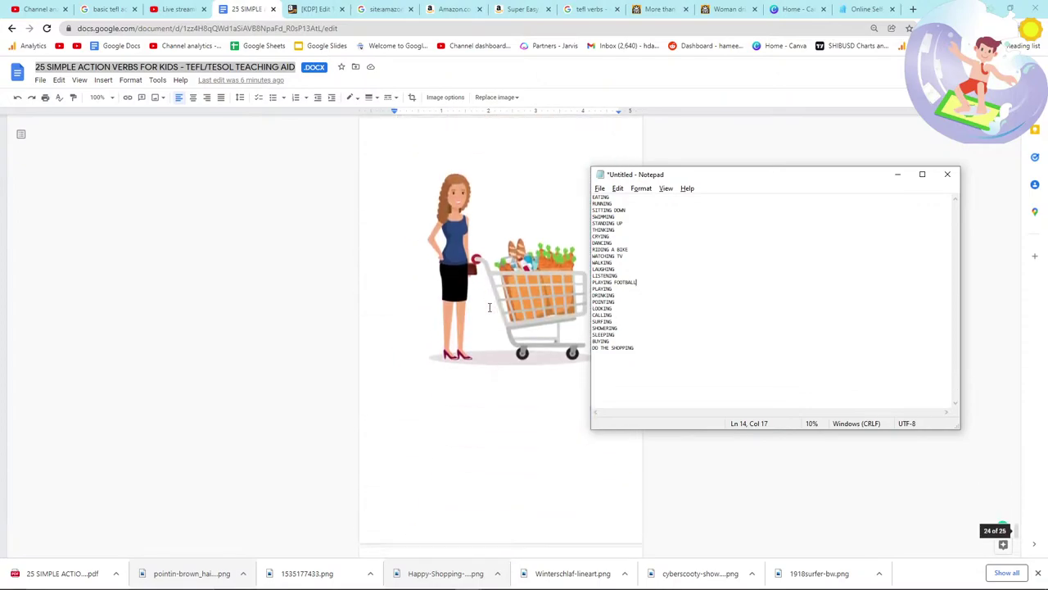
pyautogui.click(495, 319)
pyautogui.click(498, 321)
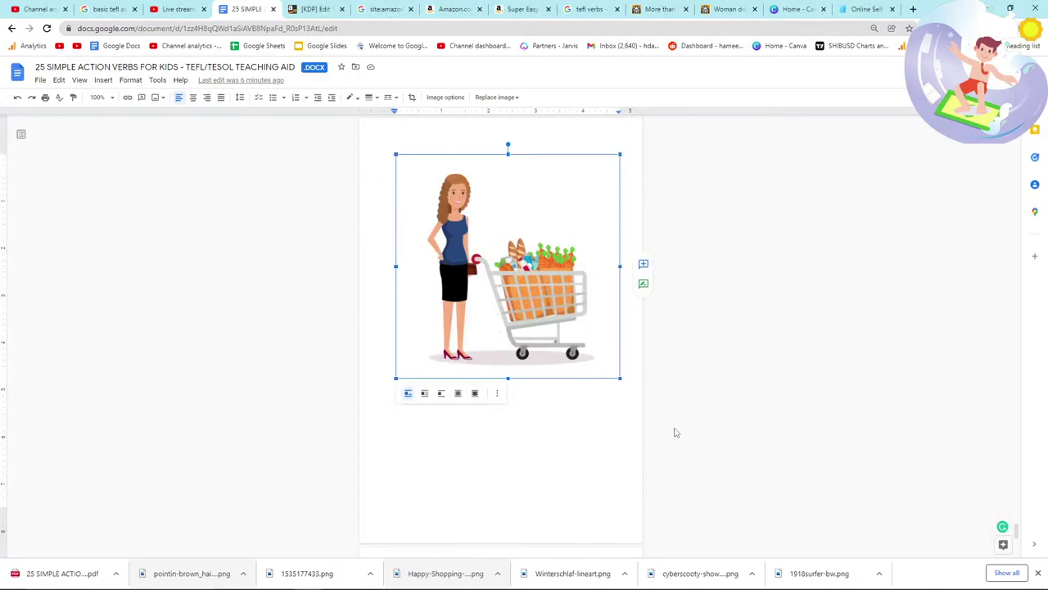
pyautogui.scroll(-4, 666, 429)
pyautogui.scroll(-2, 651, 451)
pyautogui.hotkey('alt', 'Tab')
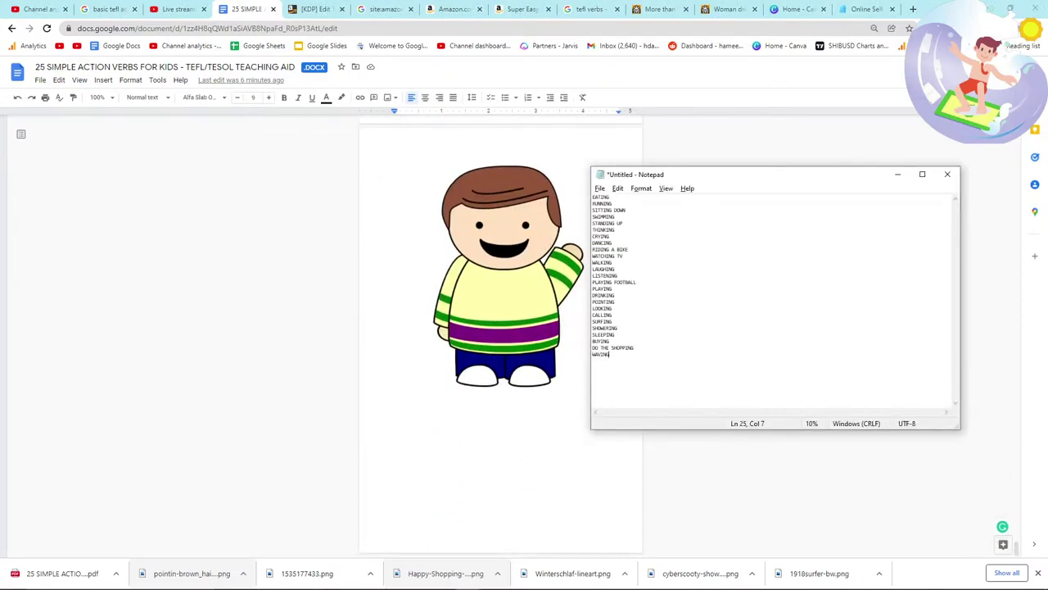
pyautogui.hotkey('alt', 'Tab')
pyautogui.click(500, 279)
# Step: Check the live chat and stream page, then switch back to the KDP book details page
pyautogui.hotkey('alt', 'Tab')
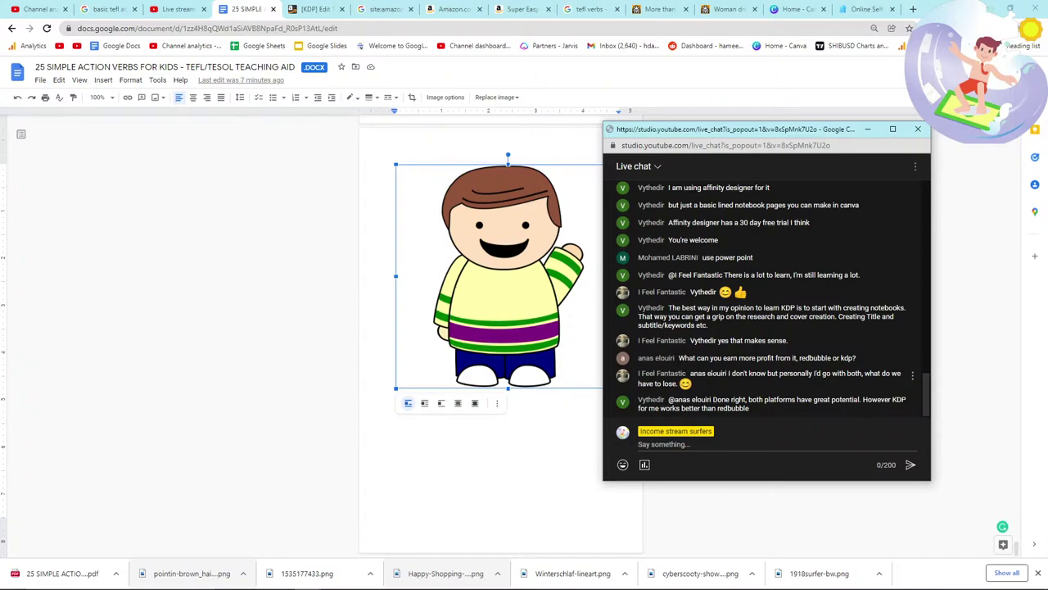
pyautogui.moveTo(715, 393); pyautogui.dragTo(642, 373)
pyautogui.click(748, 389)
pyautogui.click(498, 464)
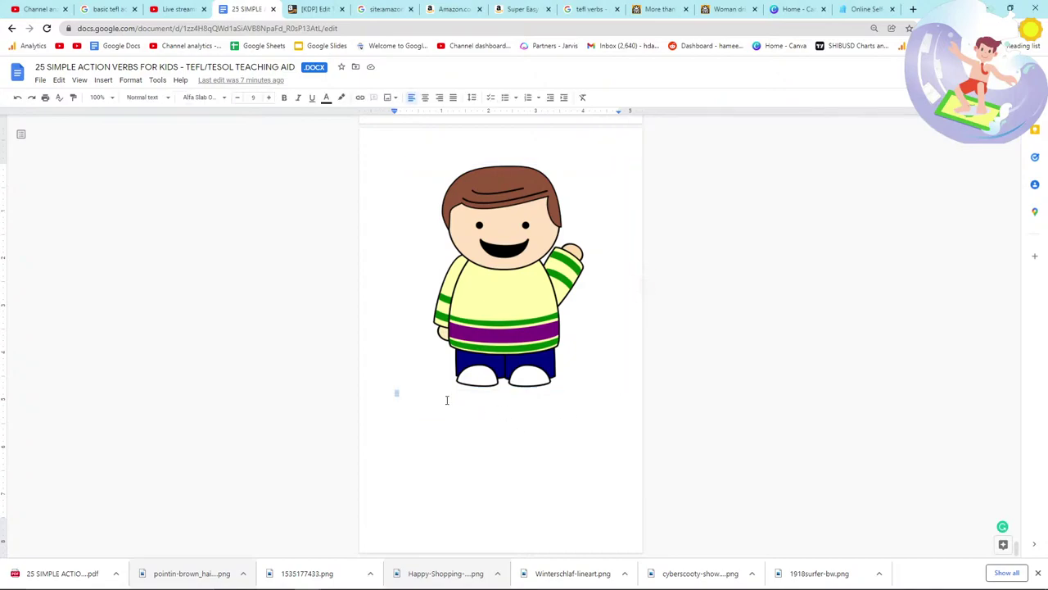
pyautogui.hotkey('alt', 'Tab')
pyautogui.hotkey('alt', 'Tab')
pyautogui.click(1037, 573)
pyautogui.hotkey('alt', 'Tab')
pyautogui.hotkey('alt', 'Tab')
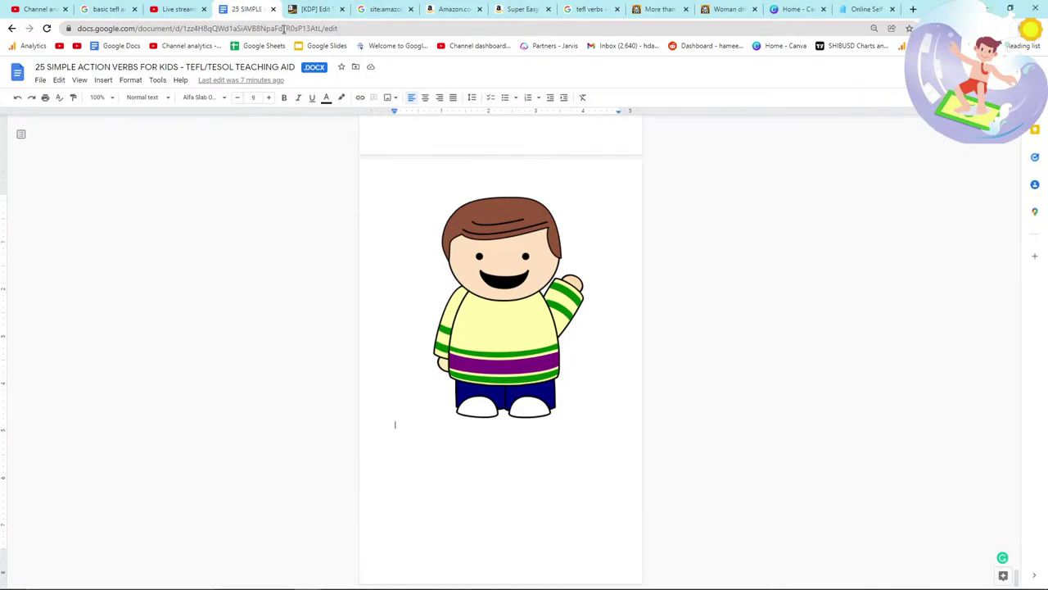
pyautogui.click(187, 9)
pyautogui.click(246, 9)
pyautogui.hotkey('alt', 'Tab')
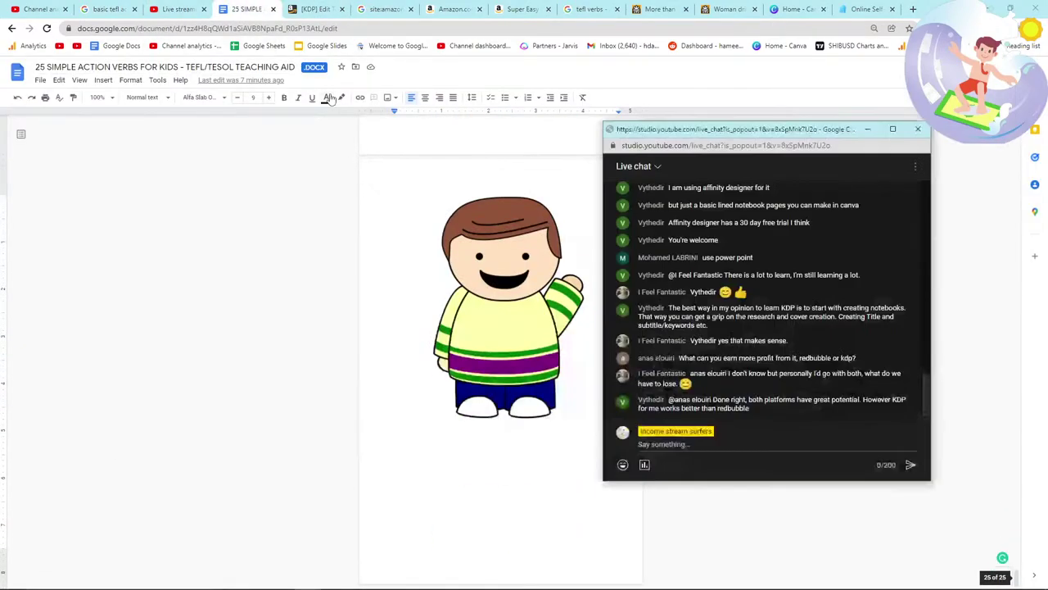
pyautogui.hotkey('alt', 'Tab')
pyautogui.click(332, 8)
# Step: Replace the description's old verb list with the updated 25-verb list
pyautogui.scroll(-4, 466, 352)
pyautogui.click(495, 331)
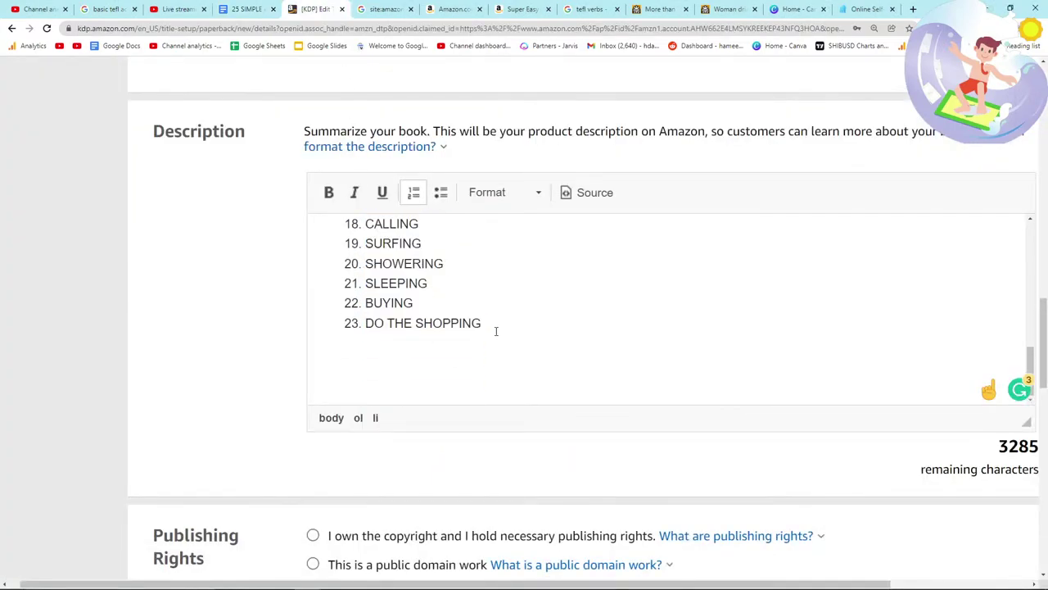
pyautogui.hotkey('alt', 'Tab')
pyautogui.hotkey('alt', 'Tab')
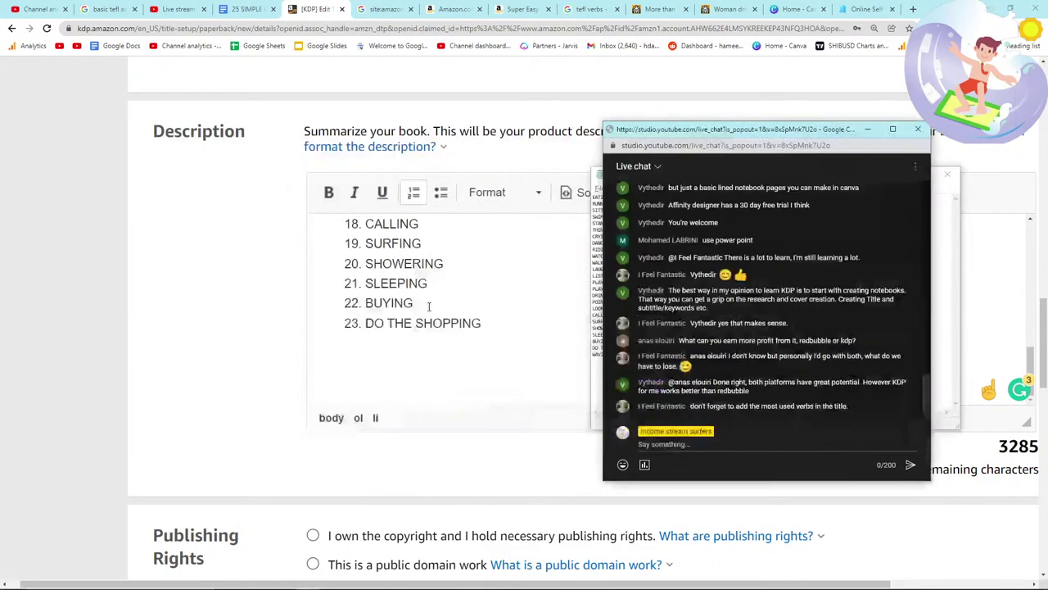
pyautogui.moveTo(635, 357); pyautogui.dragTo(571, 191)
pyautogui.click(506, 332)
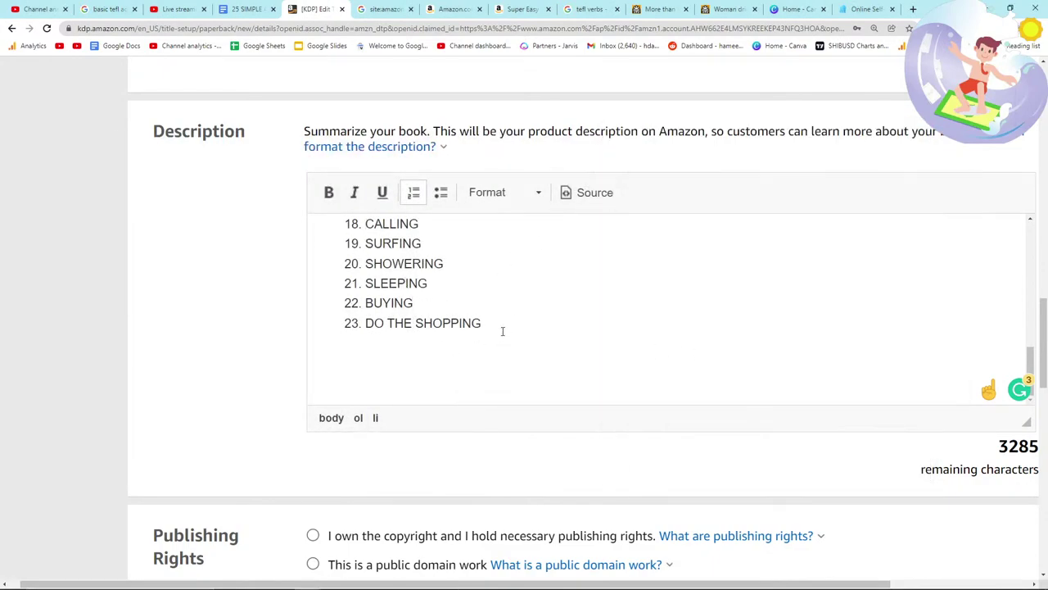
pyautogui.scroll(2, 500, 343)
pyautogui.scroll(-1, 496, 372)
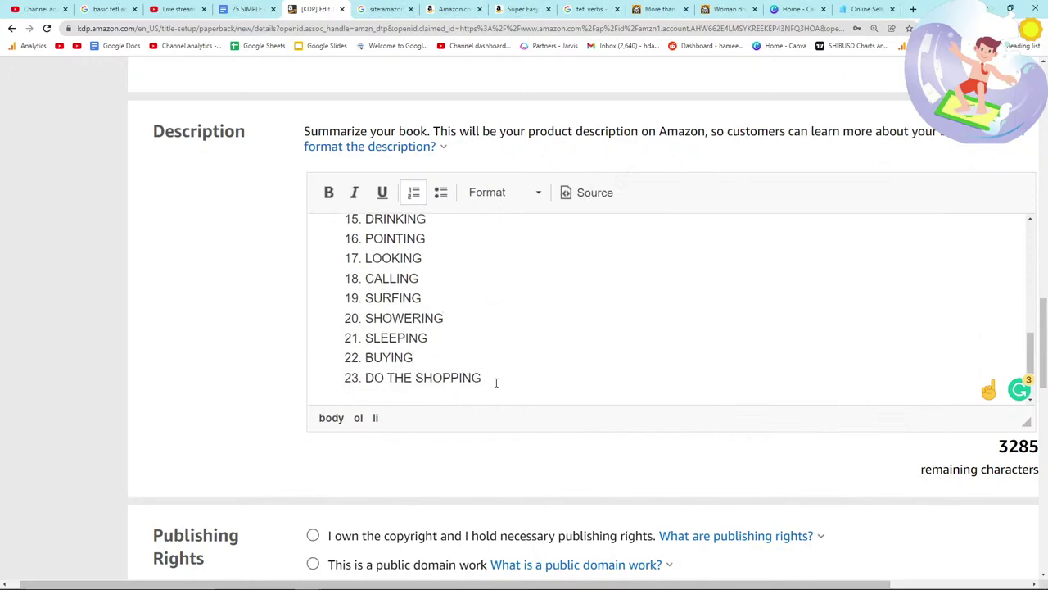
pyautogui.hotkey('ctrl', 'a')
pyautogui.click(451, 339)
pyautogui.scroll(10, 449, 348)
pyautogui.moveTo(604, 349); pyautogui.dragTo(573, 409)
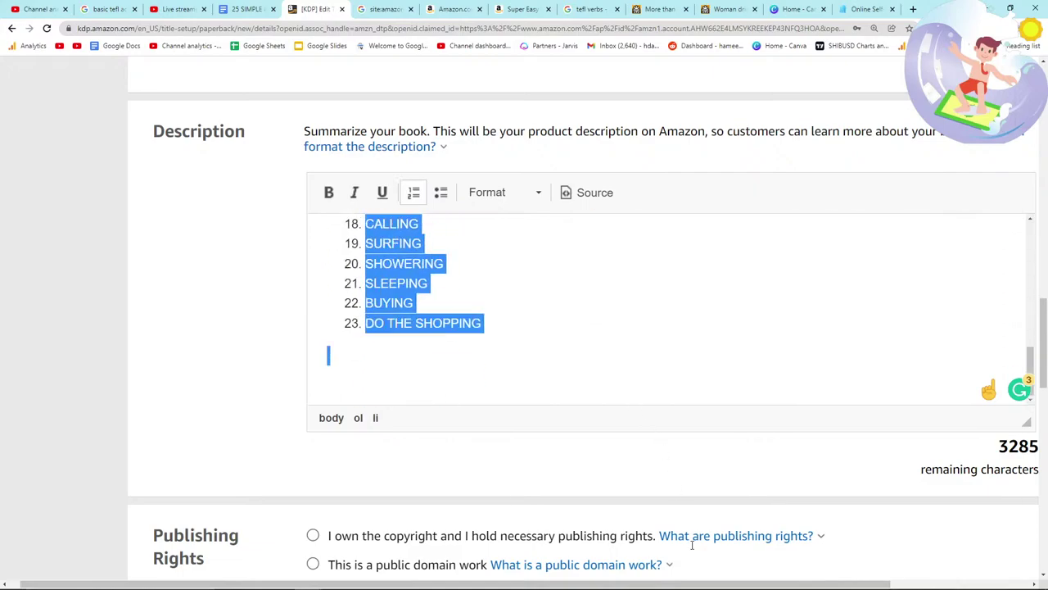
pyautogui.scroll(-3, 540, 369)
pyautogui.press('BackSpace')
pyautogui.scroll(3, 550, 366)
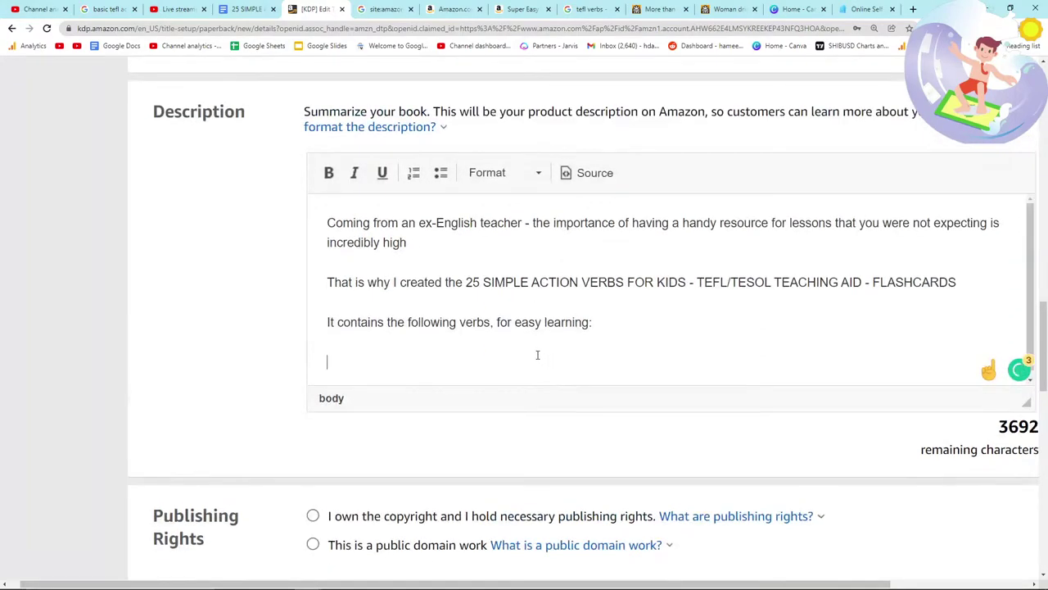
pyautogui.hotkey('ctrl', 'v')
# Step: Turn the pasted verbs, EATING through WAVING, into a numbered list
pyautogui.scroll(5, 470, 302)
pyautogui.scroll(2, 336, 325)
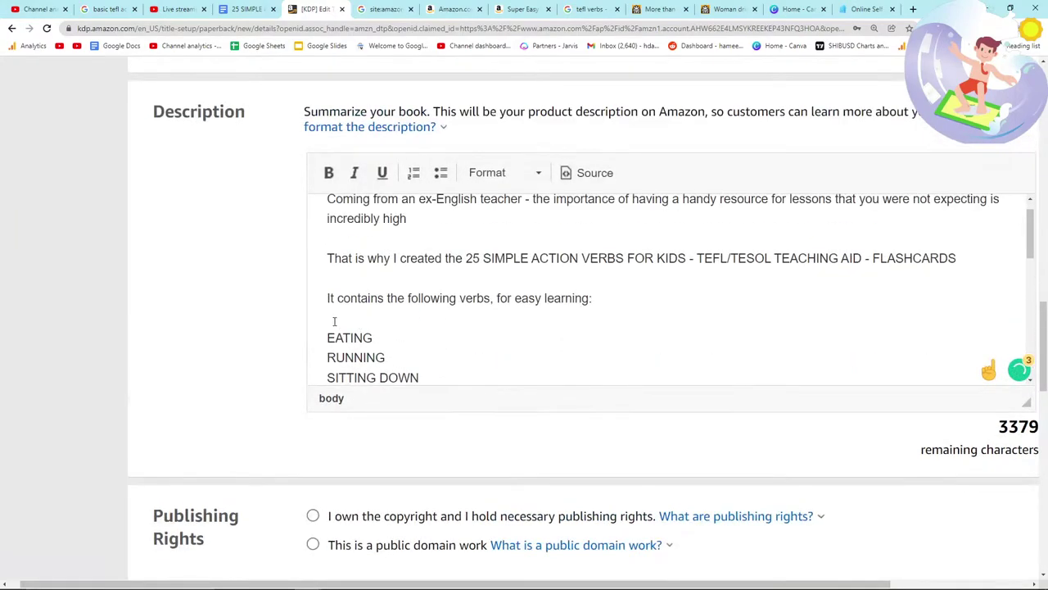
pyautogui.moveTo(325, 337); pyautogui.dragTo(442, 376)
pyautogui.scroll(-1, 442, 344)
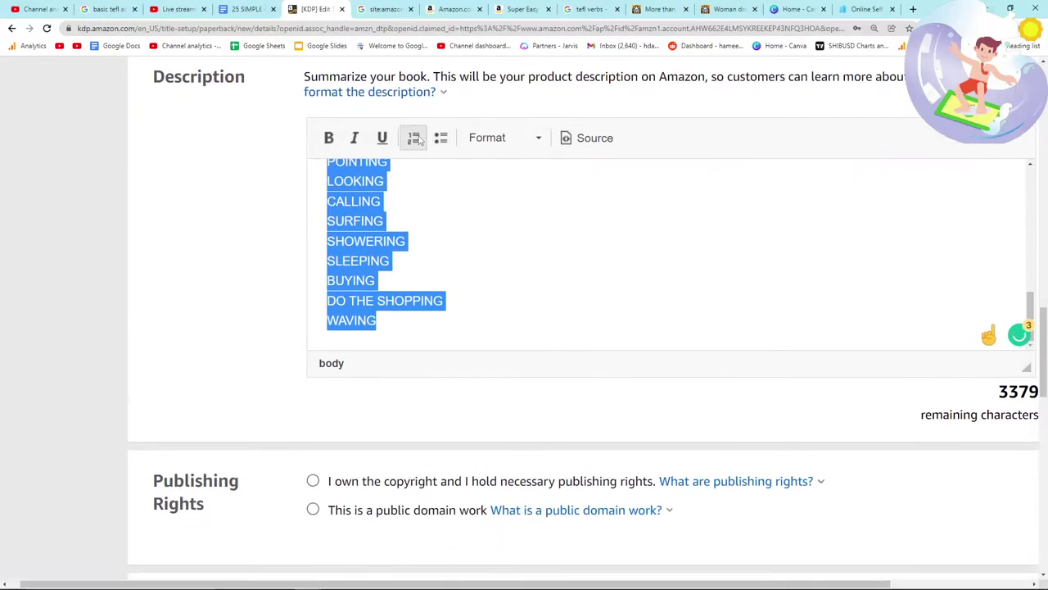
pyautogui.click(413, 137)
pyautogui.scroll(10, 475, 326)
pyautogui.scroll(-2, 468, 312)
pyautogui.scroll(-3, 469, 315)
pyautogui.scroll(3, 463, 309)
pyautogui.scroll(10, 218, 314)
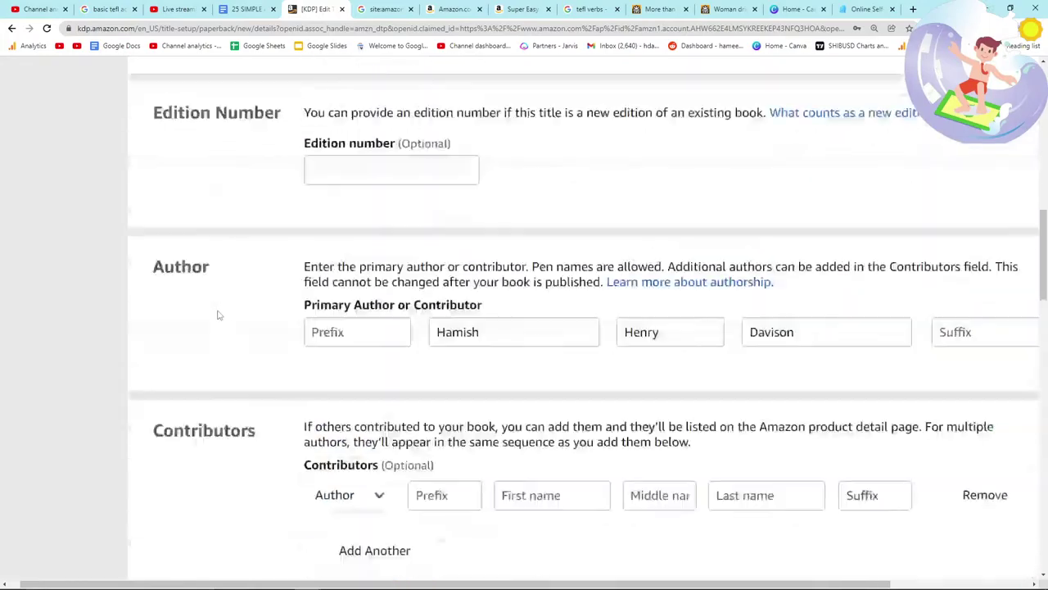
pyautogui.scroll(2, 388, 314)
# Step: Review the description from the book title down to the end of the verb list
pyautogui.click(780, 188)
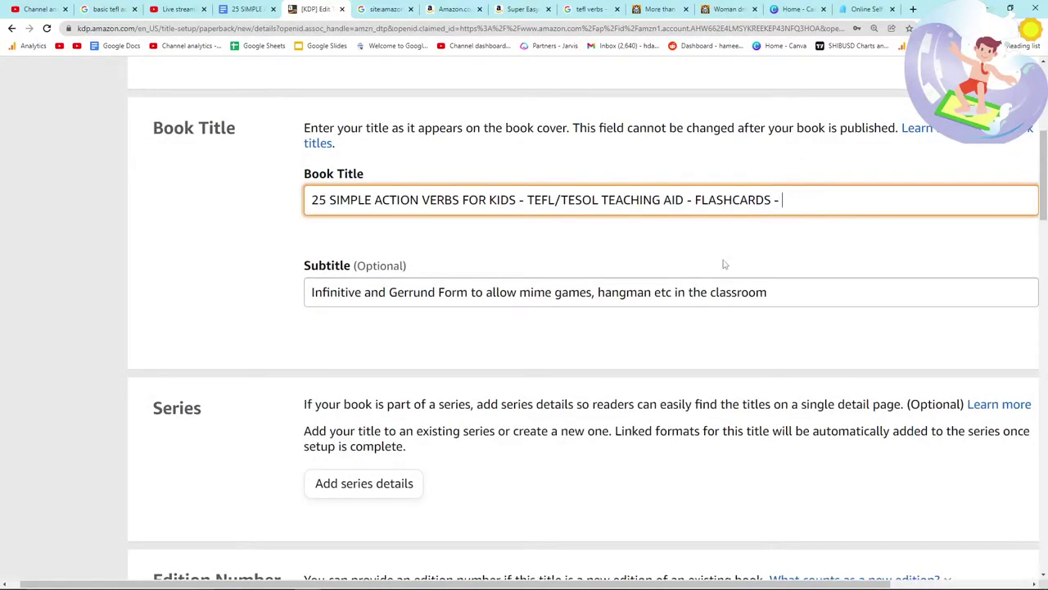
pyautogui.scroll(-14, 662, 346)
pyautogui.scroll(10, 612, 304)
pyautogui.scroll(2, 686, 162)
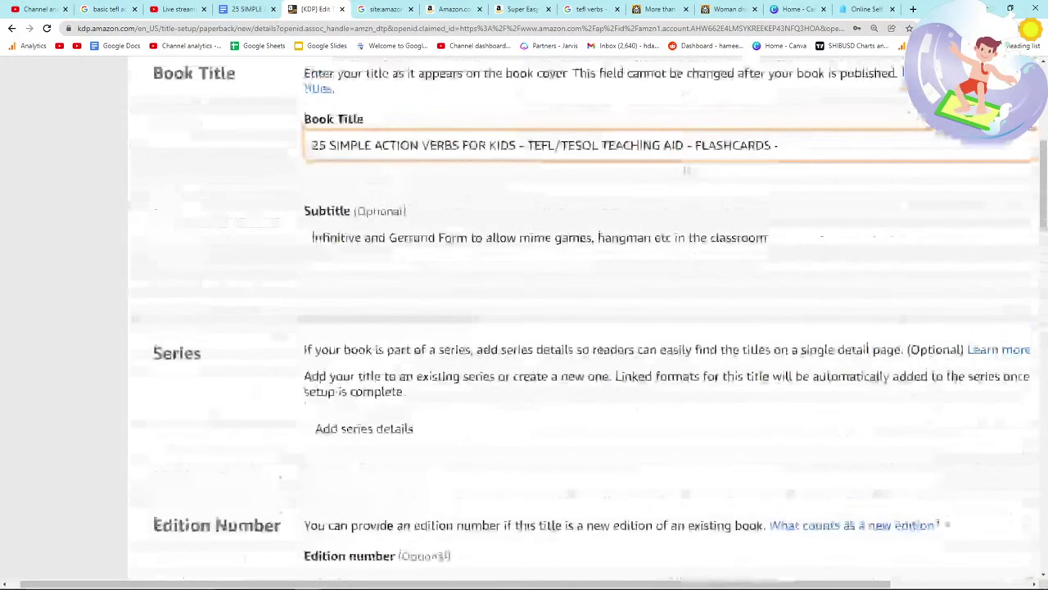
pyautogui.scroll(-8, 740, 260)
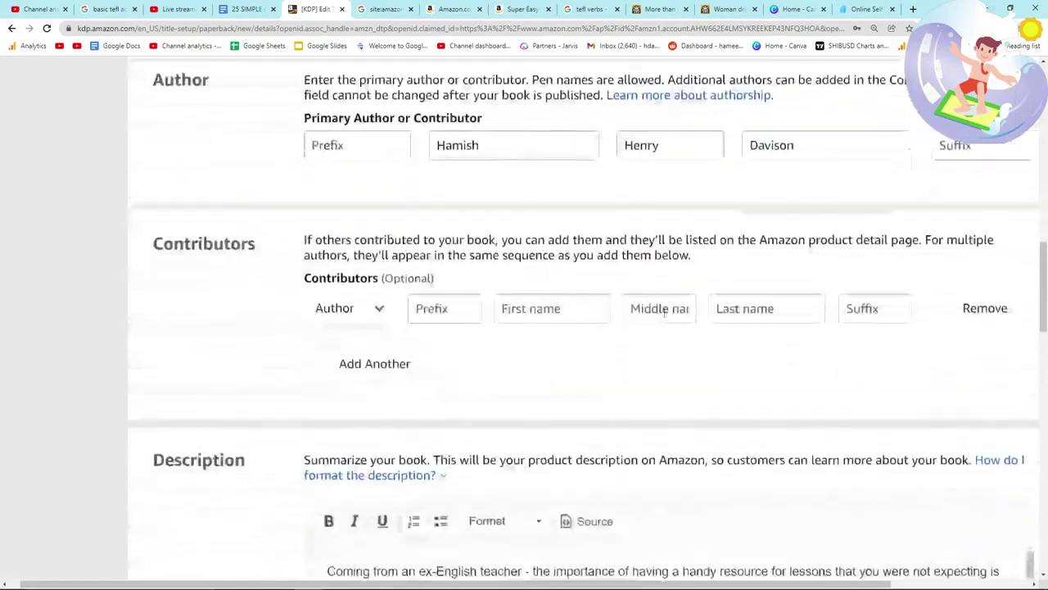
pyautogui.scroll(-3, 550, 347)
pyautogui.scroll(2, 548, 346)
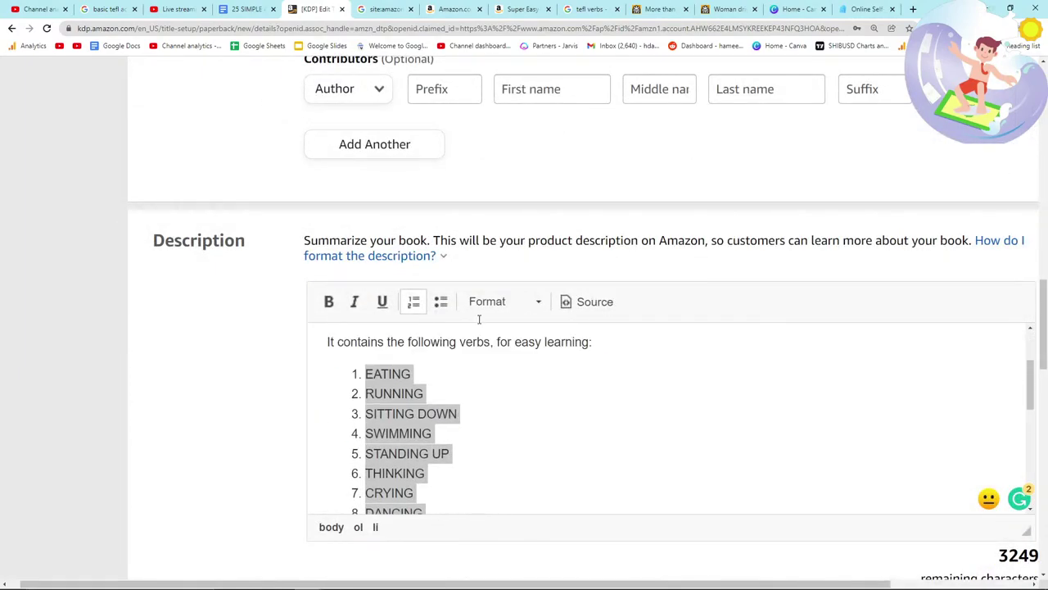
pyautogui.scroll(3, 486, 320)
pyautogui.click(969, 307)
pyautogui.scroll(-3, 548, 364)
pyautogui.scroll(-5, 524, 348)
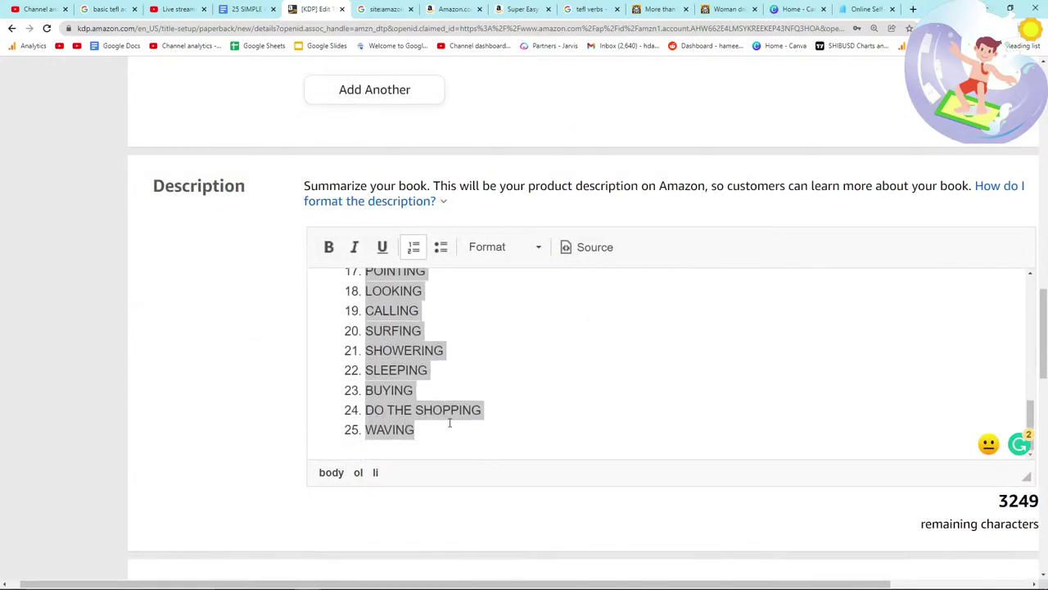
# Step: Add a blank line after 25. WAVING to close the list
pyautogui.click(446, 426)
pyautogui.press('Return')
pyautogui.press('Return')
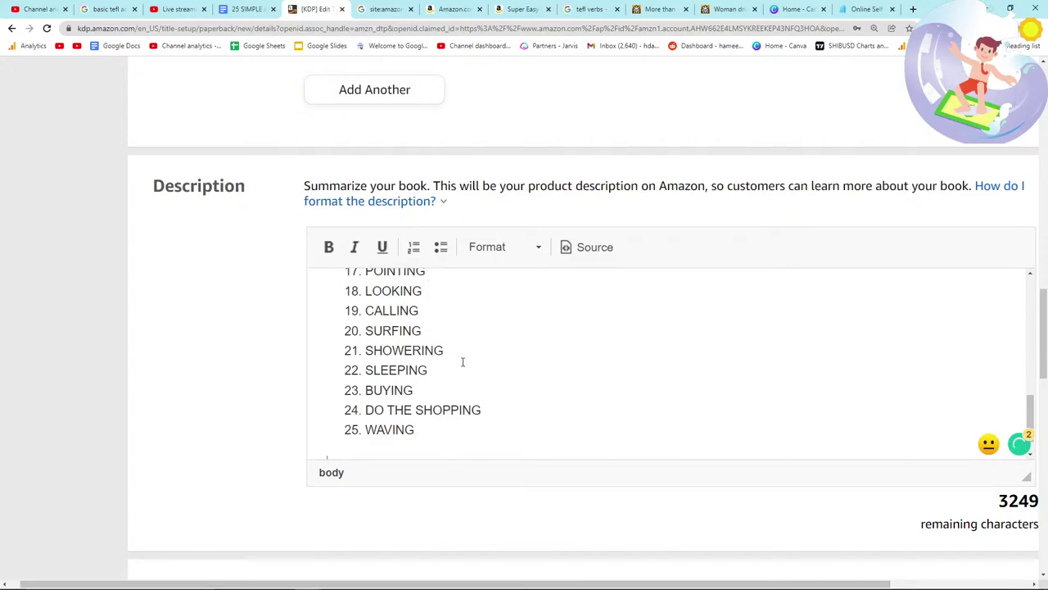
pyautogui.scroll(-1, 456, 356)
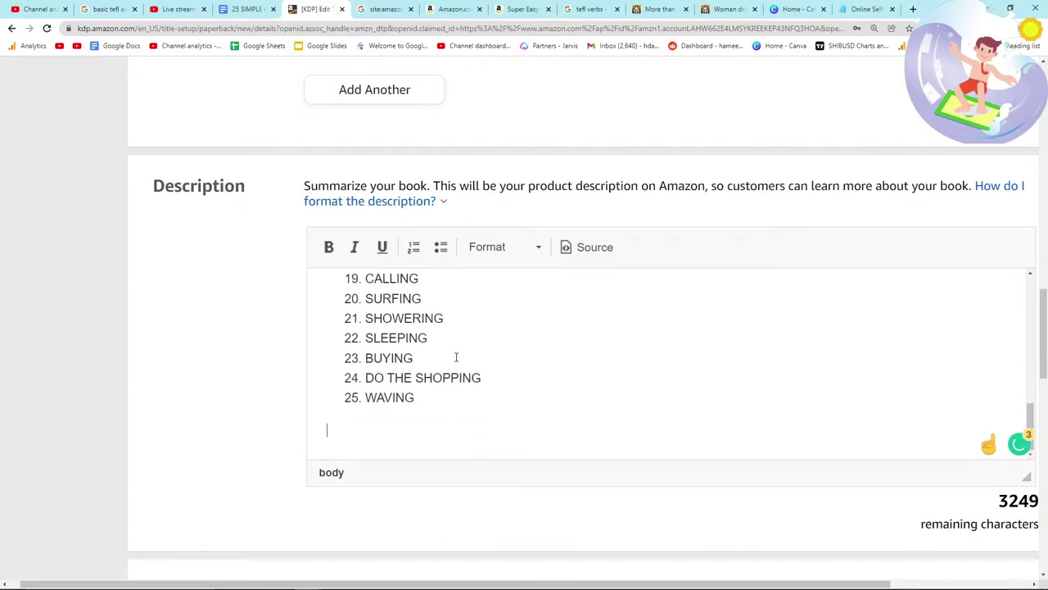
pyautogui.hotkey('alt', 'Tab')
pyautogui.hotkey('alt', 'Tab')
pyautogui.hotkey('alt', 'Tab')
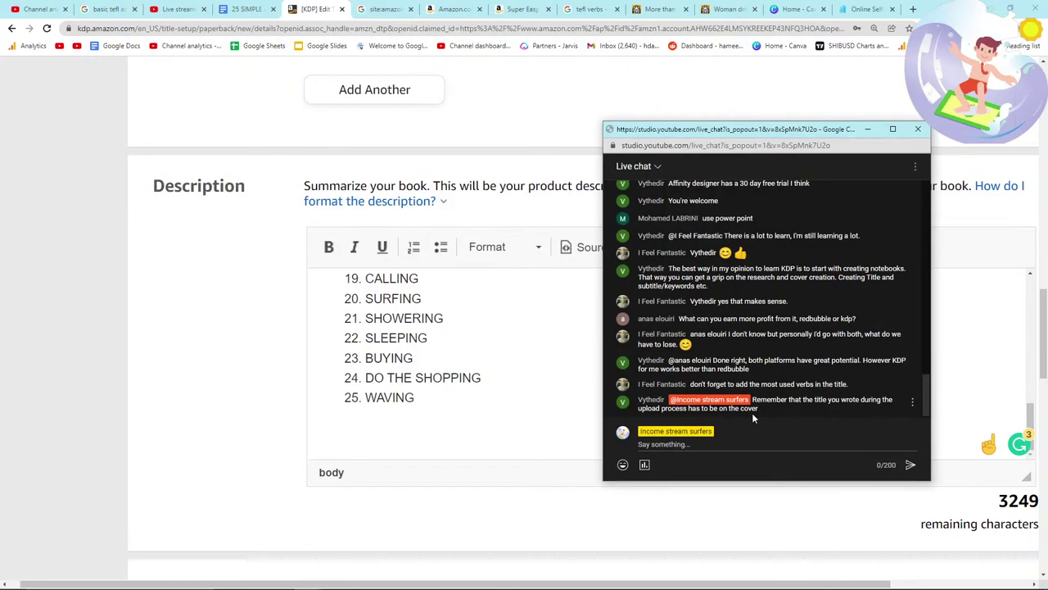
pyautogui.click(573, 382)
pyautogui.scroll(4, 573, 381)
pyautogui.scroll(-3, 535, 382)
pyautogui.scroll(15, 301, 368)
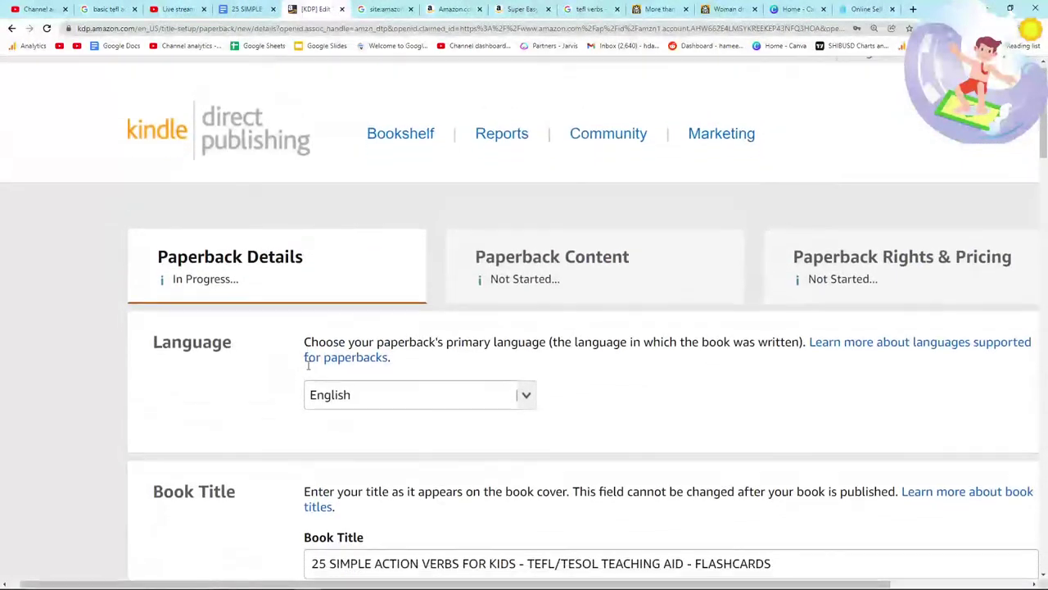
pyautogui.scroll(-2, 308, 366)
pyautogui.moveTo(735, 378); pyautogui.dragTo(232, 363)
pyautogui.click(232, 363)
pyautogui.scroll(-1, 274, 361)
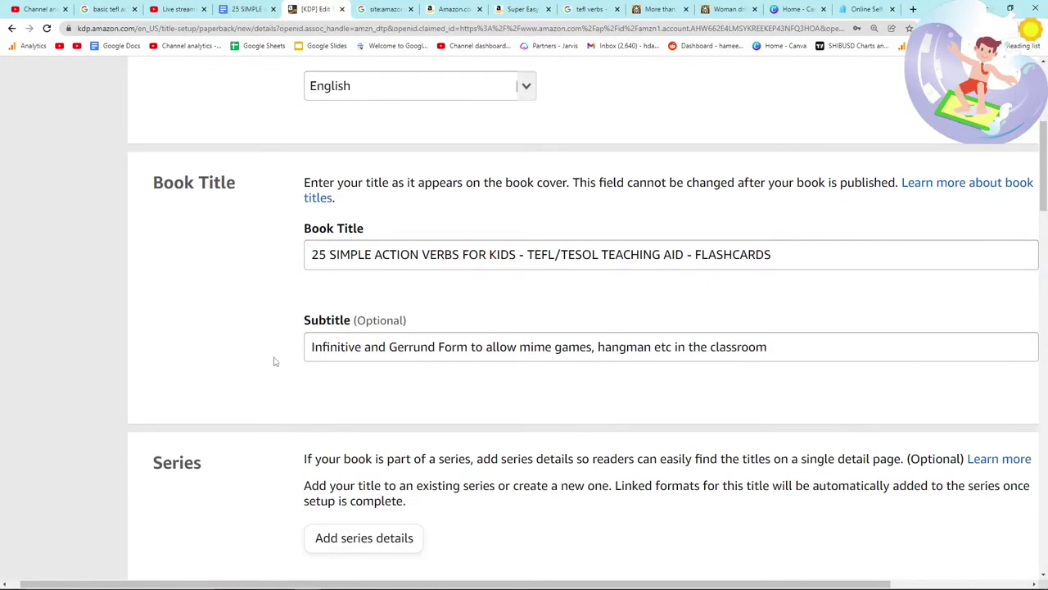
pyautogui.scroll(-1, 277, 354)
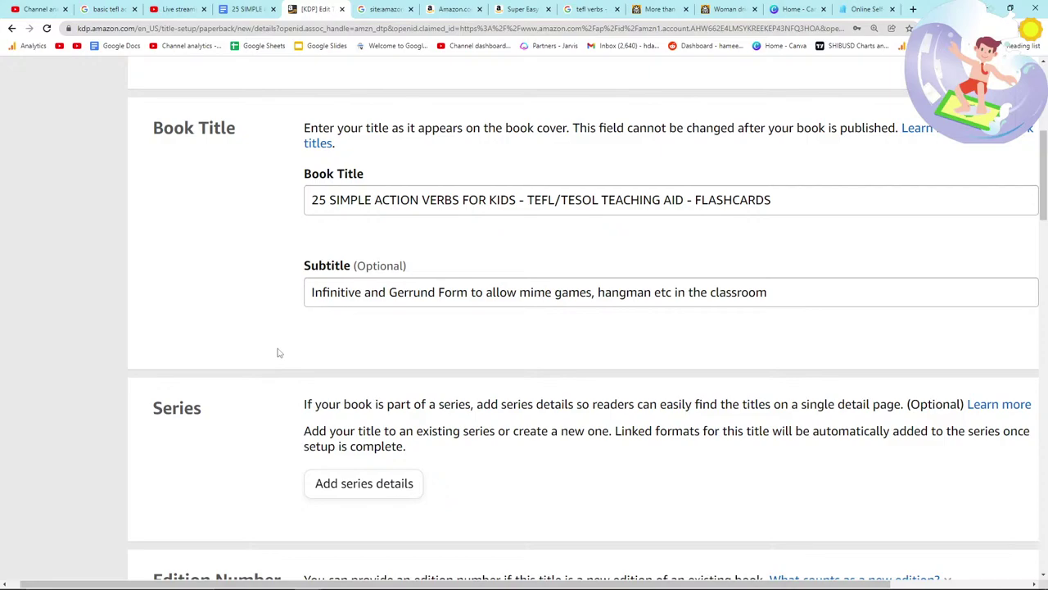
pyautogui.moveTo(771, 200); pyautogui.dragTo(270, 211)
pyautogui.click(166, 260)
pyautogui.scroll(-10, 215, 278)
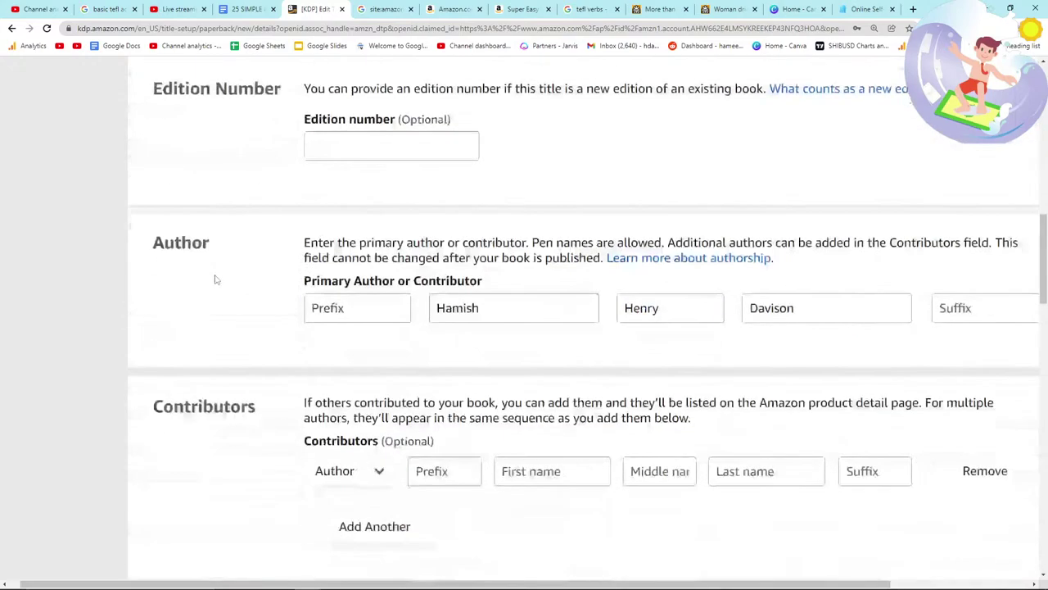
pyautogui.scroll(-4, 215, 278)
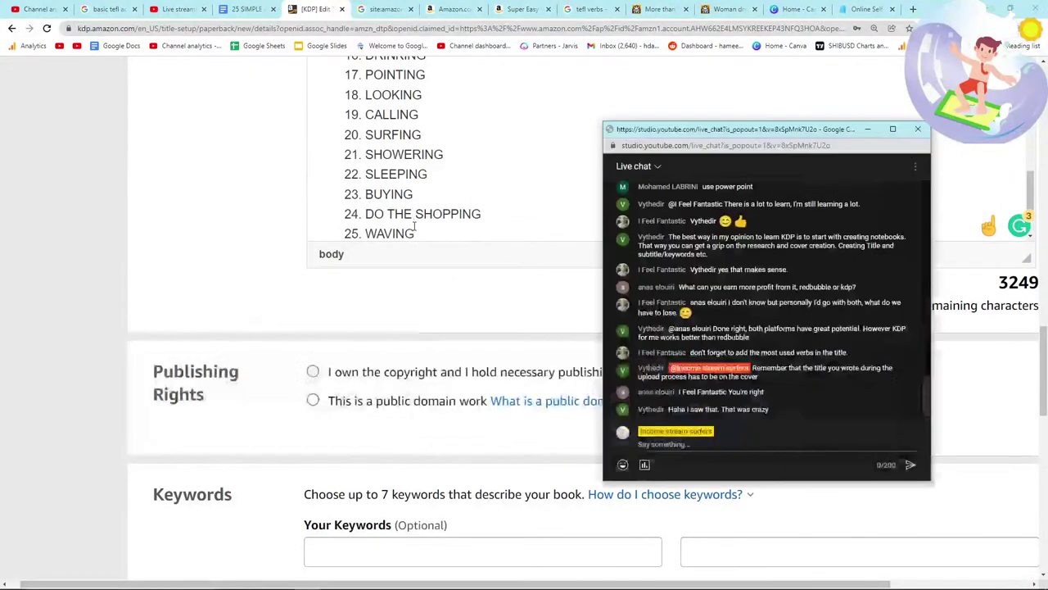
pyautogui.click(663, 444)
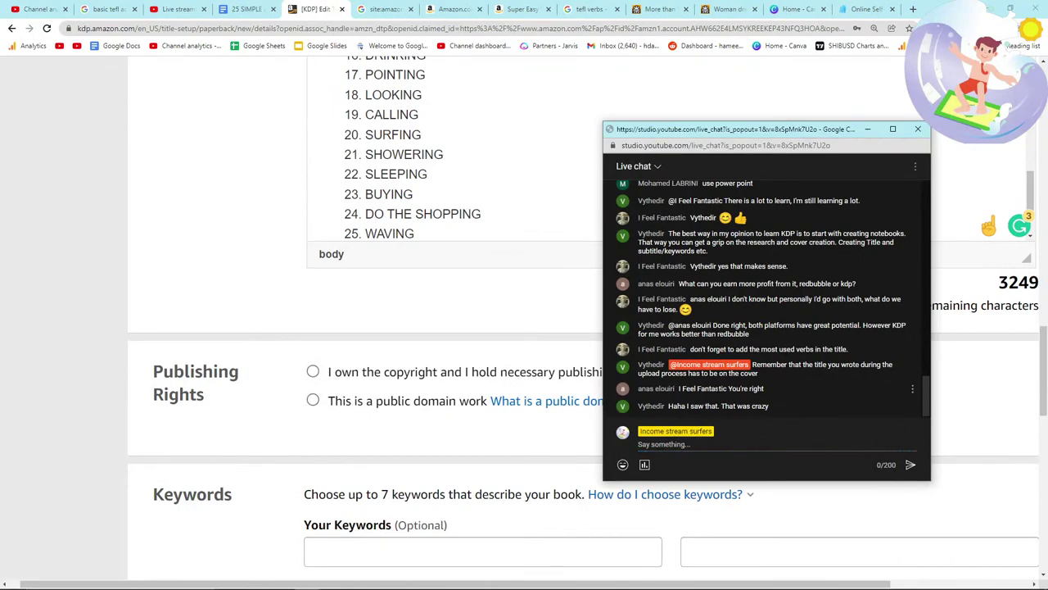
pyautogui.hotkey('alt', 'Tab')
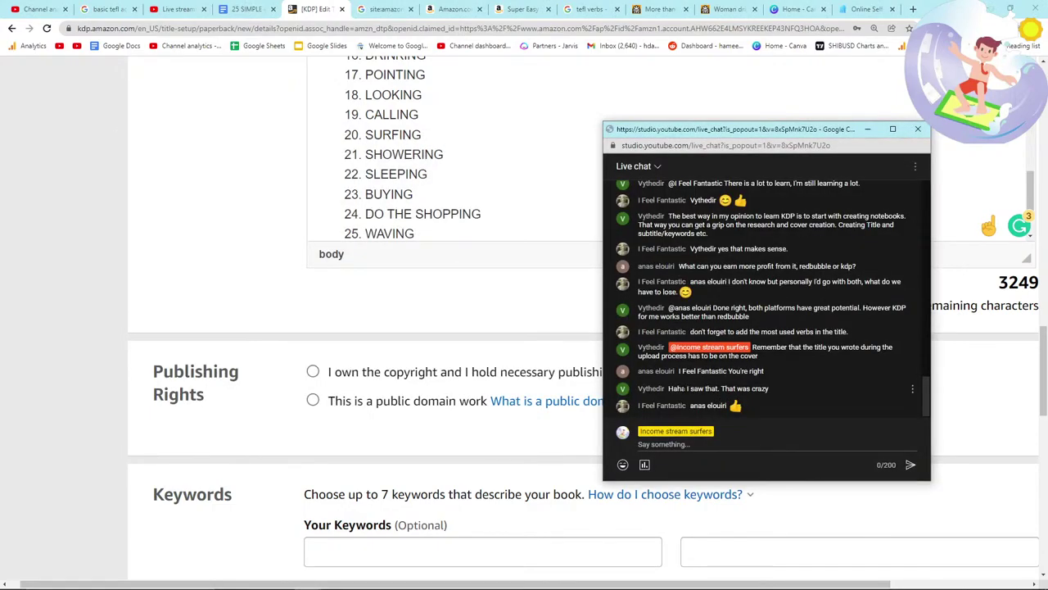
pyautogui.click(488, 369)
pyautogui.scroll(2, 488, 369)
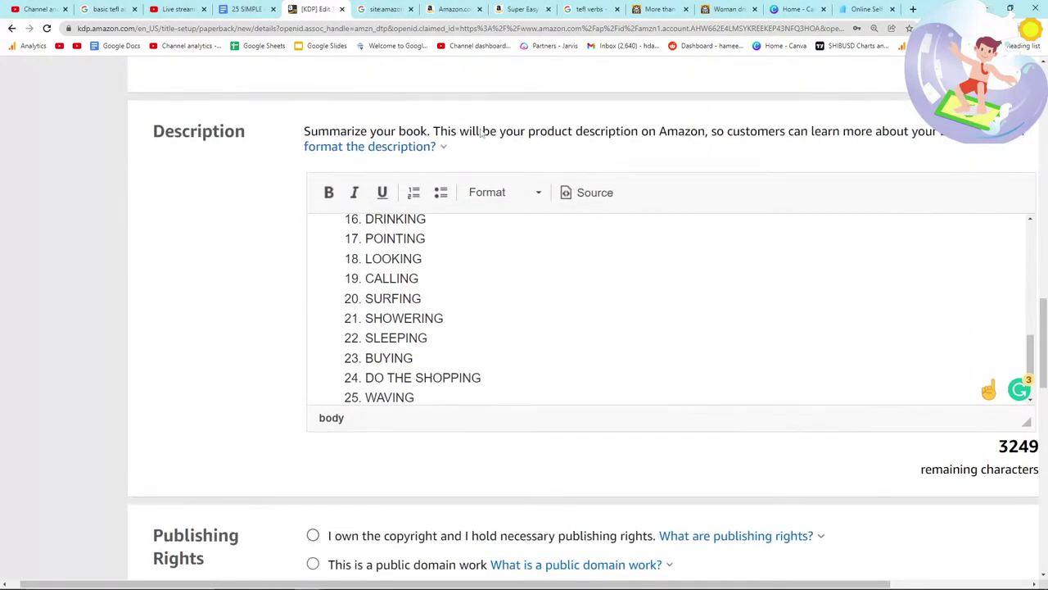
pyautogui.click(455, 9)
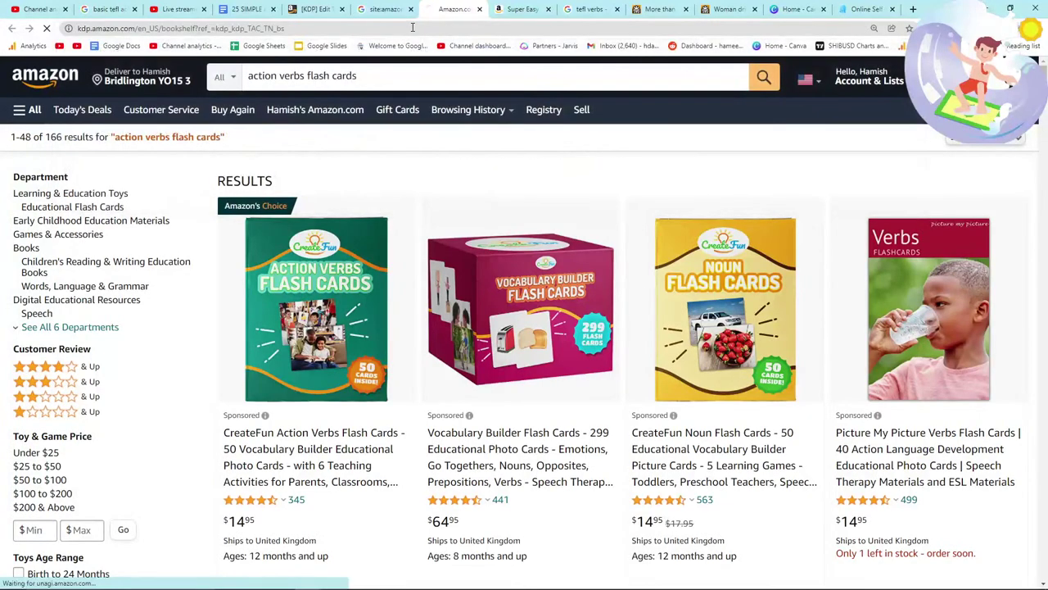
pyautogui.scroll(-3, 286, 243)
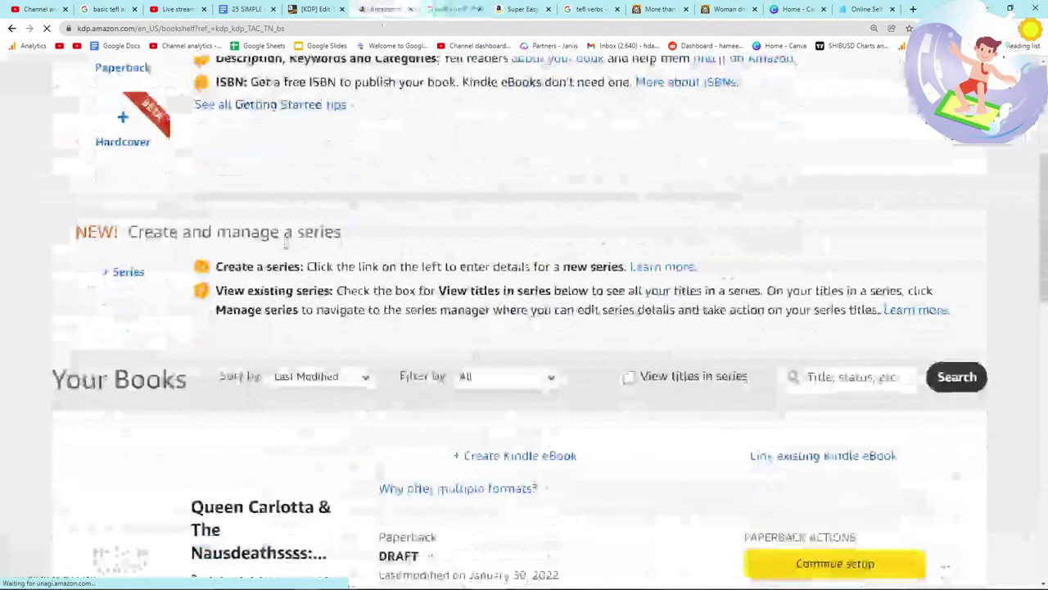
pyautogui.scroll(-10, 286, 246)
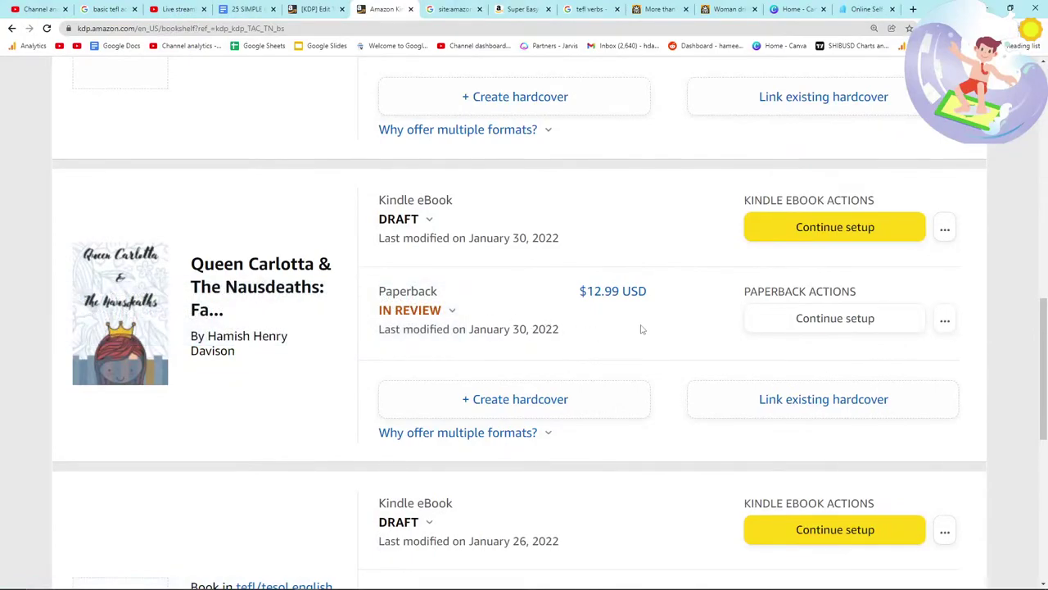
pyautogui.click(395, 310)
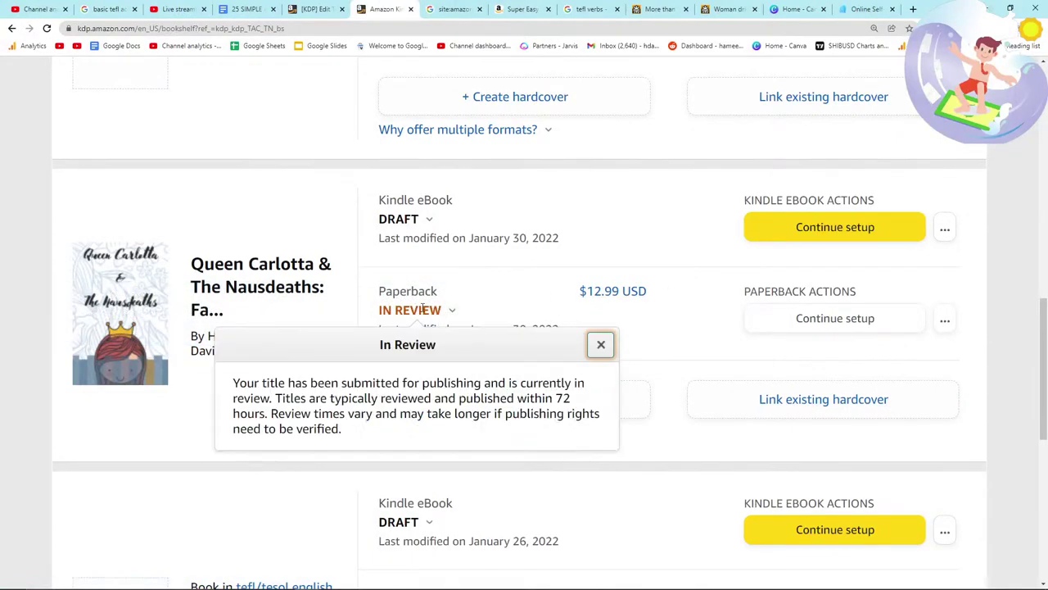
pyautogui.click(206, 305)
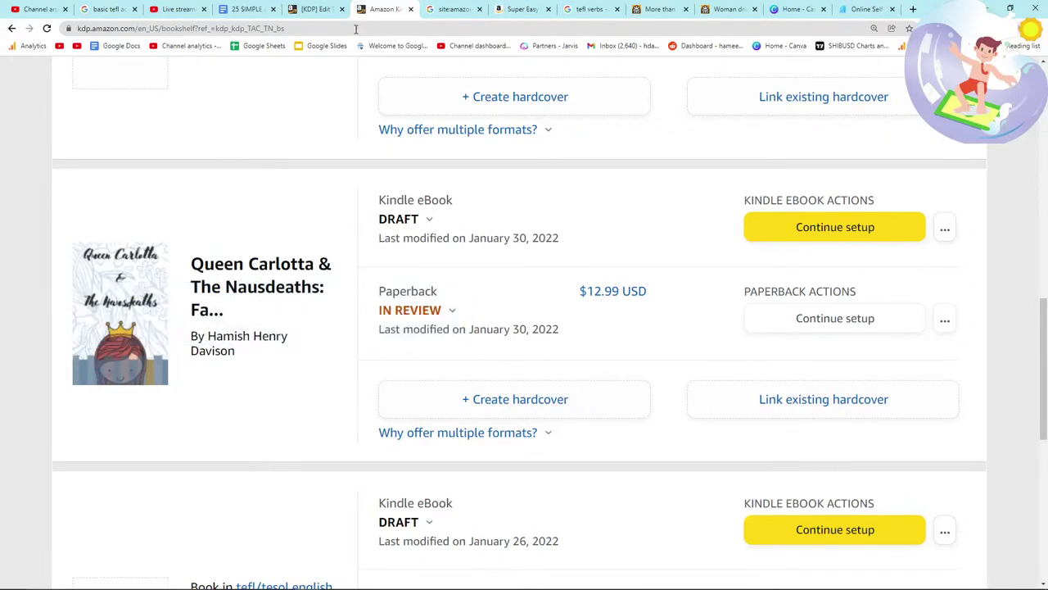
pyautogui.click(313, 9)
pyautogui.scroll(-1, 341, 345)
pyautogui.click(425, 343)
# Step: Add a description paragraph saying the book suits new, nervous TEFL teachers facing large groups of children
pyautogui.press('Return')
pyautogui.press('Return')
pyautogui.write('This ')
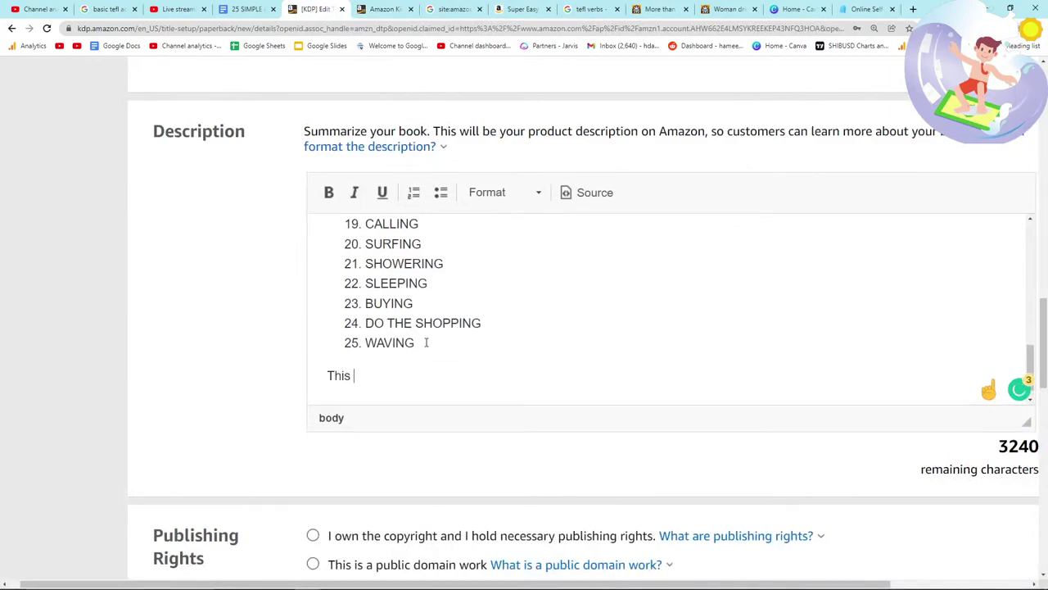
pyautogui.write('book will be g')
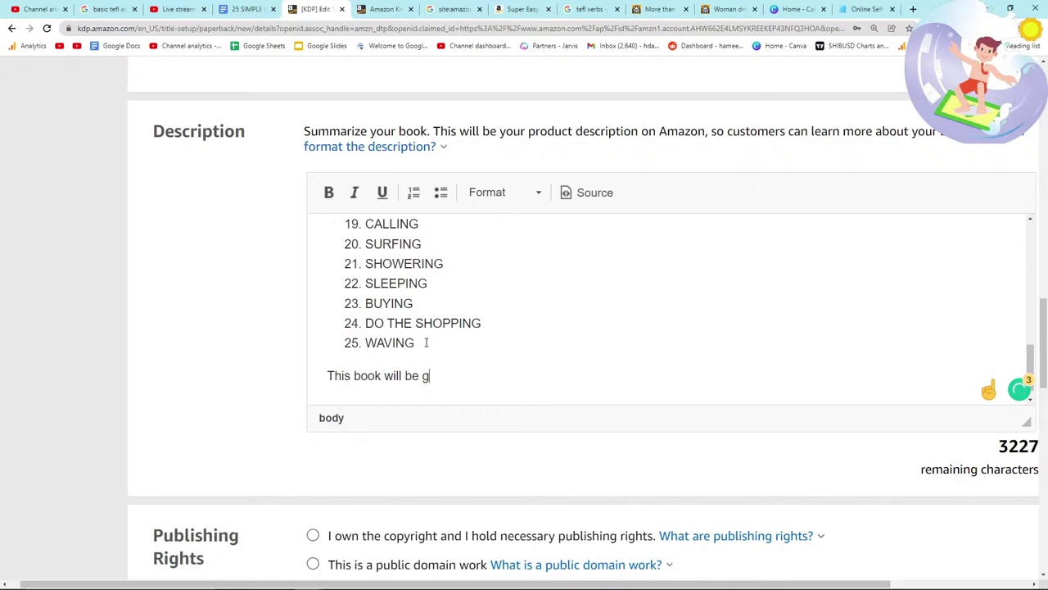
pyautogui.write('reat for new TE')
pyautogui.press('BackSpace')
pyautogui.write('TEFL Teachers who are neverou')
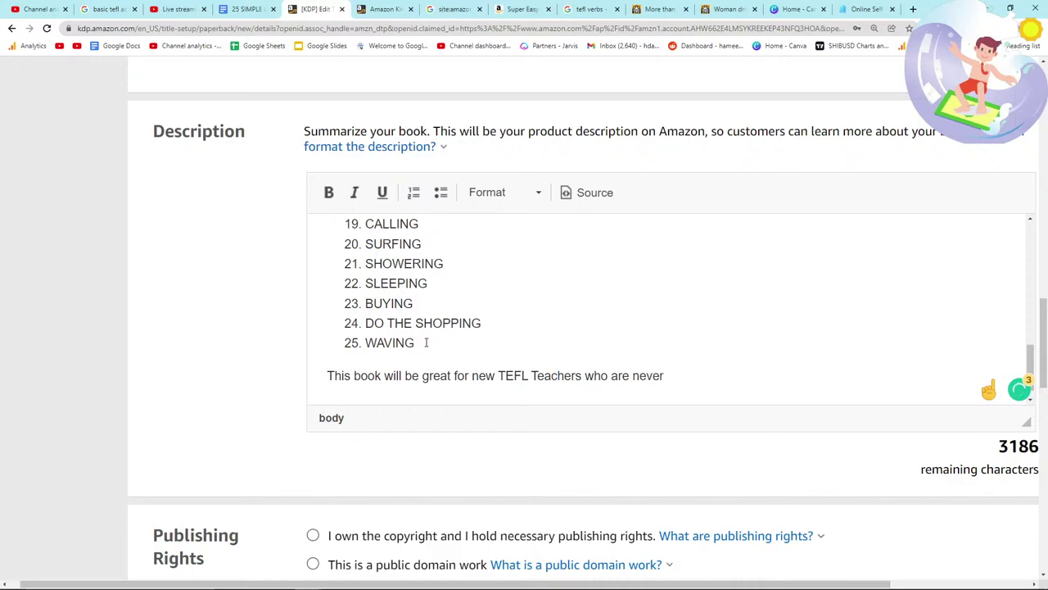
pyautogui.press('BackSpace')
pyautogui.write("rvous and don't")
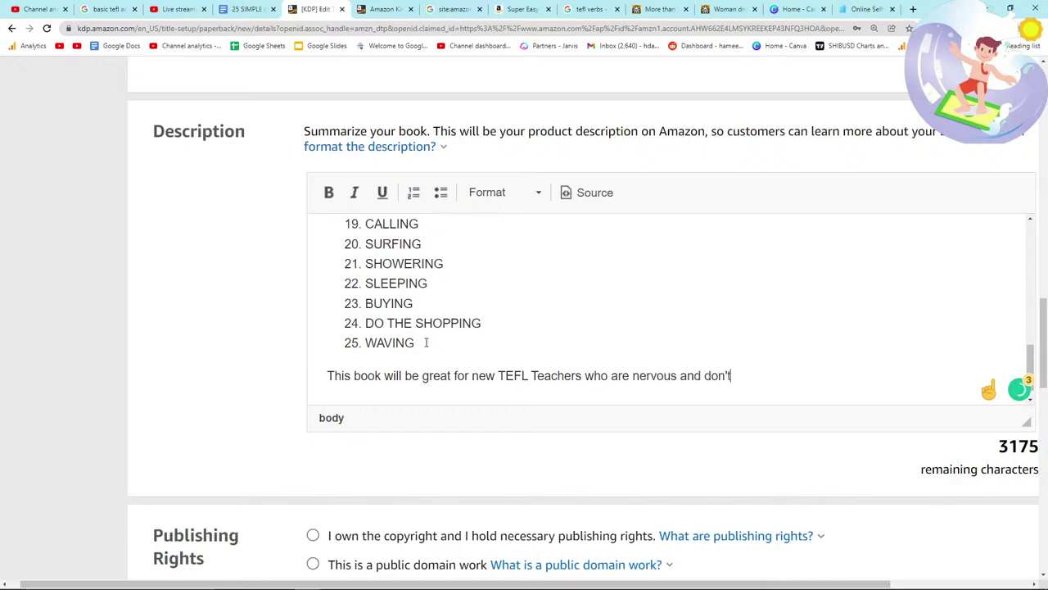
pyautogui.write(' know what to do with a l')
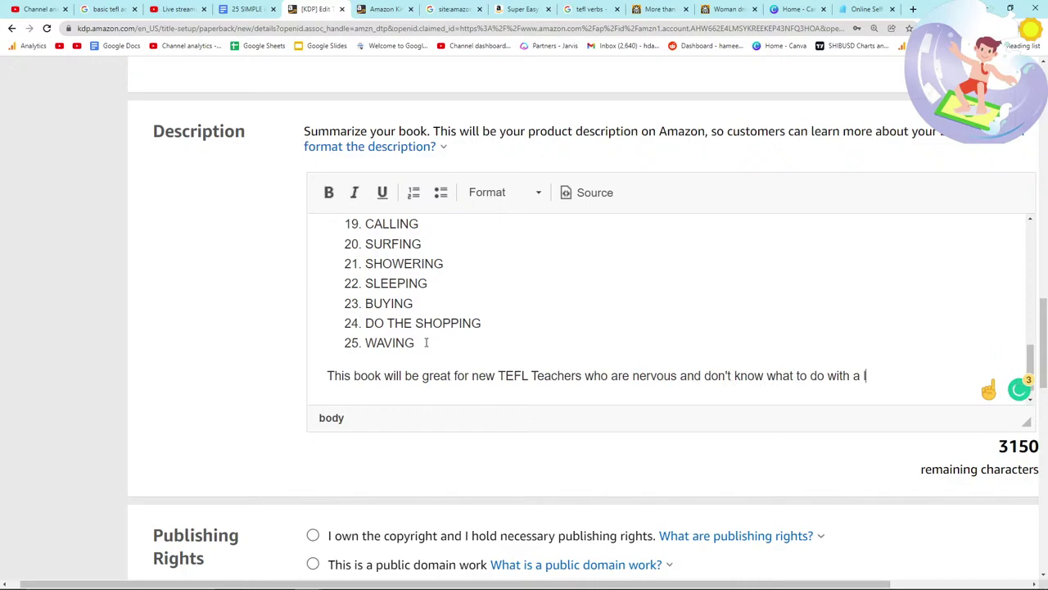
pyautogui.write('arge group of children for ')
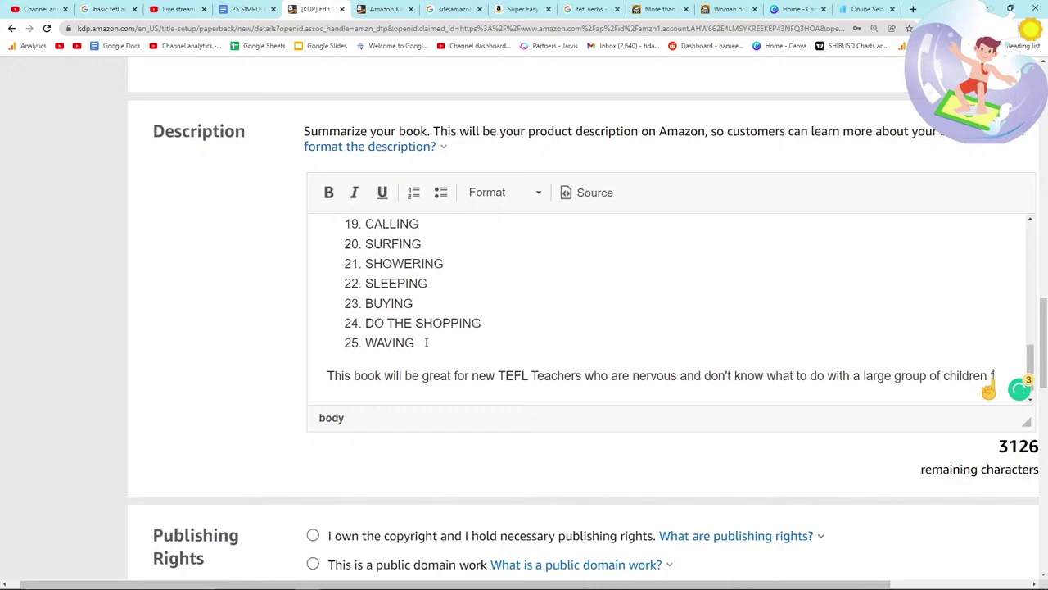
pyautogui.write('an hour. The best')
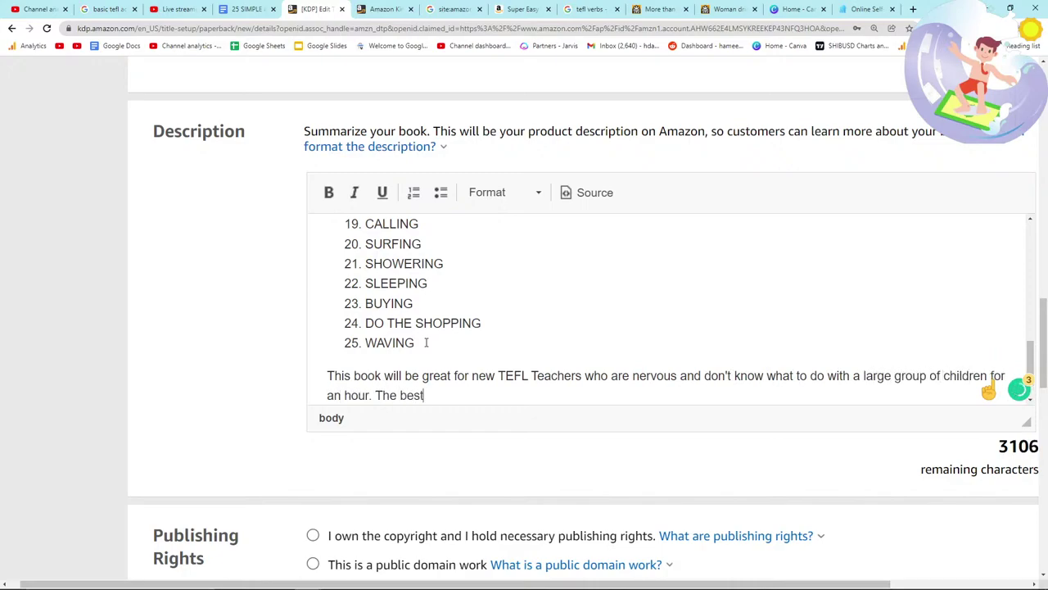
pyautogui.write(' thing to do is get this bo')
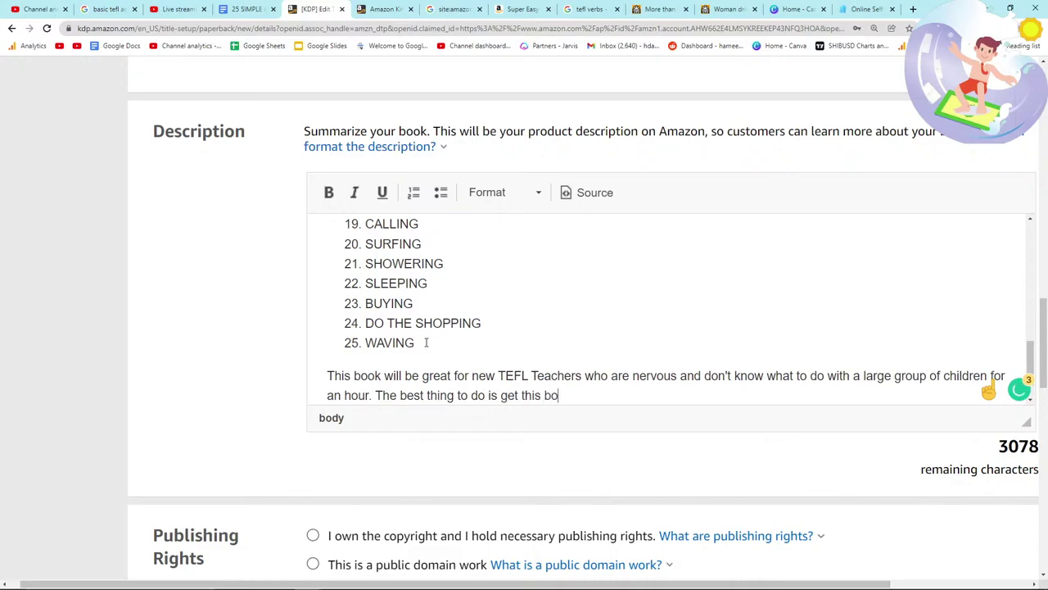
pyautogui.write('ok, show one verb to a kid, have them act it out')
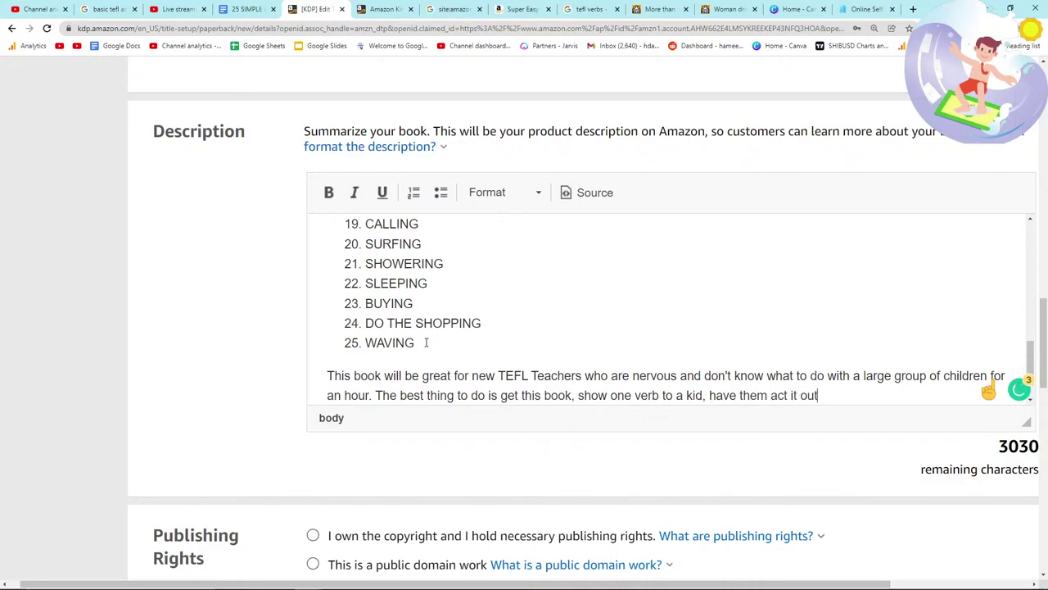
pyautogui.write(' and have ')
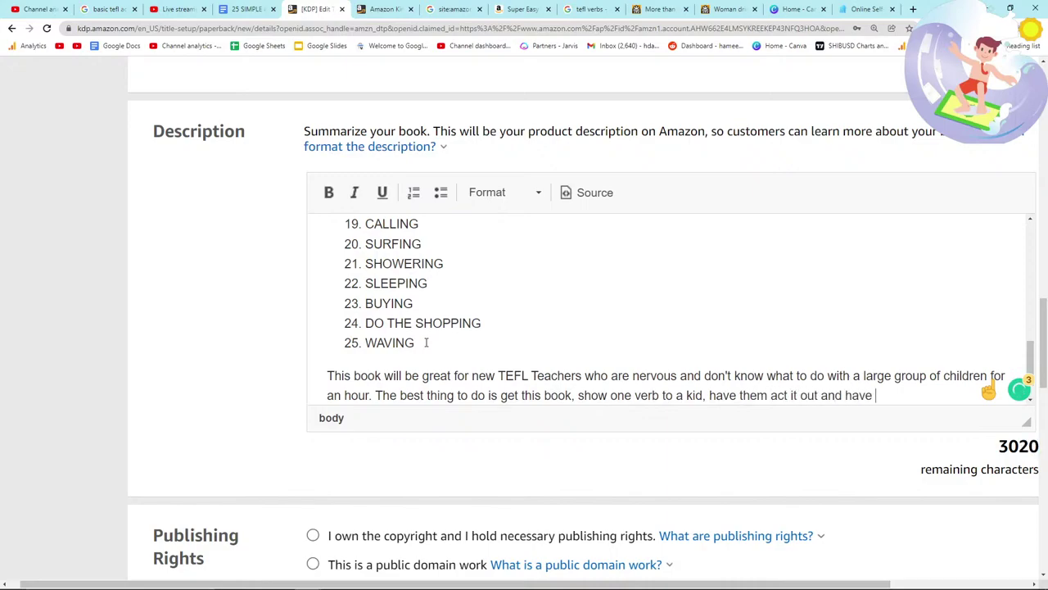
pyautogui.write('the other kids guess')
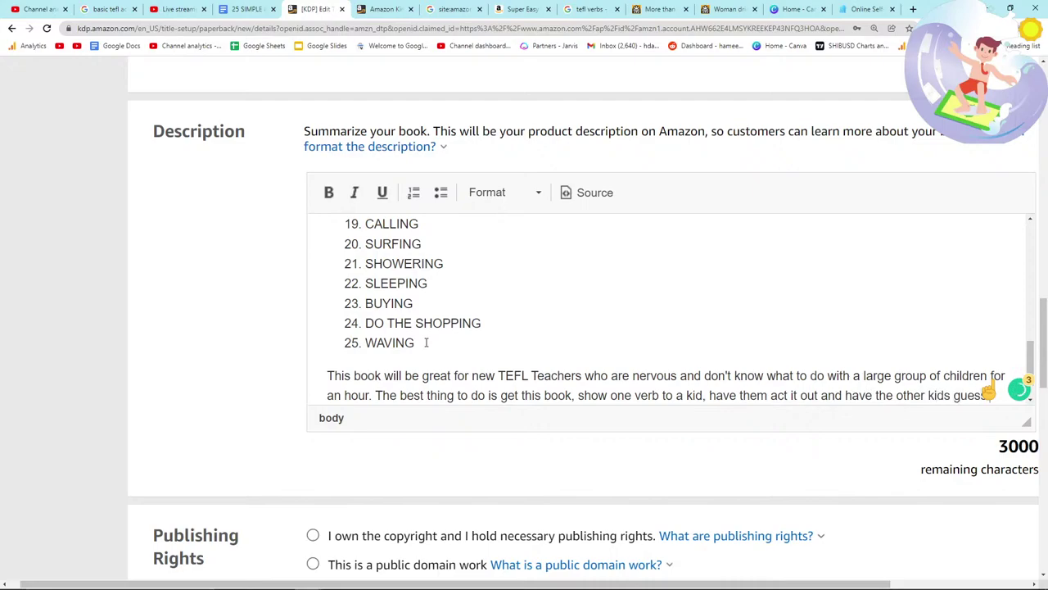
pyautogui.write('. You can also us')
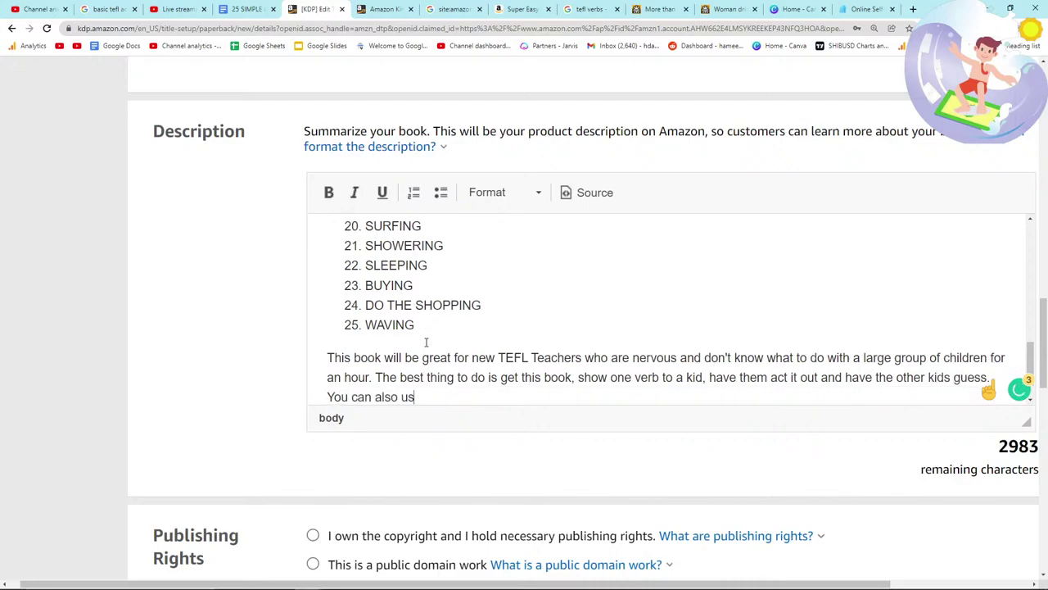
pyautogui.write('e it for hangman')
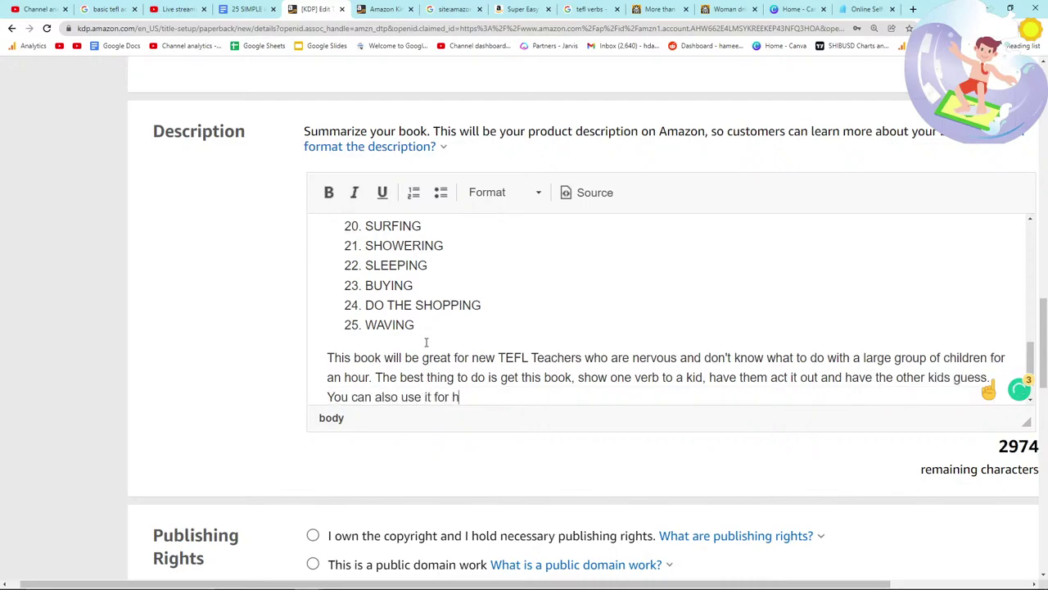
# Step: Add a paragraph noting the gerund and the infinitive are included for more advanced classes
pyautogui.press('Return')
pyautogui.write('For')
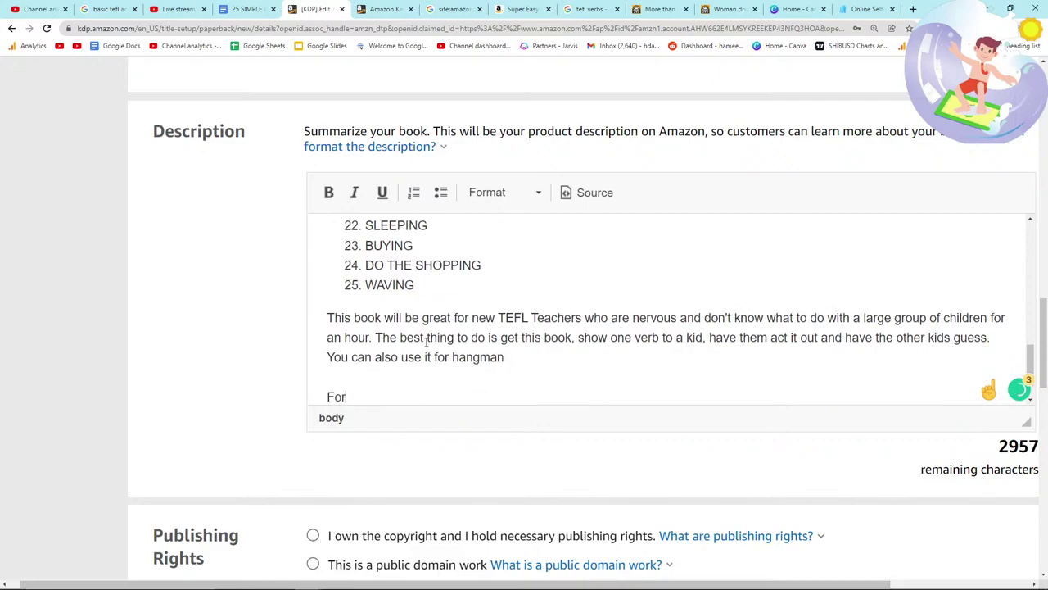
pyautogui.write(' more advanced classes the gerrund')
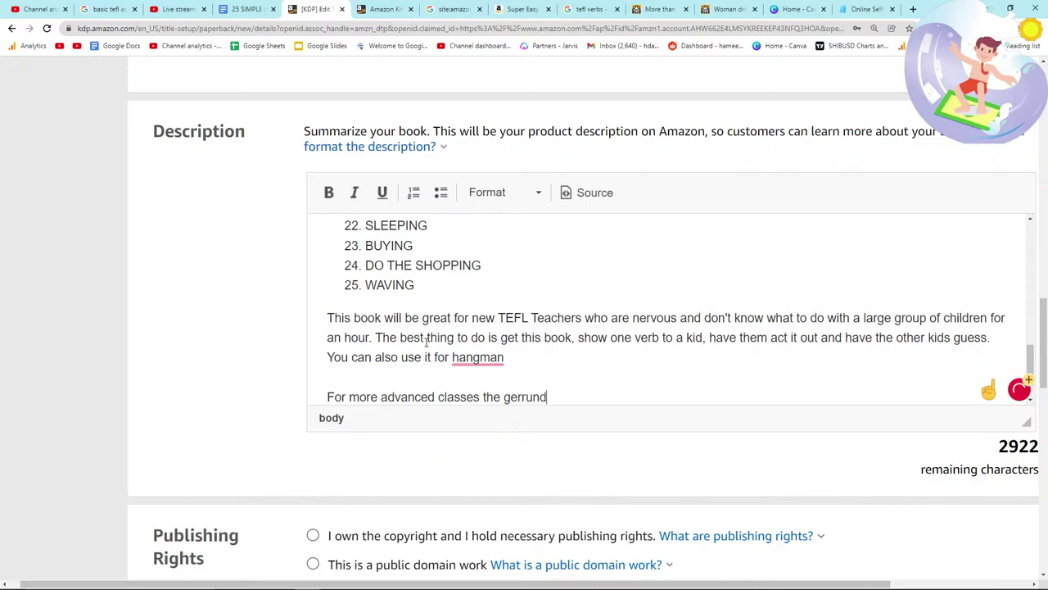
pyautogui.write(' is also included ')
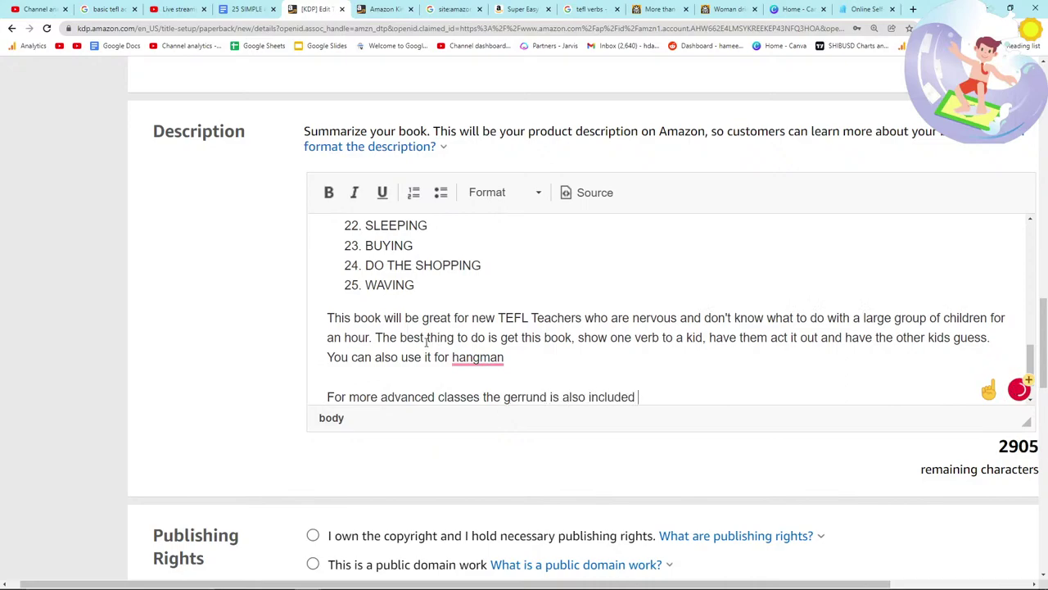
pyautogui.write('at the end ,a s wa')
pyautogui.press('BackSpace')
pyautogui.press('BackSpace')
pyautogui.press('BackSpace')
pyautogui.press('BackSpace')
pyautogui.write('s well as th')
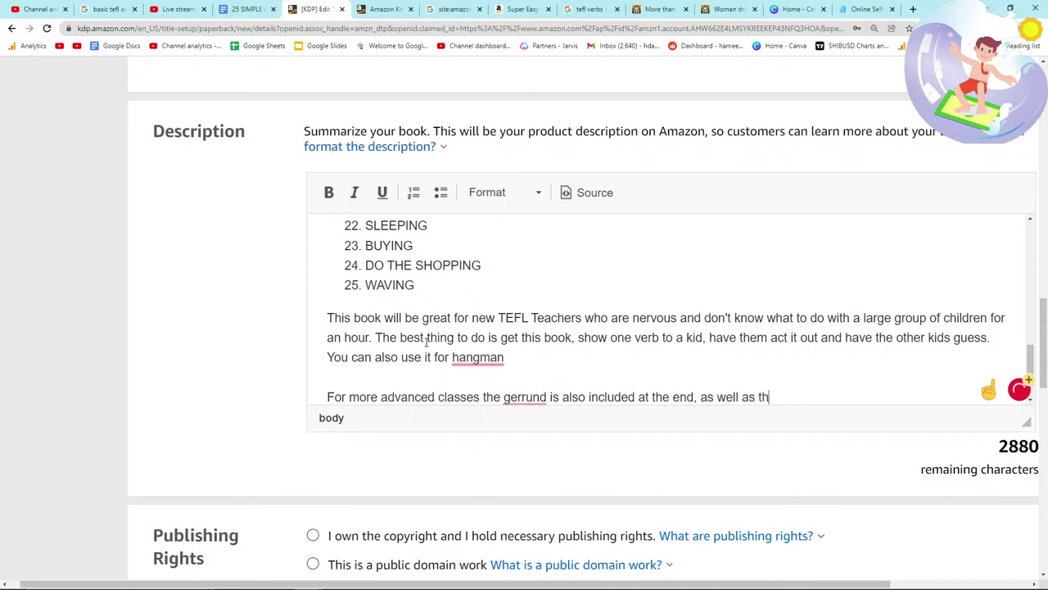
pyautogui.write('e infinitive')
pyautogui.hotkey('alt', 'Tab')
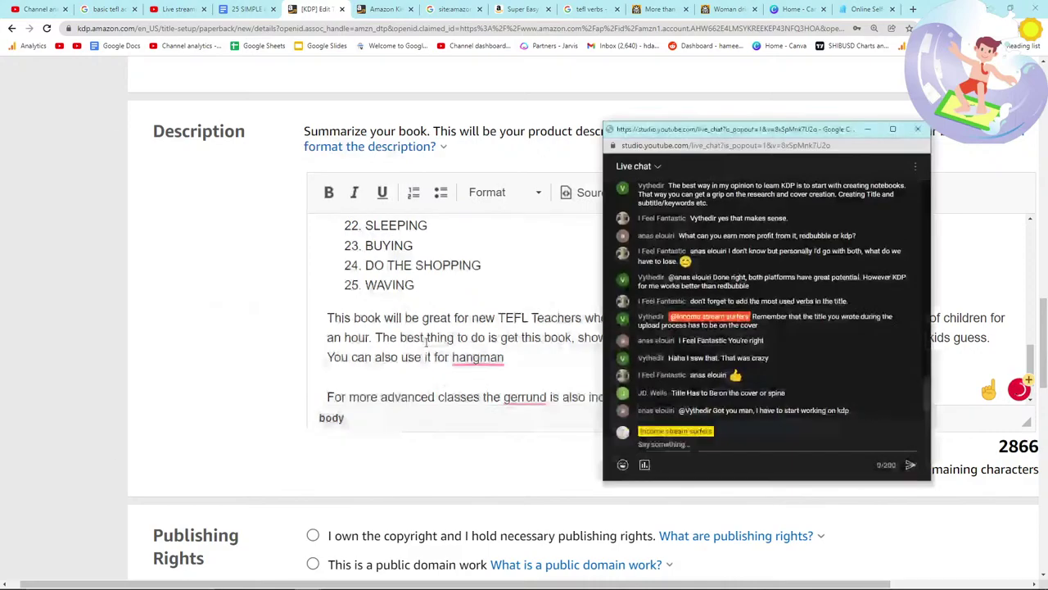
pyautogui.hotkey('alt', 'Tab')
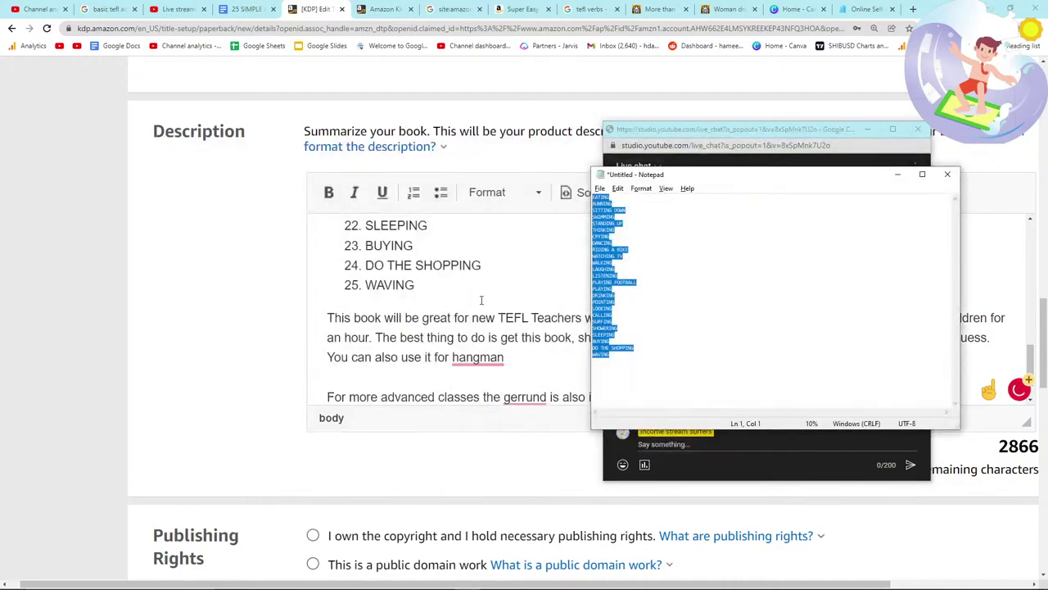
pyautogui.click(148, 280)
# Step: Paste the list of 25 -ING verbs on a new line below the waving boy picture
pyautogui.click(239, 9)
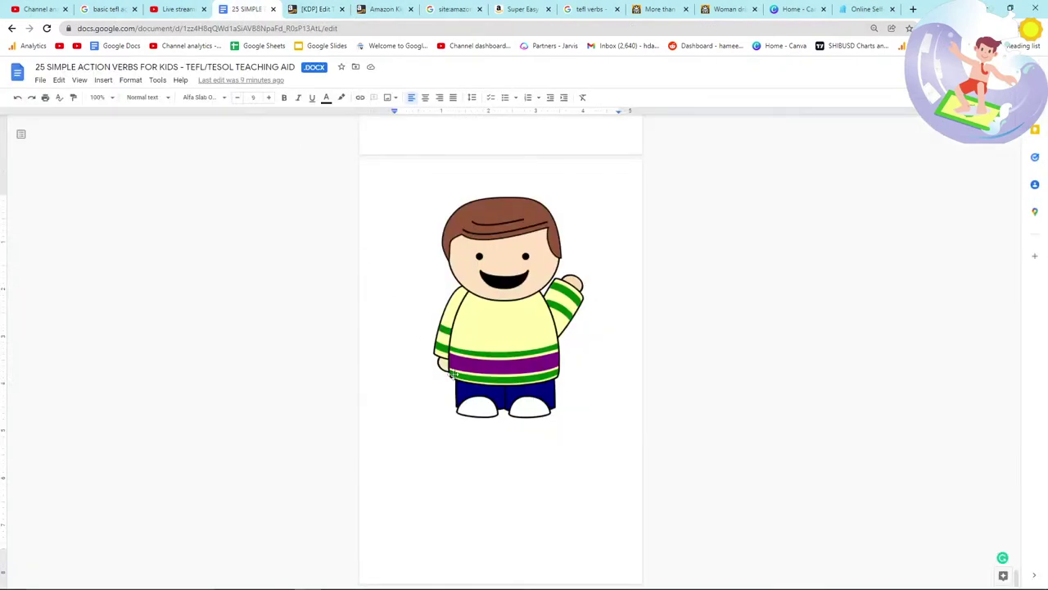
pyautogui.press('Return')
pyautogui.press('Return')
pyautogui.press('Return')
pyautogui.press('Return')
pyautogui.press('Return')
pyautogui.press('Return')
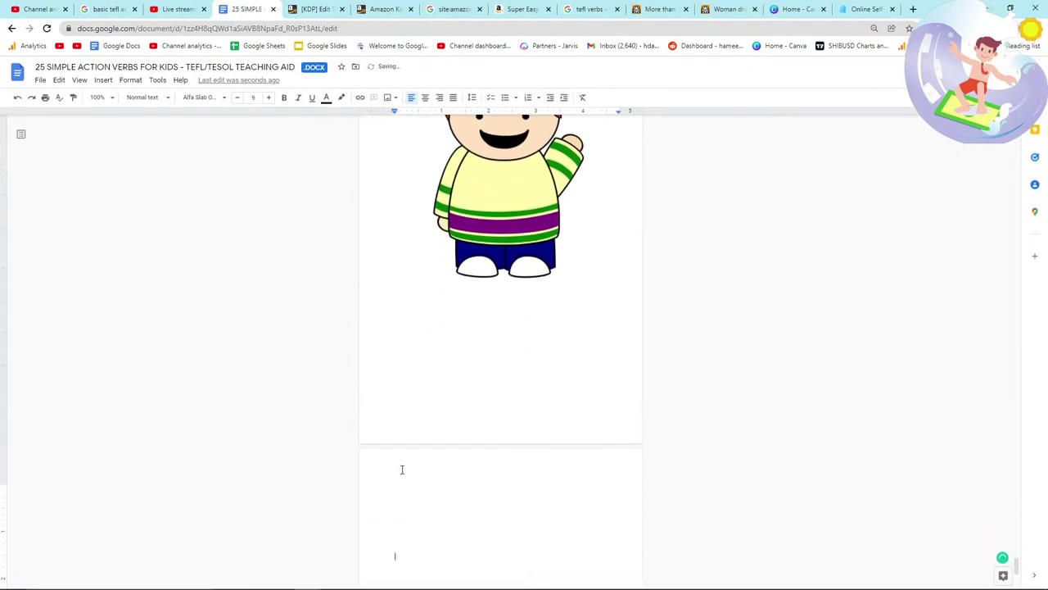
pyautogui.write('EATING RUNNING SITTING DOWN SWIMMING STANDING UP THINKING CRYING DANCING RIDING A BIKE WATCHING TV WALKING LAUGHING LISTENING PLAYING FOOTBALL PLAYING DRINKING POINTING LOOKING CALLING SURFING SHOWERING SLEEPING BUYING DO THE SHOPPING WAVING')
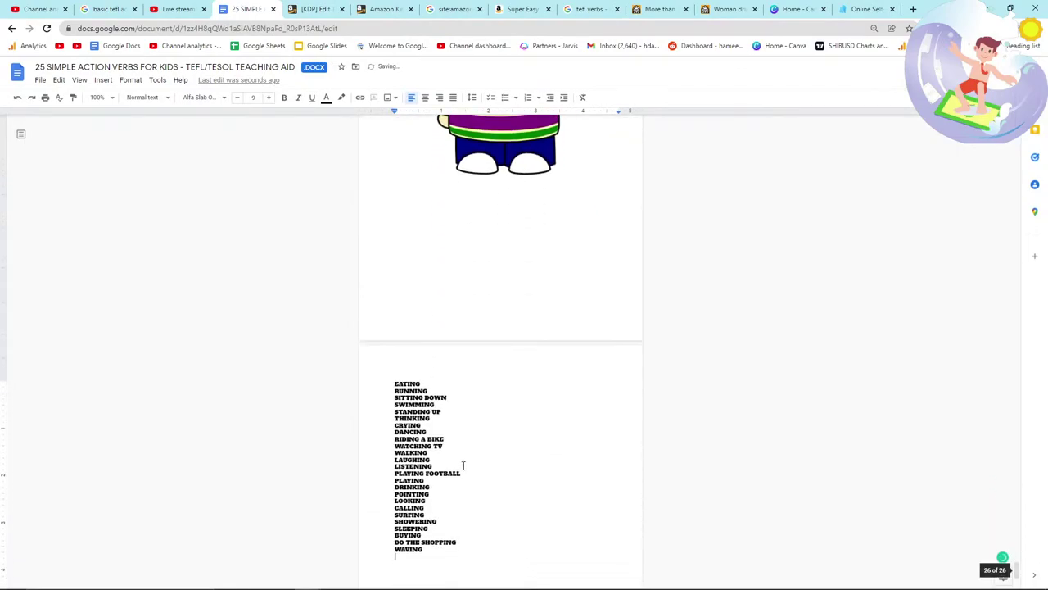
pyautogui.scroll(-1, 451, 547)
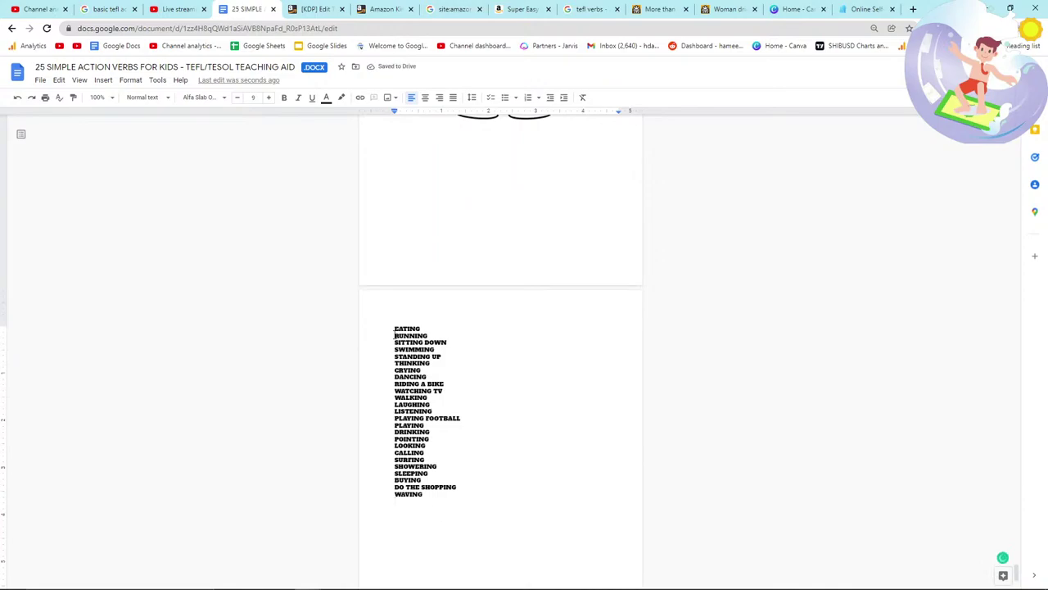
# Step: Above EATING, type the infinitives TO EAT, TO RUN, TO SIT DOWN and TO STAND UP
pyautogui.click(385, 332)
pyautogui.press('Return')
pyautogui.press('BackSpace')
pyautogui.click(386, 328)
pyautogui.press('Return')
pyautogui.press('Return')
pyautogui.click(396, 321)
pyautogui.write('TO EAT')
pyautogui.press('Return')
pyautogui.write('BO RUN')
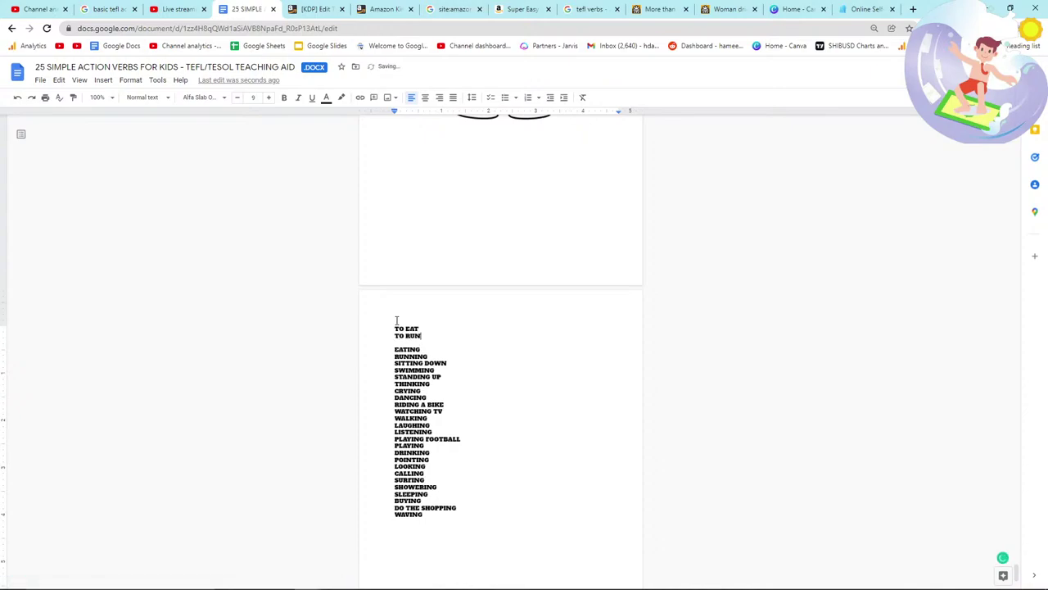
pyautogui.press('Return')
pyautogui.write('TO SIT DOWN')
pyautogui.press('Return')
pyautogui.write('TO STAND UP')
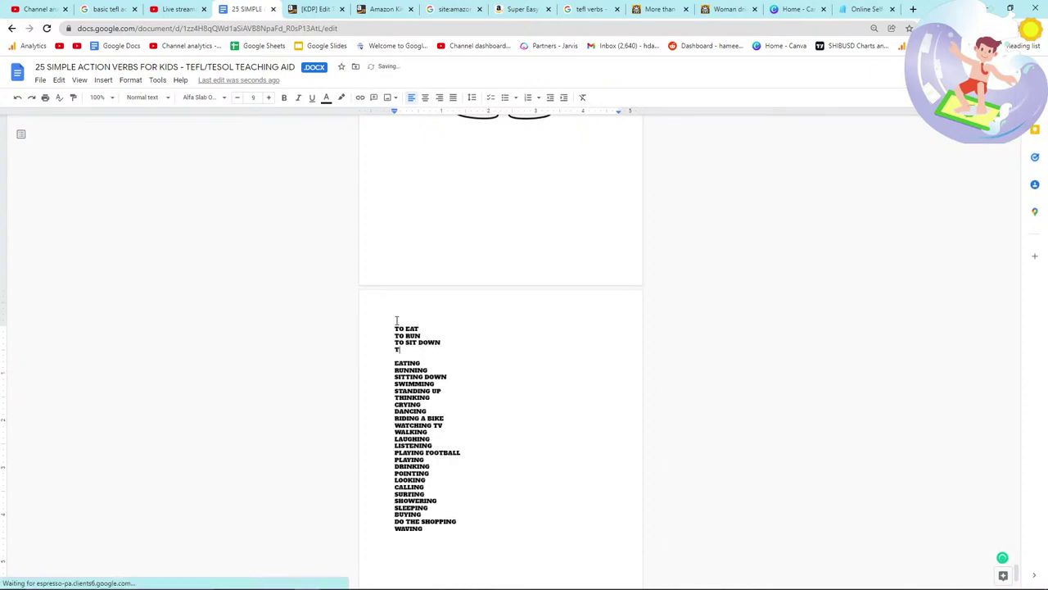
# Step: Continue with TO THINK, TO CRY, TO DANCE, TO RIDE A BIKE, TO WATCH TV, TO WALK, TO LAUGH
pyautogui.press('Return')
pyautogui.write('TO THINK')
pyautogui.press('Return')
pyautogui.write('TO CRY')
pyautogui.press('Return')
pyautogui.write('TO DANCE')
pyautogui.press('Return')
pyautogui.write('TO RIDE A BIKE')
pyautogui.press('Return')
pyautogui.write('TO WATCH TV')
pyautogui.press('Return')
pyautogui.write('TO WALK')
pyautogui.press('Return')
pyautogui.write('TO LAUGH')
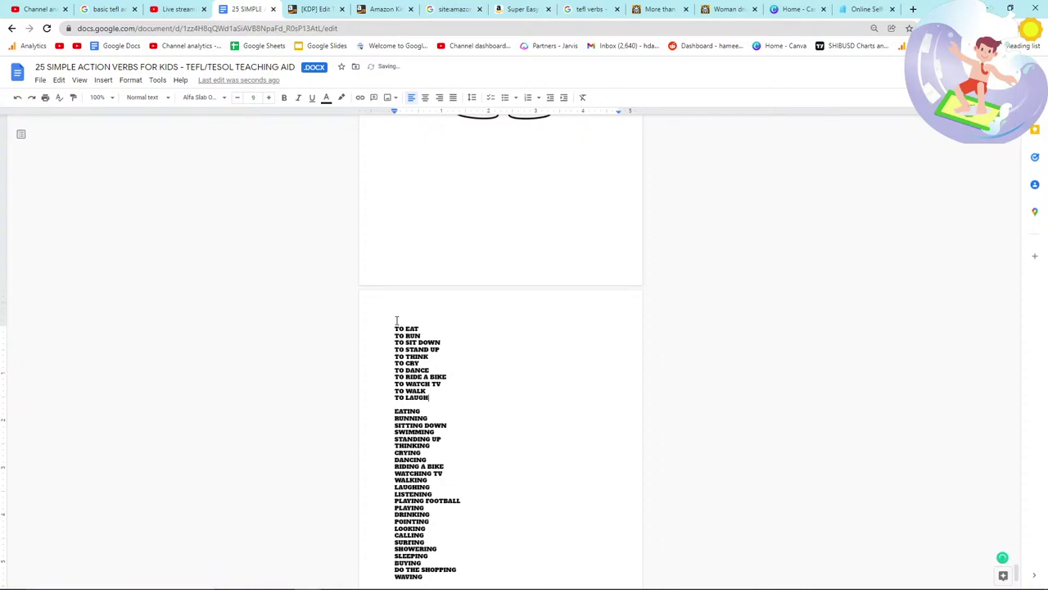
# Step: Add TO LISTEN, TO PLAY FOOTBALL, TO PLAY, TO DRINK, TO POINT, TO LOOK and TO CALL
pyautogui.press('Return')
pyautogui.write('TO LISTEN')
pyautogui.press('Return')
pyautogui.write('TO')
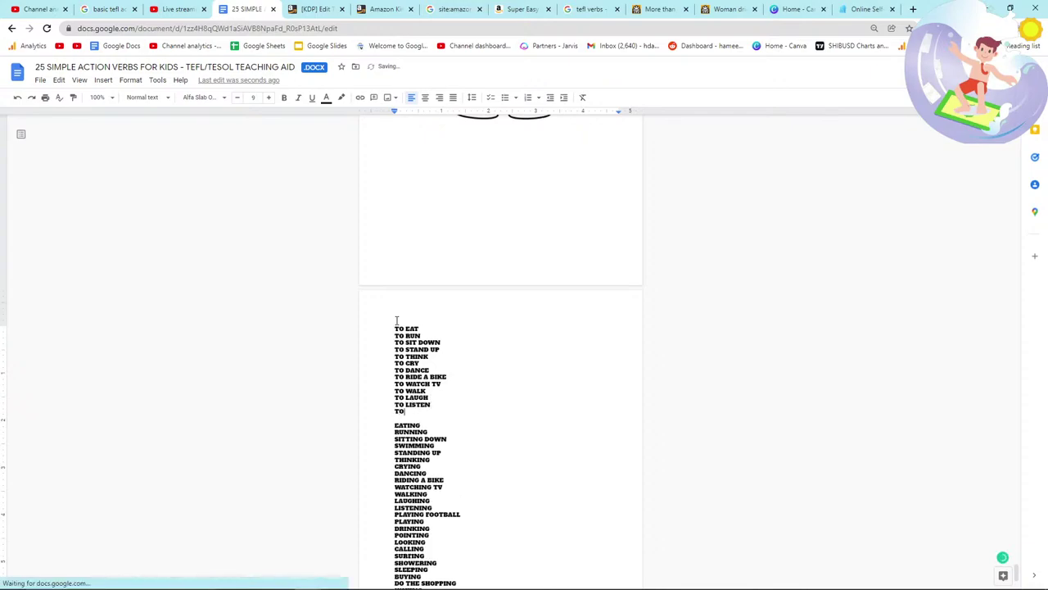
pyautogui.write(' PLAY FOOTBALL')
pyautogui.press('Return')
pyautogui.write('TO PLAY')
pyautogui.press('Return')
pyautogui.write('TO ')
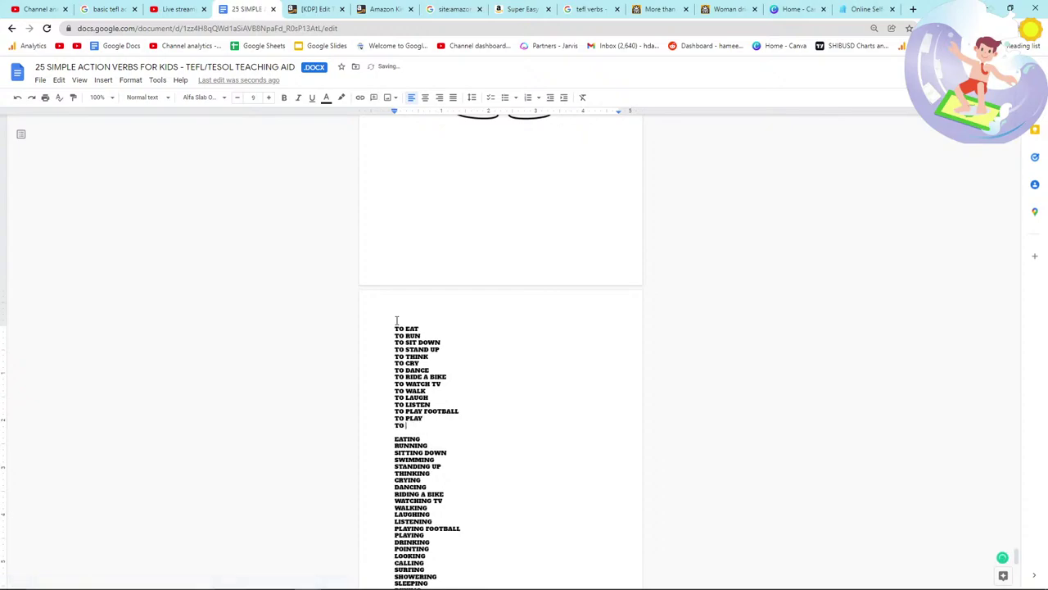
pyautogui.write('DRINK')
pyautogui.press('Return')
pyautogui.write('TO POINT')
pyautogui.press('Return')
pyautogui.write('TO LI')
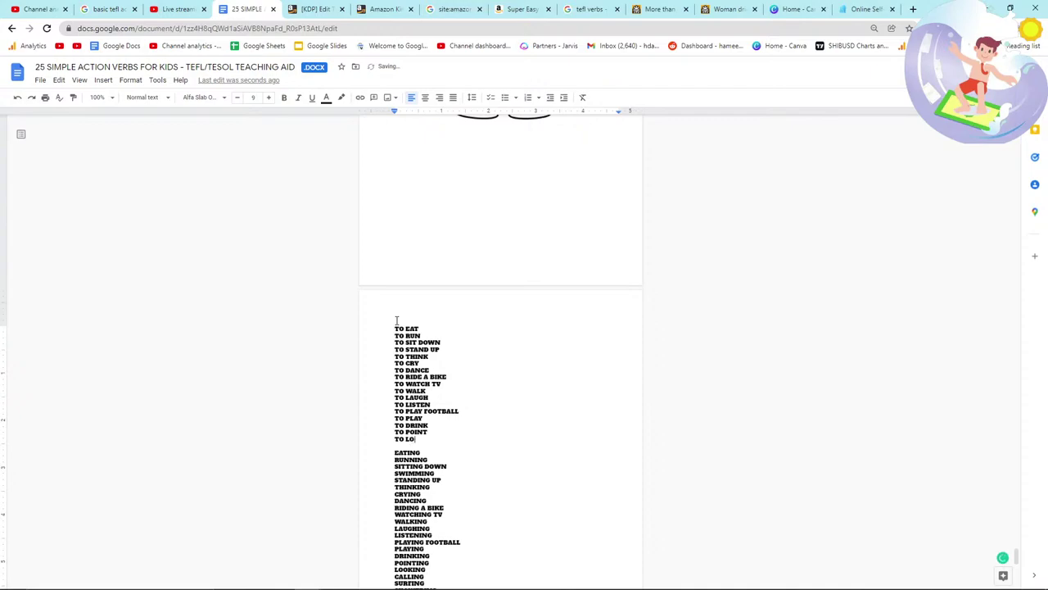
pyautogui.write('OK')
pyautogui.press('Return')
pyautogui.write('TO CALL')
# Step: Finish the infinitive list with TO SURF, TO SHOWER, TO SLEEP, TO BUY, DO THE SHOP, TO WAVE
pyautogui.scroll(-3, 400, 318)
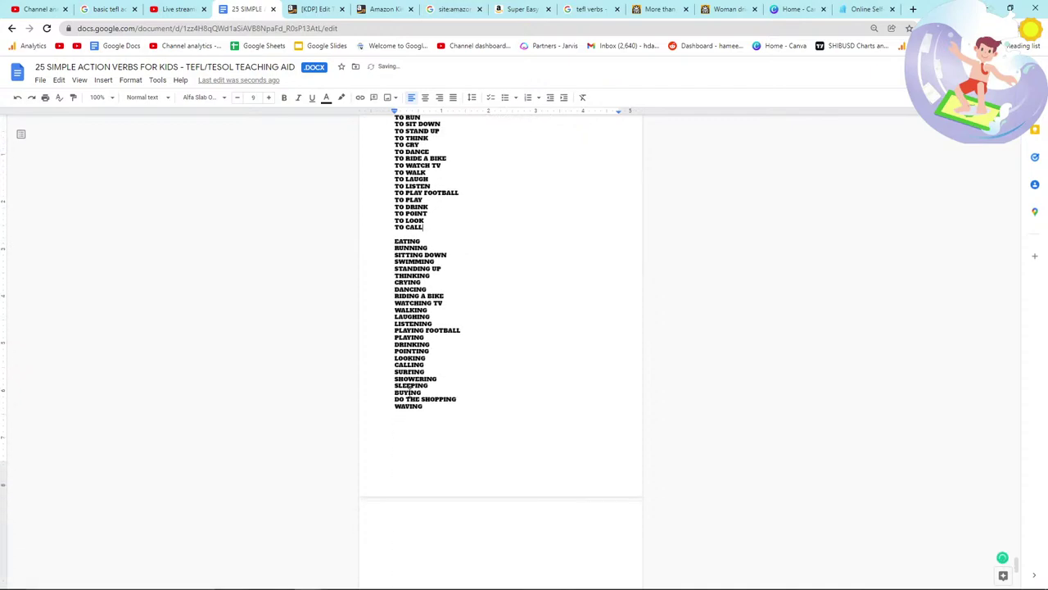
pyautogui.press('Return')
pyautogui.write('TO SURF')
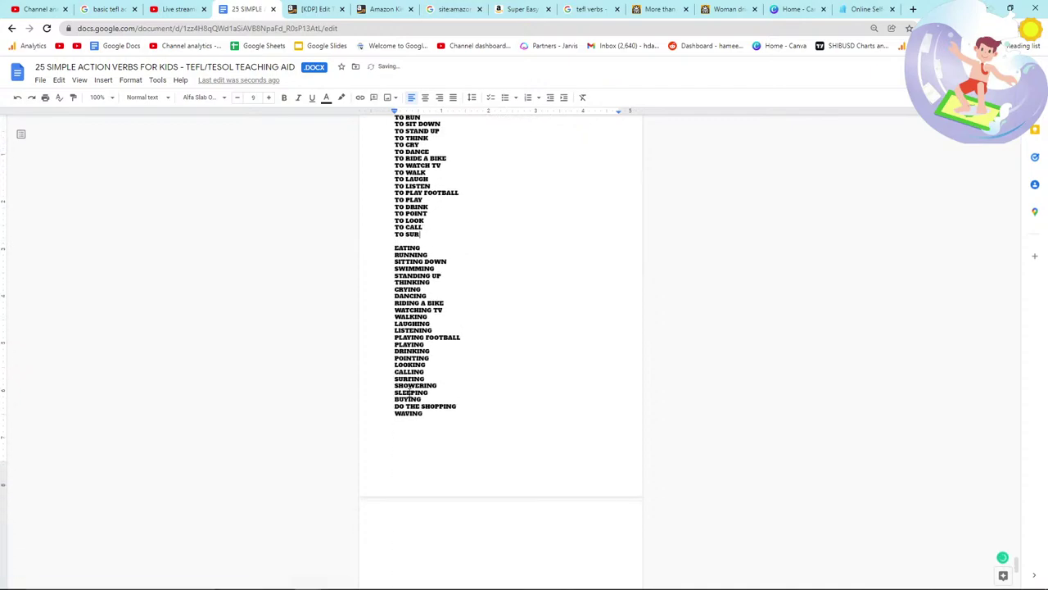
pyautogui.press('Return')
pyautogui.write('TO SHOWER')
pyautogui.press('Return')
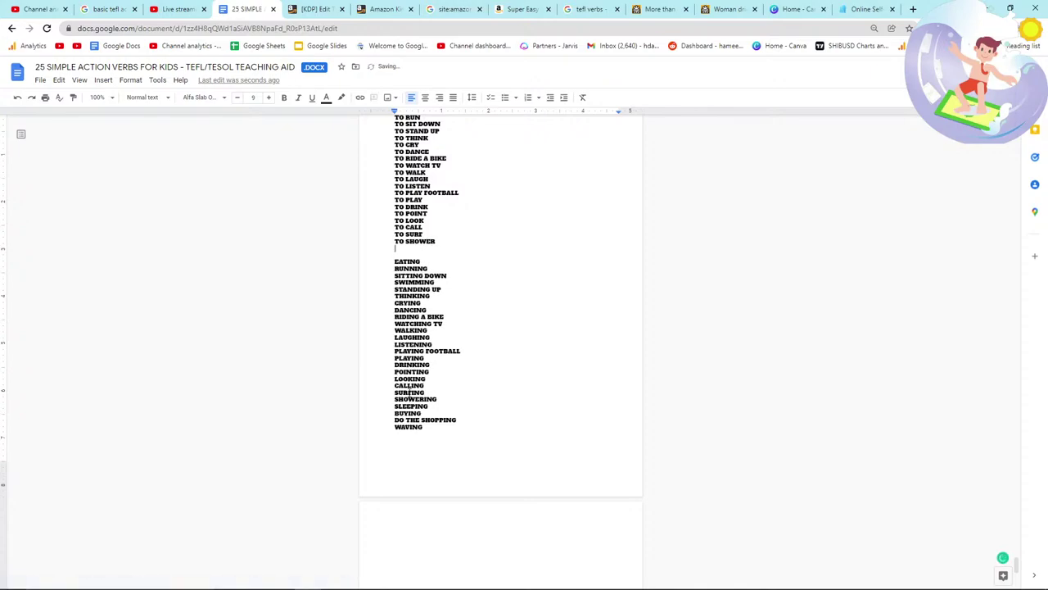
pyautogui.write('TO SLEEP')
pyautogui.press('Return')
pyautogui.write('TO BUY')
pyautogui.press('Return')
pyautogui.write('DO TH')
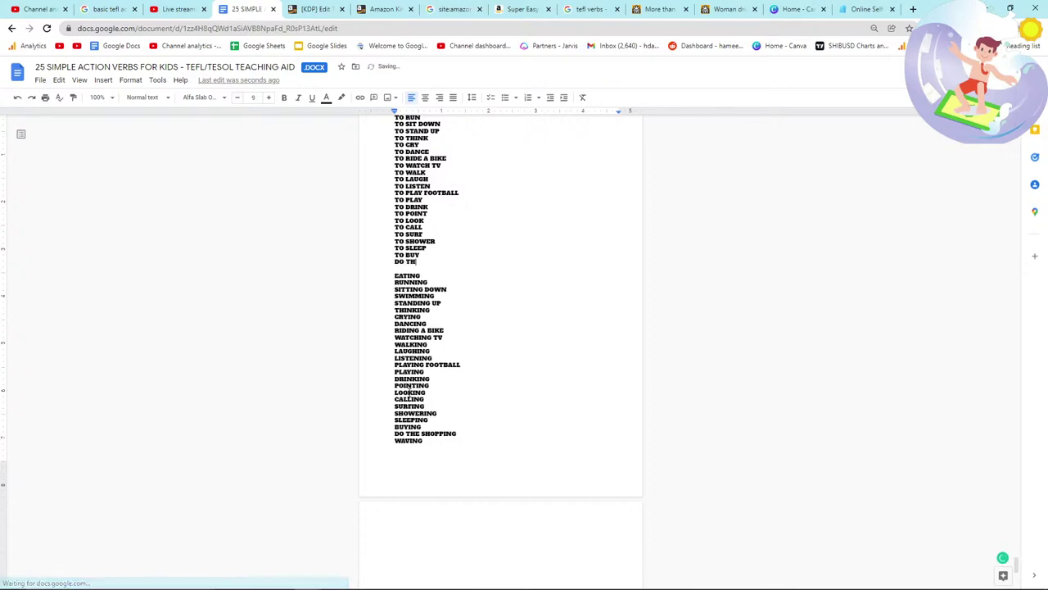
pyautogui.write('E SHOP')
pyautogui.press('Return')
pyautogui.write('TO WAVE')
pyautogui.scroll(1, 443, 442)
pyautogui.scroll(5, 480, 358)
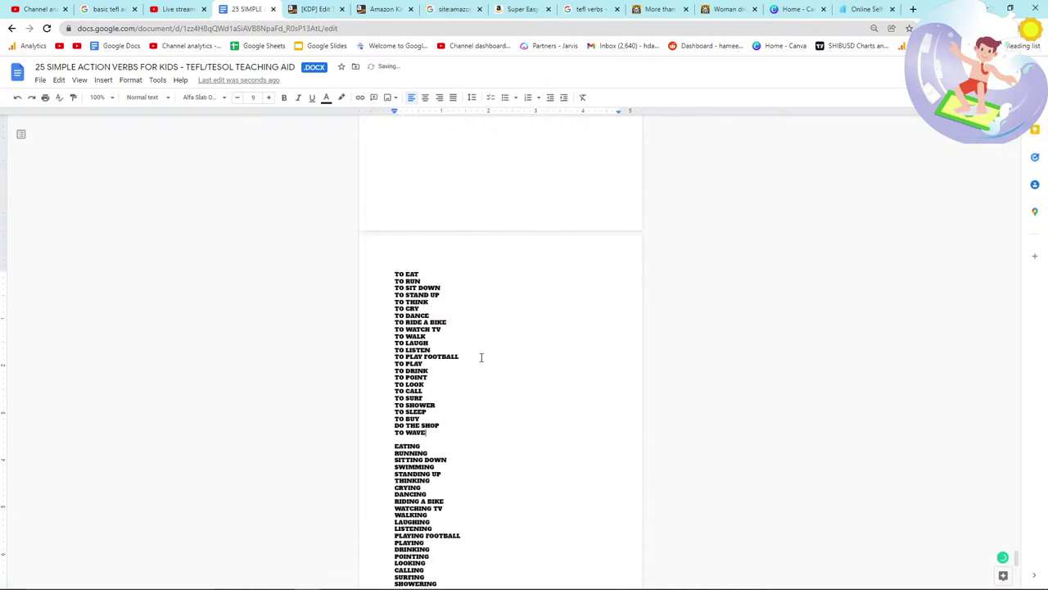
pyautogui.scroll(-6, 481, 358)
pyautogui.moveTo(392, 227); pyautogui.dragTo(450, 405)
pyautogui.scroll(2, 477, 342)
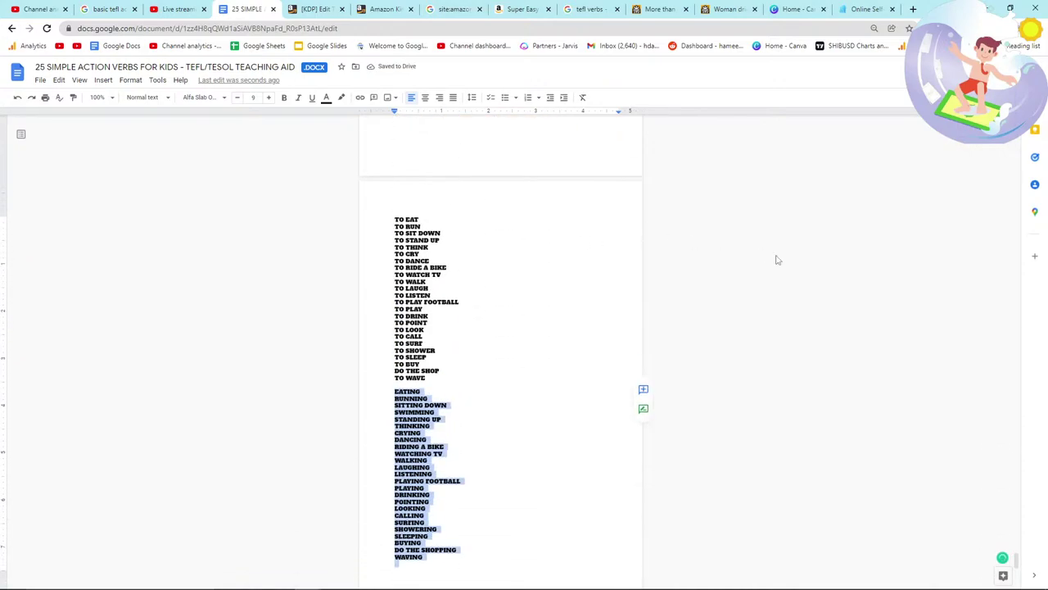
# Step: Read the live chat message about template size
pyautogui.hotkey('alt', 'Tab')
pyautogui.hotkey('alt', 'Tab')
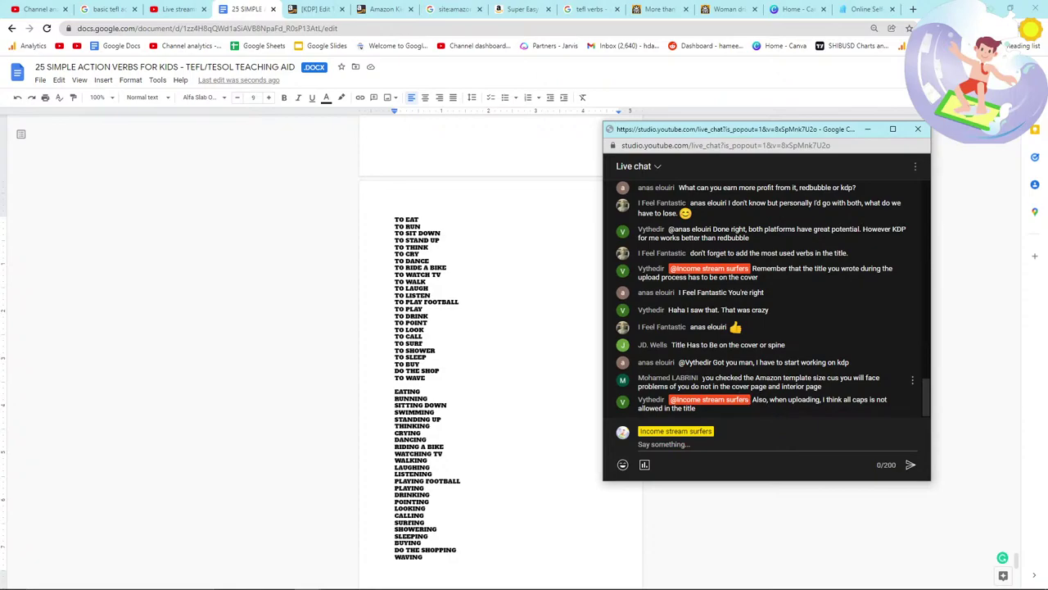
pyautogui.moveTo(702, 378); pyautogui.dragTo(844, 388)
pyautogui.click(843, 387)
# Step: Delete the empty final page so the manuscript is 26 pages
pyautogui.click(421, 255)
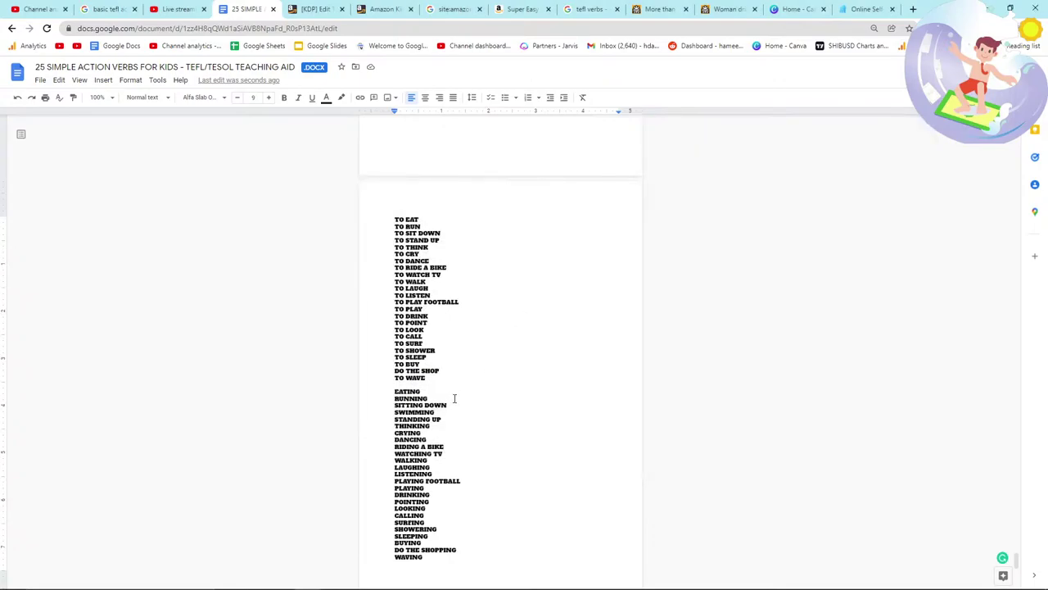
pyautogui.scroll(-2, 381, 213)
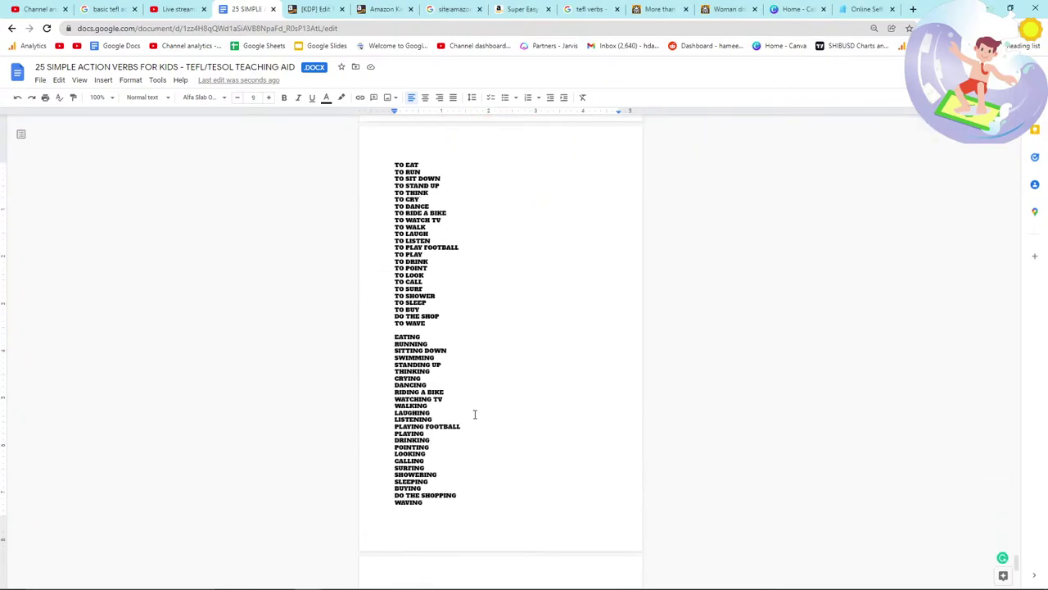
pyautogui.scroll(5, 474, 414)
pyautogui.scroll(-10, 474, 415)
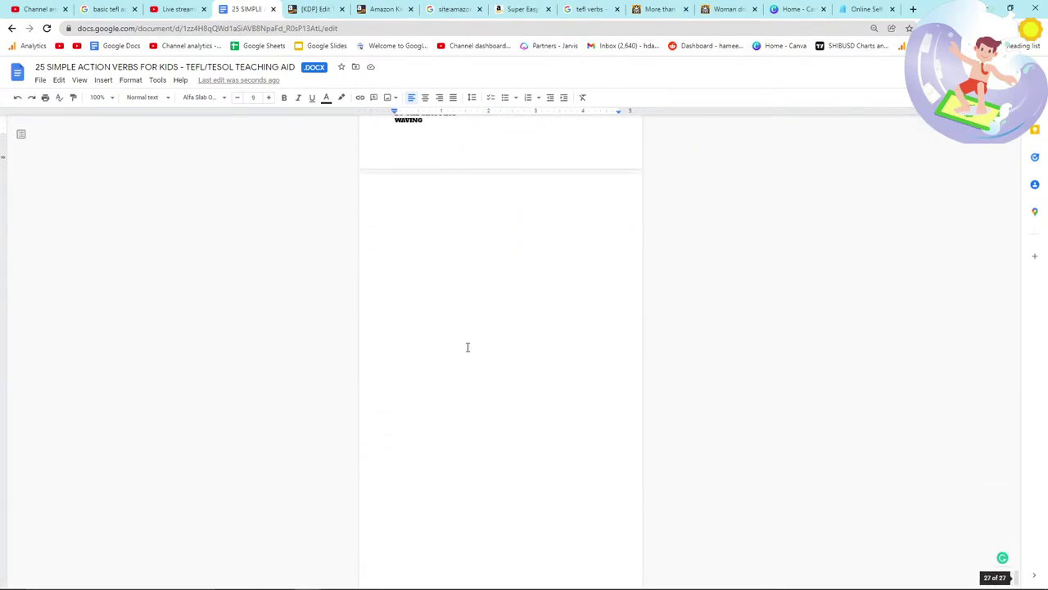
pyautogui.click(465, 336)
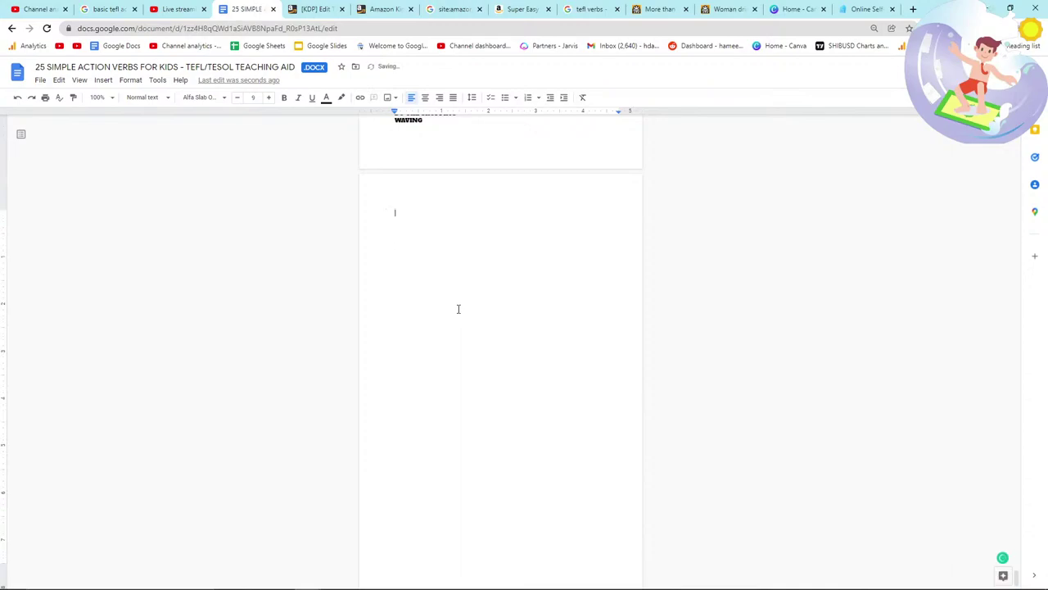
pyautogui.press('BackSpace')
pyautogui.scroll(10, 458, 306)
pyautogui.scroll(2, 714, 374)
# Step: Download the verb book as a PDF Document and save it
pyautogui.click(41, 80)
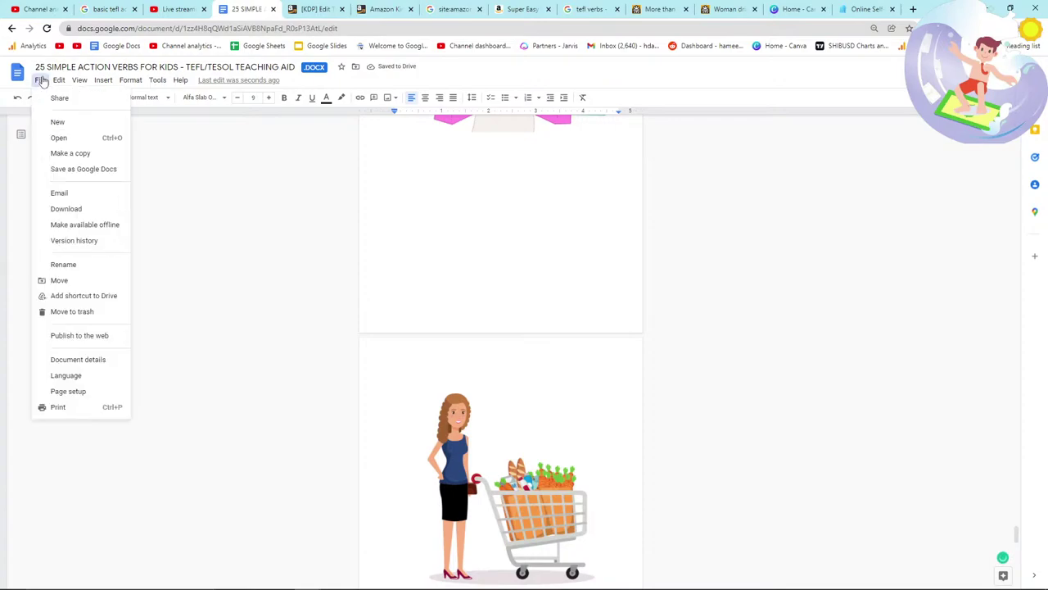
pyautogui.moveTo(89, 210)
pyautogui.click(213, 261)
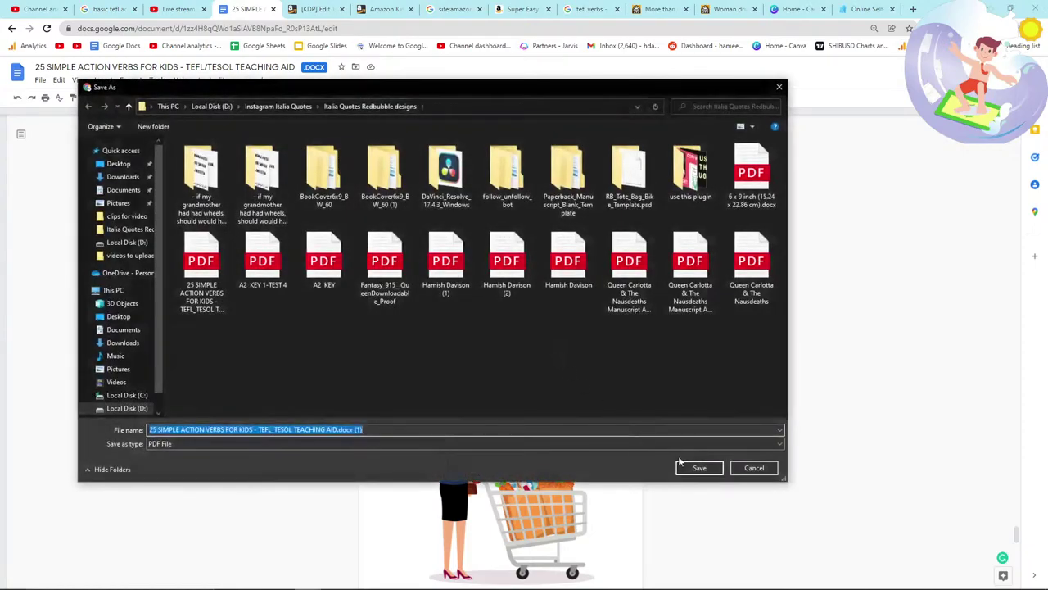
pyautogui.click(695, 468)
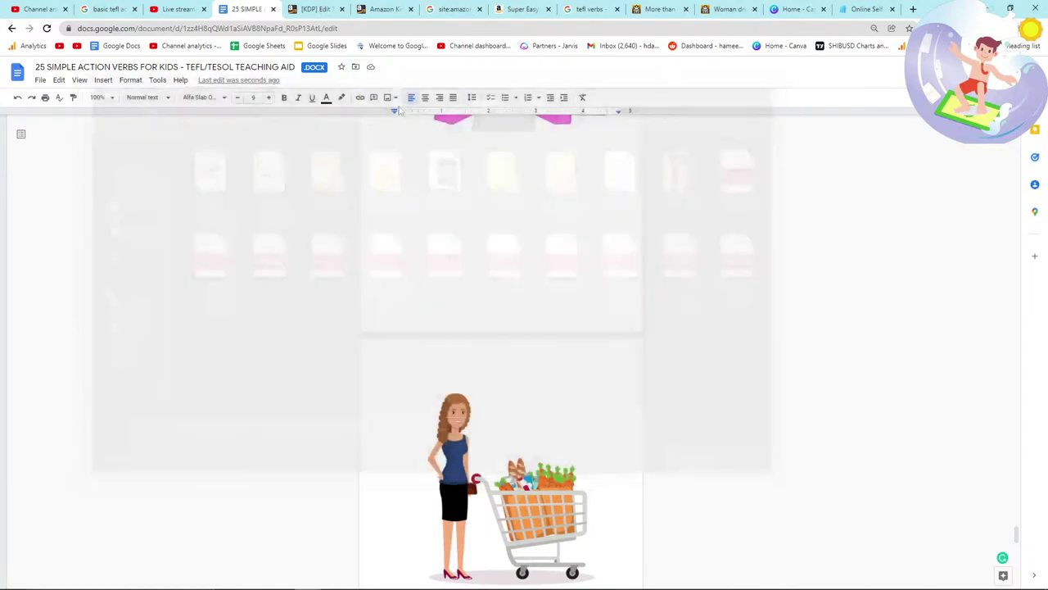
pyautogui.click(333, 8)
pyautogui.scroll(-1, 467, 283)
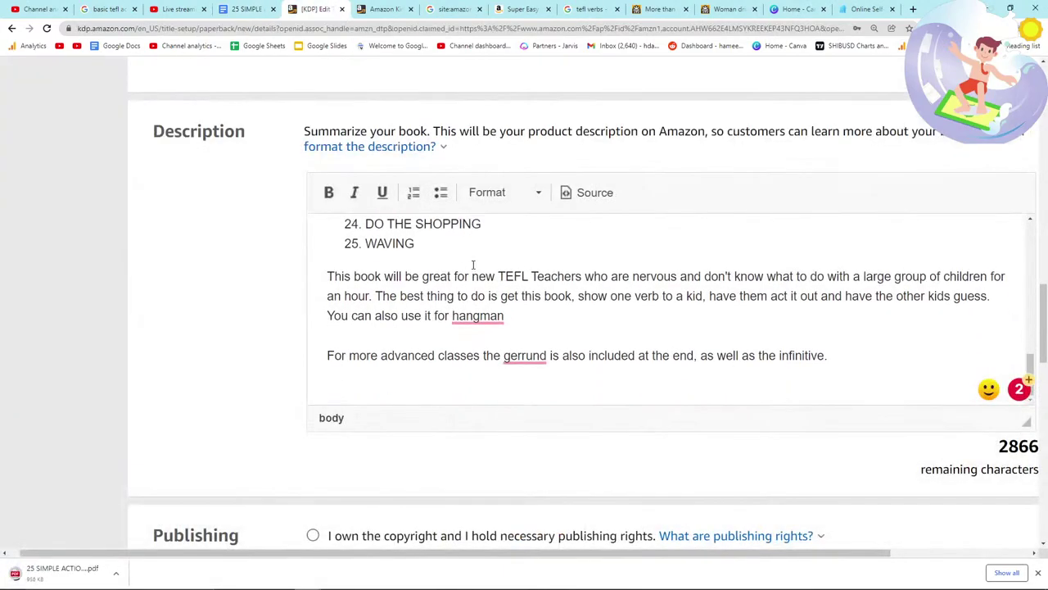
# Step: Correct 'gerrund' to 'gerund' in the description and check the spelling with a web search
pyautogui.click(524, 355)
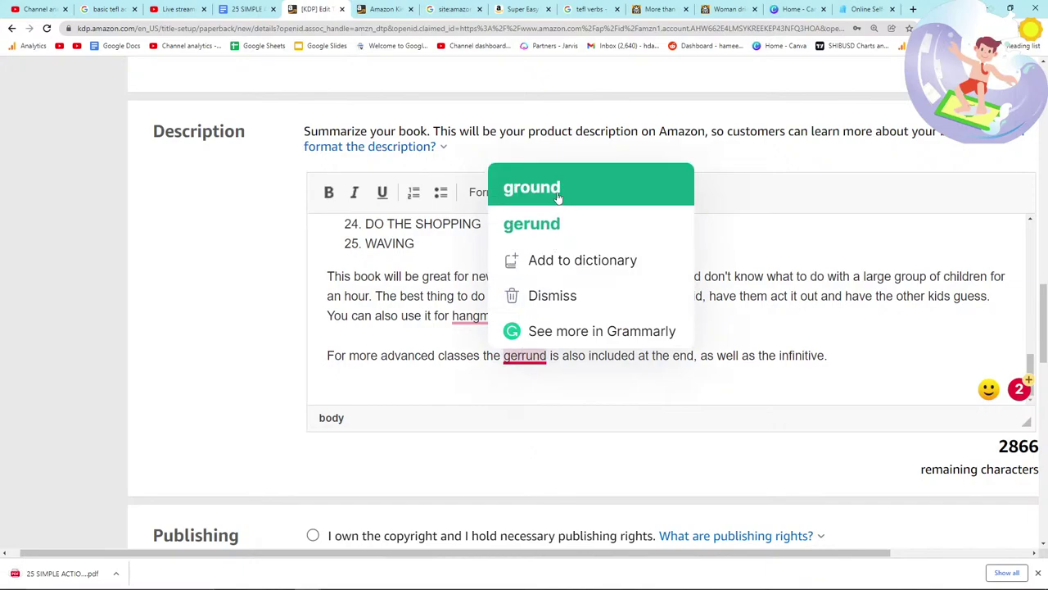
pyautogui.click(542, 225)
pyautogui.click(913, 10)
pyautogui.write('THE GR')
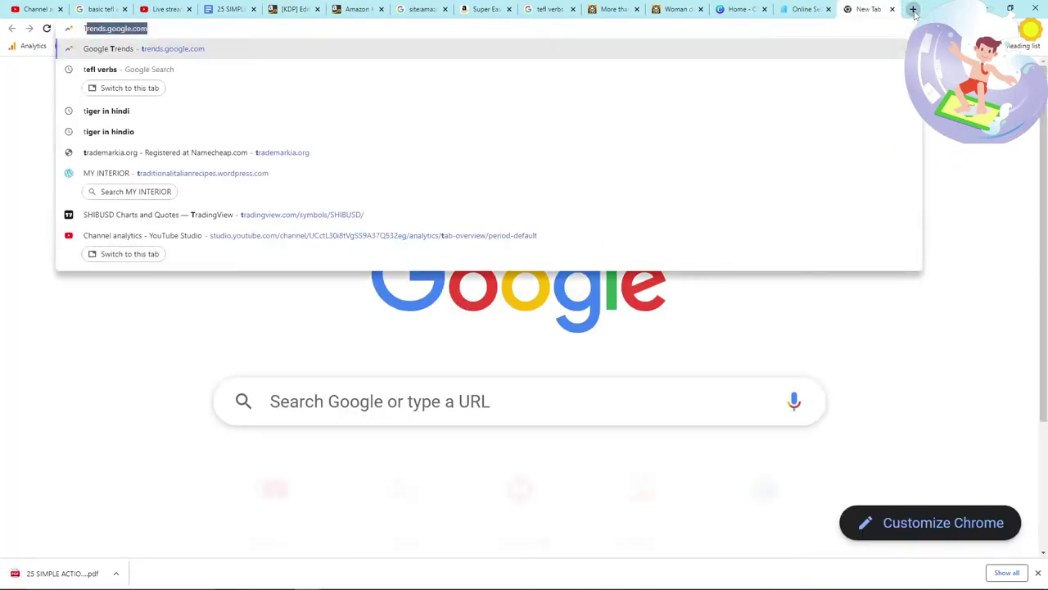
pyautogui.write('ERRUND')
pyautogui.press('Return')
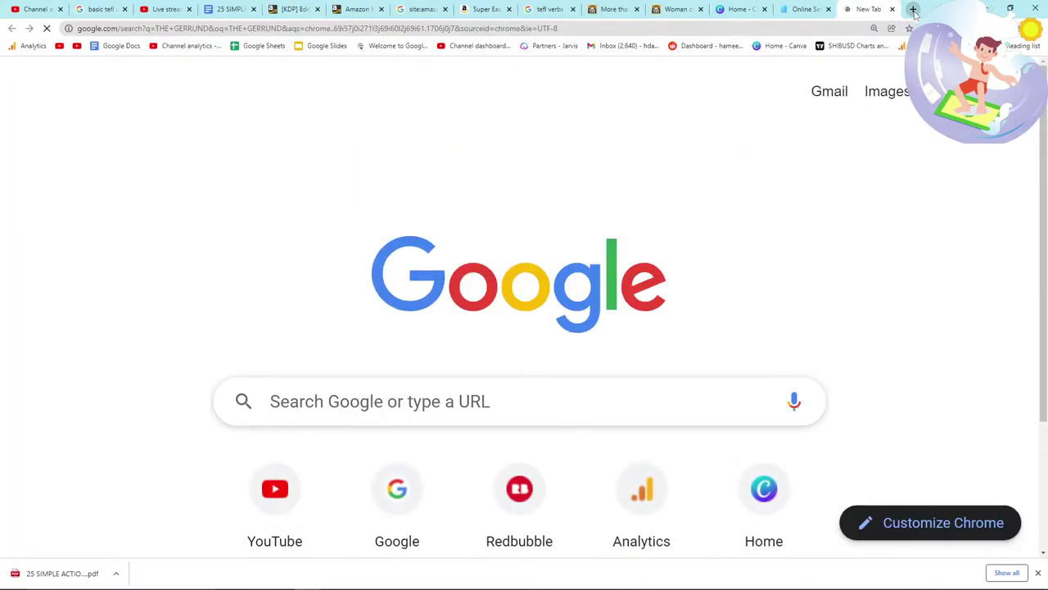
# Step: Remove the extra 'r' so the subtitle reads 'Gerund'
pyautogui.click(229, 9)
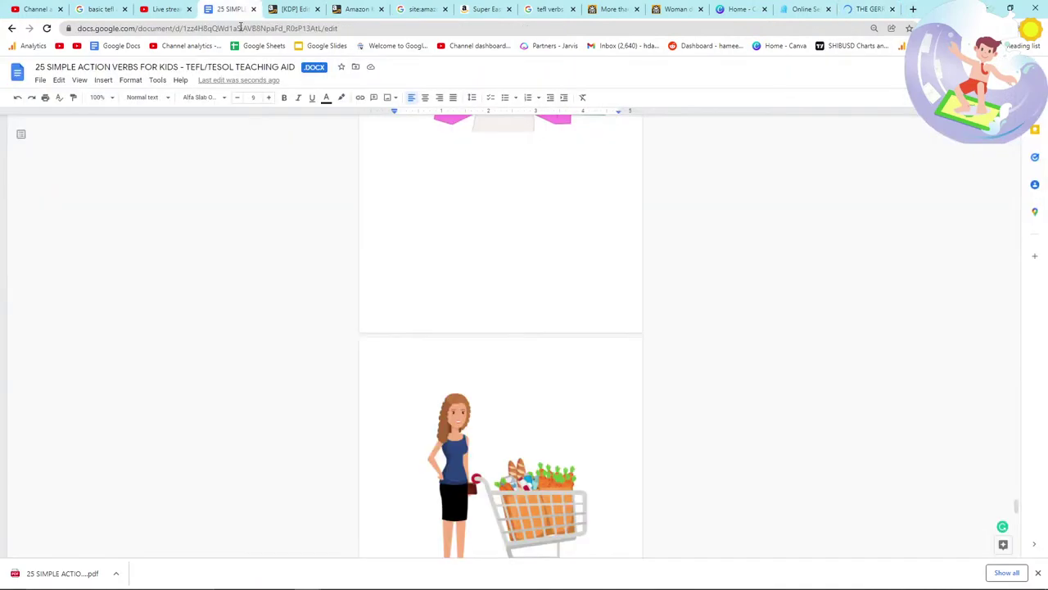
pyautogui.hotkey('ctrl', 'f')
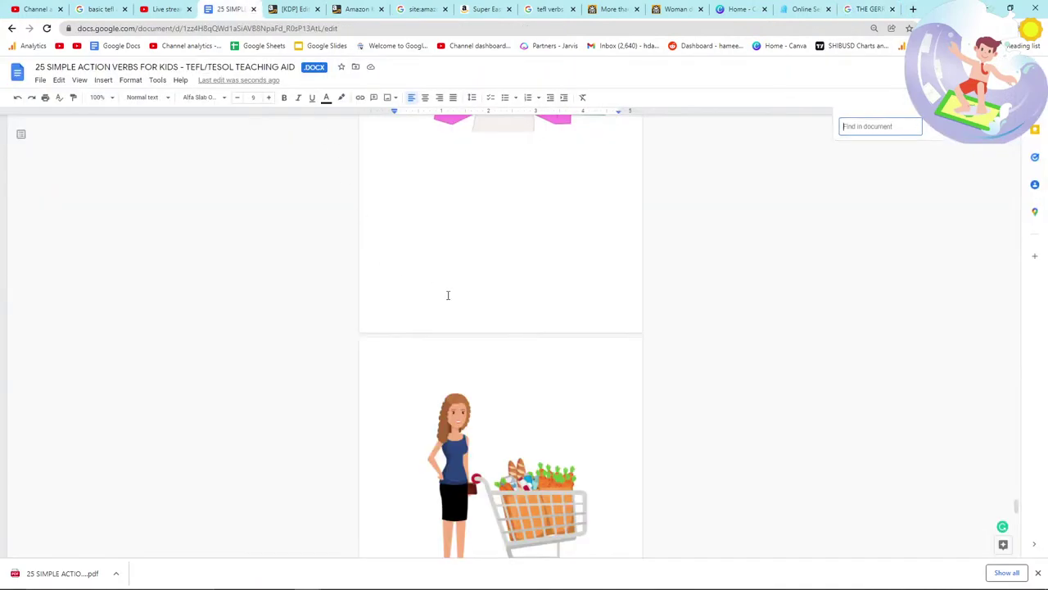
pyautogui.click(293, 9)
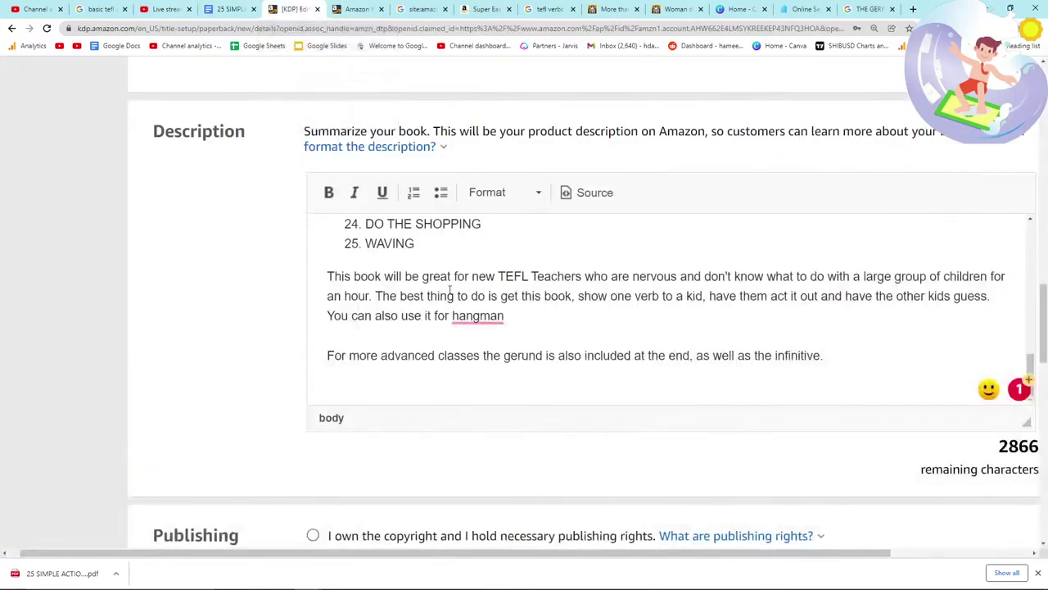
pyautogui.scroll(10, 246, 262)
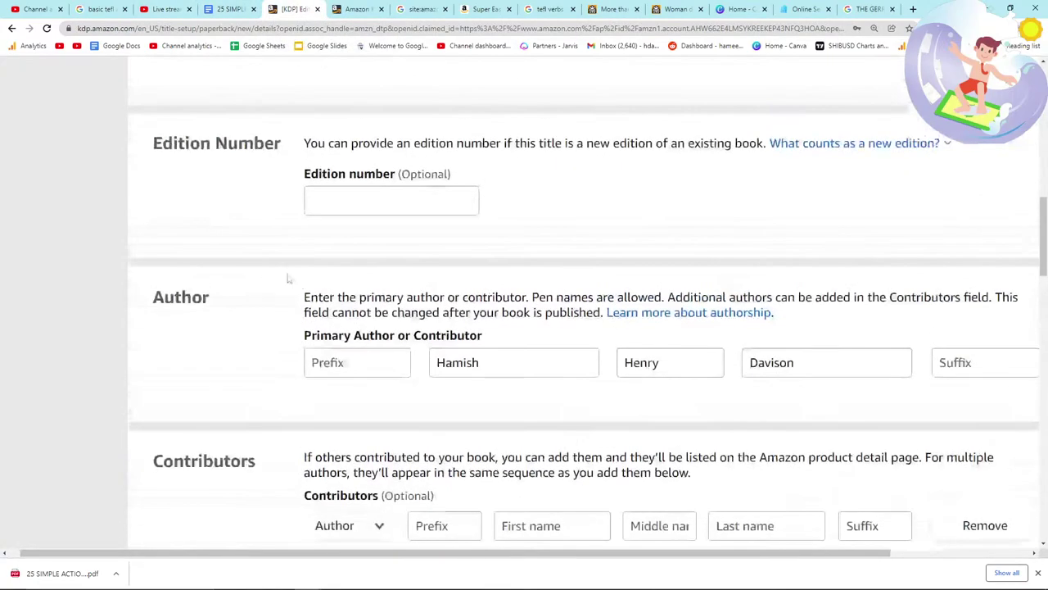
pyautogui.click(408, 131)
pyautogui.press('BackSpace')
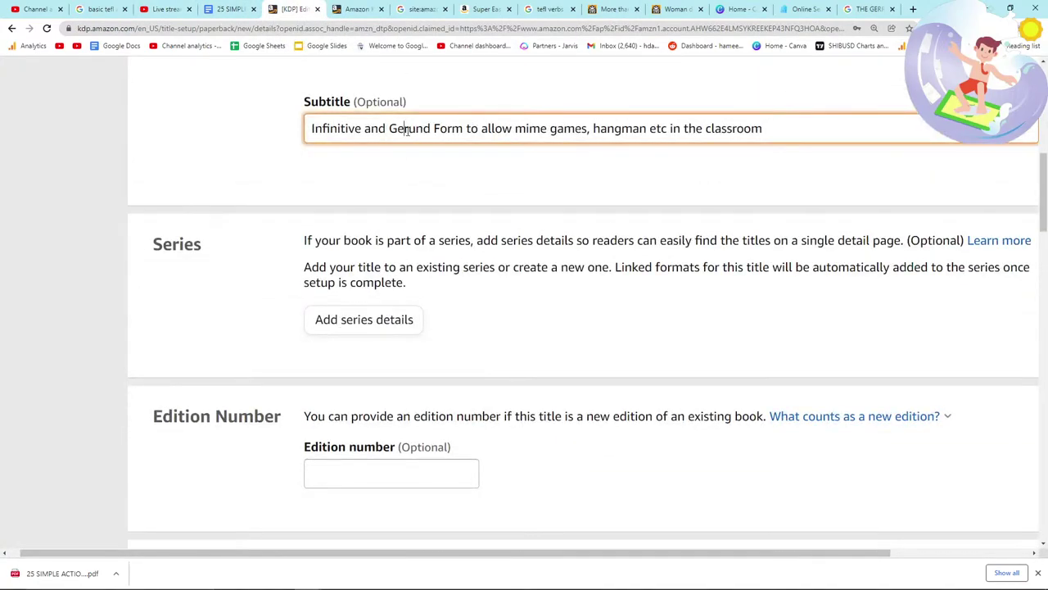
# Step: Open the 'Learn more about book titles' guidelines in a background tab
pyautogui.scroll(3, 408, 131)
pyautogui.moveTo(517, 253); pyautogui.dragTo(152, 247)
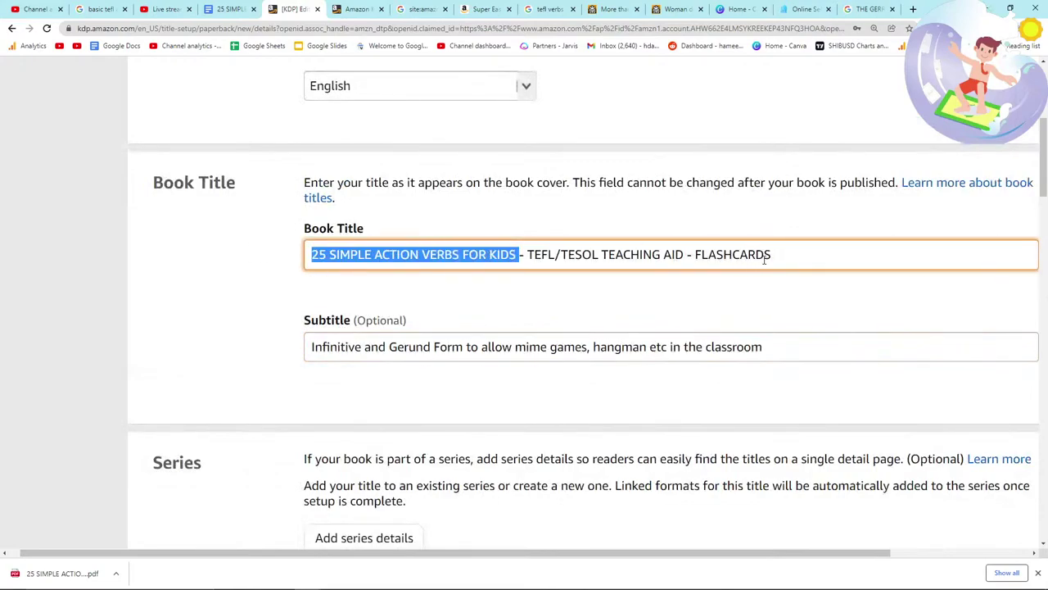
pyautogui.click(653, 275)
pyautogui.middleClick(905, 182)
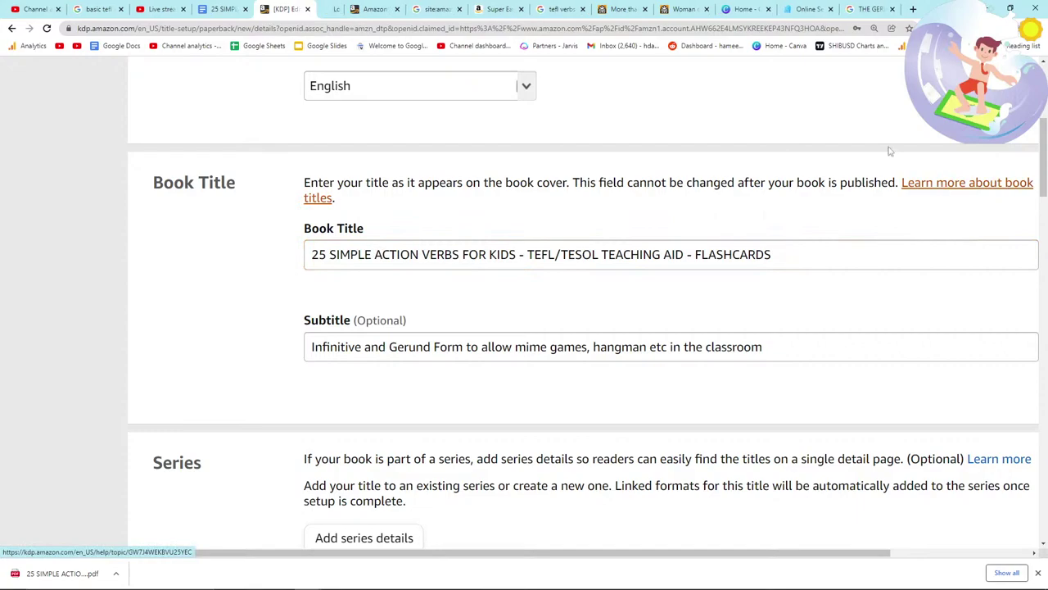
pyautogui.click(348, 8)
pyautogui.hotkey('ctrl', 'f')
pyautogui.write('CAPITALS')
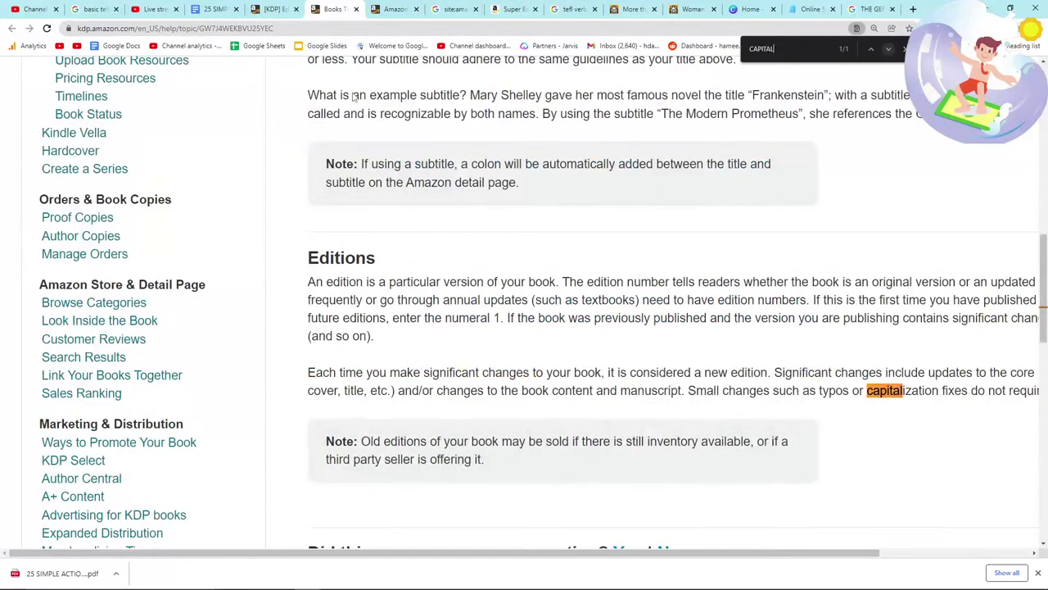
pyautogui.hscroll(5, 618, 366)
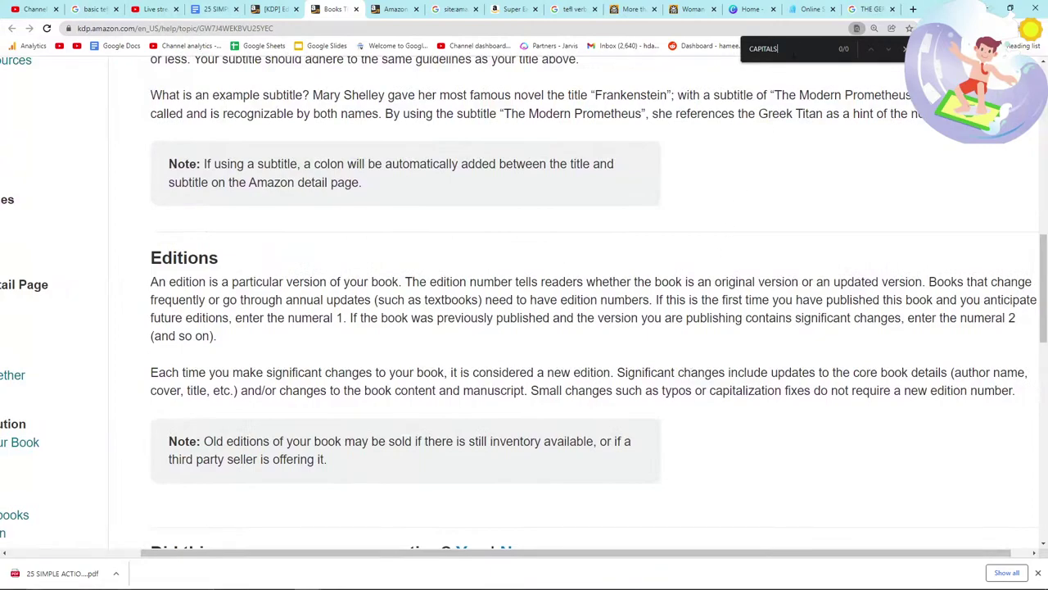
pyautogui.press('BackSpace')
pyautogui.hotkey('ctrl', 'a')
pyautogui.press('BackSpace')
pyautogui.scroll(5, 426, 287)
pyautogui.hscroll(-5, 426, 286)
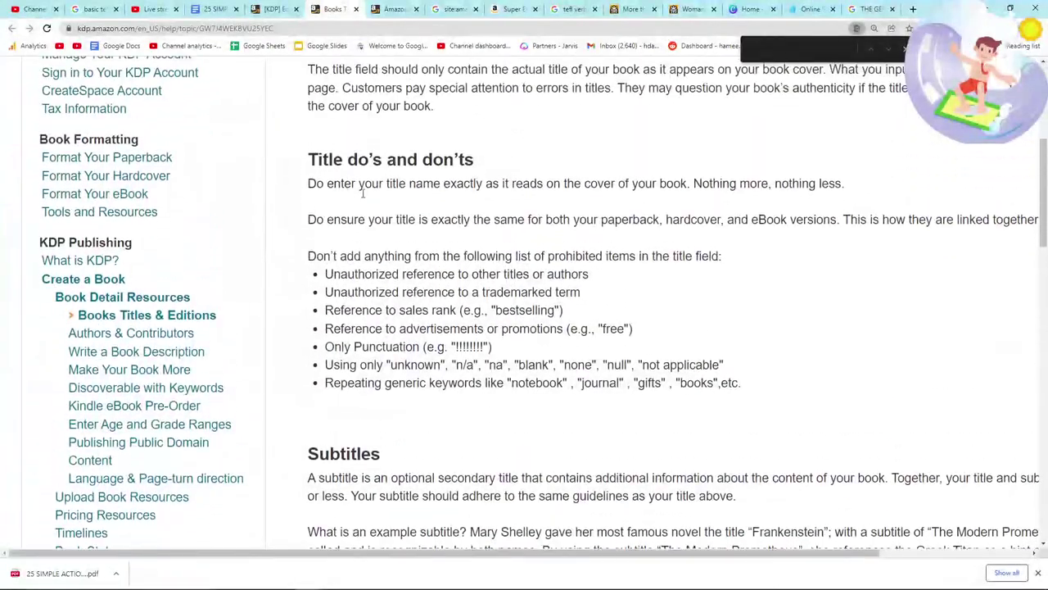
pyautogui.moveTo(309, 256)
pyautogui.mouseDown()
pyautogui.moveTo(719, 256)
pyautogui.moveTo(325, 257)
pyautogui.mouseUp()
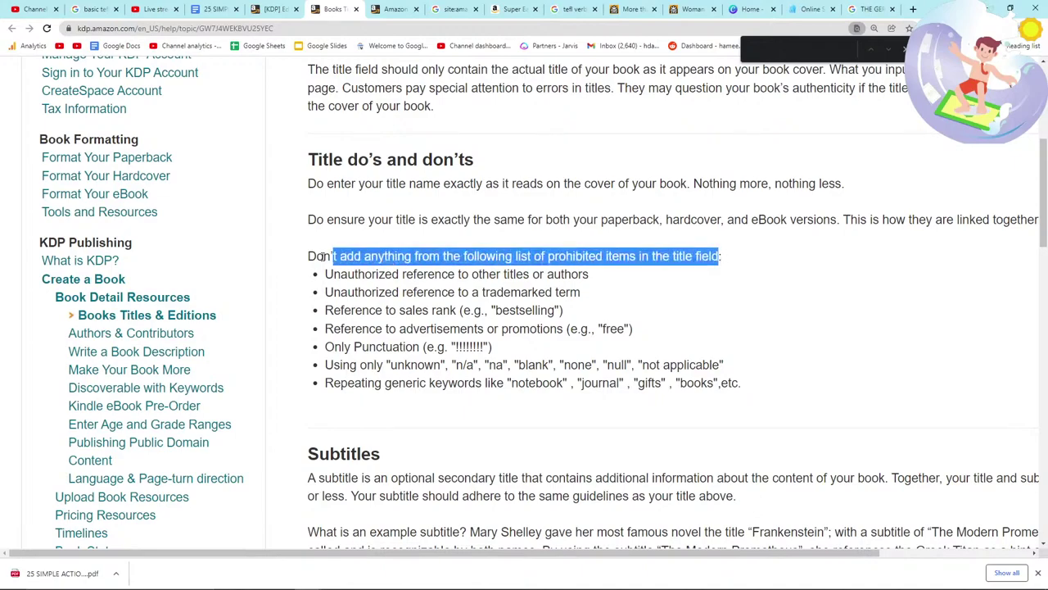
pyautogui.click(325, 276)
pyautogui.doubleClick(373, 292)
pyautogui.click(366, 309)
pyautogui.doubleClick(366, 309)
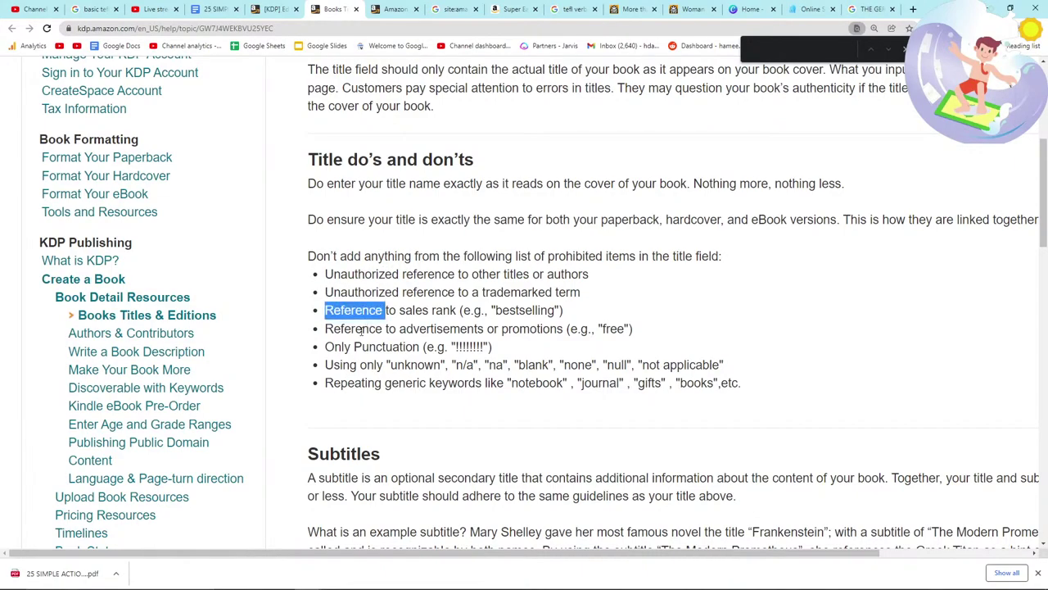
pyautogui.doubleClick(361, 328)
pyautogui.doubleClick(373, 347)
pyautogui.doubleClick(371, 365)
pyautogui.doubleClick(373, 383)
pyautogui.click(393, 379)
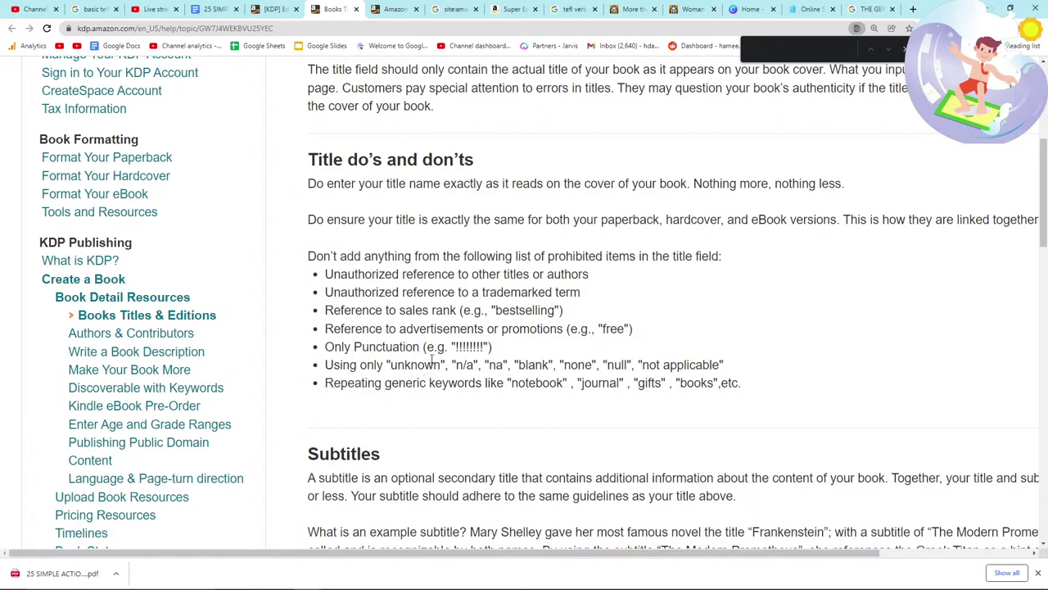
pyautogui.doubleClick(418, 365)
pyautogui.click(274, 9)
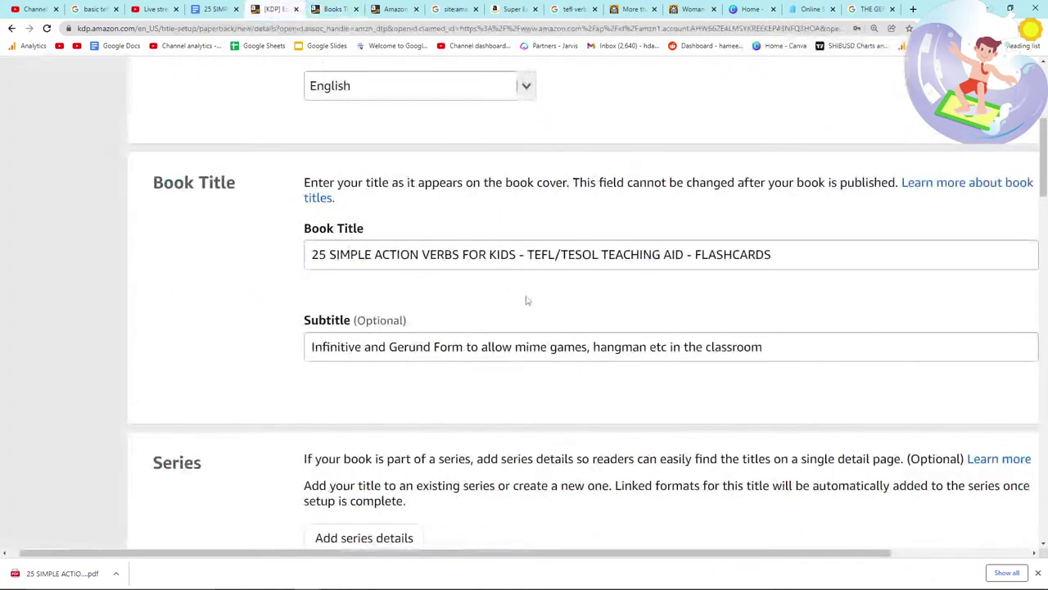
# Step: Accept, then undo, Grammarly's suggestion to add 'the' before hangman in the description
pyautogui.scroll(-4, 524, 327)
pyautogui.scroll(-3, 473, 373)
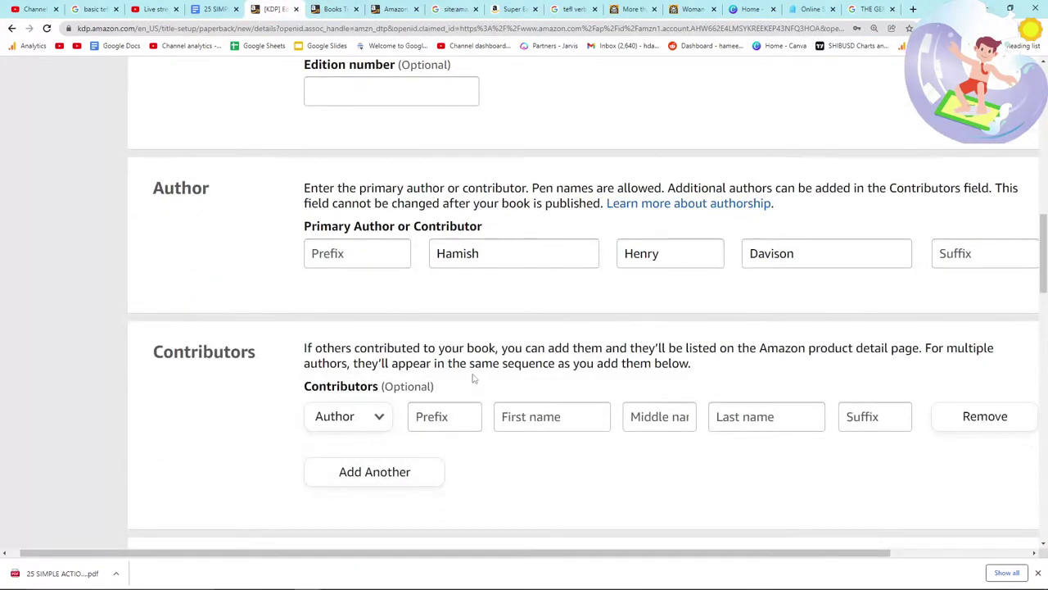
pyautogui.scroll(1, 472, 374)
pyautogui.scroll(-4, 472, 374)
pyautogui.scroll(-7, 472, 377)
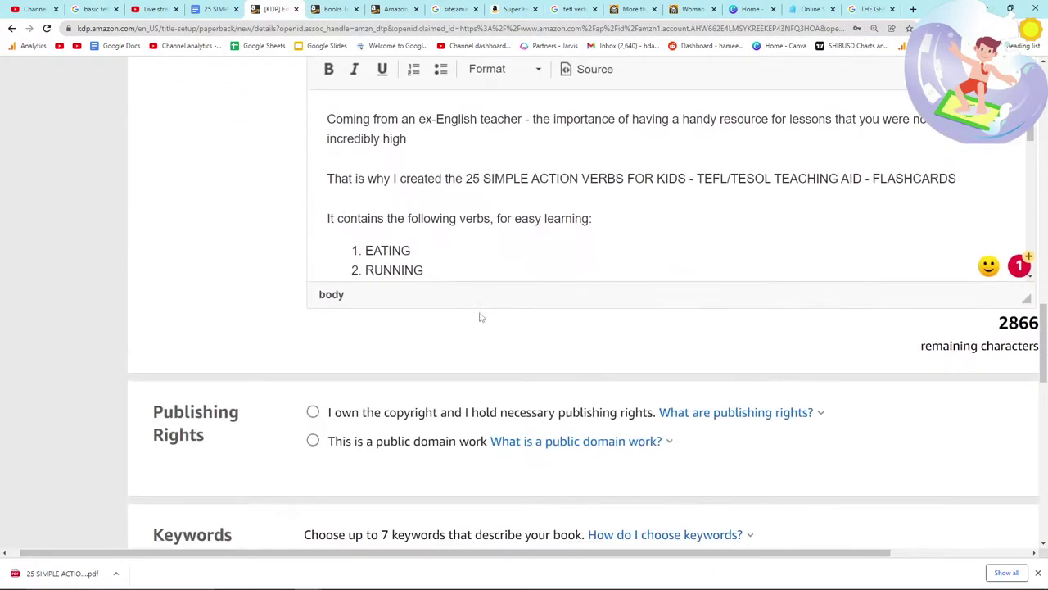
pyautogui.scroll(-5, 495, 158)
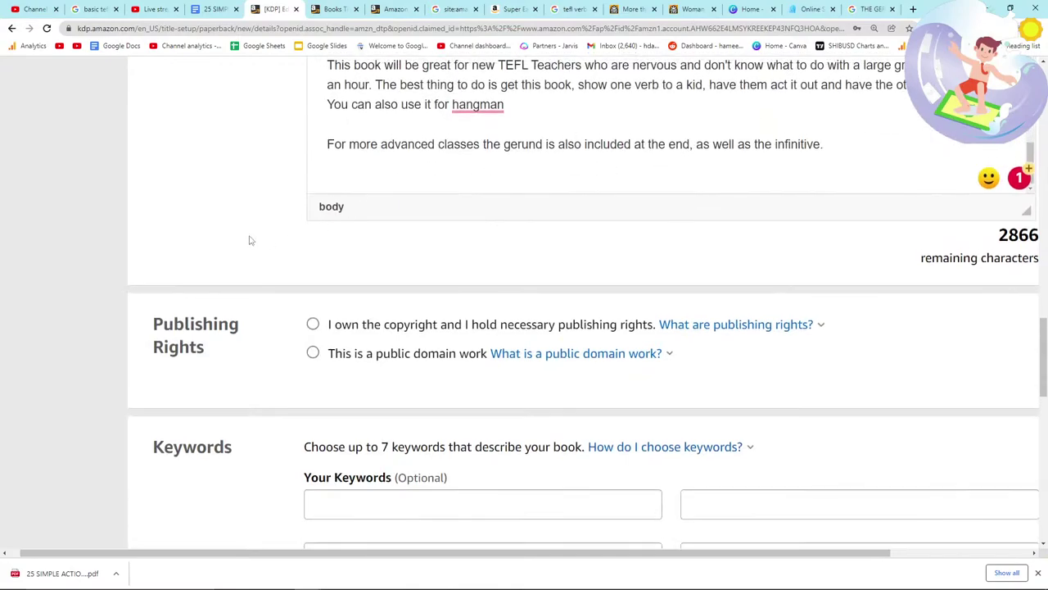
pyautogui.scroll(2, 250, 238)
pyautogui.moveTo(489, 261)
pyautogui.click(508, 312)
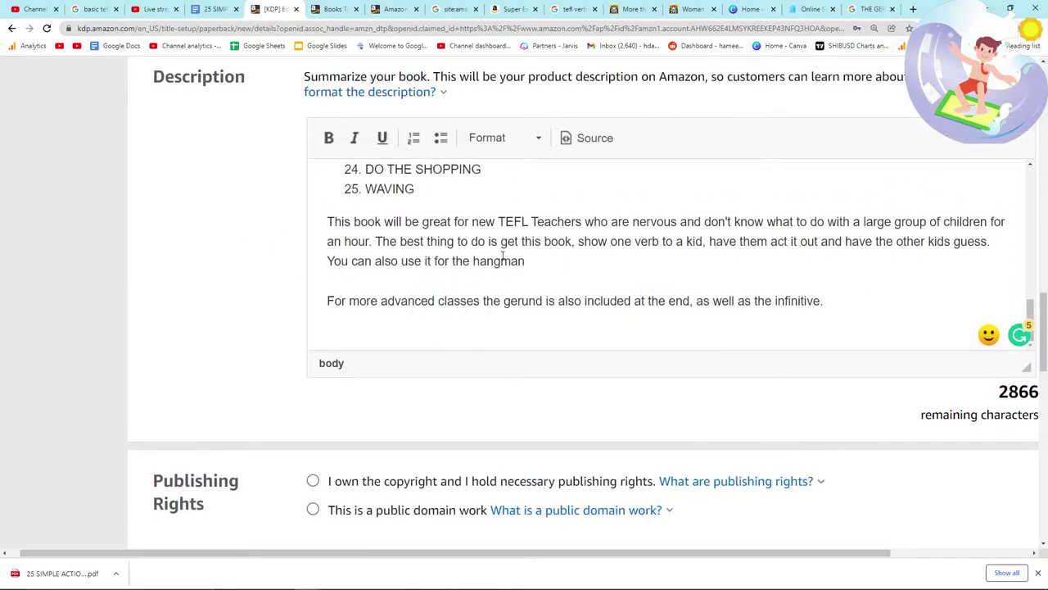
pyautogui.press('BackSpace')
pyautogui.press('BackSpace')
pyautogui.press('BackSpace')
pyautogui.press('BackSpace')
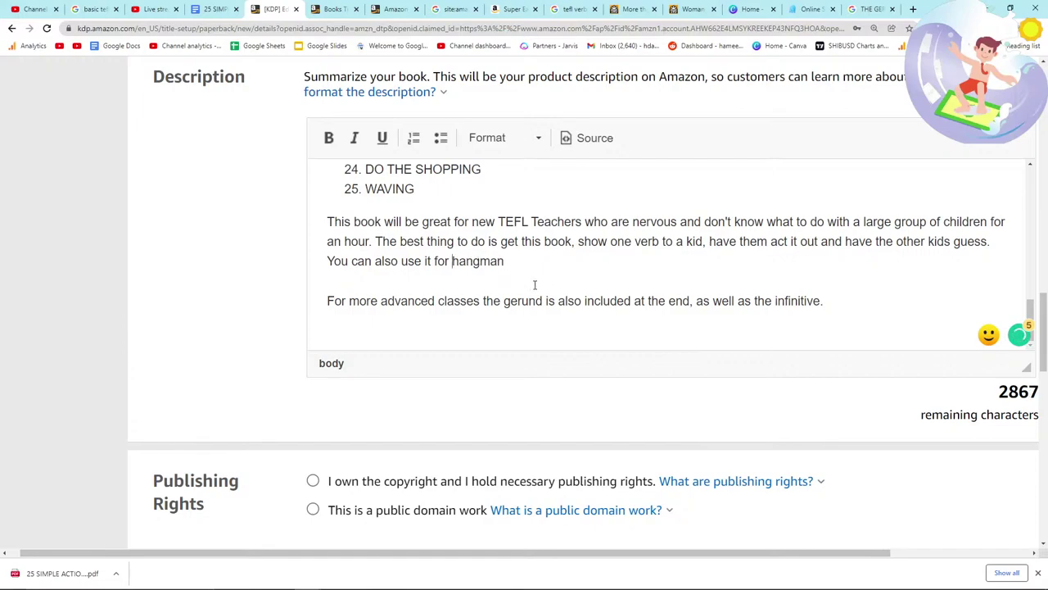
# Step: Select 'I own the copyright and I hold necessary publishing rights'
pyautogui.scroll(10, 532, 285)
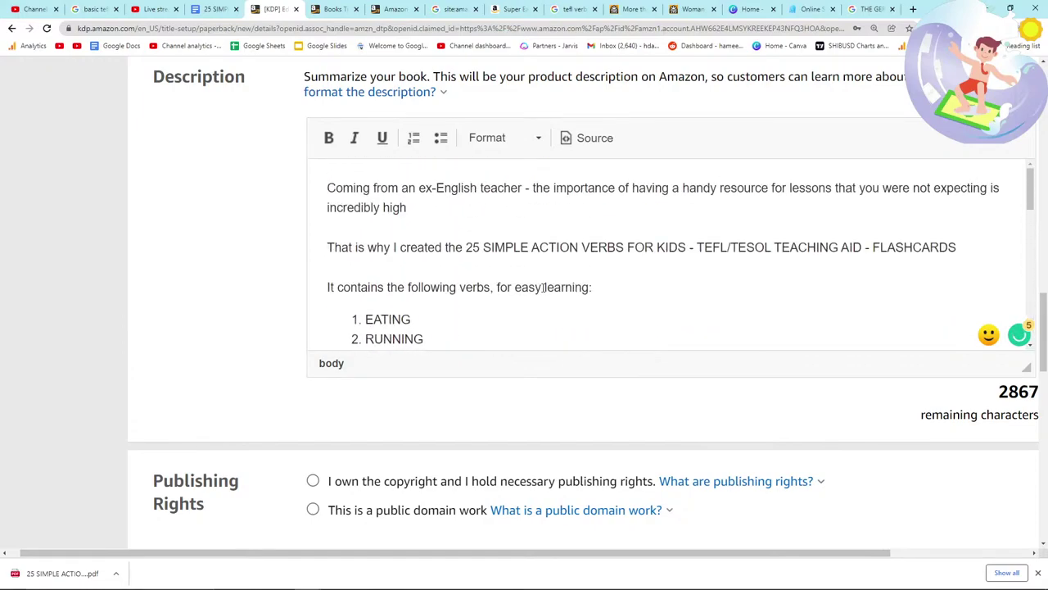
pyautogui.scroll(-10, 543, 286)
pyautogui.scroll(2, 322, 286)
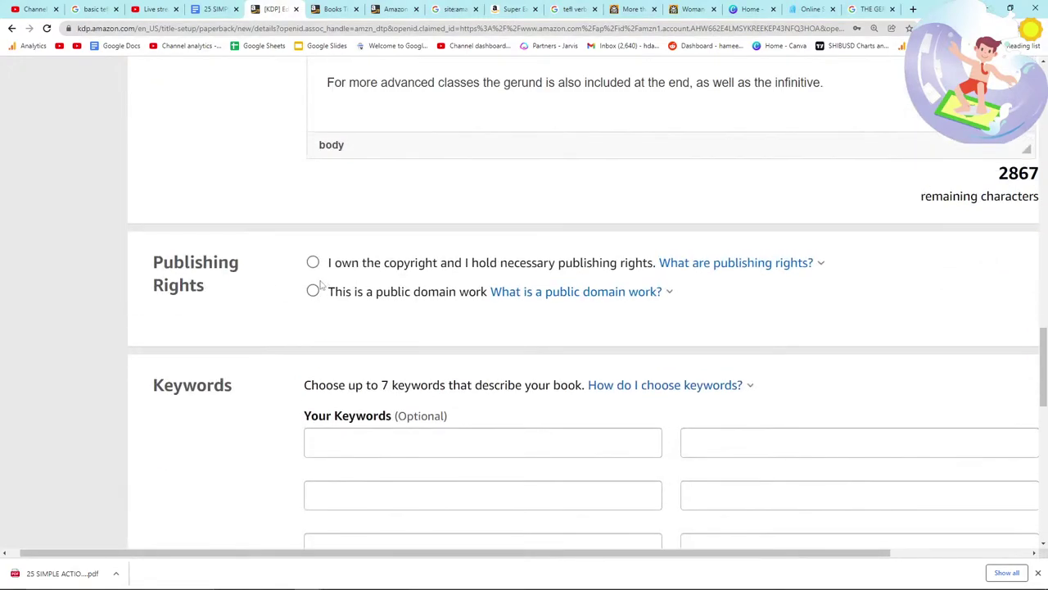
pyautogui.click(368, 262)
# Step: Check the stream's live chat window
pyautogui.scroll(-2, 520, 344)
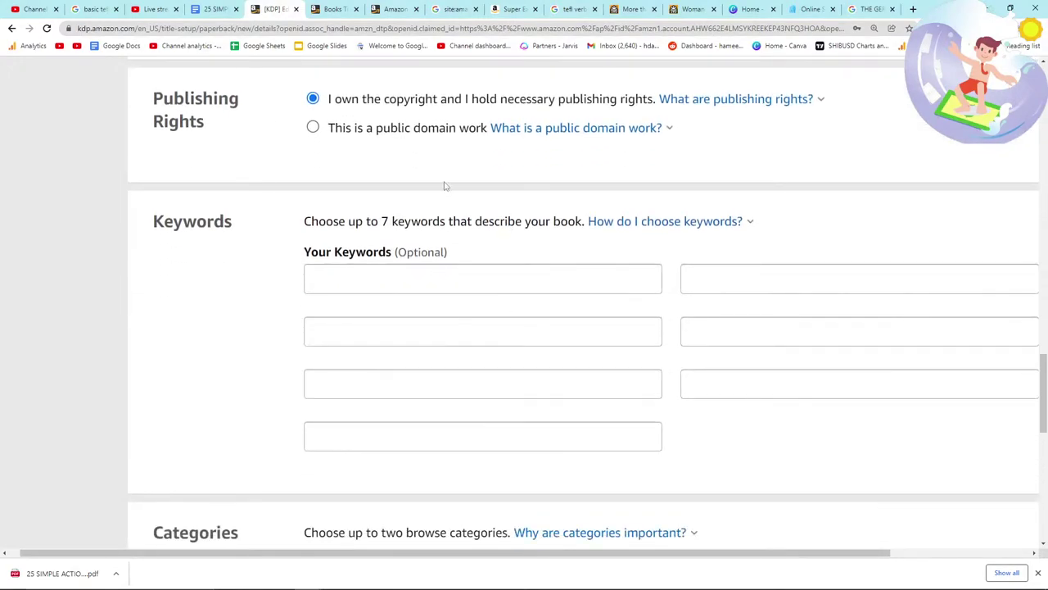
pyautogui.hotkey('alt', 'Tab')
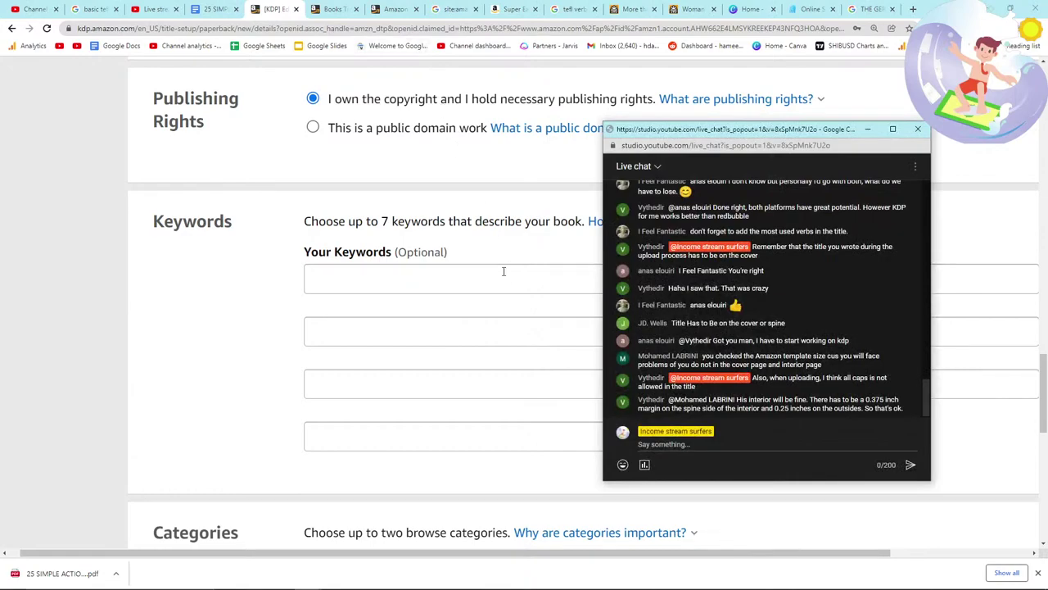
pyautogui.hotkey('alt', 'Tab')
# Step: Enter the keywords 'TEFL TEACHING AIDS' and 'VERB FLASH CARDS FOR KIDS', then return to the title guidelines
pyautogui.click(398, 276)
pyautogui.write('TEFL TEACHING AIDS')
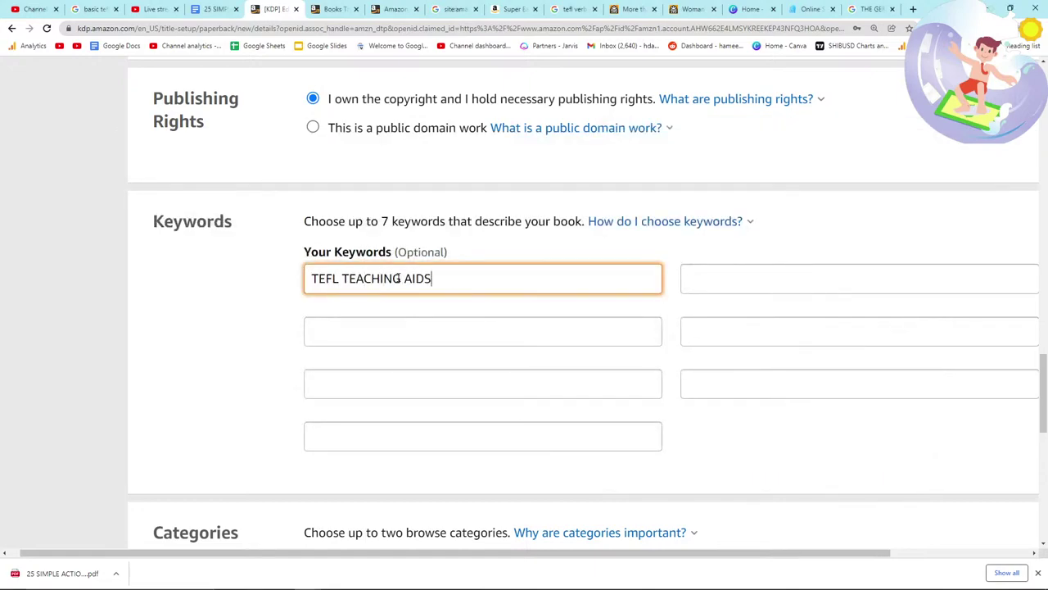
pyautogui.press('Tab')
pyautogui.write('FLASH CARDS FOR')
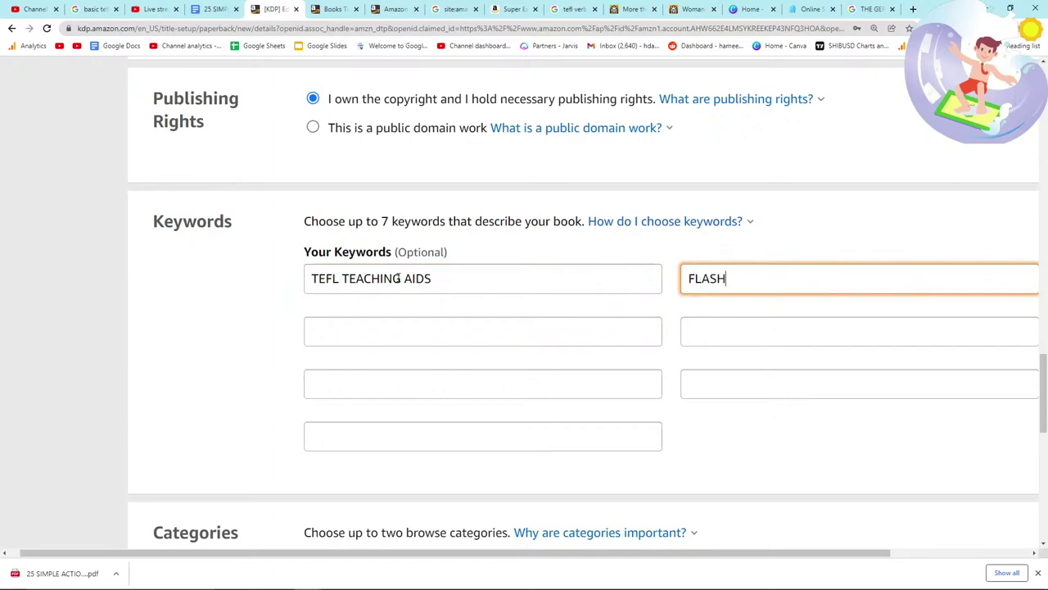
pyautogui.press('BackSpace')
pyautogui.press('BackSpace')
pyautogui.press('BackSpace')
pyautogui.hotkey('ctrl', 'a')
pyautogui.write('VERB FLASH CARDS FOR KIDS')
pyautogui.press('Tab')
pyautogui.click(334, 8)
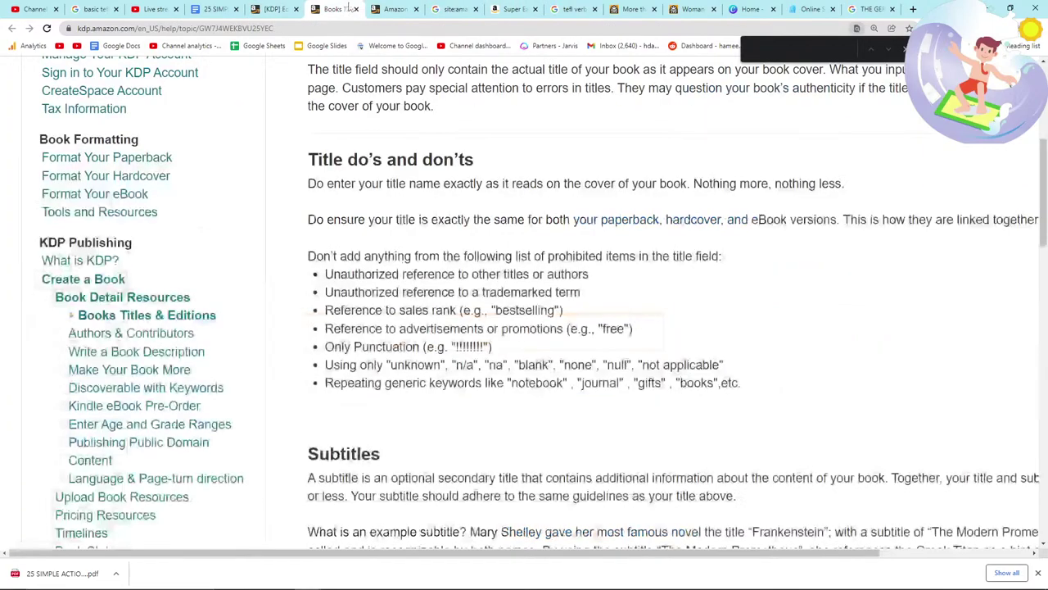
# Step: Open the irregular verbs flash cards Amazon result from the verbs-for-kids search in a new tab
pyautogui.click(397, 6)
pyautogui.click(453, 9)
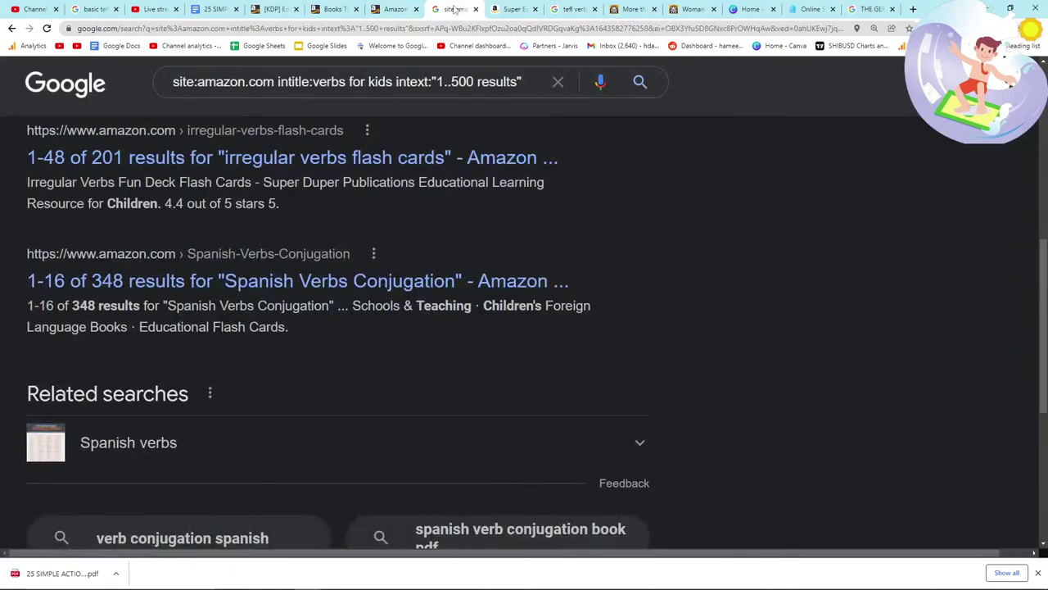
pyautogui.scroll(1, 328, 238)
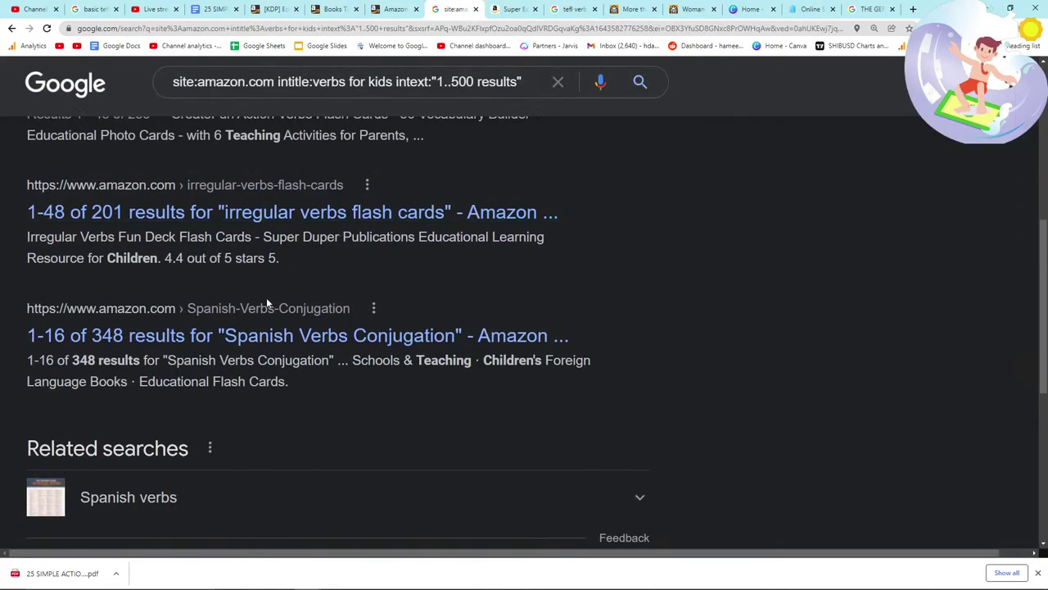
pyautogui.scroll(1, 267, 303)
pyautogui.moveTo(601, 278); pyautogui.dragTo(248, 260)
pyautogui.keyDown('ctrl'); pyautogui.click(248, 260); pyautogui.keyUp('ctrl')
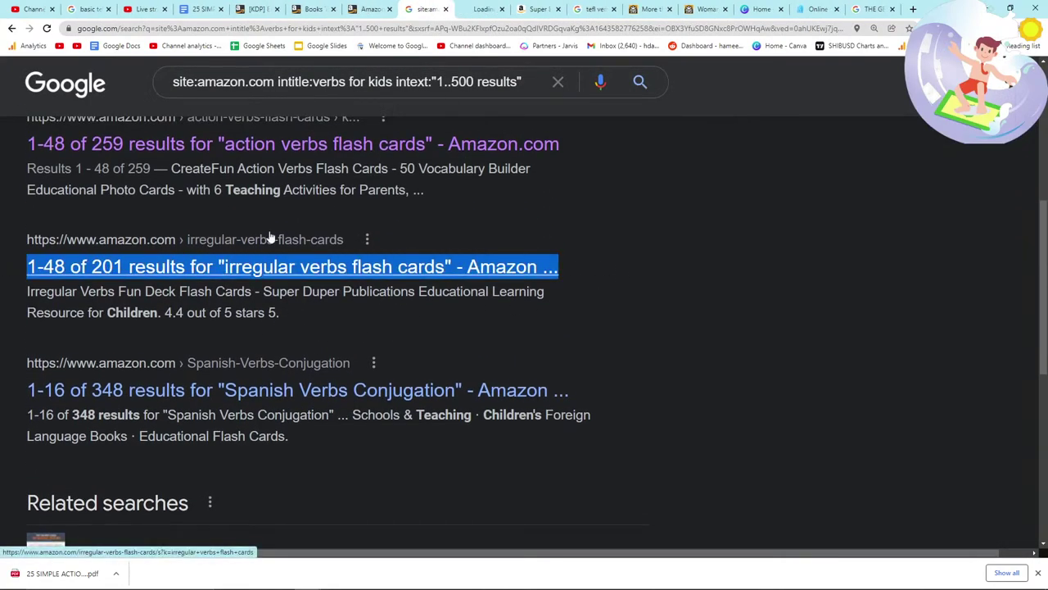
# Step: Browse the Amazon flash-card listings, then go back to the Google verbs search results
pyautogui.hotkey('ctrl', 'Tab')
pyautogui.scroll(-2, 334, 370)
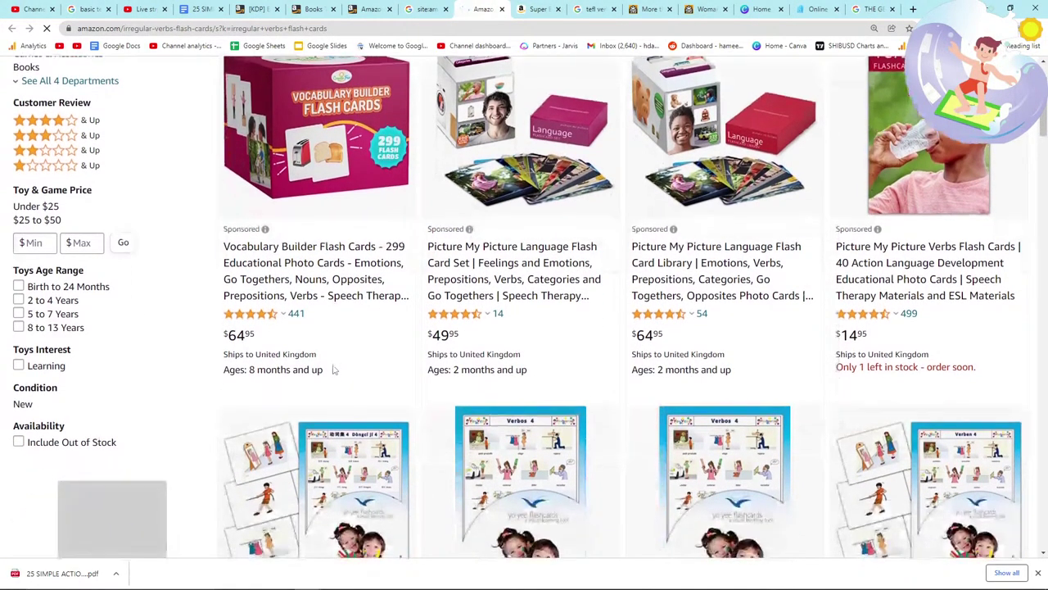
pyautogui.scroll(-4, 540, 328)
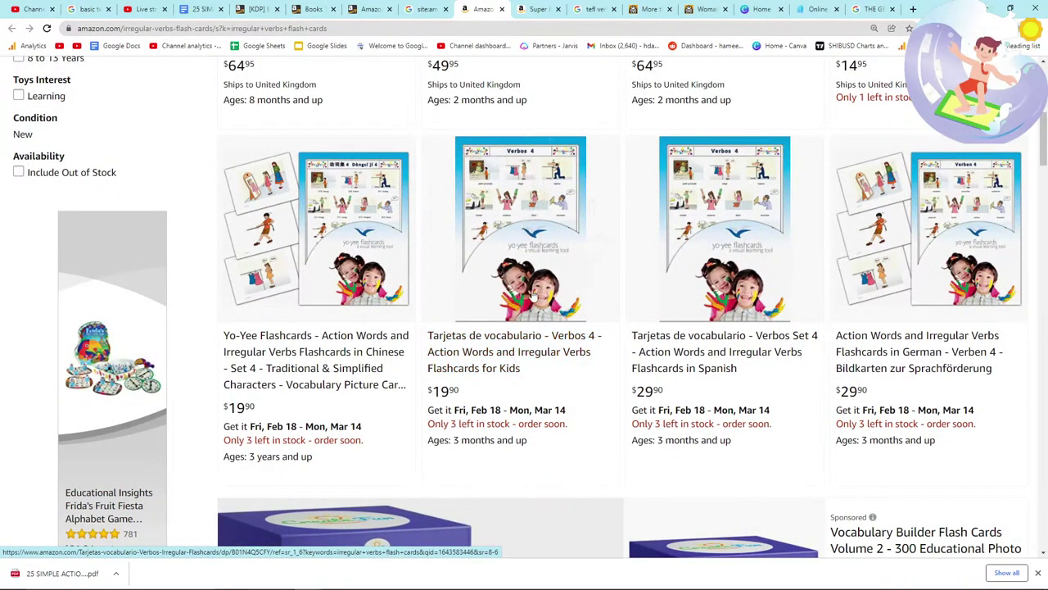
pyautogui.scroll(-7, 528, 296)
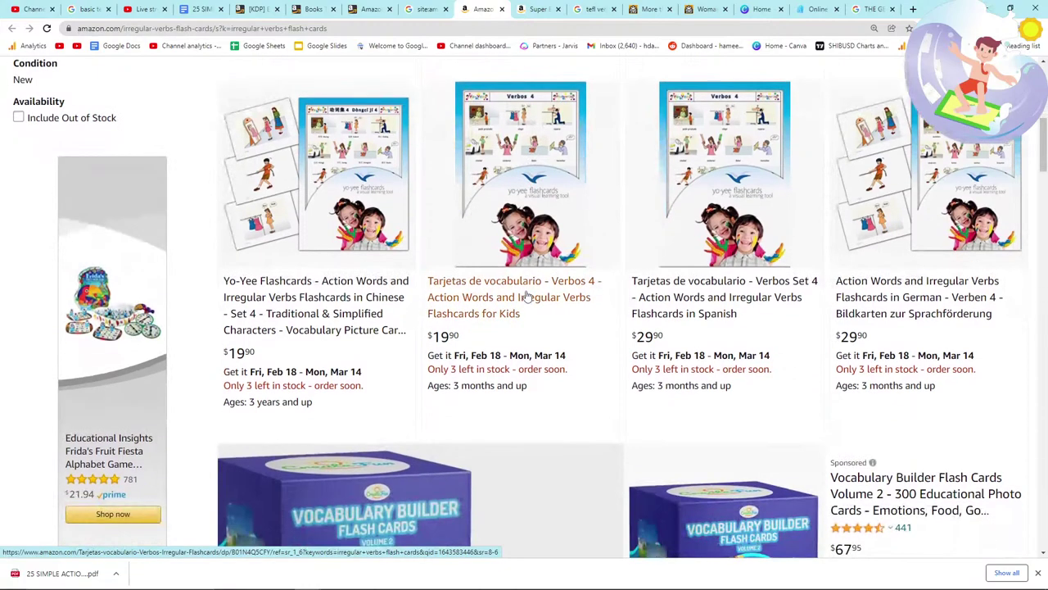
pyautogui.scroll(7, 449, 325)
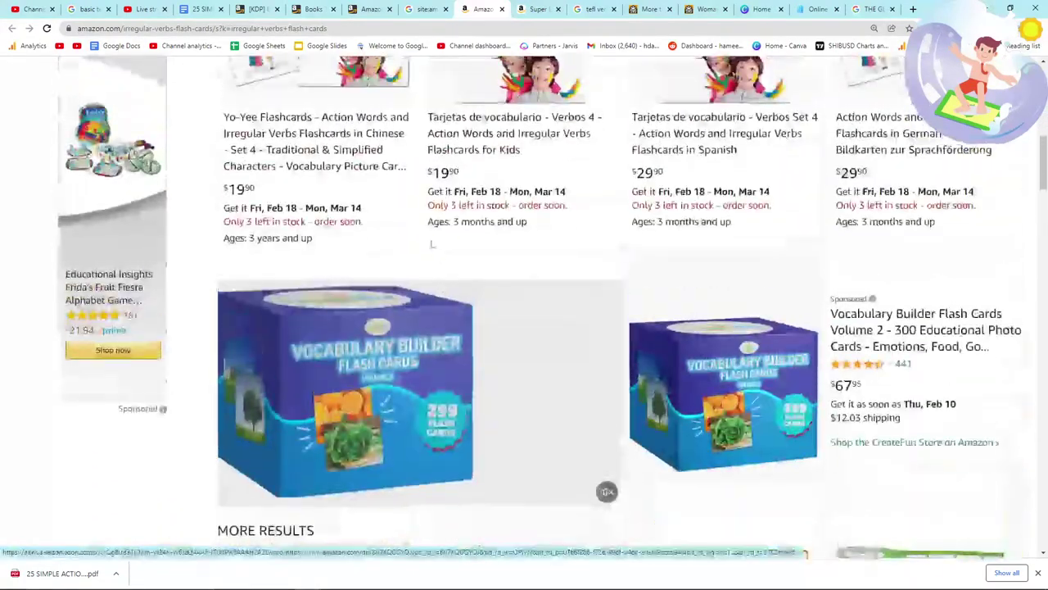
pyautogui.hotkey('ctrl', 'shift', 'Tab')
pyautogui.scroll(5, 655, 262)
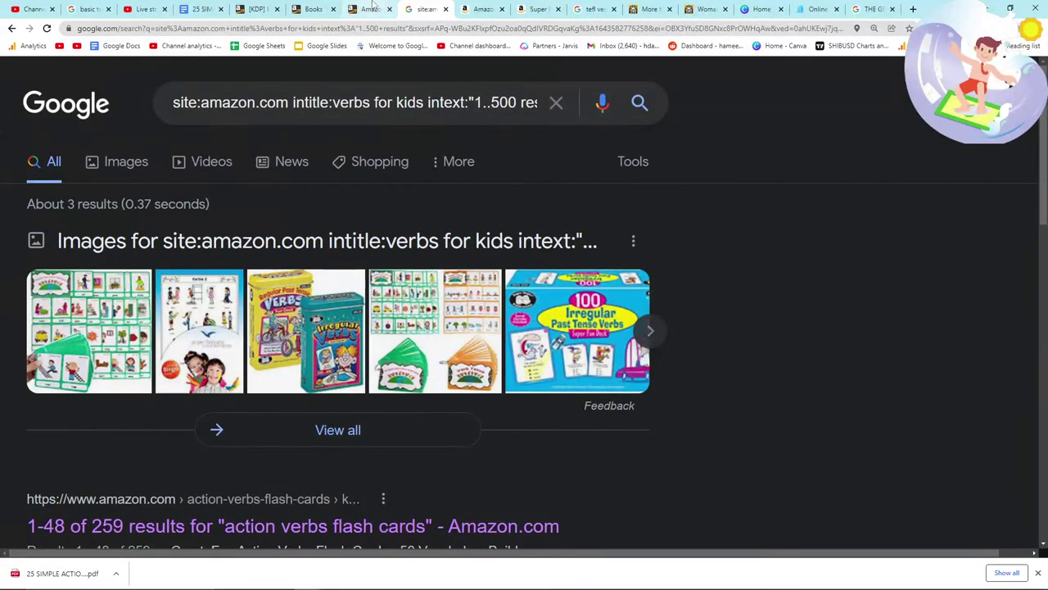
# Step: Replace 'verbs for kids' with 'tefl' in the Amazon title query and search
pyautogui.click(370, 9)
pyautogui.click(305, 8)
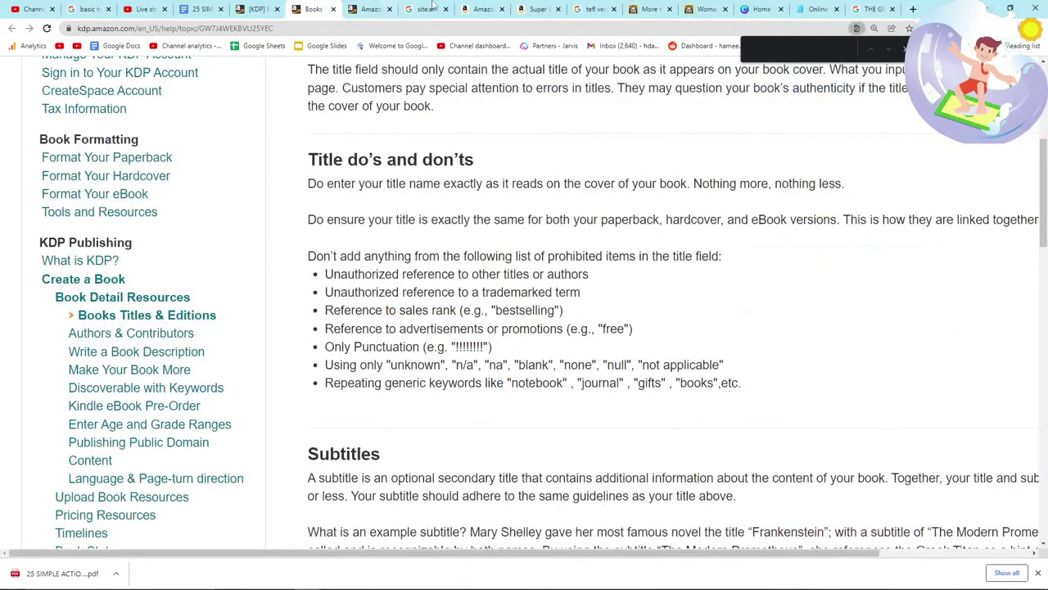
pyautogui.click(429, 9)
pyautogui.moveTo(332, 102); pyautogui.dragTo(420, 103)
pyautogui.write('tefl')
pyautogui.press('Return')
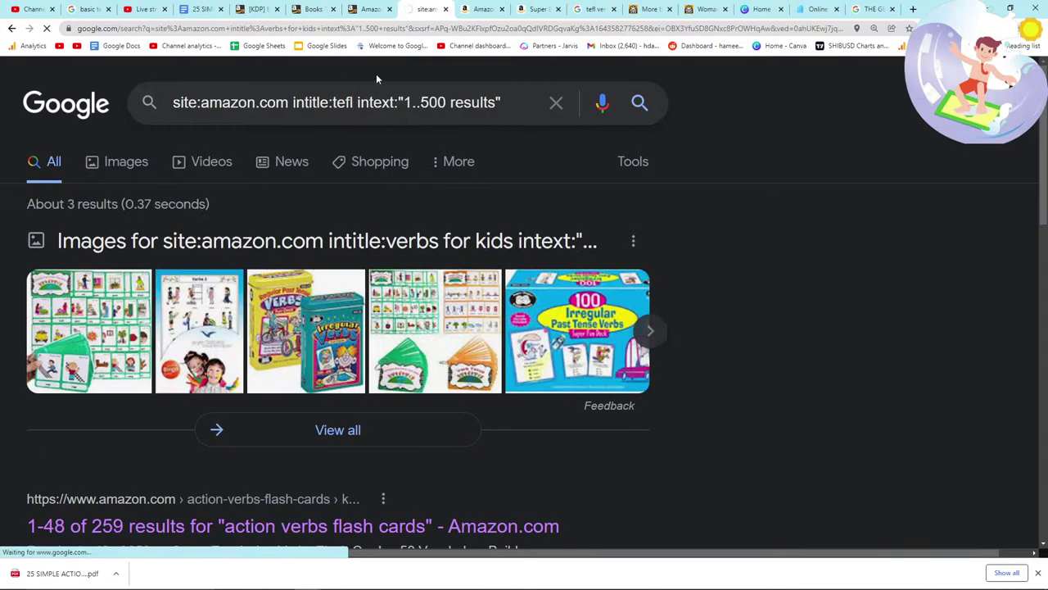
# Step: Glance at the live stream chat, then scroll through the tefl results
pyautogui.hotkey('alt', 'Tab')
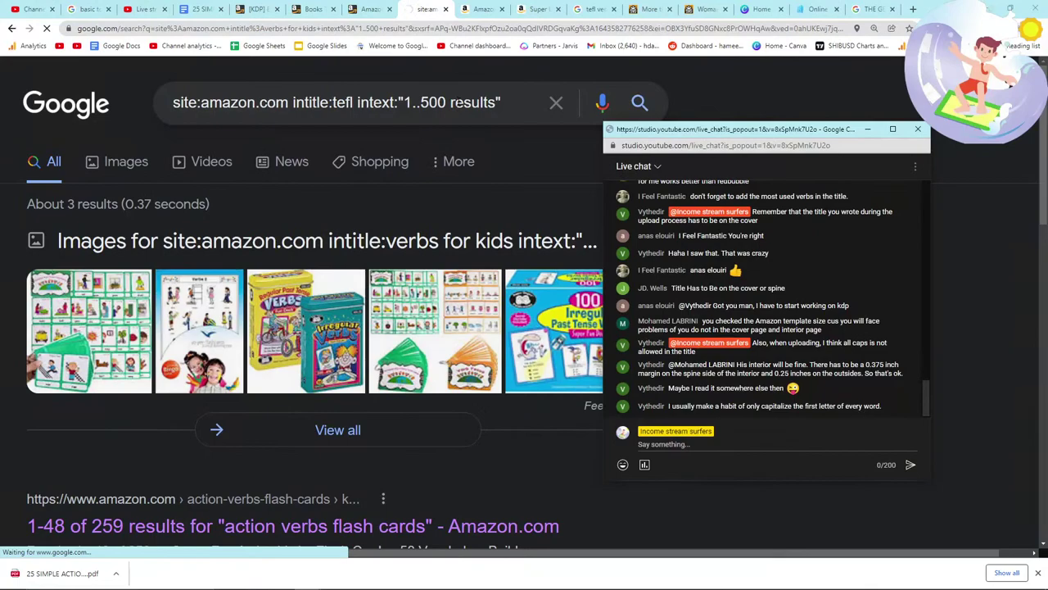
pyautogui.hotkey('alt', 'Tab')
pyautogui.hotkey('alt', 'Tab')
pyautogui.hotkey('alt', 'Tab')
pyautogui.hotkey('alt', 'Tab')
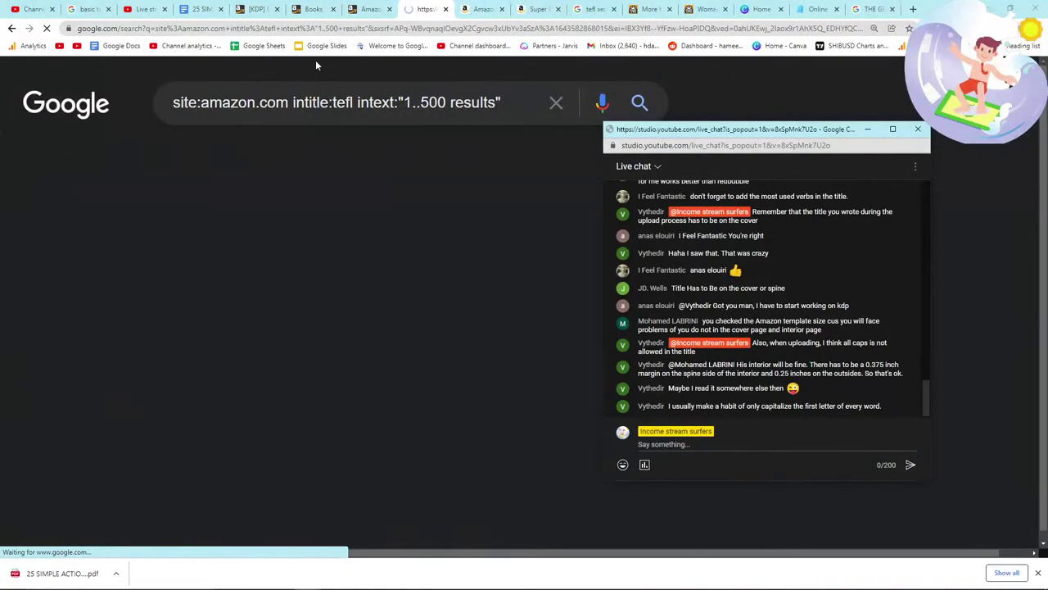
pyautogui.click(316, 221)
pyautogui.scroll(-5, 315, 221)
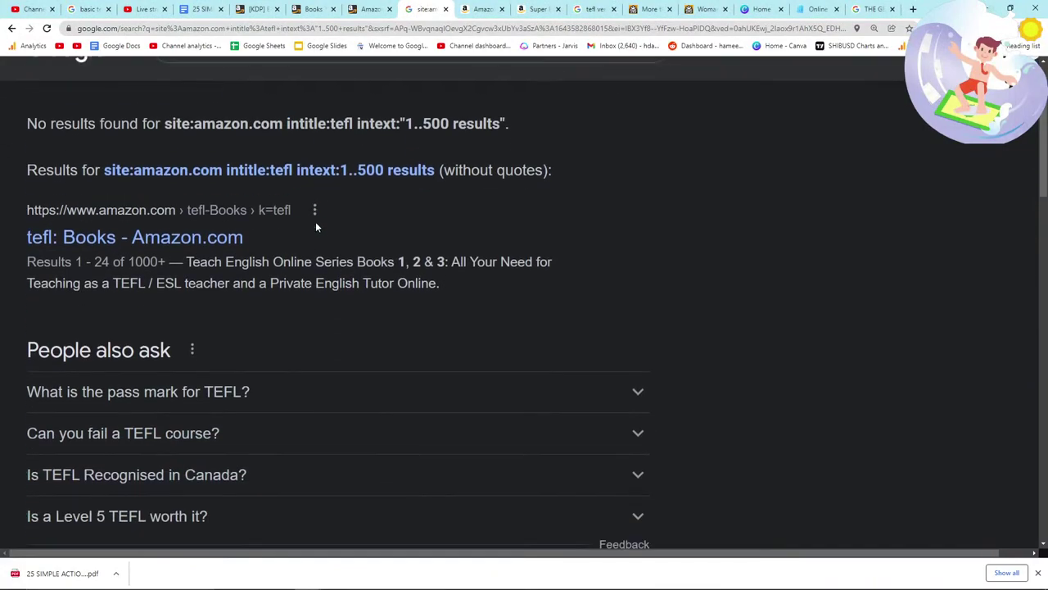
pyautogui.scroll(-2, 315, 227)
pyautogui.scroll(-1, 315, 227)
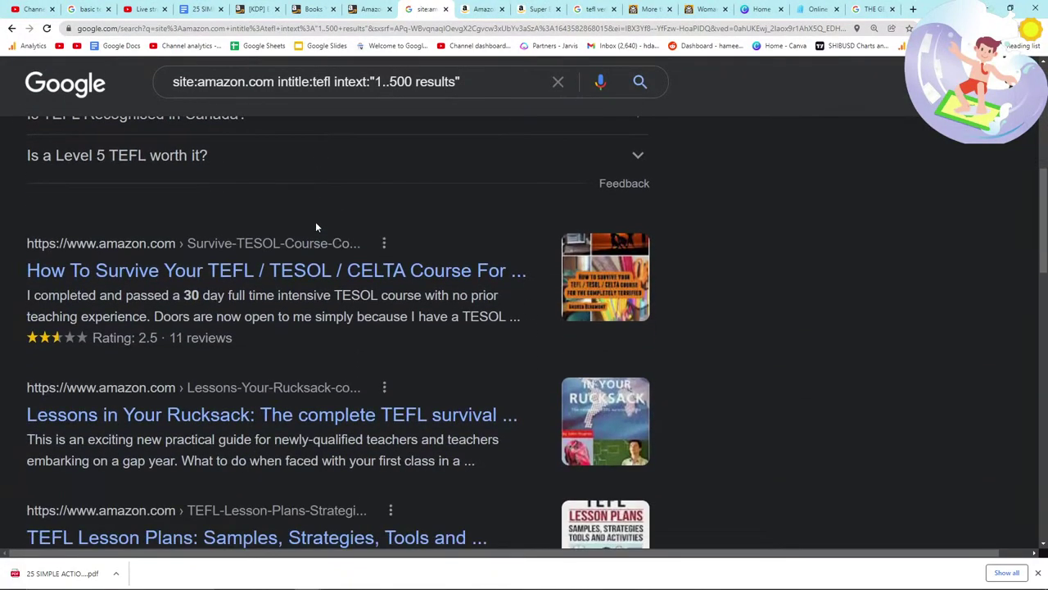
pyautogui.scroll(-2, 316, 227)
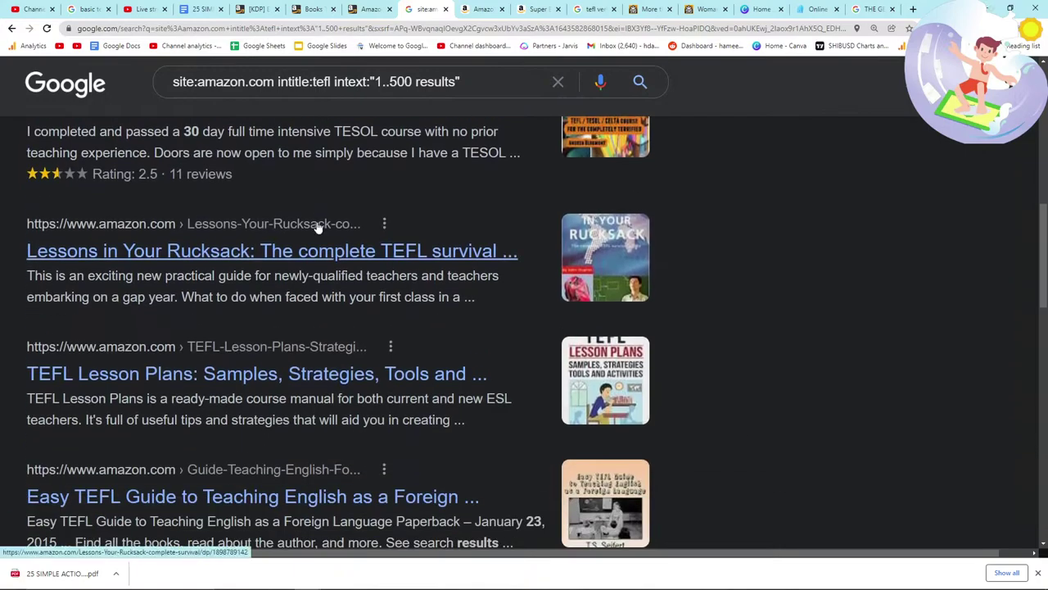
pyautogui.scroll(4, 319, 227)
pyautogui.scroll(4, 319, 227)
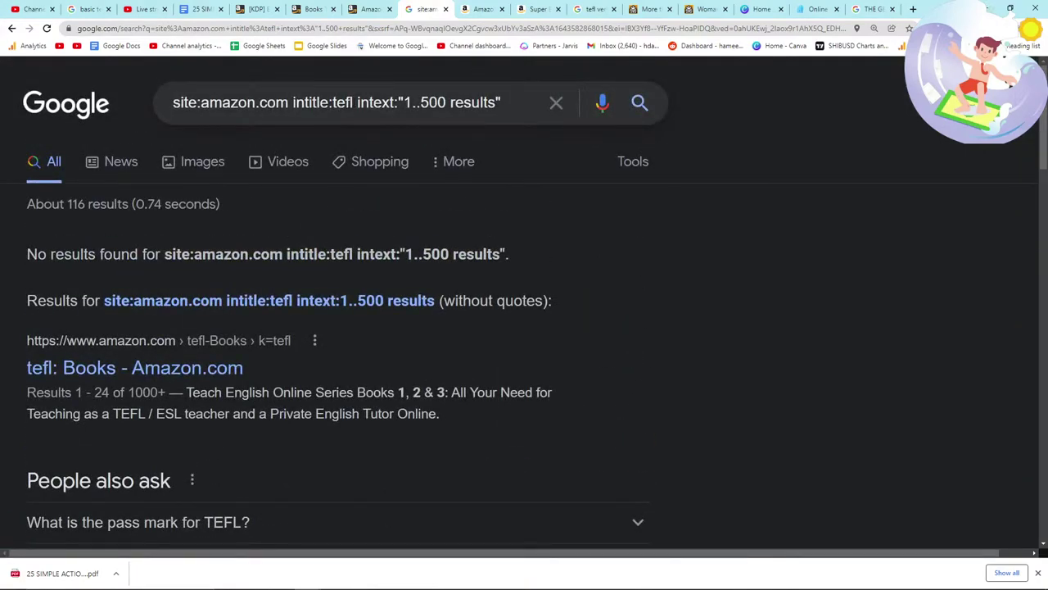
# Step: Change the query term from tefl to tesol, search, and scan the results
pyautogui.click(354, 102)
pyautogui.press('BackSpace')
pyautogui.press('BackSpace')
pyautogui.write('sol')
pyautogui.press('Return')
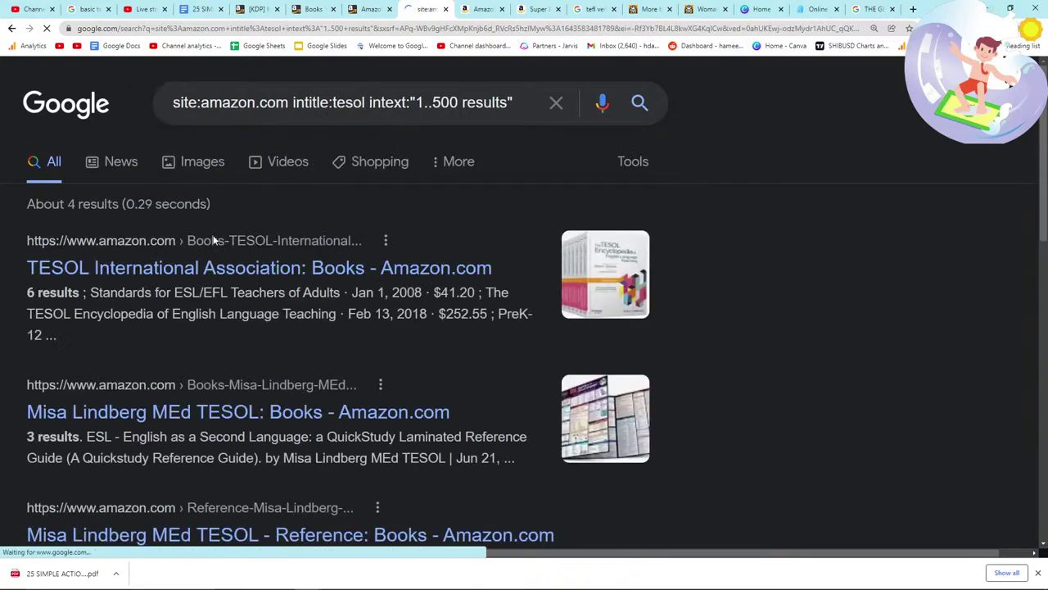
pyautogui.scroll(-4, 148, 280)
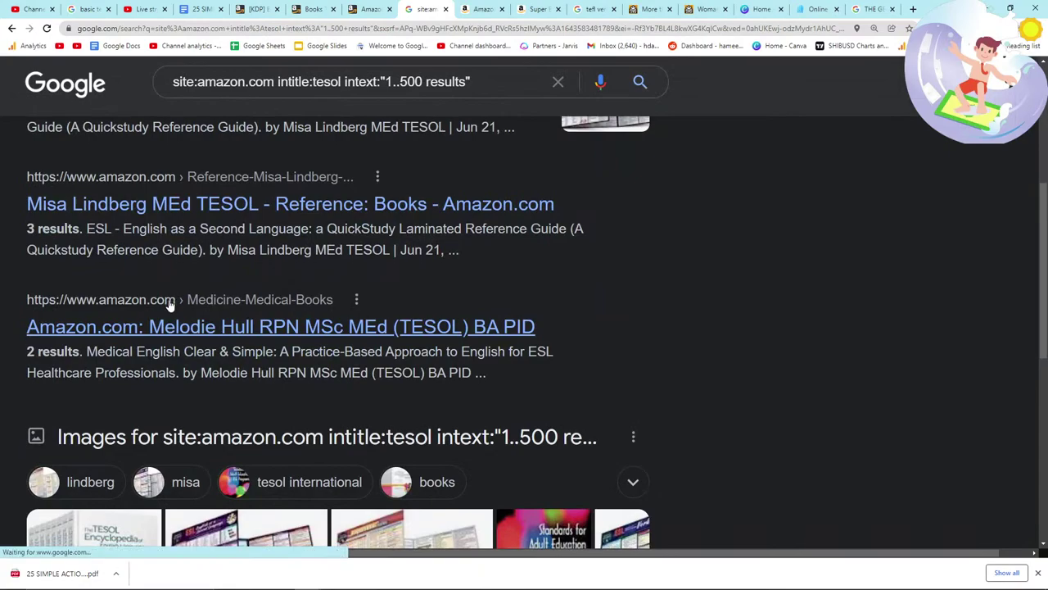
pyautogui.scroll(-6, 169, 305)
pyautogui.scroll(7, 172, 306)
pyautogui.scroll(3, 172, 306)
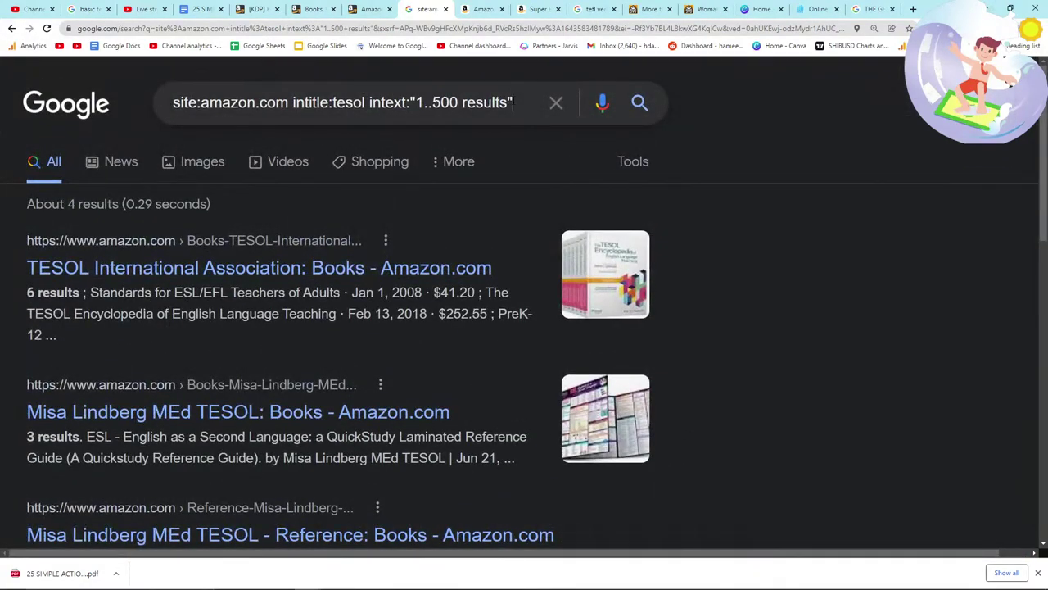
# Step: Delete the intext:"1..500 results" condition and rerun the tesol title search
pyautogui.moveTo(516, 102); pyautogui.dragTo(411, 102)
pyautogui.press('BackSpace')
pyautogui.press('BackSpace')
pyautogui.press('BackSpace')
pyautogui.press('BackSpace')
pyautogui.press('BackSpace')
pyautogui.press('BackSpace')
pyautogui.press('BackSpace')
pyautogui.press('Return')
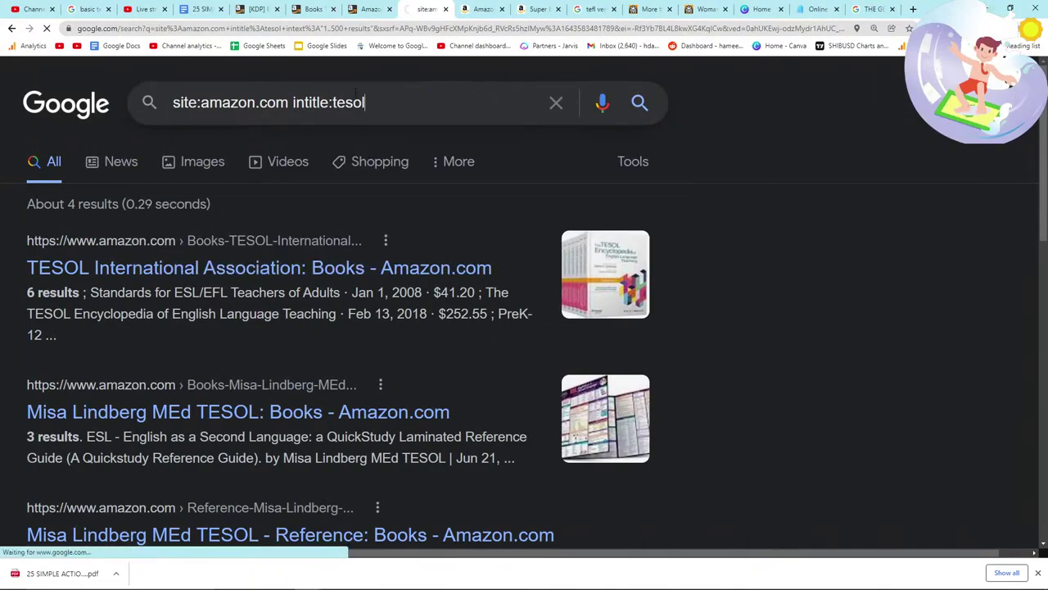
# Step: Open the Introduction to TESOL Amazon listing, look it over, and return to Google
pyautogui.scroll(-3, 210, 253)
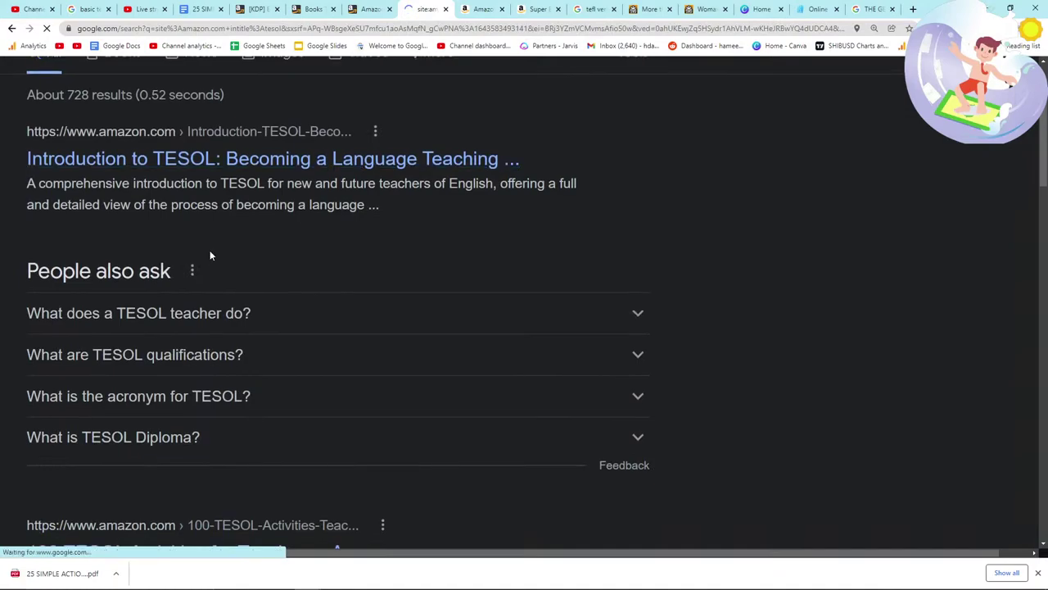
pyautogui.scroll(-2, 210, 256)
pyautogui.scroll(3, 209, 256)
pyautogui.click(209, 204)
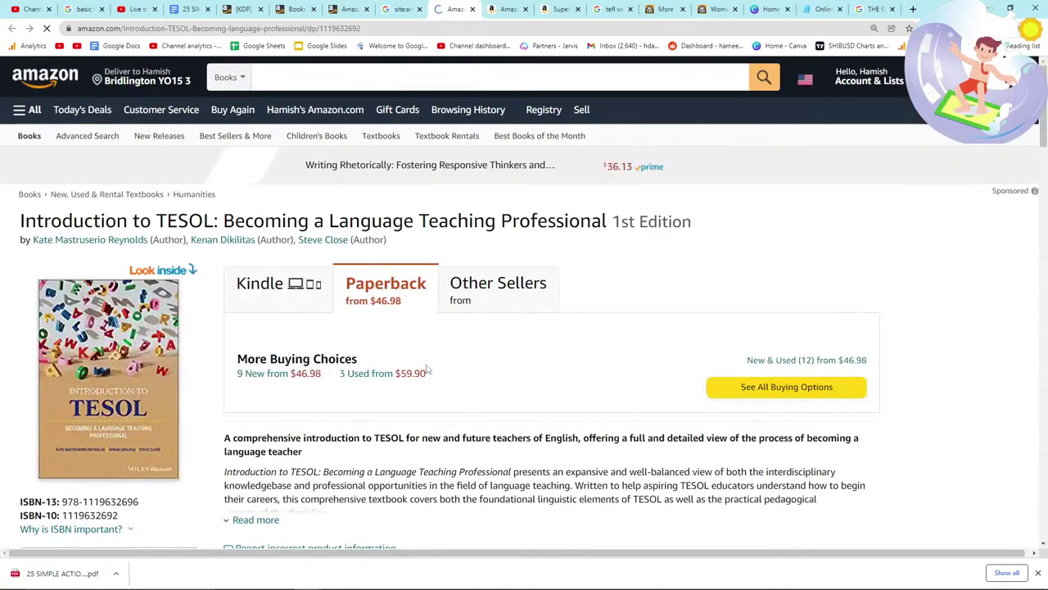
pyautogui.scroll(-1, 426, 366)
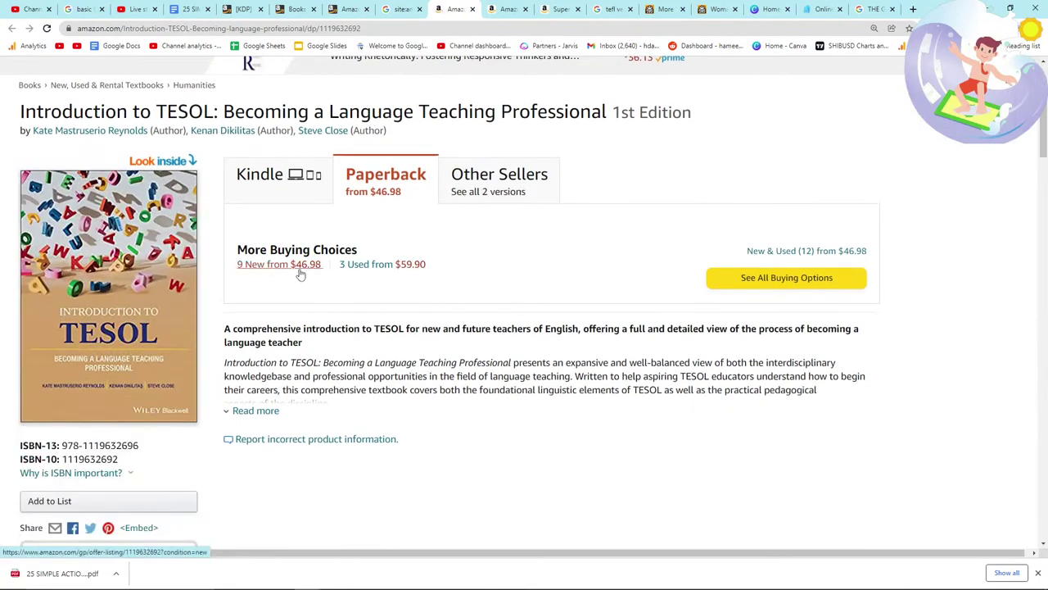
pyautogui.scroll(-2, 301, 275)
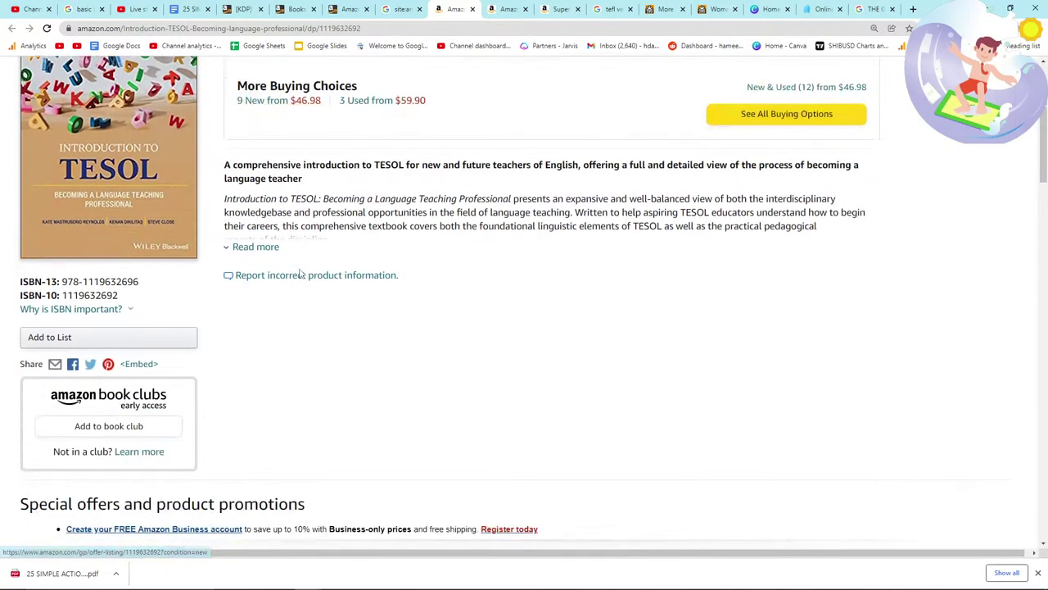
pyautogui.scroll(-1, 299, 273)
pyautogui.scroll(5, 299, 273)
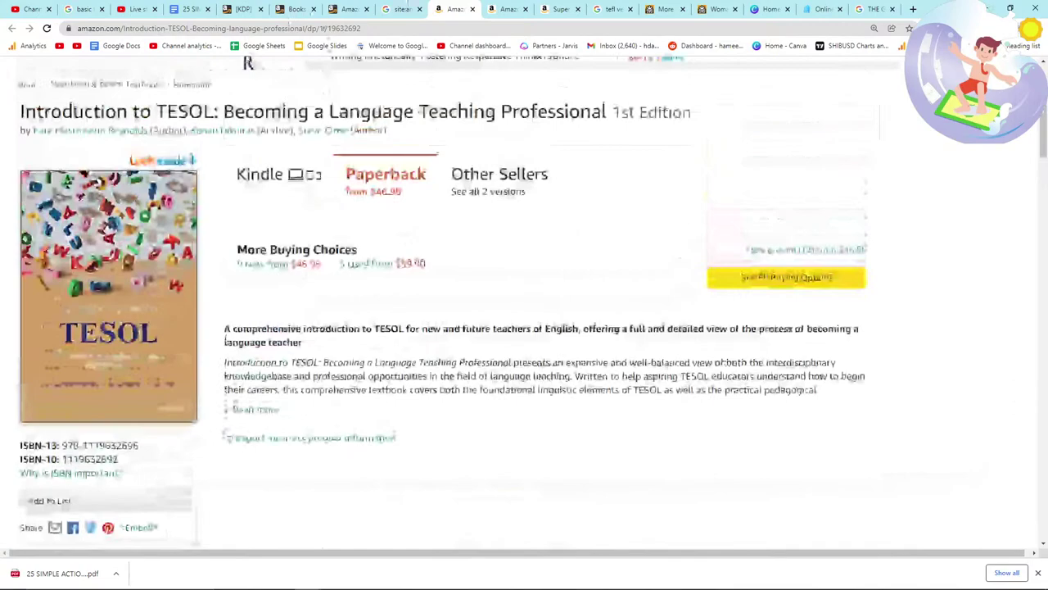
pyautogui.hotkey('ctrl', 'shift', 'Tab')
# Step: Append intext:result to the tesol query and run the search
pyautogui.scroll(-2, 299, 302)
pyautogui.scroll(-6, 298, 307)
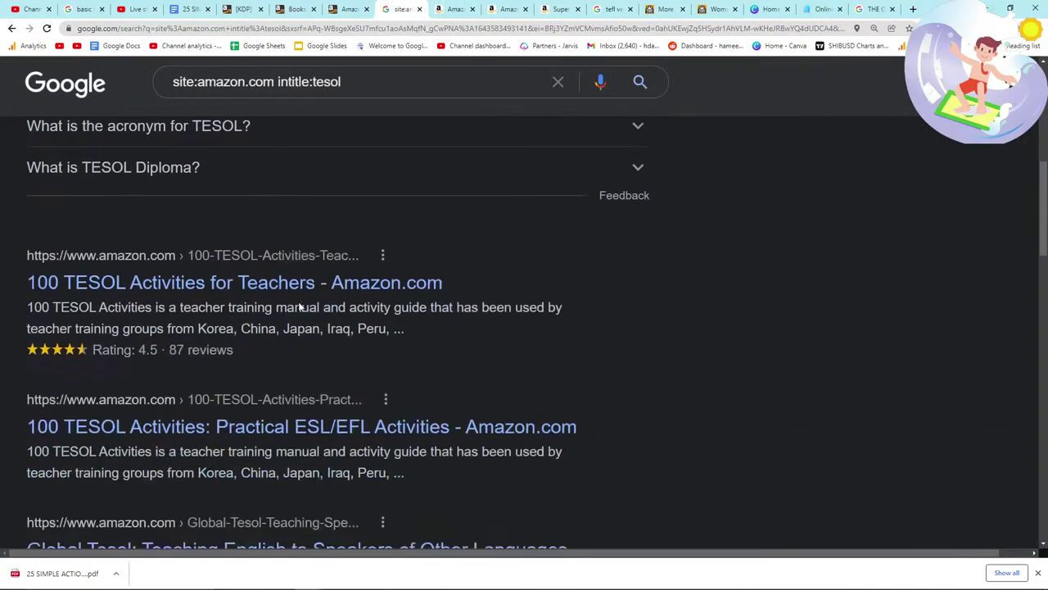
pyautogui.scroll(-3, 298, 301)
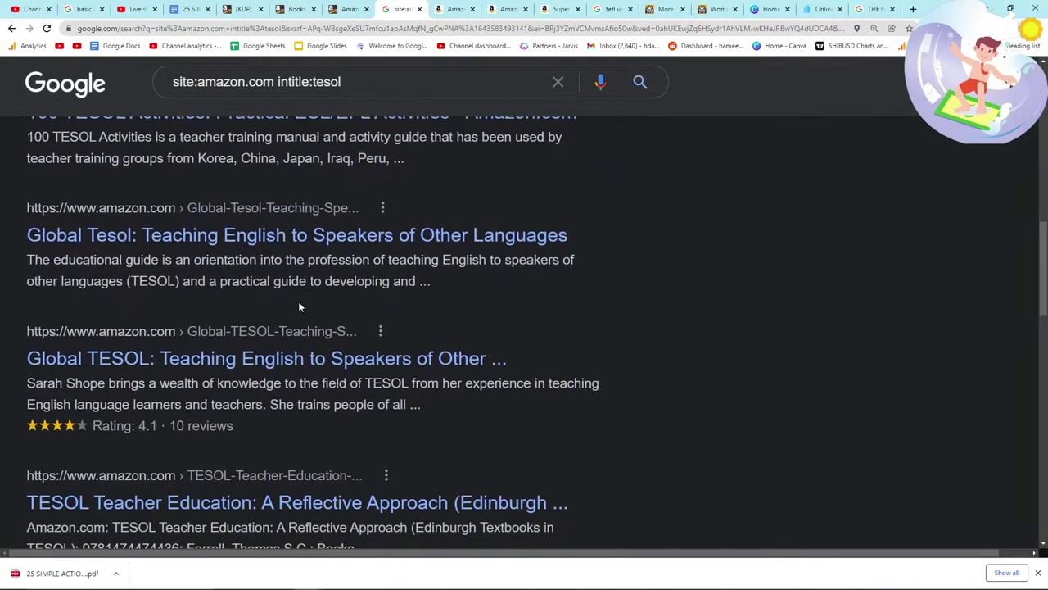
pyautogui.scroll(-5, 298, 301)
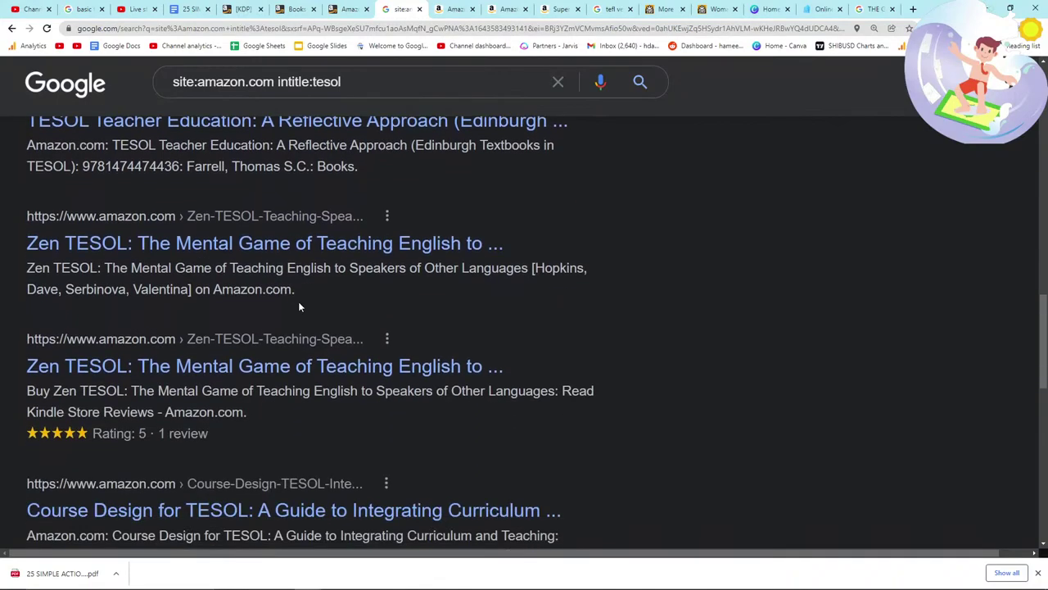
pyautogui.click(368, 82)
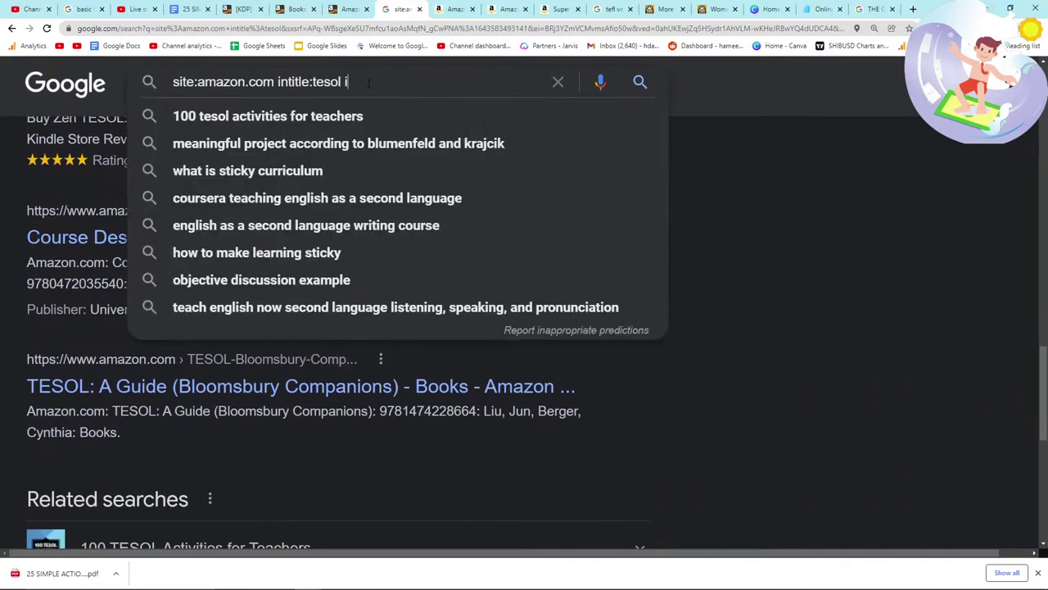
pyautogui.write('intext:result')
pyautogui.press('Return')
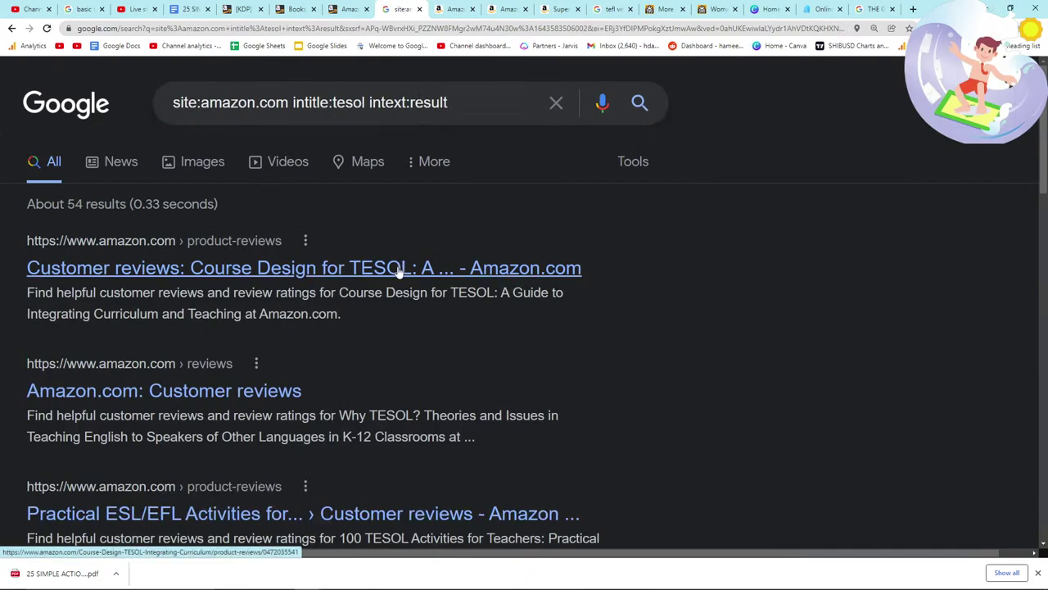
# Step: Review the roughly 54 Amazon results, then return to the KDP bookshelf
pyautogui.scroll(-3, 399, 273)
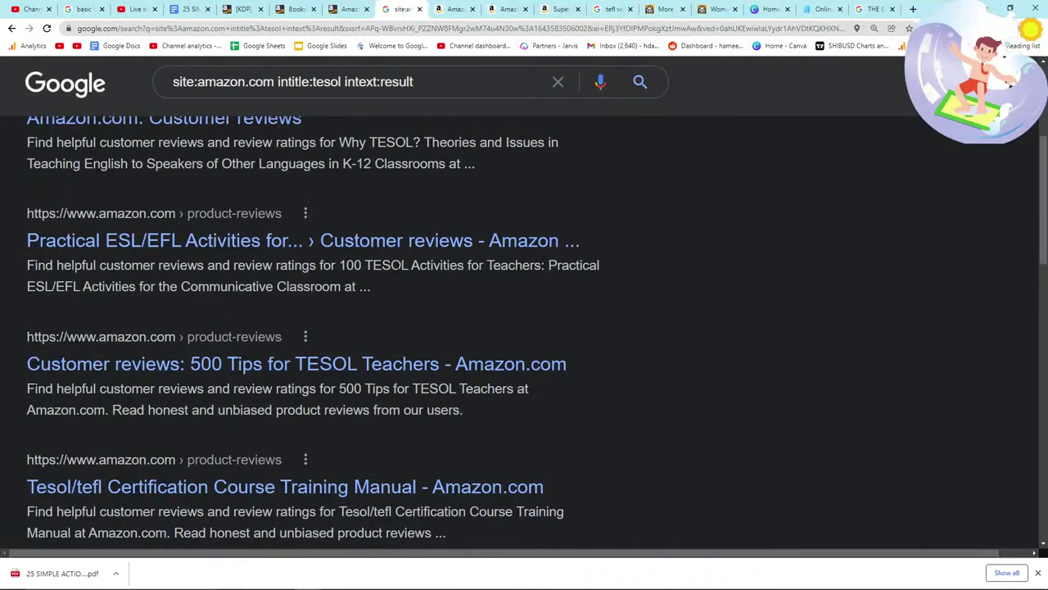
pyautogui.scroll(-5, 398, 275)
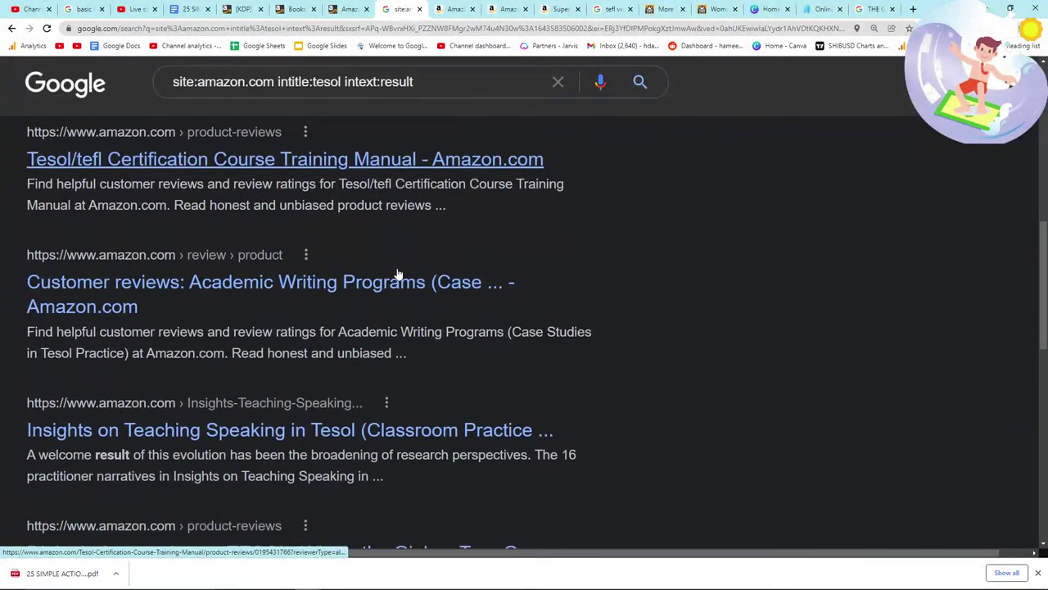
pyautogui.scroll(-2, 399, 275)
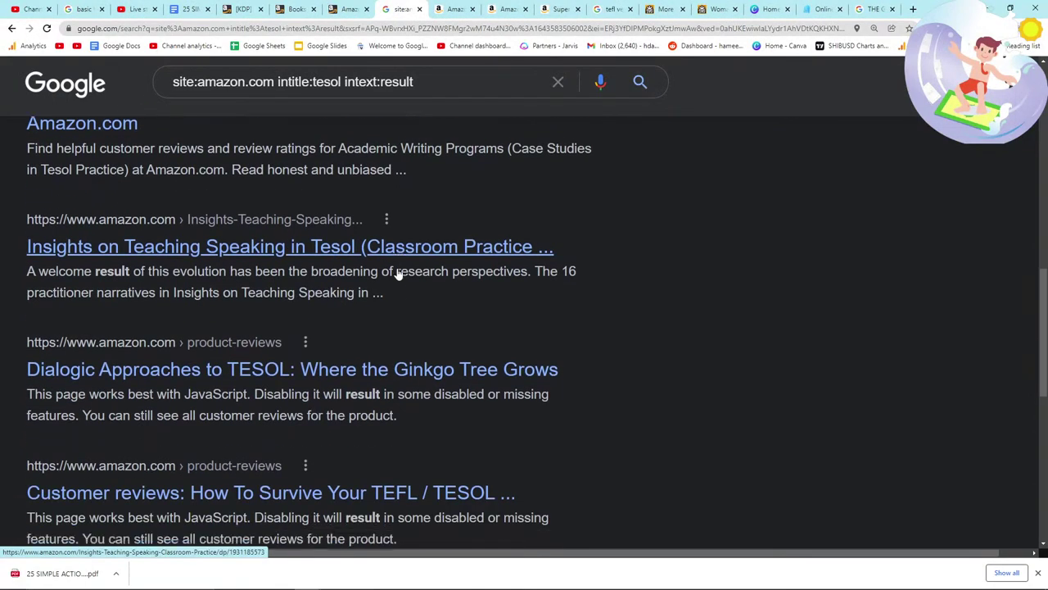
pyautogui.click(344, 9)
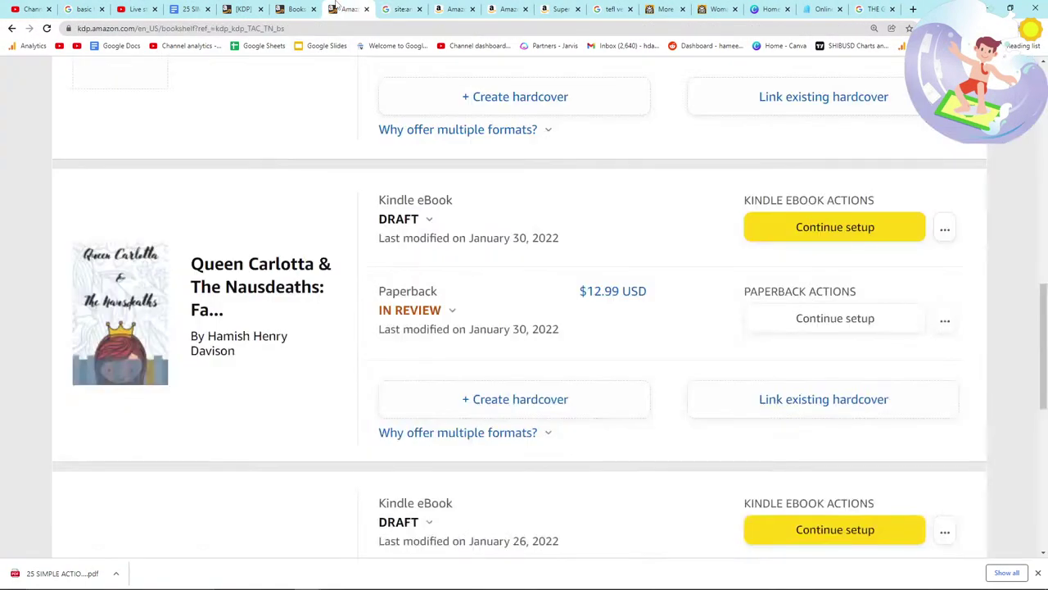
# Step: Enter keywords TESOL TEACHING AIDS and VERBS FOR KIDS in the next keyword slots
pyautogui.click(245, 8)
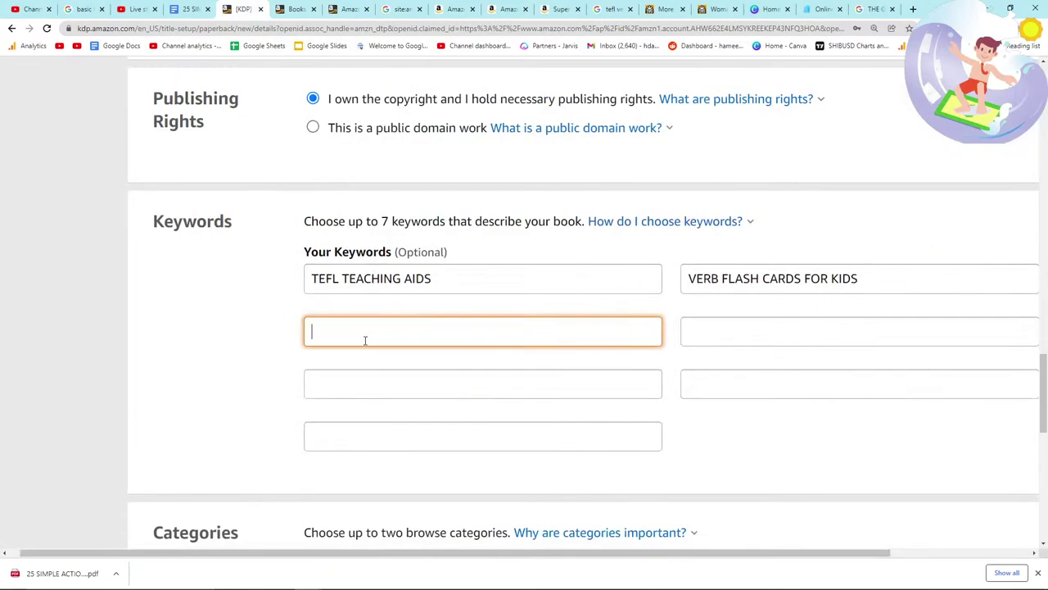
pyautogui.write('TESOL TEACHING AIDS')
pyautogui.press('Tab')
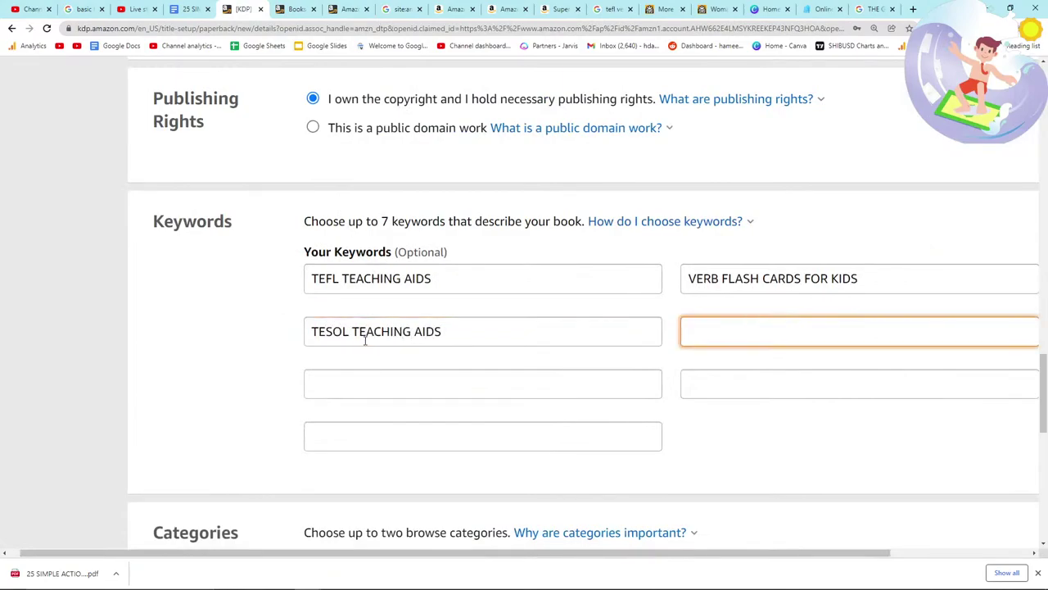
pyautogui.write('VERBS FOR KIDS')
pyautogui.press('Tab')
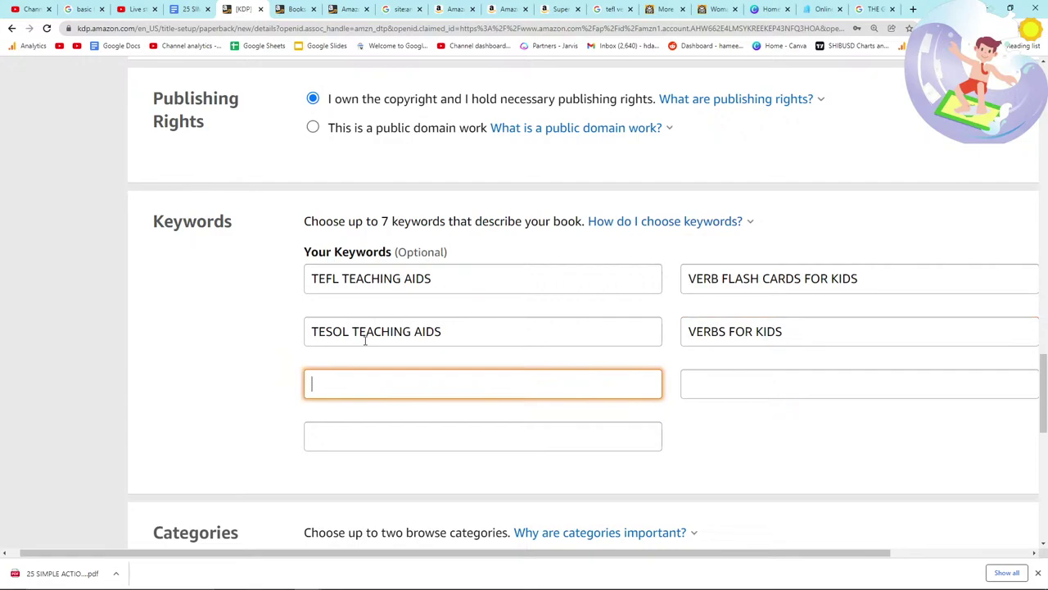
# Step: Fill the fifth and sixth keyword slots with TEACHING ENGLISH VERBS and ENGLISH TEACHER
pyautogui.write('ENGLISH TEACHING')
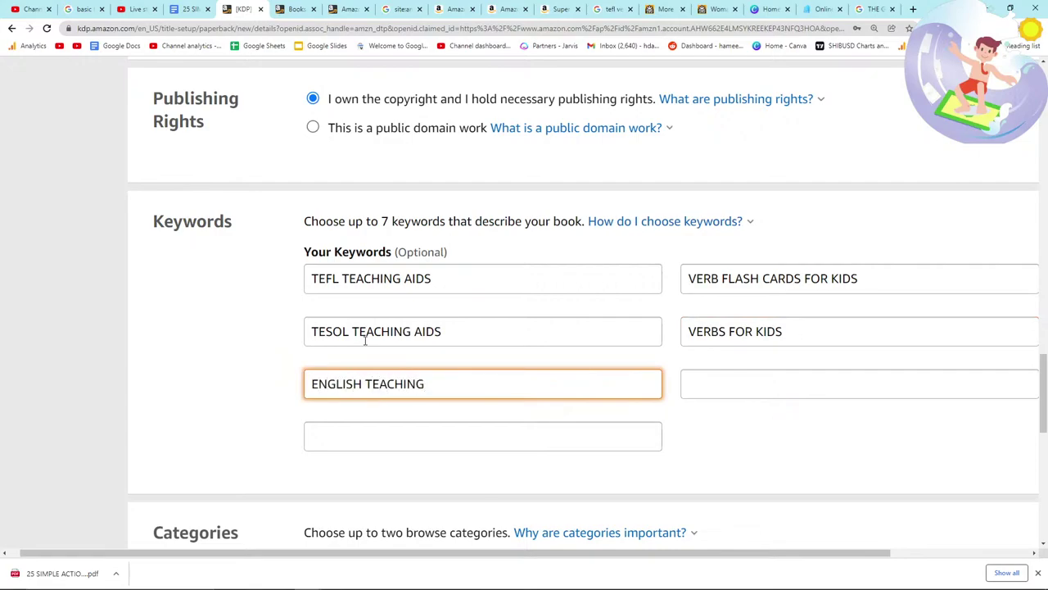
pyautogui.hotkey('ctrl', 'a')
pyautogui.press('BackSpace')
pyautogui.write('TEACHING ENGLISH VERBS')
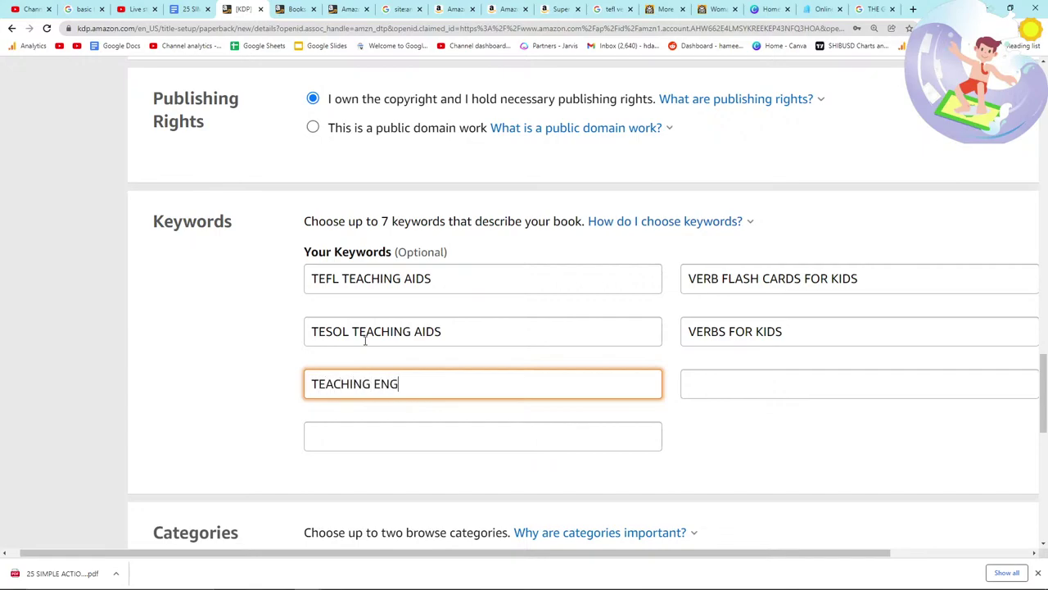
pyautogui.press('Tab')
pyautogui.write('ENGLISH TEACHER')
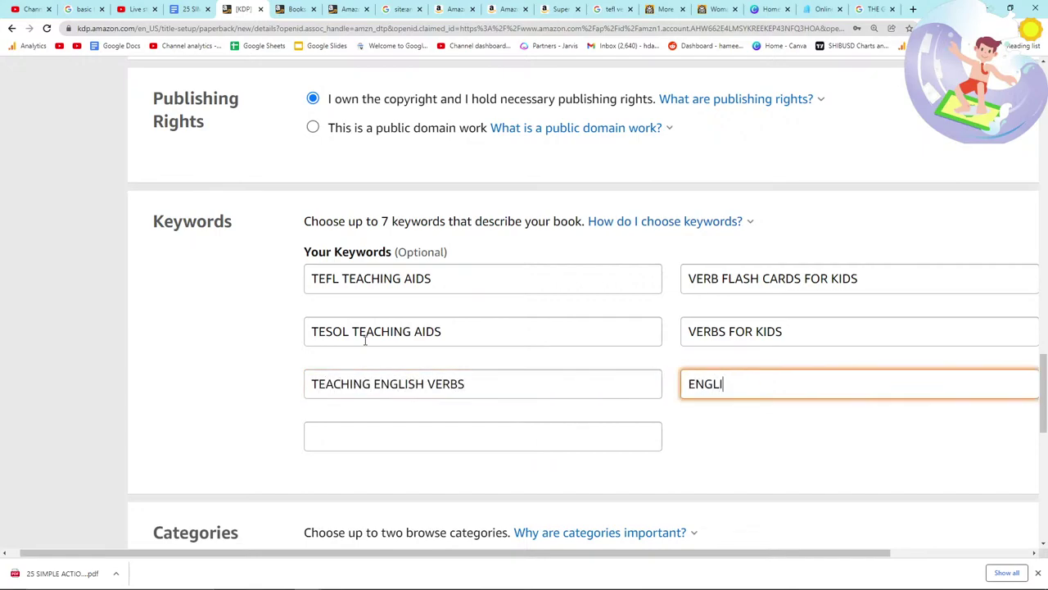
pyautogui.press('Tab')
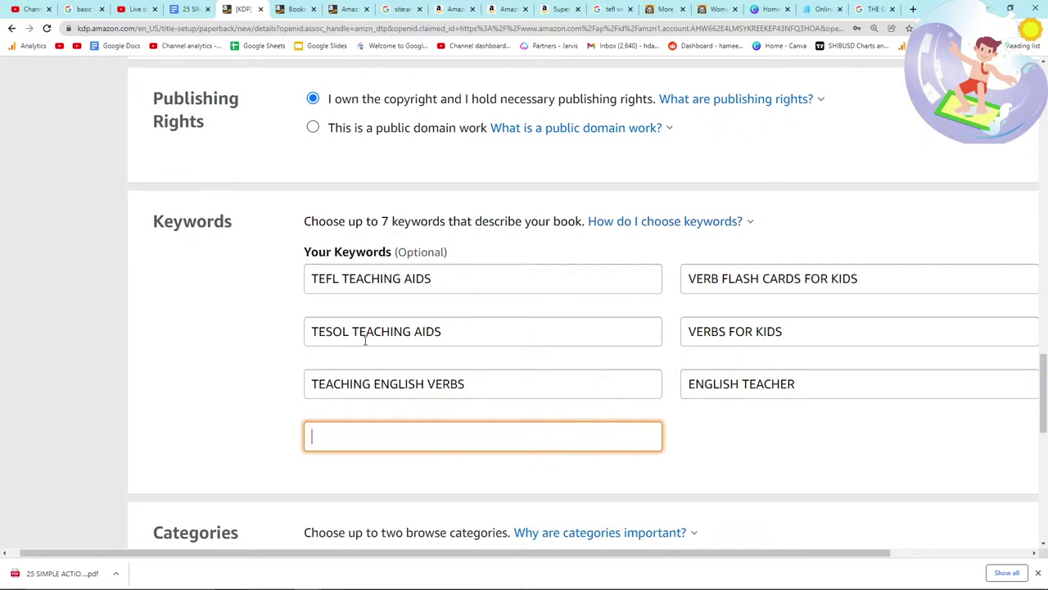
pyautogui.hotkey('alt', 'Tab')
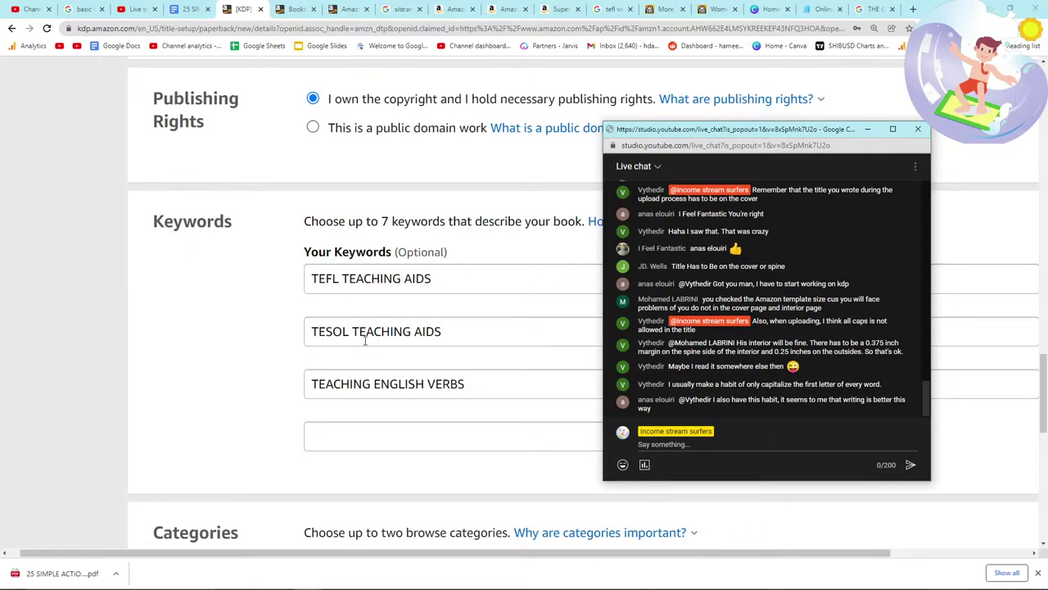
# Step: Post the reply 'Like This Every Time' in the YouTube Studio live chat
pyautogui.click(737, 445)
pyautogui.write('Like This Eve')
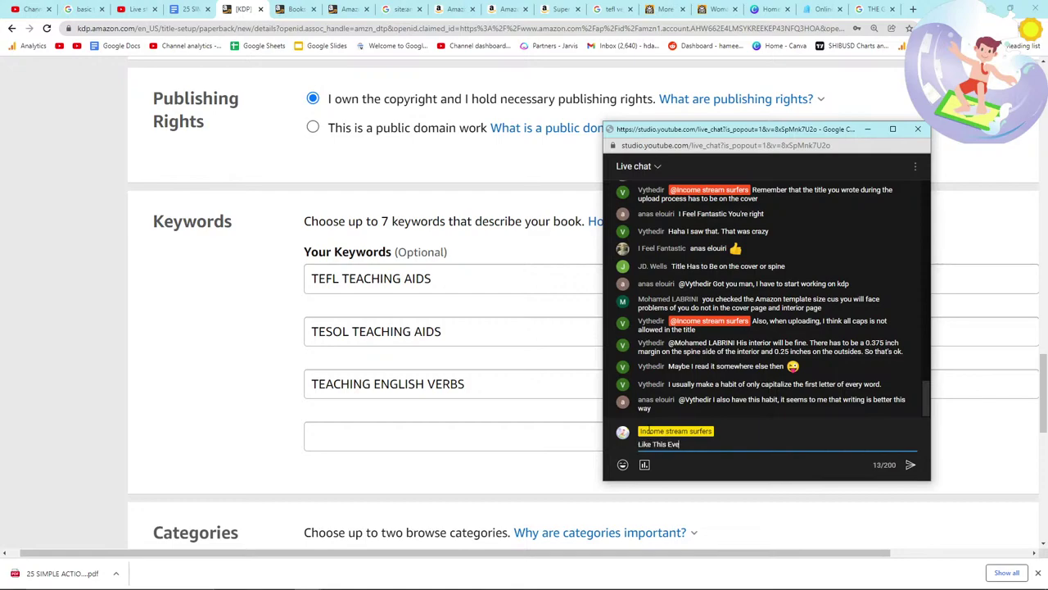
pyautogui.press('Return')
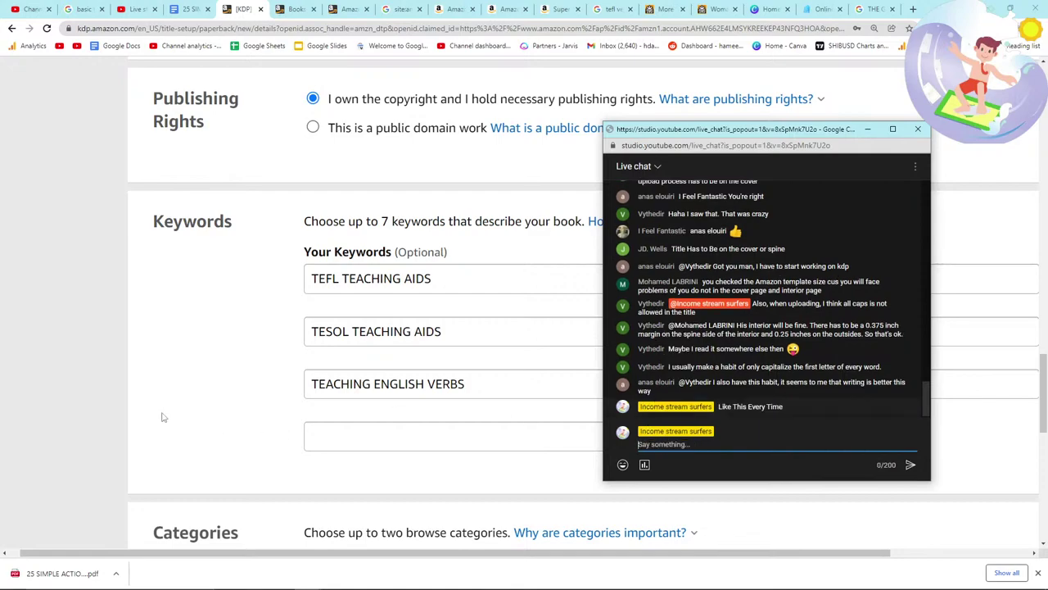
# Step: Return to the KDP setup page and select the empty seventh keyword slot
pyautogui.click(180, 420)
pyautogui.scroll(10, 220, 409)
pyautogui.scroll(7, 297, 450)
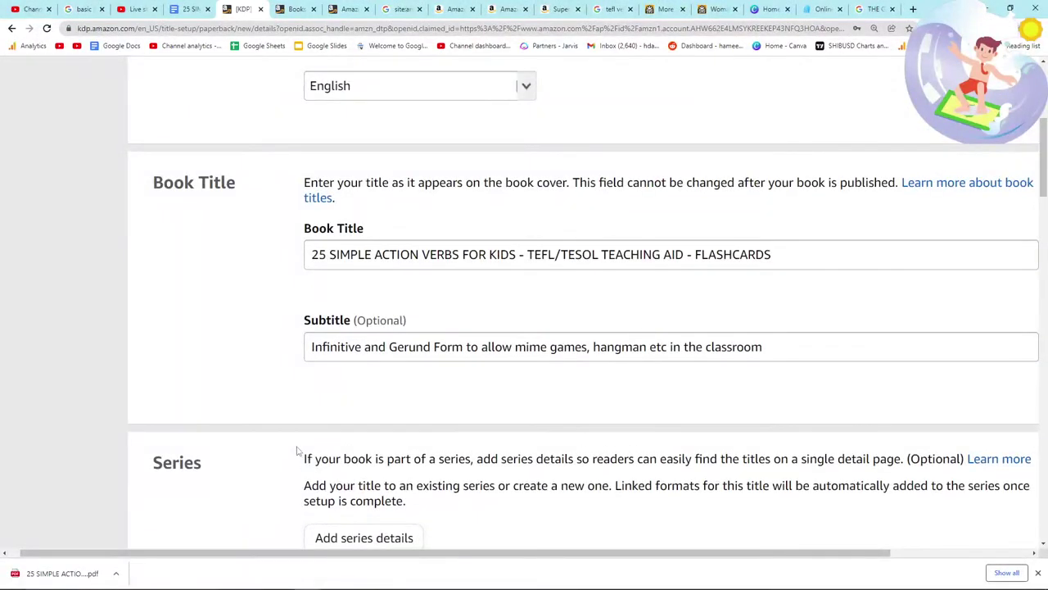
pyautogui.scroll(-15, 298, 450)
pyautogui.scroll(-2, 297, 450)
pyautogui.click(339, 380)
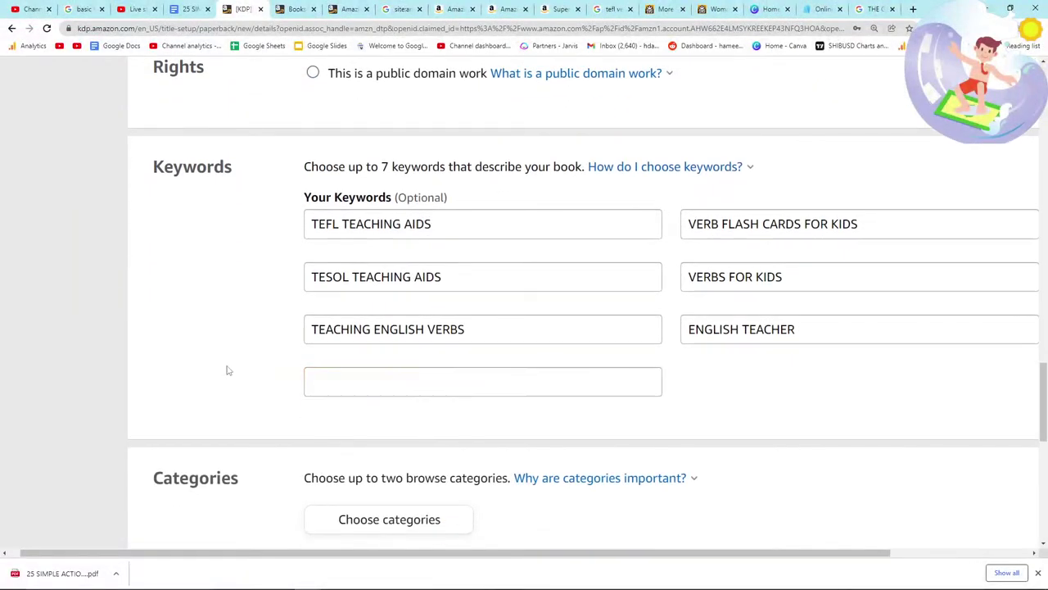
pyautogui.scroll(-2, 229, 370)
# Step: Choose Nonfiction > Language Arts & Disciplines > Vocabulary as the first category
pyautogui.click(388, 368)
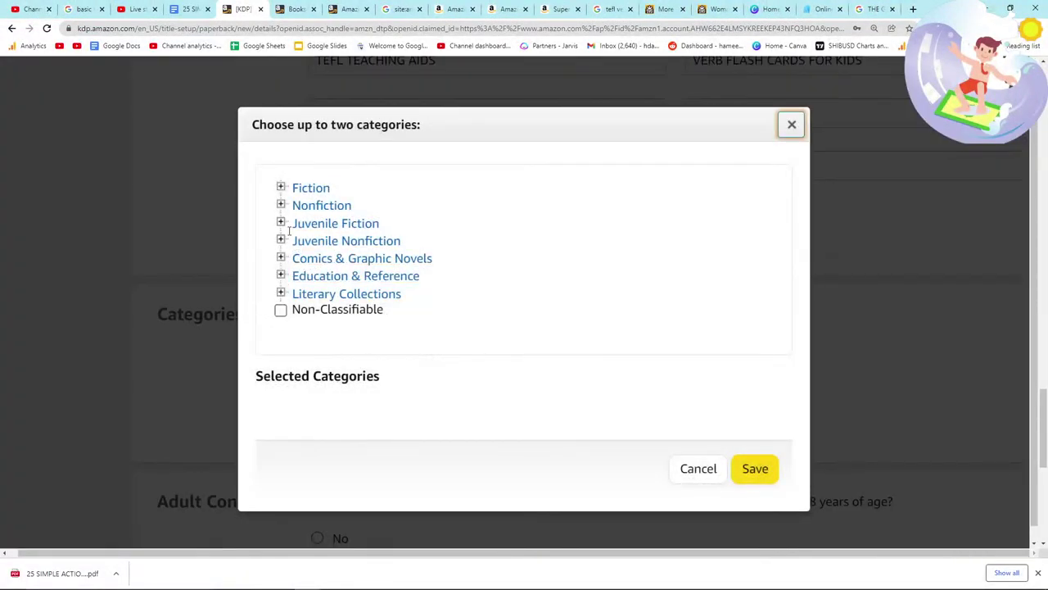
pyautogui.click(281, 204)
pyautogui.scroll(-1, 356, 308)
pyautogui.scroll(2, 357, 308)
pyautogui.click(281, 204)
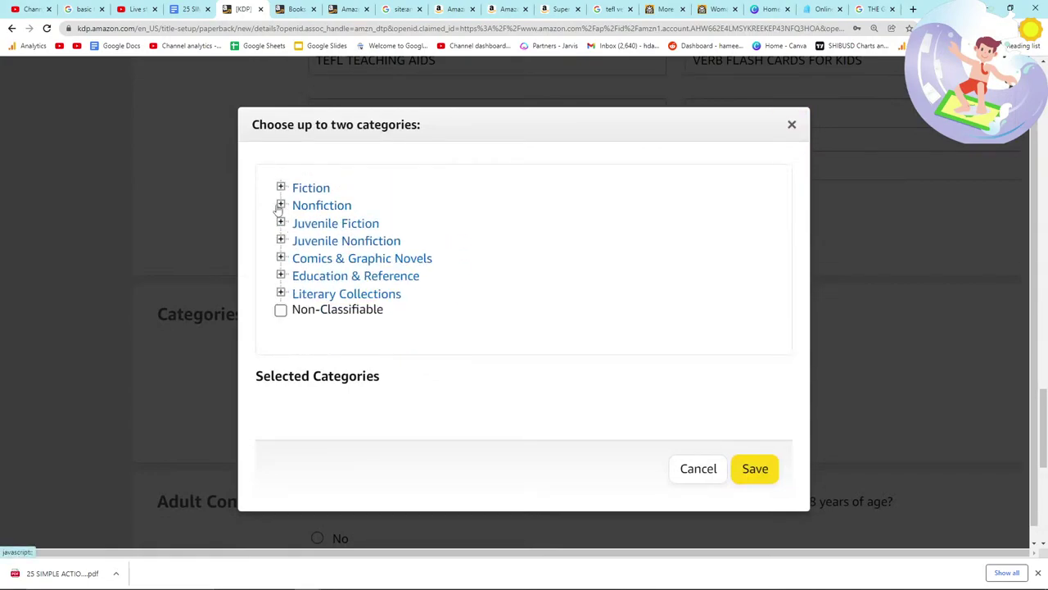
pyautogui.click(280, 205)
pyautogui.scroll(-1, 331, 278)
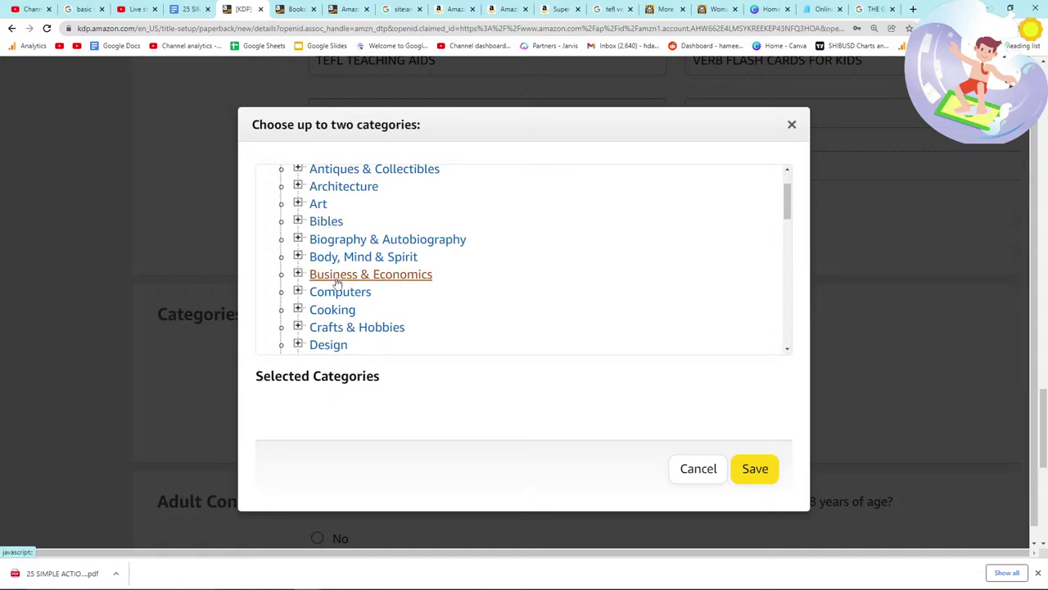
pyautogui.scroll(-1, 337, 281)
pyautogui.scroll(-1, 337, 282)
pyautogui.scroll(-1, 337, 281)
pyautogui.scroll(2, 316, 268)
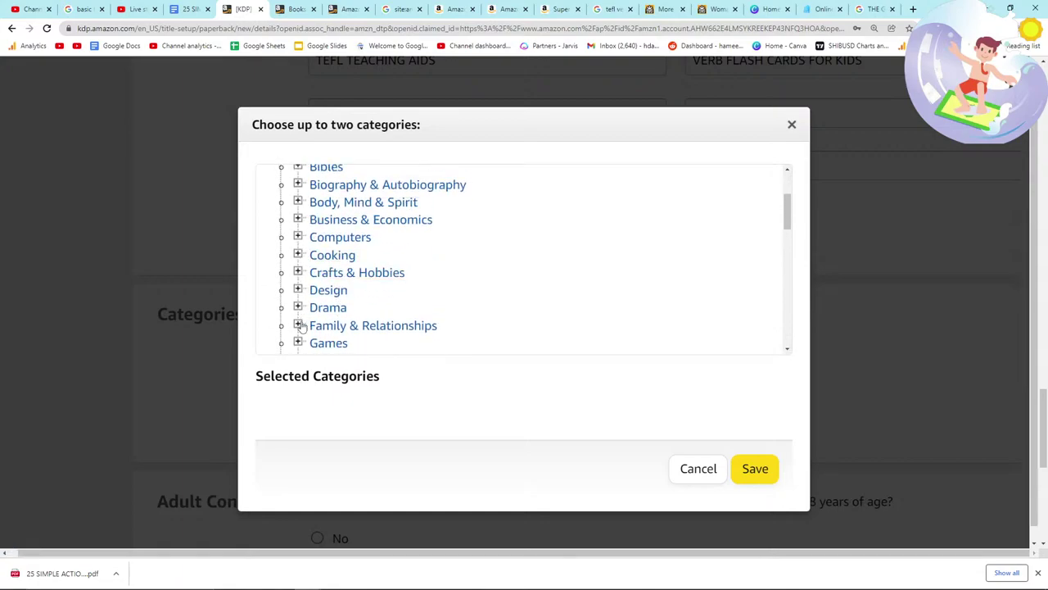
pyautogui.scroll(-3, 301, 326)
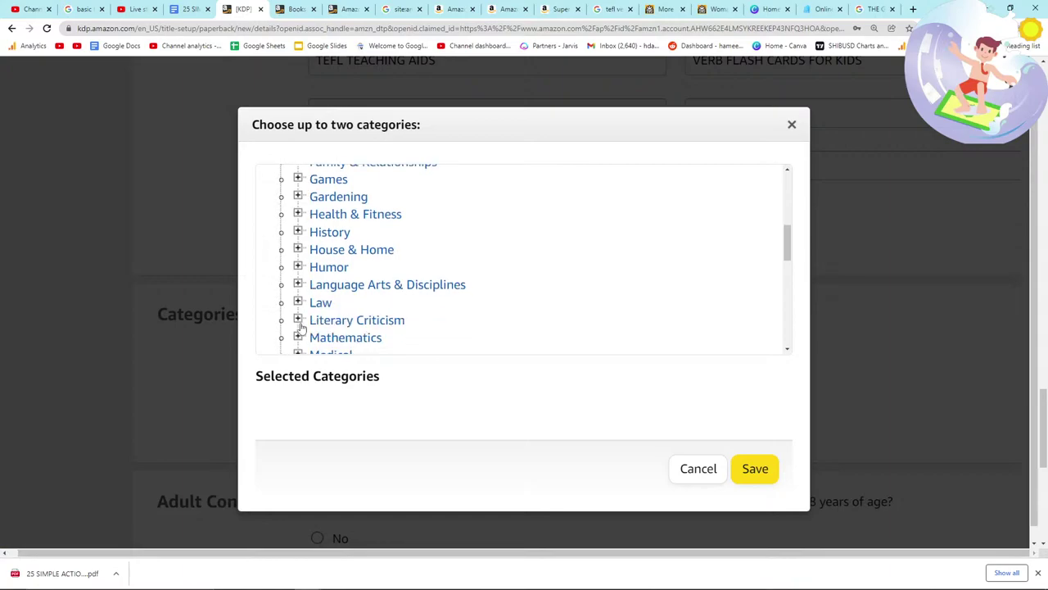
pyautogui.scroll(-1, 301, 326)
pyautogui.click(298, 230)
pyautogui.scroll(-2, 315, 270)
pyautogui.scroll(1, 328, 301)
pyautogui.scroll(-2, 325, 300)
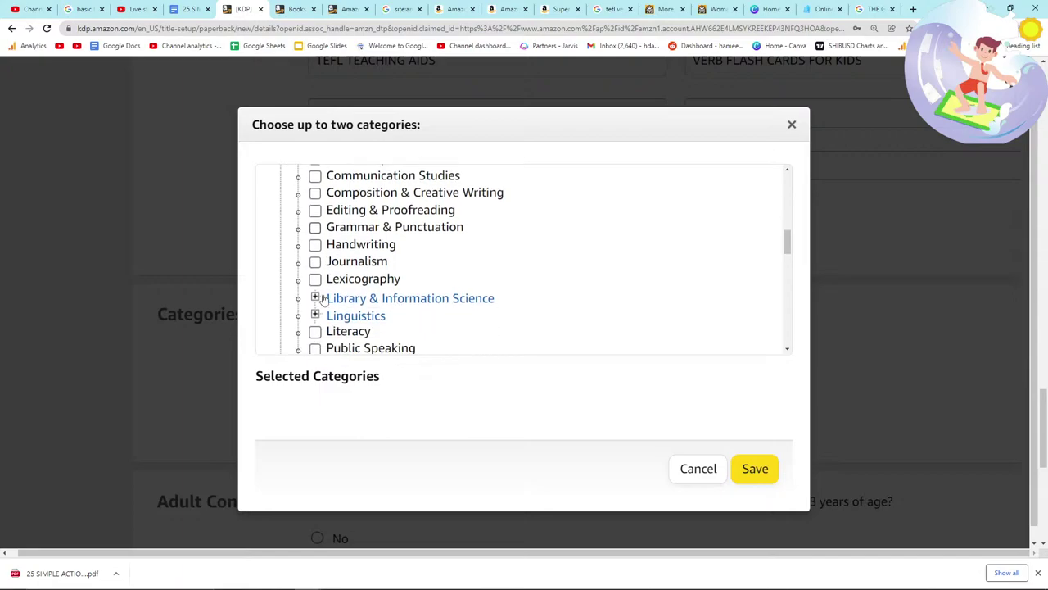
pyautogui.scroll(-2, 320, 283)
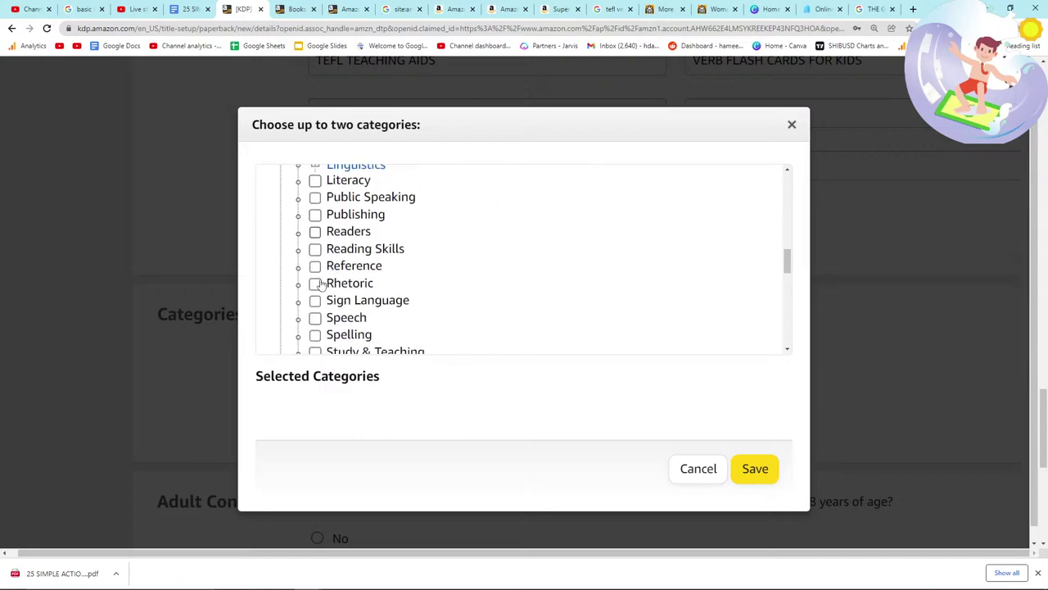
pyautogui.scroll(-1, 319, 283)
pyautogui.scroll(3, 319, 282)
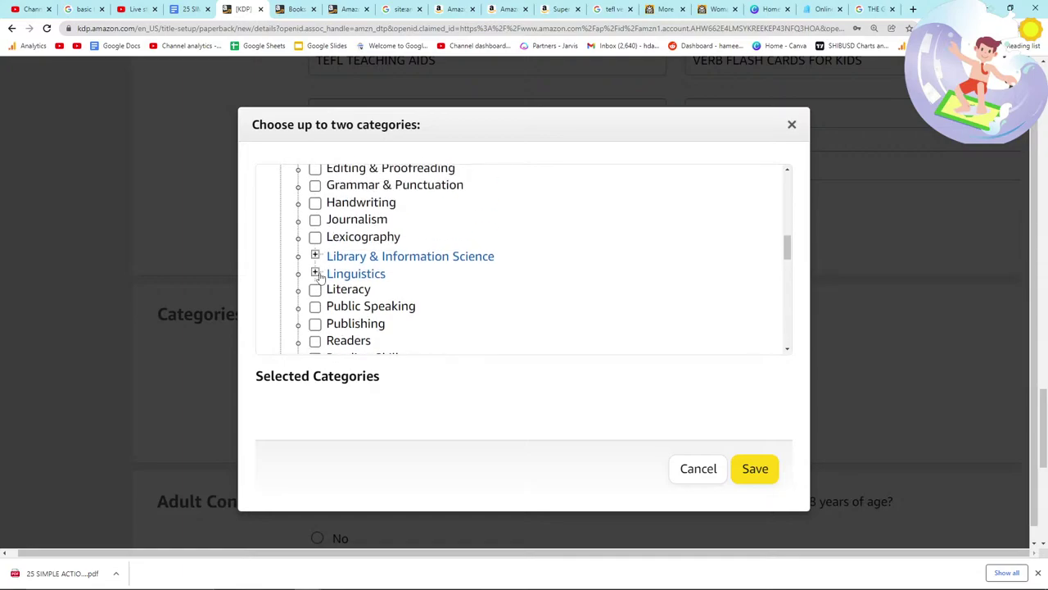
pyautogui.scroll(-3, 319, 277)
pyautogui.click(317, 296)
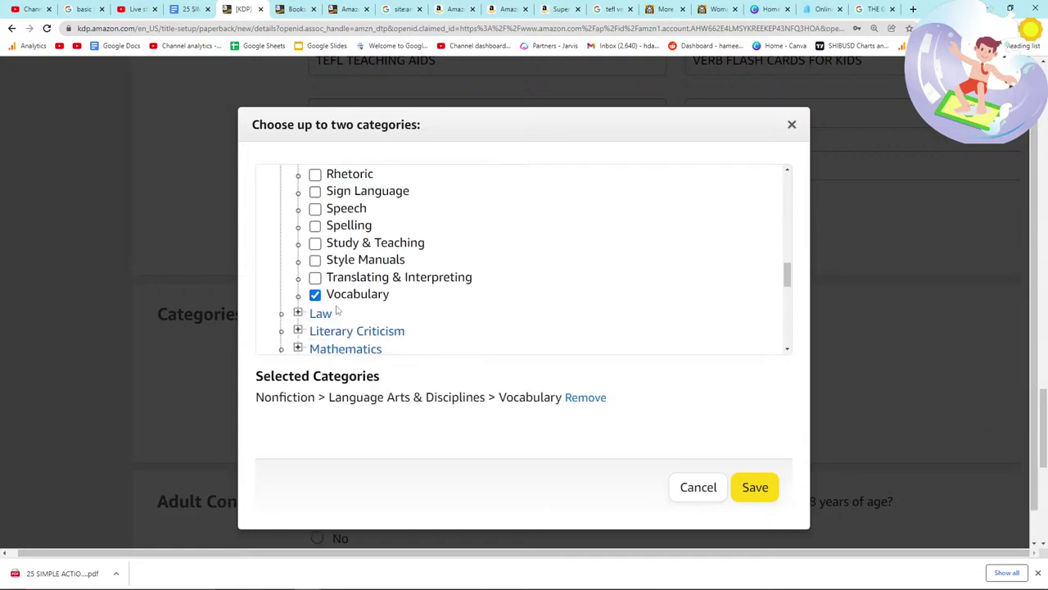
# Step: Expand the Linguistics subcategories and scroll down through the category list
pyautogui.scroll(4, 337, 310)
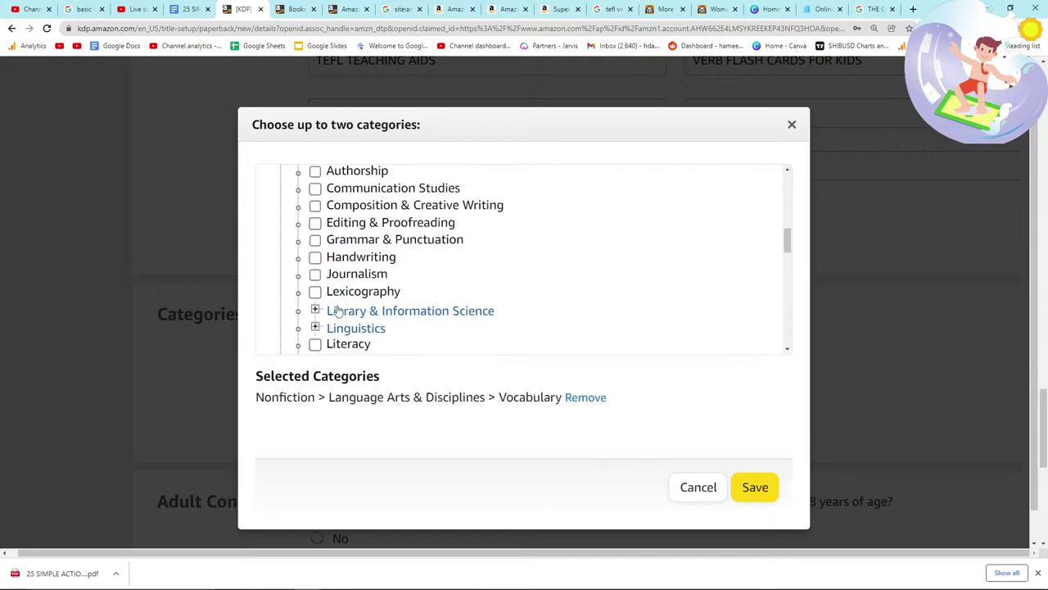
pyautogui.scroll(1, 337, 310)
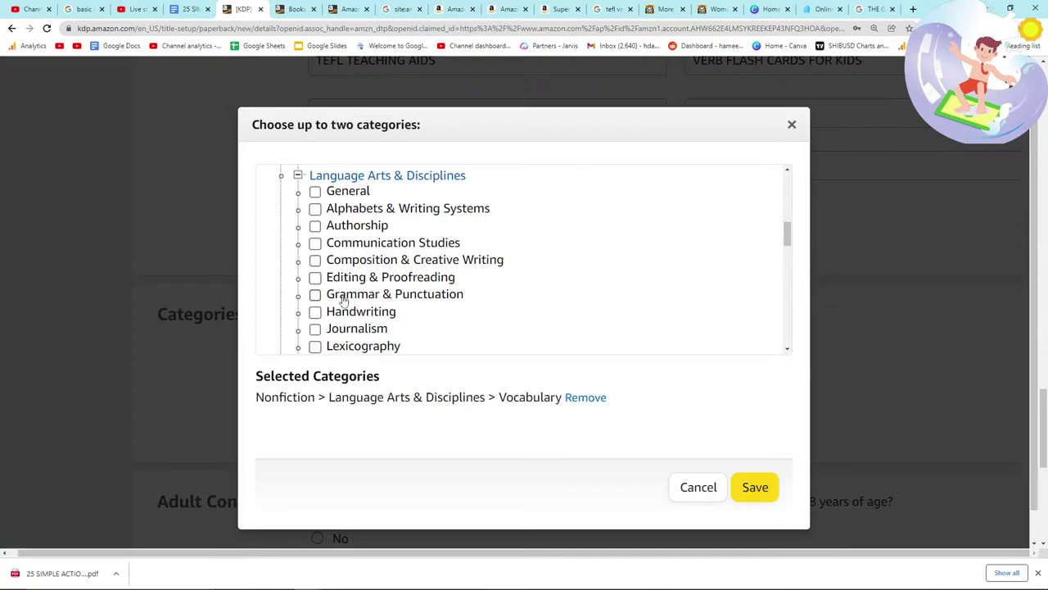
pyautogui.scroll(-1, 344, 301)
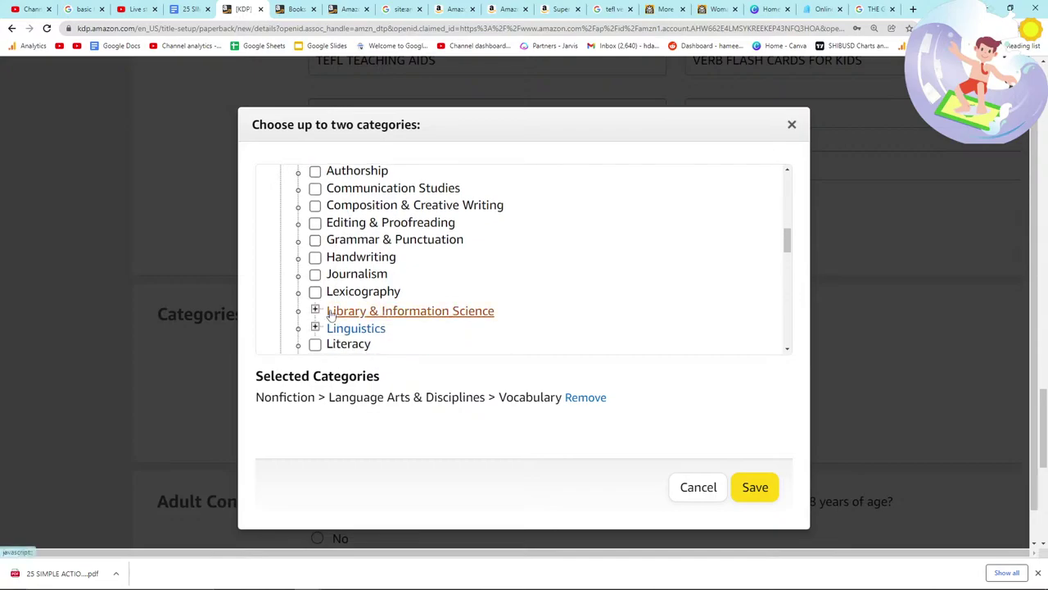
pyautogui.scroll(-1, 334, 306)
pyautogui.click(315, 272)
pyautogui.scroll(-1, 319, 295)
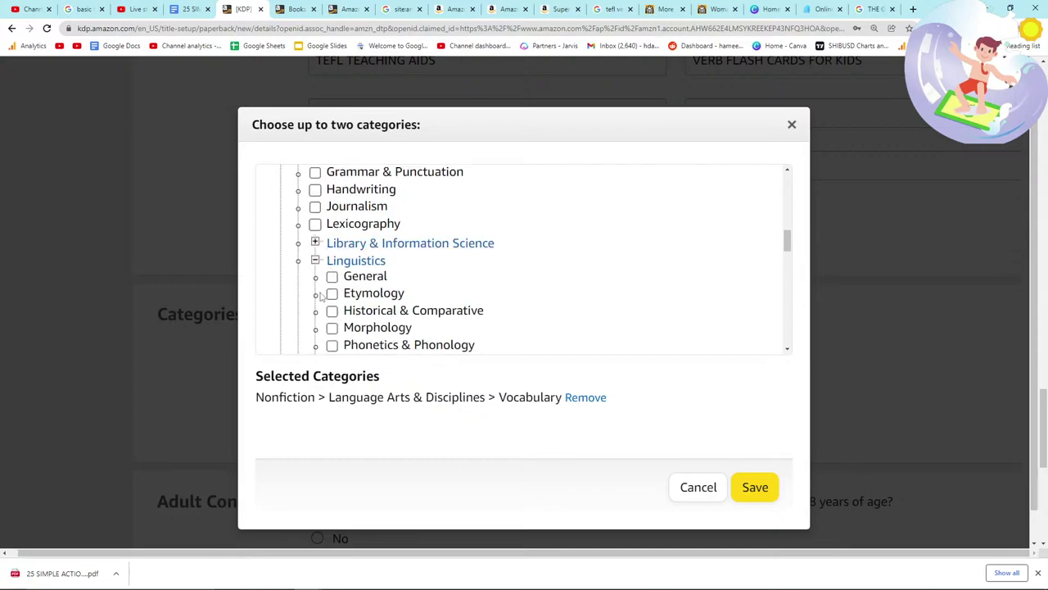
pyautogui.scroll(-1, 321, 296)
pyautogui.scroll(-1, 321, 298)
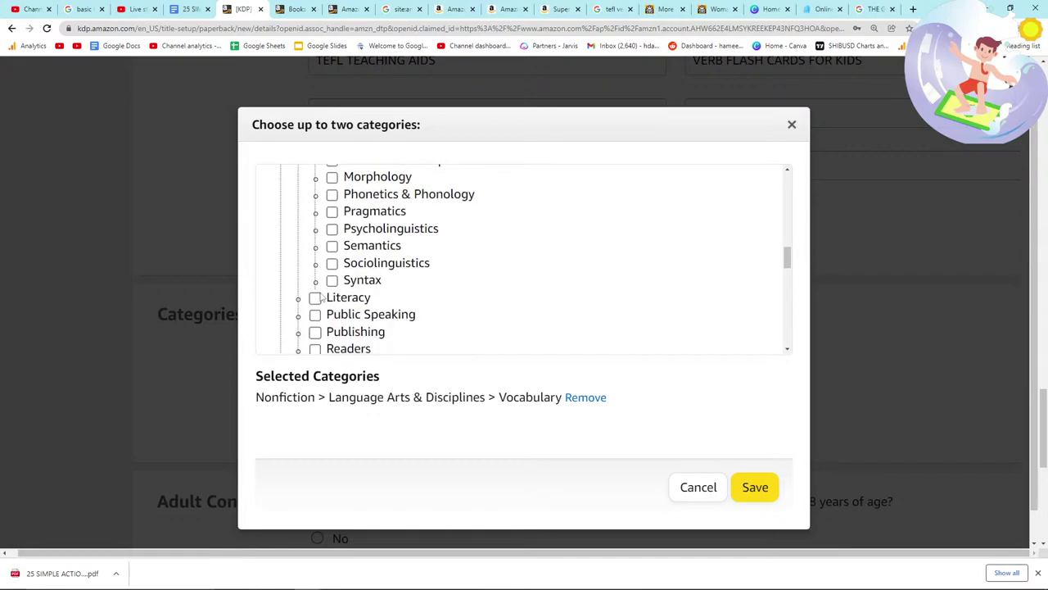
pyautogui.scroll(-1, 320, 299)
pyautogui.scroll(-2, 320, 299)
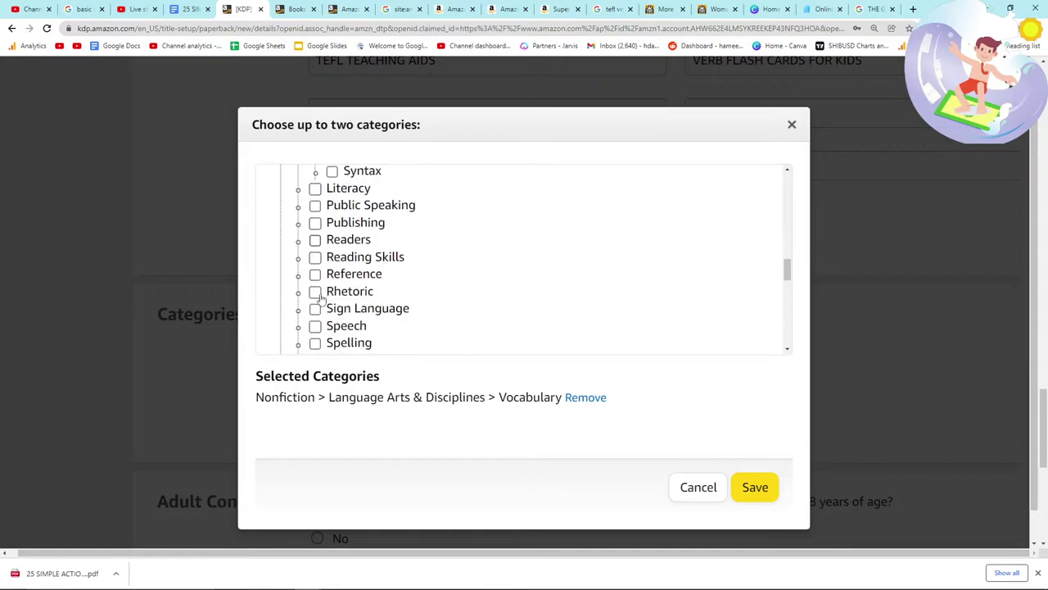
pyautogui.scroll(-1, 321, 298)
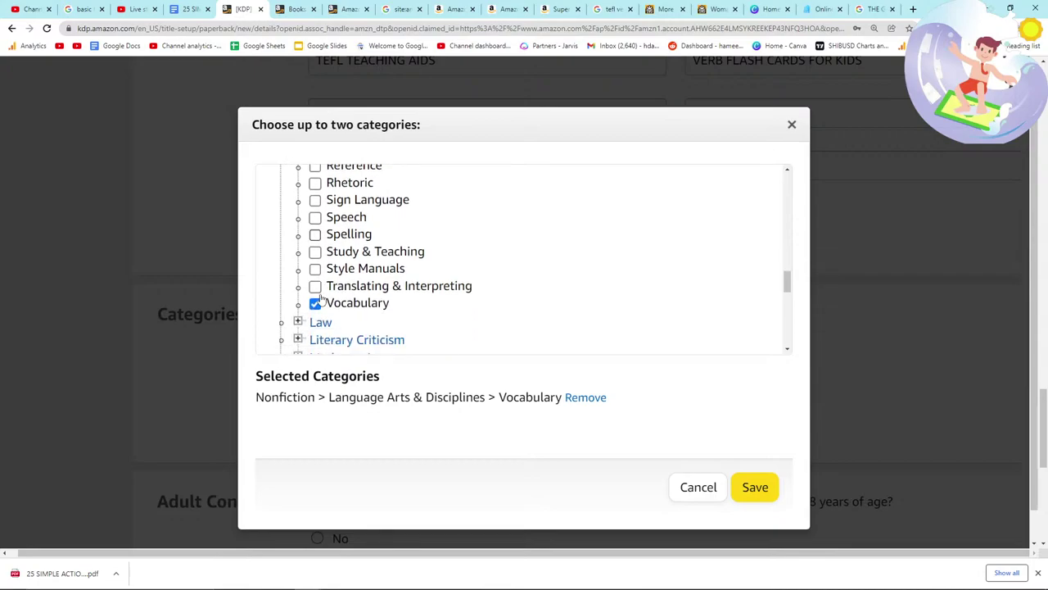
pyautogui.scroll(-1, 321, 299)
pyautogui.scroll(-6, 321, 299)
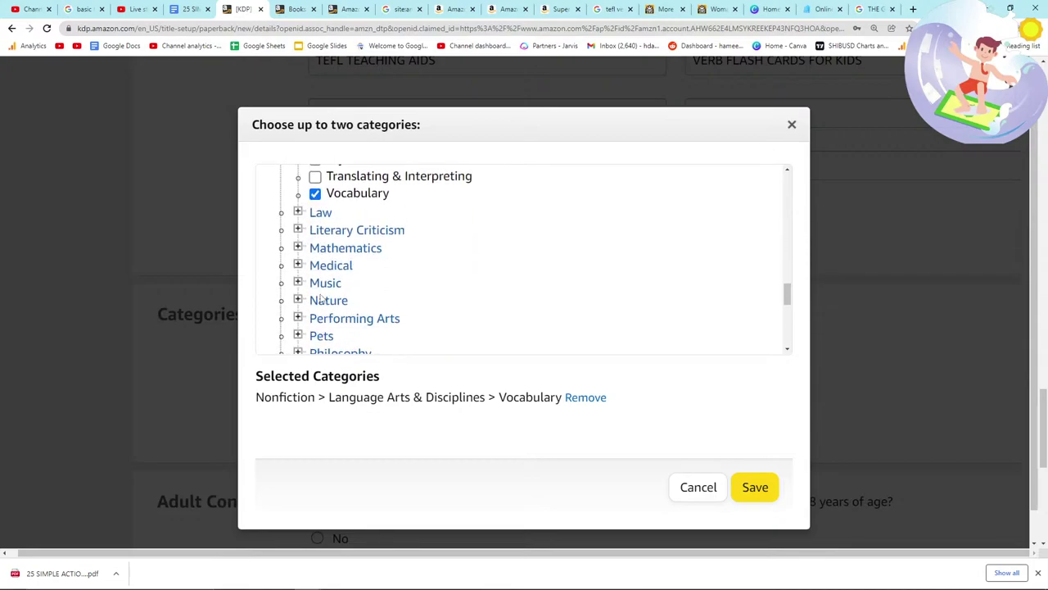
pyautogui.scroll(-2, 321, 299)
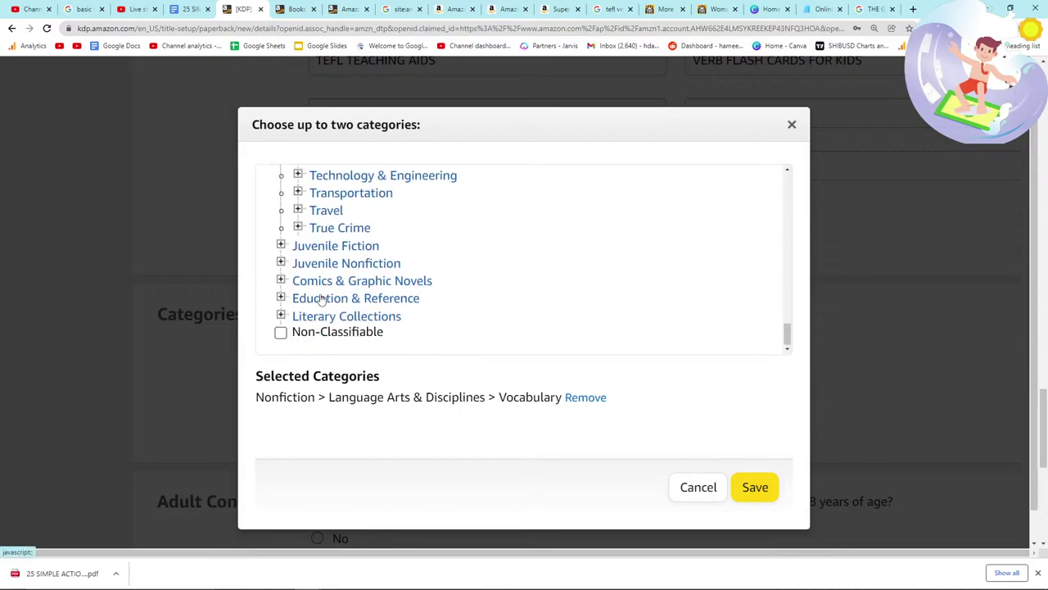
# Step: Tick Juvenile Nonfiction > Foreign Language Study > English as a Second Language and save both categories
pyautogui.click(281, 263)
pyautogui.scroll(-1, 307, 299)
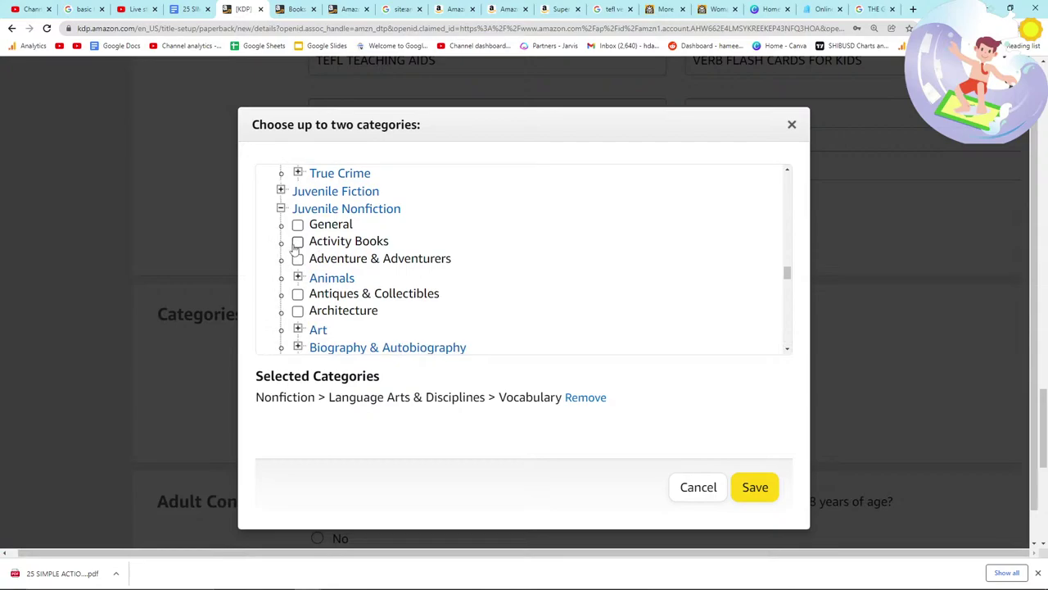
pyautogui.scroll(-2, 298, 278)
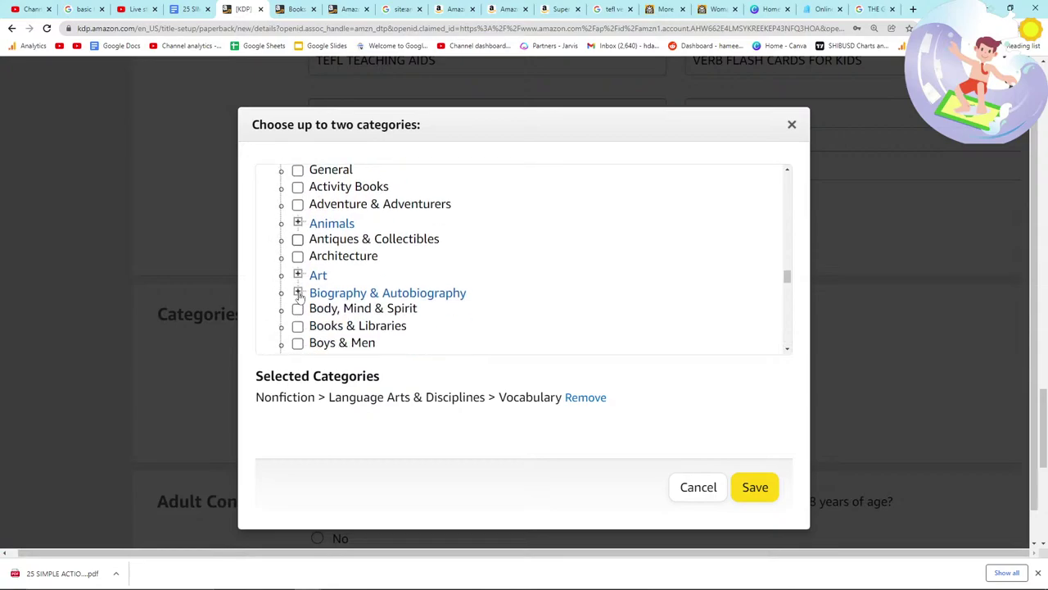
pyautogui.scroll(-3, 298, 296)
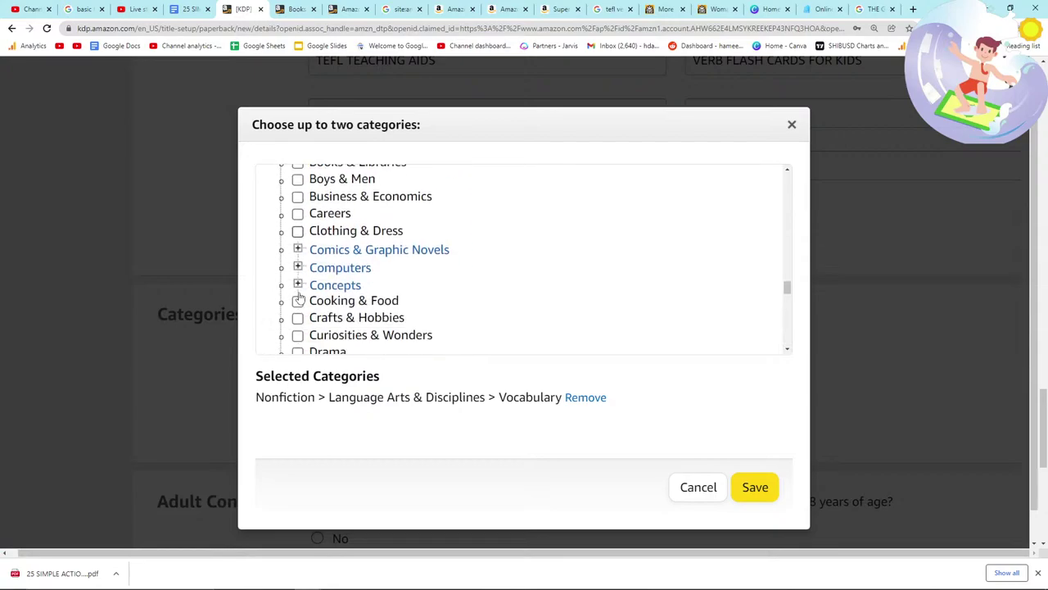
pyautogui.scroll(-1, 299, 298)
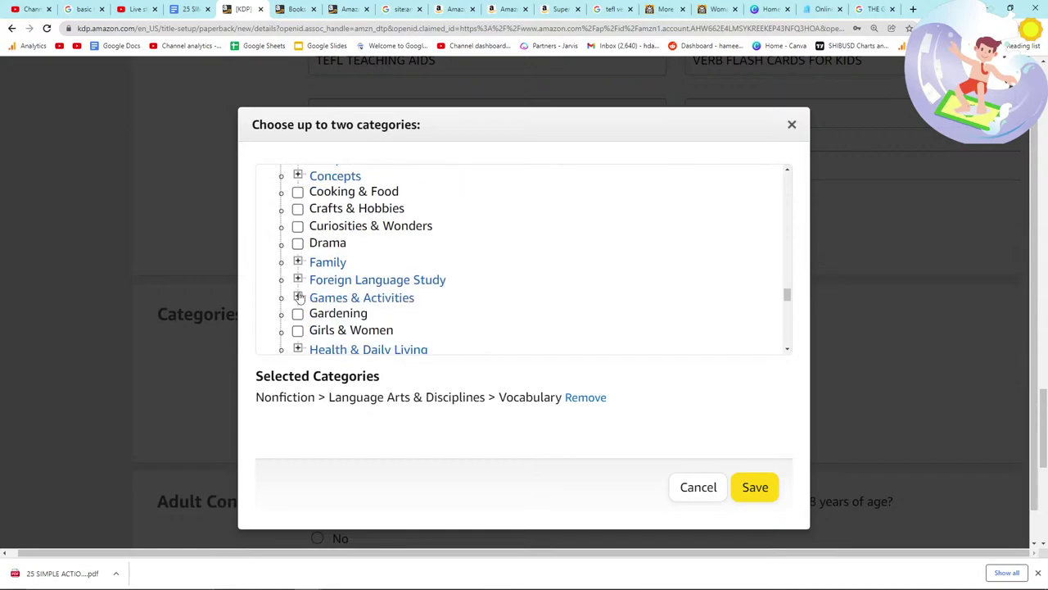
pyautogui.scroll(-1, 300, 298)
pyautogui.click(298, 225)
pyautogui.click(315, 258)
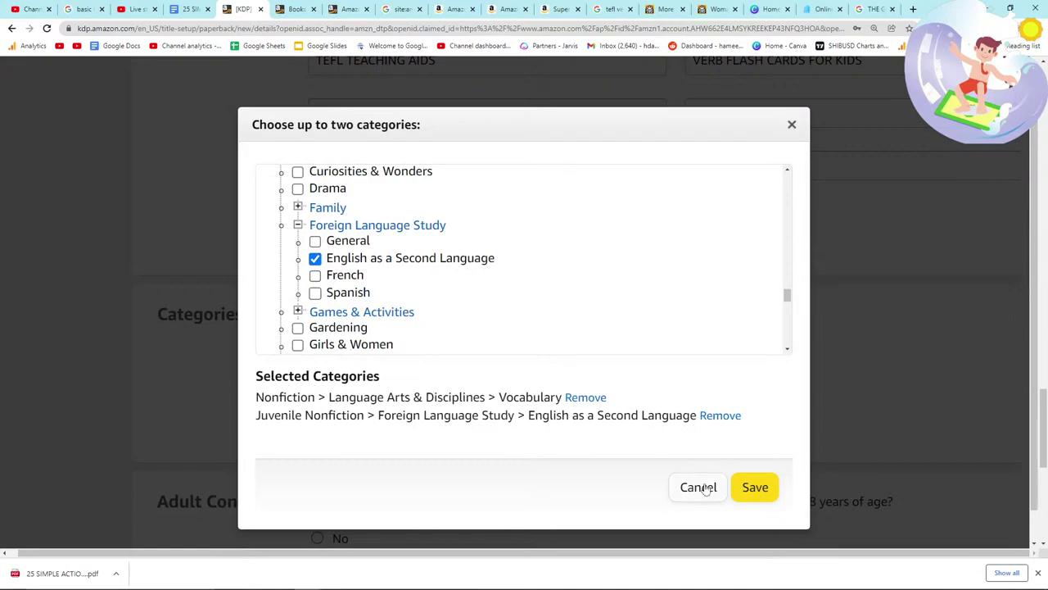
pyautogui.click(755, 488)
# Step: Check the live chat, then scroll down and Save and Continue the paperback details
pyautogui.hotkey('alt', 'Tab')
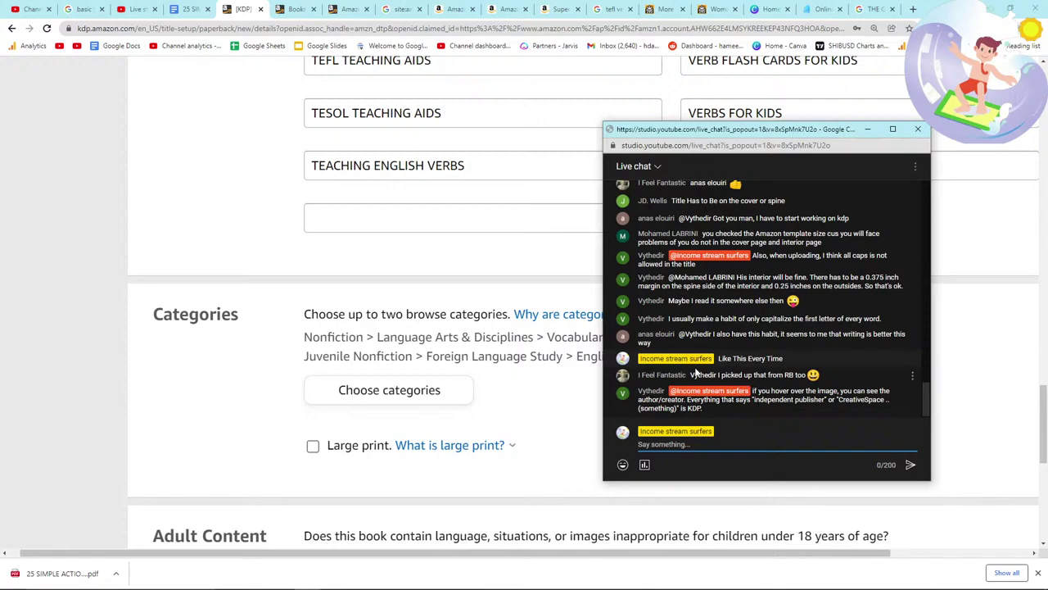
pyautogui.click(210, 381)
pyautogui.scroll(-2, 245, 393)
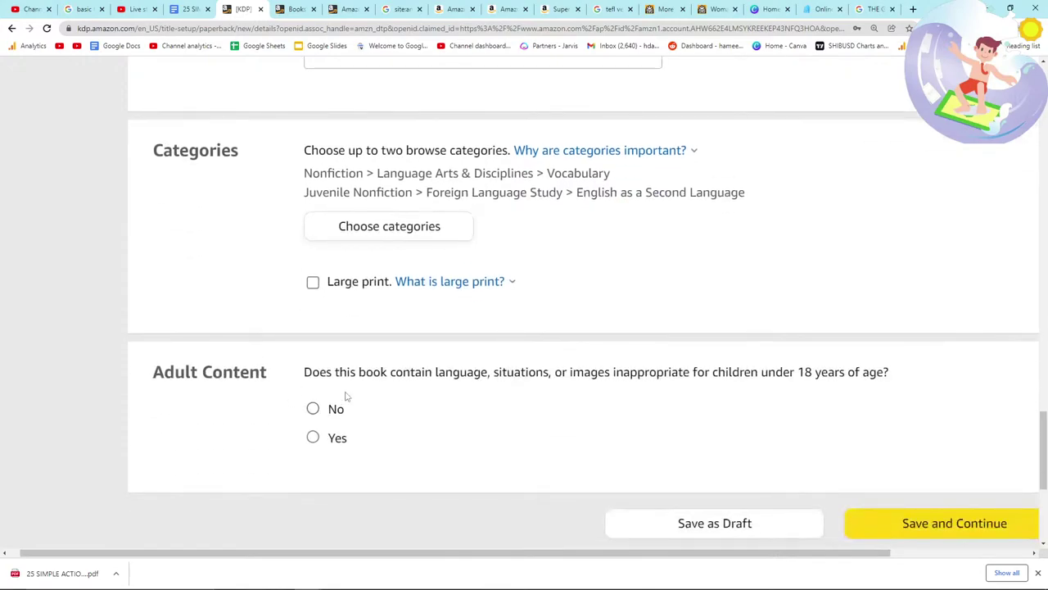
pyautogui.scroll(-2, 393, 425)
pyautogui.click(912, 412)
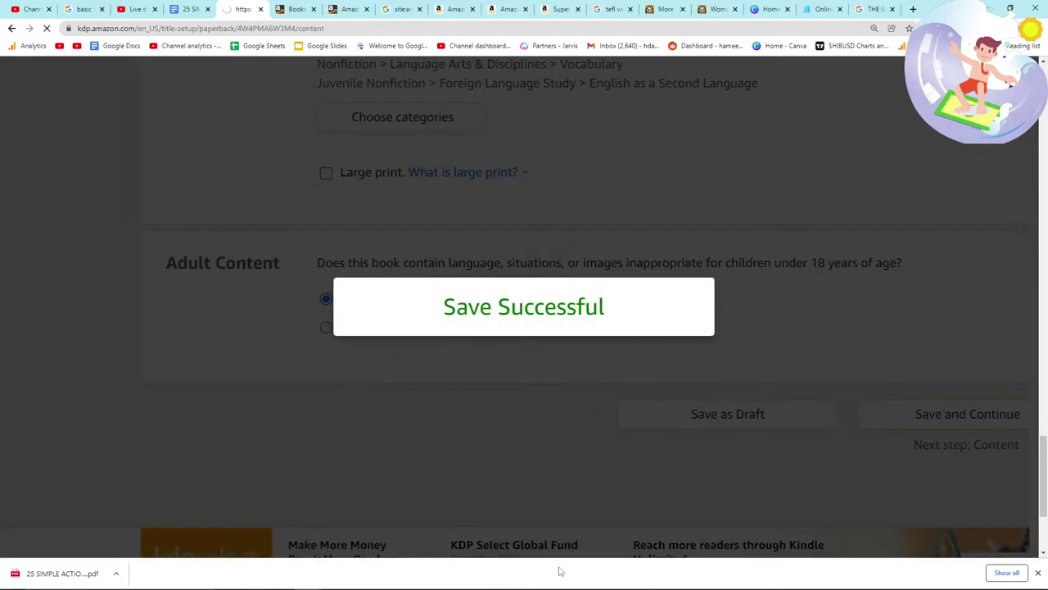
# Step: Assign a free KDP ISBN, published as Independently published, and confirm the assignment
pyautogui.scroll(-1, 428, 393)
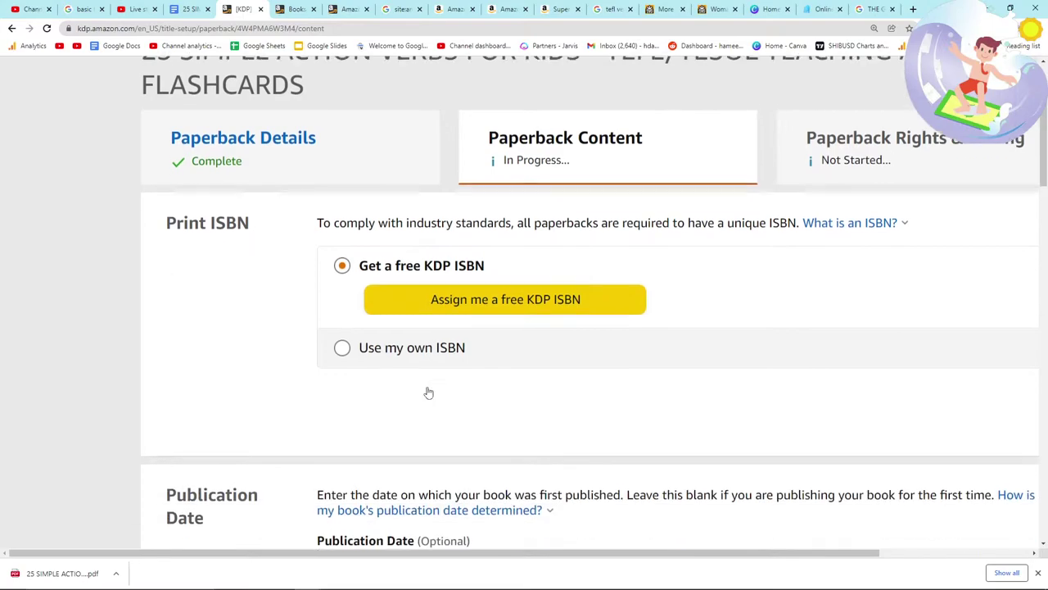
pyautogui.click(424, 295)
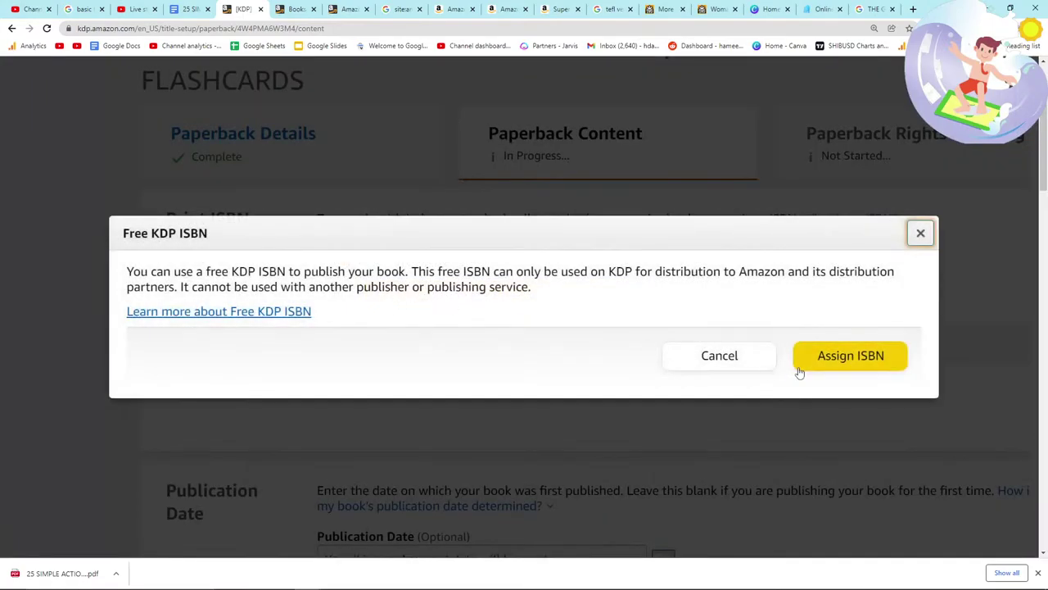
pyautogui.click(797, 366)
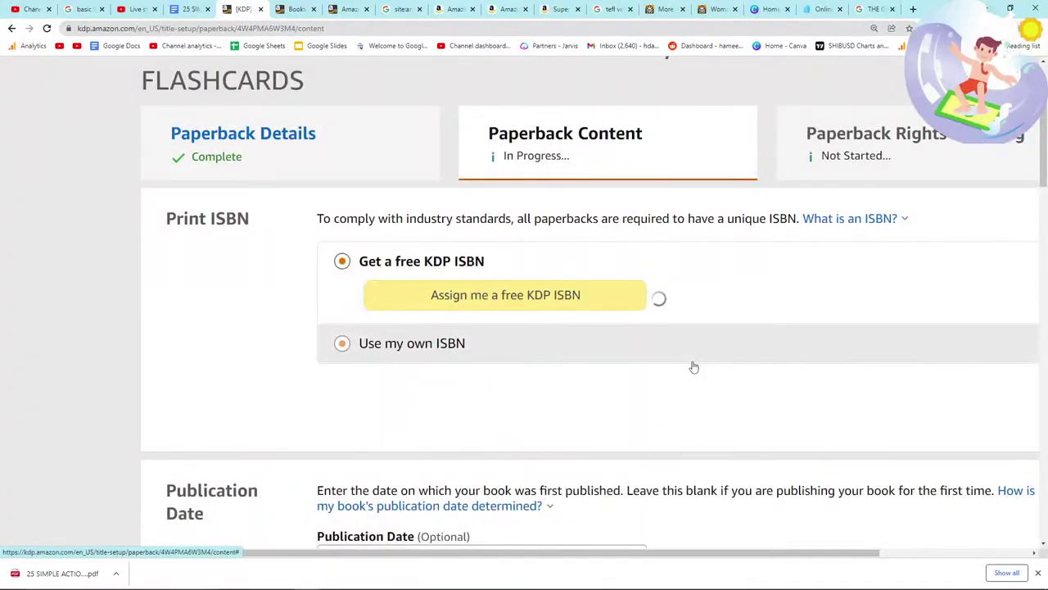
pyautogui.click(135, 9)
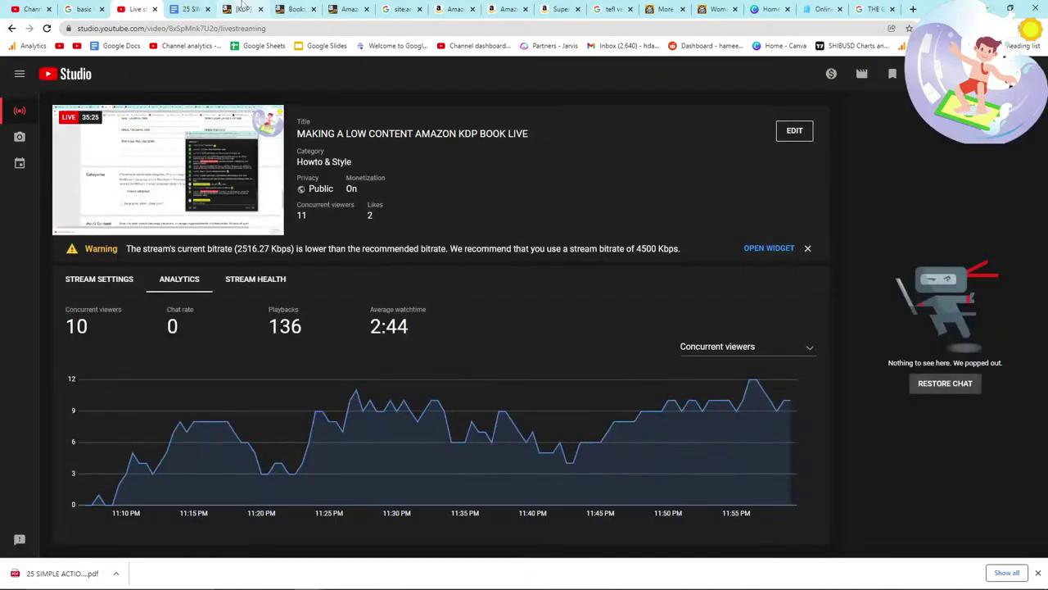
pyautogui.click(243, 9)
pyautogui.scroll(-5, 303, 295)
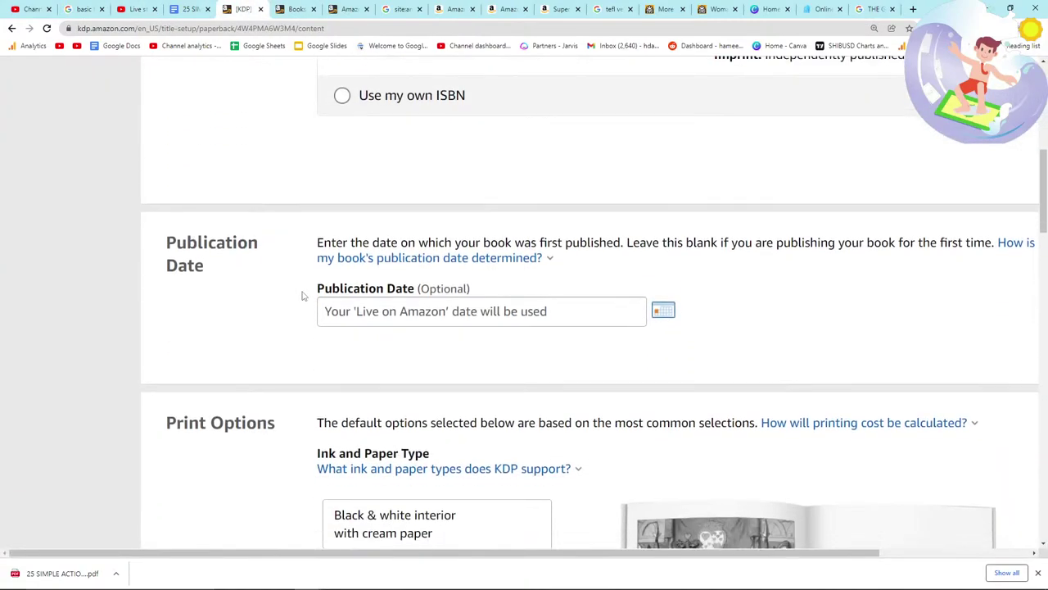
# Step: Keep the default print options and upload the action verbs manuscript PDF
pyautogui.scroll(-6, 303, 295)
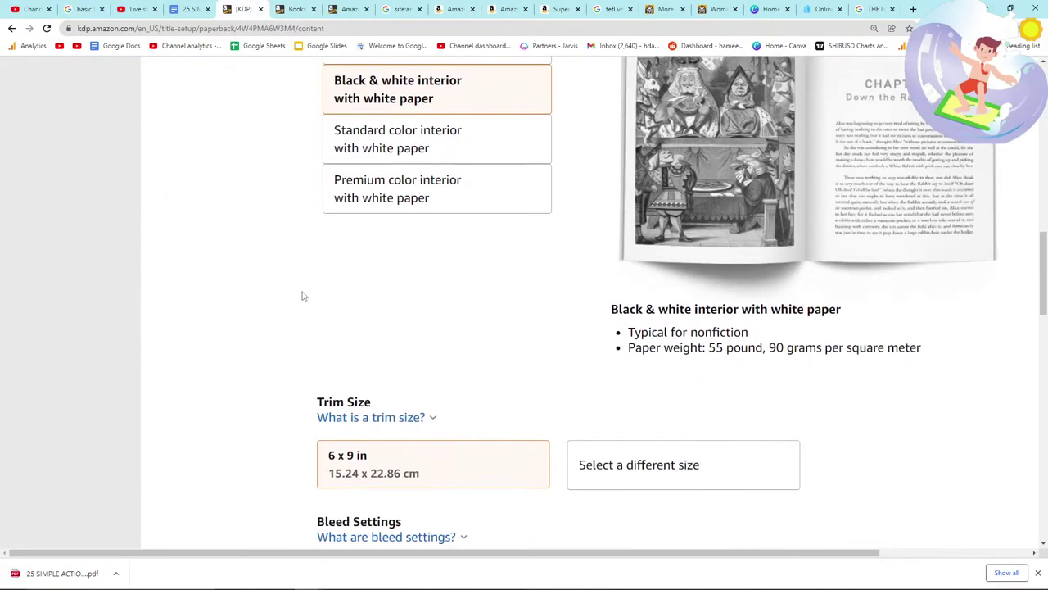
pyautogui.scroll(-3, 302, 295)
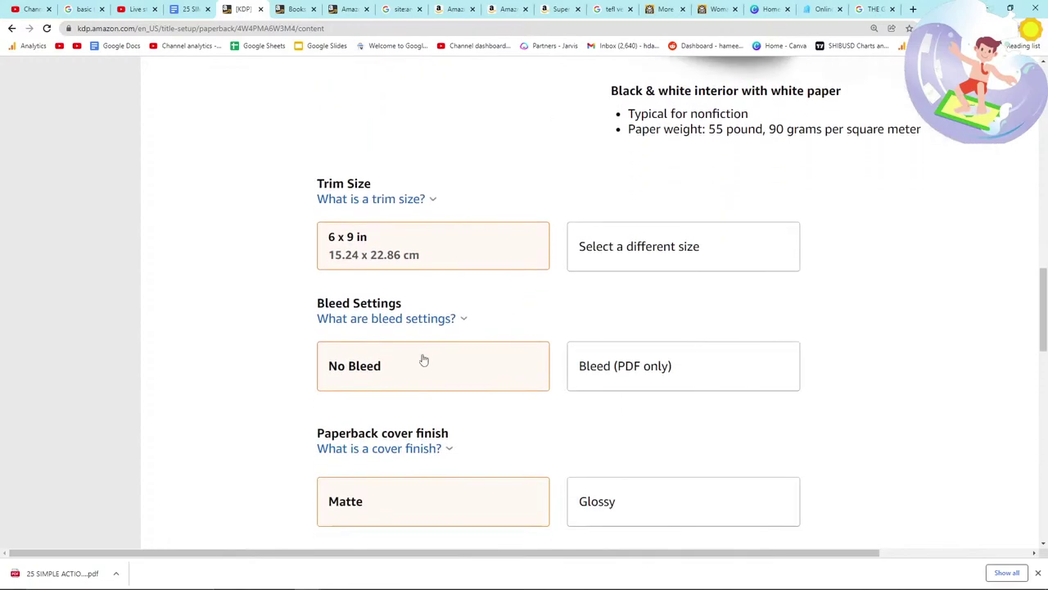
pyautogui.scroll(-1, 419, 356)
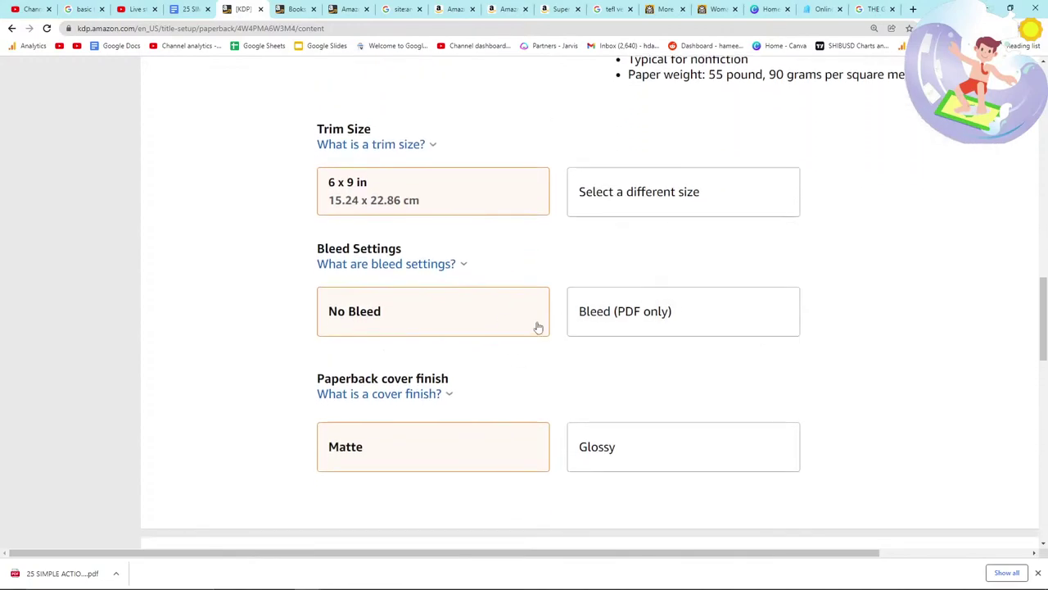
pyautogui.scroll(-6, 503, 358)
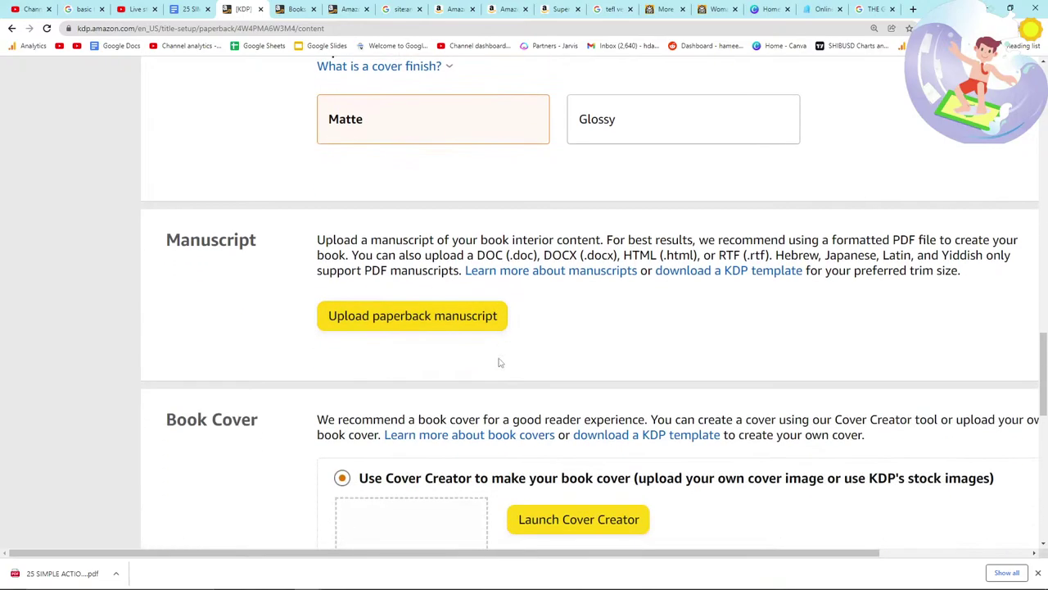
pyautogui.click(394, 320)
pyautogui.click(381, 293)
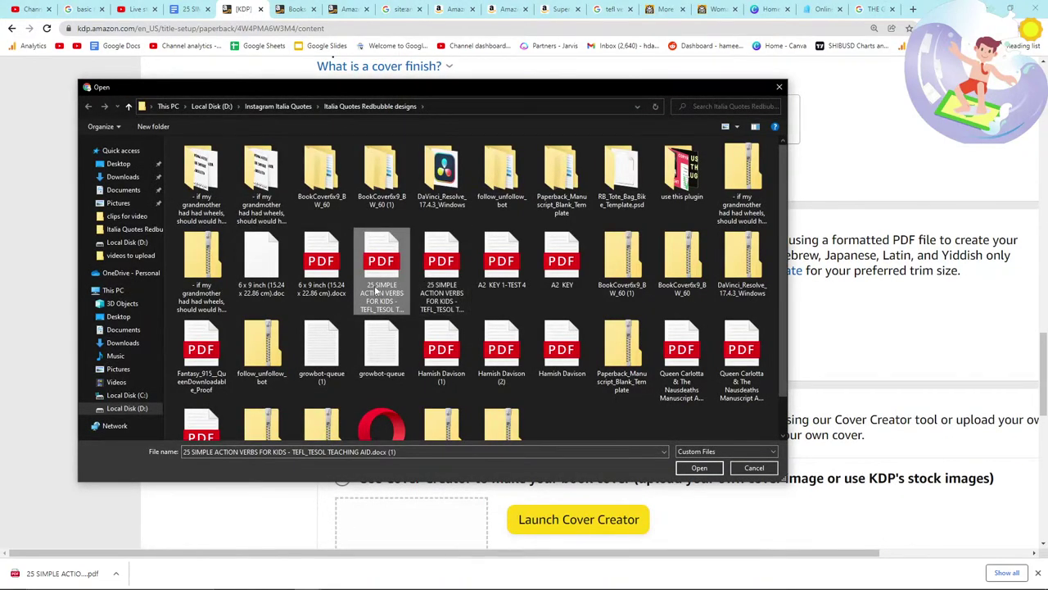
pyautogui.doubleClick(434, 274)
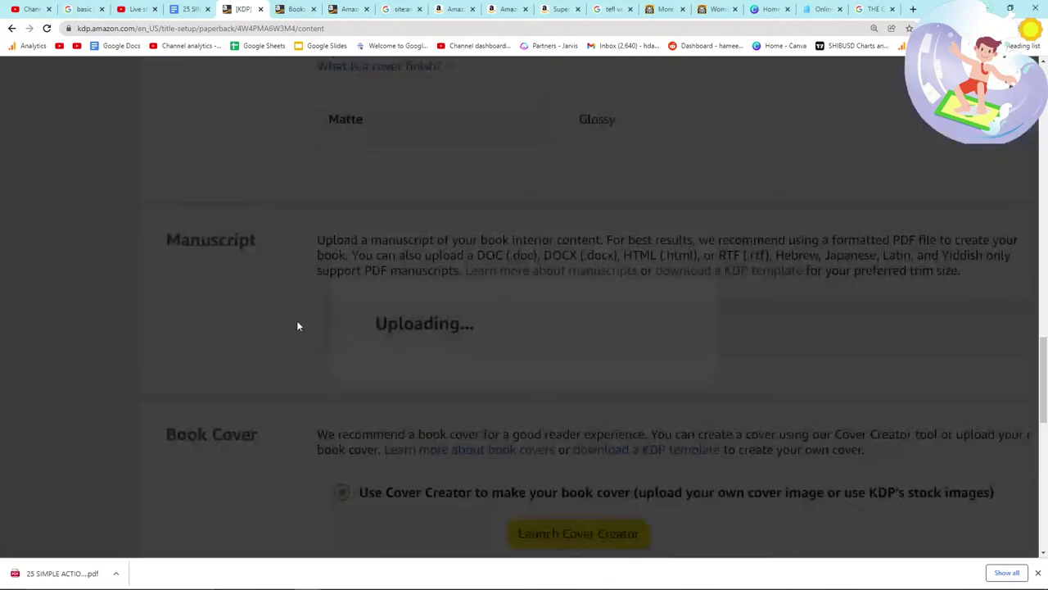
# Step: Go to Canva's home page in the Google search tab while the upload runs
pyautogui.hotkey('alt', 'Tab')
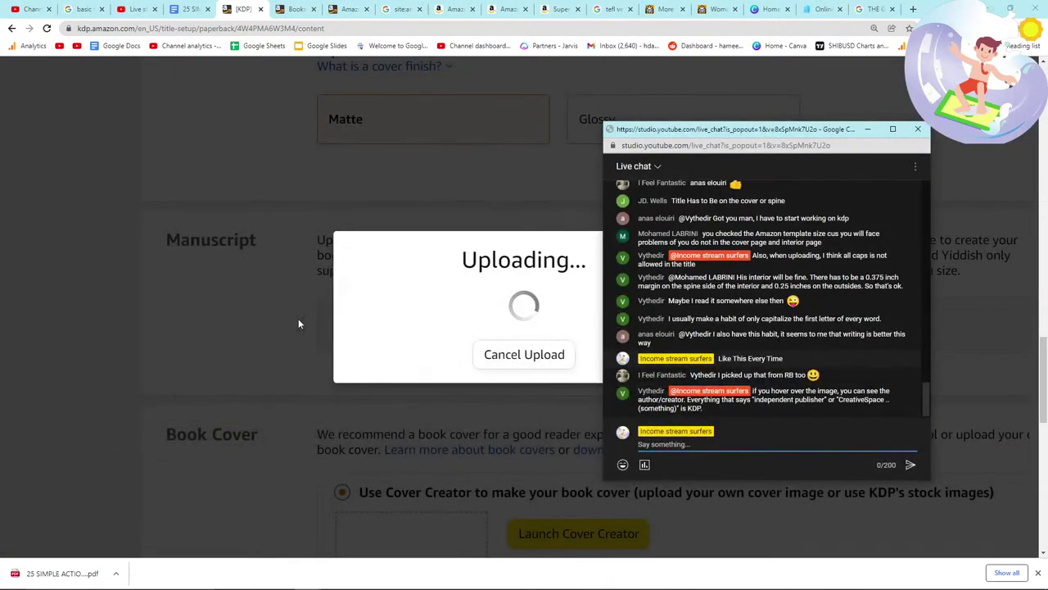
pyautogui.hotkey('alt', 'Tab')
pyautogui.hotkey('alt', 'Tab')
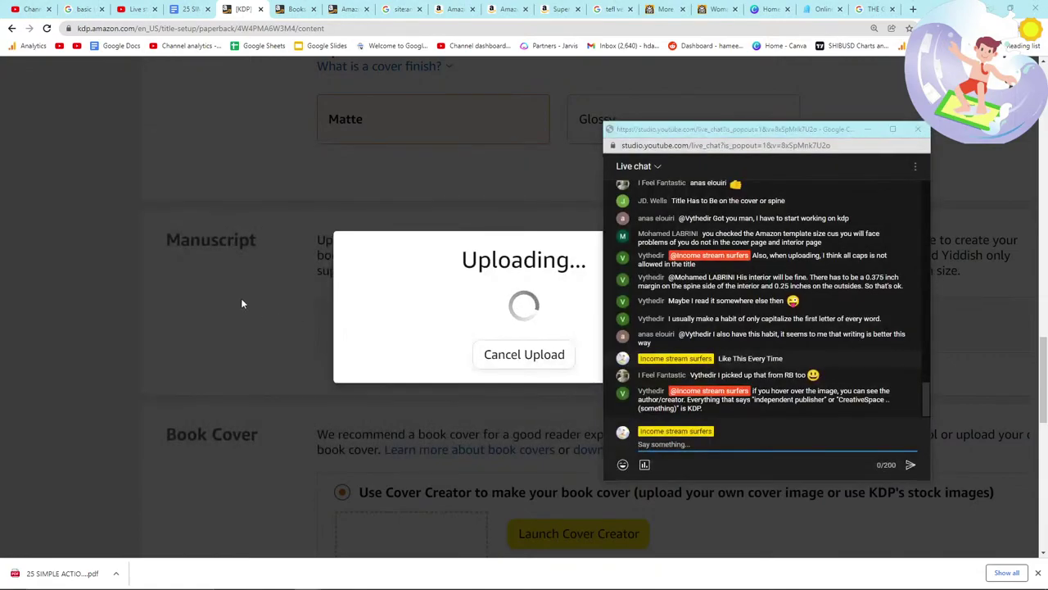
pyautogui.hotkey('alt', 'Tab')
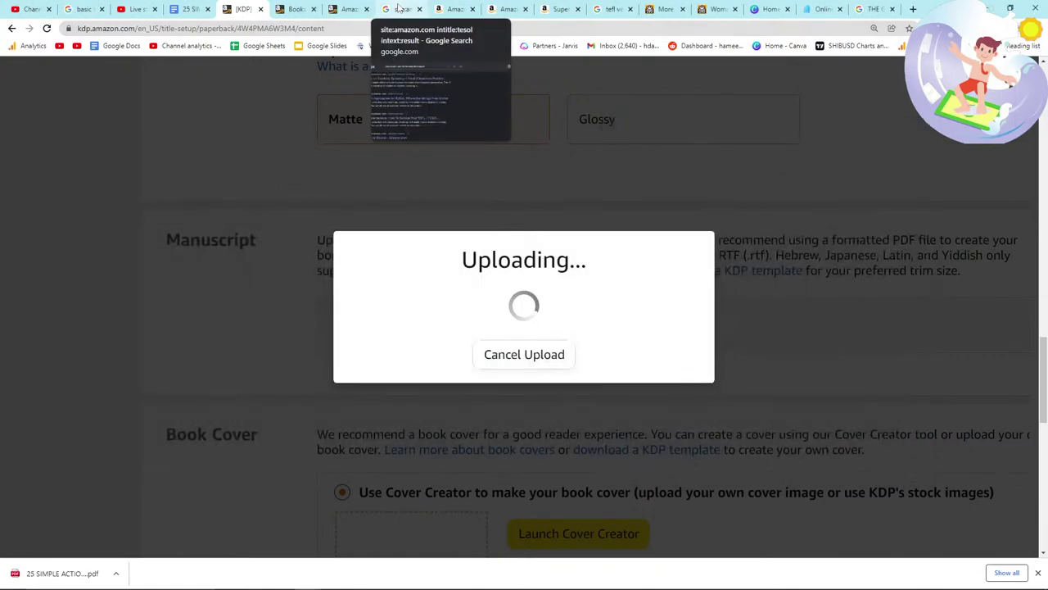
pyautogui.click(398, 8)
pyautogui.click(350, 33)
pyautogui.write('c')
pyautogui.press('Return')
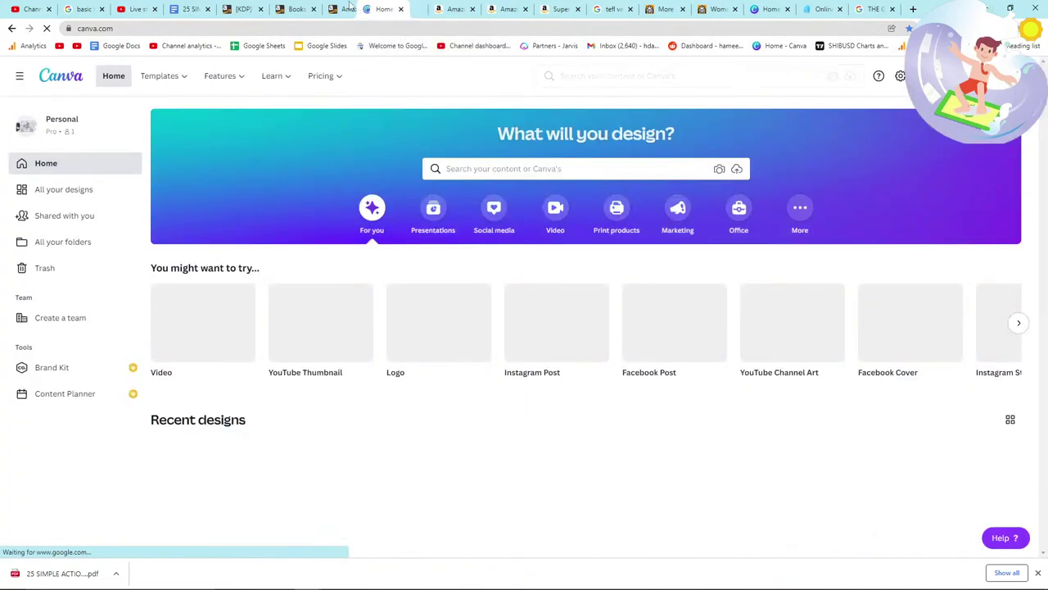
# Step: Check the KDP manuscript upload progress across the browser tabs
pyautogui.click(249, 8)
pyautogui.click(288, 8)
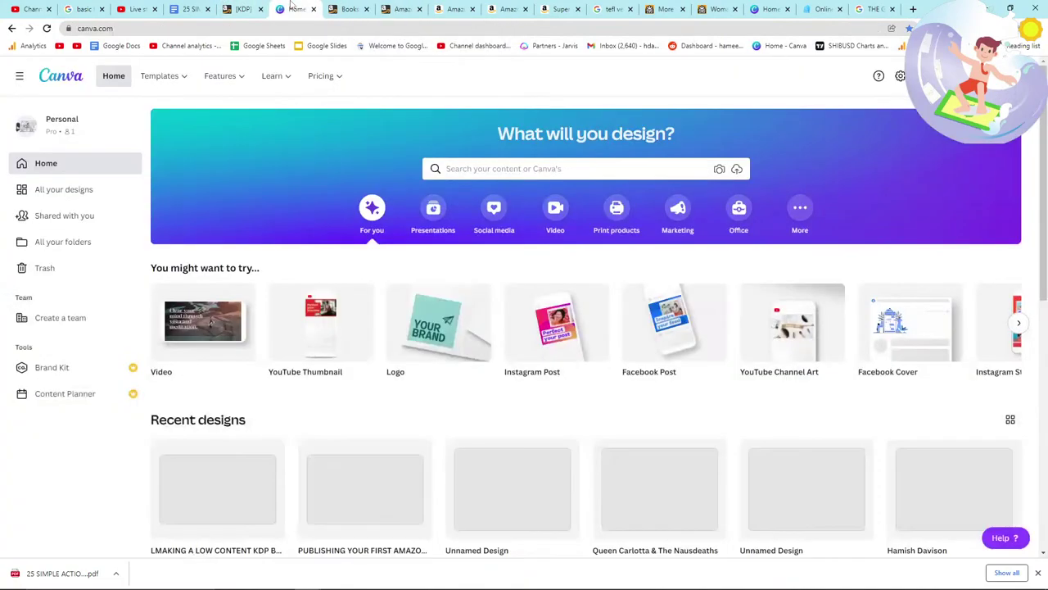
pyautogui.click(246, 8)
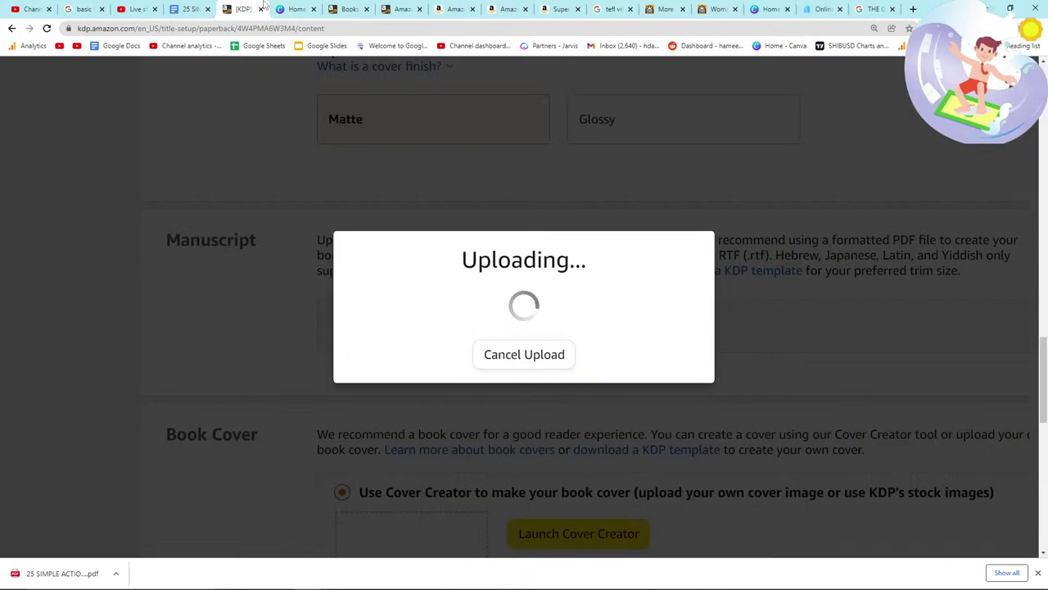
pyautogui.hotkey('alt', 'Tab')
pyautogui.press('Escape')
# Step: Create a custom-size 3716 × 2775 px design from Canva's home tab
pyautogui.click(301, 8)
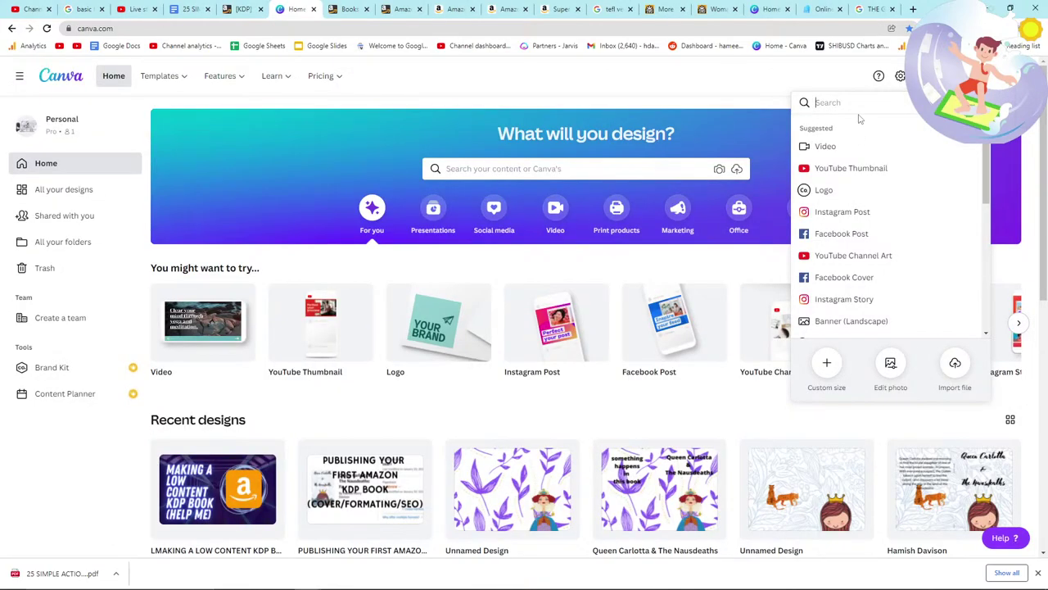
pyautogui.click(826, 362)
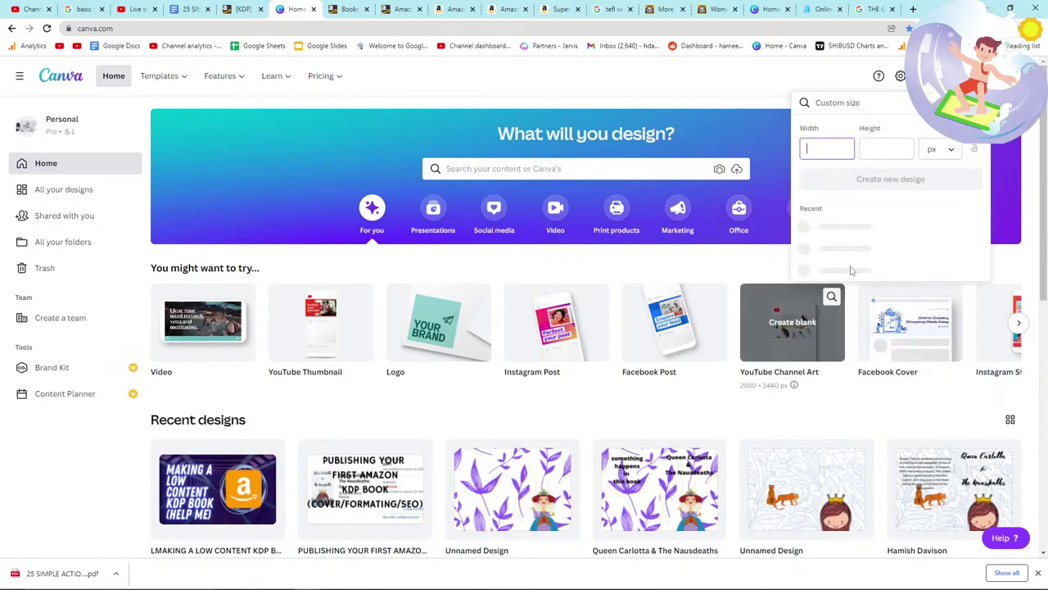
pyautogui.click(843, 227)
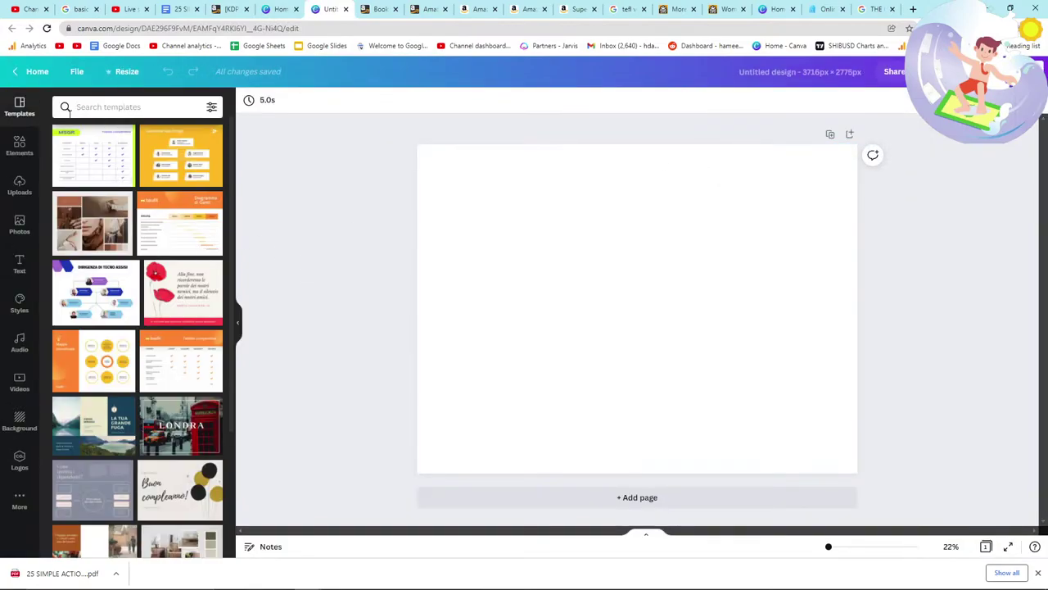
# Step: Search Canva's Elements library for 'verb pattern'
pyautogui.click(20, 146)
pyautogui.click(110, 104)
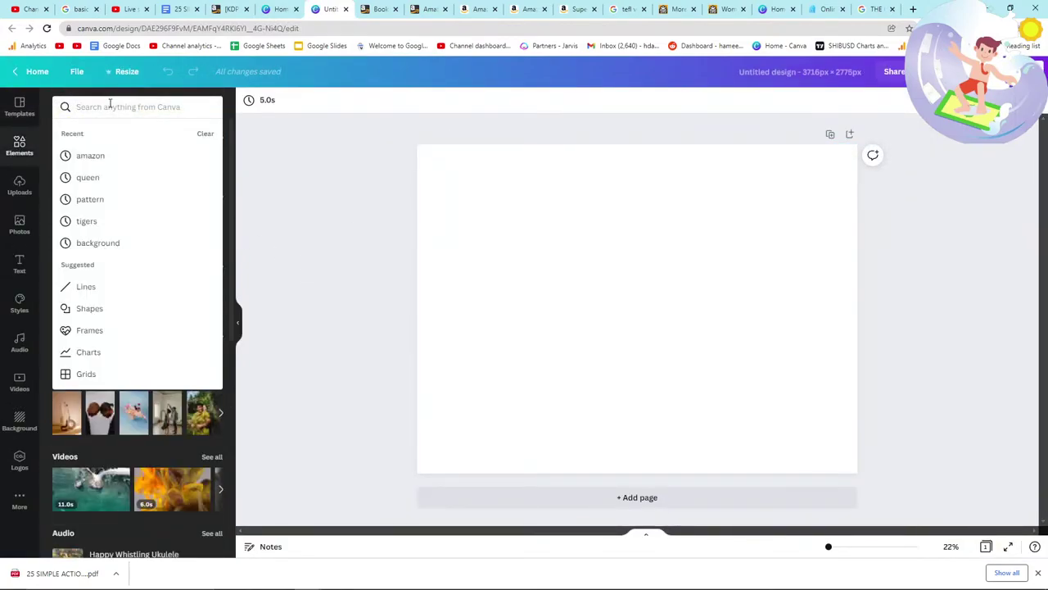
pyautogui.write('verb ap')
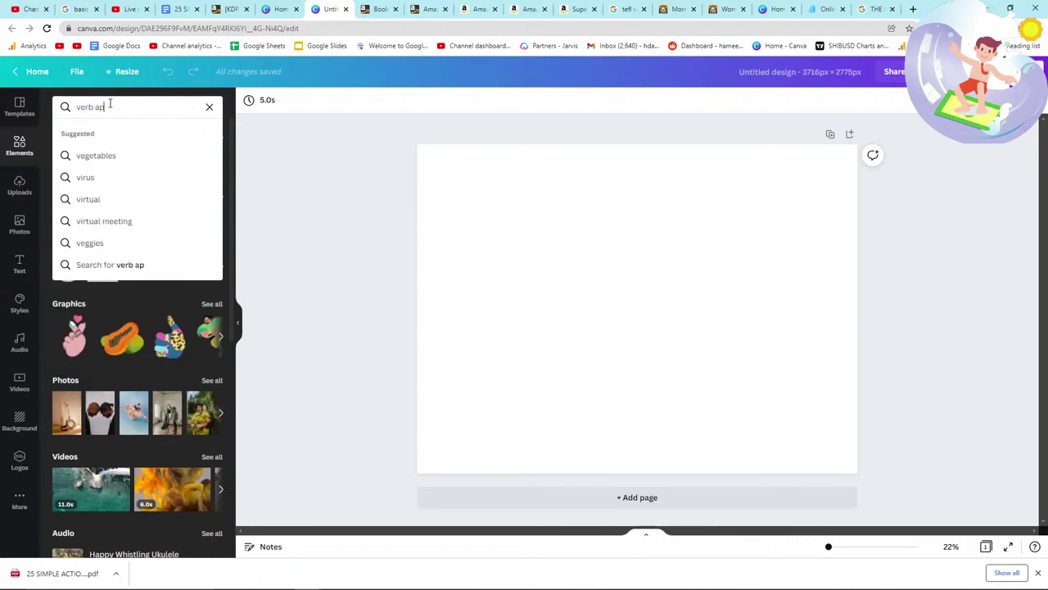
pyautogui.press('BackSpace')
pyautogui.press('BackSpace')
pyautogui.write('pattern')
pyautogui.press('Return')
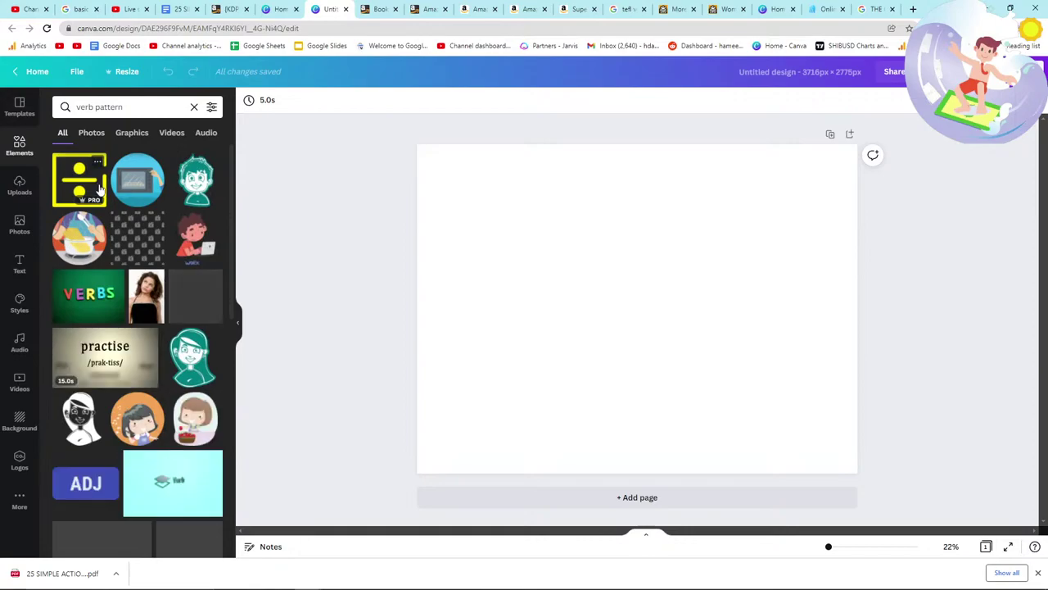
# Step: Add the book-and-pencil pattern, align it top-left and stretch it across the page
pyautogui.click(152, 241)
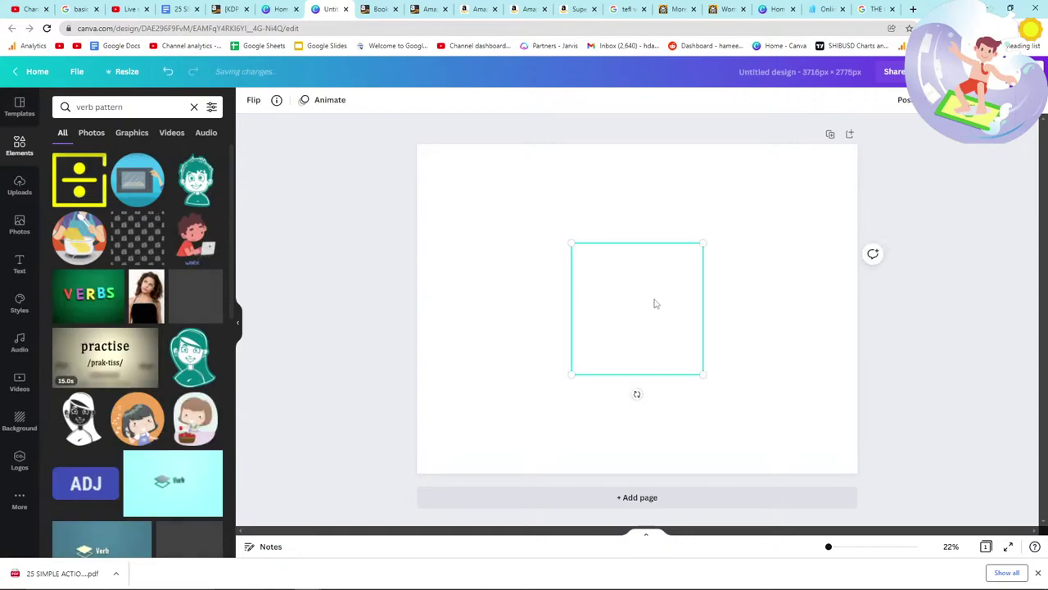
pyautogui.moveTo(641, 326); pyautogui.dragTo(483, 223)
pyautogui.moveTo(550, 276); pyautogui.dragTo(936, 451)
pyautogui.click(734, 331)
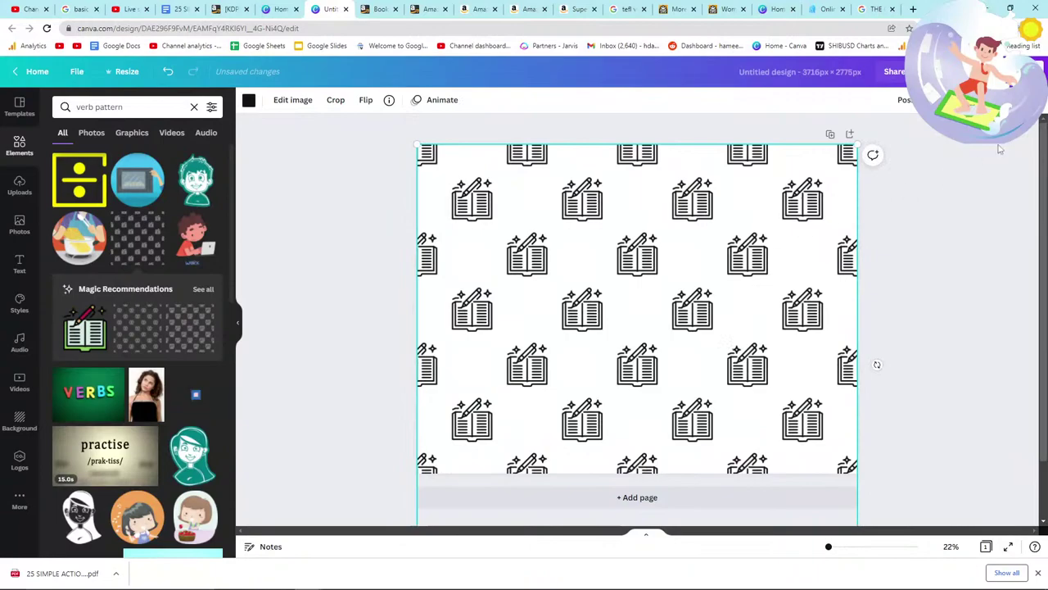
# Step: Replace the Elements search term with 'school pattern' and run it
pyautogui.scroll(-1, 186, 276)
pyautogui.scroll(1, 164, 204)
pyautogui.doubleClick(141, 107)
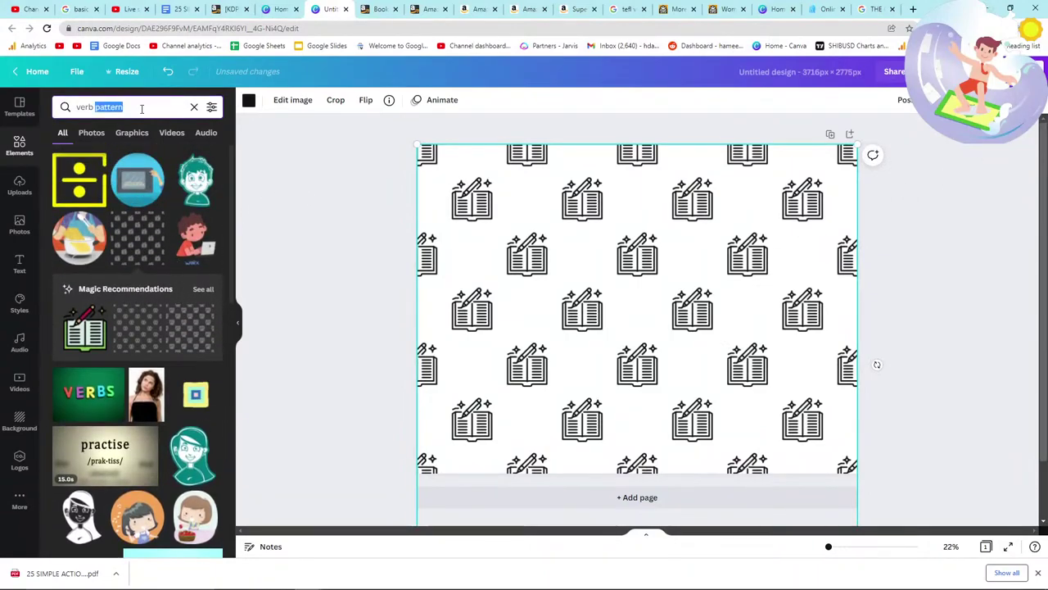
pyautogui.hotkey('ctrl', 'a')
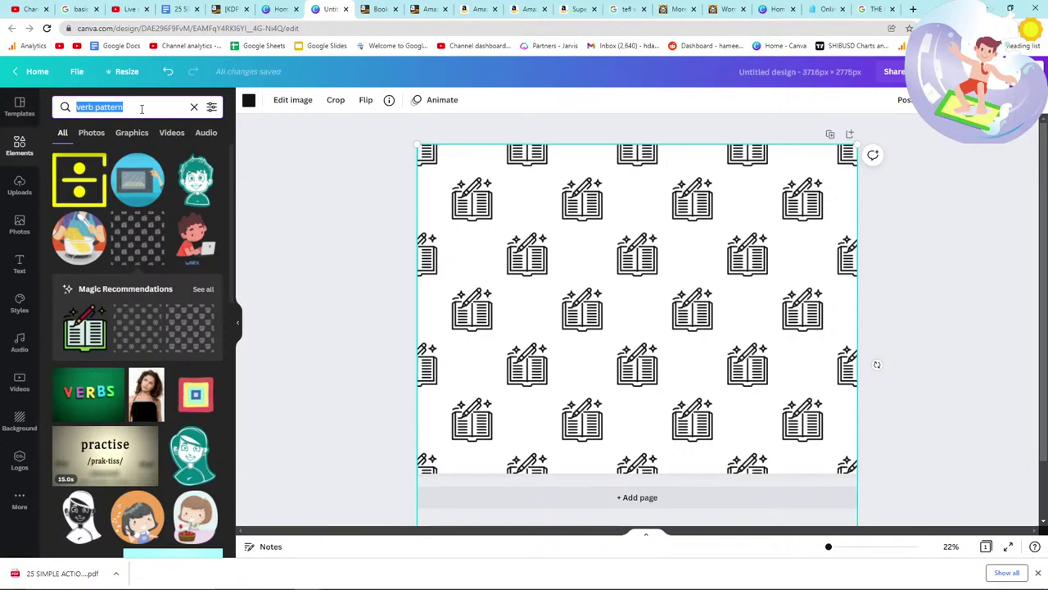
pyautogui.press('BackSpace')
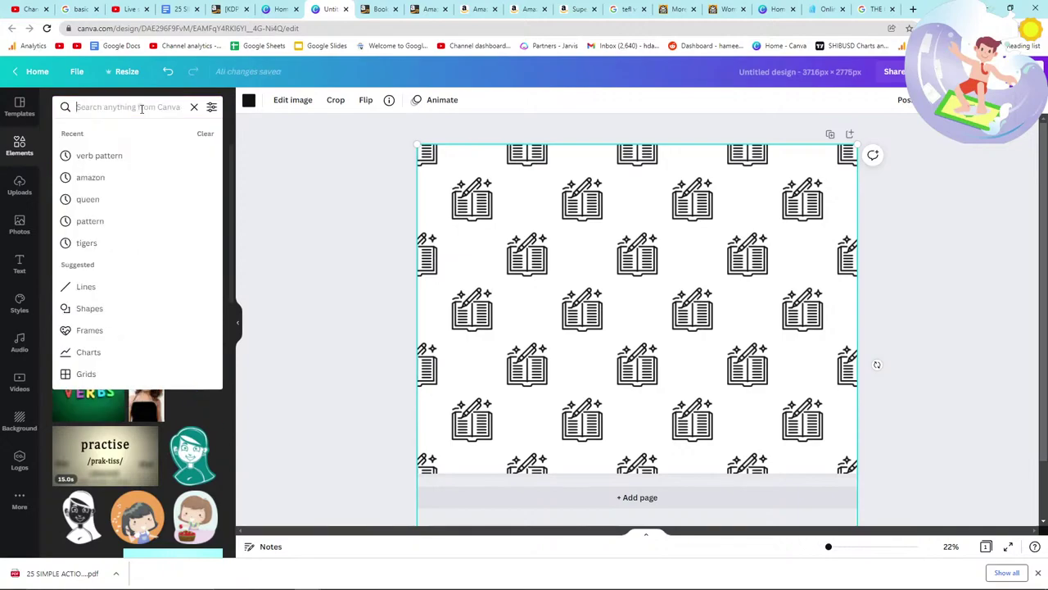
pyautogui.write('school patte')
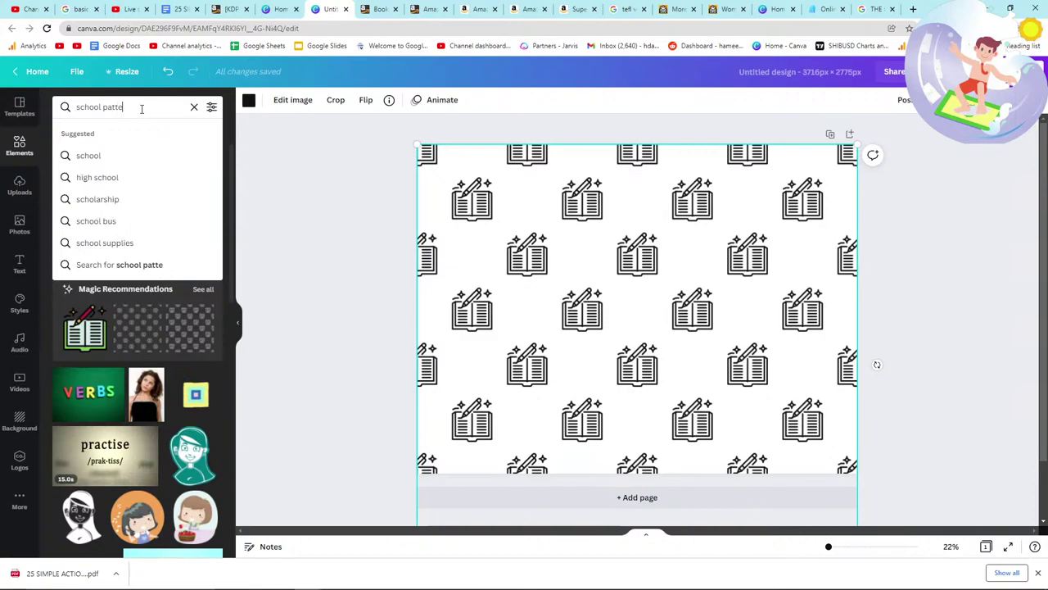
pyautogui.write('rn')
pyautogui.press('Return')
# Step: Dismiss the chat message options, deselect the pattern, and switch to the Google results tab
pyautogui.hotkey('alt', 'Tab')
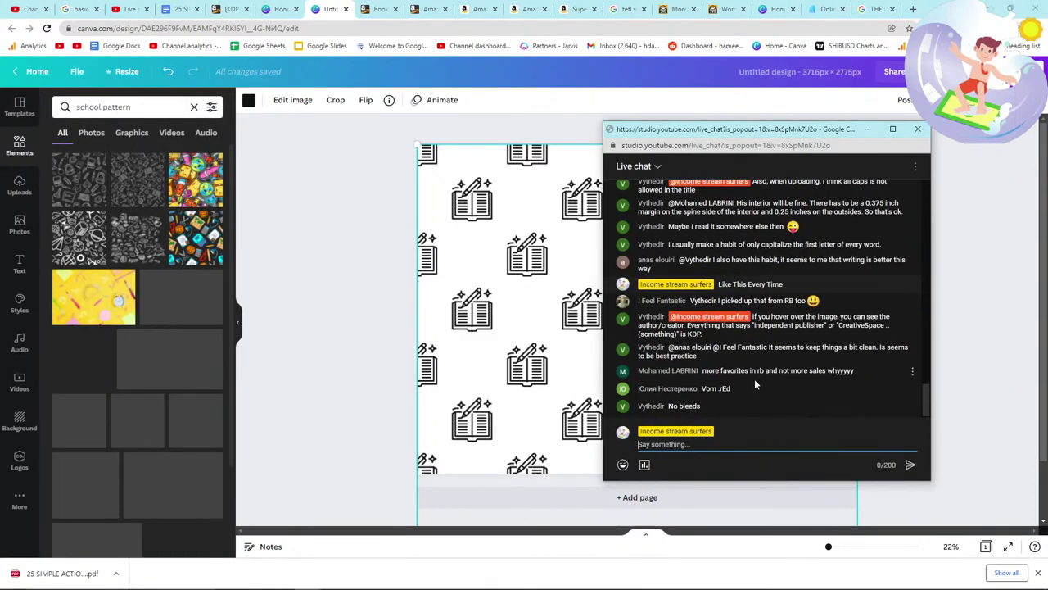
pyautogui.click(913, 374)
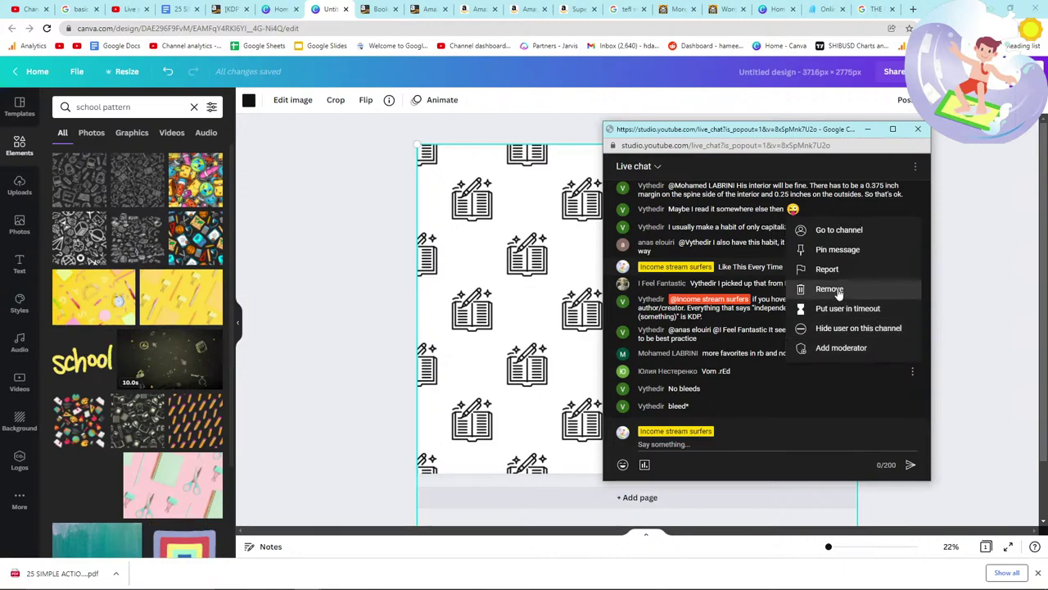
pyautogui.click(914, 371)
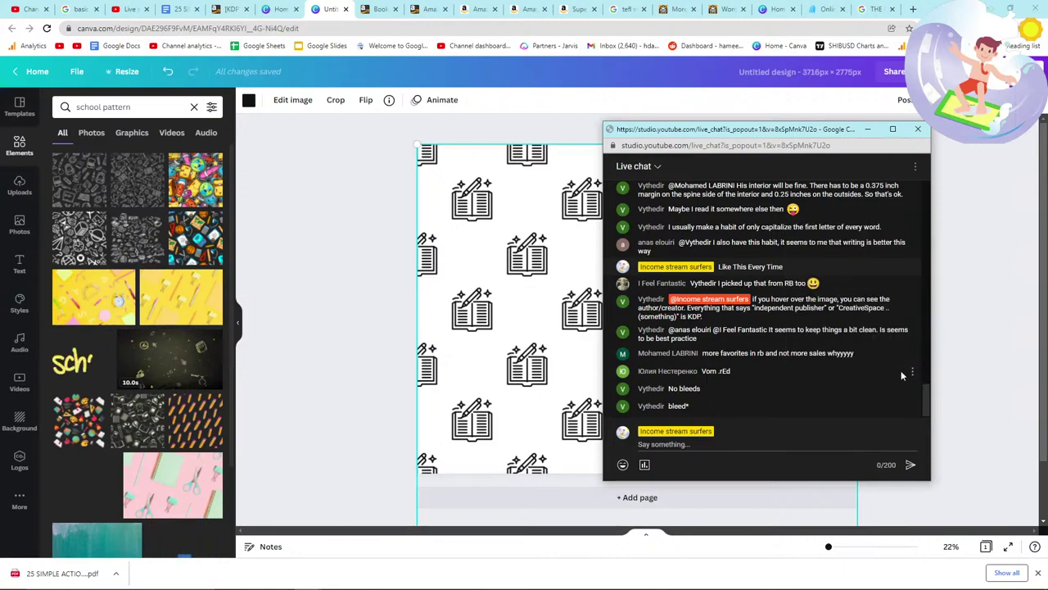
pyautogui.click(910, 373)
pyautogui.press('Escape')
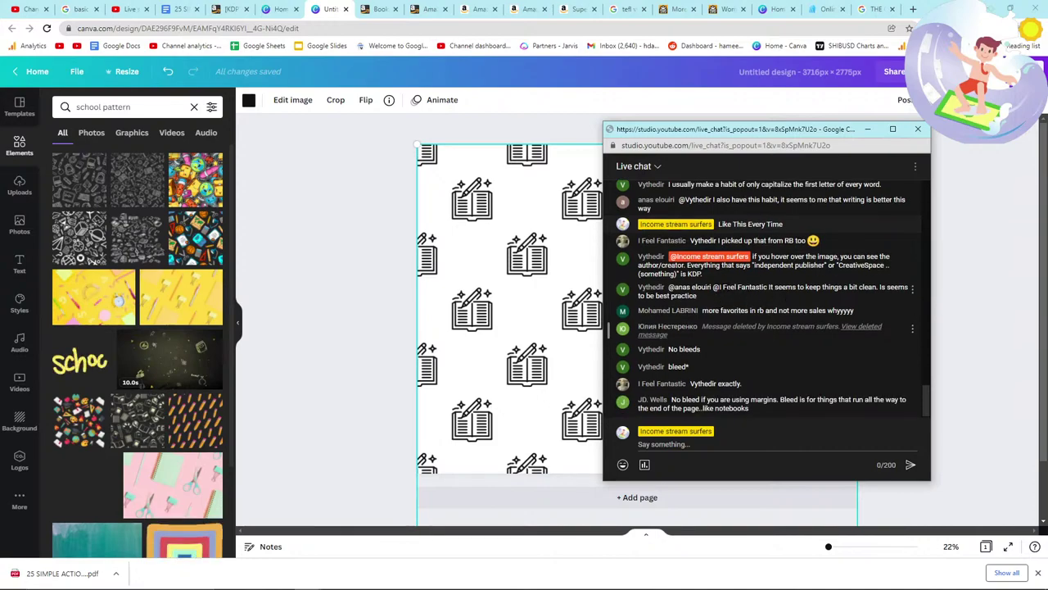
pyautogui.click(401, 225)
pyautogui.click(874, 9)
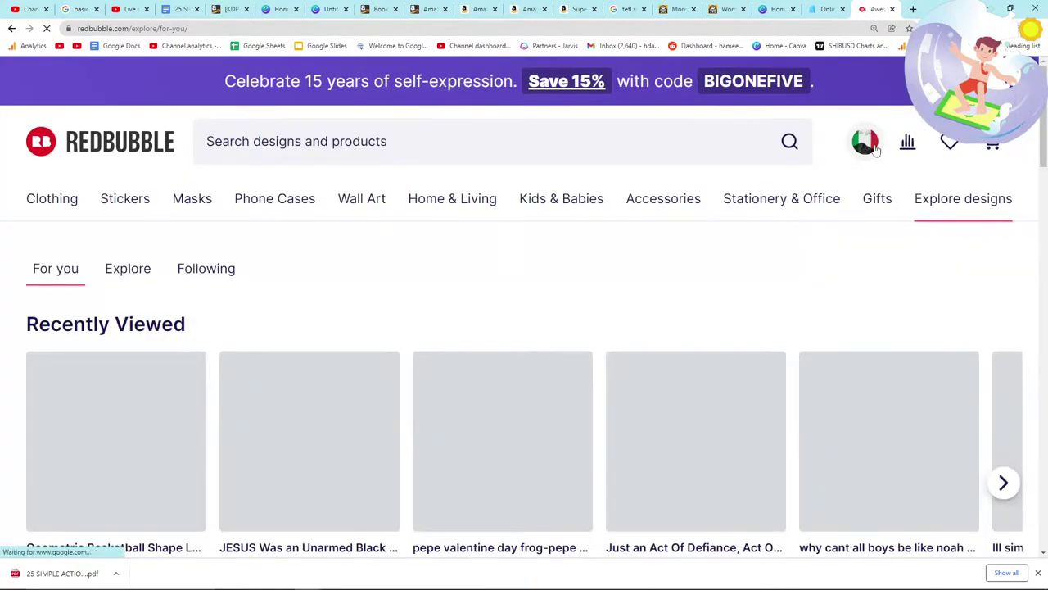
# Step: Browse the Redbubble shop's 18 Italian-quote T-shirts at €22.62, then return to Canva Home
pyautogui.moveTo(869, 180)
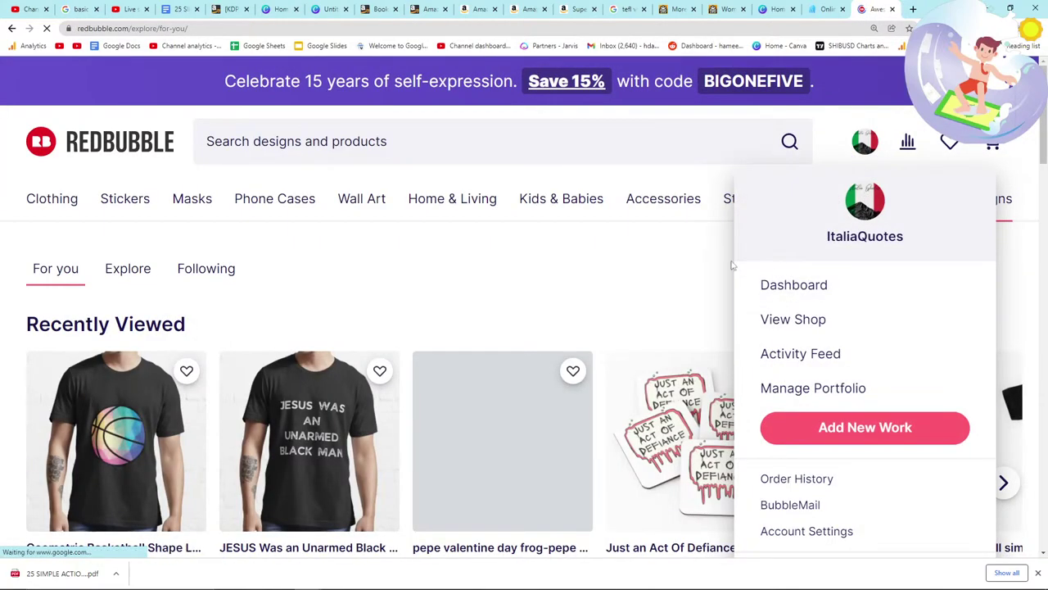
pyautogui.scroll(-2, 616, 246)
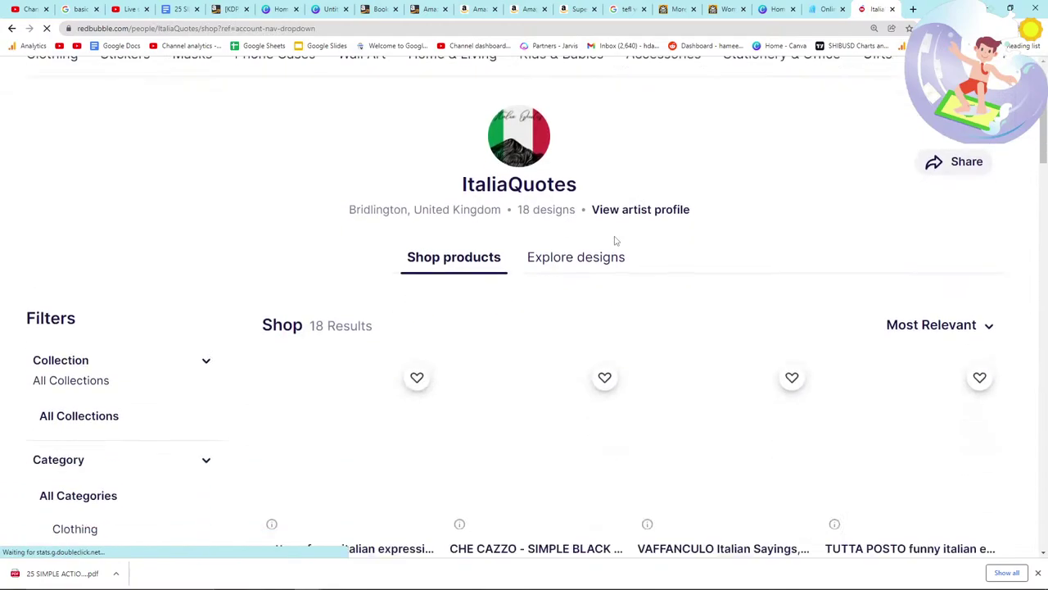
pyautogui.scroll(-3, 616, 240)
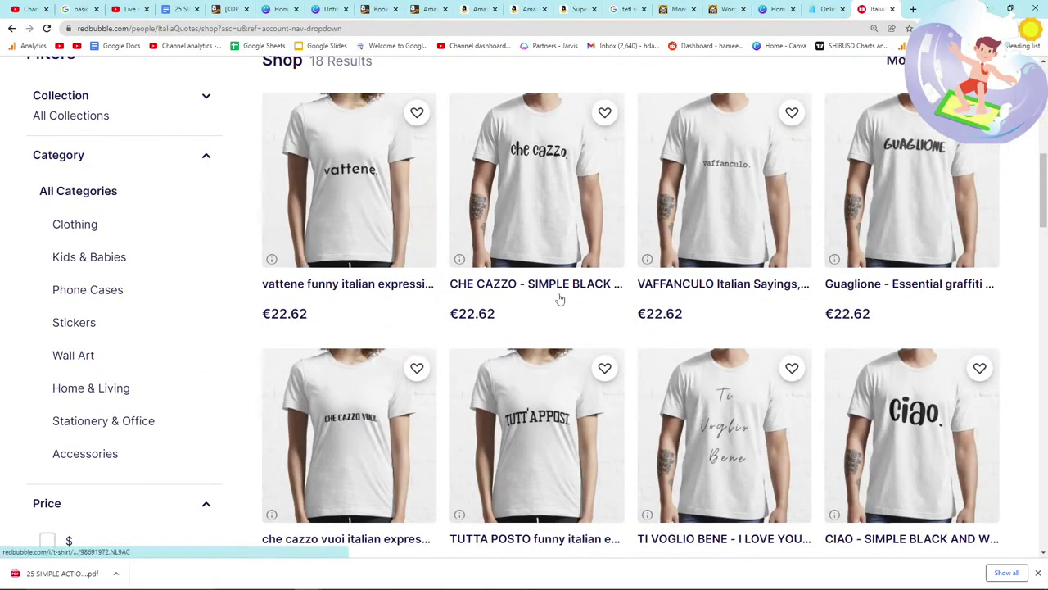
pyautogui.scroll(-3, 565, 289)
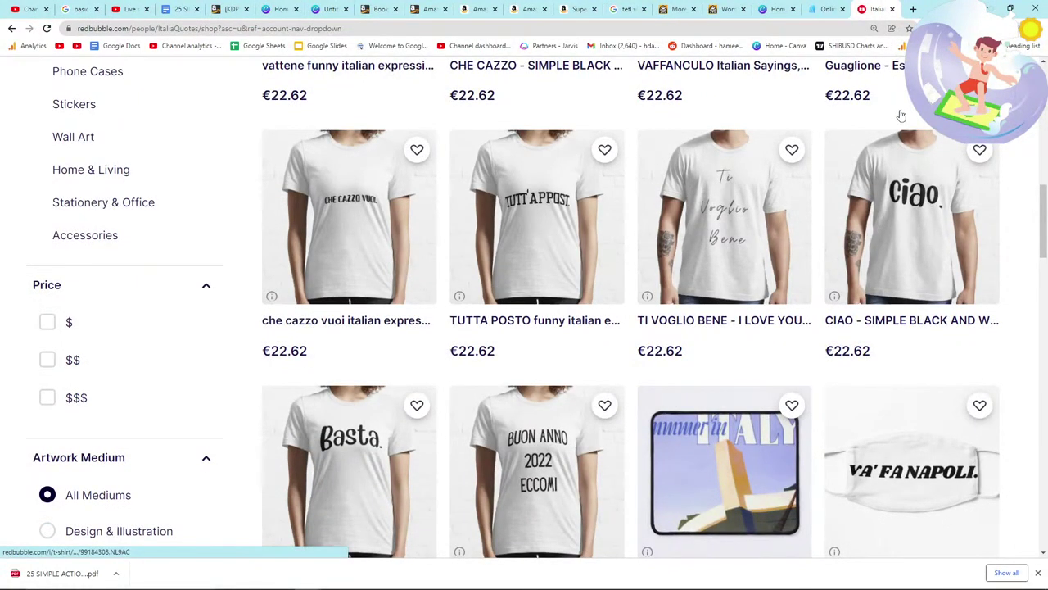
pyautogui.scroll(-2, 854, 322)
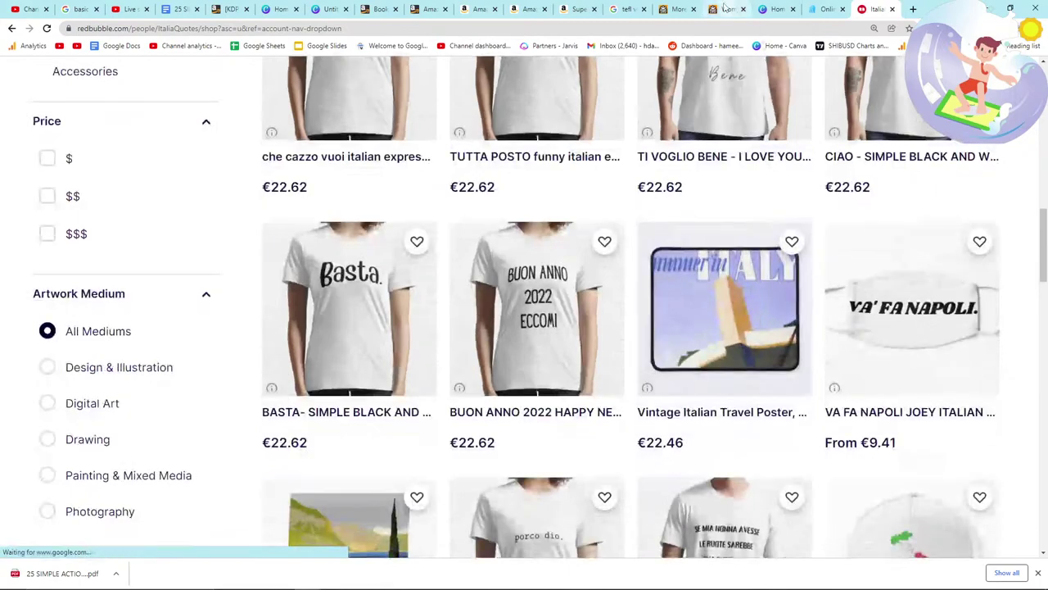
pyautogui.hotkey('alt', 'Tab')
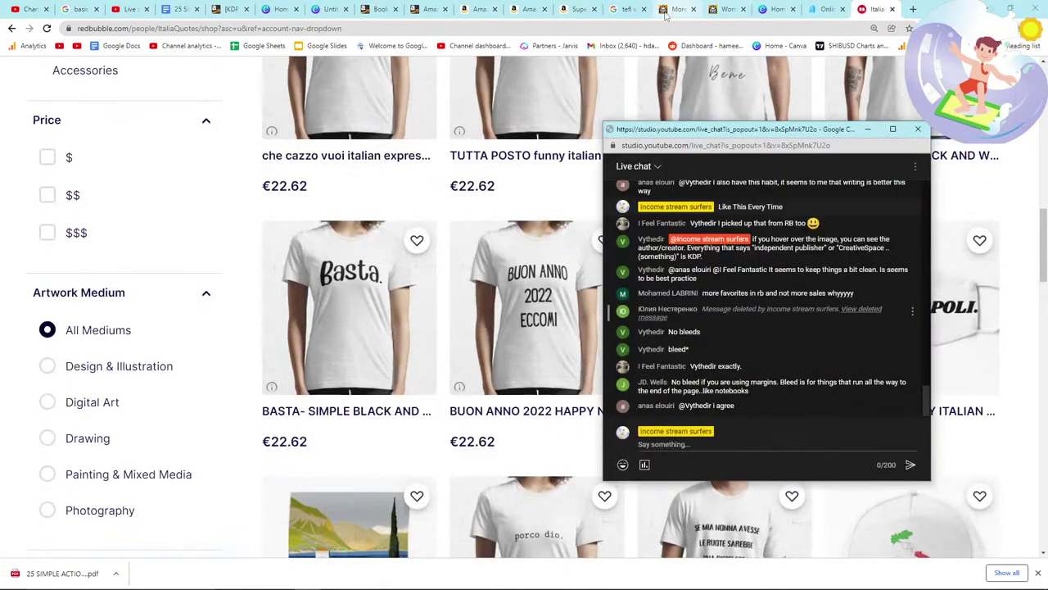
pyautogui.hotkey('alt', 'Tab')
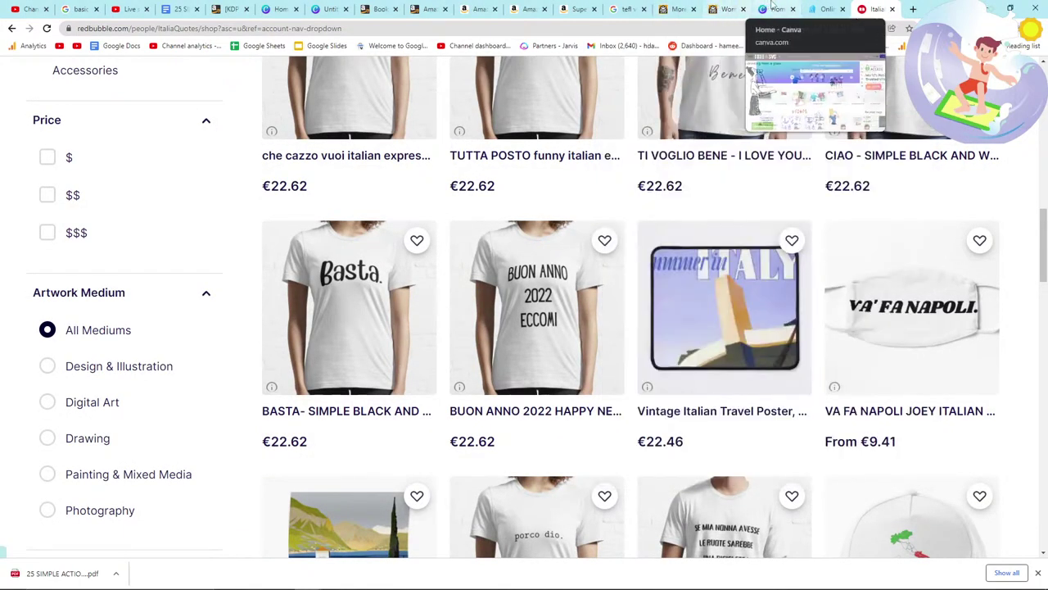
pyautogui.click(812, 8)
pyautogui.click(775, 8)
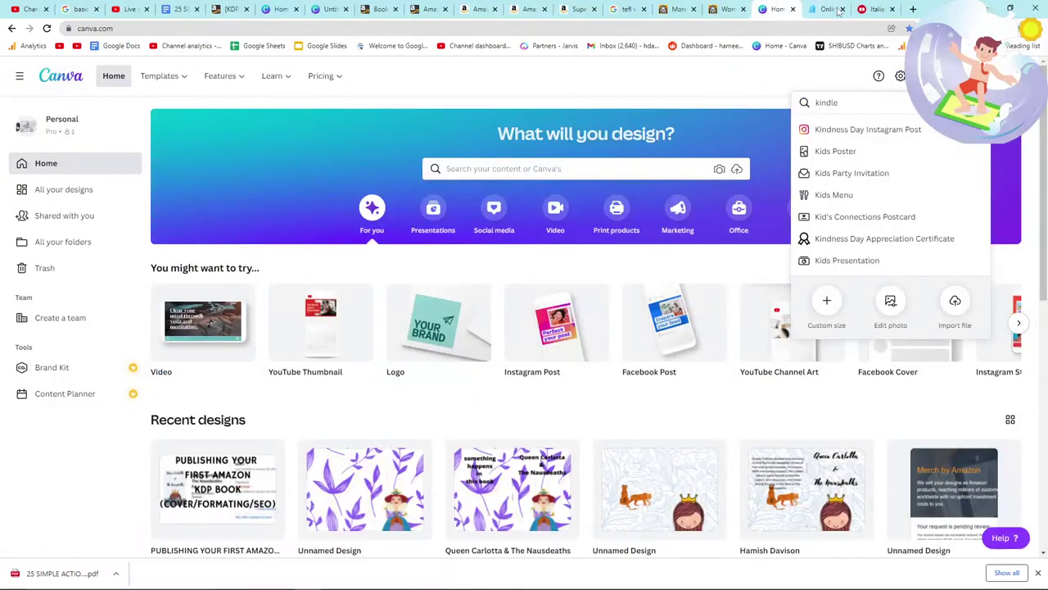
# Step: Reopen the Untitled design and place a school-pattern tile near the page's top-left corner
pyautogui.click(278, 8)
pyautogui.click(326, 8)
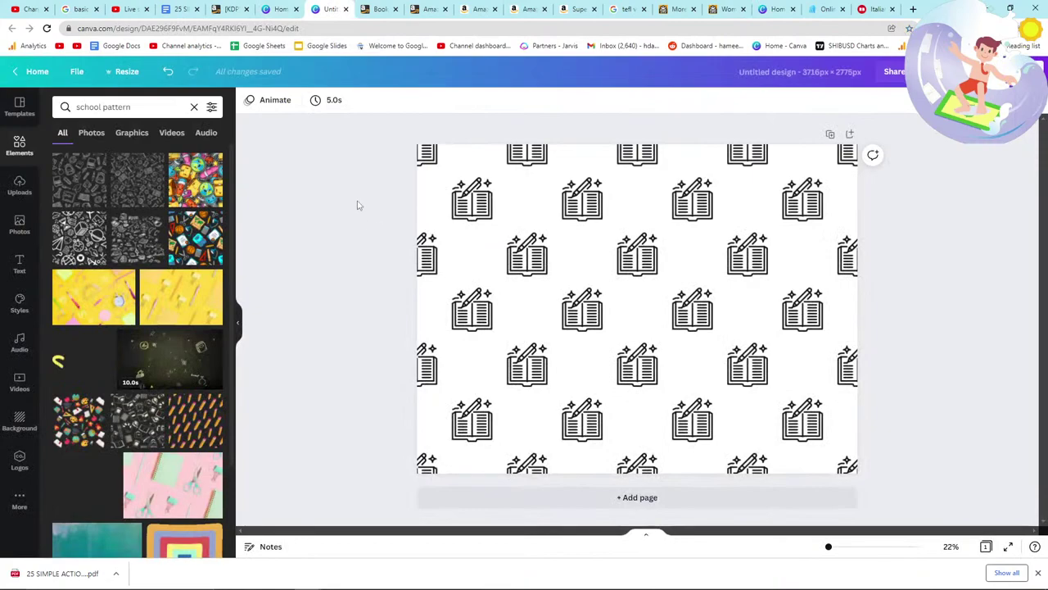
pyautogui.click(90, 192)
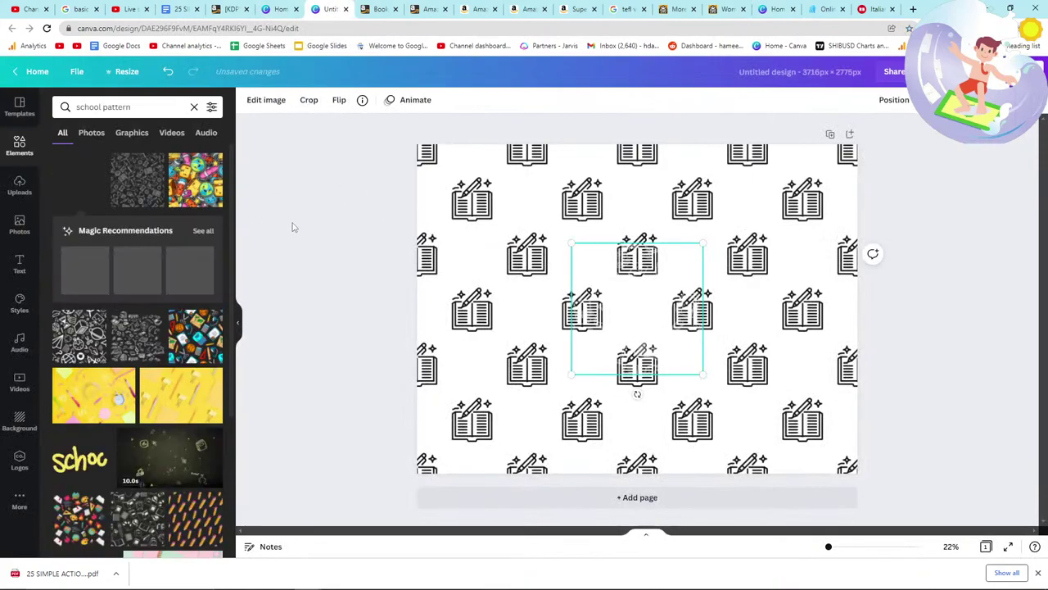
pyautogui.moveTo(639, 311); pyautogui.dragTo(501, 240)
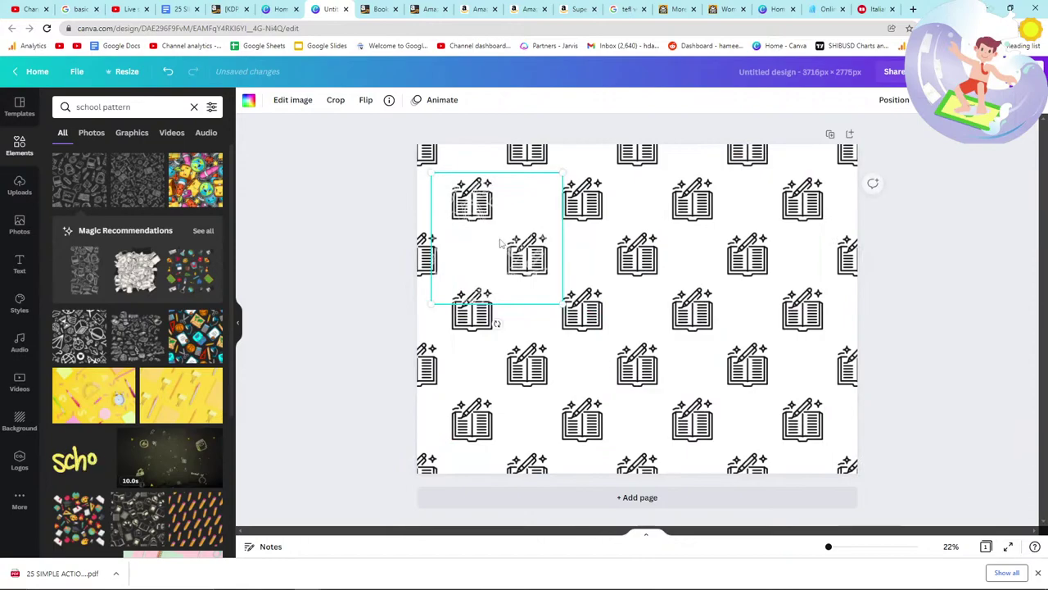
pyautogui.click(446, 241)
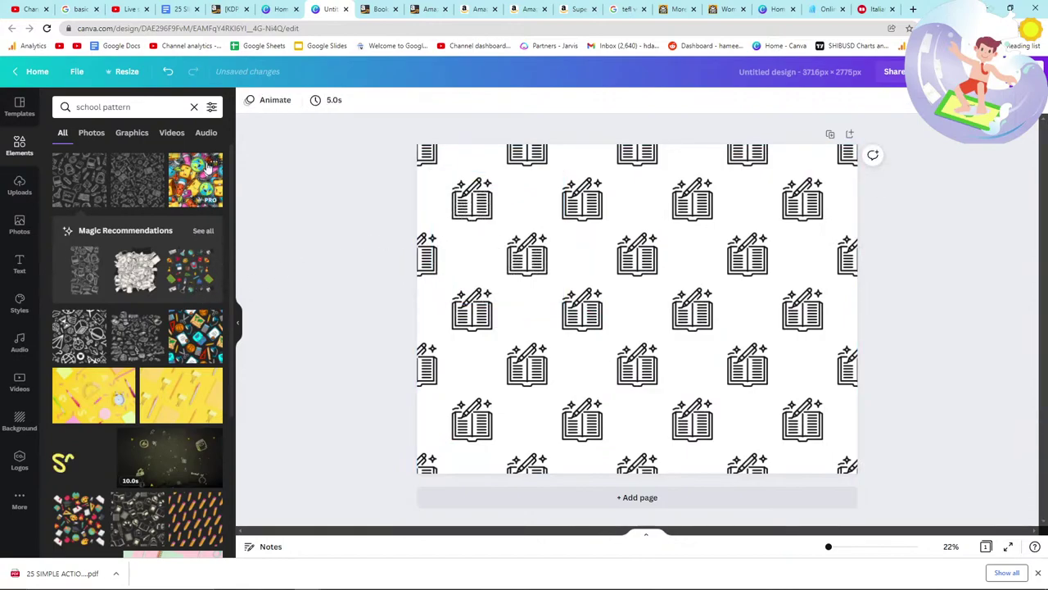